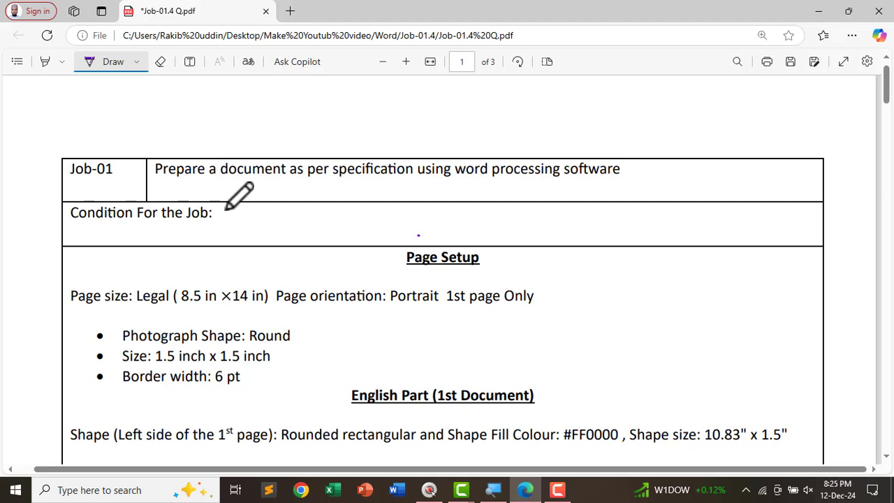
- Underline 'word processing software' and 'per specification' in the PDF, then erase both underlines
{"action": "mouse_move", "coordinate": [459, 183]}
{"action": "left_mouse_down"}
{"action": "mouse_move", "coordinate": [537, 190]}
{"action": "mouse_move", "coordinate": [647, 182]}
{"action": "left_mouse_up"}
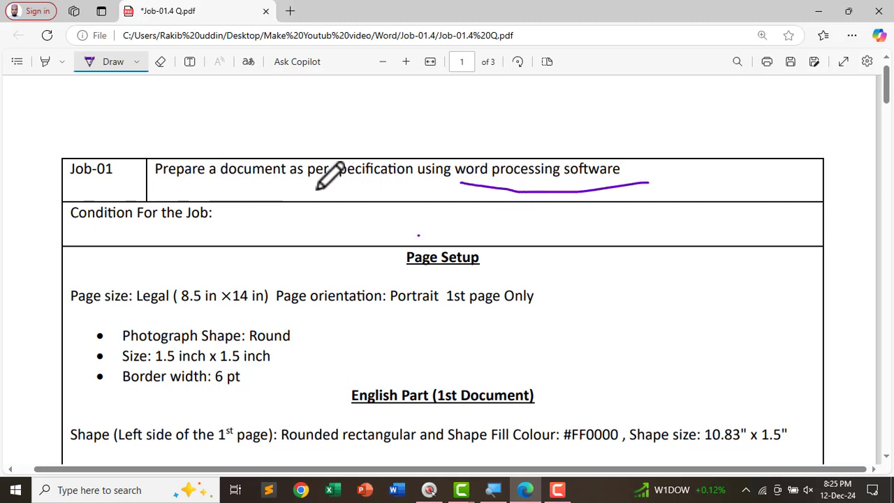
{"action": "left_click_drag", "start_coordinate": [319, 184], "coordinate": [415, 185]}
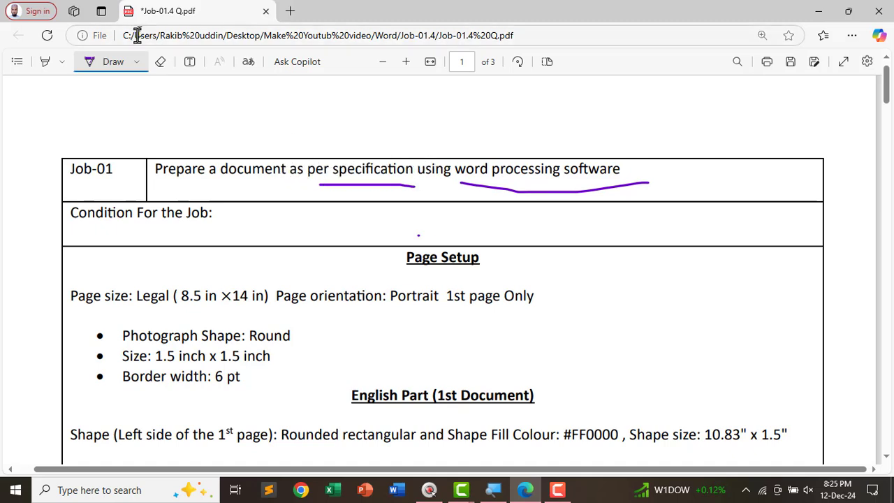
{"action": "left_click", "coordinate": [159, 61]}
{"action": "left_click_drag", "start_coordinate": [366, 186], "coordinate": [555, 162]}
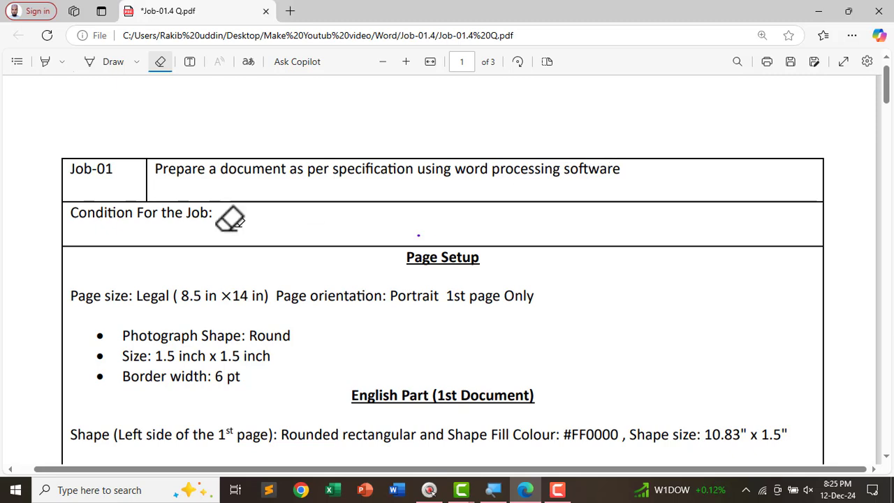
{"action": "left_click", "coordinate": [114, 62]}
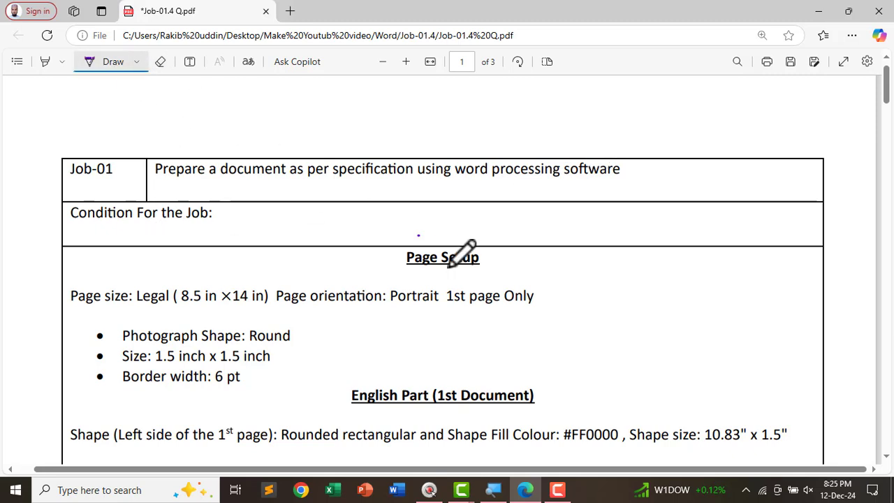
- Draw another ink stroke further down the PDF, then erase a stray mark
{"action": "scroll", "coordinate": [155, 240], "scroll_direction": "down", "scroll_amount": 1}
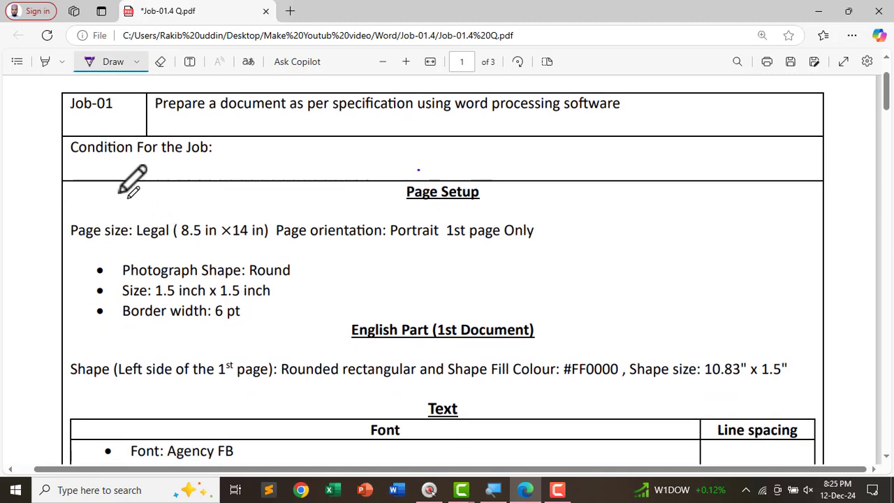
{"action": "left_click_drag", "start_coordinate": [80, 160], "coordinate": [209, 161]}
{"action": "scroll", "coordinate": [290, 269], "scroll_direction": "down", "scroll_amount": 20}
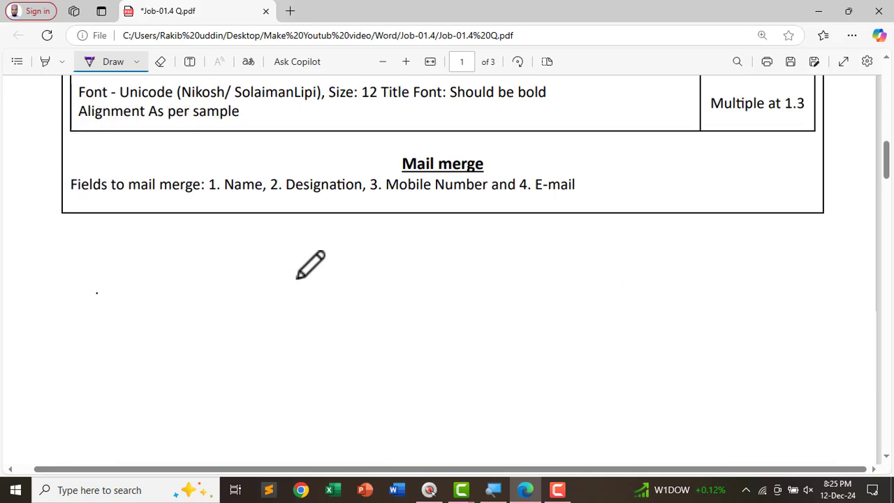
{"action": "scroll", "coordinate": [305, 280], "scroll_direction": "down", "scroll_amount": 8}
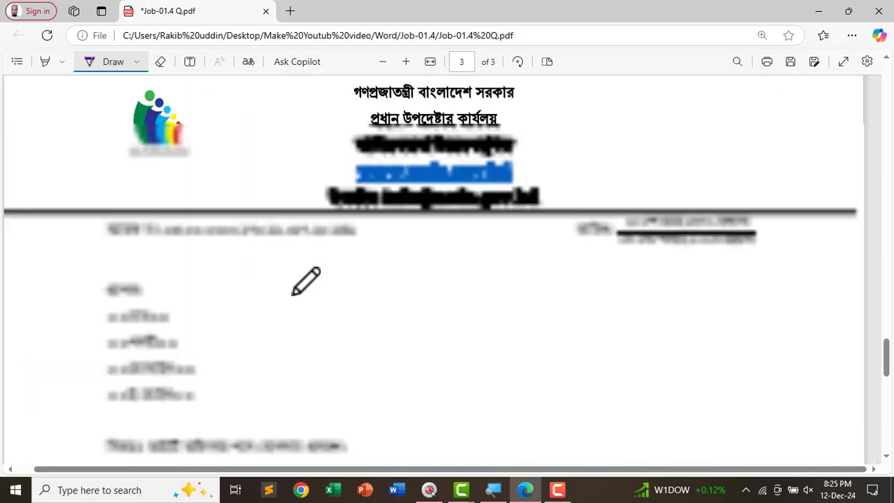
{"action": "scroll", "coordinate": [323, 286], "scroll_direction": "up", "scroll_amount": 12}
{"action": "scroll", "coordinate": [345, 279], "scroll_direction": "up", "scroll_amount": 15}
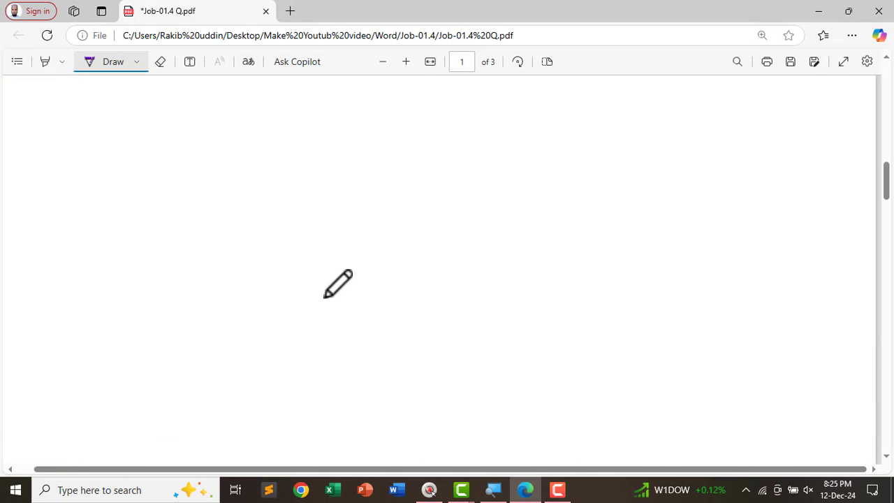
{"action": "left_click", "coordinate": [159, 62]}
{"action": "left_click_drag", "start_coordinate": [156, 230], "coordinate": [158, 279]}
{"action": "scroll", "coordinate": [377, 227], "scroll_direction": "down", "scroll_amount": 1}
{"action": "scroll", "coordinate": [377, 227], "scroll_direction": "down", "scroll_amount": 1}
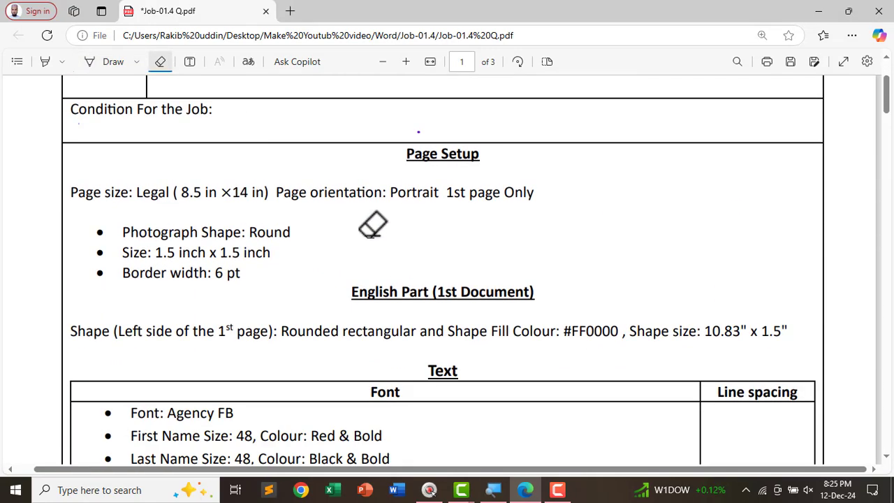
{"action": "left_click", "coordinate": [108, 62]}
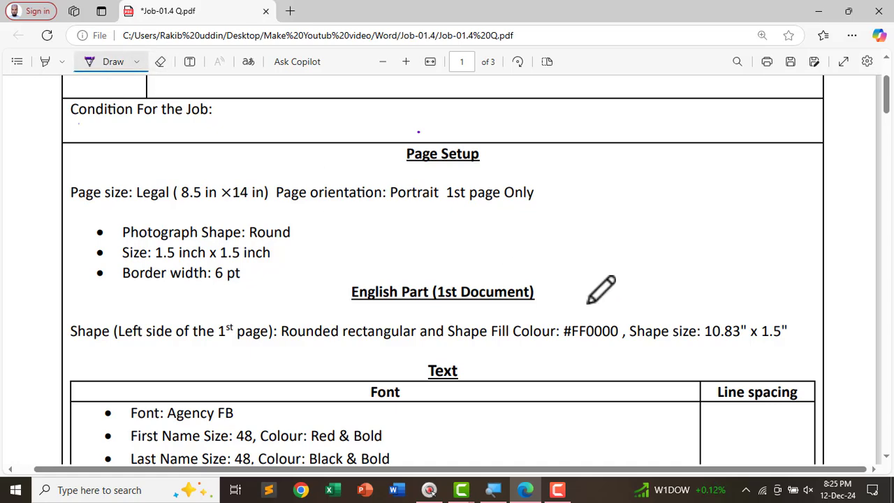
- Minimize Edge and create a desktop folder named '01.' followed by the candidate's name
{"action": "left_click", "coordinate": [818, 11]}
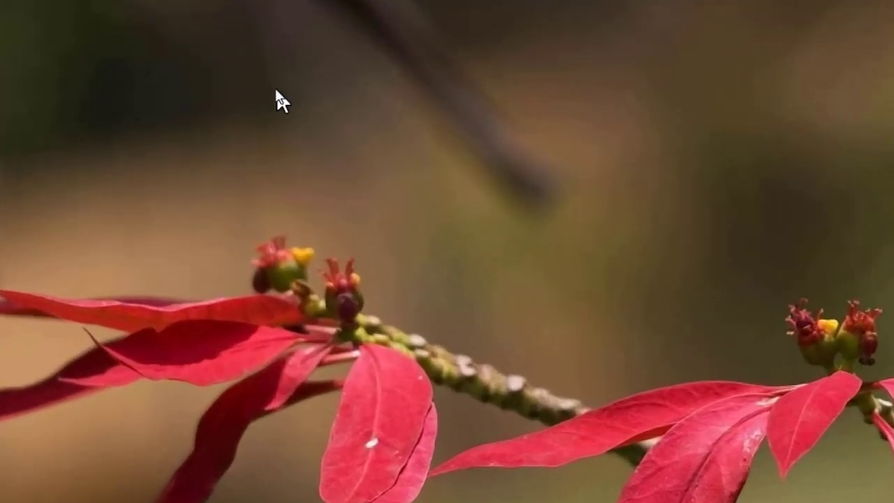
{"action": "right_click", "coordinate": [299, 85]}
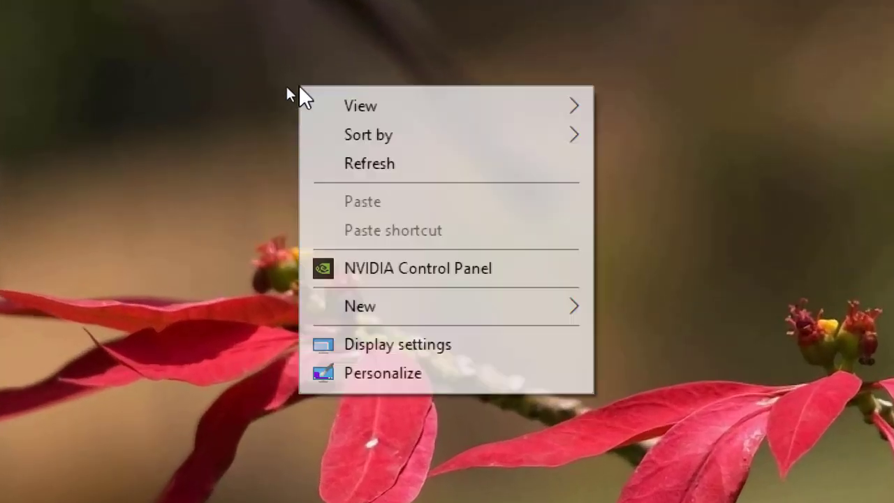
{"action": "mouse_move", "coordinate": [353, 311]}
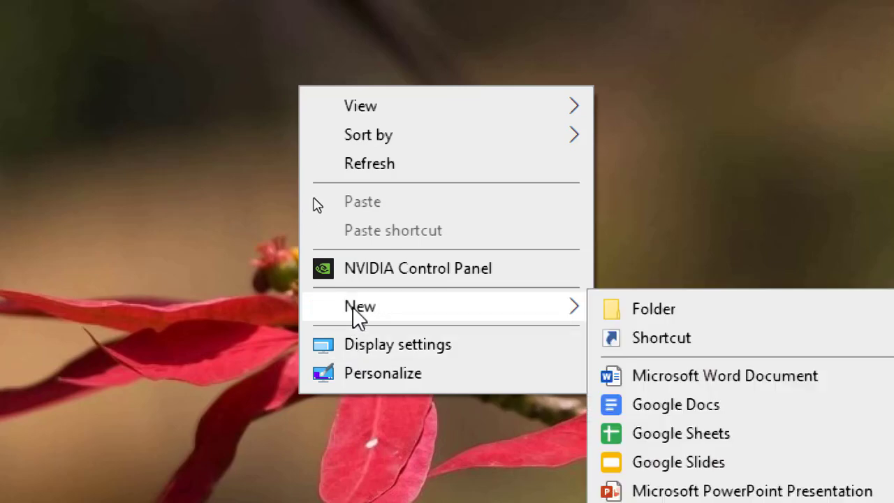
{"action": "left_click", "coordinate": [608, 313]}
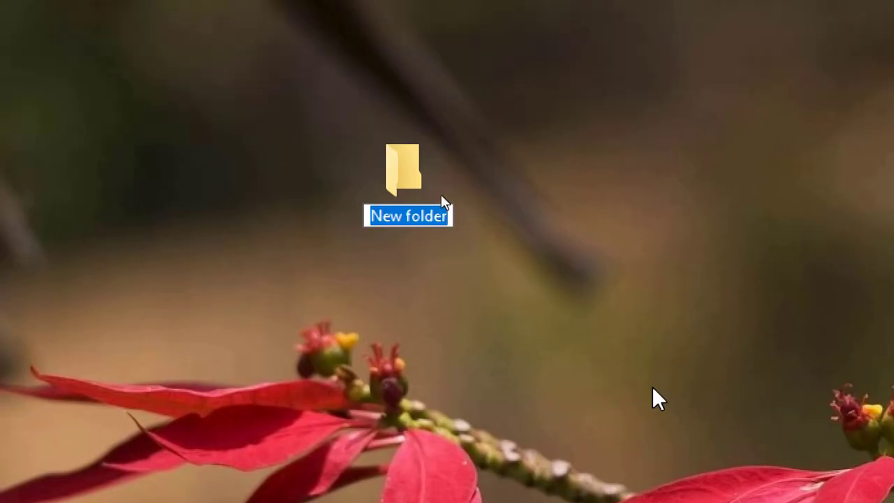
{"action": "type", "text": "01."}
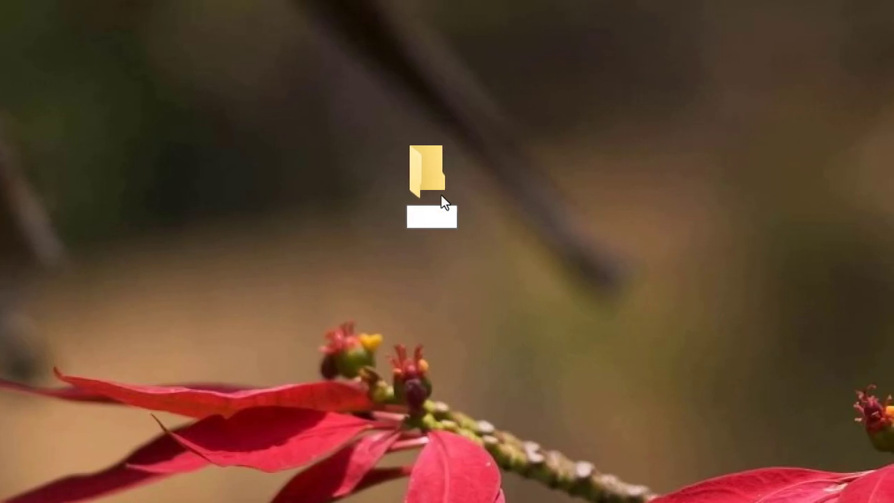
{"action": "type", "text": "Rakib"}
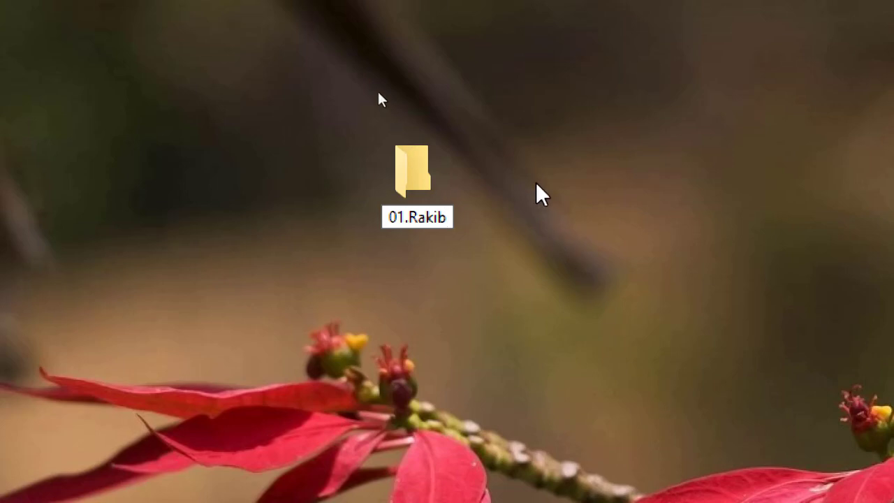
{"action": "key", "text": "Return"}
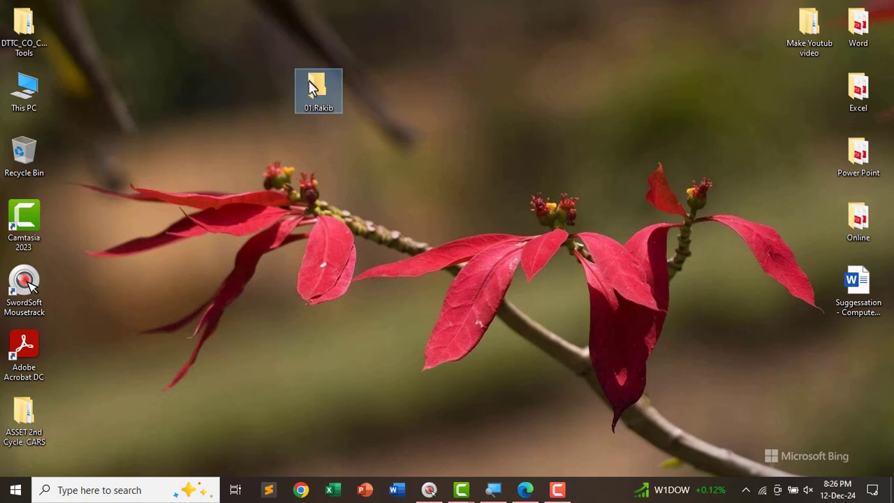
- Open the new folder full screen and add a Word document named Job-01 inside it
{"action": "key", "text": "Return"}
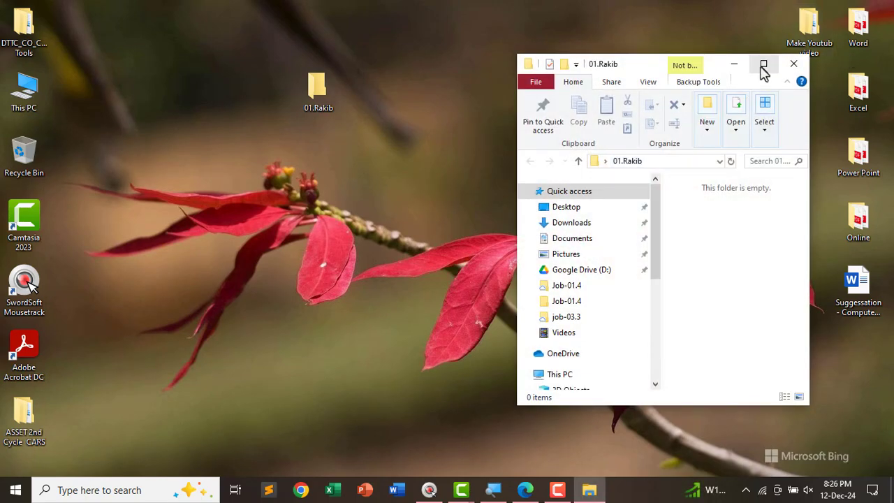
{"action": "left_click", "coordinate": [762, 63]}
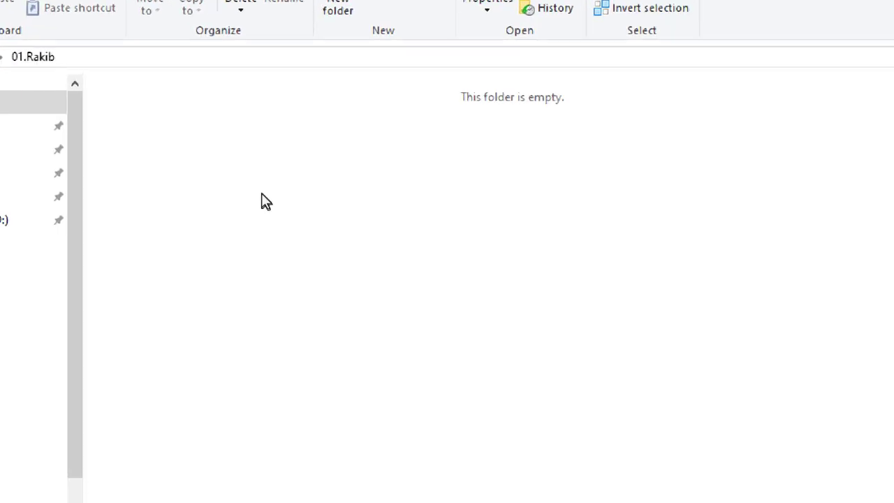
{"action": "right_click", "coordinate": [265, 165]}
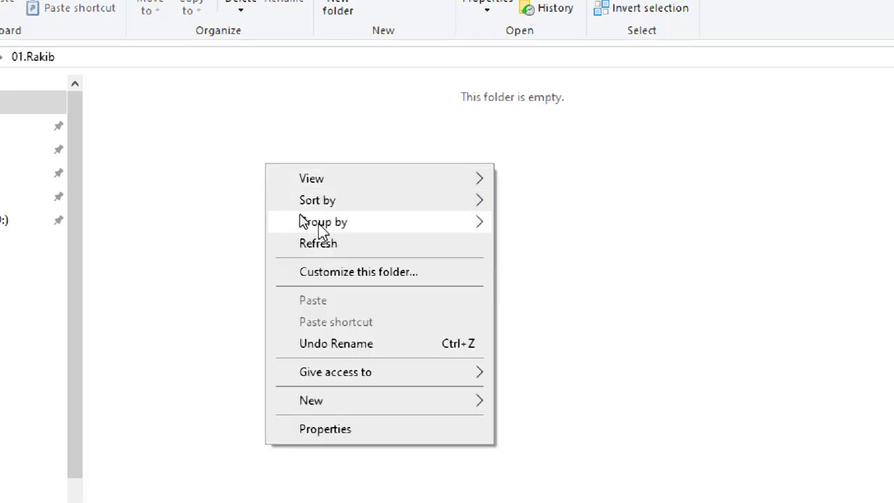
{"action": "mouse_move", "coordinate": [320, 405]}
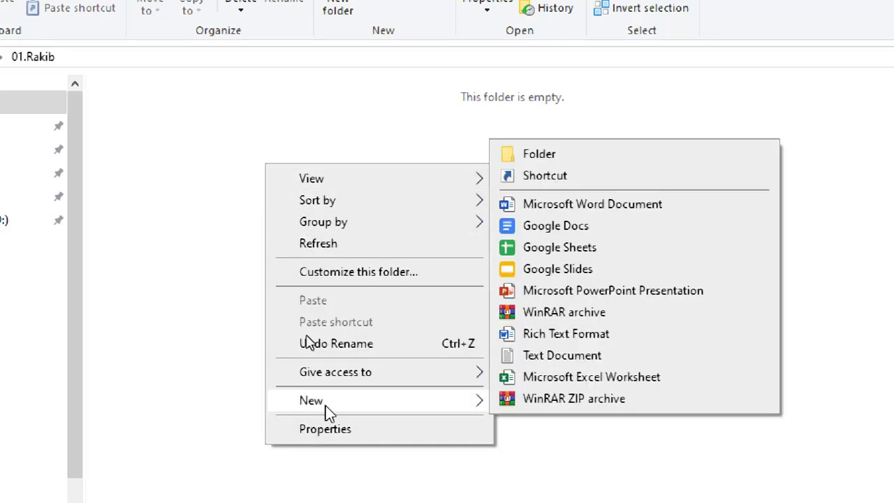
{"action": "left_click", "coordinate": [577, 206]}
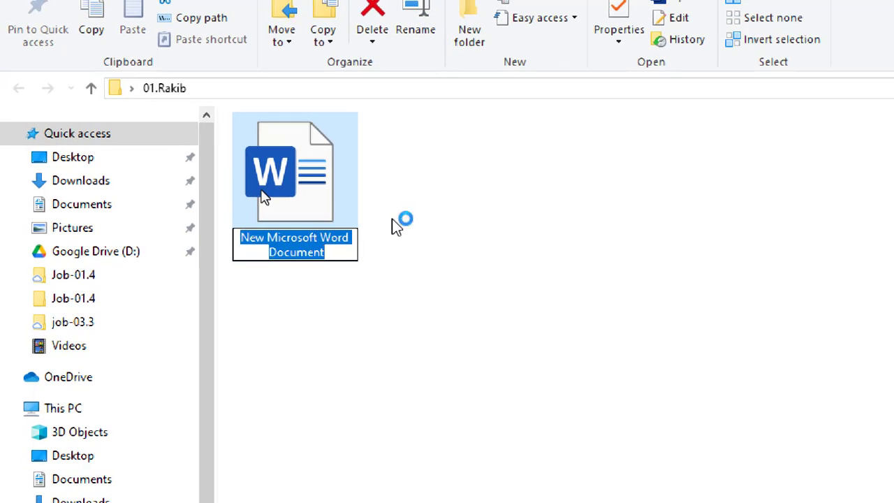
{"action": "type", "text": "Job-"}
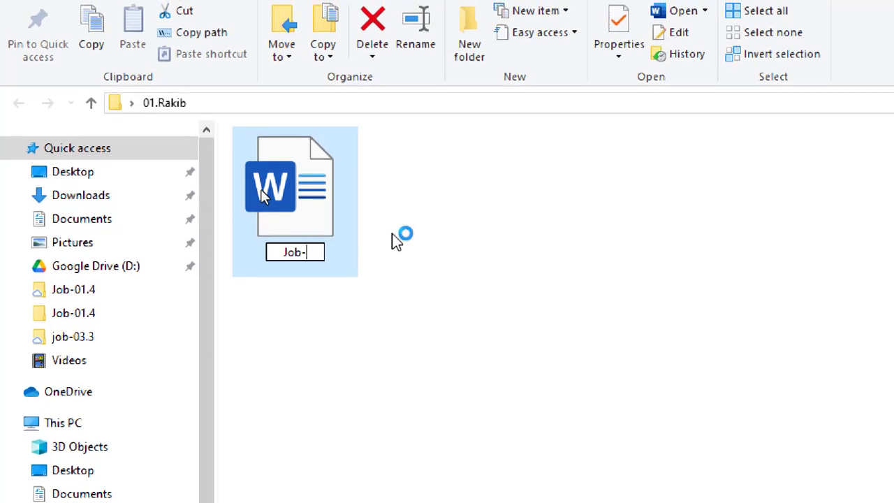
{"action": "type", "text": "01"}
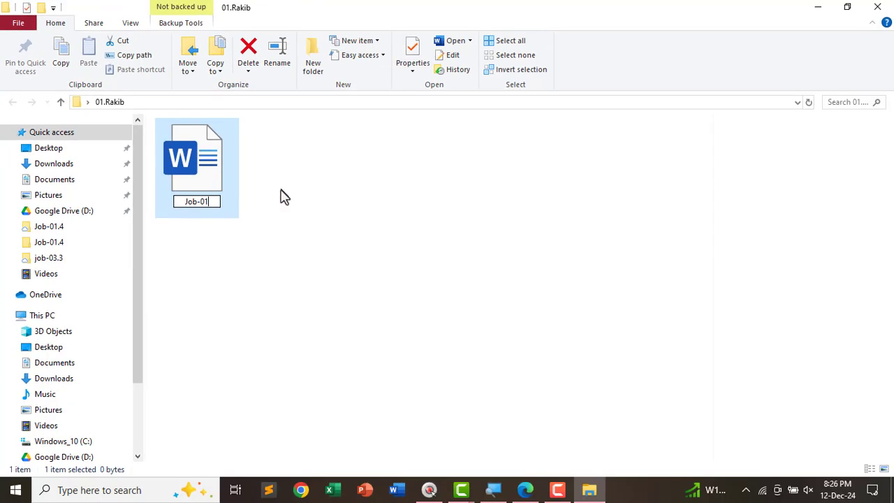
{"action": "key", "text": "Return"}
{"action": "left_click_drag", "start_coordinate": [281, 188], "coordinate": [298, 243]}
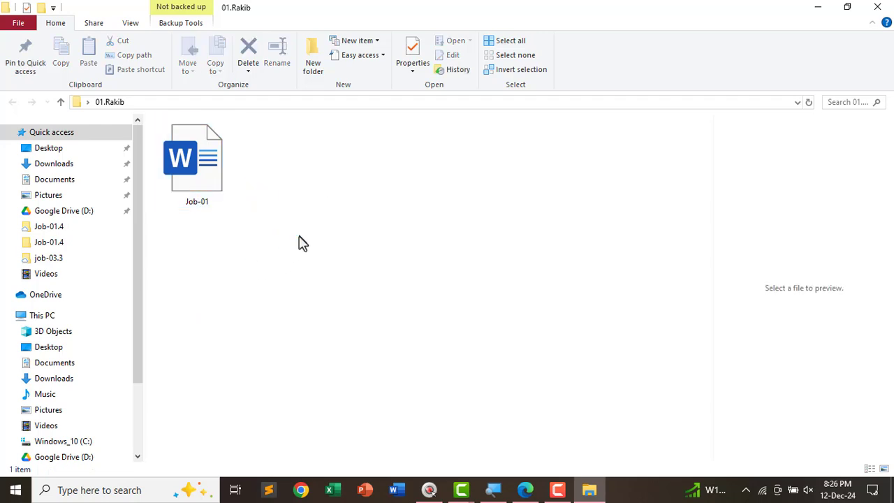
- Open Job-01 in Word, then bring the specification PDF in Edge back to the front
{"action": "double_click", "coordinate": [197, 162]}
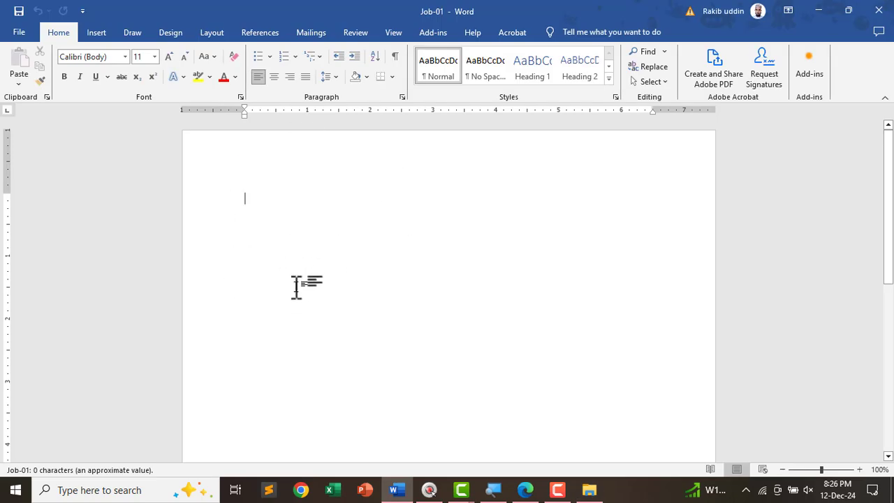
{"action": "left_click", "coordinate": [527, 489]}
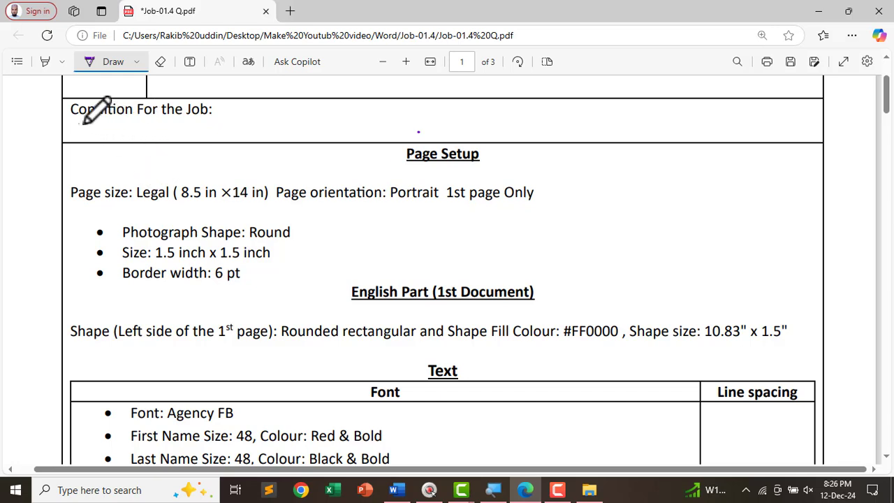
- Underline 'Condition For the Job', Page Setup, Page size and Page orientation in the PDF, then return to Word
{"action": "left_click_drag", "start_coordinate": [81, 125], "coordinate": [213, 125]}
{"action": "scroll", "coordinate": [124, 150], "scroll_direction": "up", "scroll_amount": 1, "text": "ctrl"}
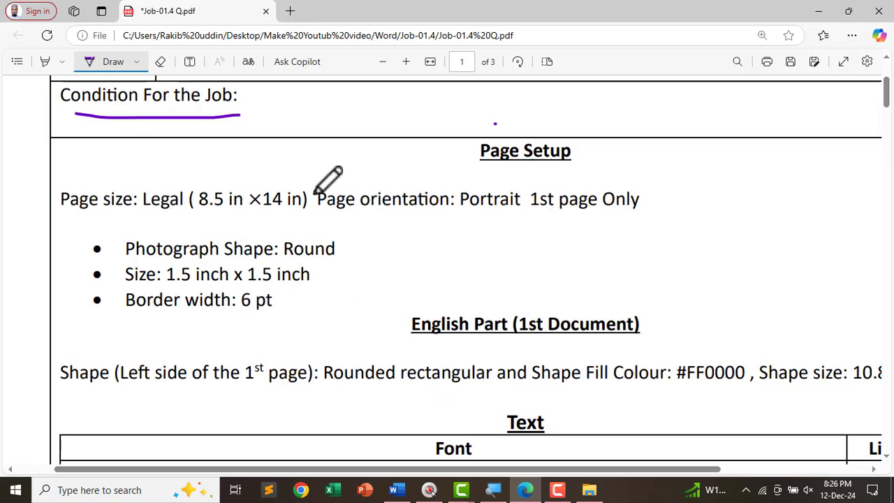
{"action": "left_click_drag", "start_coordinate": [483, 166], "coordinate": [580, 163]}
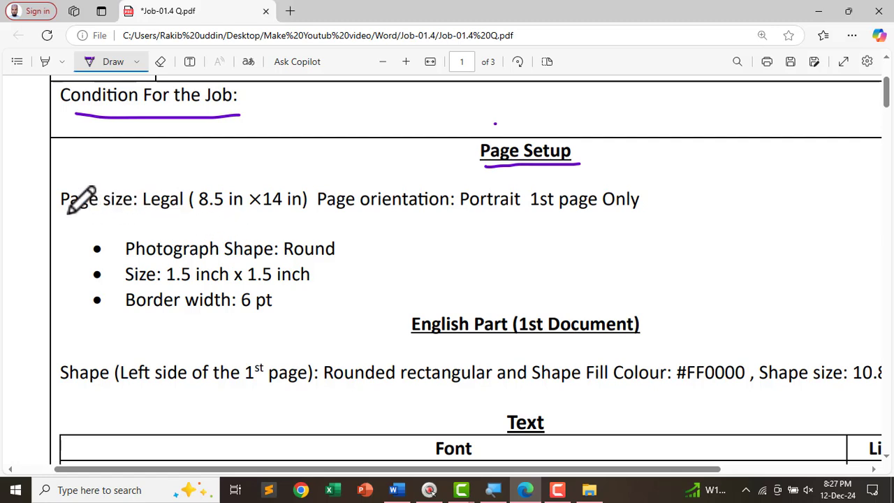
{"action": "left_click_drag", "start_coordinate": [69, 209], "coordinate": [305, 209]}
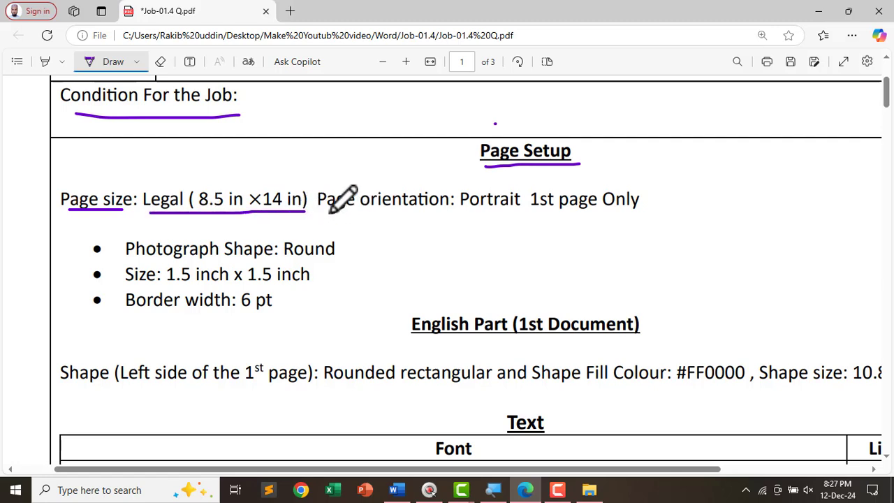
{"action": "left_click_drag", "start_coordinate": [327, 211], "coordinate": [647, 217]}
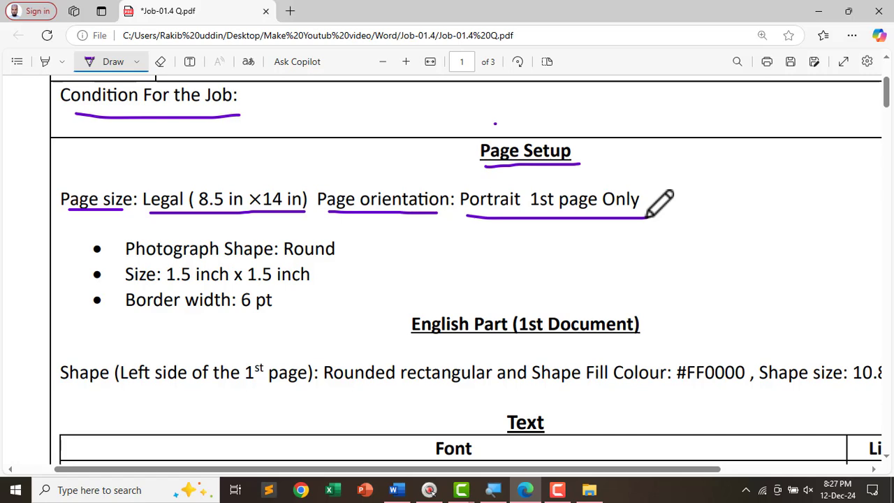
{"action": "key", "text": "alt+Tab"}
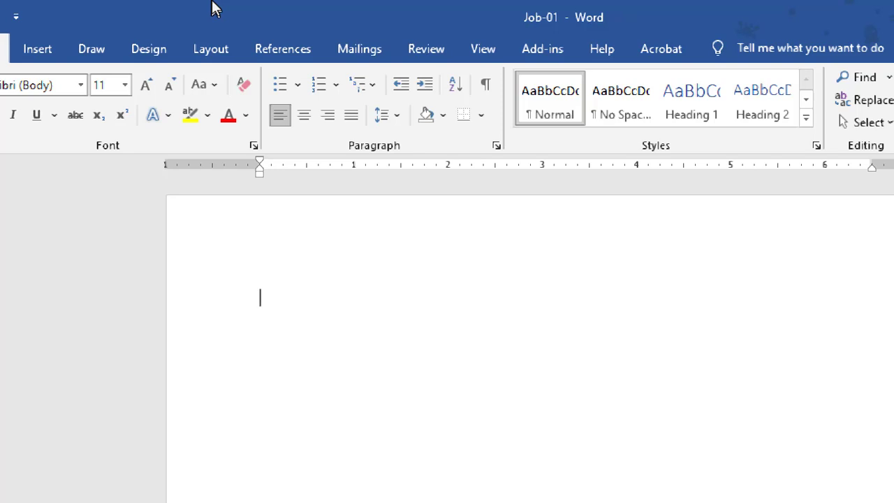
- Set the Job-01 page to Legal size, Portrait orientation and Normal margins
{"action": "left_click", "coordinate": [217, 44]}
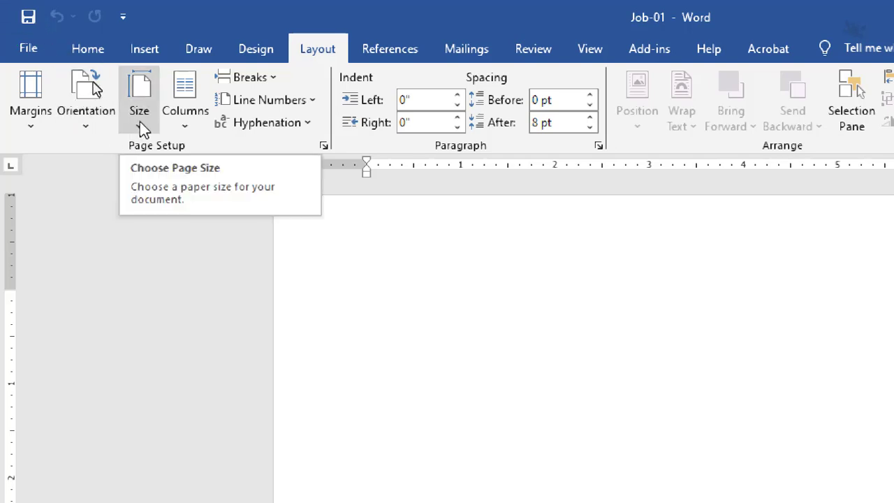
{"action": "left_click", "coordinate": [139, 122]}
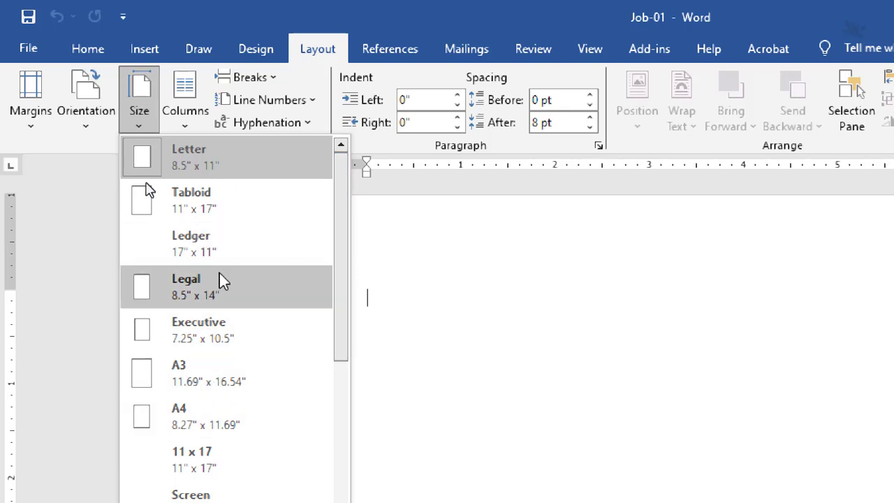
{"action": "left_click", "coordinate": [195, 289]}
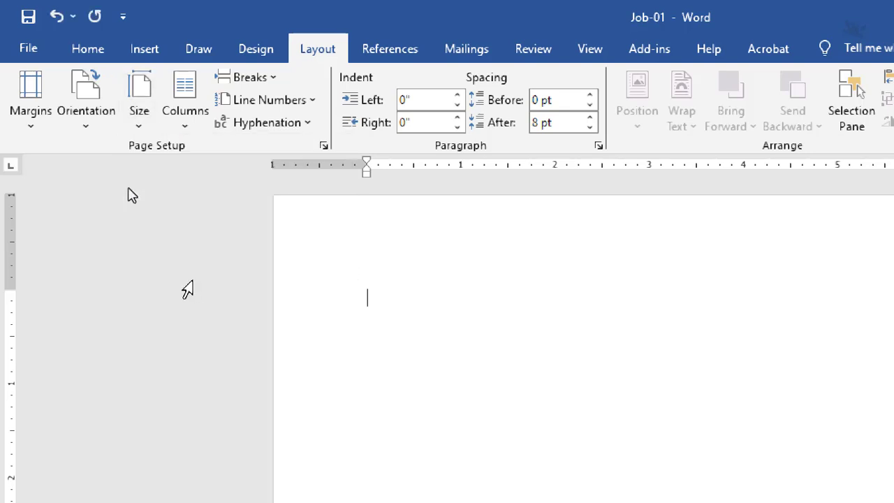
{"action": "left_click", "coordinate": [83, 112]}
{"action": "left_click", "coordinate": [126, 157]}
{"action": "left_click", "coordinate": [34, 123]}
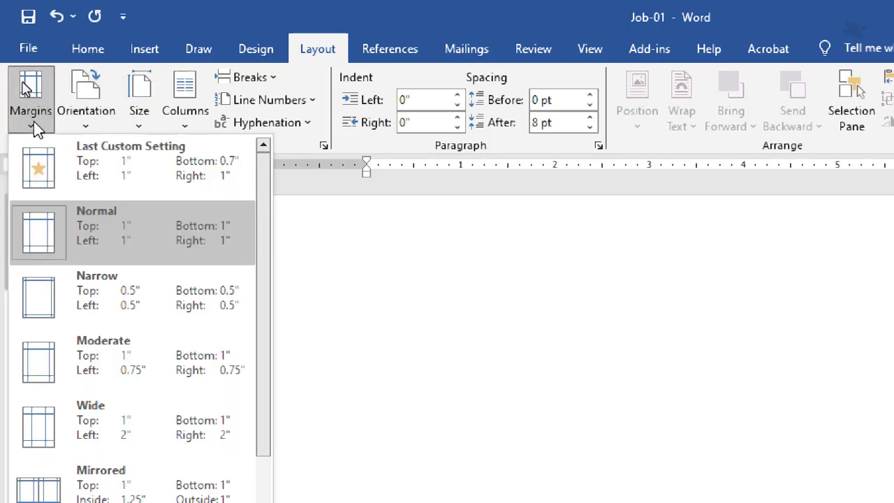
{"action": "left_click", "coordinate": [150, 232]}
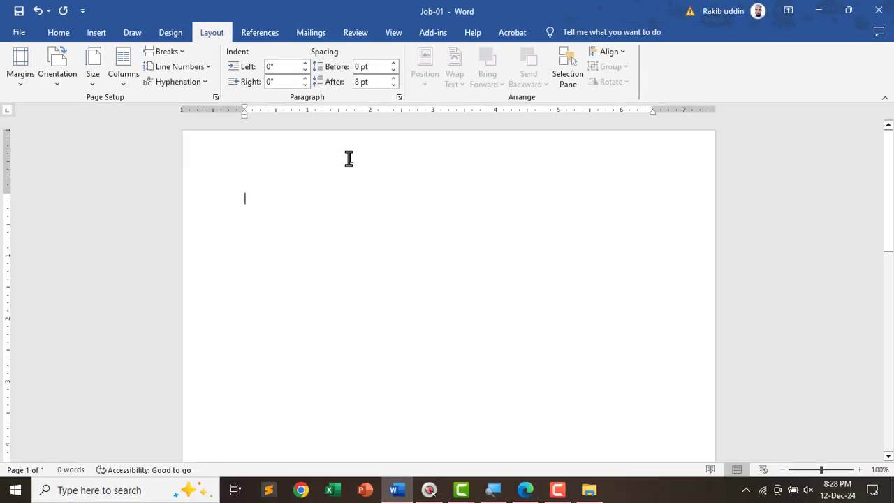
- In the PDF, underline the Photograph shape, Size and Border width requirement lines
{"action": "key", "text": "alt+Tab"}
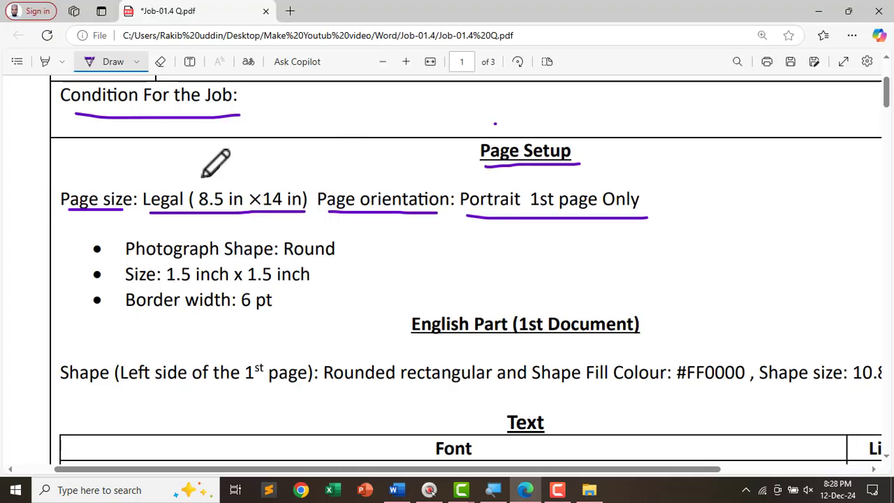
{"action": "scroll", "coordinate": [162, 271], "scroll_direction": "down", "scroll_amount": 1}
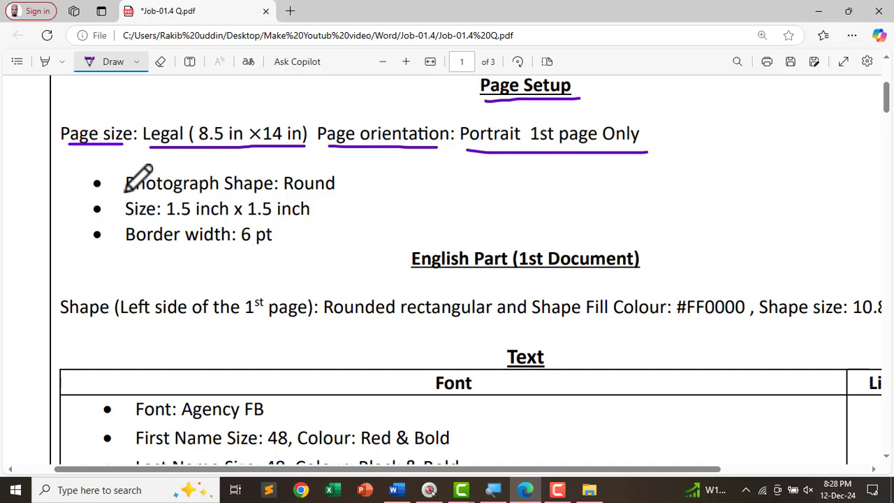
{"action": "left_click_drag", "start_coordinate": [126, 190], "coordinate": [328, 189]}
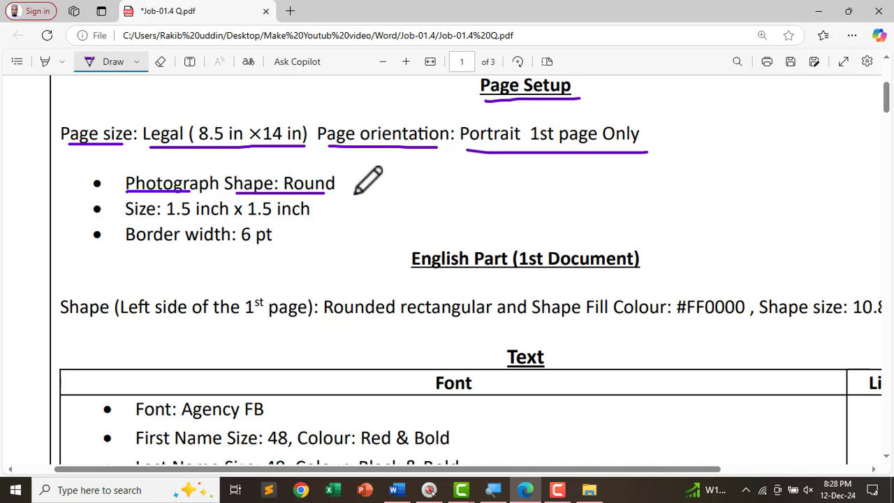
{"action": "scroll", "coordinate": [360, 180], "scroll_direction": "down", "scroll_amount": 1}
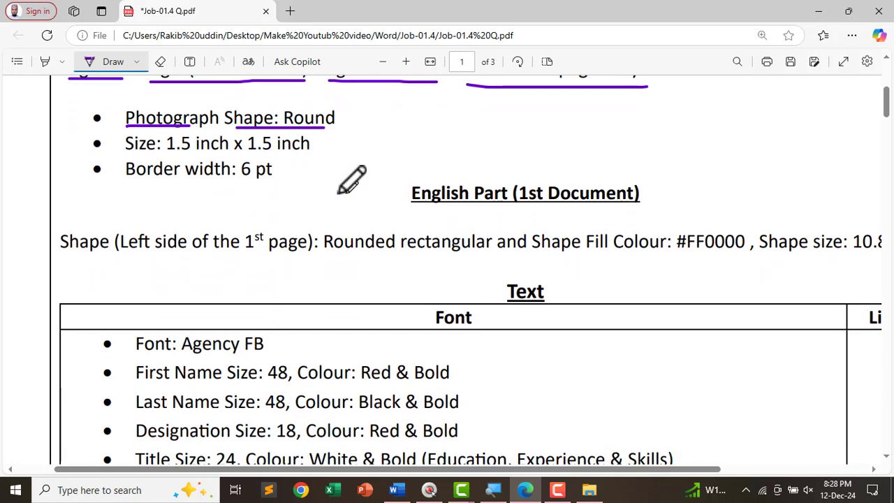
{"action": "scroll", "coordinate": [335, 179], "scroll_direction": "up", "scroll_amount": 1}
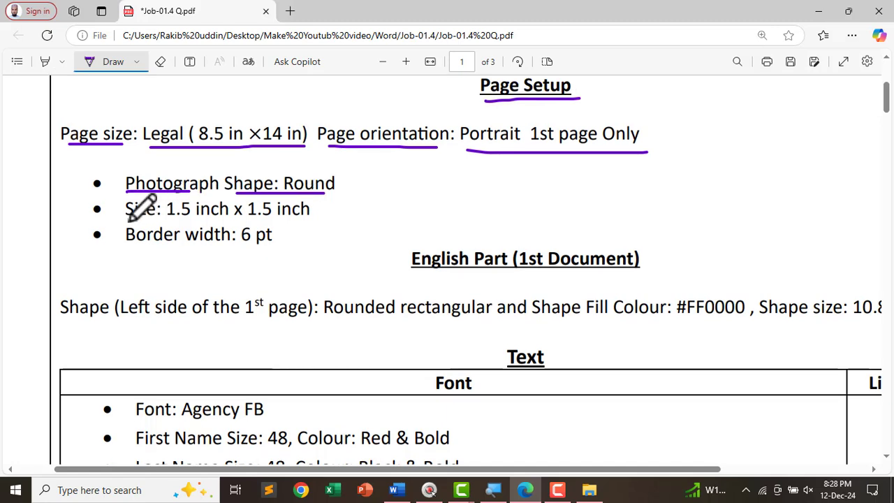
{"action": "left_click_drag", "start_coordinate": [128, 219], "coordinate": [308, 219]}
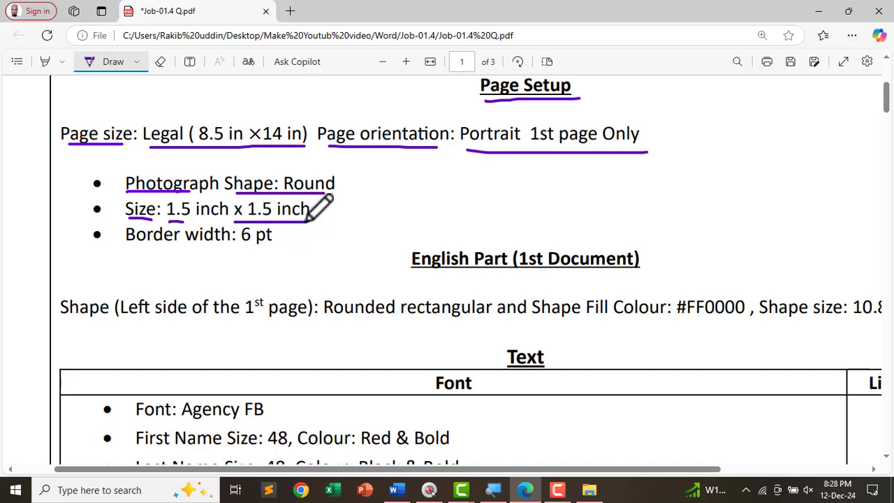
{"action": "left_click_drag", "start_coordinate": [128, 247], "coordinate": [276, 250]}
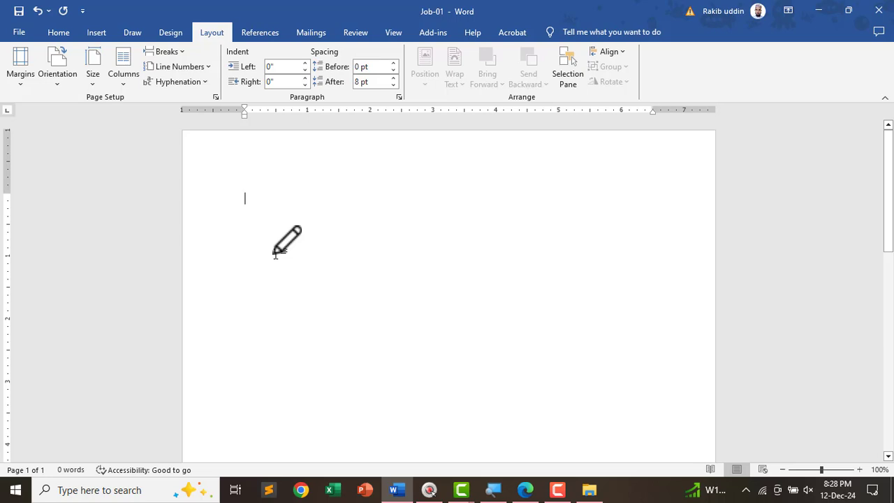
- Choose the Oval from the Insert > Shapes gallery
{"action": "left_click", "coordinate": [275, 251]}
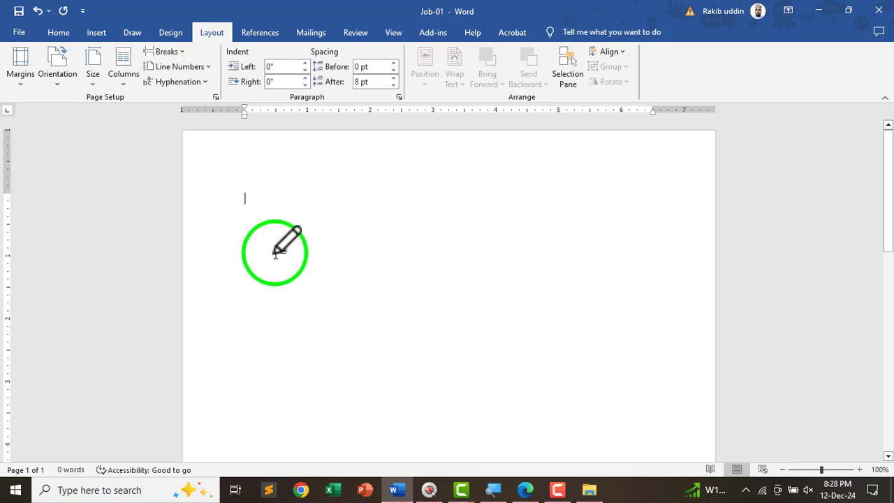
{"action": "left_click", "coordinate": [94, 36]}
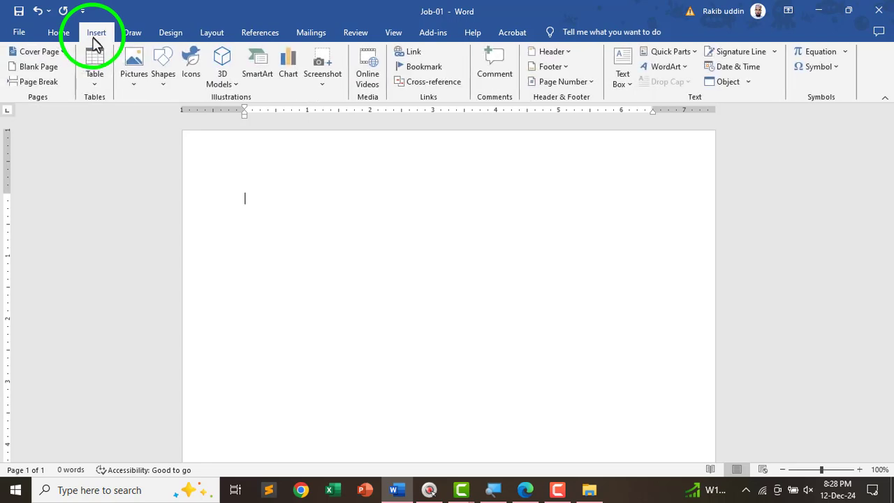
{"action": "left_click", "coordinate": [166, 89]}
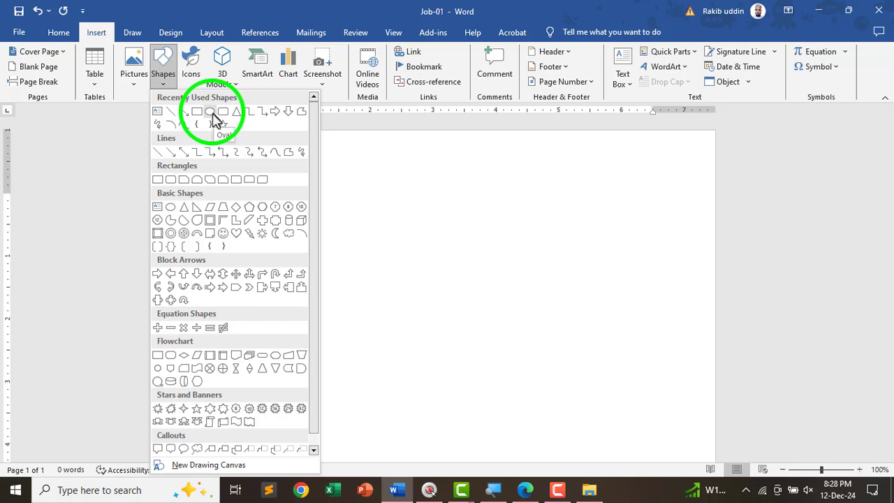
{"action": "left_click", "coordinate": [211, 112]}
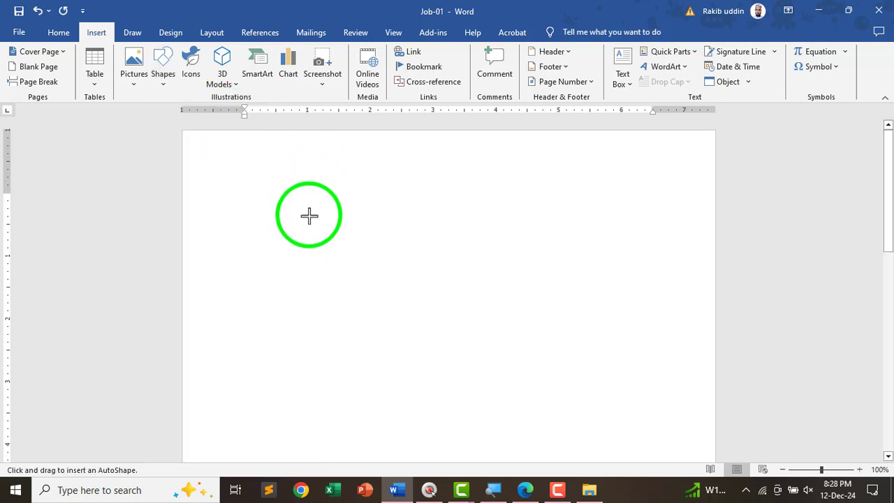
- Place a circle on the page and set its height and width to 1.5 inches
{"action": "left_click", "coordinate": [300, 209]}
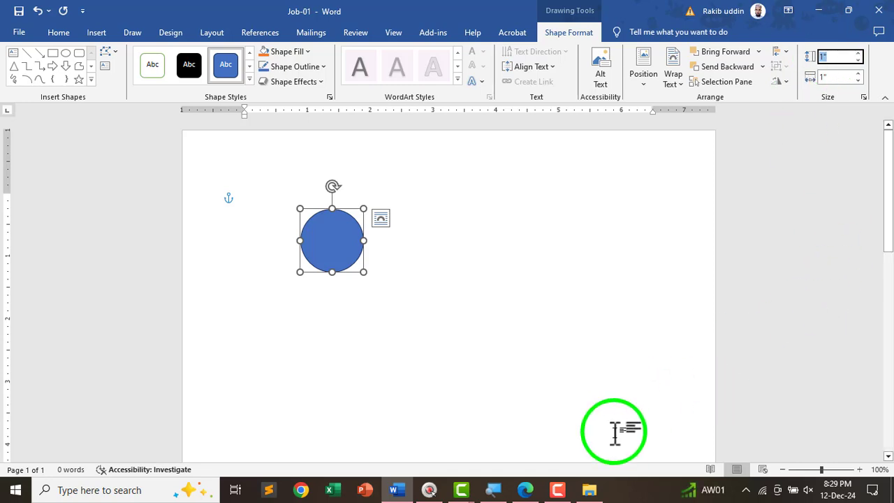
{"action": "key", "text": "alt+Tab"}
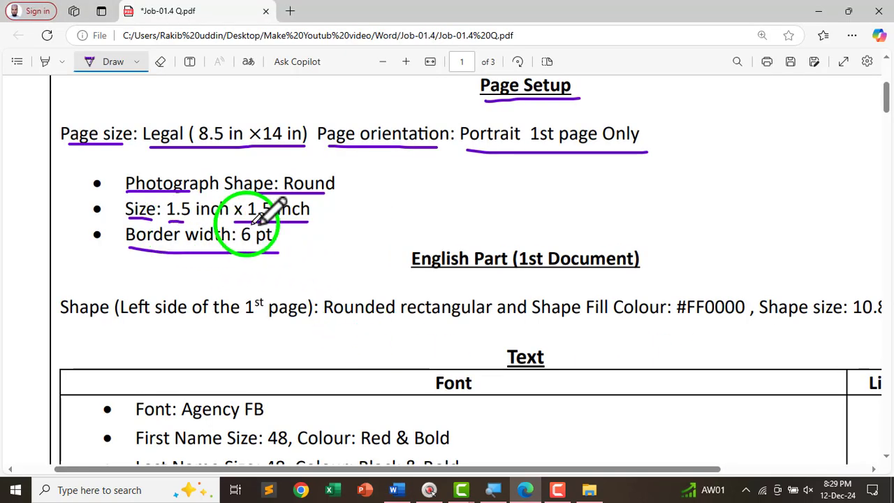
{"action": "key", "text": "alt+Tab"}
{"action": "left_click", "coordinate": [830, 57]}
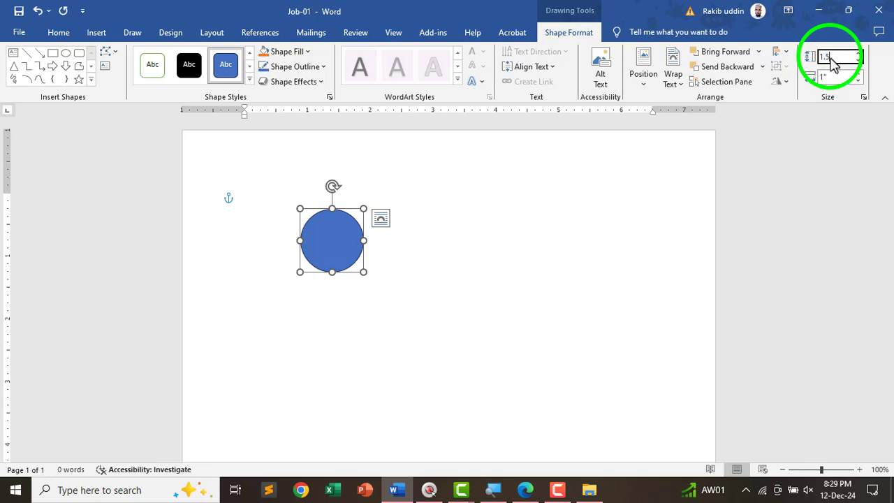
{"action": "type", "text": "1.5"}
{"action": "key", "text": "Tab"}
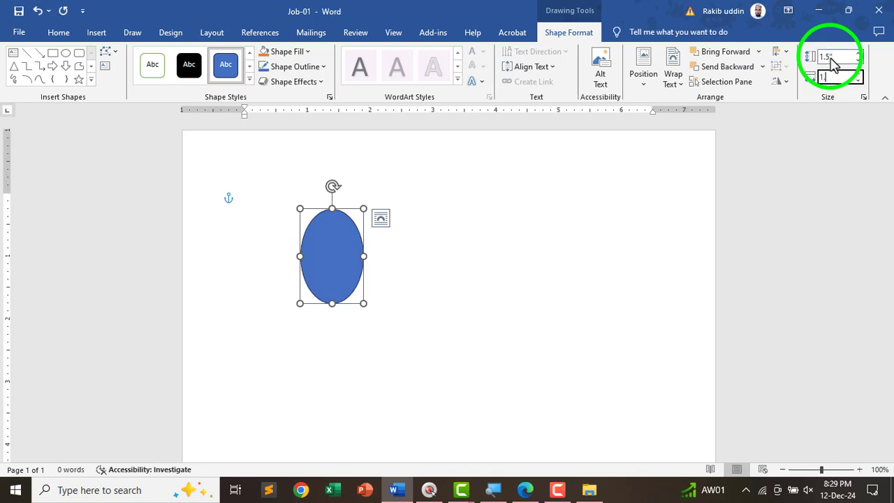
{"action": "key", "text": "Return"}
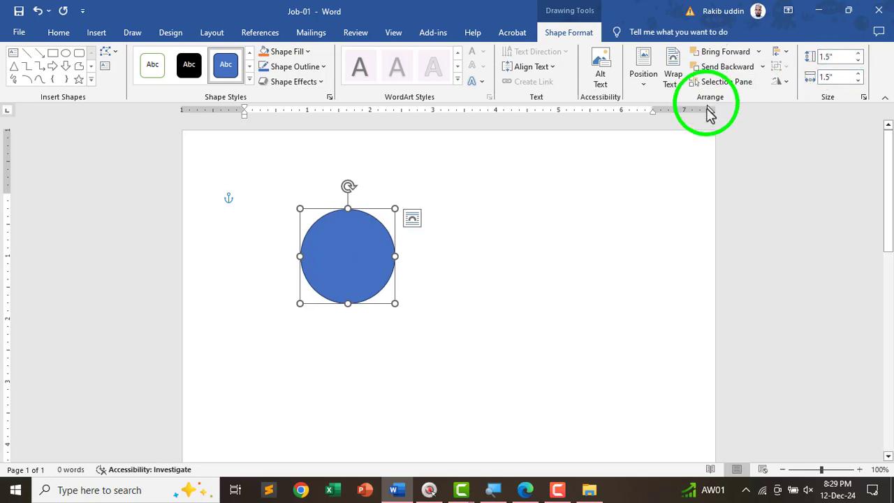
- Recheck the PDF, then nudge the circle slightly up and right
{"action": "key", "text": "alt+Tab"}
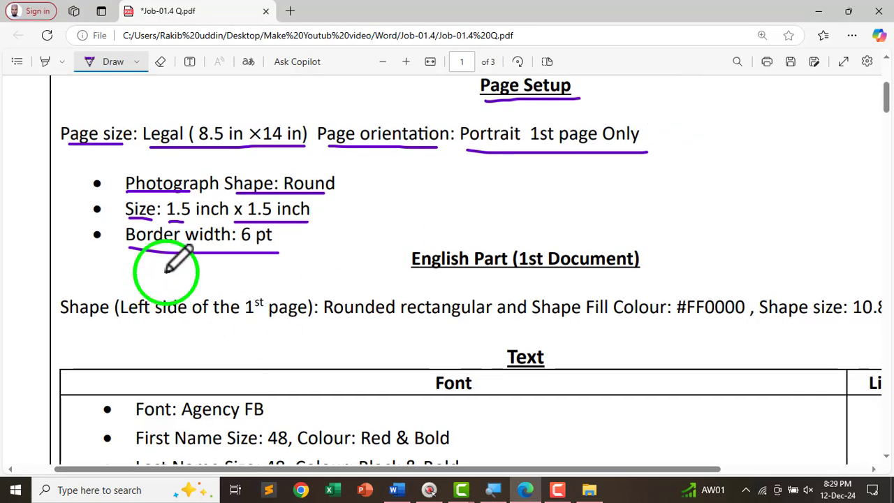
{"action": "key", "text": "alt+Tab"}
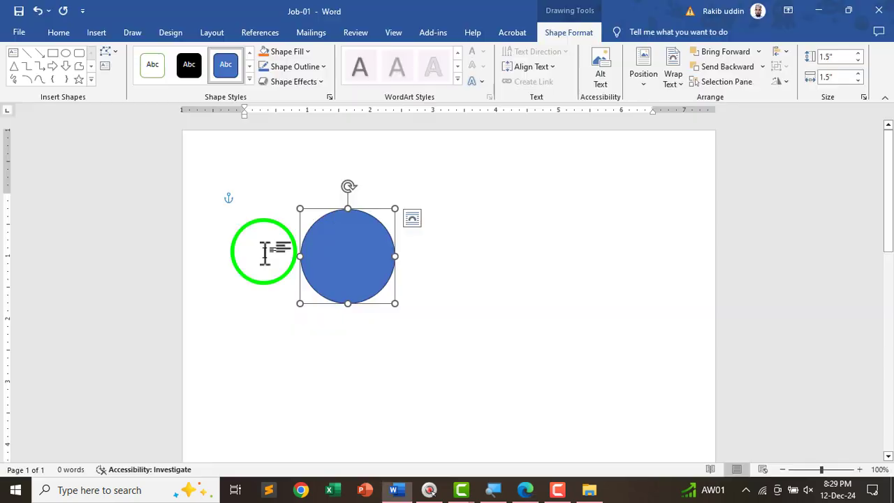
{"action": "left_click_drag", "start_coordinate": [334, 258], "coordinate": [363, 242]}
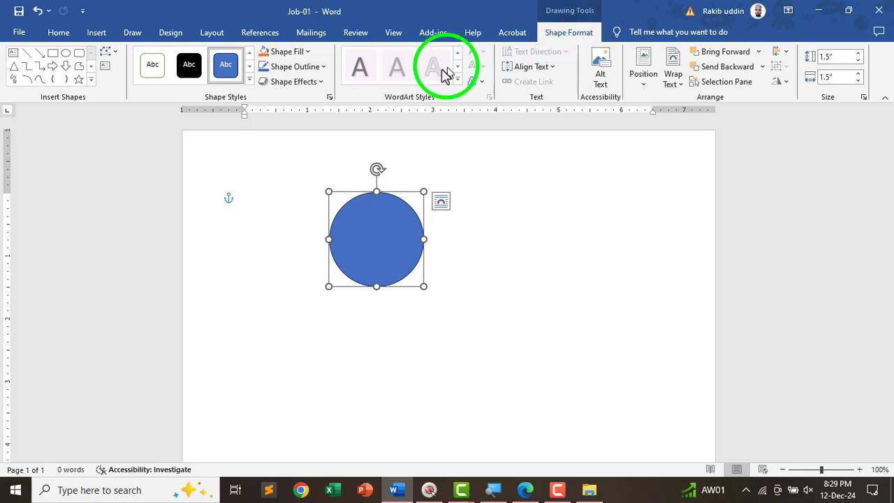
- Give the circle a black 6 pt outline and move it slightly up and left
{"action": "left_click", "coordinate": [302, 70]}
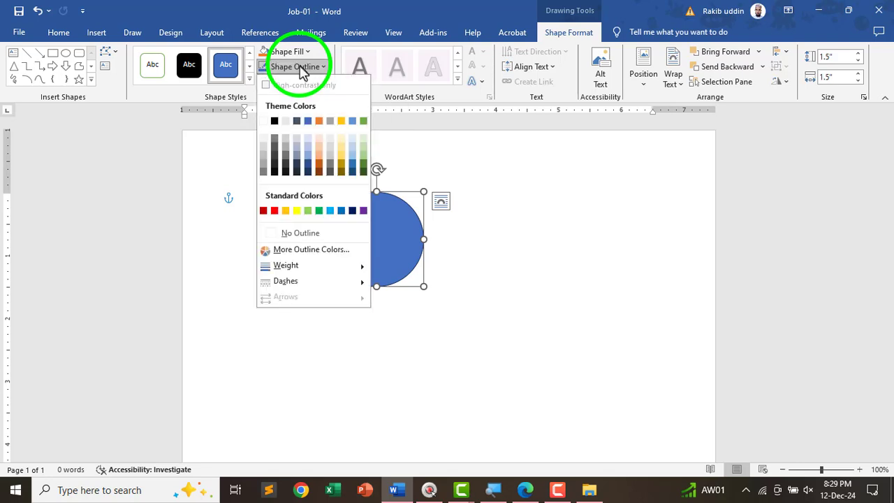
{"action": "left_click", "coordinate": [275, 123]}
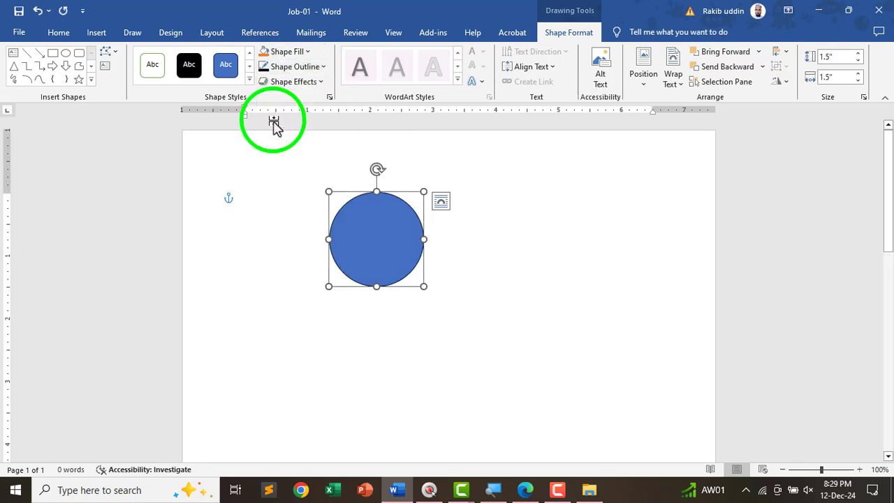
{"action": "left_click", "coordinate": [298, 72]}
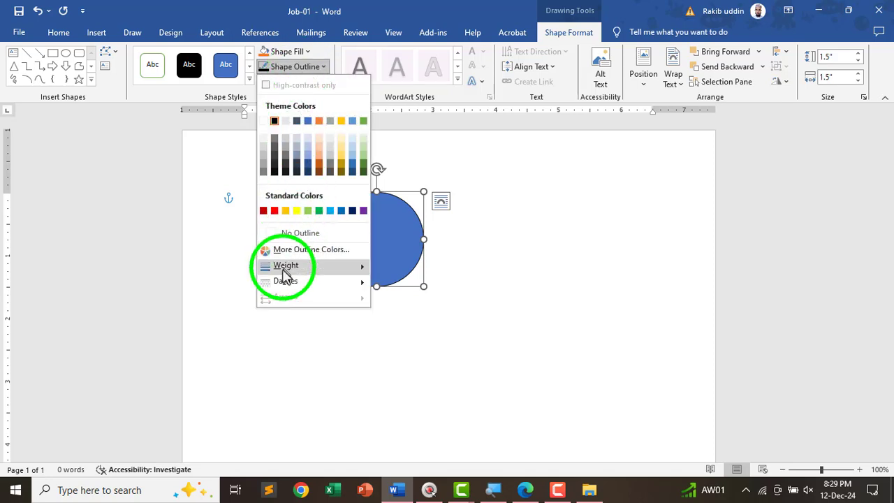
{"action": "mouse_move", "coordinate": [284, 271]}
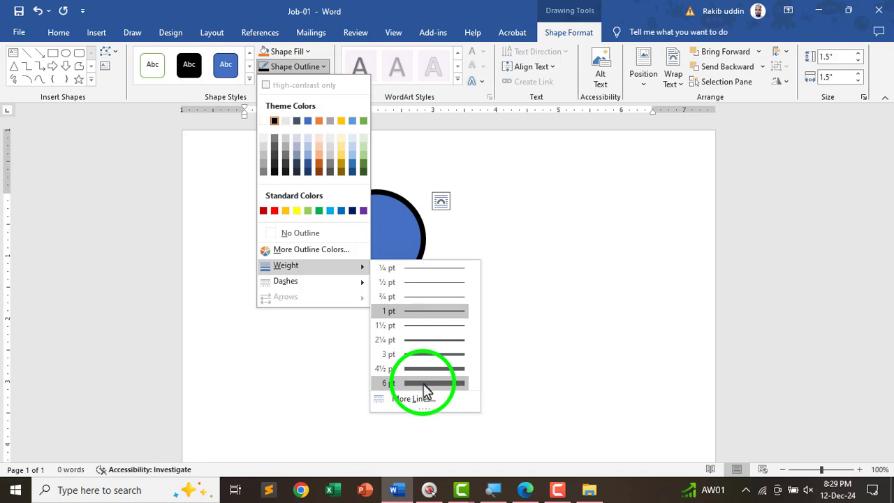
{"action": "left_click", "coordinate": [426, 384]}
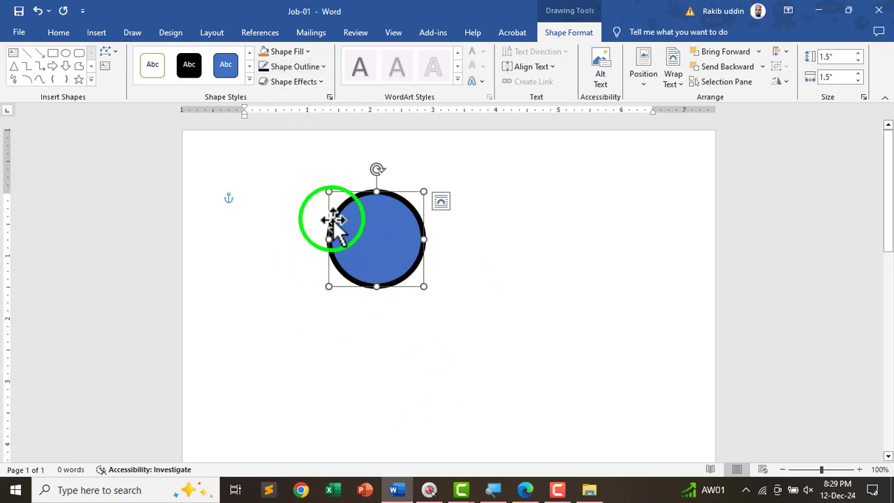
{"action": "left_click_drag", "start_coordinate": [379, 235], "coordinate": [342, 222]}
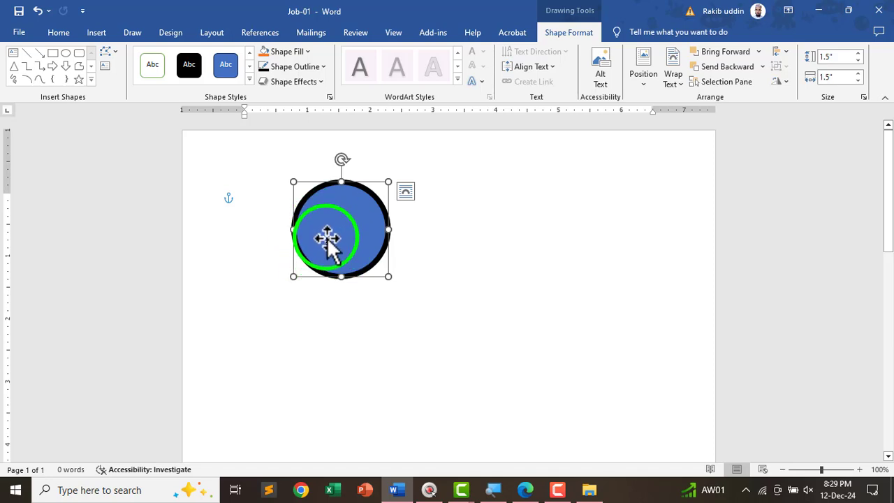
- Fill the circle with the ai-generated-8723515_1280 picture and shift it slightly right
{"action": "left_click", "coordinate": [298, 54]}
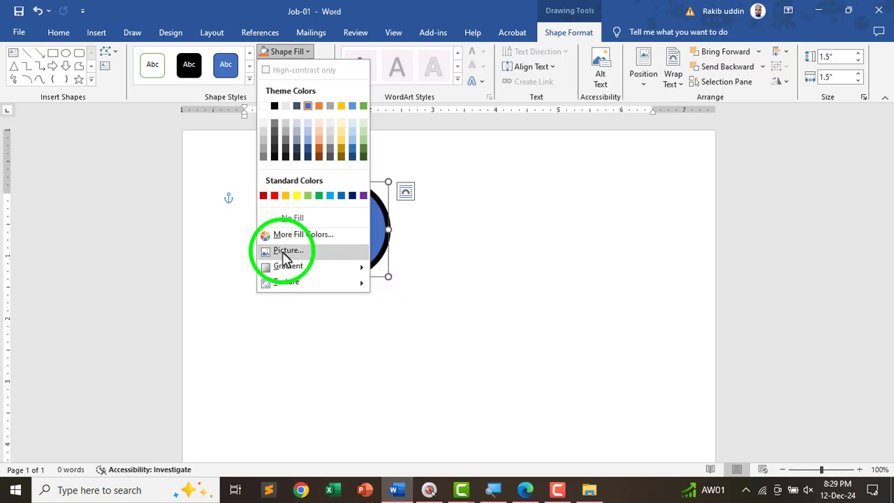
{"action": "left_click", "coordinate": [286, 250]}
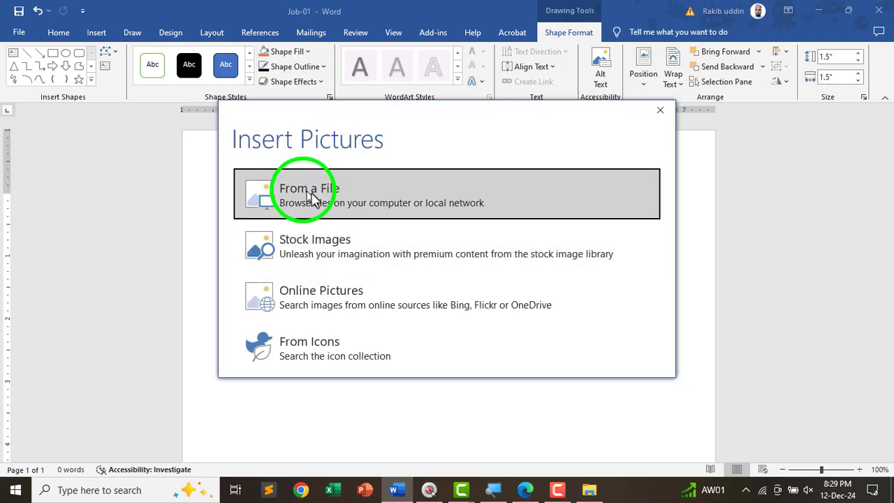
{"action": "left_click", "coordinate": [349, 193]}
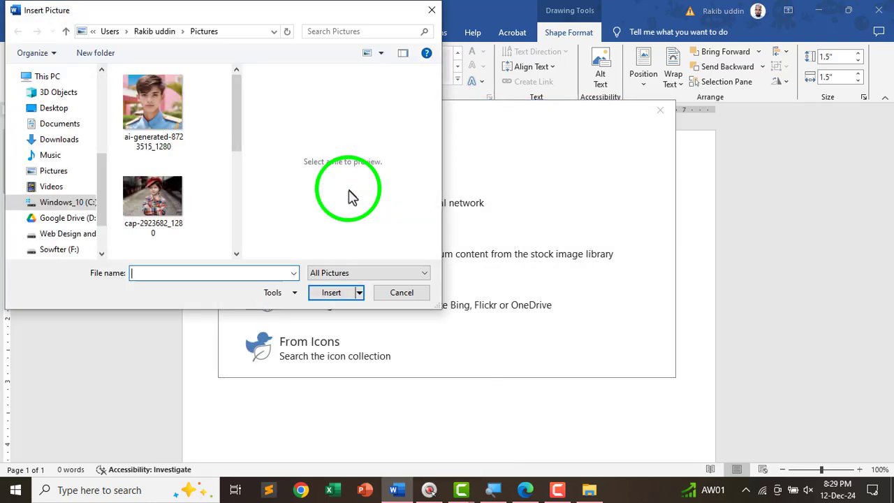
{"action": "left_click", "coordinate": [152, 99]}
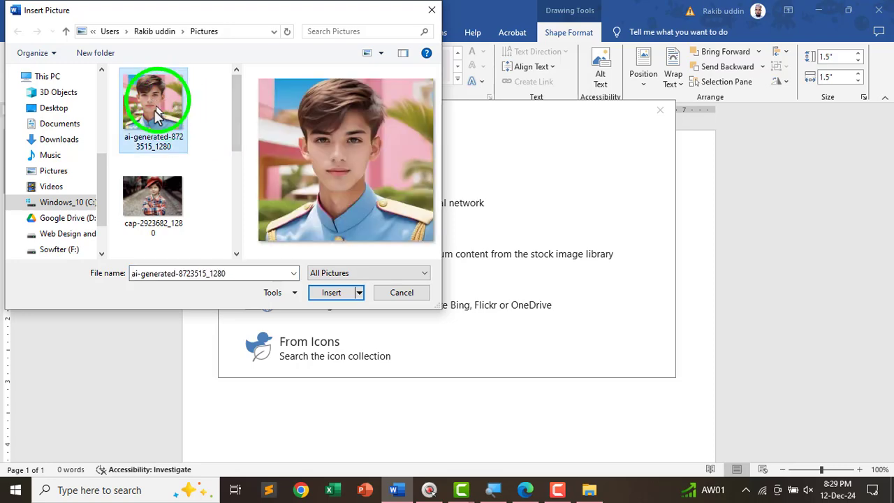
{"action": "left_click", "coordinate": [333, 293]}
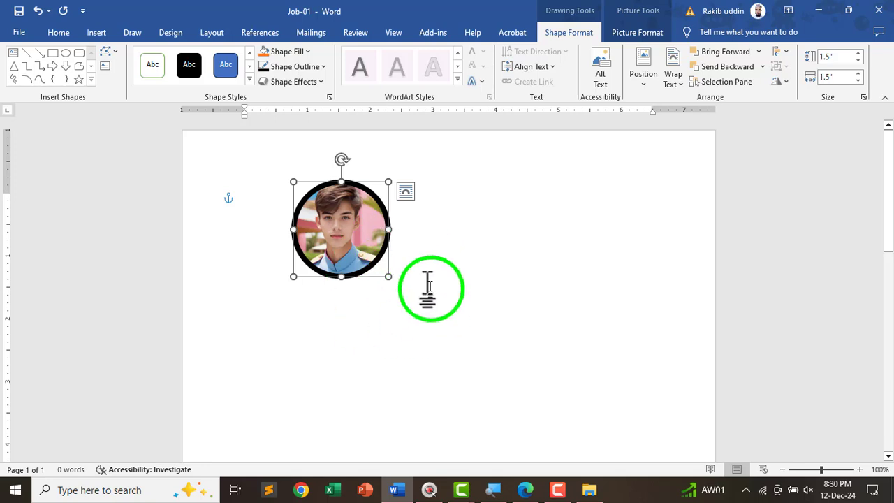
{"action": "left_click_drag", "start_coordinate": [341, 221], "coordinate": [363, 216]}
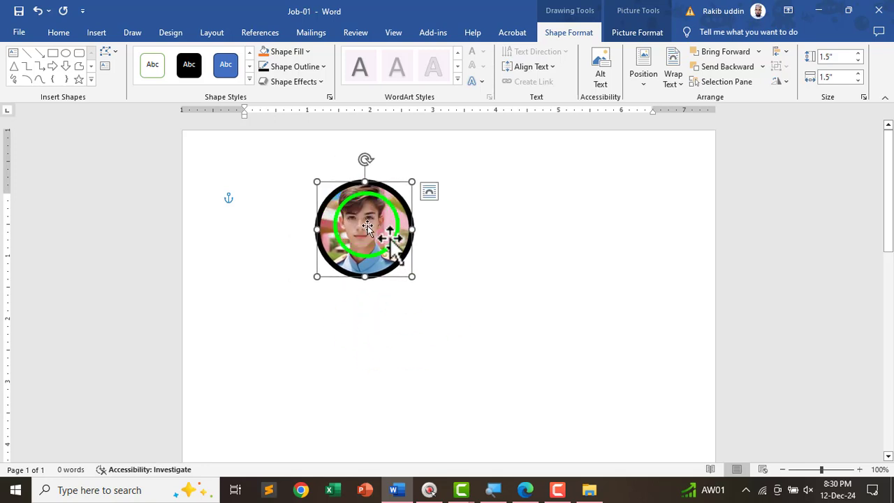
{"action": "left_click", "coordinate": [473, 305]}
- In the job PDF, underline the English Part (1st Document) heading in purple ink
{"action": "key", "text": "alt+Tab"}
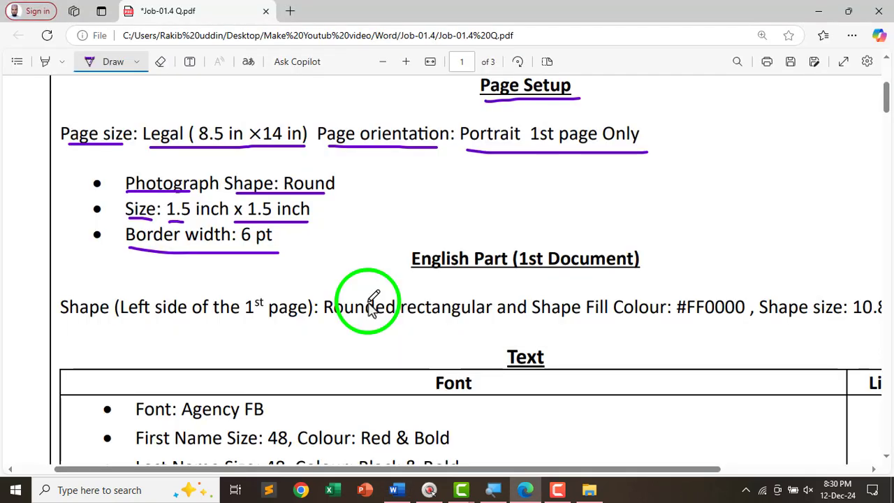
{"action": "scroll", "coordinate": [368, 260], "scroll_direction": "down", "scroll_amount": 1}
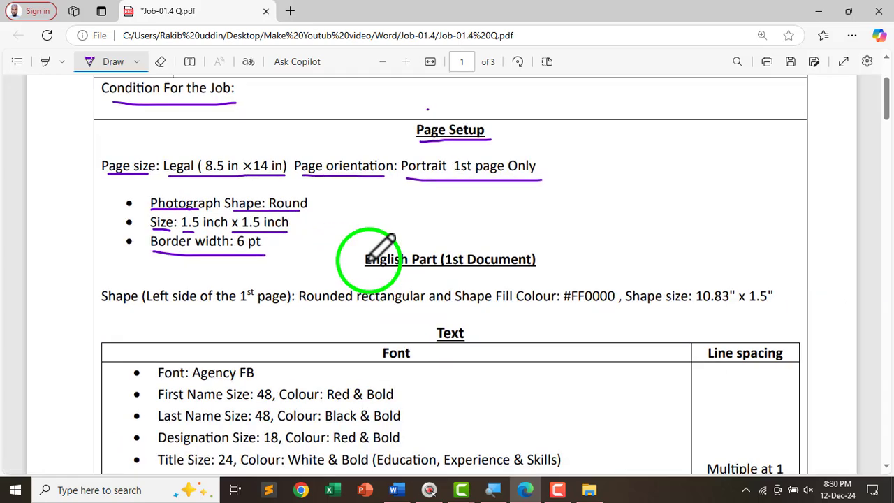
{"action": "scroll", "coordinate": [310, 248], "scroll_direction": "down", "scroll_amount": 1}
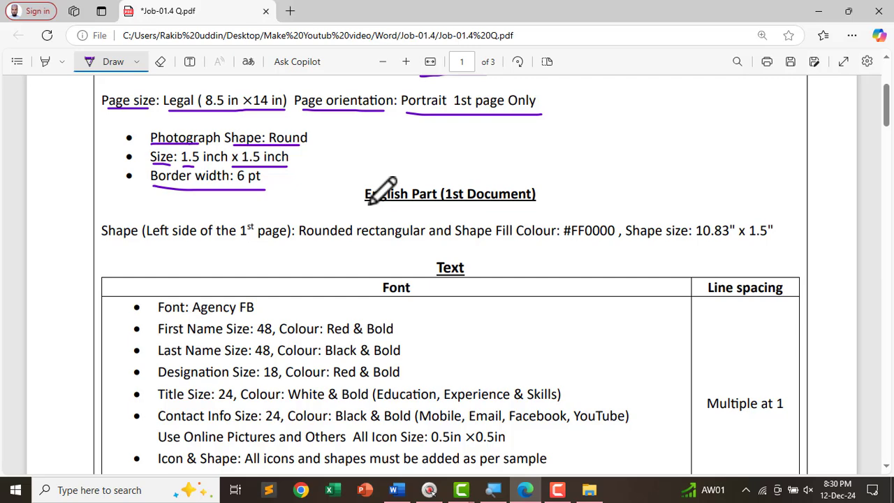
{"action": "left_click_drag", "start_coordinate": [363, 204], "coordinate": [537, 200]}
- Underline the left-side shape requirements: rounded rectangle, fill #FF0000, and 10.83" x 1.5" size
{"action": "scroll", "coordinate": [209, 180], "scroll_direction": "down", "scroll_amount": 2}
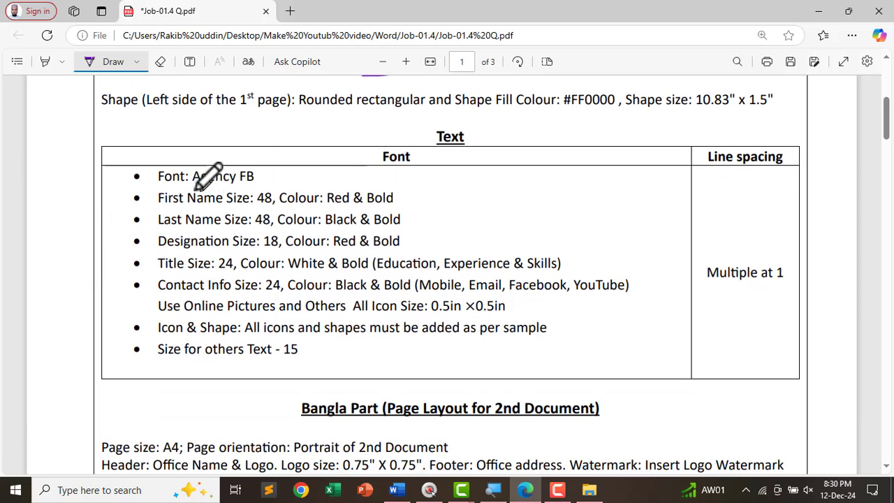
{"action": "scroll", "coordinate": [192, 185], "scroll_direction": "up", "scroll_amount": 1}
{"action": "scroll", "coordinate": [151, 182], "scroll_direction": "up", "scroll_amount": 1}
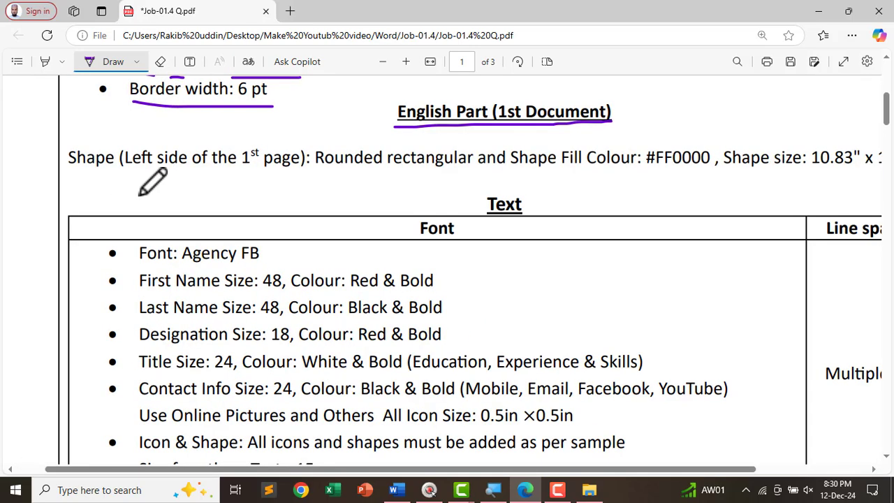
{"action": "scroll", "coordinate": [153, 183], "scroll_direction": "down", "scroll_amount": 2}
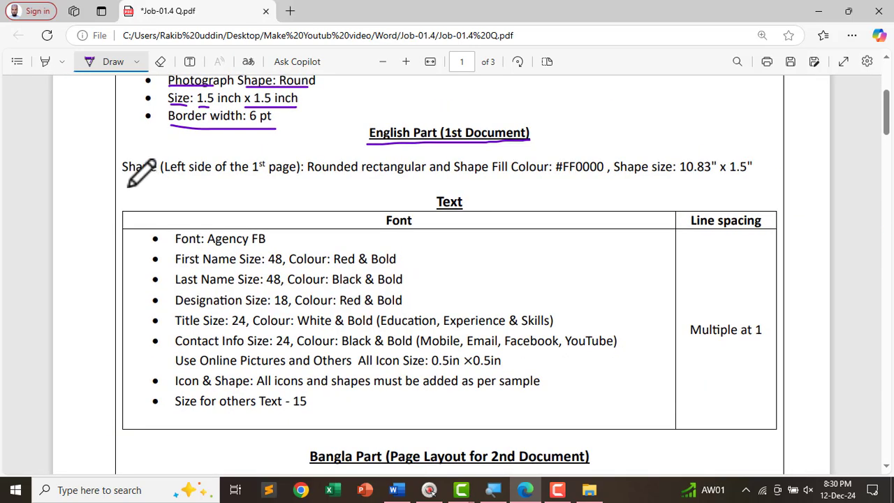
{"action": "left_click_drag", "start_coordinate": [125, 176], "coordinate": [287, 180]}
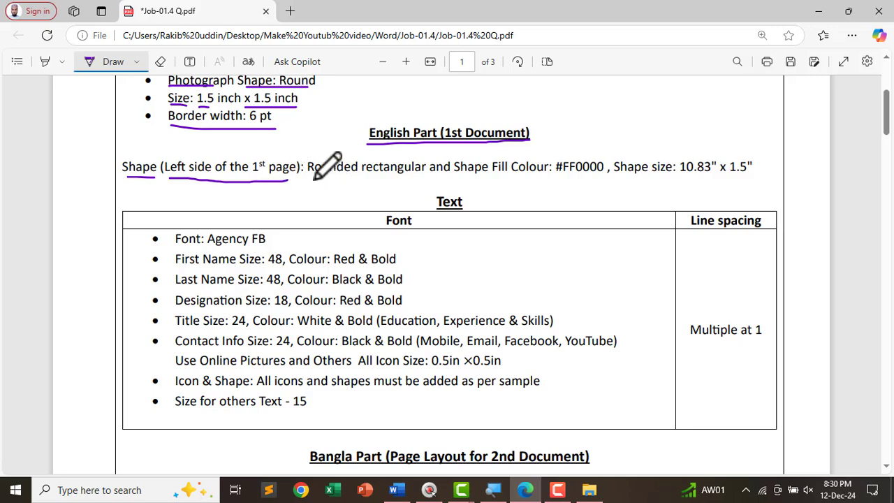
{"action": "left_click_drag", "start_coordinate": [312, 176], "coordinate": [436, 177]}
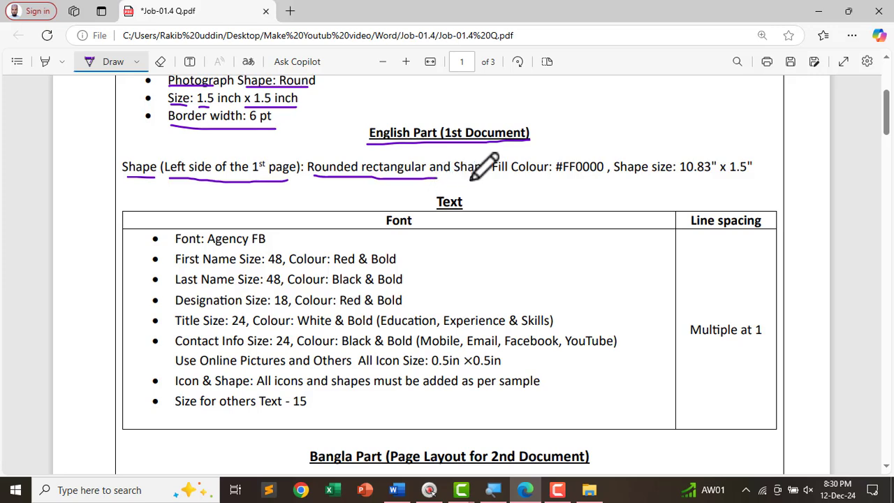
{"action": "left_click_drag", "start_coordinate": [463, 179], "coordinate": [594, 180]}
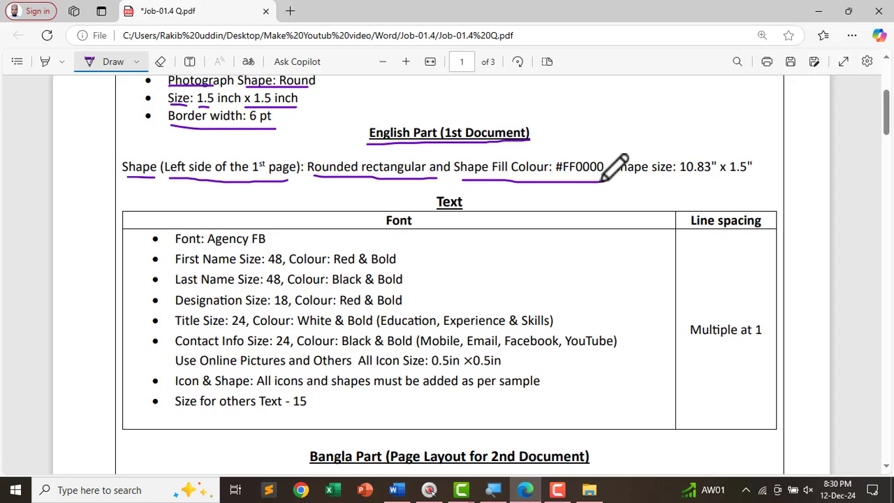
{"action": "left_click_drag", "start_coordinate": [621, 179], "coordinate": [750, 185]}
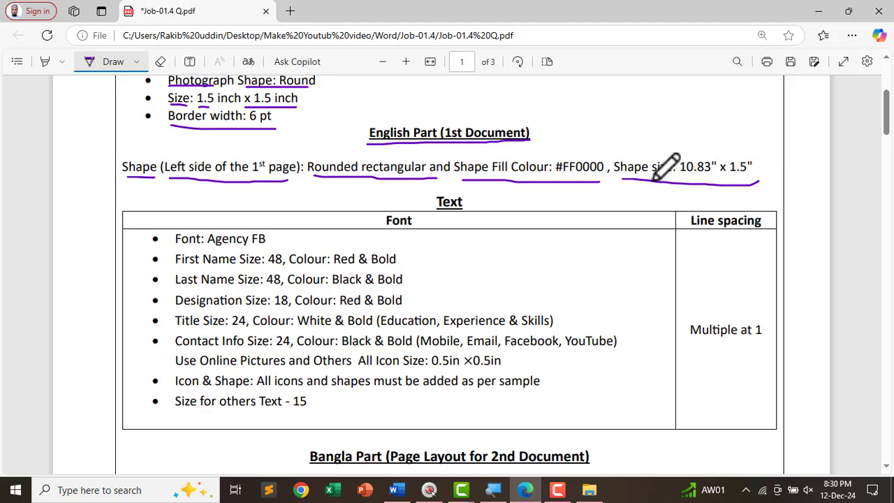
- Move the round photo to the top right corner of the Word page
{"action": "key", "text": "alt+Tab"}
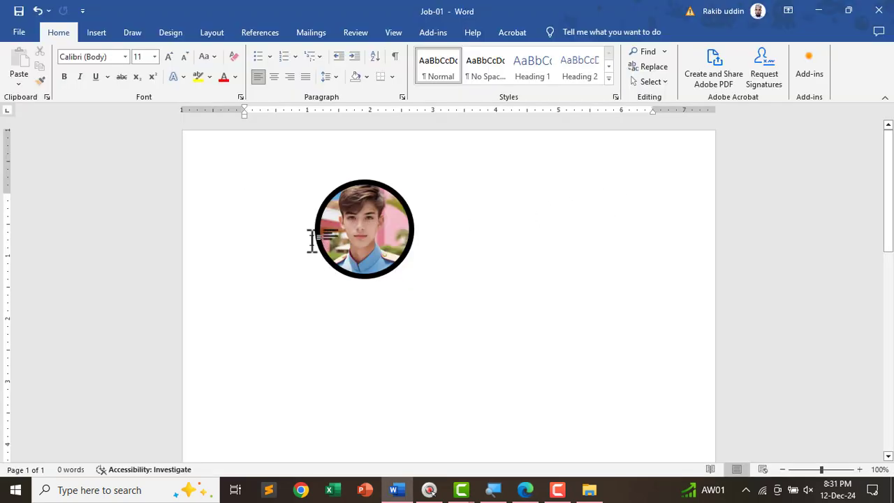
{"action": "left_click_drag", "start_coordinate": [359, 225], "coordinate": [529, 196]}
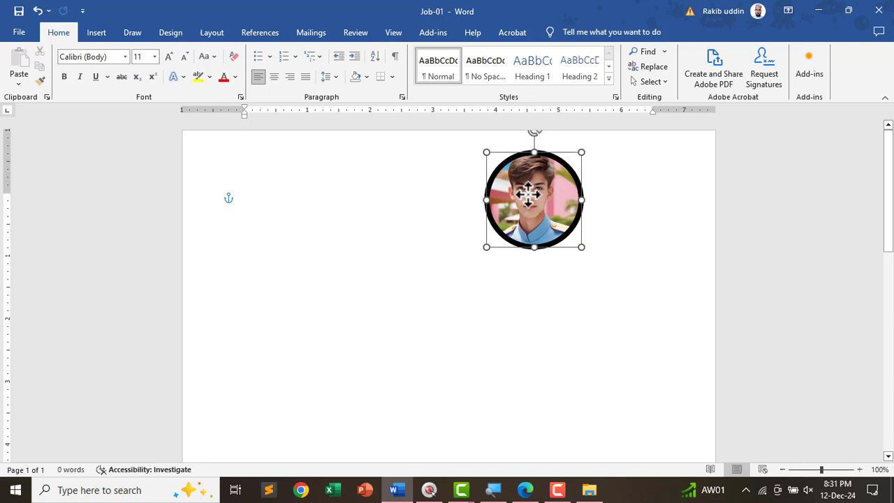
{"action": "left_click", "coordinate": [262, 208]}
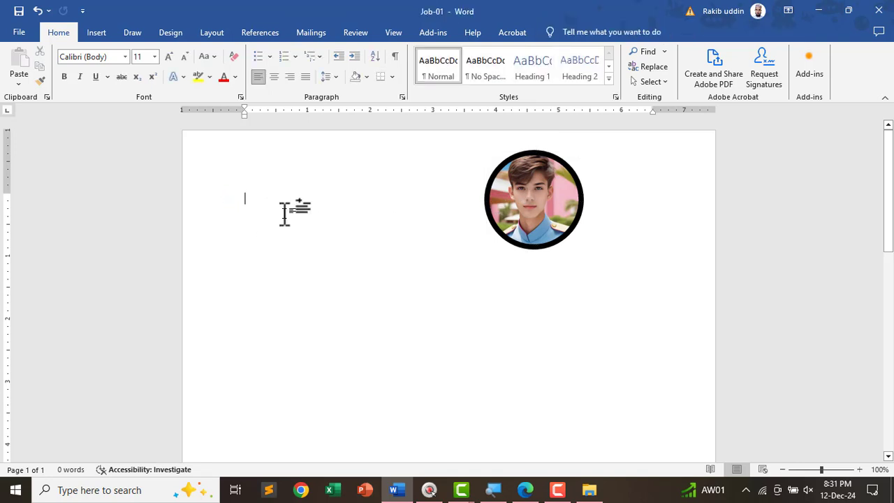
- Add a 1" x 1" blue rounded rectangle at the top left, nudged slightly up
{"action": "left_click", "coordinate": [97, 35]}
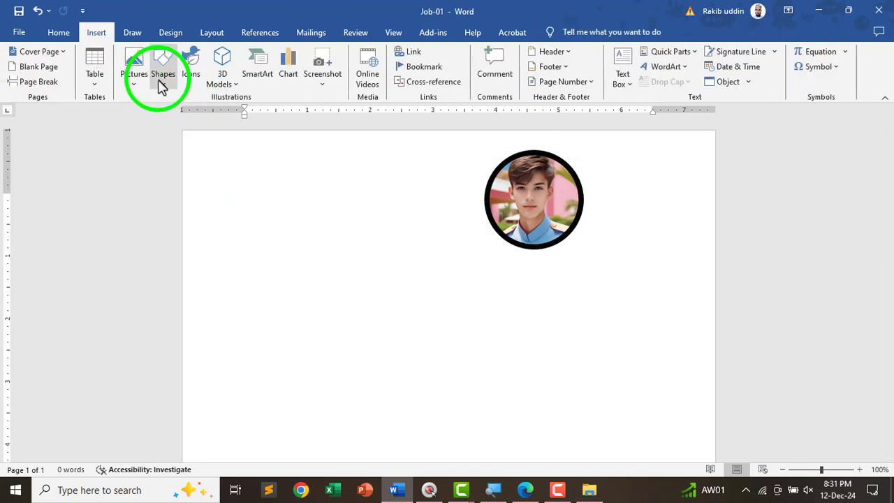
{"action": "left_click", "coordinate": [162, 77]}
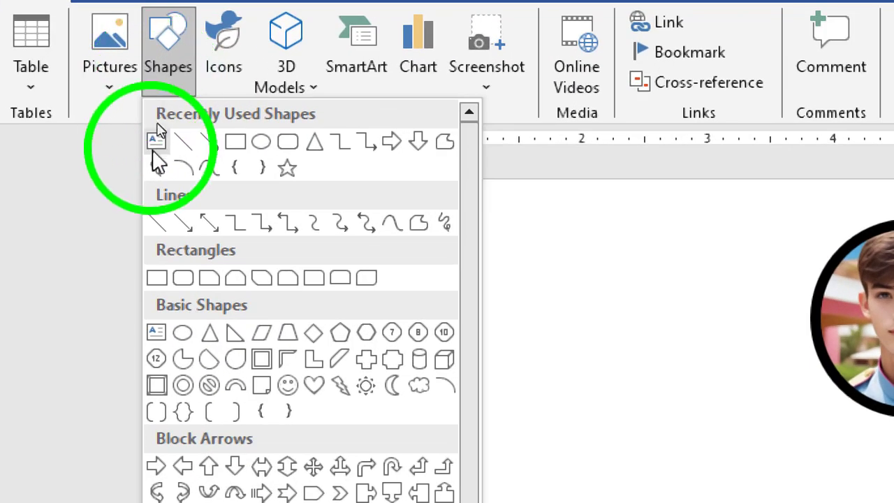
{"action": "left_click", "coordinate": [181, 283]}
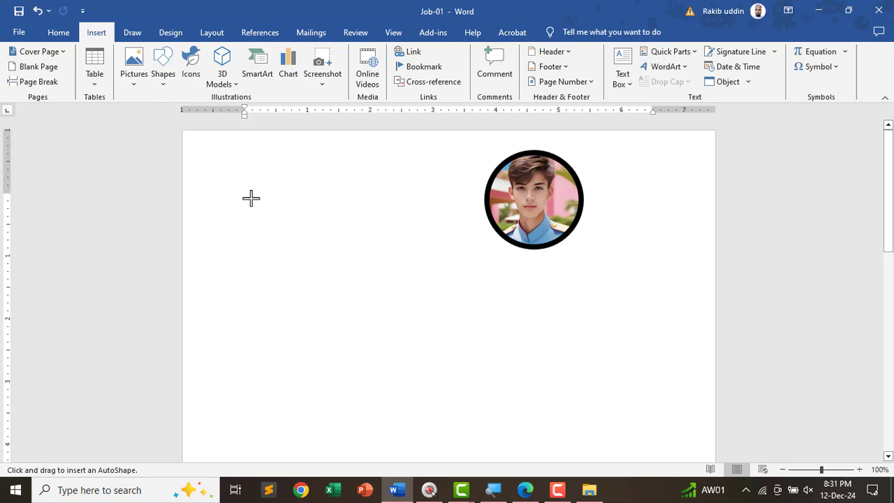
{"action": "left_click", "coordinate": [251, 198]}
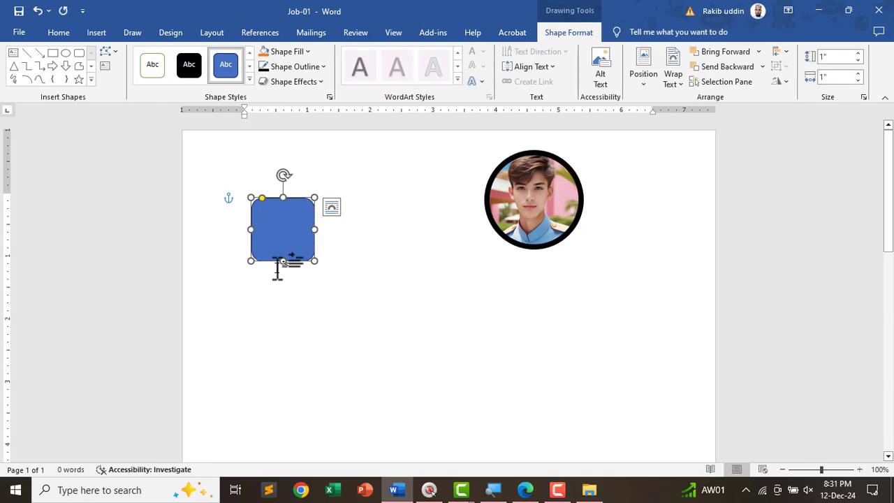
{"action": "left_click_drag", "start_coordinate": [287, 234], "coordinate": [288, 218]}
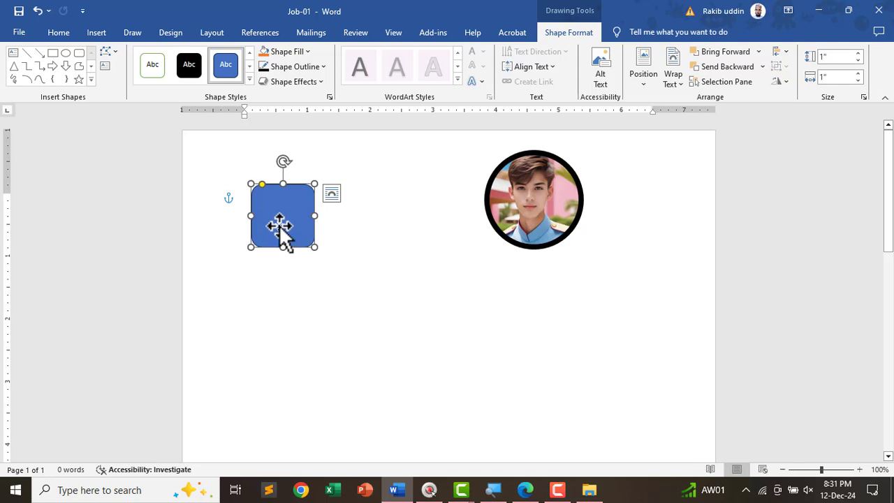
{"action": "left_click", "coordinate": [280, 225]}
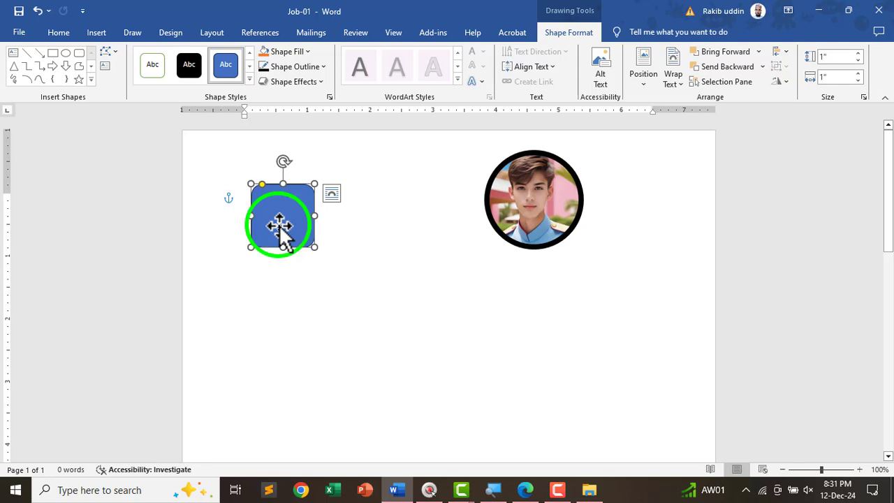
{"action": "key", "text": "alt+Tab"}
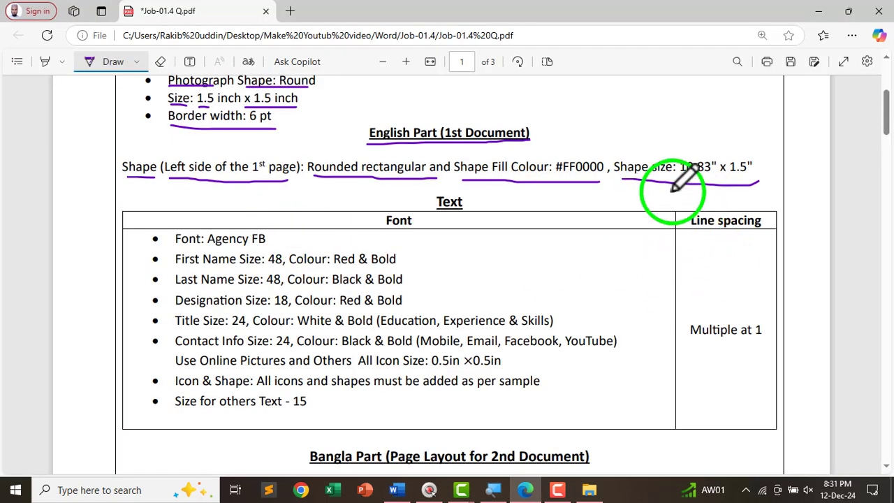
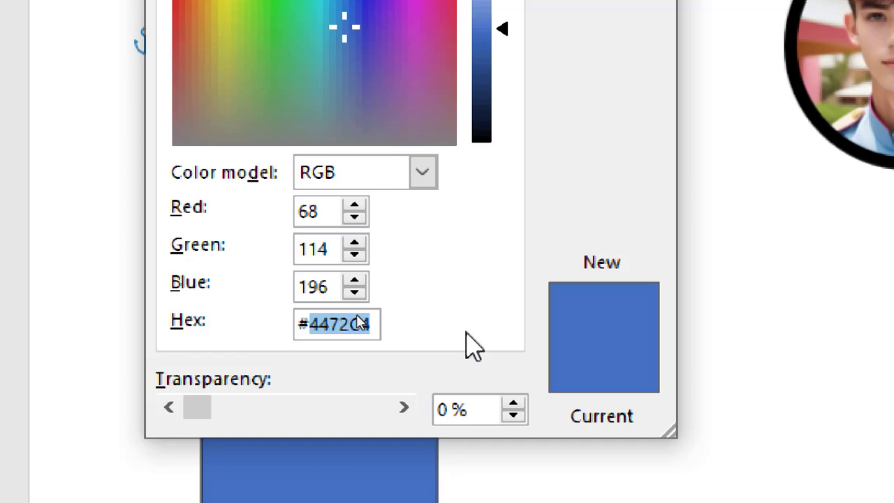
- Fill the left rounded rectangle with pure red #FF0000, then bring up the instructions PDF
{"action": "type", "text": "FF"}
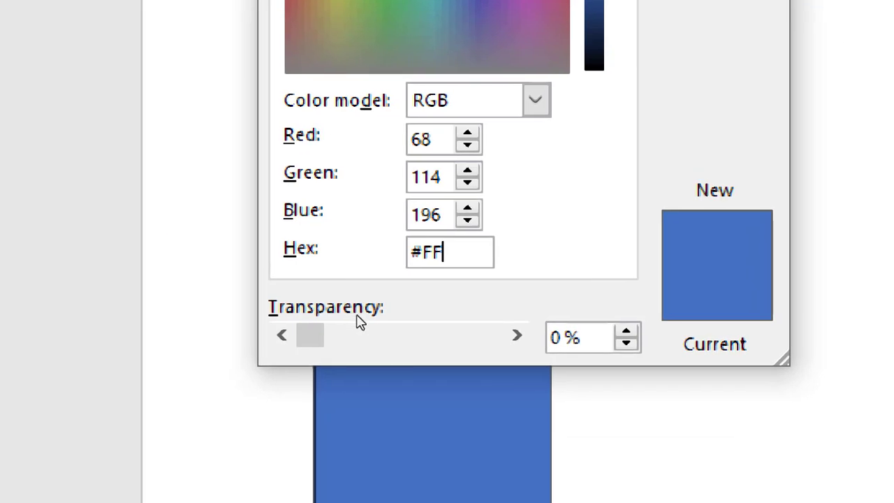
{"action": "type", "text": "0000"}
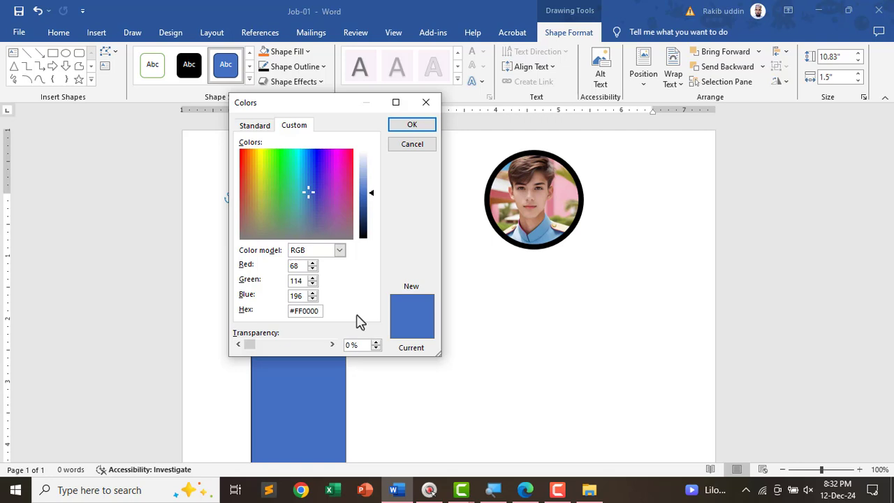
{"action": "left_click", "coordinate": [412, 124]}
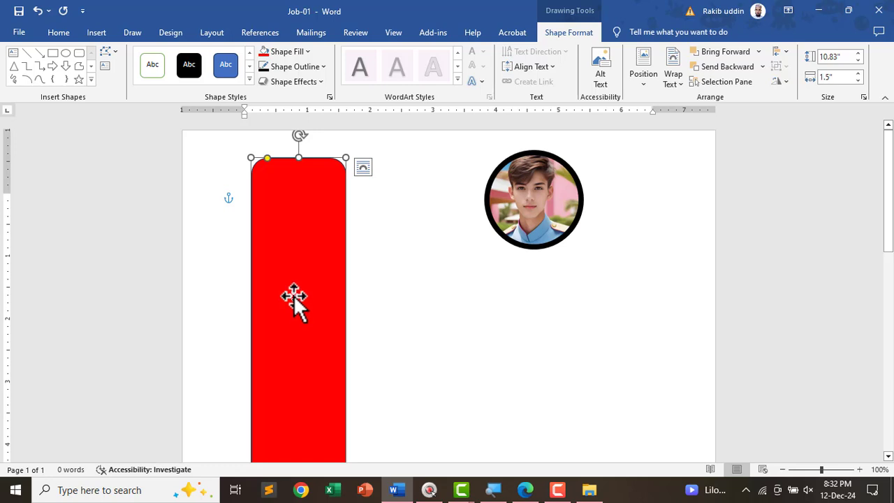
{"action": "key", "text": "alt+Tab"}
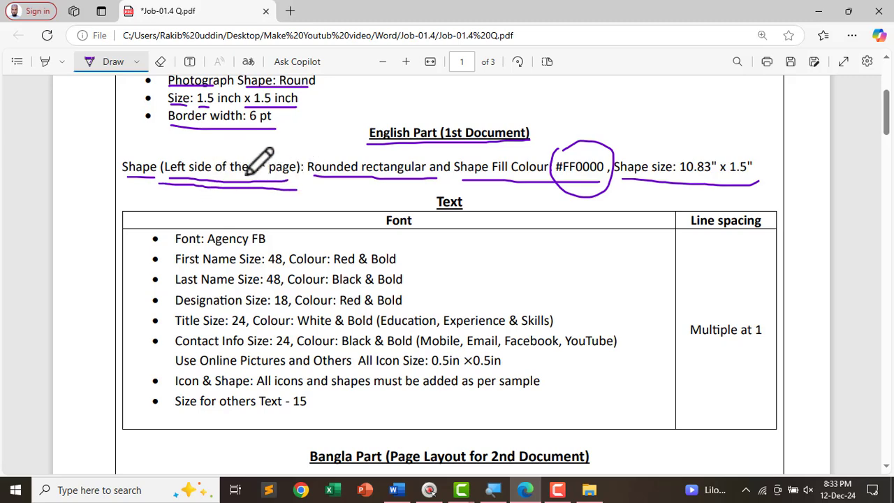
- Drag the red bar into the page's top-left margin corner, then return to the instructions PDF
{"action": "key", "text": "alt+Tab"}
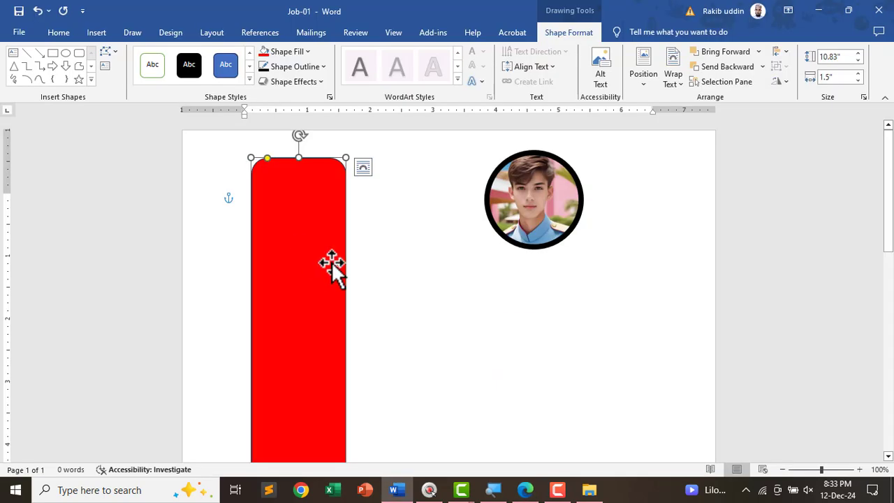
{"action": "scroll", "coordinate": [332, 265], "scroll_direction": "down", "scroll_amount": 3, "text": "ctrl"}
{"action": "left_click", "coordinate": [372, 262]}
{"action": "left_click_drag", "start_coordinate": [373, 235], "coordinate": [353, 241]}
{"action": "scroll", "coordinate": [346, 233], "scroll_direction": "up", "scroll_amount": 4, "text": "ctrl"}
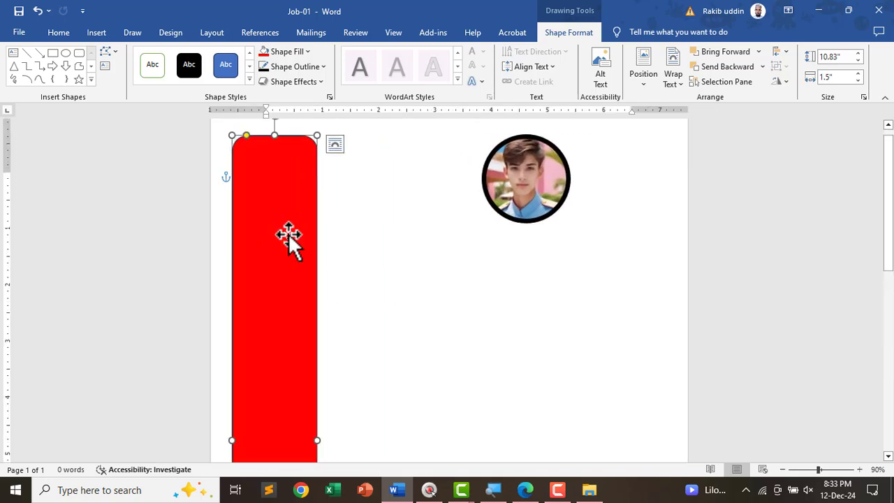
{"action": "left_click_drag", "start_coordinate": [262, 249], "coordinate": [245, 234]}
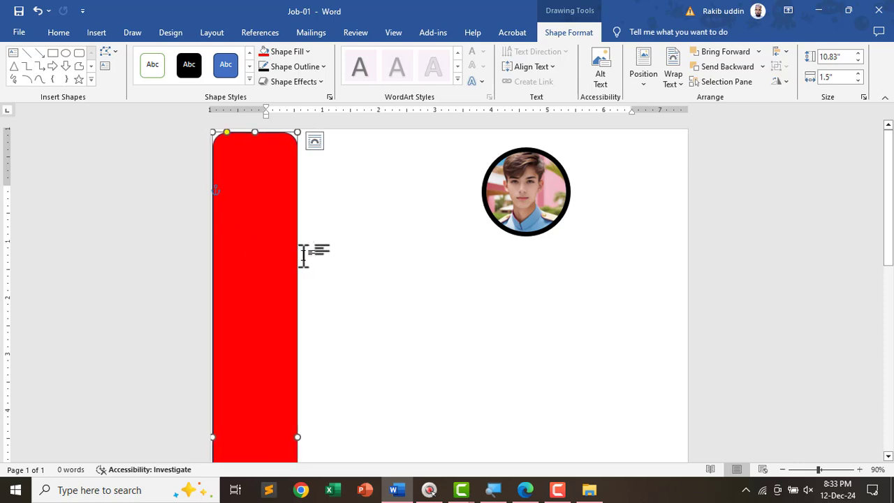
{"action": "key", "text": "alt+Tab"}
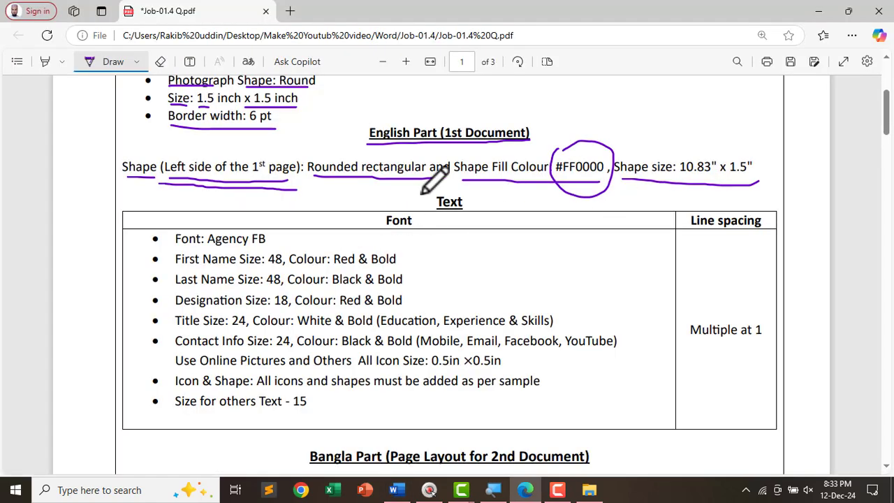
- Scroll through the sample CV on page 2 of the instructions PDF
{"action": "scroll", "coordinate": [347, 206], "scroll_direction": "down", "scroll_amount": 2}
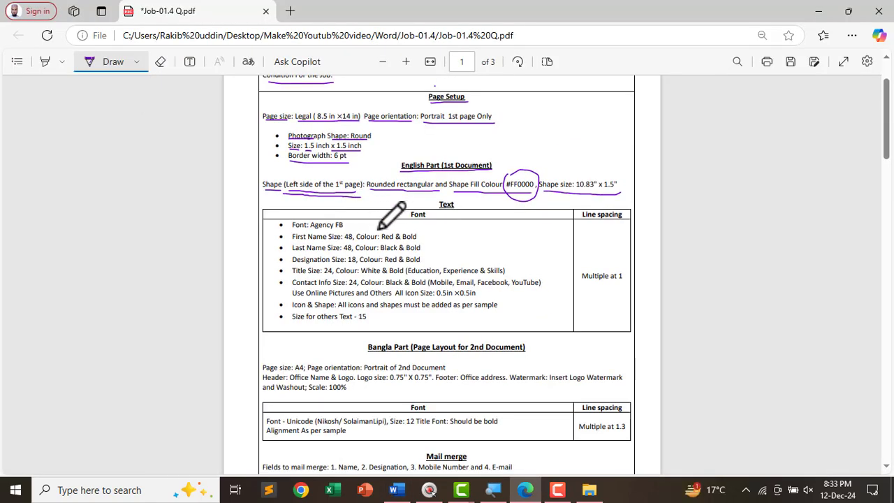
{"action": "scroll", "coordinate": [379, 228], "scroll_direction": "up", "scroll_amount": 1}
{"action": "scroll", "coordinate": [372, 244], "scroll_direction": "down", "scroll_amount": 10}
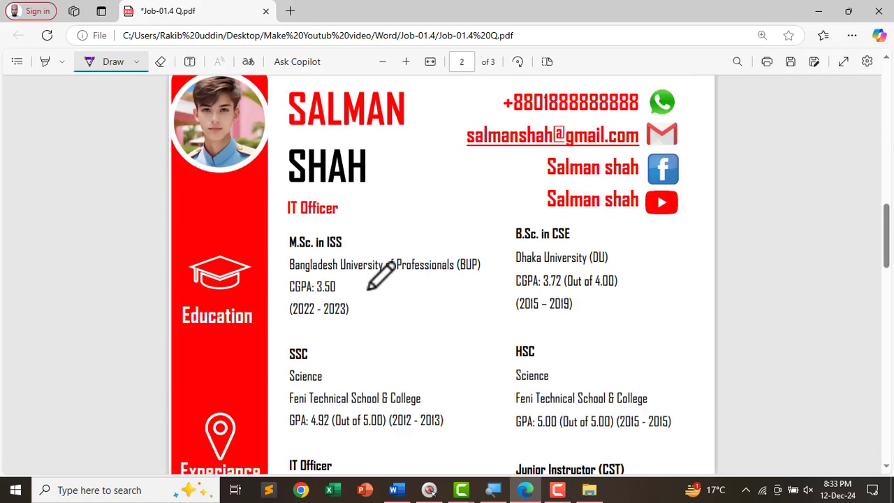
{"action": "scroll", "coordinate": [283, 208], "scroll_direction": "up", "scroll_amount": 1}
{"action": "scroll", "coordinate": [296, 202], "scroll_direction": "down", "scroll_amount": 5}
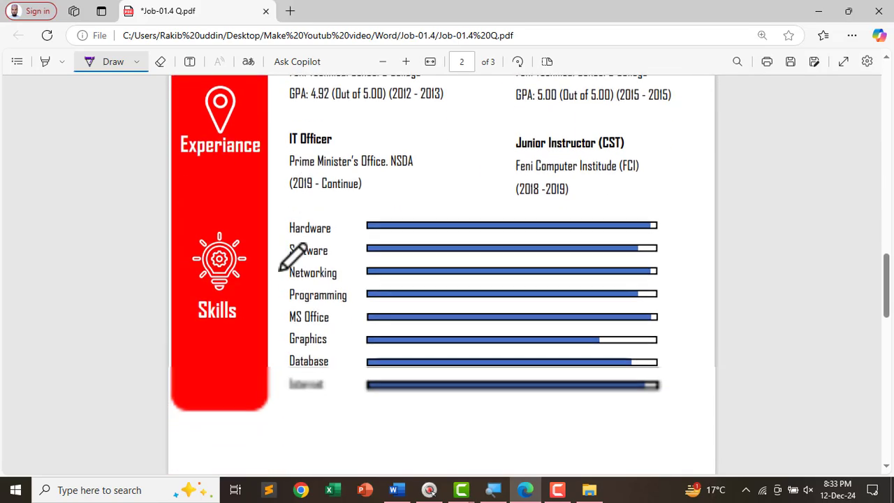
{"action": "scroll", "coordinate": [405, 285], "scroll_direction": "up", "scroll_amount": 7}
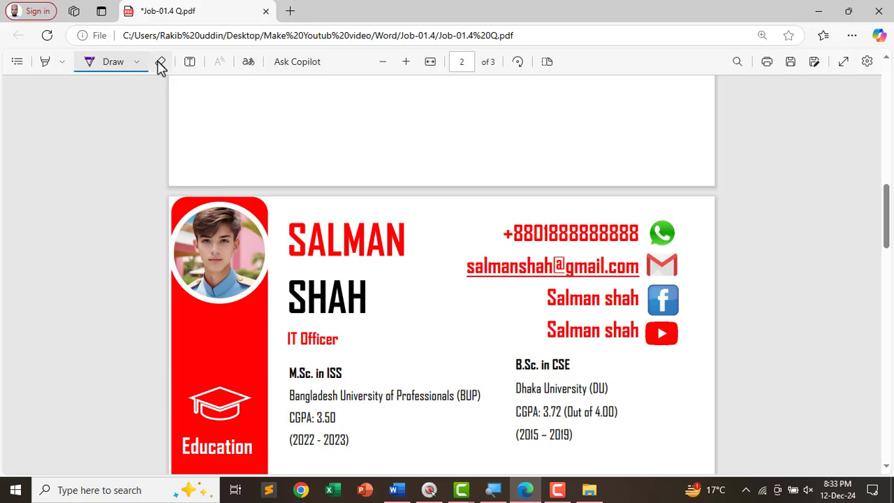
- Try the PDF's text and pen annotation options and the sample CV's name, then return to Word
{"action": "left_click", "coordinate": [189, 61]}
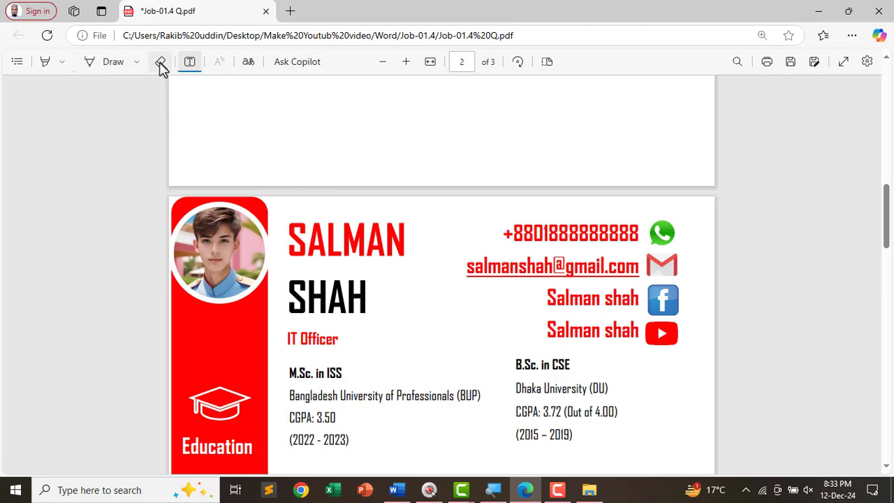
{"action": "left_click", "coordinate": [90, 62]}
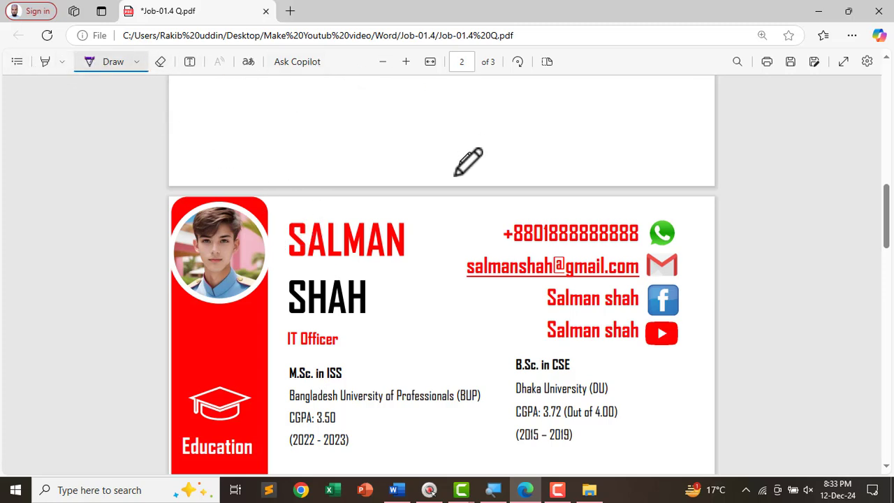
{"action": "scroll", "coordinate": [42, 65], "scroll_direction": "up", "scroll_amount": 2}
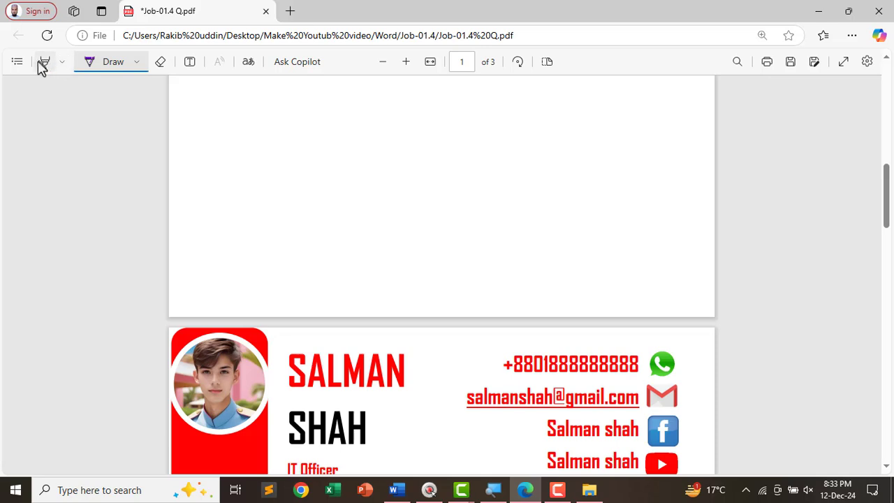
{"action": "left_click", "coordinate": [63, 63]}
{"action": "left_click", "coordinate": [139, 64]}
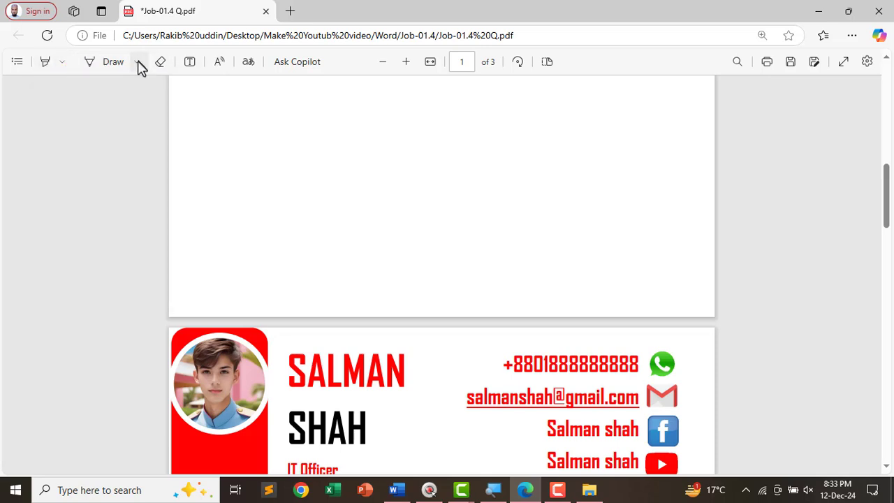
{"action": "left_click", "coordinate": [138, 62]}
{"action": "left_click", "coordinate": [307, 352]}
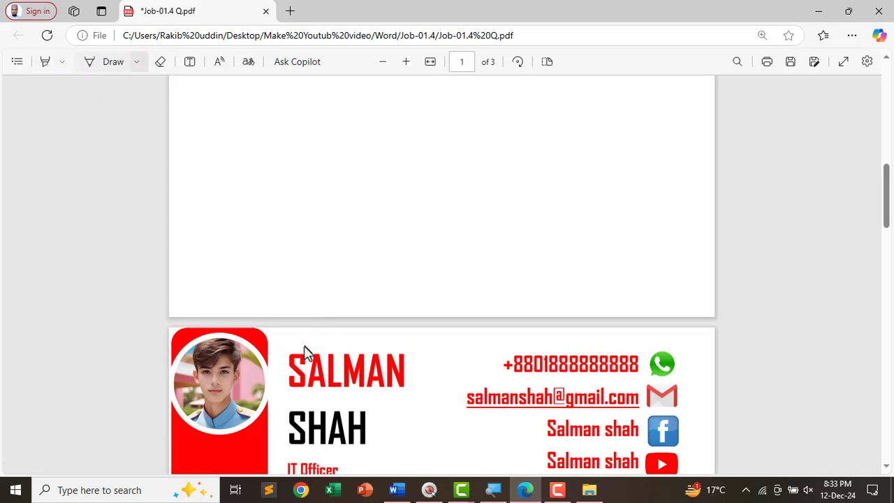
{"action": "double_click", "coordinate": [326, 375]}
{"action": "left_click", "coordinate": [447, 266]}
{"action": "scroll", "coordinate": [254, 262], "scroll_direction": "down", "scroll_amount": 3}
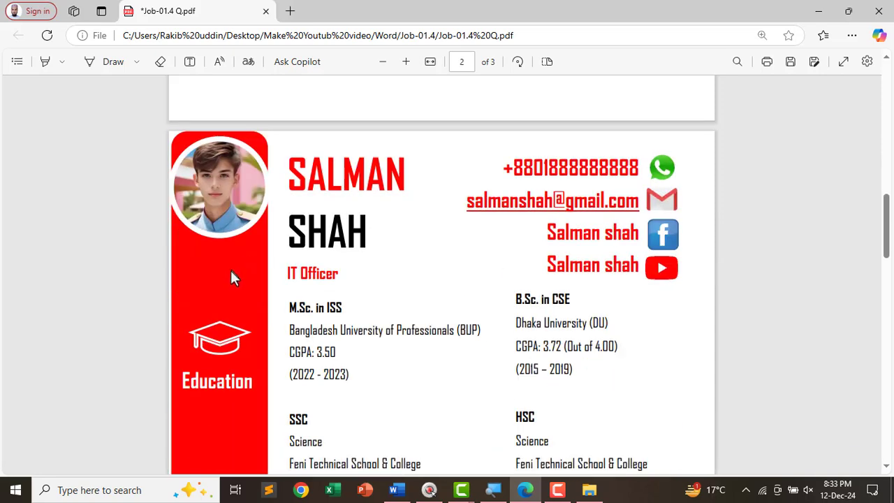
{"action": "key", "text": "alt+Tab"}
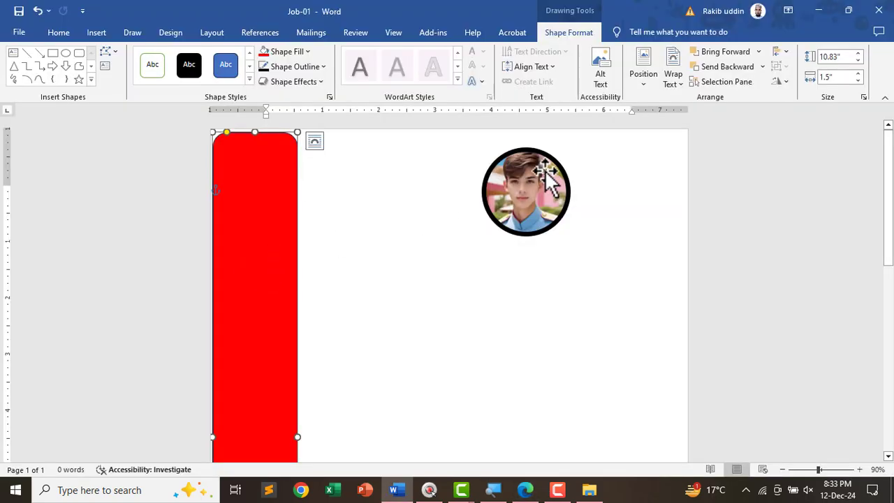
- Bring the round photo in front of the red bar and place it at the bar's top
{"action": "left_click", "coordinate": [565, 180]}
{"action": "left_click_drag", "start_coordinate": [531, 190], "coordinate": [571, 38]}
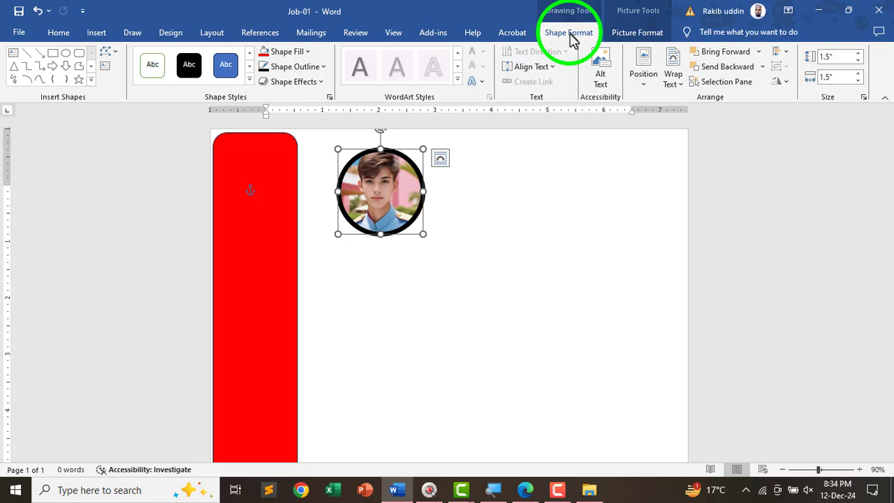
{"action": "left_click", "coordinate": [710, 57]}
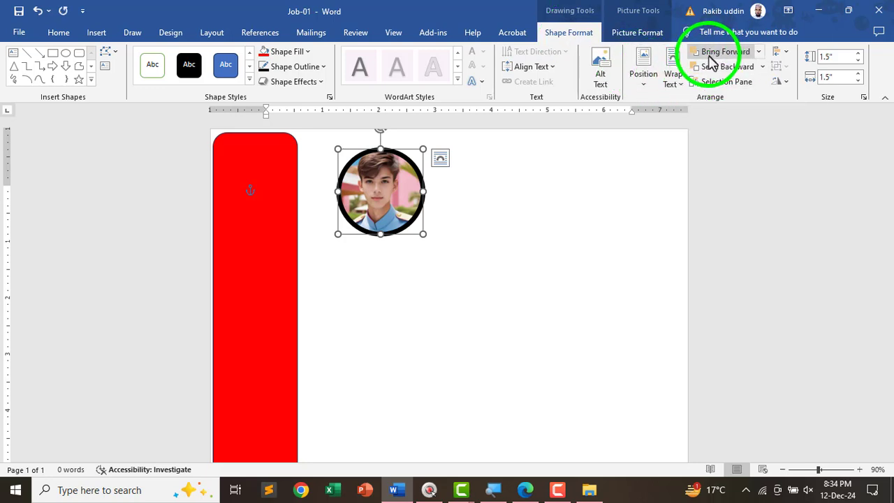
{"action": "left_click_drag", "start_coordinate": [409, 189], "coordinate": [285, 183]}
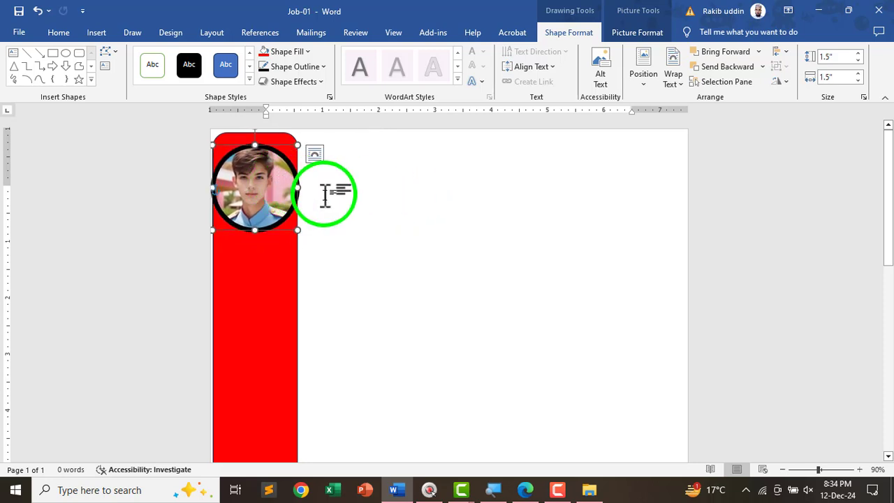
- After comparing with the sample CV, give the photo circle a white outline
{"action": "key", "text": "alt+Tab"}
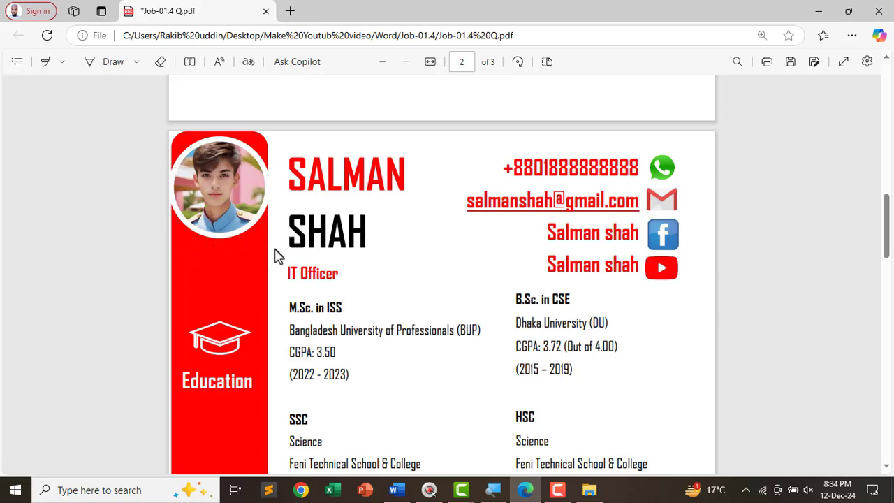
{"action": "key", "text": "alt+Tab"}
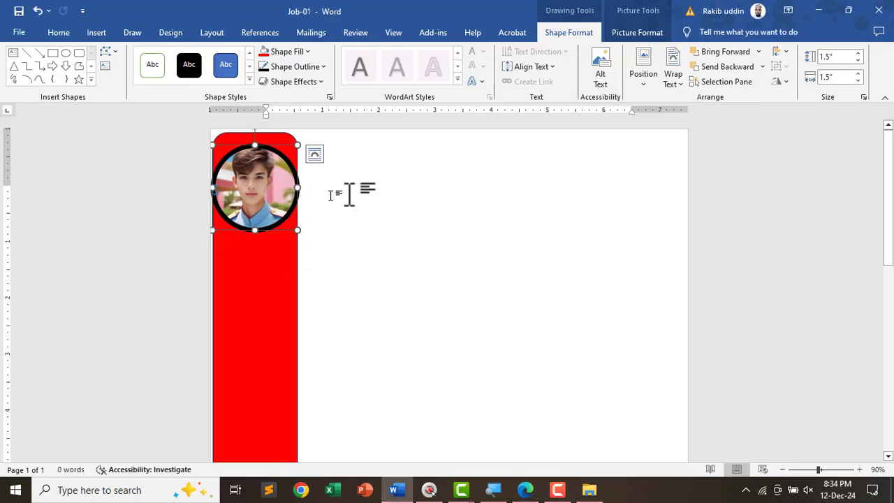
{"action": "left_click", "coordinate": [571, 37]}
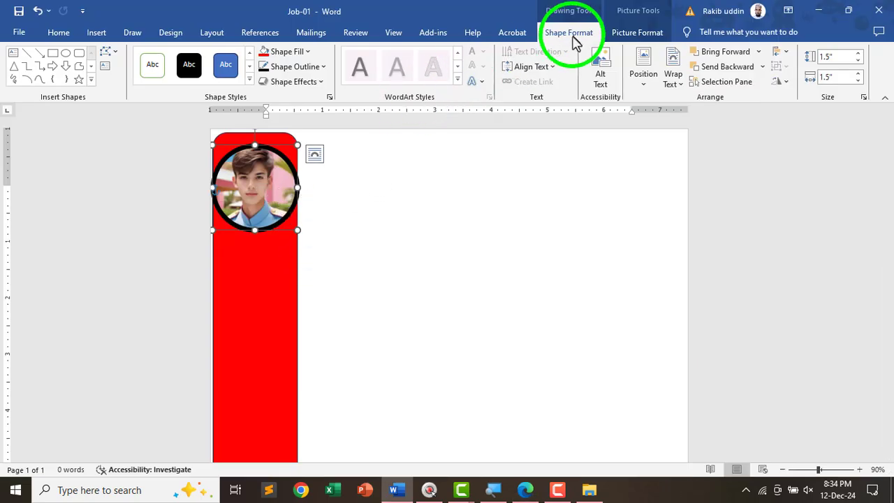
{"action": "left_click", "coordinate": [284, 72]}
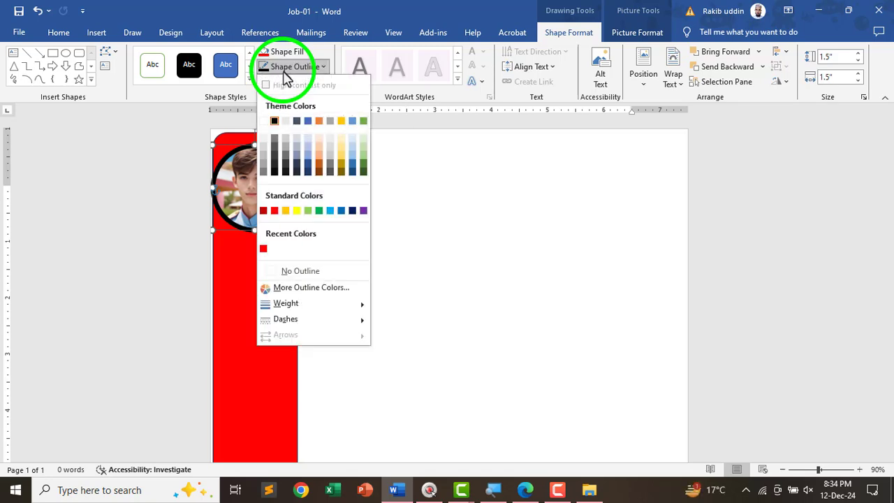
{"action": "left_click", "coordinate": [263, 121]}
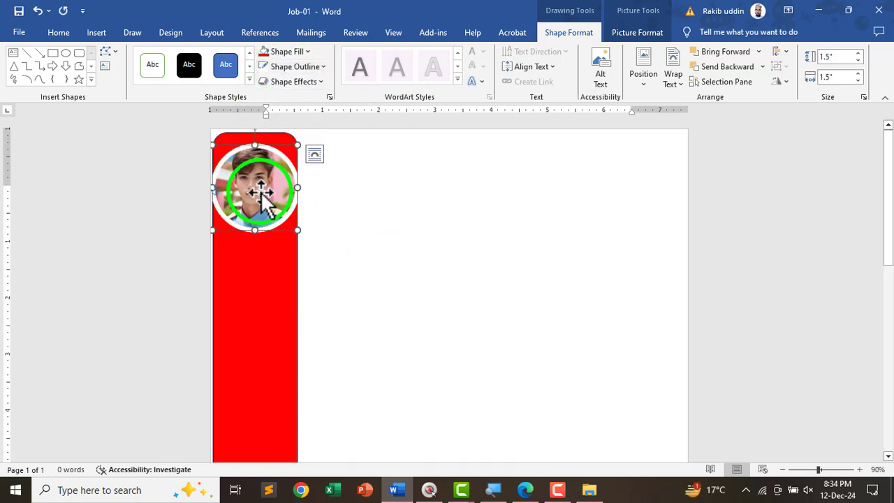
- Nudge the red bar and photo into alignment, then show the reference PDF's Education section
{"action": "left_click", "coordinate": [398, 245]}
{"action": "left_click_drag", "start_coordinate": [279, 286], "coordinate": [287, 292]}
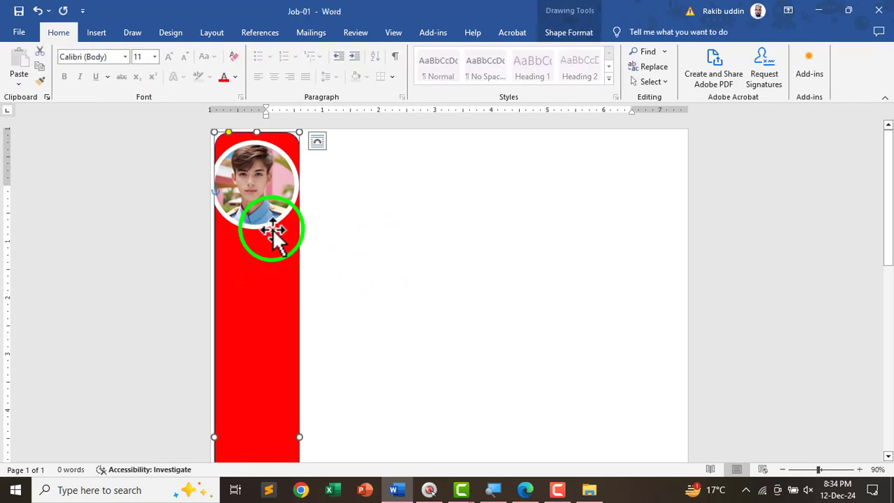
{"action": "left_click", "coordinate": [287, 211]}
{"action": "left_click_drag", "start_coordinate": [287, 211], "coordinate": [289, 212]}
{"action": "key", "text": "Up"}
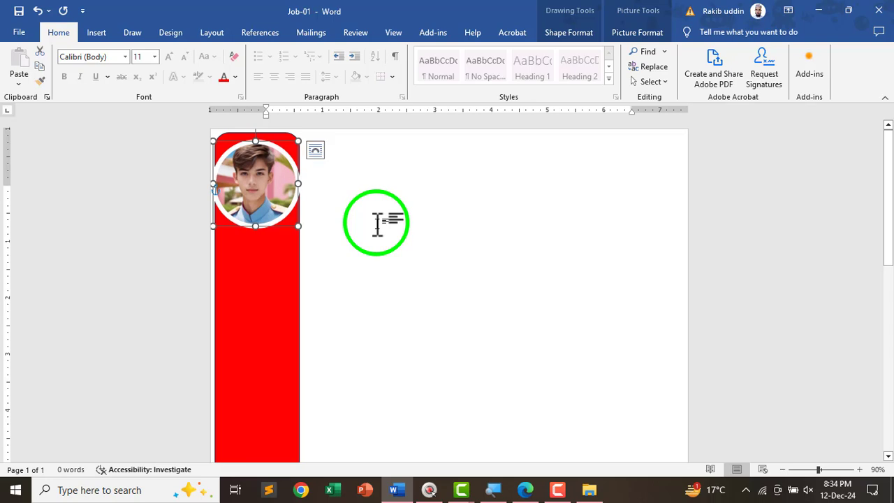
{"action": "key", "text": "Right"}
{"action": "left_click", "coordinate": [377, 223]}
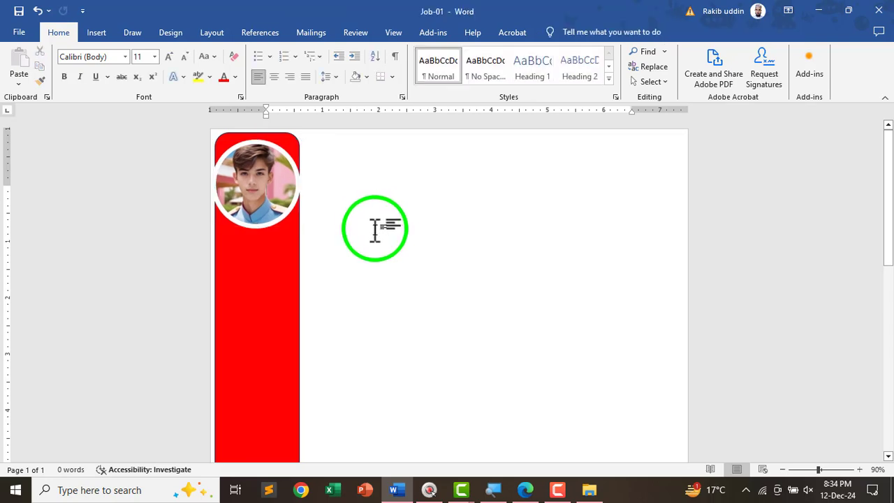
{"action": "key", "text": "alt+Tab"}
{"action": "scroll", "coordinate": [291, 248], "scroll_direction": "down", "scroll_amount": 2}
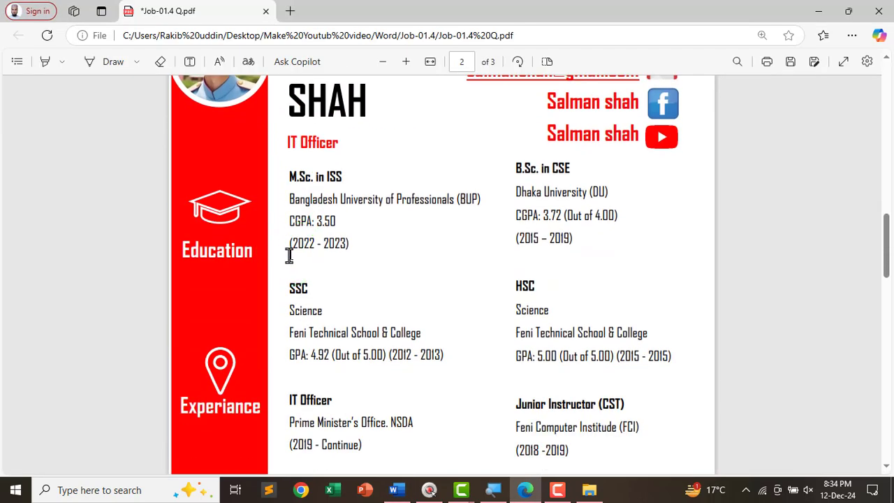
- Circle the Education, Experiance and Skills headings in the PDF with freehand ink
{"action": "left_click", "coordinate": [113, 63]}
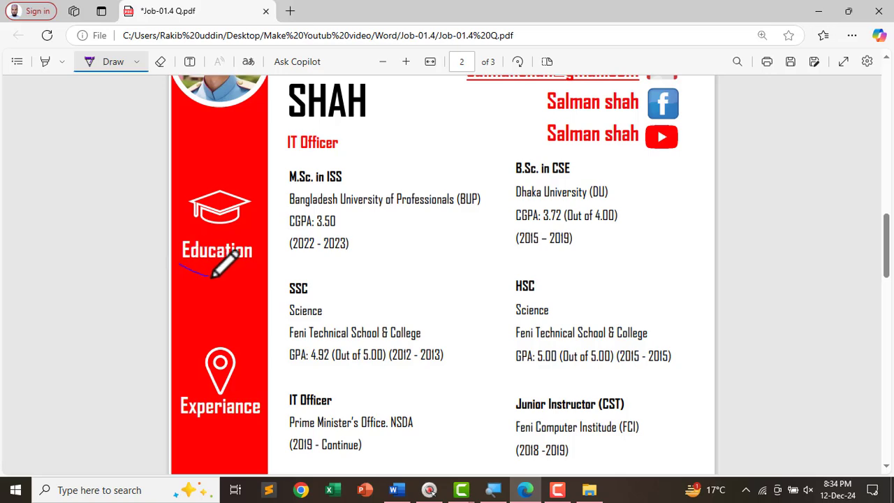
{"action": "scroll", "coordinate": [180, 272], "scroll_direction": "down", "scroll_amount": 2}
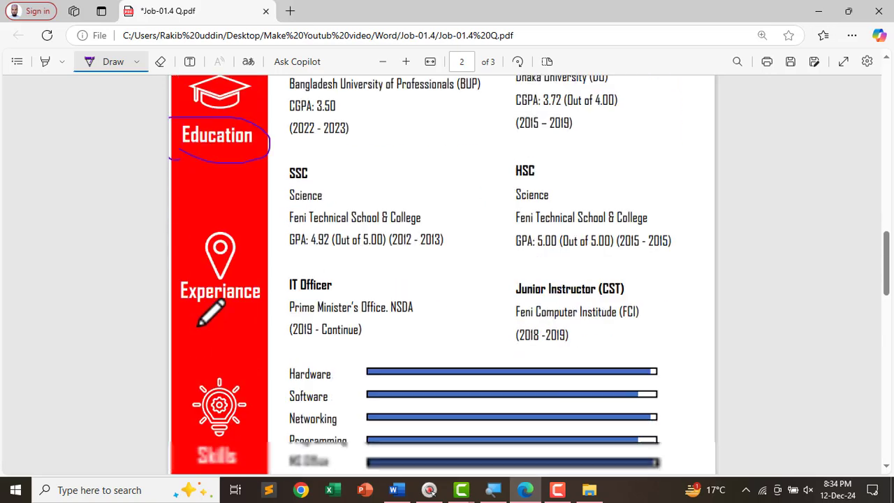
{"action": "left_click_drag", "start_coordinate": [175, 294], "coordinate": [227, 299]}
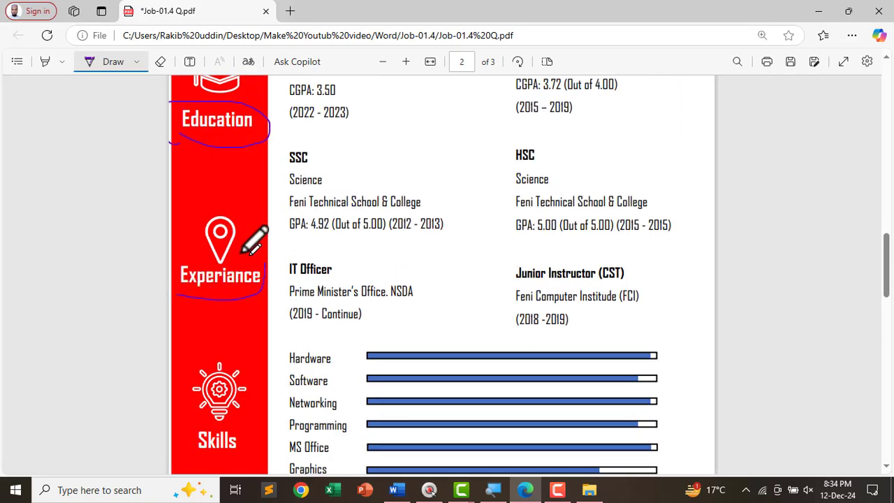
{"action": "left_click_drag", "start_coordinate": [243, 252], "coordinate": [171, 300]}
{"action": "scroll", "coordinate": [208, 300], "scroll_direction": "down", "scroll_amount": 2}
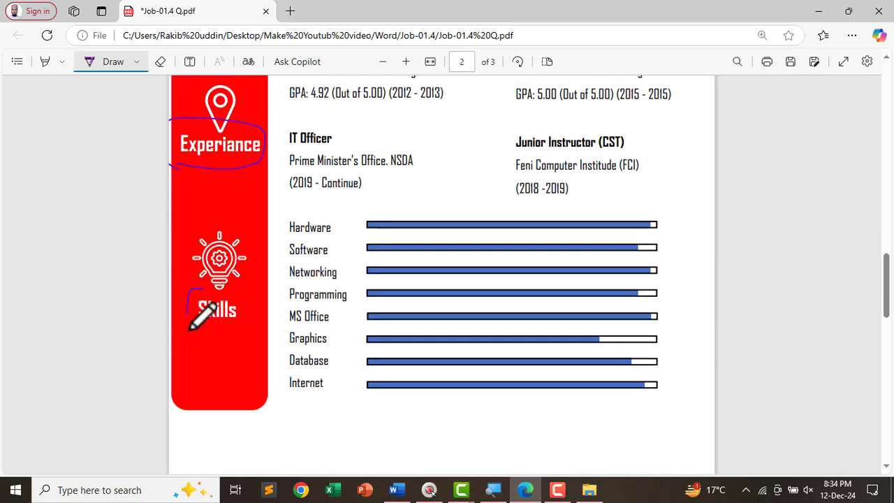
{"action": "scroll", "coordinate": [192, 267], "scroll_direction": "up", "scroll_amount": 1}
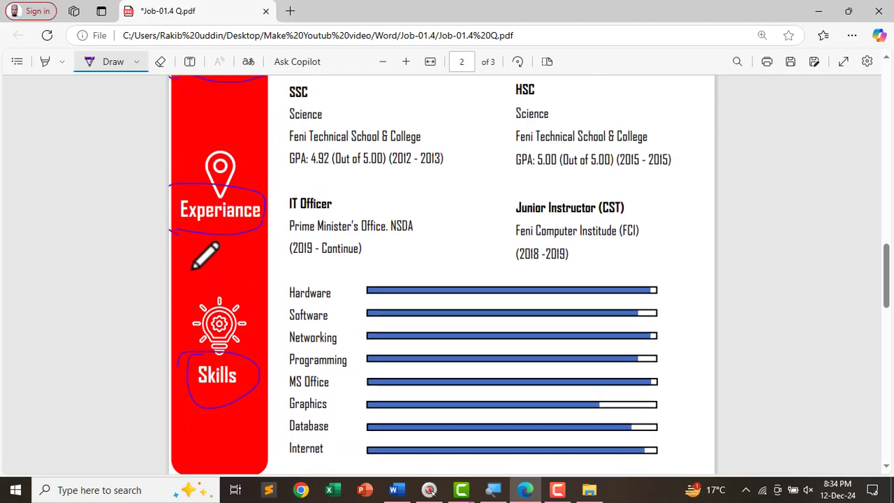
{"action": "left_click", "coordinate": [97, 68]}
- Copy the word Education from the sample CV and return to Word
{"action": "scroll", "coordinate": [222, 224], "scroll_direction": "up", "scroll_amount": 3}
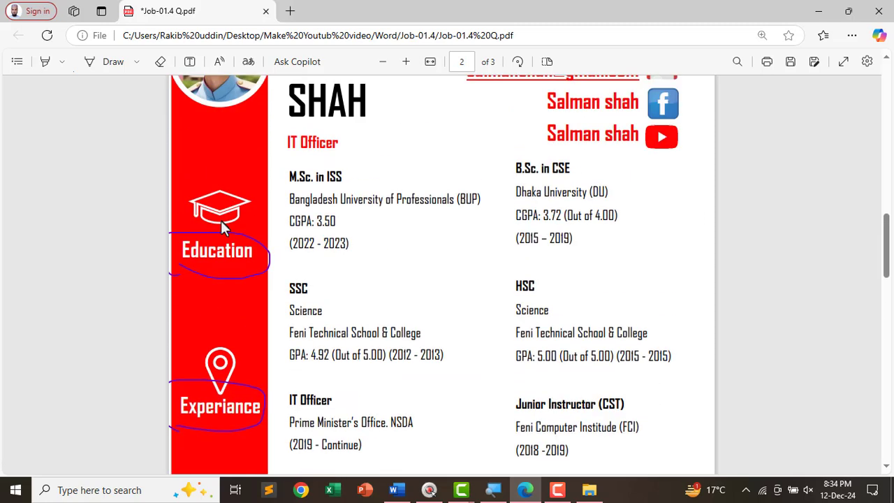
{"action": "double_click", "coordinate": [212, 254]}
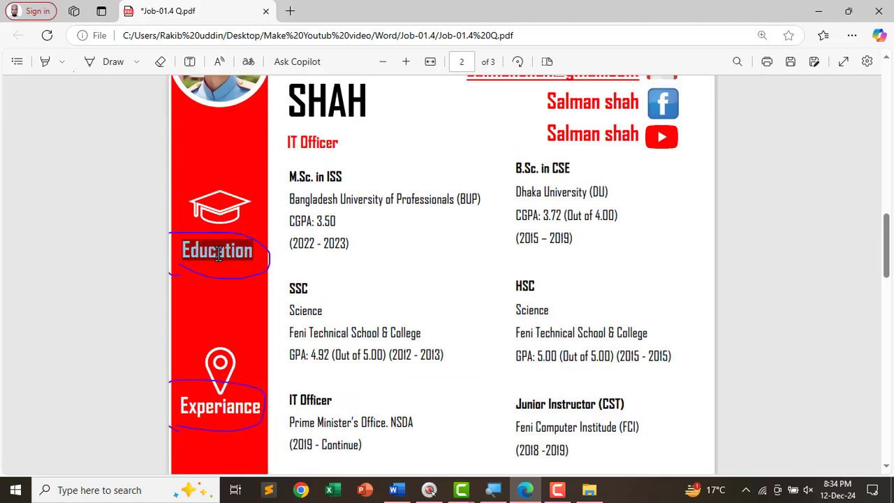
{"action": "right_click", "coordinate": [234, 253]}
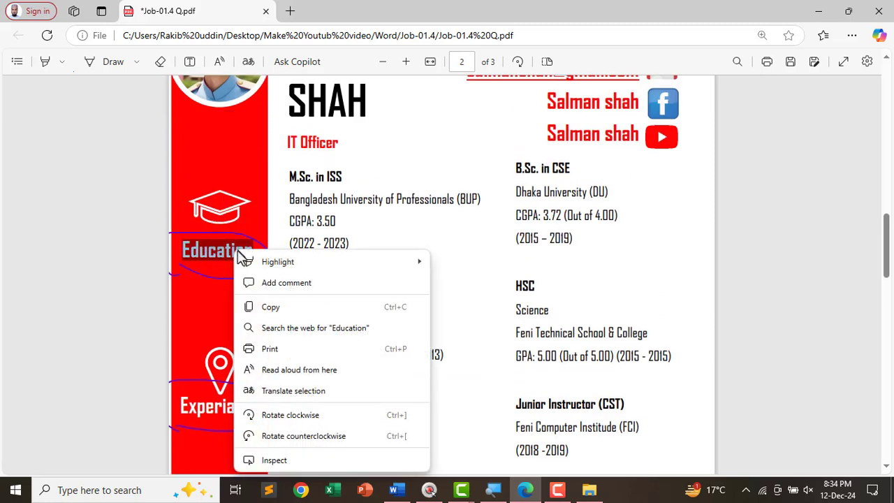
{"action": "left_click", "coordinate": [272, 308]}
{"action": "key", "text": "alt+Tab"}
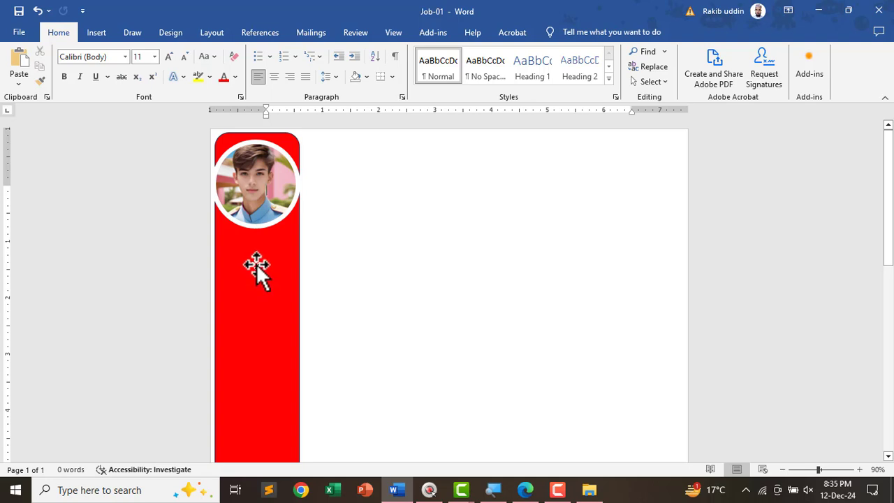
- Draw a text box beside the red sidebar, paste Education into it, and shrink it to fit
{"action": "left_click", "coordinate": [97, 33]}
{"action": "left_click", "coordinate": [621, 78]}
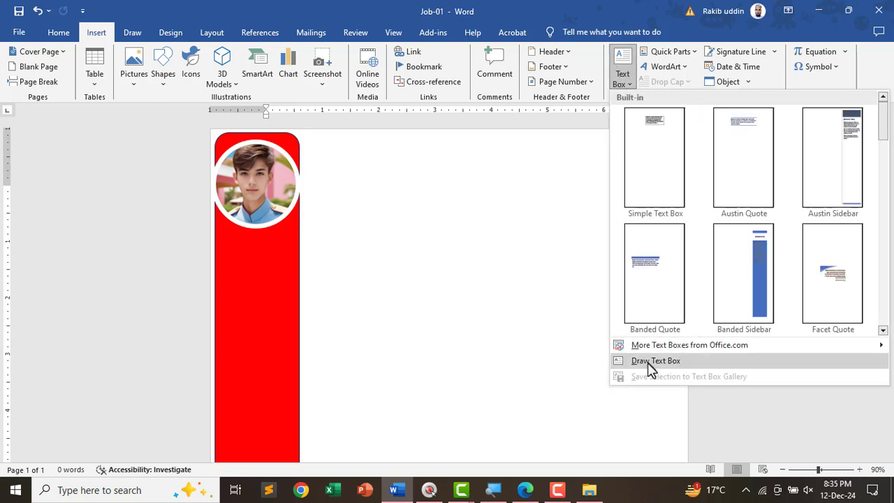
{"action": "left_click", "coordinate": [648, 362]}
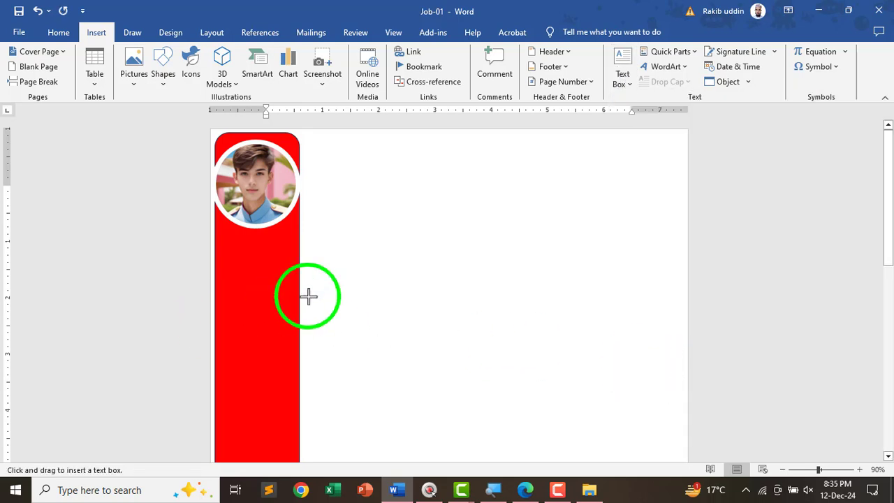
{"action": "left_click_drag", "start_coordinate": [348, 275], "coordinate": [365, 331]}
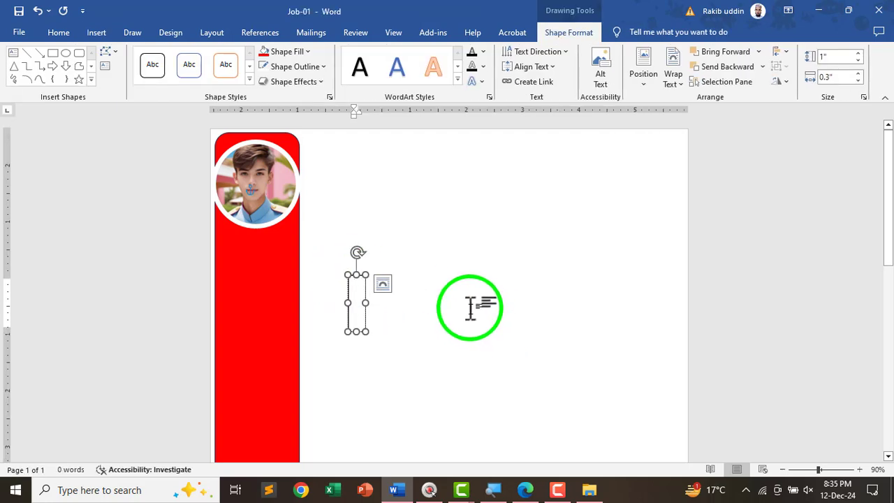
{"action": "key", "text": "ctrl+v"}
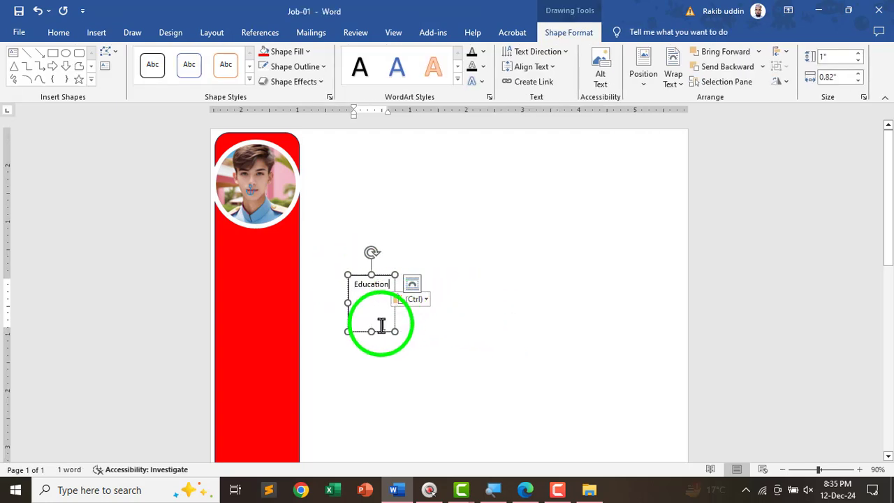
{"action": "left_click_drag", "start_coordinate": [371, 330], "coordinate": [371, 299]}
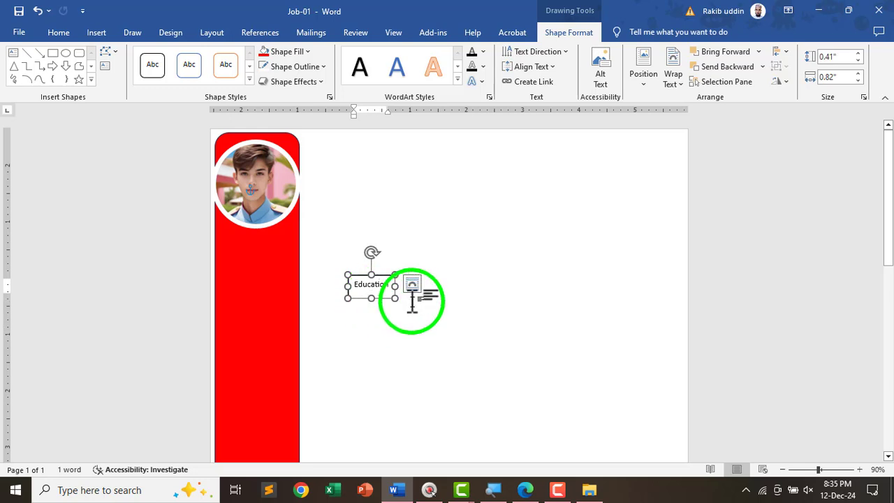
{"action": "double_click", "coordinate": [381, 292]}
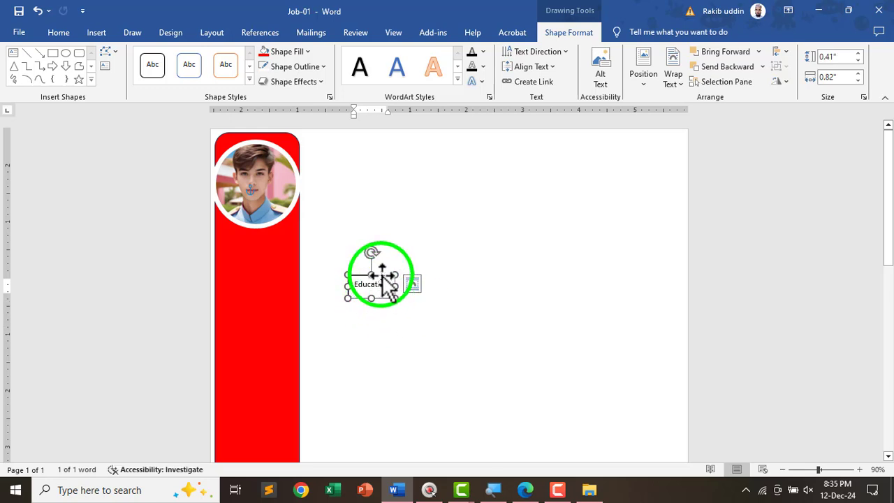
{"action": "left_click_drag", "start_coordinate": [381, 276], "coordinate": [248, 281]}
- Place the Education box below the photo on the sidebar with No Fill and No Outline
{"action": "scroll", "coordinate": [220, 278], "scroll_direction": "up", "scroll_amount": 2, "text": "ctrl"}
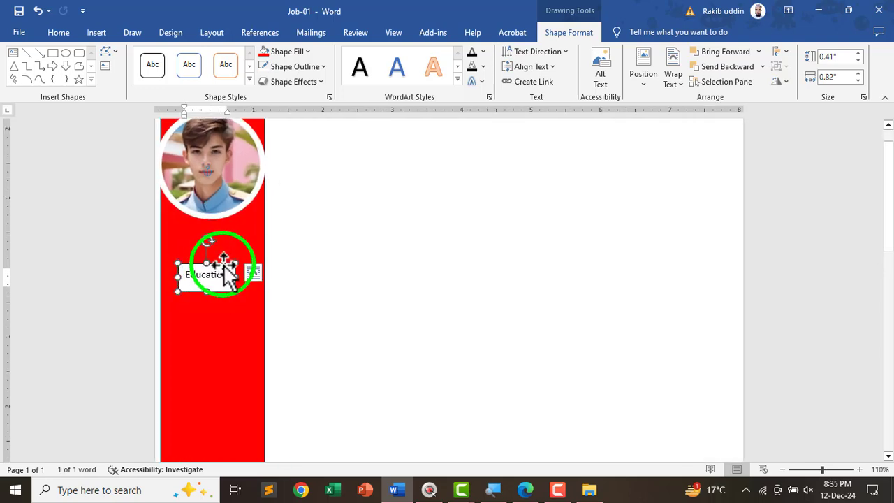
{"action": "left_click_drag", "start_coordinate": [207, 285], "coordinate": [205, 262]}
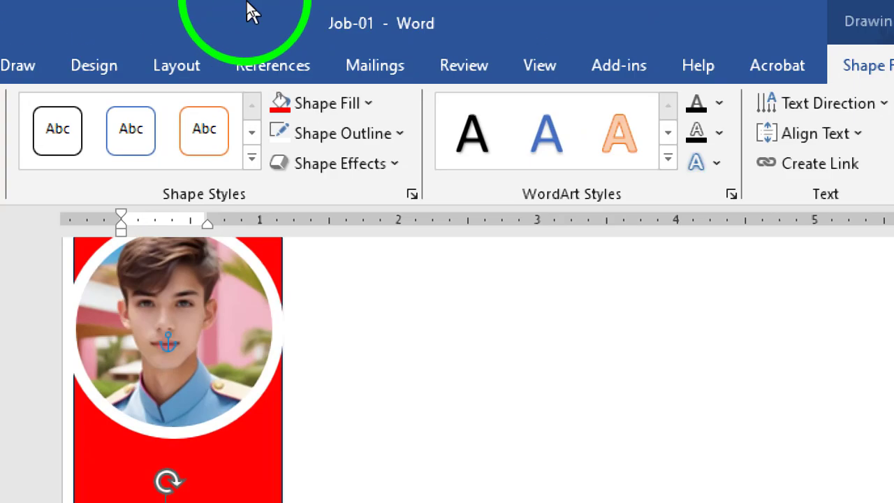
{"action": "left_click", "coordinate": [356, 105]}
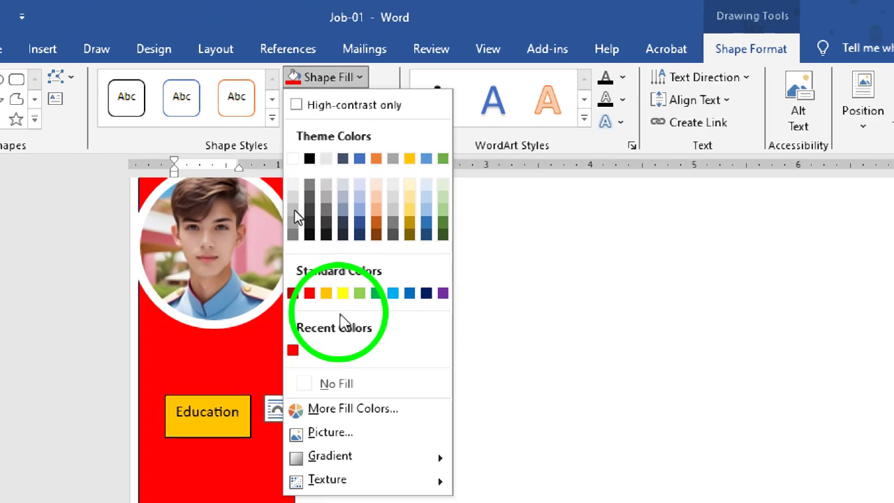
{"action": "left_click", "coordinate": [346, 384]}
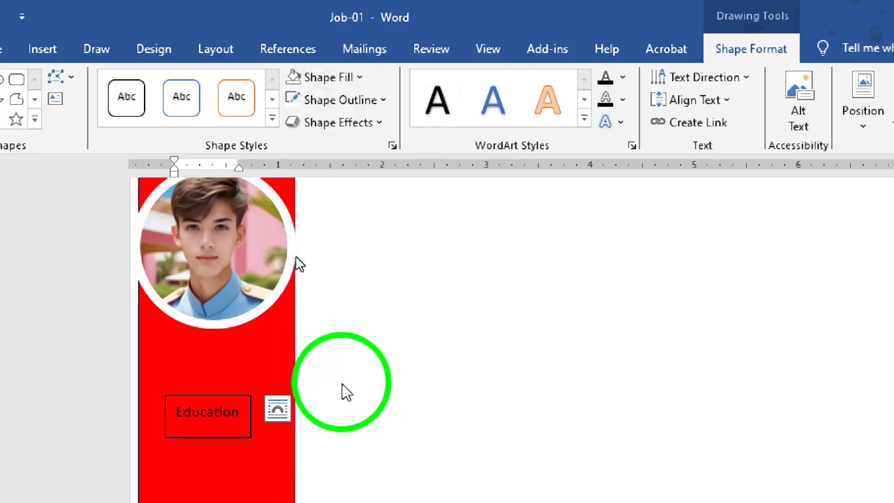
{"action": "left_click", "coordinate": [333, 105]}
{"action": "left_click", "coordinate": [311, 405]}
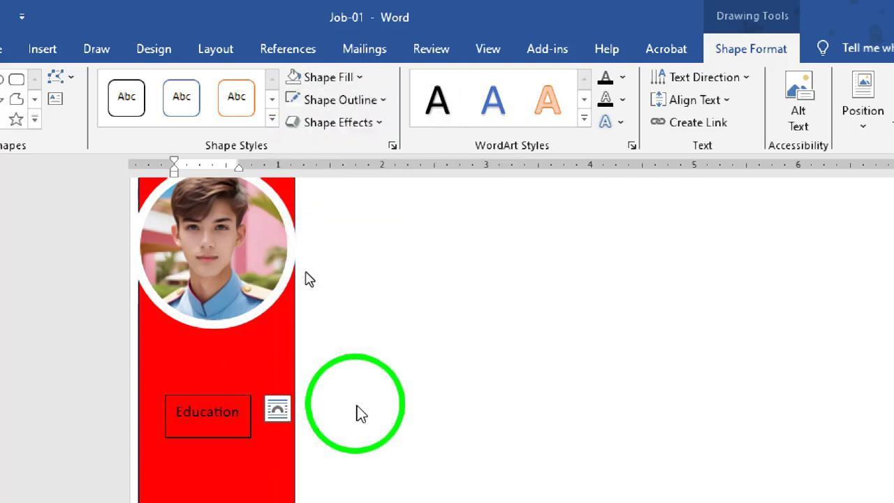
{"action": "left_click_drag", "start_coordinate": [239, 395], "coordinate": [231, 409]}
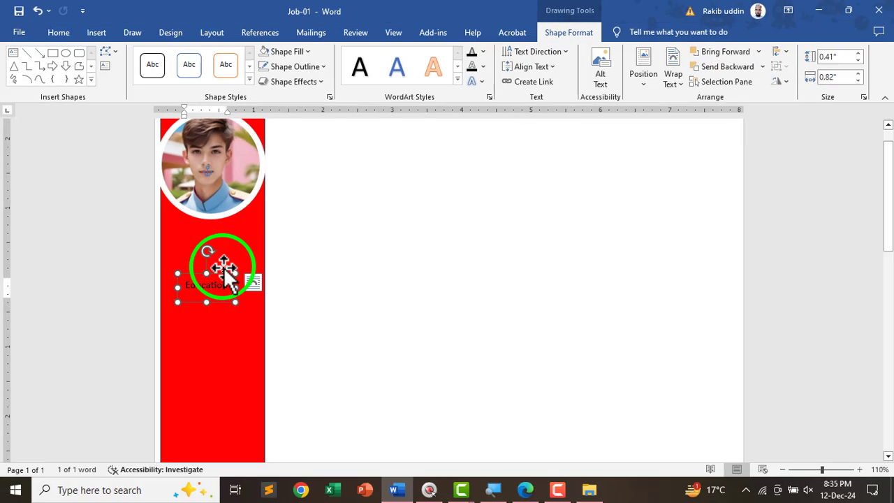
- Glance at the reference PDF, then lower the Education box a little further
{"action": "key", "text": "alt+Tab"}
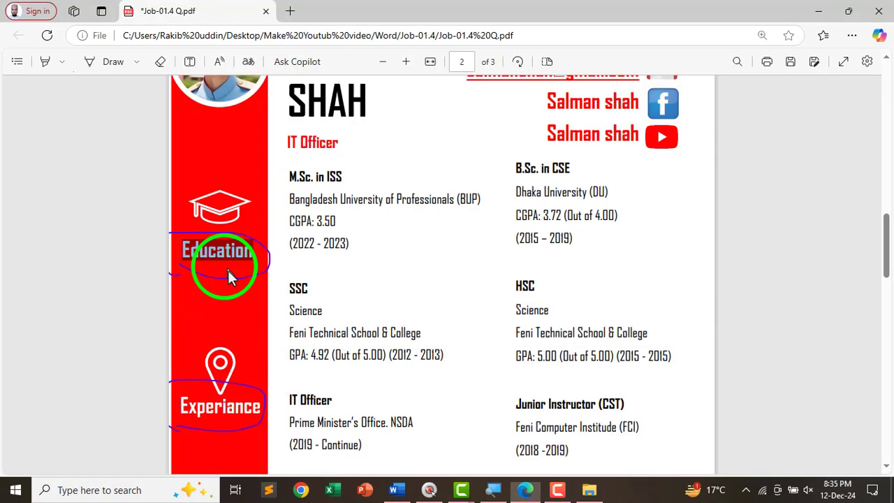
{"action": "key", "text": "alt+Tab"}
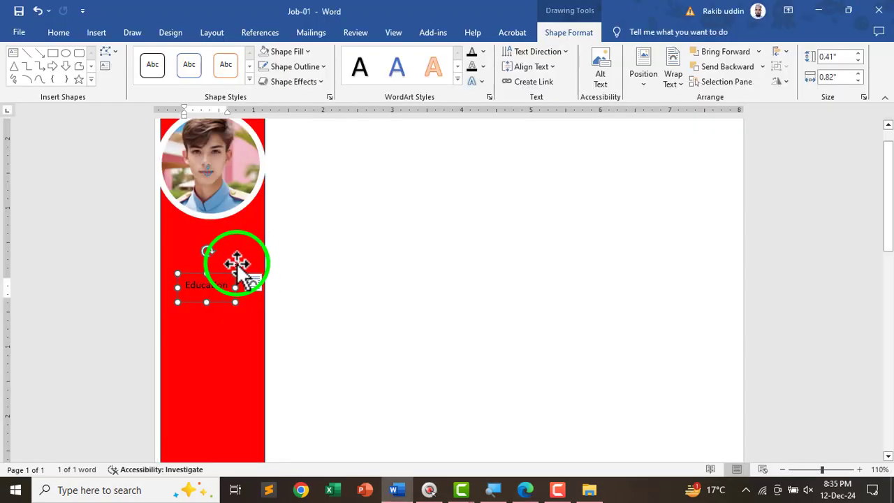
{"action": "left_click_drag", "start_coordinate": [227, 273], "coordinate": [224, 286]}
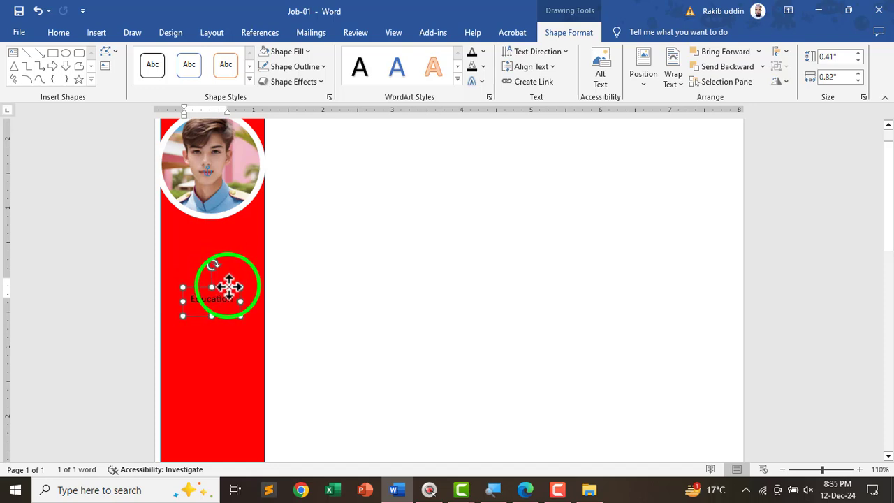
{"action": "scroll", "coordinate": [260, 335], "scroll_direction": "down", "scroll_amount": 2}
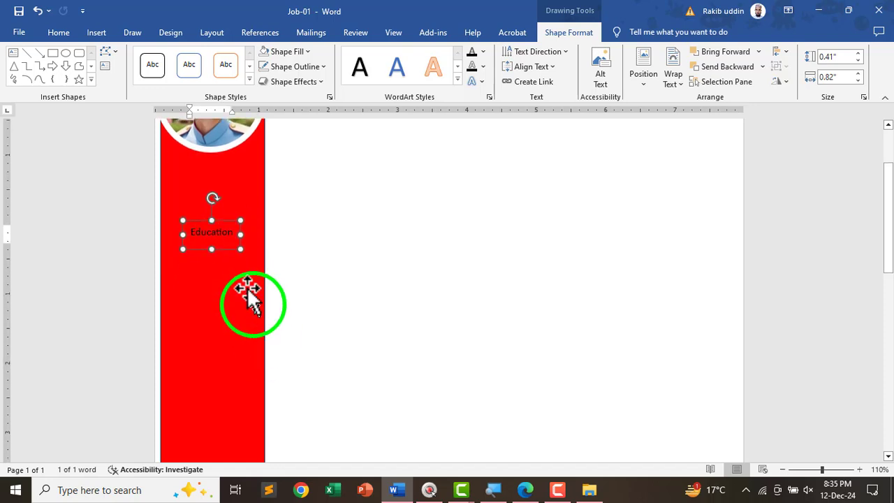
- Copy the Education text box and paste two copies further down the red sidebar
{"action": "left_click", "coordinate": [227, 229]}
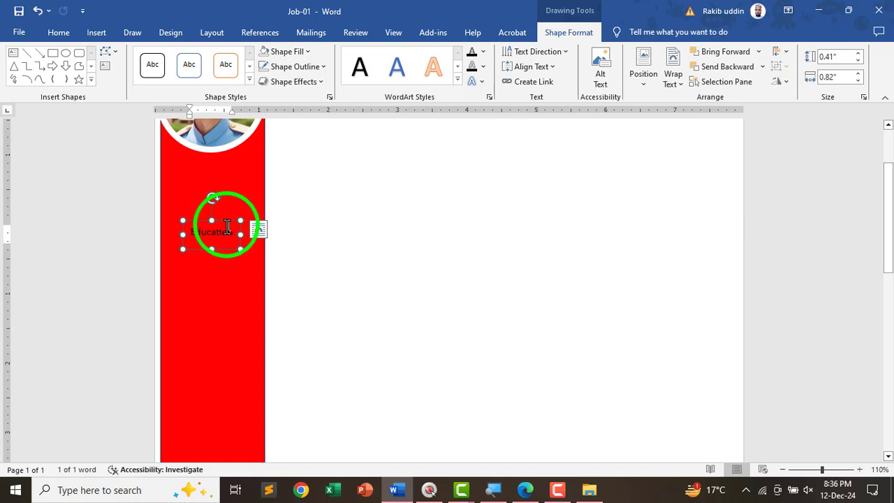
{"action": "left_click", "coordinate": [59, 35]}
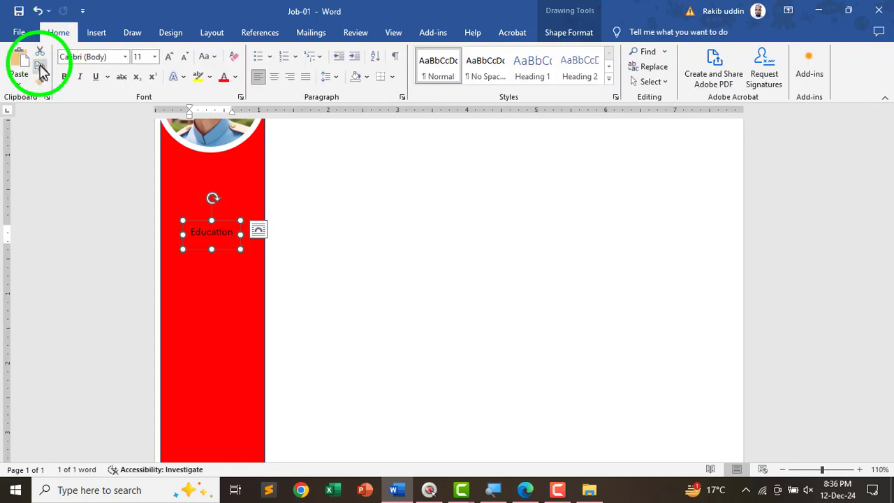
{"action": "left_click", "coordinate": [40, 68]}
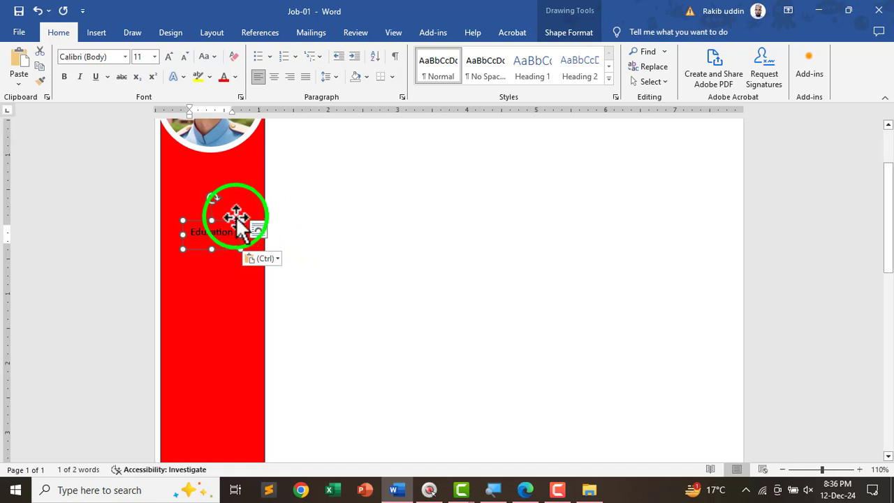
{"action": "left_click_drag", "start_coordinate": [233, 223], "coordinate": [221, 380]}
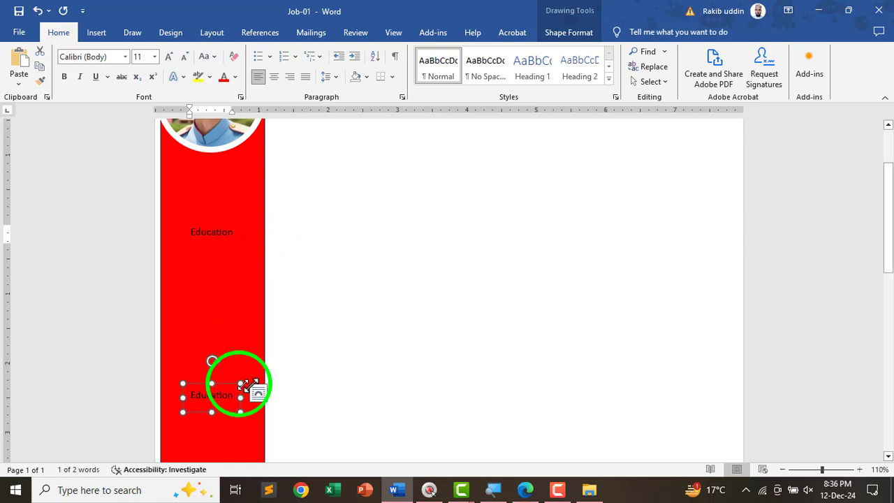
{"action": "scroll", "coordinate": [248, 363], "scroll_direction": "down", "scroll_amount": 5}
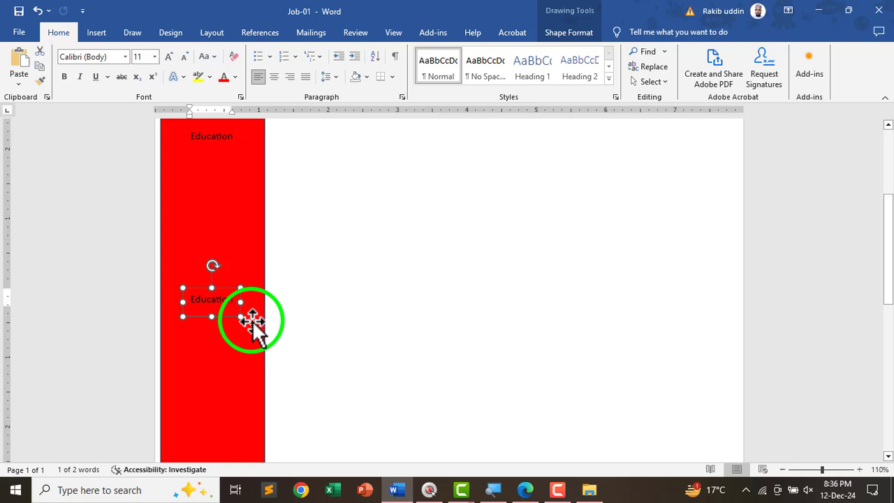
{"action": "left_click", "coordinate": [20, 65]}
{"action": "left_click_drag", "start_coordinate": [200, 213], "coordinate": [203, 345]}
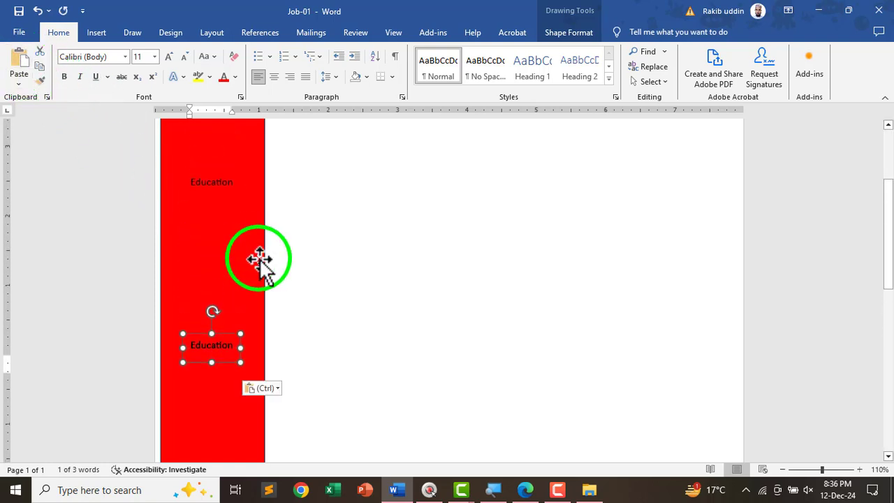
- Space the three Education labels evenly down the sidebar, then switch to the reference PDF
{"action": "left_click", "coordinate": [208, 200]}
{"action": "mouse_move", "coordinate": [225, 214]}
{"action": "left_mouse_down"}
{"action": "mouse_move", "coordinate": [219, 289]}
{"action": "mouse_move", "coordinate": [224, 209]}
{"action": "left_mouse_up"}
{"action": "left_click", "coordinate": [219, 377]}
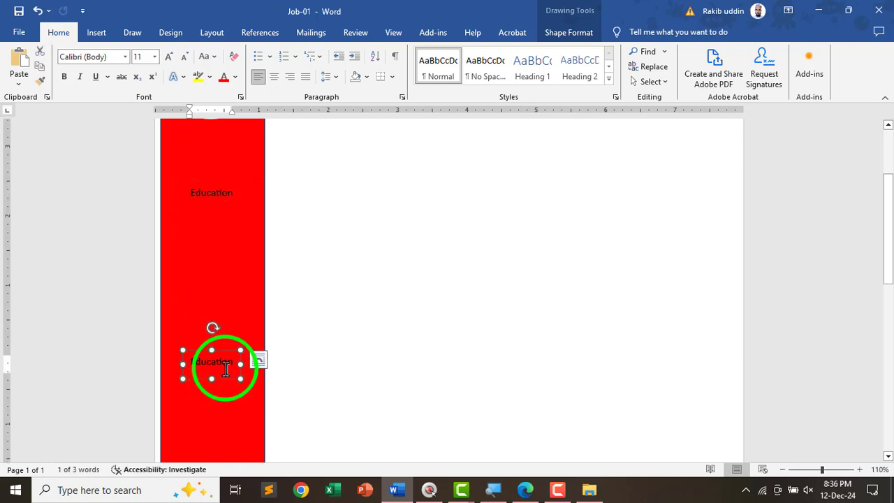
{"action": "left_click_drag", "start_coordinate": [225, 369], "coordinate": [223, 411]}
{"action": "scroll", "coordinate": [288, 283], "scroll_direction": "down", "scroll_amount": 3}
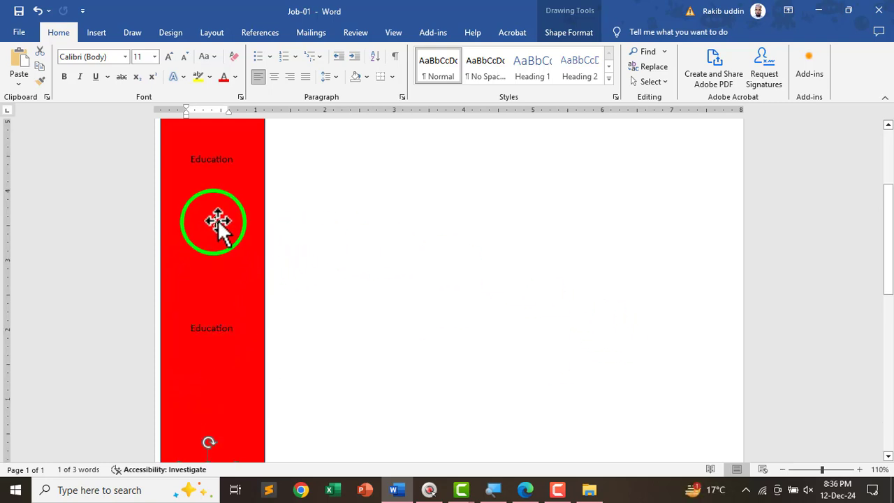
{"action": "key", "text": "alt+Tab"}
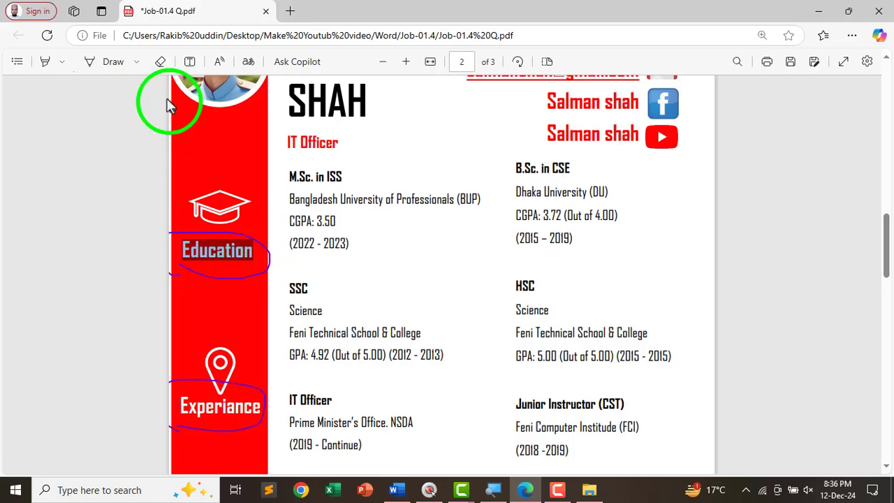
- Copy Experiance from the reference PDF for the second sidebar label
{"action": "left_click", "coordinate": [115, 63]}
{"action": "left_click", "coordinate": [246, 384]}
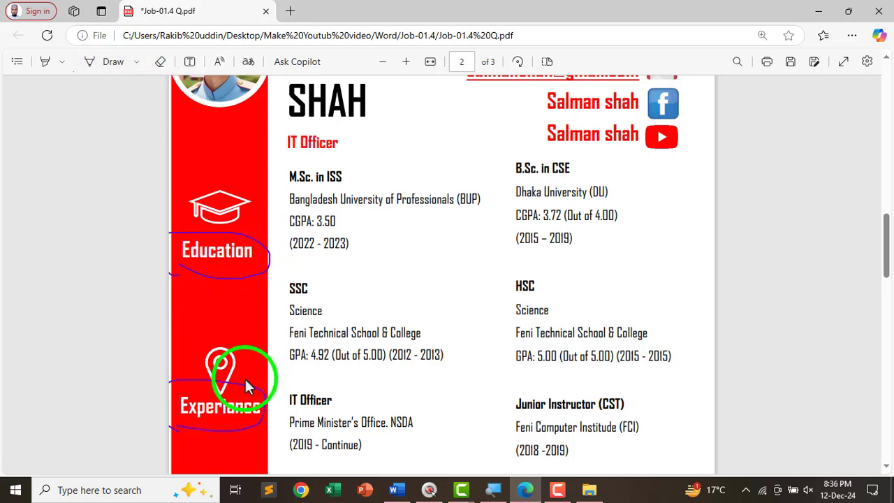
{"action": "double_click", "coordinate": [214, 410]}
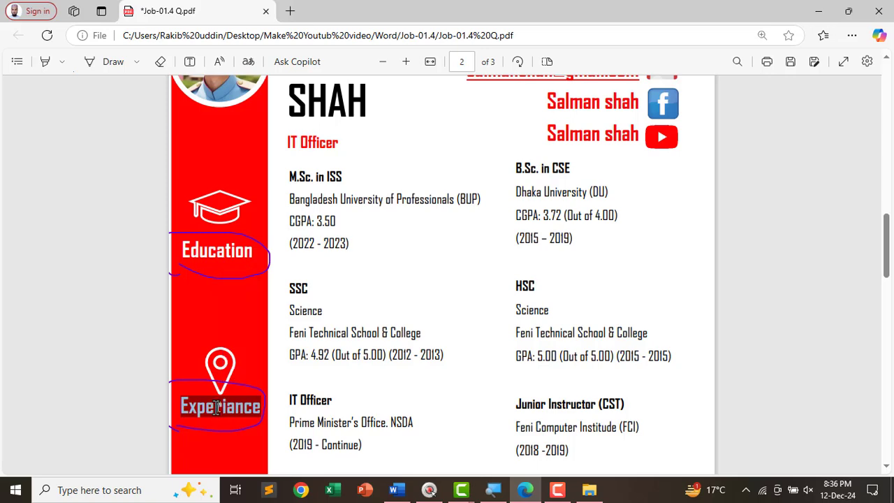
{"action": "key", "text": "alt+Tab"}
{"action": "double_click", "coordinate": [210, 328]}
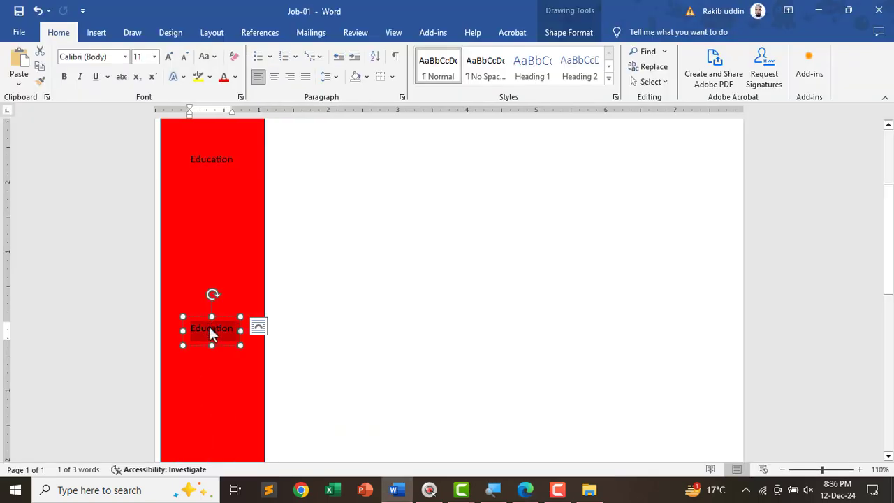
- Replace the lowest sidebar label's text with Skills copied from the PDF
{"action": "key", "text": "alt+Tab"}
{"action": "scroll", "coordinate": [236, 384], "scroll_direction": "down", "scroll_amount": 3}
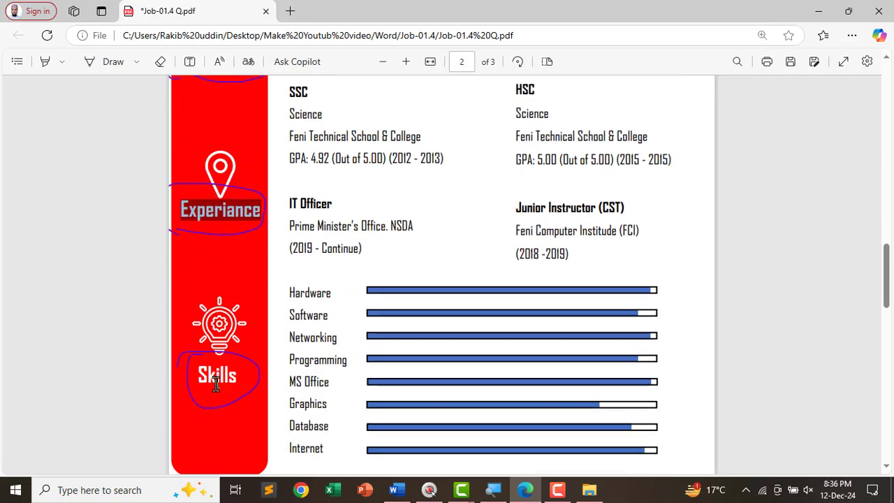
{"action": "double_click", "coordinate": [210, 375]}
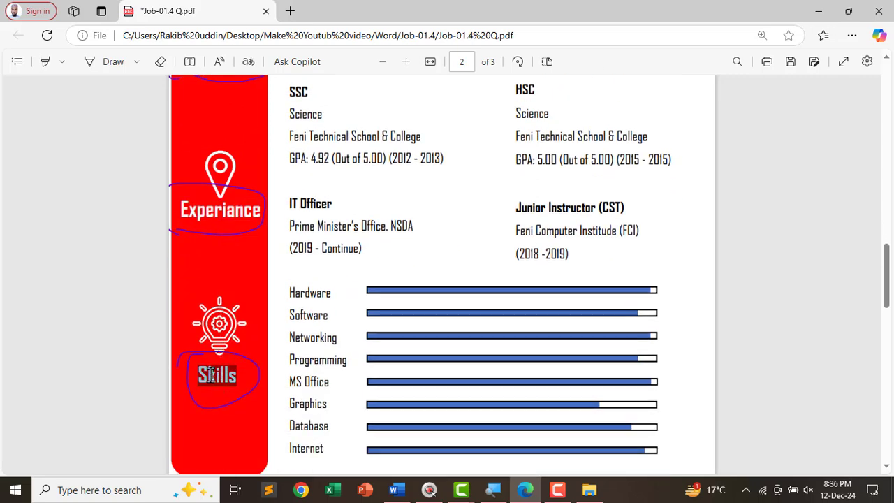
{"action": "key", "text": "alt+Tab"}
{"action": "scroll", "coordinate": [217, 370], "scroll_direction": "down", "scroll_amount": 2}
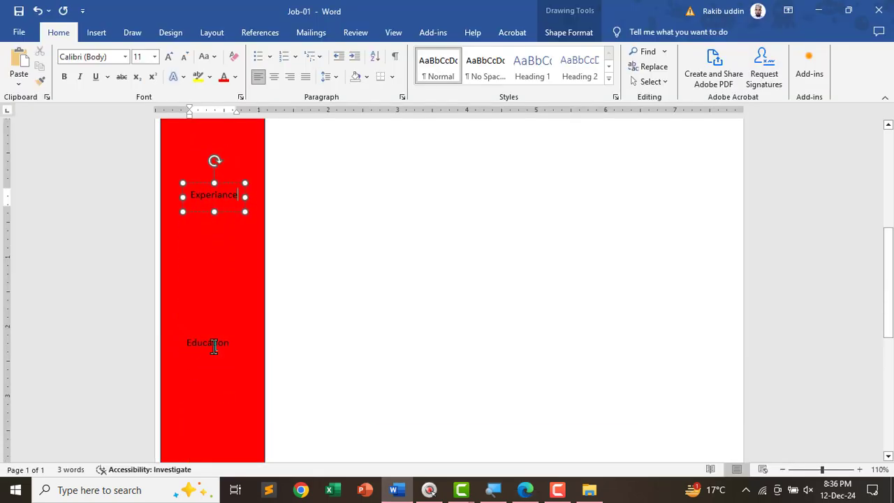
{"action": "double_click", "coordinate": [213, 343]}
{"action": "key", "text": "ctrl+v"}
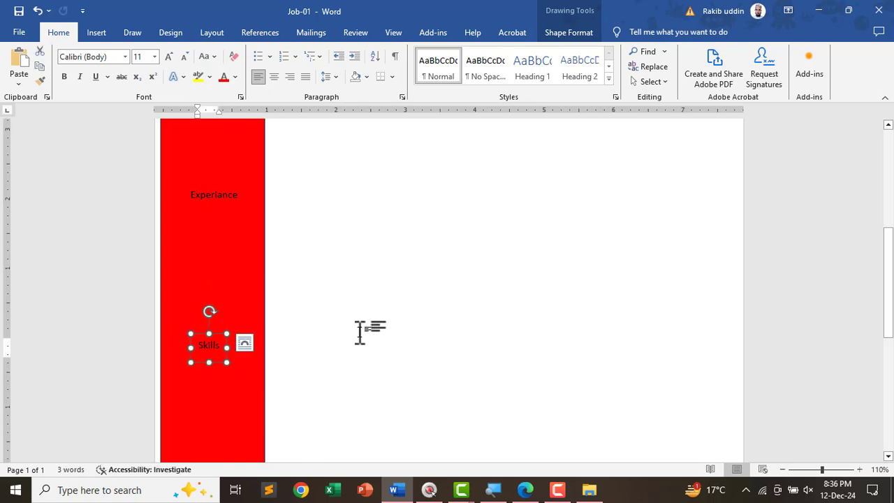
- Compare the sidebar labels against the reference CV's headings, then return to Word
{"action": "key", "text": "alt+Tab"}
{"action": "scroll", "coordinate": [194, 158], "scroll_direction": "up", "scroll_amount": 3}
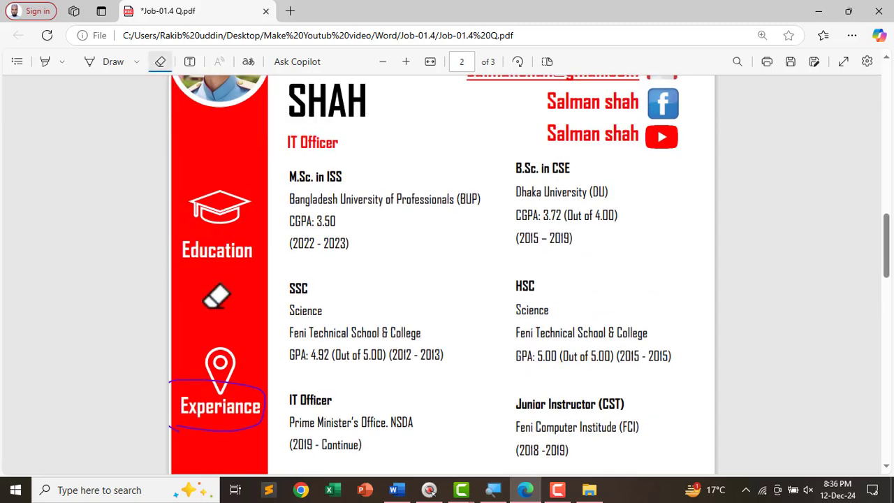
{"action": "scroll", "coordinate": [216, 296], "scroll_direction": "down", "scroll_amount": 4}
{"action": "scroll", "coordinate": [227, 328], "scroll_direction": "up", "scroll_amount": 4}
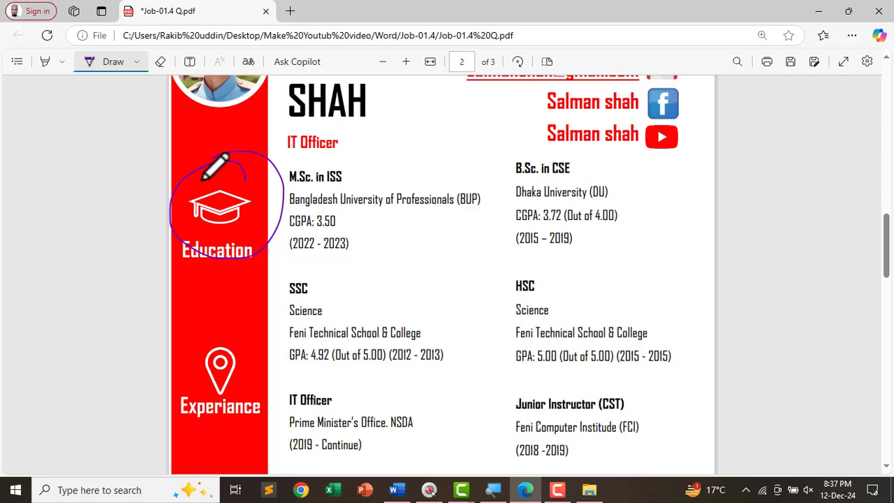
{"action": "key", "text": "alt+Tab"}
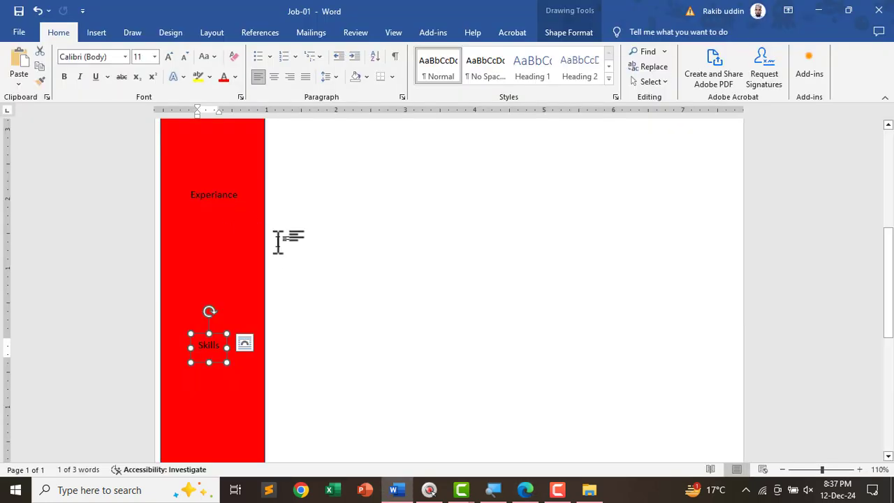
{"action": "scroll", "coordinate": [195, 252], "scroll_direction": "up", "scroll_amount": 5}
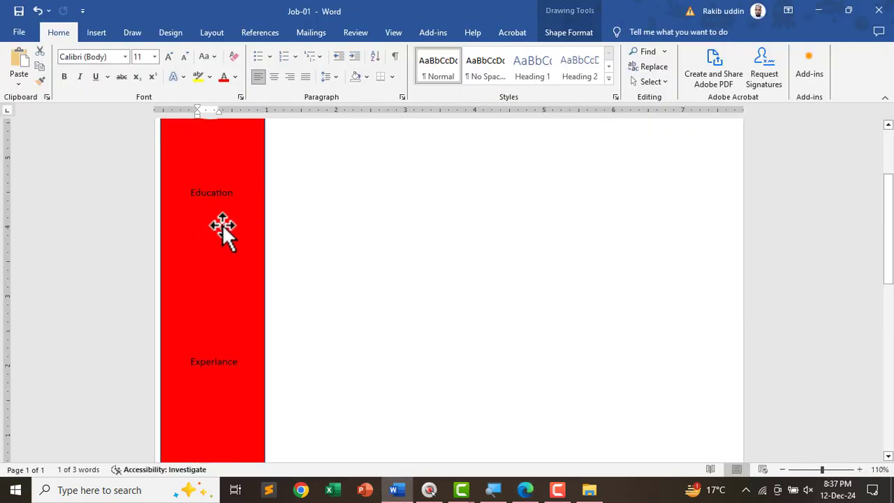
- Insert a graduation-cap icon found by searching 'educa' in the Icons library
{"action": "left_click", "coordinate": [222, 224]}
{"action": "left_click", "coordinate": [96, 35]}
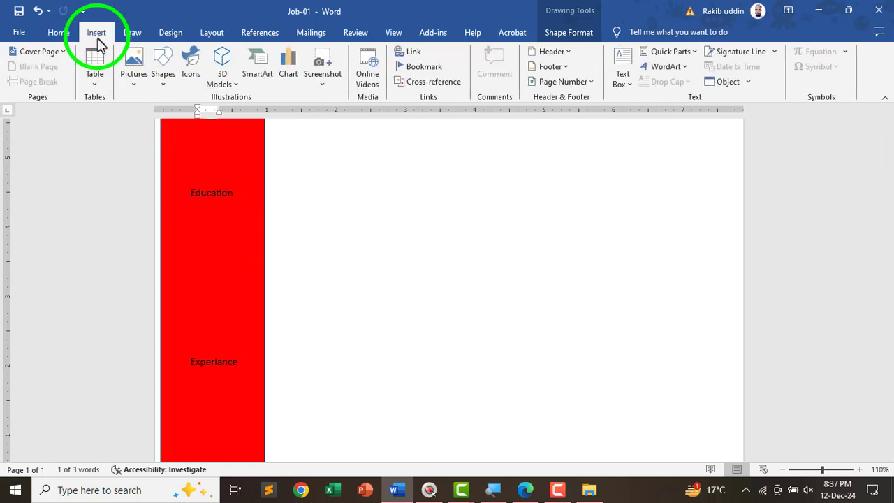
{"action": "left_click", "coordinate": [190, 78]}
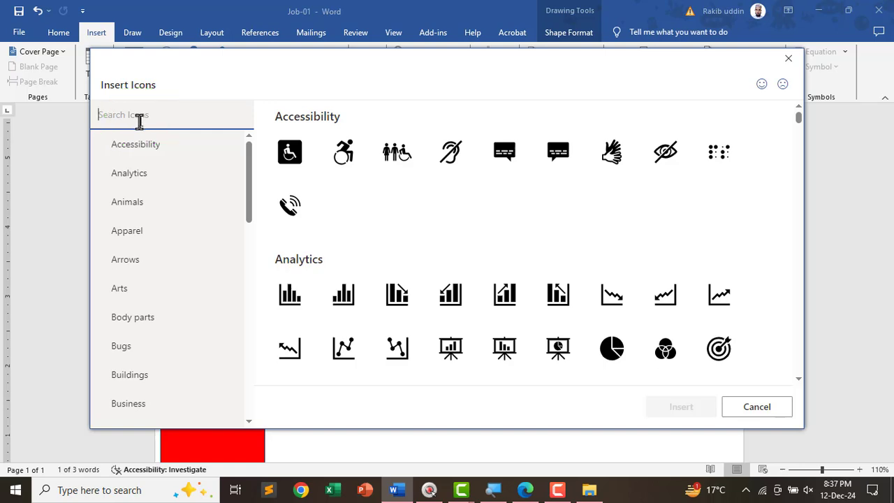
{"action": "type", "text": "eDU"}
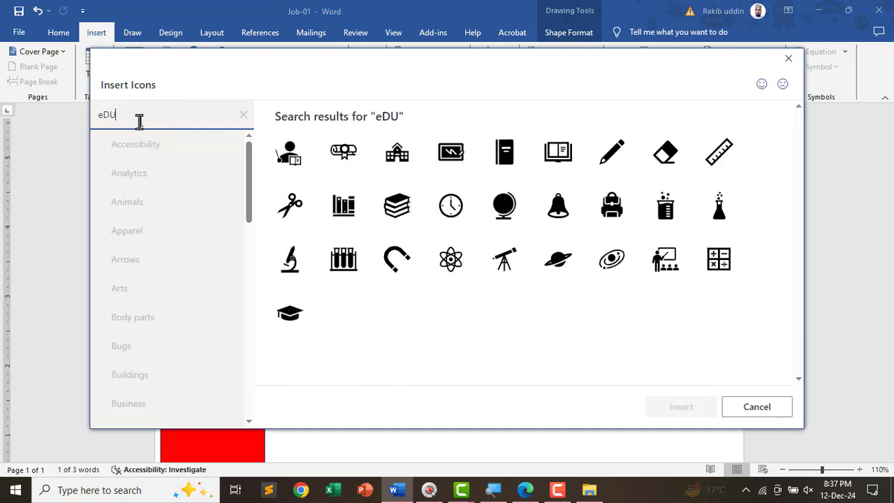
{"action": "key", "text": "BackSpace"}
{"action": "key", "text": "BackSpace"}
{"action": "type", "text": "duca"}
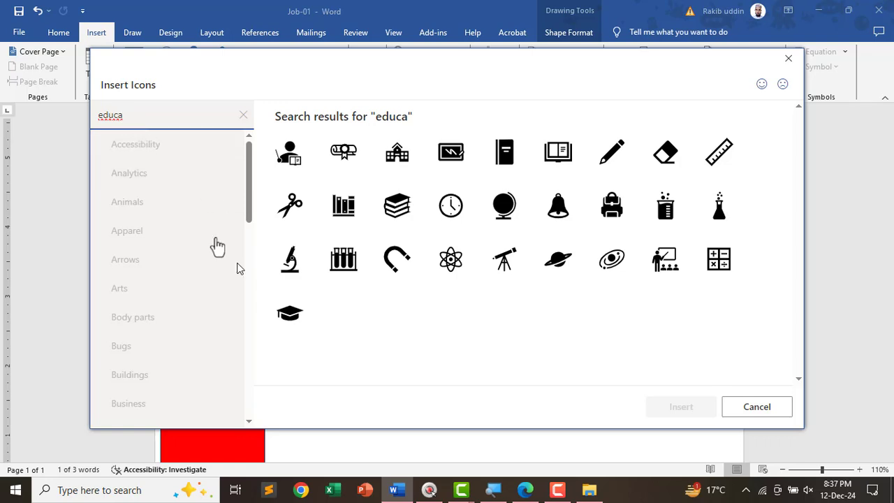
{"action": "left_click", "coordinate": [293, 332]}
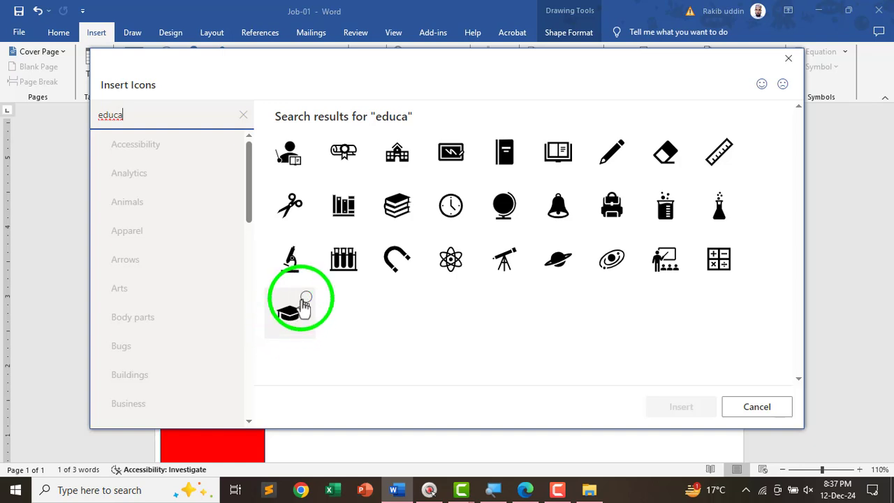
{"action": "left_click", "coordinate": [291, 313]}
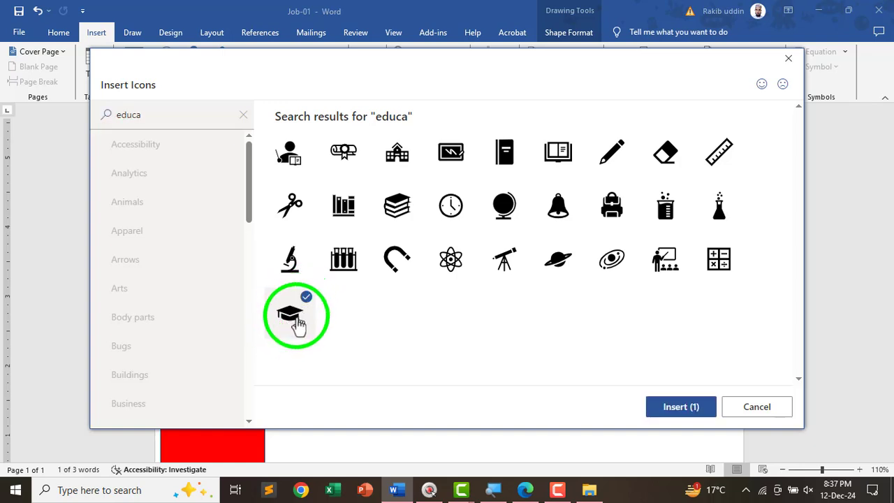
{"action": "left_click", "coordinate": [681, 408]}
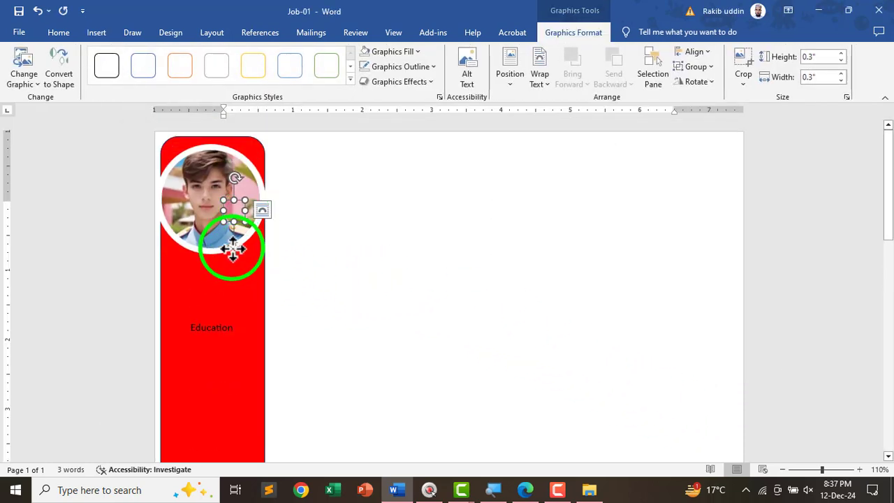
- Set the mortarboard icon to In Front of Text wrapping and move it onto the open page
{"action": "left_click_drag", "start_coordinate": [232, 248], "coordinate": [365, 253]}
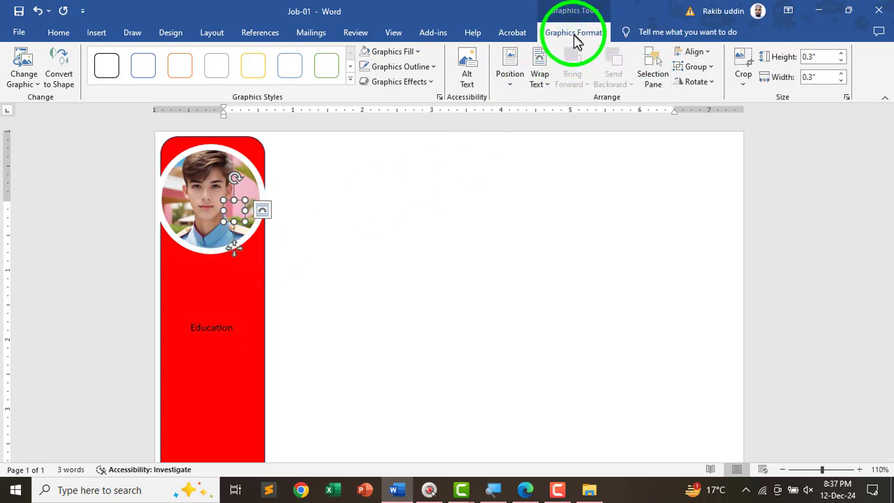
{"action": "left_click", "coordinate": [541, 87]}
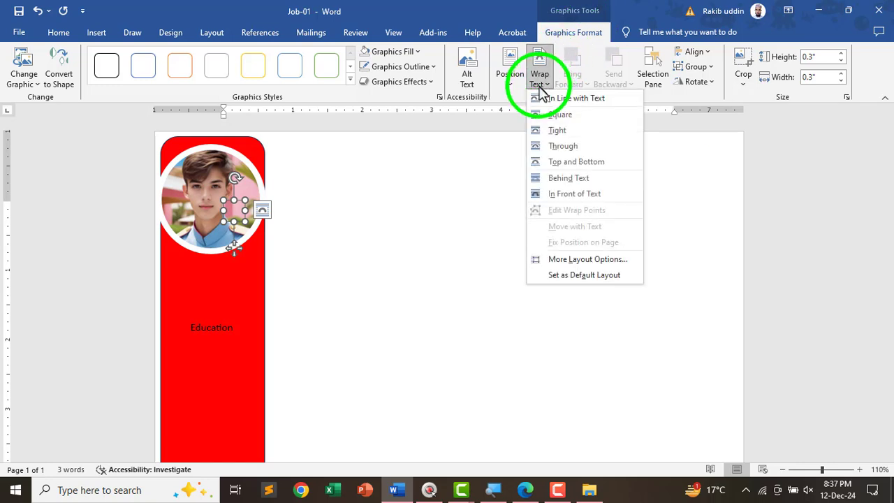
{"action": "left_click", "coordinate": [559, 200]}
{"action": "left_click_drag", "start_coordinate": [259, 233], "coordinate": [342, 301]}
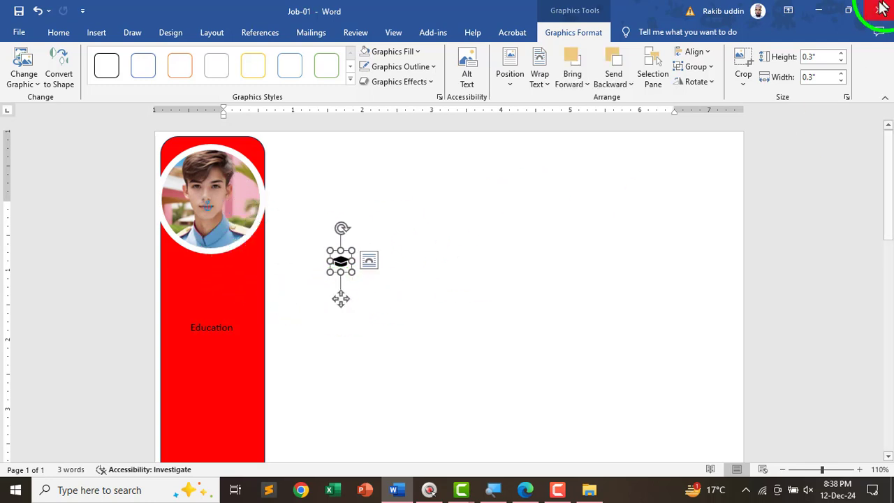
- Resize the mortarboard icon to 1 inch and drag it into the red bar above Education
{"action": "left_click", "coordinate": [823, 57]}
{"action": "key", "text": "Up"}
{"action": "key", "text": "Up"}
{"action": "key", "text": "Up"}
{"action": "key", "text": "Up"}
{"action": "key", "text": "Up"}
{"action": "key", "text": "Up"}
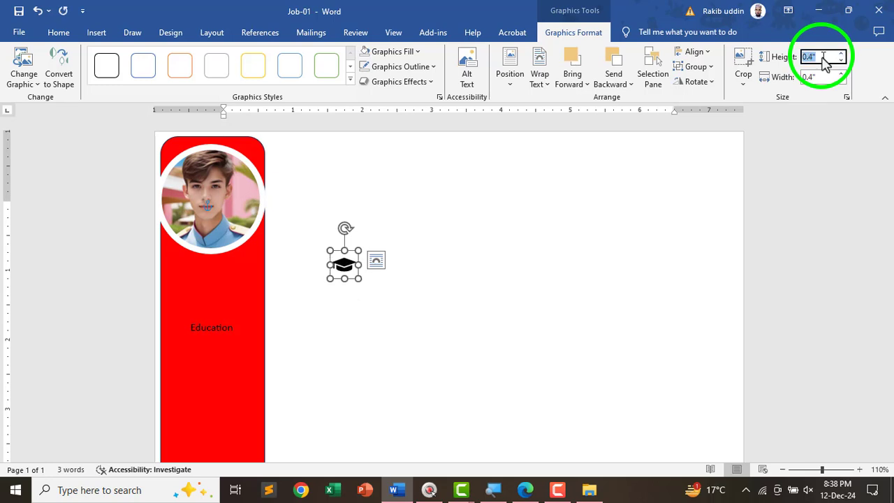
{"action": "key", "text": "Up"}
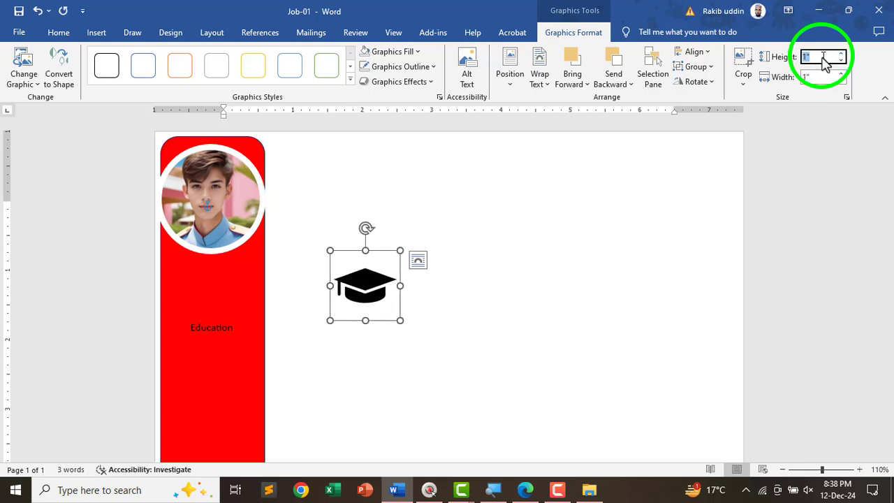
{"action": "left_click", "coordinate": [307, 286]}
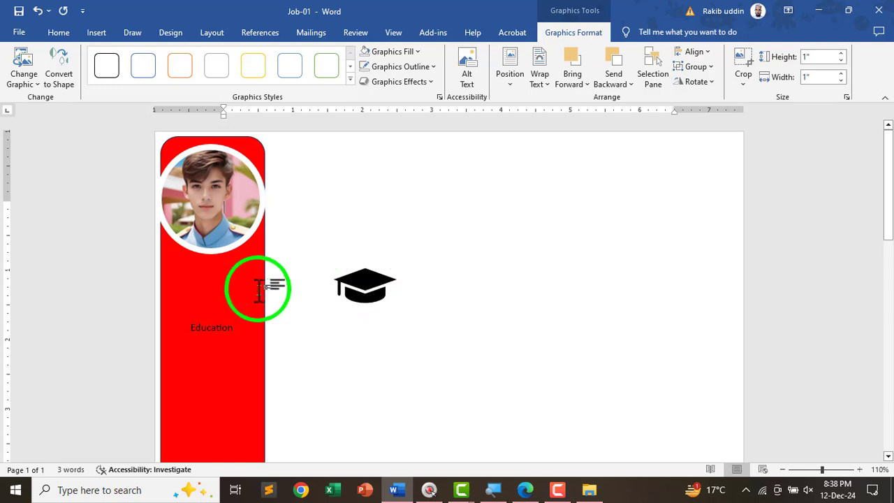
{"action": "left_click_drag", "start_coordinate": [375, 303], "coordinate": [228, 356]}
- Compare with the reference CV PDF, then set the mortarboard icon to No Fill
{"action": "scroll", "coordinate": [230, 300], "scroll_direction": "down", "scroll_amount": 2}
{"action": "key", "text": "alt+Tab"}
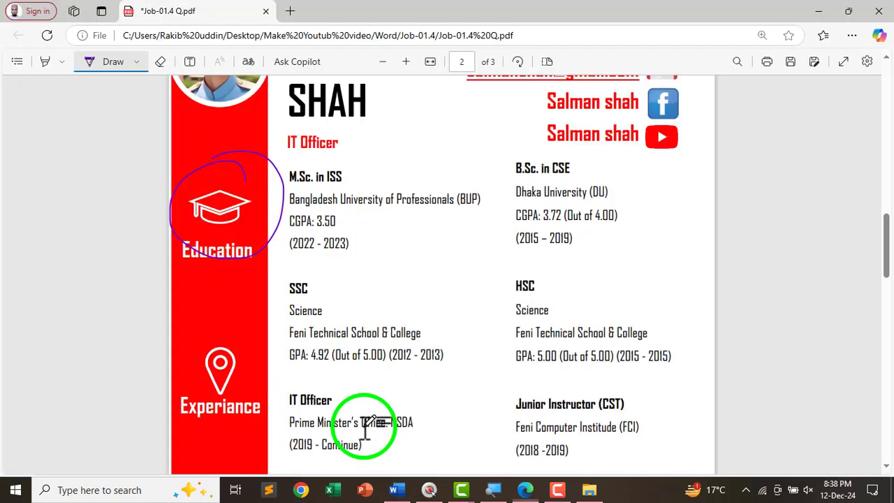
{"action": "key", "text": "alt+Tab"}
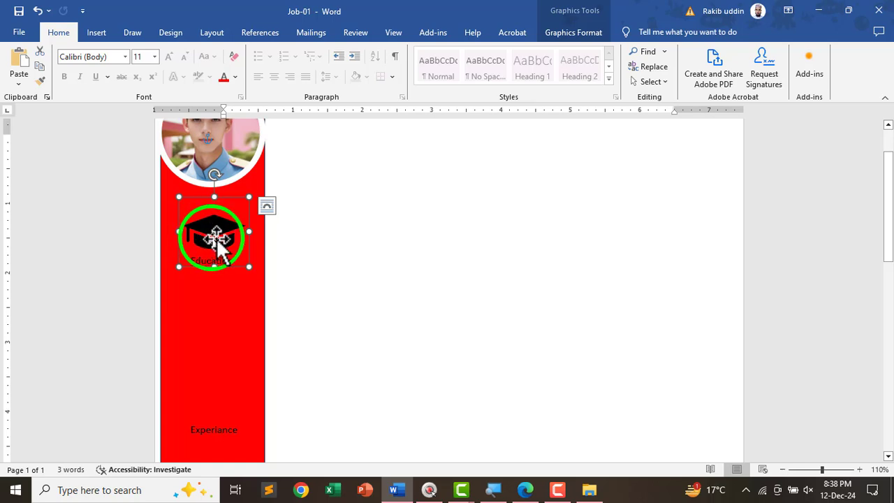
{"action": "left_click", "coordinate": [564, 35]}
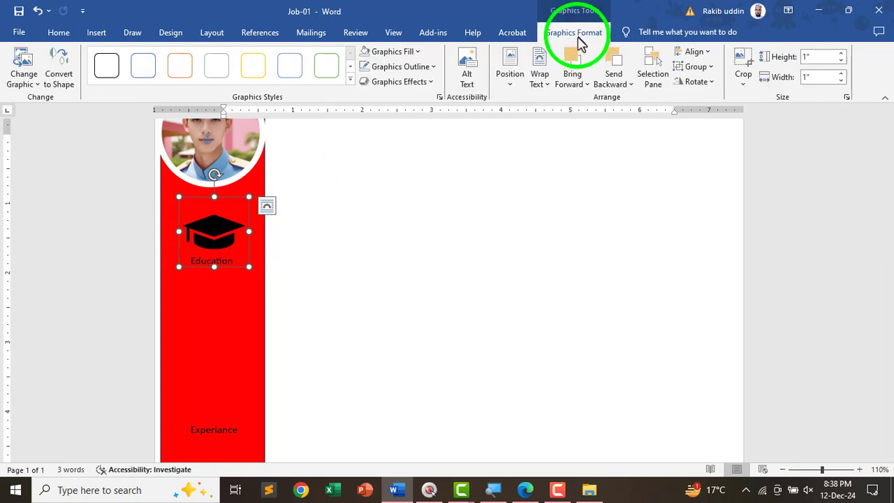
{"action": "left_click", "coordinate": [402, 55]}
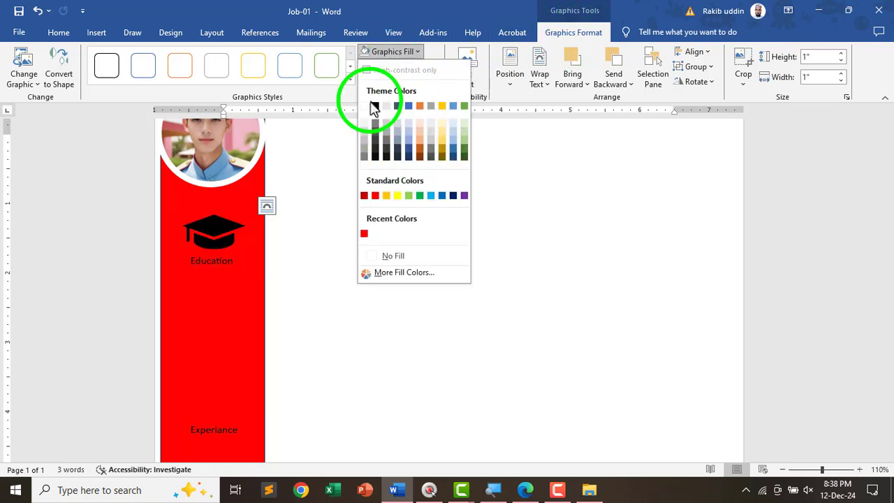
{"action": "left_click", "coordinate": [383, 256]}
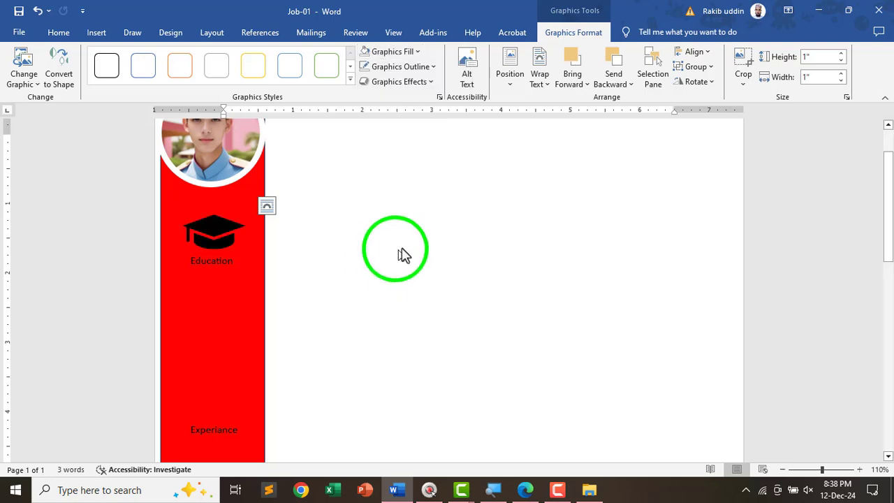
- Give the mortarboard icon a white outline with 2¼ pt weight
{"action": "left_click", "coordinate": [404, 70]}
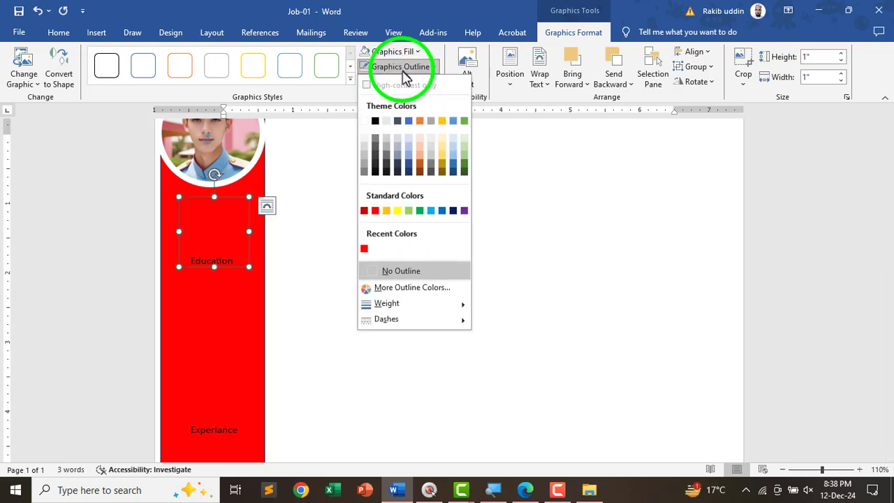
{"action": "left_click", "coordinate": [364, 122]}
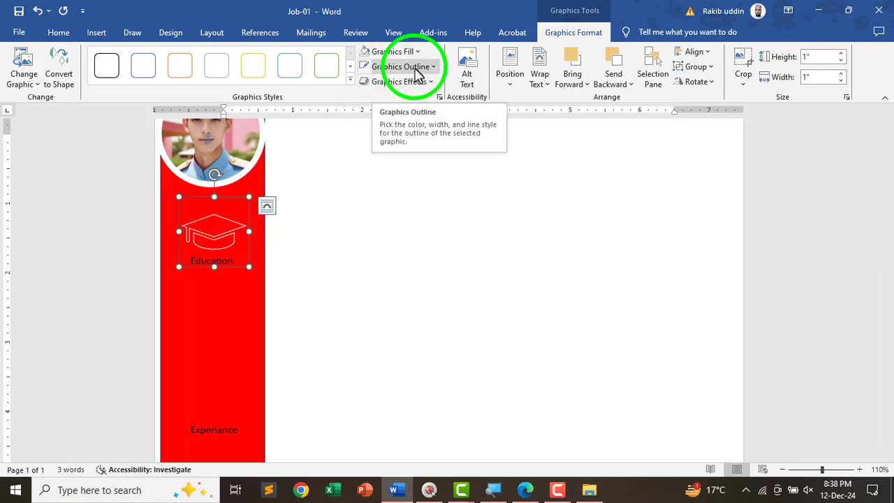
{"action": "left_click", "coordinate": [413, 71]}
{"action": "mouse_move", "coordinate": [416, 307]}
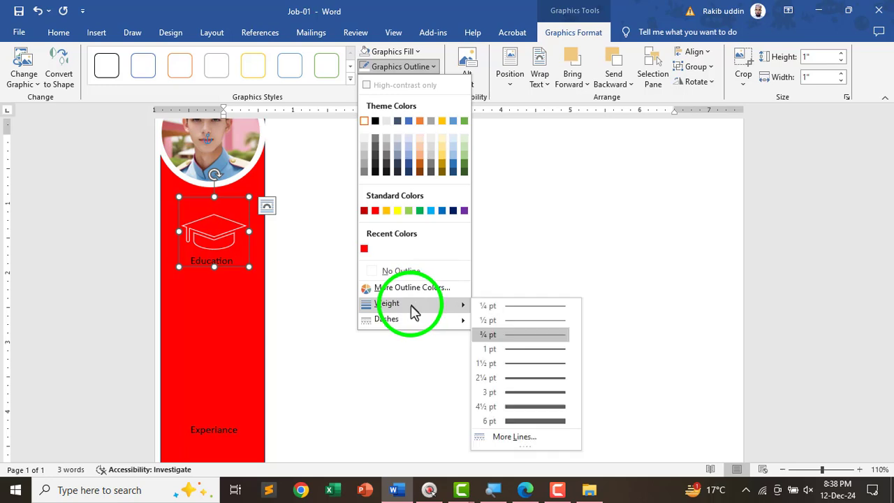
{"action": "left_click", "coordinate": [509, 379]}
{"action": "left_click", "coordinate": [213, 237]}
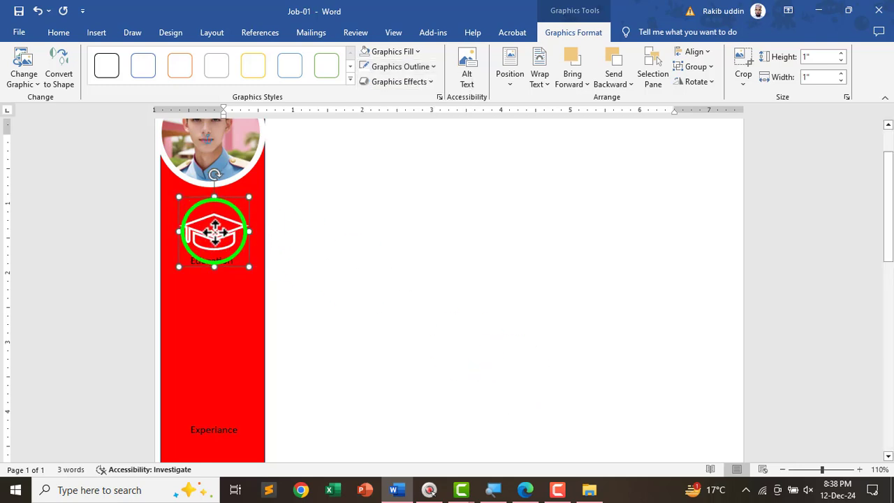
{"action": "left_click", "coordinate": [271, 280]}
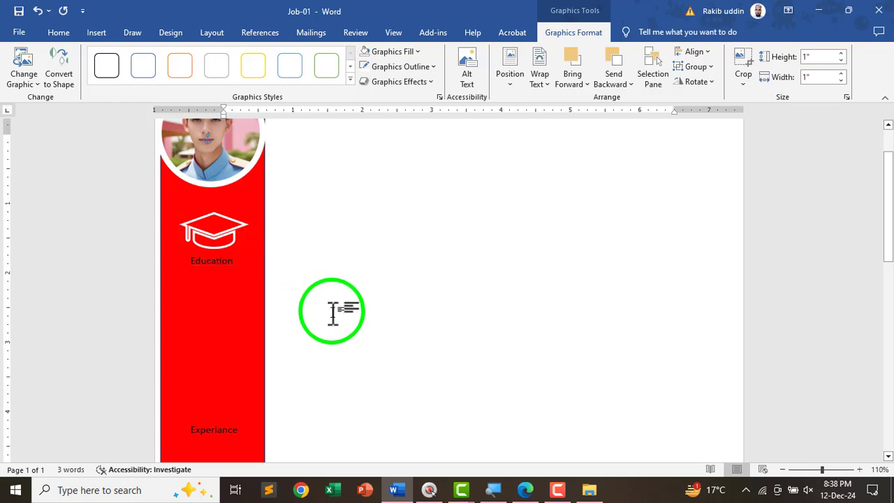
{"action": "scroll", "coordinate": [237, 293], "scroll_direction": "down", "scroll_amount": 2}
{"action": "key", "text": "alt+Tab"}
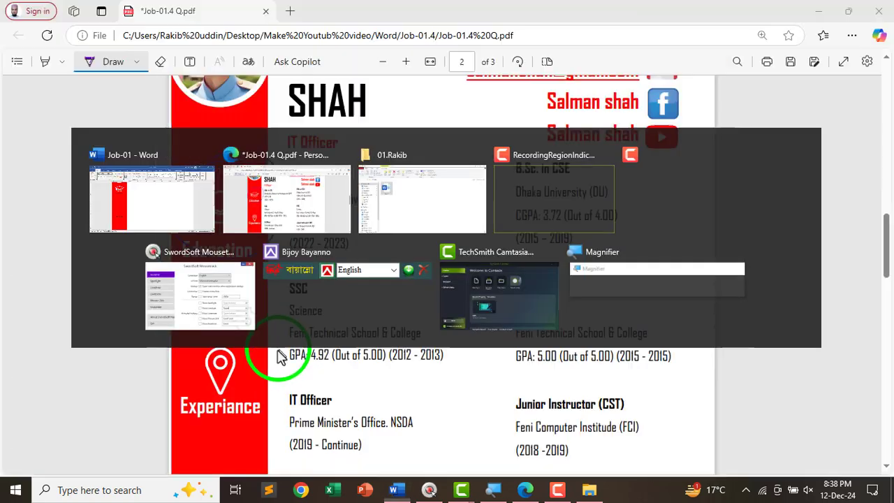
{"action": "scroll", "coordinate": [194, 315], "scroll_direction": "down", "scroll_amount": 2}
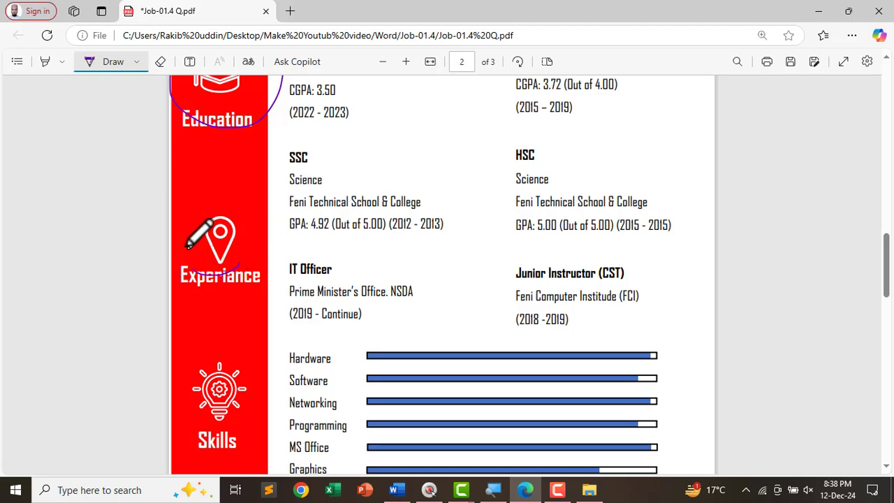
{"action": "key", "text": "alt+Tab"}
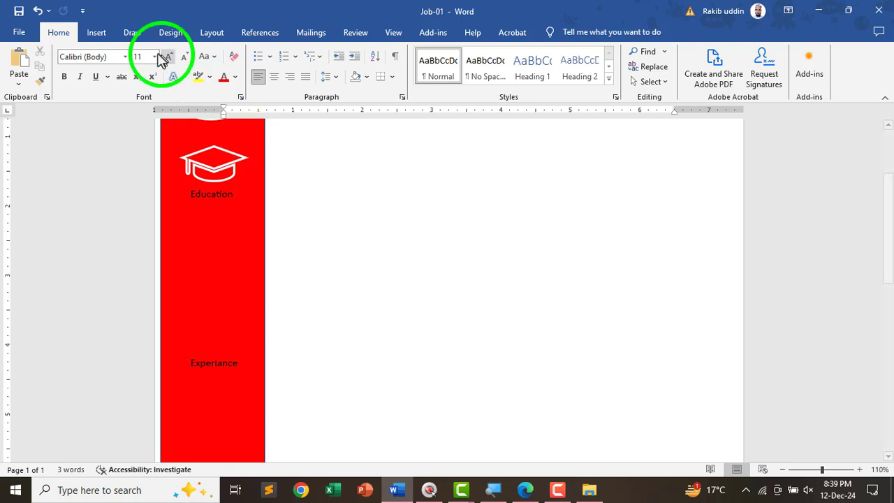
- Insert the map-pin icon found by searching 'location' in the Icons library
{"action": "left_click", "coordinate": [97, 32]}
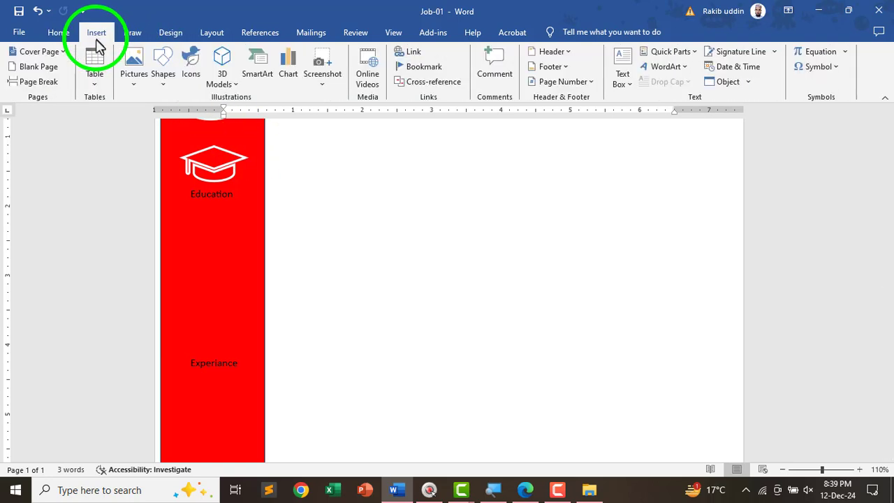
{"action": "left_click", "coordinate": [192, 75]}
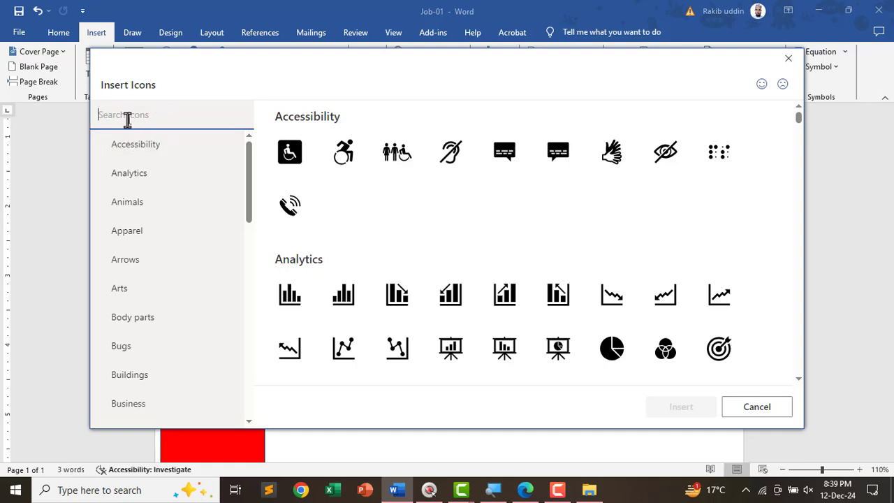
{"action": "type", "text": "le"}
{"action": "key", "text": "BackSpace"}
{"action": "type", "text": "o"}
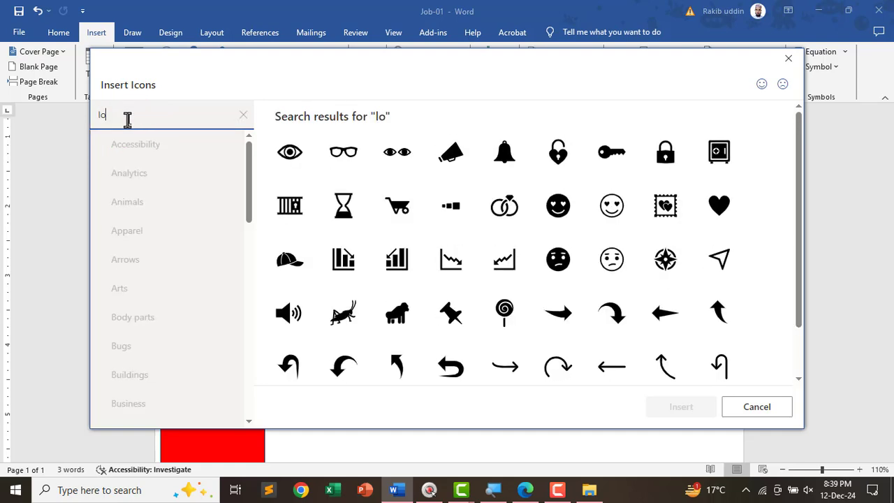
{"action": "type", "text": "cati"}
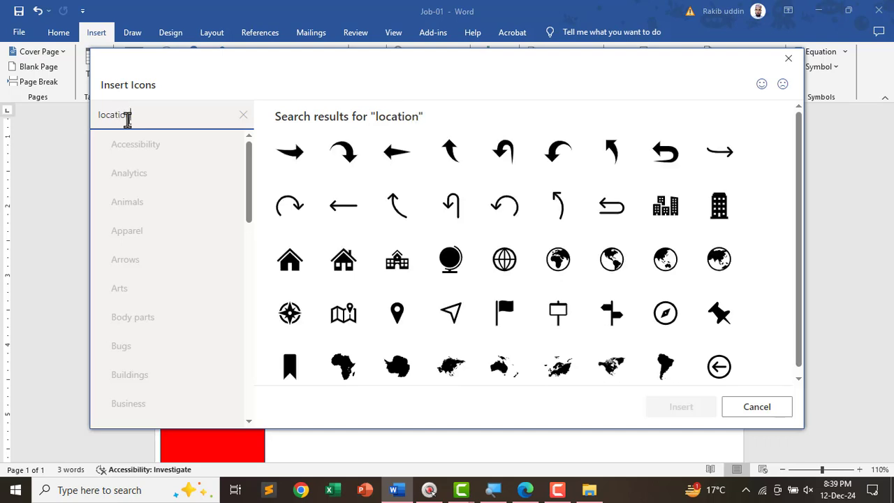
{"action": "type", "text": "on"}
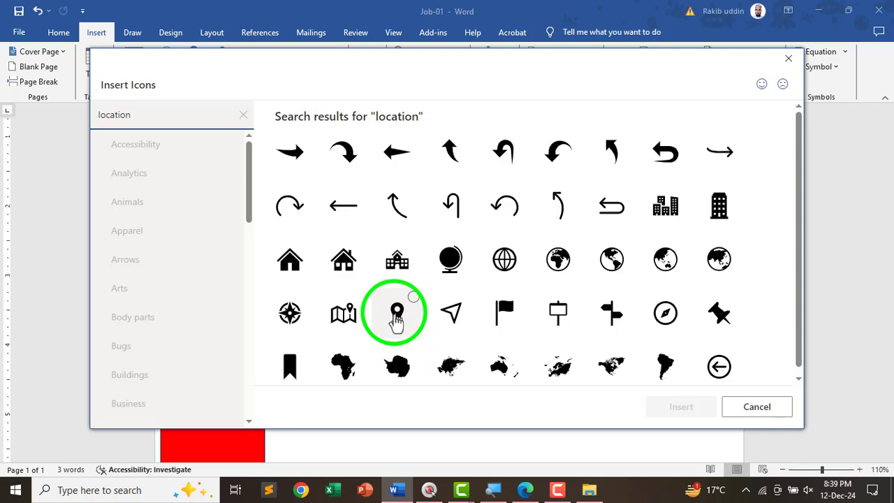
{"action": "left_click", "coordinate": [399, 326]}
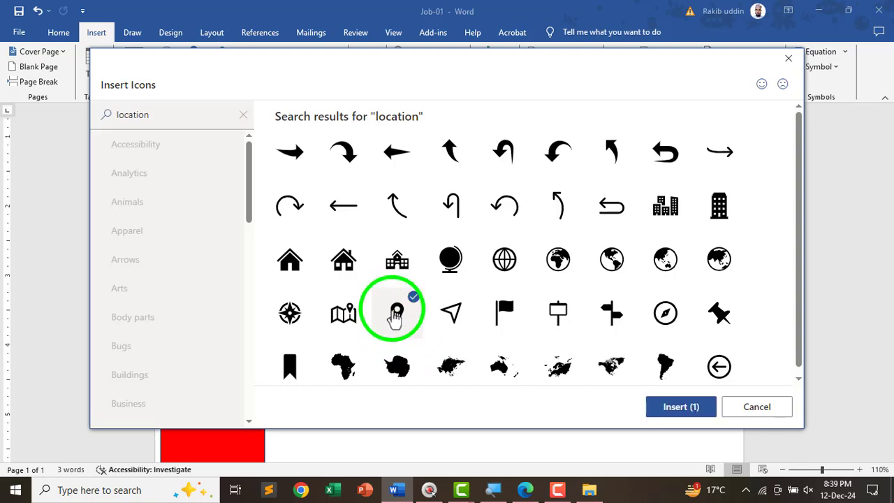
{"action": "left_click", "coordinate": [675, 409]}
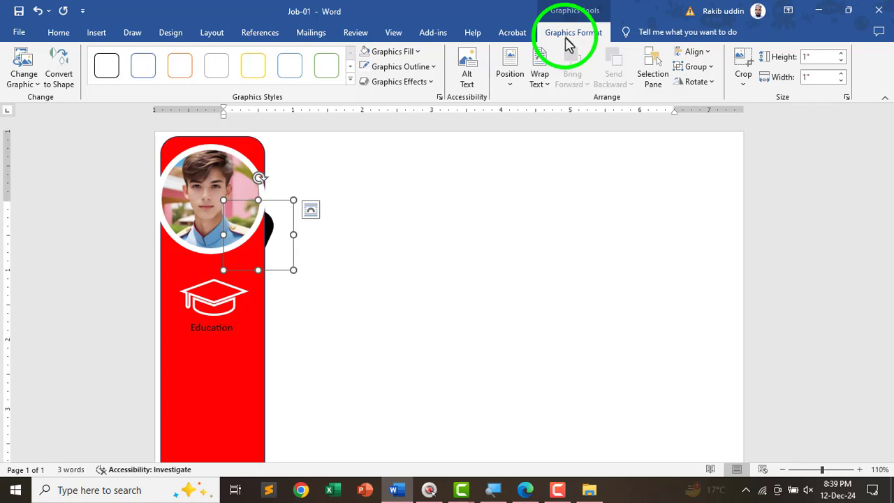
- Set the pin icon to In Front of Text and drag it onto the red bar above Experiance
{"action": "left_click", "coordinate": [543, 88]}
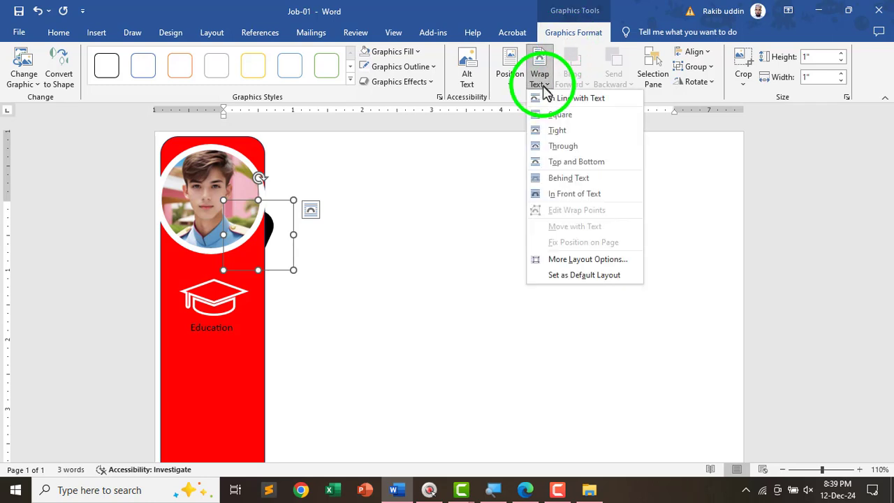
{"action": "left_click", "coordinate": [555, 202]}
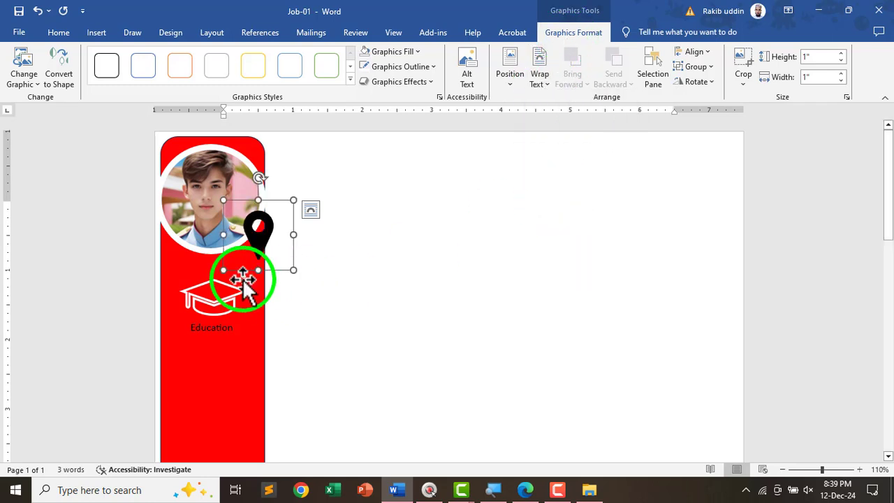
{"action": "left_click_drag", "start_coordinate": [259, 239], "coordinate": [393, 255]}
{"action": "left_click", "coordinate": [819, 78]}
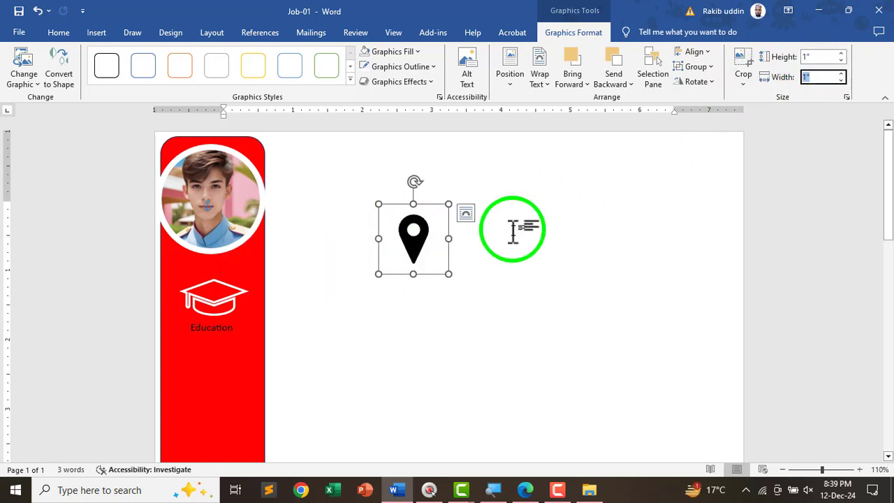
{"action": "left_click_drag", "start_coordinate": [399, 256], "coordinate": [214, 393]}
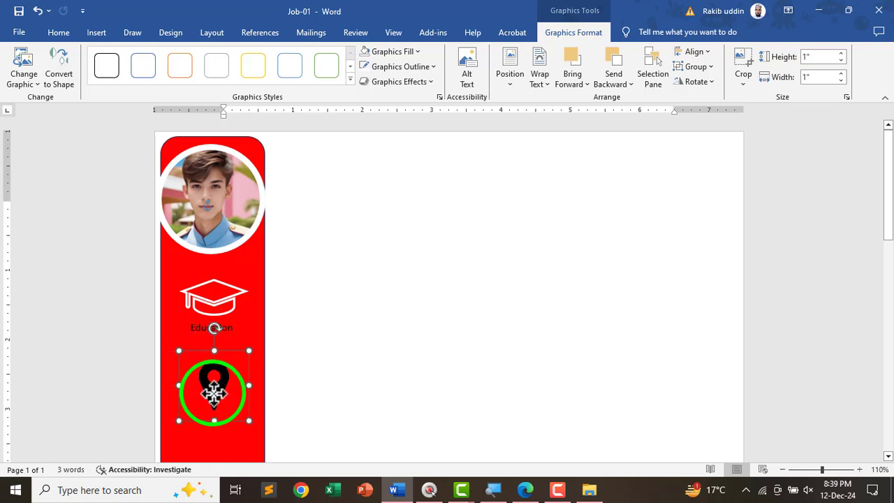
{"action": "scroll", "coordinate": [211, 322], "scroll_direction": "down", "scroll_amount": 3}
{"action": "left_click_drag", "start_coordinate": [216, 295], "coordinate": [217, 365]}
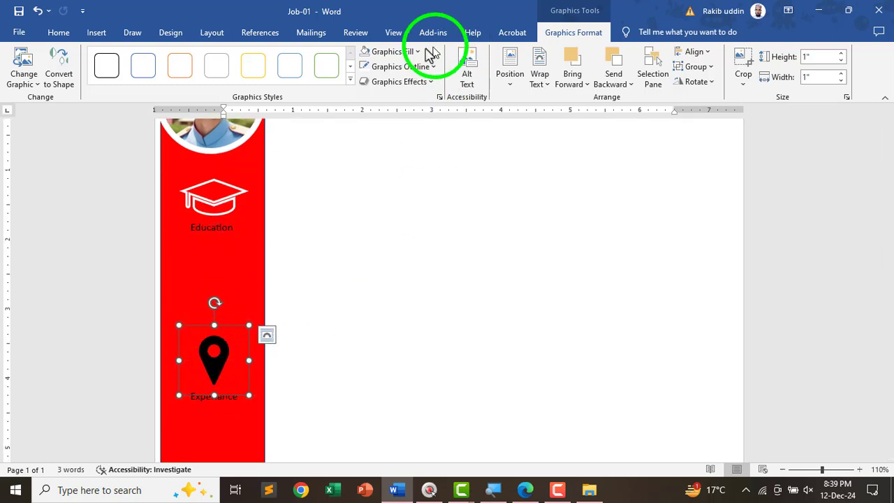
- Remove the pin icon's fill and give it a white 2¼ pt outline
{"action": "left_click", "coordinate": [396, 56]}
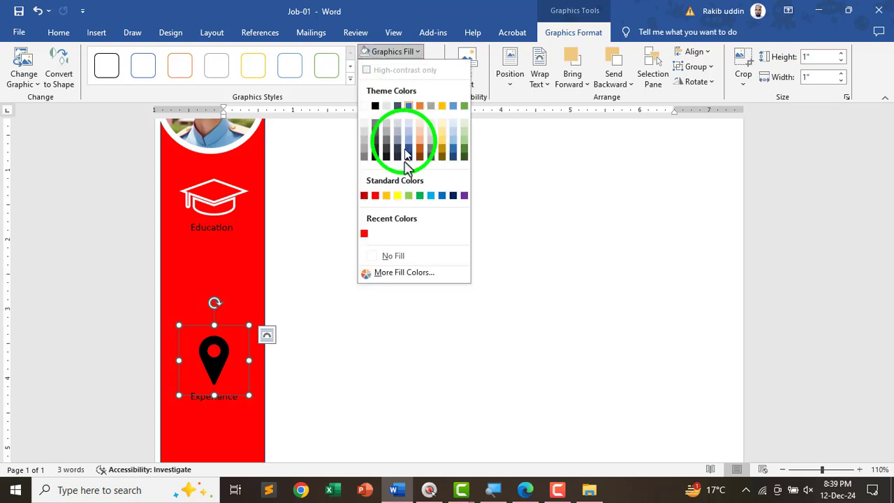
{"action": "left_click", "coordinate": [384, 256]}
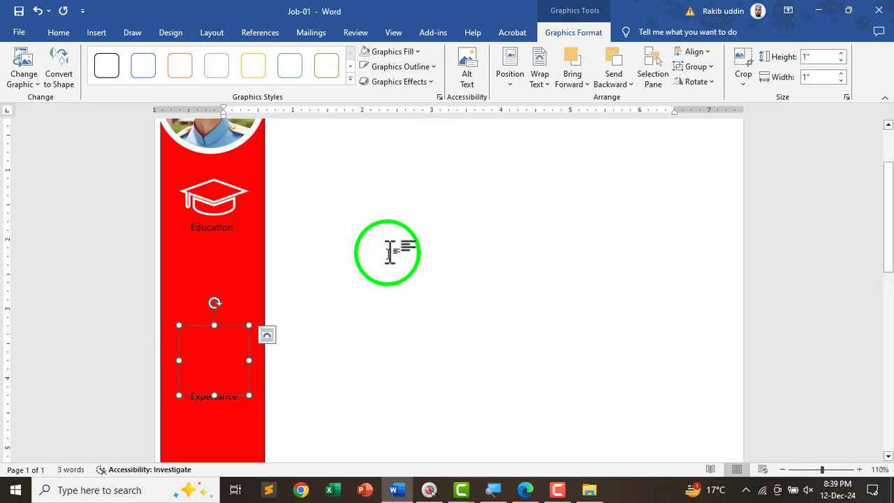
{"action": "left_click", "coordinate": [391, 67]}
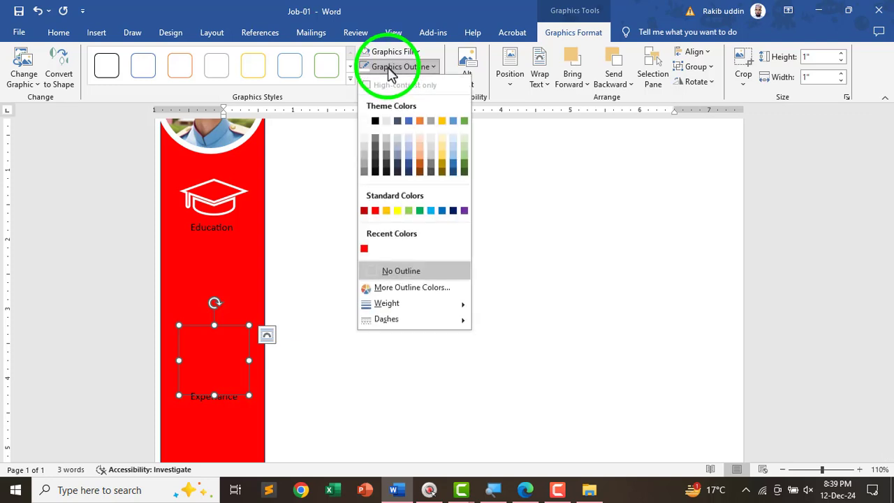
{"action": "left_click", "coordinate": [364, 121]}
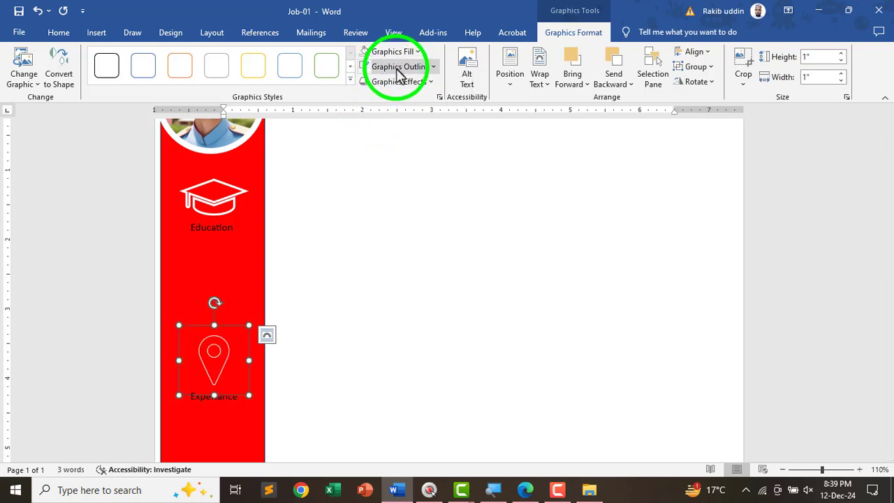
{"action": "left_click", "coordinate": [396, 68]}
{"action": "mouse_move", "coordinate": [393, 303]}
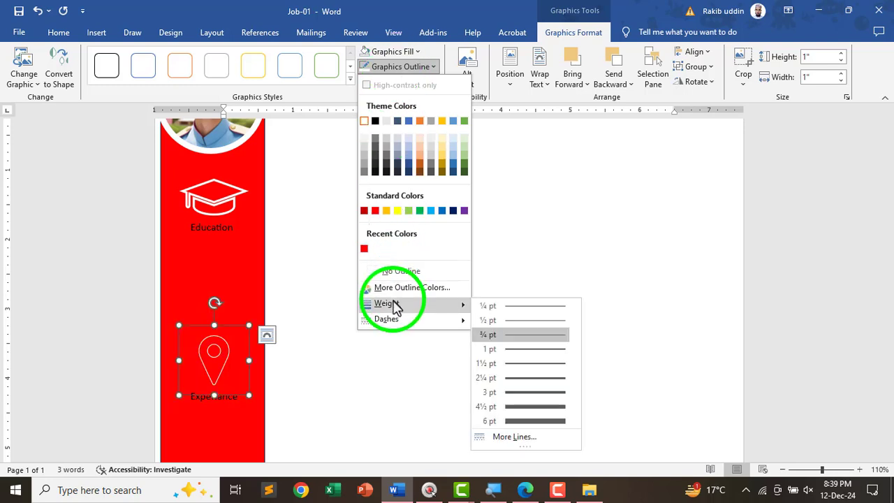
{"action": "left_click", "coordinate": [514, 378]}
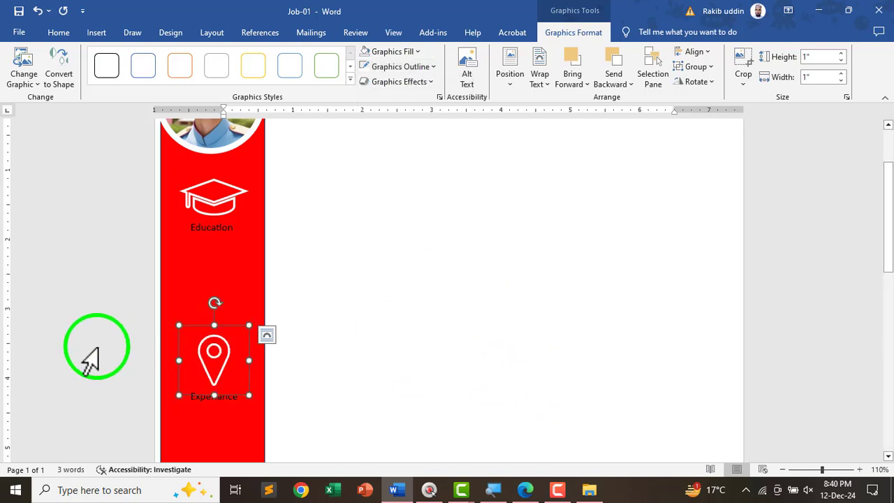
- Nudge the red sidebar right and back into place, then deselect it
{"action": "left_click_drag", "start_coordinate": [223, 359], "coordinate": [221, 358]}
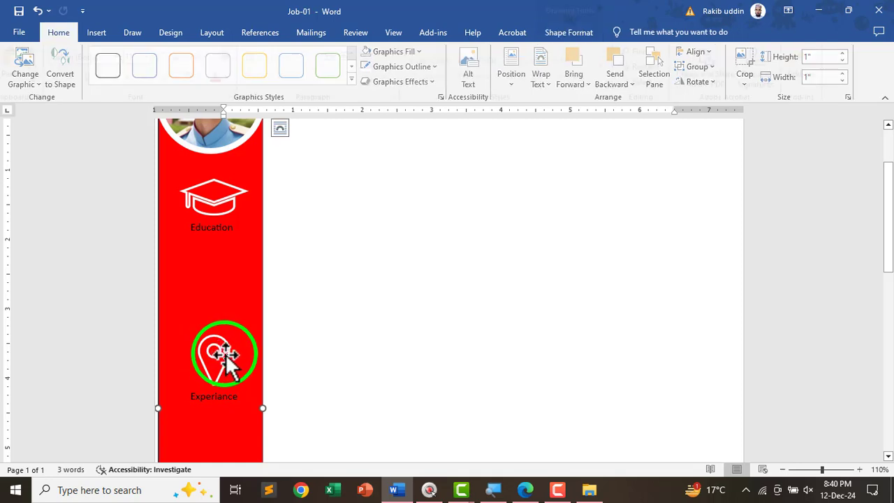
{"action": "key", "text": "Right"}
{"action": "key", "text": "Right"}
{"action": "key", "text": "Right"}
{"action": "key", "text": "Right"}
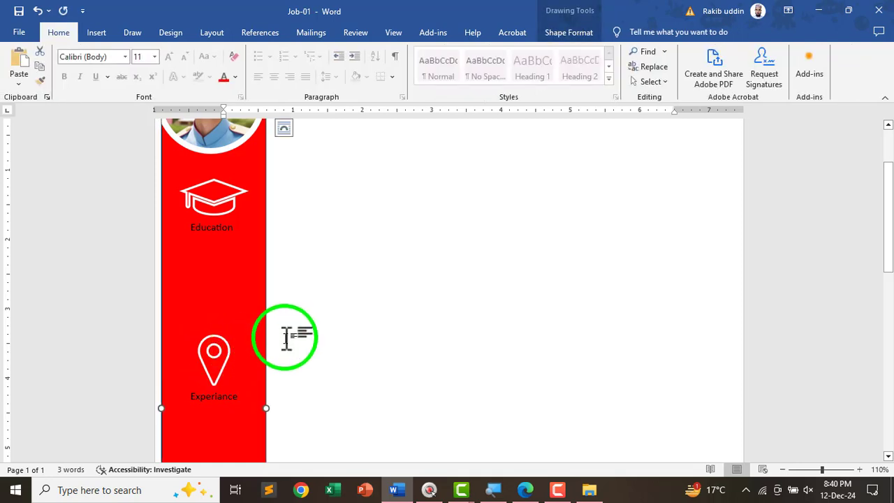
{"action": "key", "text": "Left"}
{"action": "key", "text": "Left"}
{"action": "left_click", "coordinate": [316, 319]}
{"action": "scroll", "coordinate": [315, 321], "scroll_direction": "down", "scroll_amount": 5}
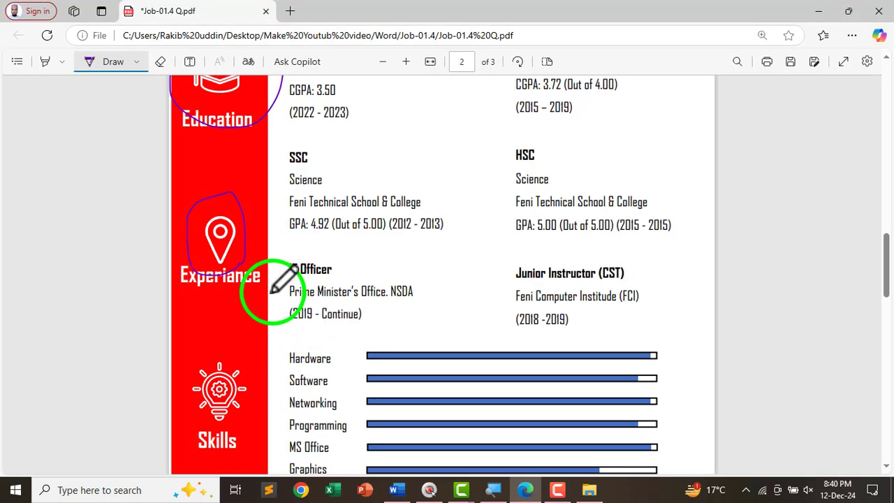
- Circle the Skills icon and label on the reference PDF, then return to Word
{"action": "mouse_move", "coordinate": [241, 349]}
{"action": "left_mouse_down"}
{"action": "mouse_move", "coordinate": [214, 303]}
{"action": "mouse_move", "coordinate": [223, 379]}
{"action": "mouse_move", "coordinate": [184, 303]}
{"action": "mouse_move", "coordinate": [196, 324]}
{"action": "left_mouse_up"}
{"action": "key", "text": "alt+Tab"}
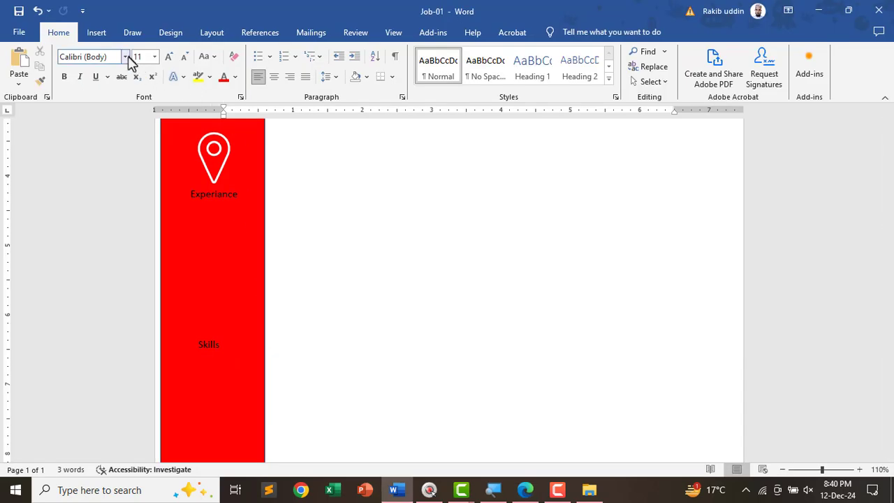
- Open the Insert Icons library and browse its categories down to Food and drinks
{"action": "left_click", "coordinate": [98, 33]}
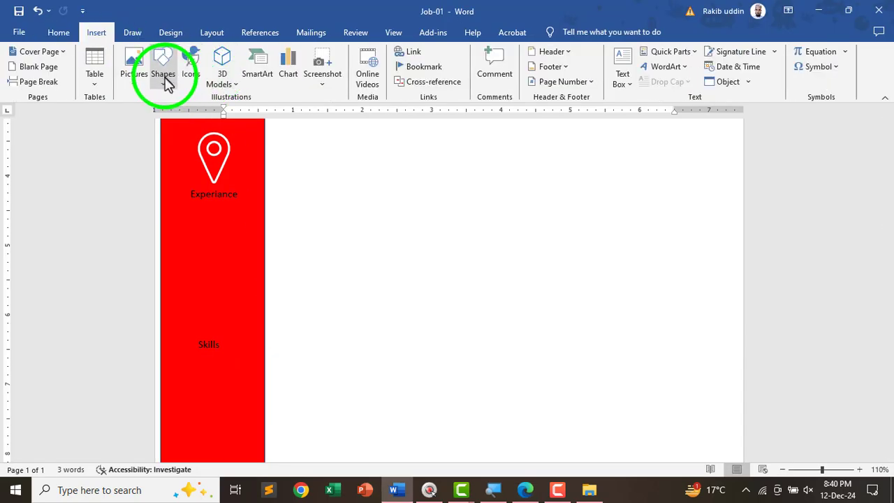
{"action": "left_click", "coordinate": [191, 70]}
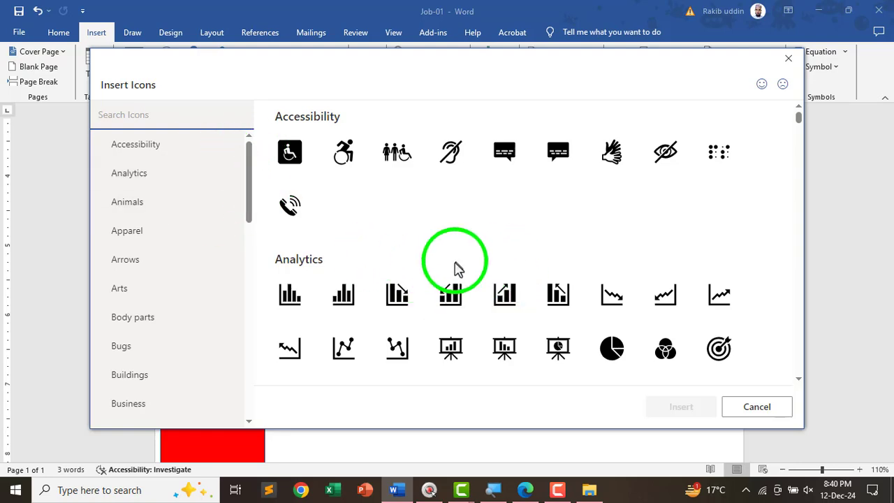
{"action": "scroll", "coordinate": [513, 255], "scroll_direction": "down", "scroll_amount": 6}
{"action": "scroll", "coordinate": [525, 266], "scroll_direction": "down", "scroll_amount": 12}
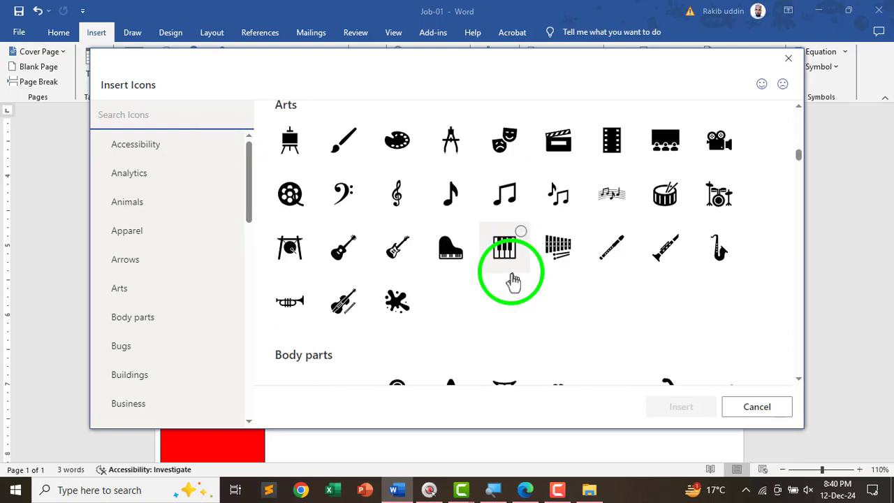
{"action": "scroll", "coordinate": [635, 282], "scroll_direction": "down", "scroll_amount": 12}
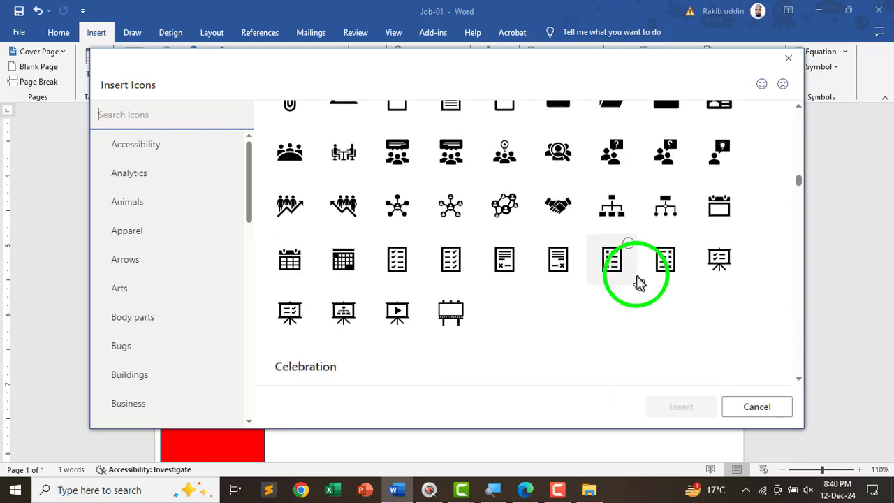
{"action": "scroll", "coordinate": [639, 281], "scroll_direction": "down", "scroll_amount": 10}
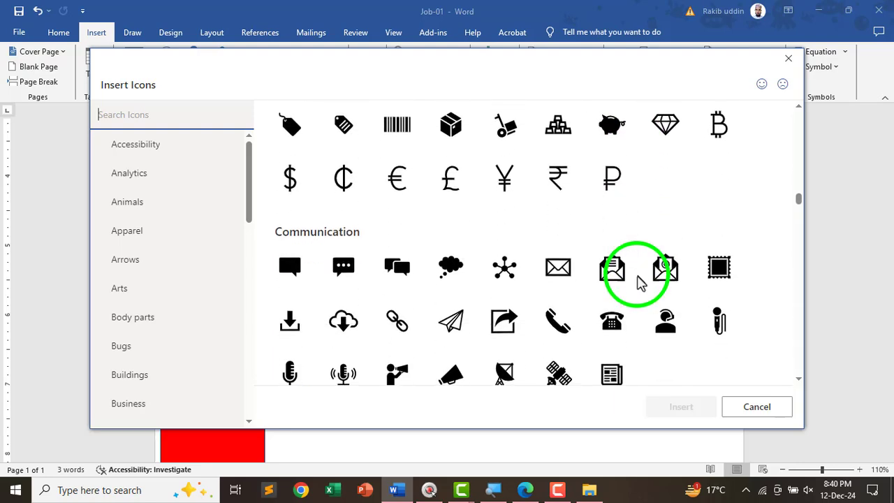
{"action": "scroll", "coordinate": [639, 281], "scroll_direction": "down", "scroll_amount": 12}
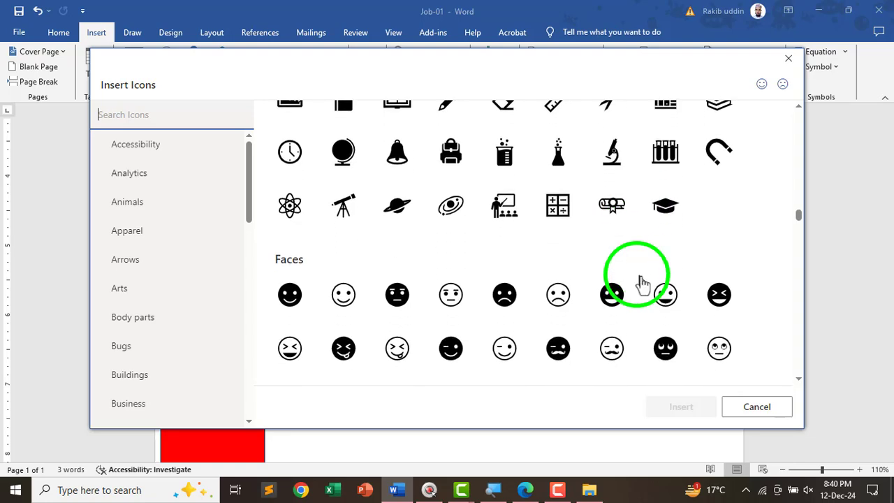
{"action": "scroll", "coordinate": [681, 280], "scroll_direction": "down", "scroll_amount": 12}
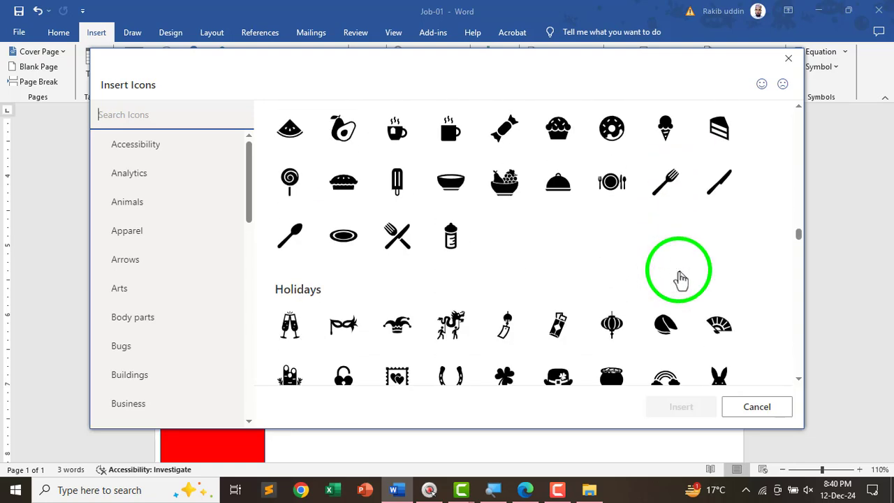
{"action": "scroll", "coordinate": [681, 279], "scroll_direction": "down", "scroll_amount": 10}
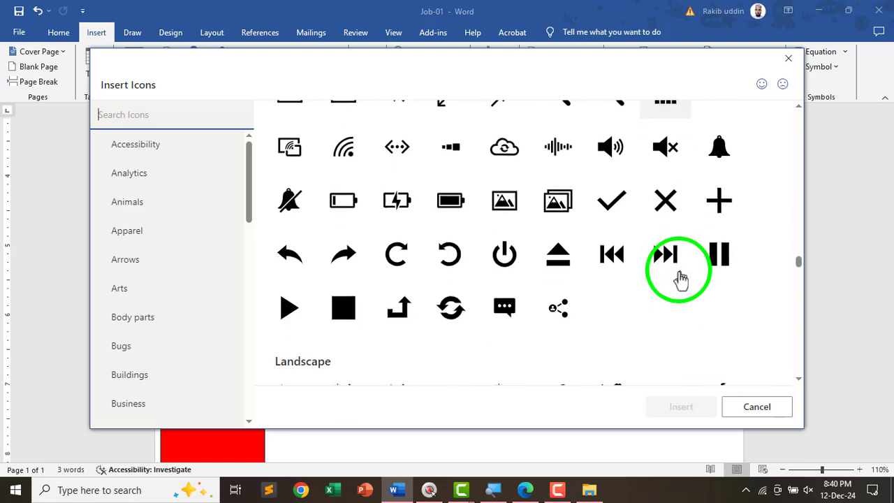
{"action": "scroll", "coordinate": [681, 278], "scroll_direction": "down", "scroll_amount": 7}
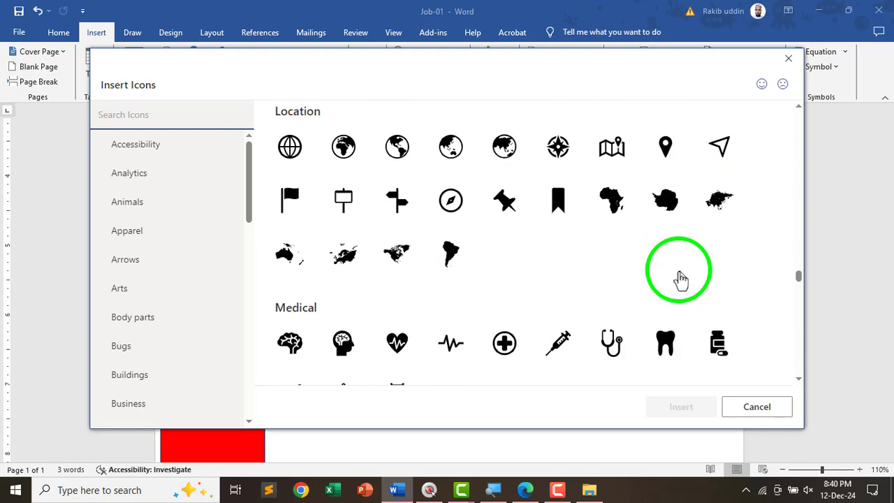
{"action": "scroll", "coordinate": [681, 277], "scroll_direction": "up", "scroll_amount": 4}
{"action": "scroll", "coordinate": [680, 278], "scroll_direction": "down", "scroll_amount": 3}
{"action": "scroll", "coordinate": [681, 279], "scroll_direction": "up", "scroll_amount": 4}
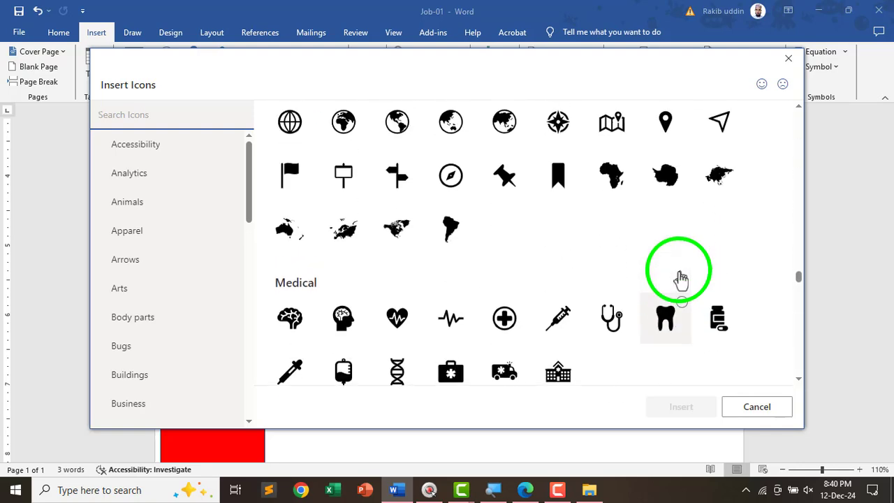
{"action": "scroll", "coordinate": [681, 279], "scroll_direction": "down", "scroll_amount": 2}
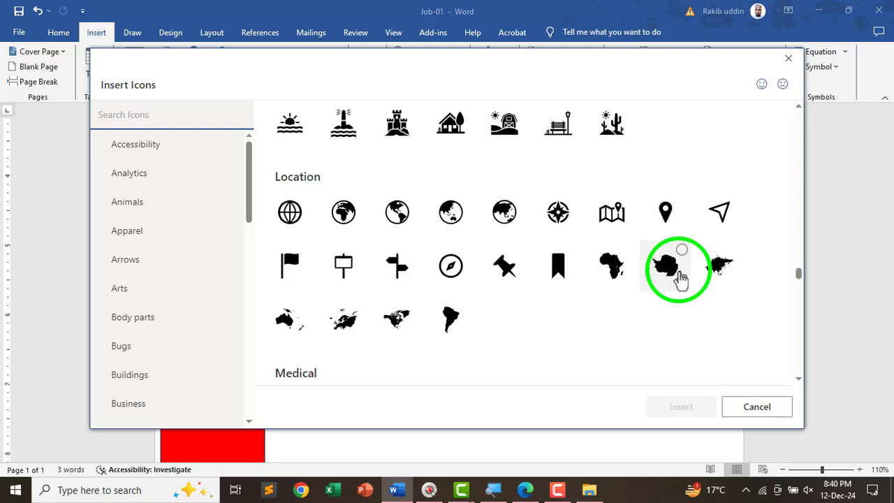
{"action": "scroll", "coordinate": [681, 278], "scroll_direction": "up", "scroll_amount": 2}
{"action": "scroll", "coordinate": [681, 278], "scroll_direction": "down", "scroll_amount": 9}
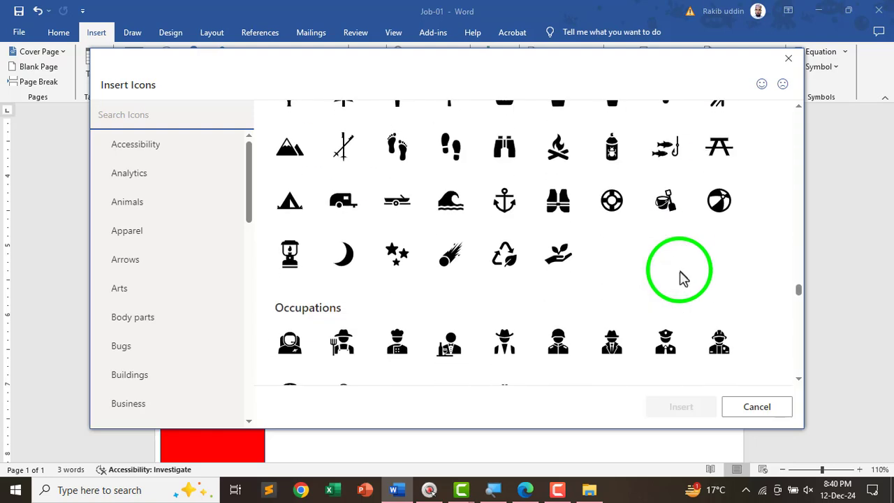
{"action": "scroll", "coordinate": [681, 278], "scroll_direction": "down", "scroll_amount": 10}
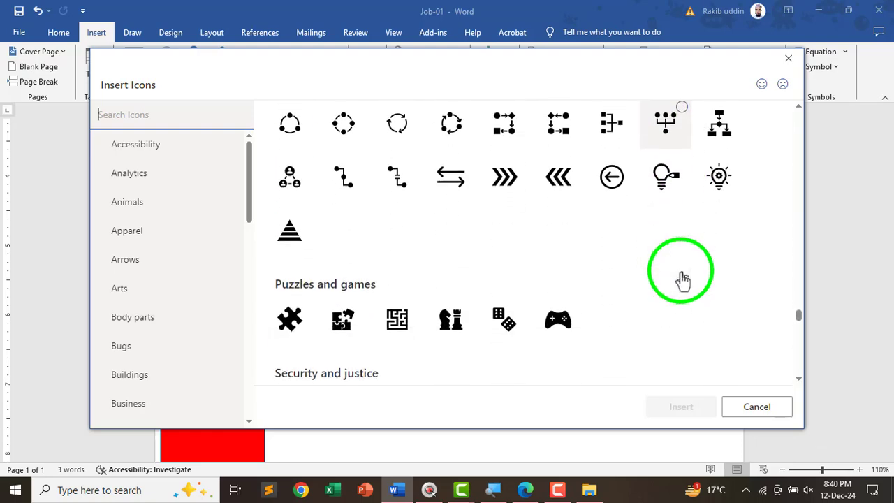
{"action": "scroll", "coordinate": [682, 279], "scroll_direction": "down", "scroll_amount": 8}
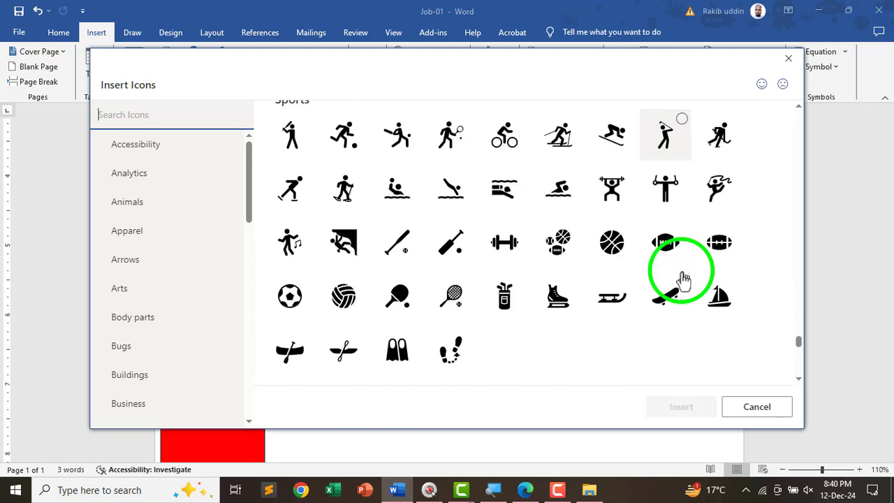
{"action": "scroll", "coordinate": [683, 279], "scroll_direction": "down", "scroll_amount": 10}
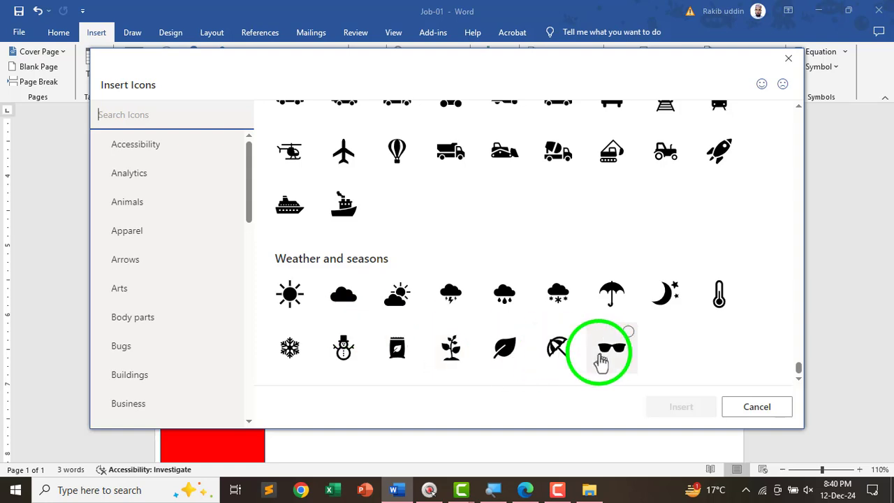
{"action": "scroll", "coordinate": [682, 343], "scroll_direction": "up", "scroll_amount": 1}
{"action": "scroll", "coordinate": [683, 343], "scroll_direction": "down", "scroll_amount": 1}
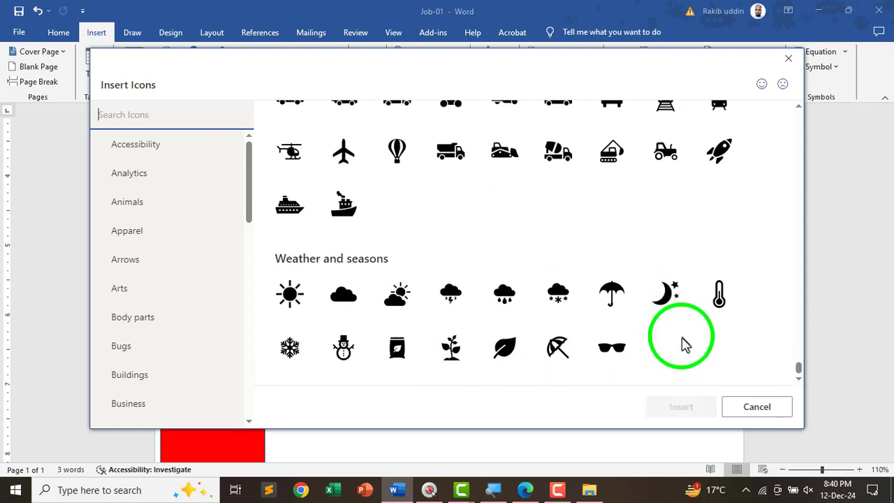
{"action": "scroll", "coordinate": [691, 343], "scroll_direction": "up", "scroll_amount": 4}
{"action": "scroll", "coordinate": [698, 344], "scroll_direction": "up", "scroll_amount": 6}
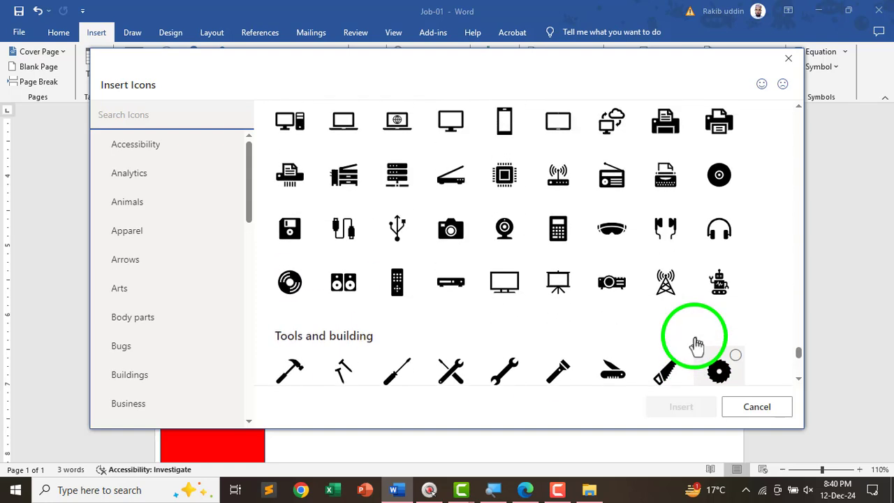
{"action": "scroll", "coordinate": [698, 343], "scroll_direction": "up", "scroll_amount": 8}
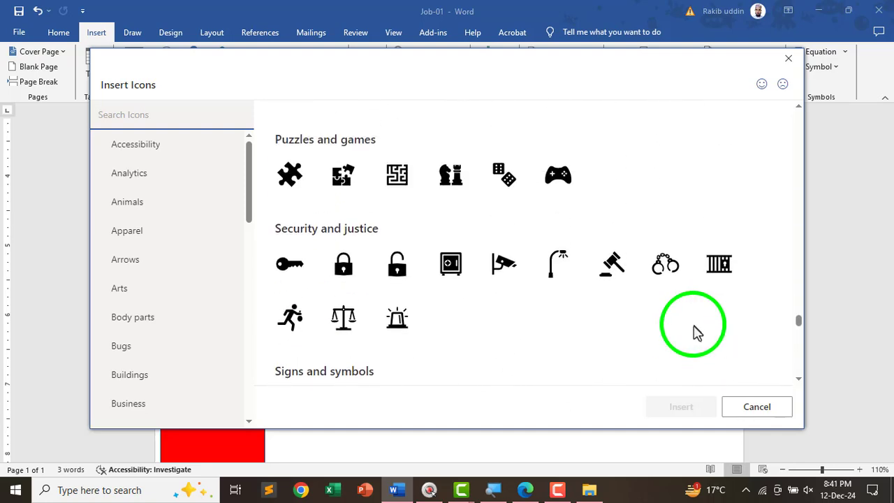
{"action": "scroll", "coordinate": [697, 332], "scroll_direction": "up", "scroll_amount": 6}
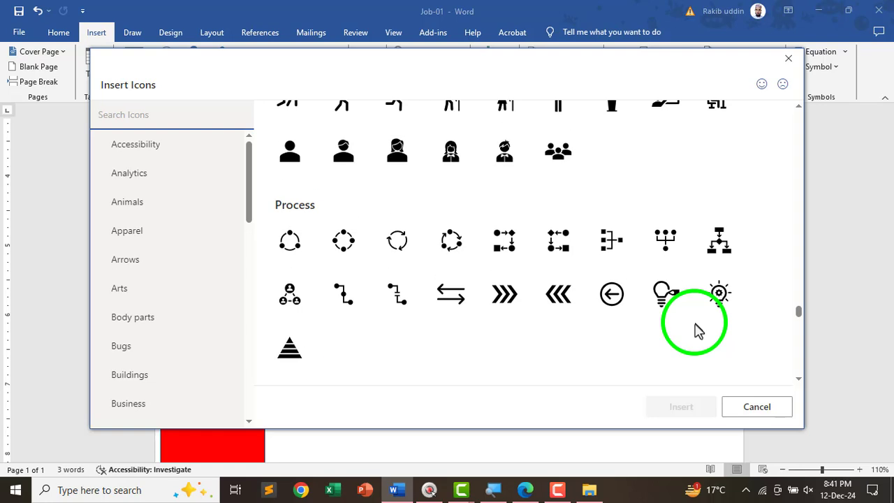
{"action": "scroll", "coordinate": [698, 332], "scroll_direction": "up", "scroll_amount": 8}
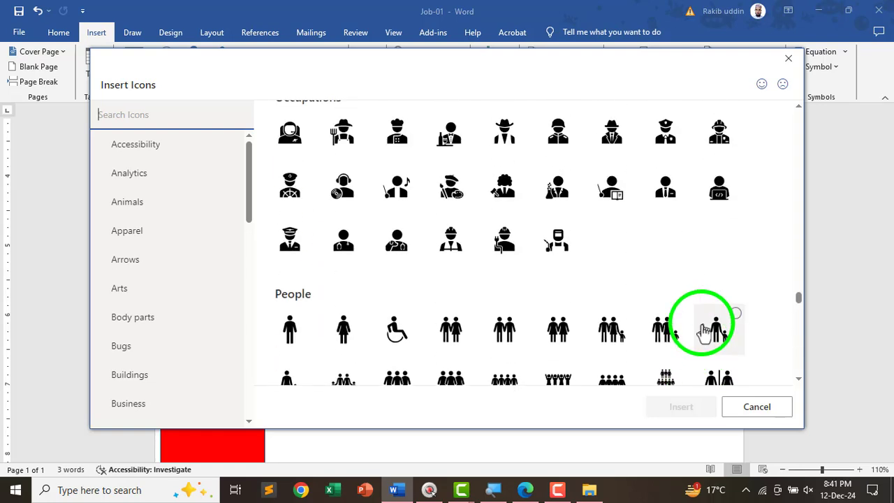
{"action": "scroll", "coordinate": [702, 328], "scroll_direction": "up", "scroll_amount": 8}
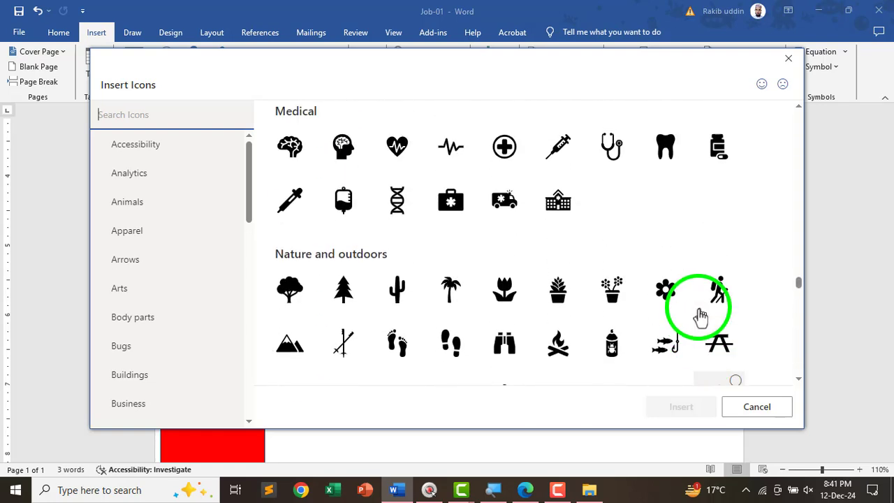
{"action": "scroll", "coordinate": [700, 317], "scroll_direction": "up", "scroll_amount": 2}
{"action": "scroll", "coordinate": [712, 310], "scroll_direction": "up", "scroll_amount": 4}
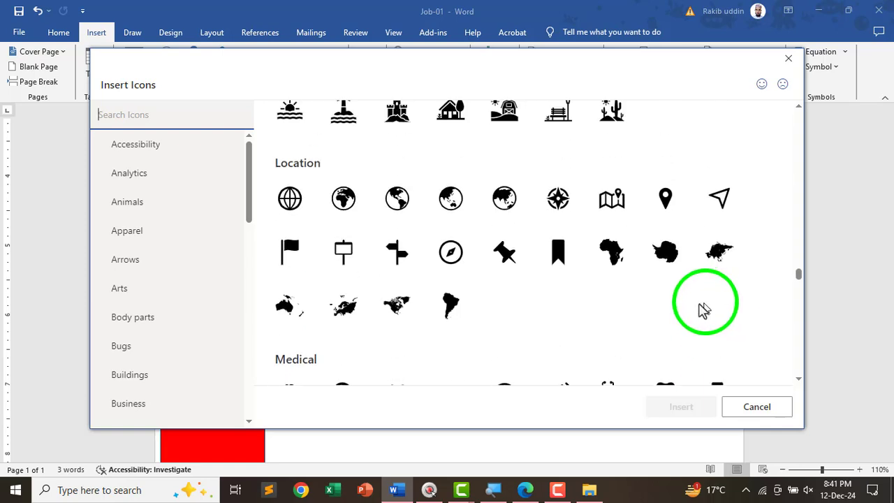
{"action": "scroll", "coordinate": [688, 311], "scroll_direction": "up", "scroll_amount": 5}
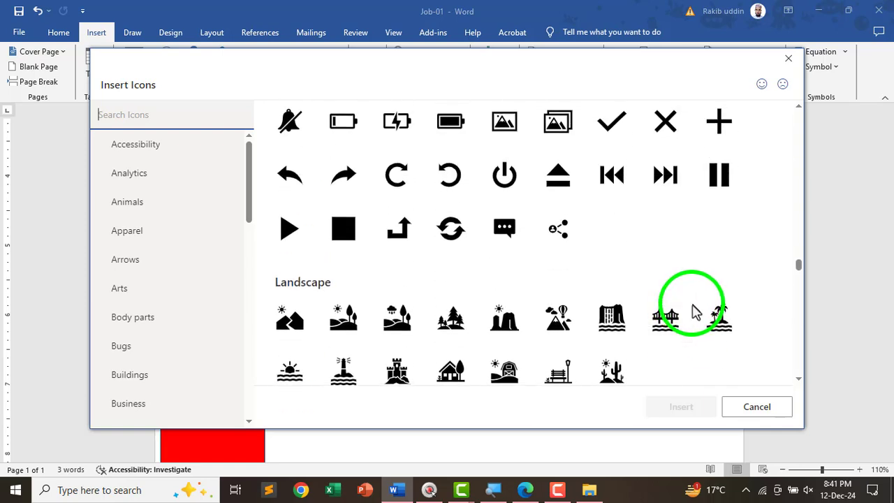
{"action": "scroll", "coordinate": [719, 283], "scroll_direction": "up", "scroll_amount": 3}
{"action": "scroll", "coordinate": [714, 293], "scroll_direction": "up", "scroll_amount": 8}
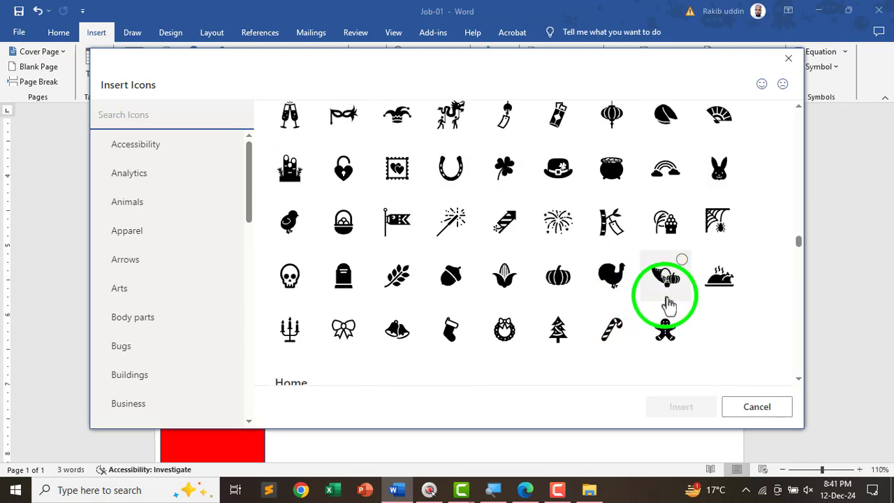
{"action": "scroll", "coordinate": [677, 305], "scroll_direction": "up", "scroll_amount": 8}
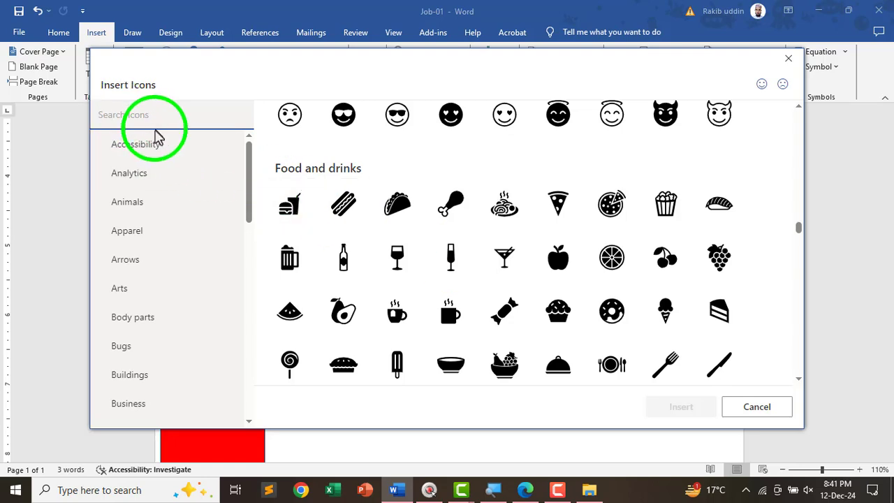
- Search icons for 'pro' and insert the lightbulb-with-gear icon
{"action": "type", "text": "p"}
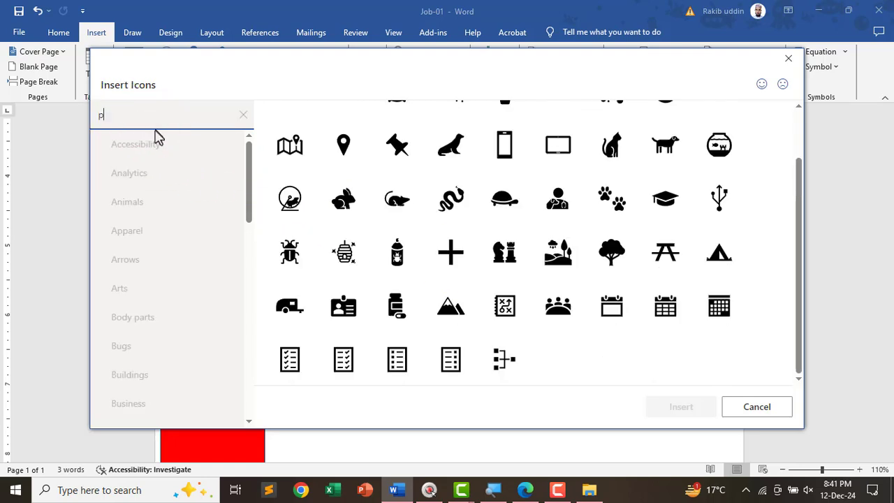
{"action": "type", "text": "ro"}
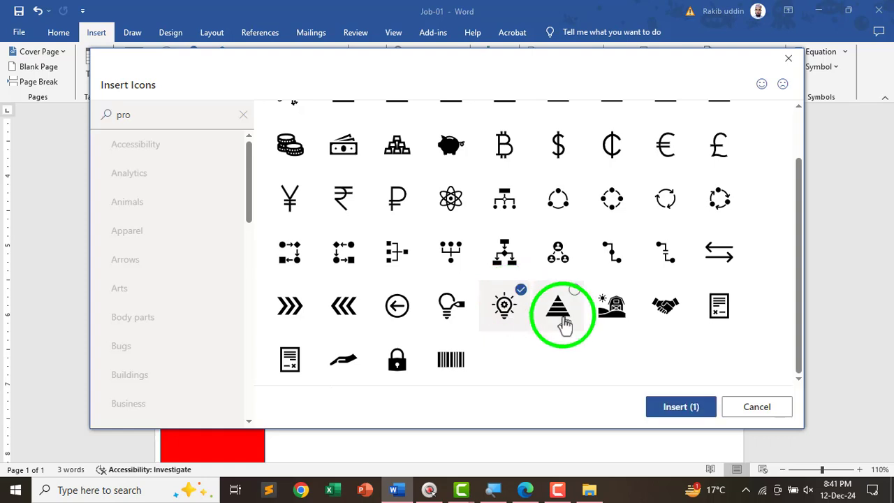
{"action": "left_click", "coordinate": [677, 408]}
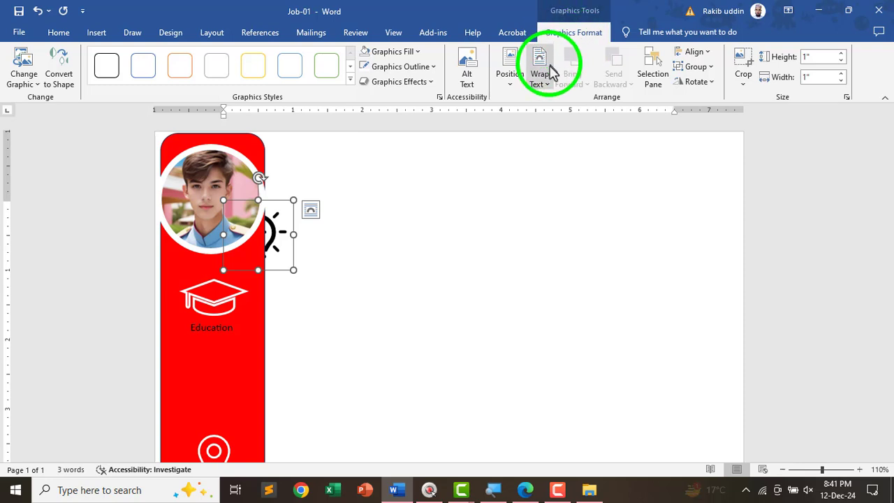
- Set the lightbulb icon to In Front of Text and position it above Skills on the red bar
{"action": "left_click", "coordinate": [550, 71]}
{"action": "left_click", "coordinate": [544, 193]}
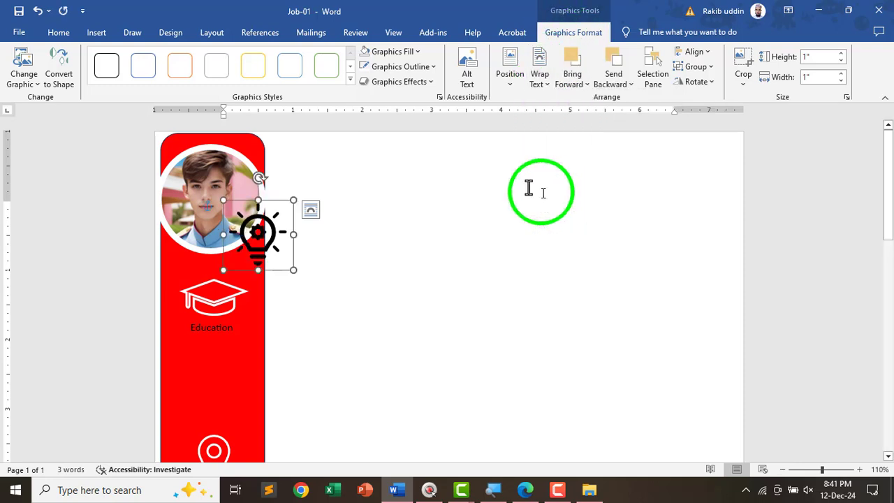
{"action": "left_click_drag", "start_coordinate": [279, 233], "coordinate": [216, 356]}
{"action": "scroll", "coordinate": [217, 356], "scroll_direction": "down", "scroll_amount": 1}
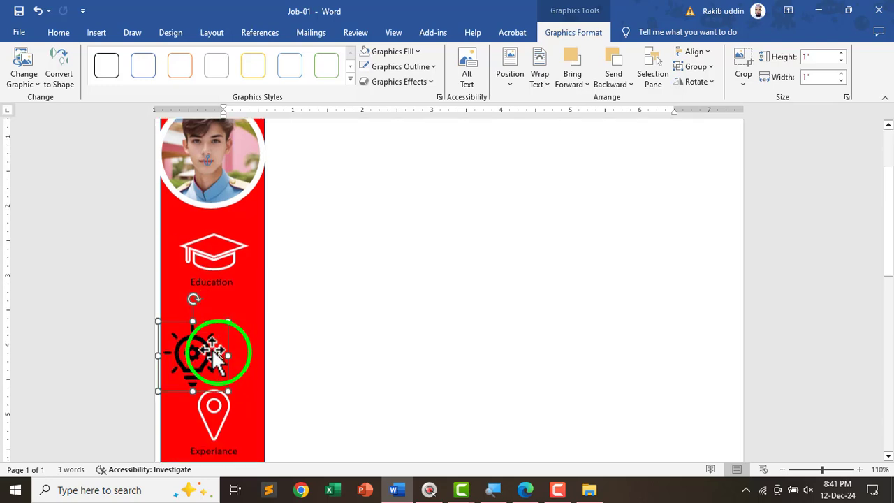
{"action": "scroll", "coordinate": [209, 328], "scroll_direction": "down", "scroll_amount": 2}
{"action": "left_click_drag", "start_coordinate": [203, 279], "coordinate": [226, 399]}
{"action": "scroll", "coordinate": [220, 349], "scroll_direction": "down", "scroll_amount": 3}
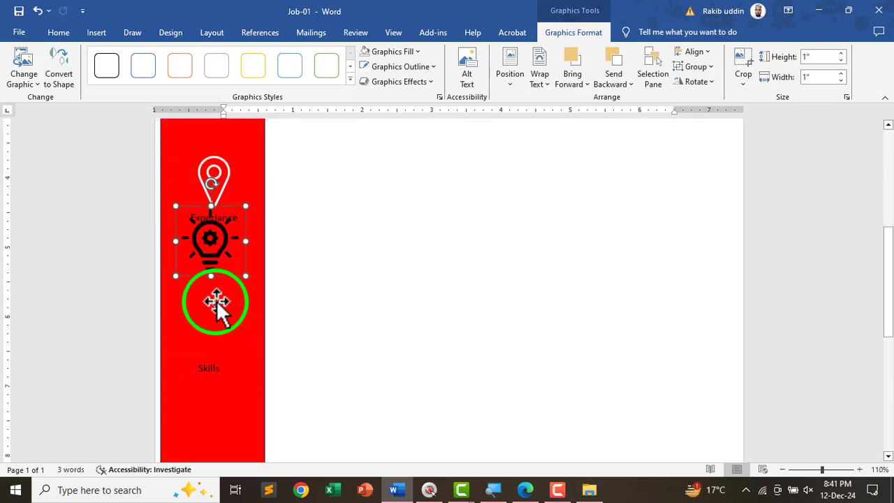
{"action": "left_click_drag", "start_coordinate": [219, 285], "coordinate": [225, 315]}
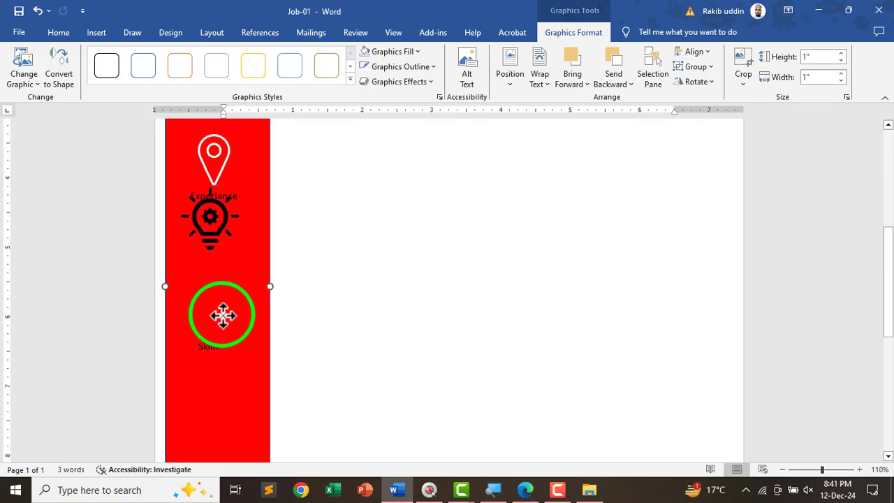
{"action": "left_click", "coordinate": [309, 314]}
{"action": "left_click_drag", "start_coordinate": [202, 235], "coordinate": [204, 315]}
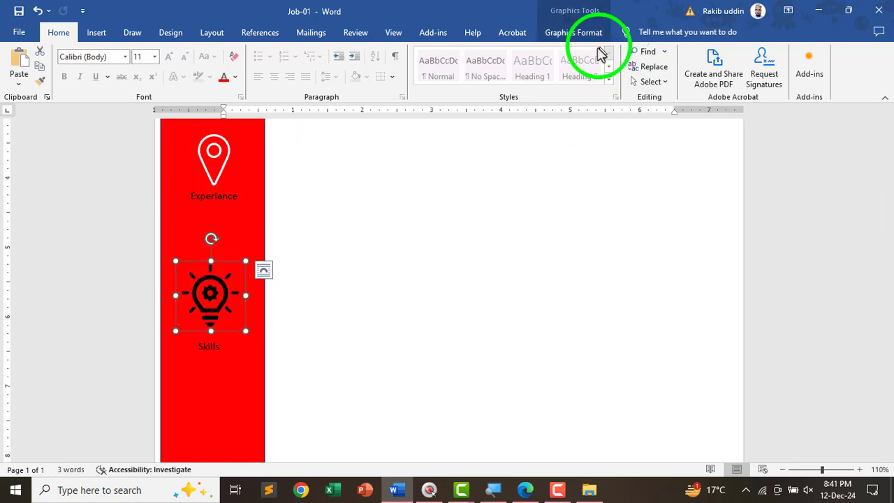
- Remove the lightbulb icon's fill and give it a white 1½ pt outline
{"action": "left_click", "coordinate": [576, 35]}
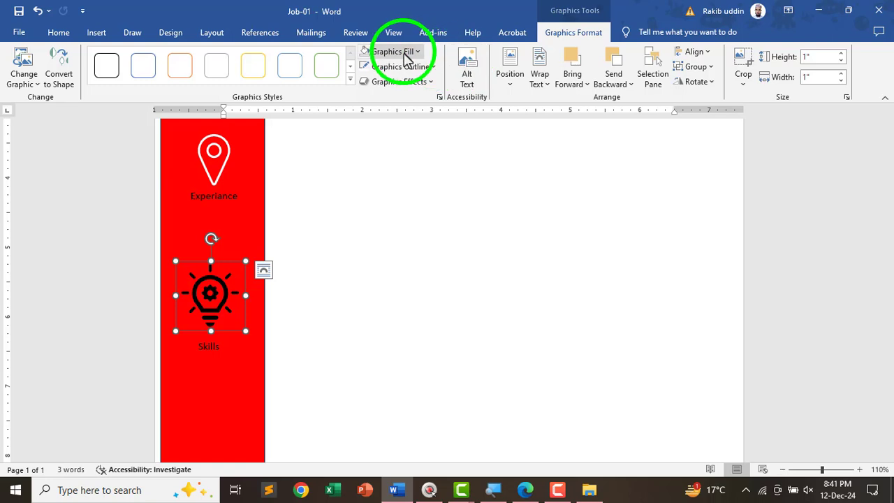
{"action": "left_click", "coordinate": [404, 56]}
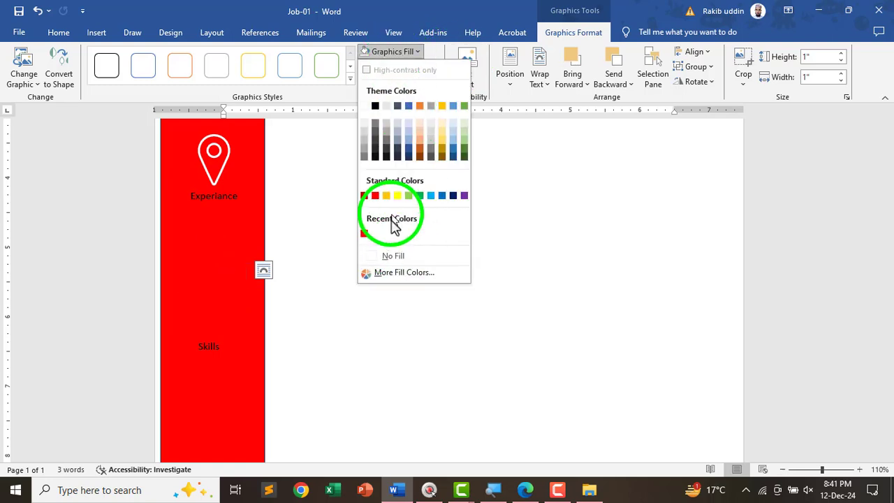
{"action": "left_click", "coordinate": [393, 256]}
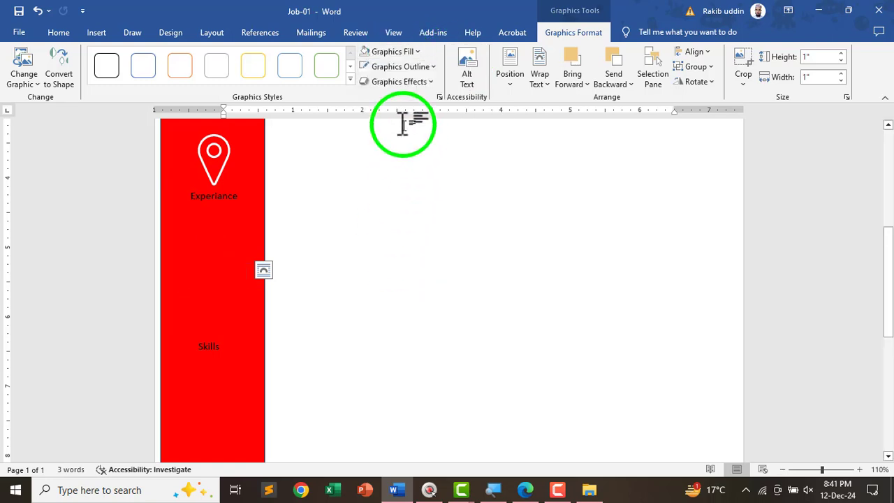
{"action": "left_click", "coordinate": [384, 70]}
{"action": "left_click", "coordinate": [373, 119]}
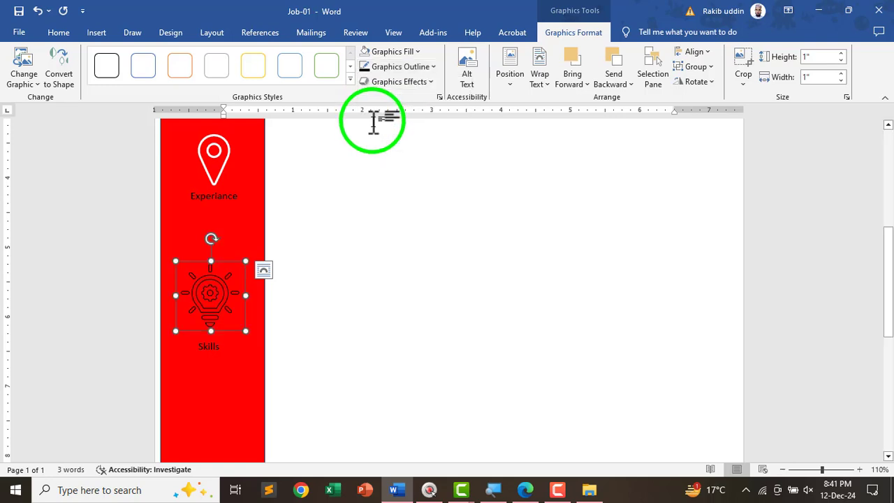
{"action": "left_click", "coordinate": [382, 68]}
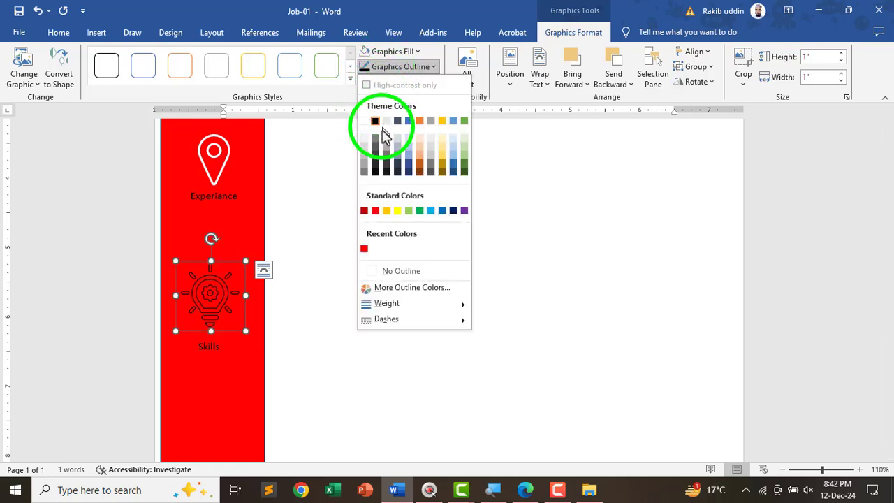
{"action": "left_click", "coordinate": [363, 120]}
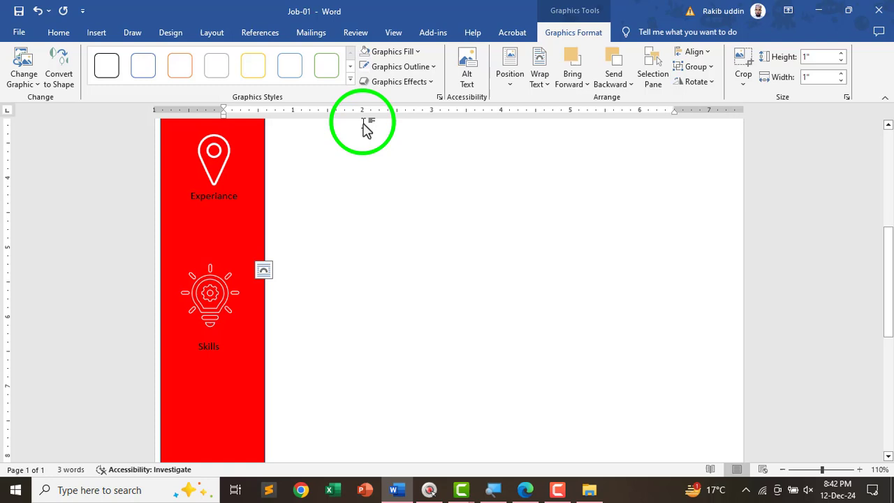
{"action": "left_click", "coordinate": [389, 69]}
{"action": "mouse_move", "coordinate": [391, 305]}
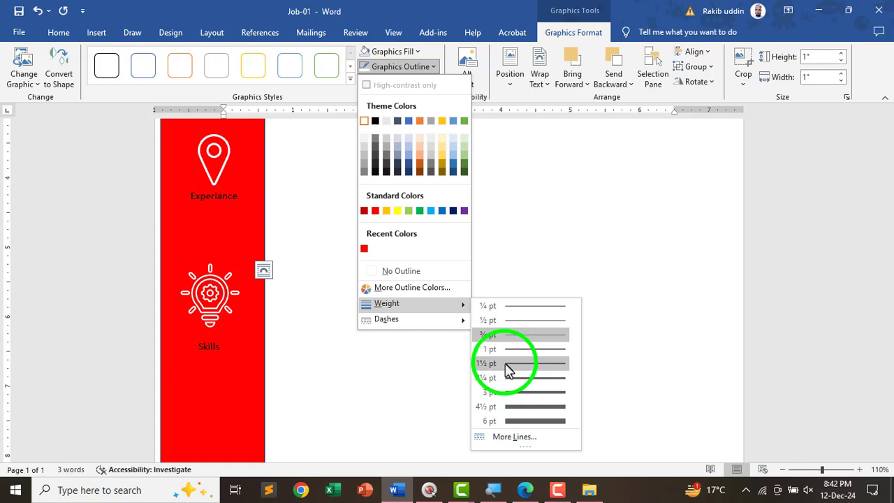
{"action": "left_click", "coordinate": [508, 363]}
{"action": "scroll", "coordinate": [565, 325], "scroll_direction": "up", "scroll_amount": 4}
{"action": "left_click", "coordinate": [507, 316]}
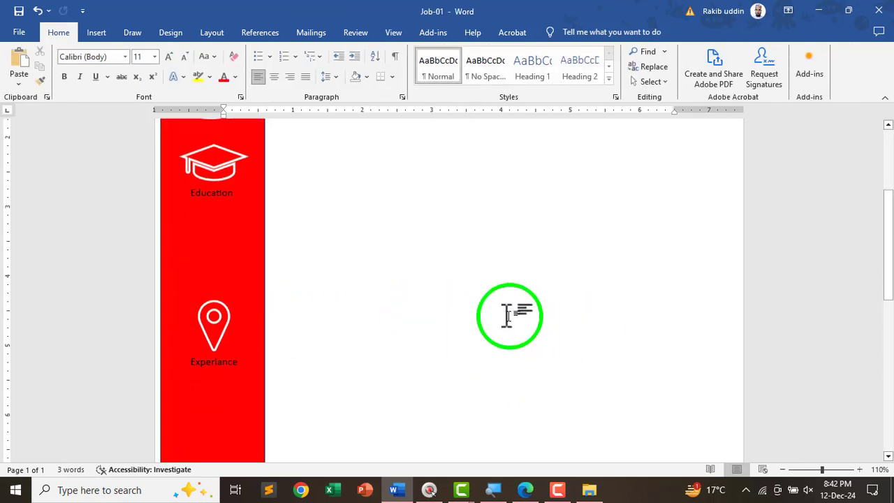
{"action": "scroll", "coordinate": [339, 301], "scroll_direction": "down", "scroll_amount": 3}
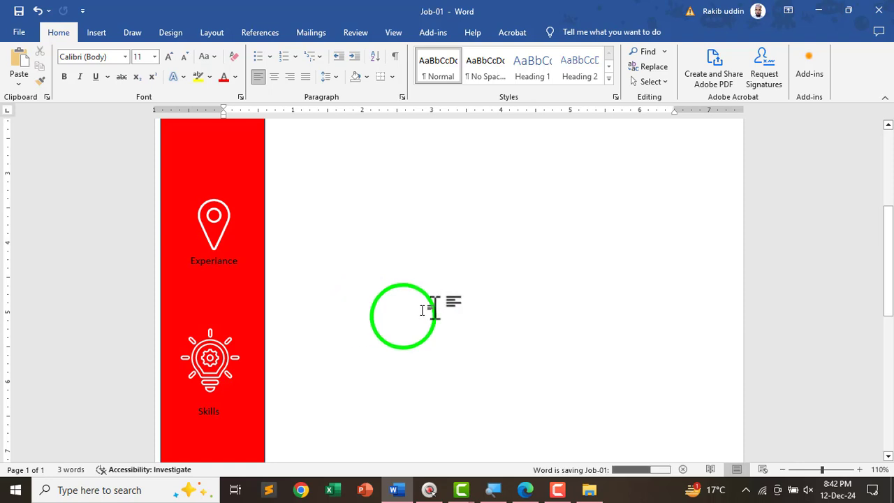
- In the reference PDF, erase the ink circles around Experience and Skills
{"action": "key", "text": "alt+Tab"}
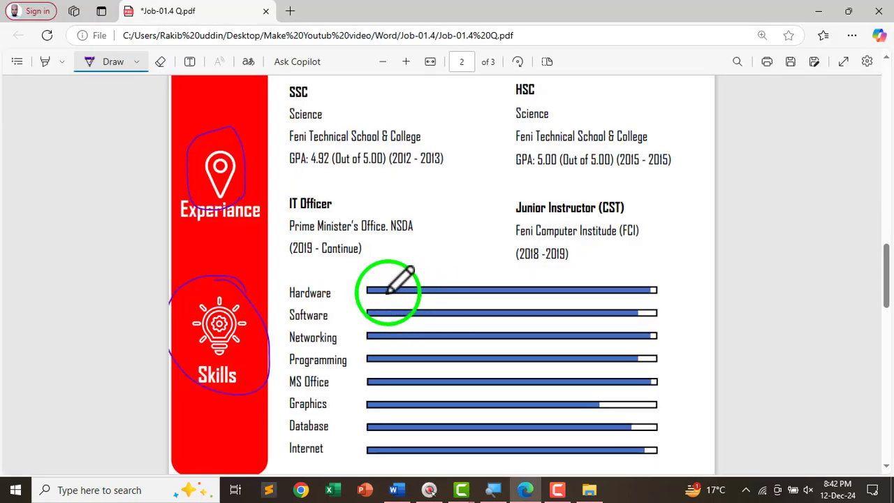
{"action": "left_click", "coordinate": [160, 61]}
{"action": "left_click_drag", "start_coordinate": [188, 168], "coordinate": [222, 320]}
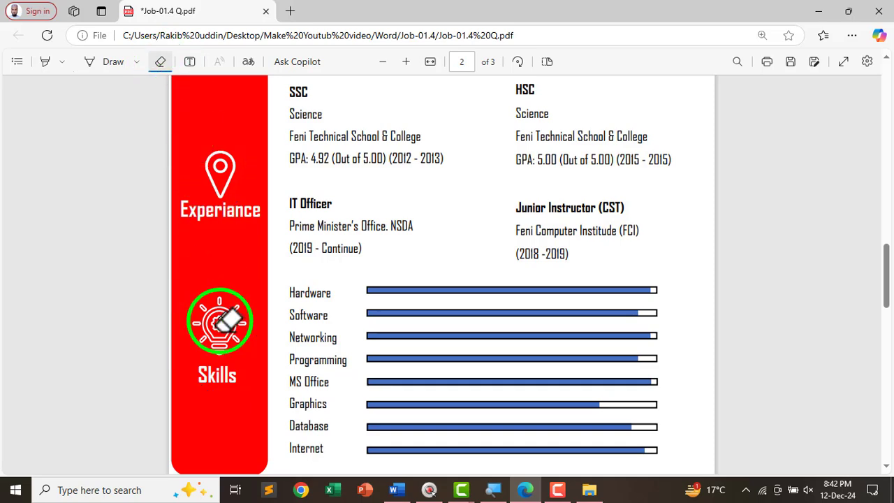
{"action": "left_click", "coordinate": [110, 61]}
- Underline the Title Size 24 White & Bold rule on page 1, then return to Word
{"action": "scroll", "coordinate": [319, 270], "scroll_direction": "up", "scroll_amount": 10}
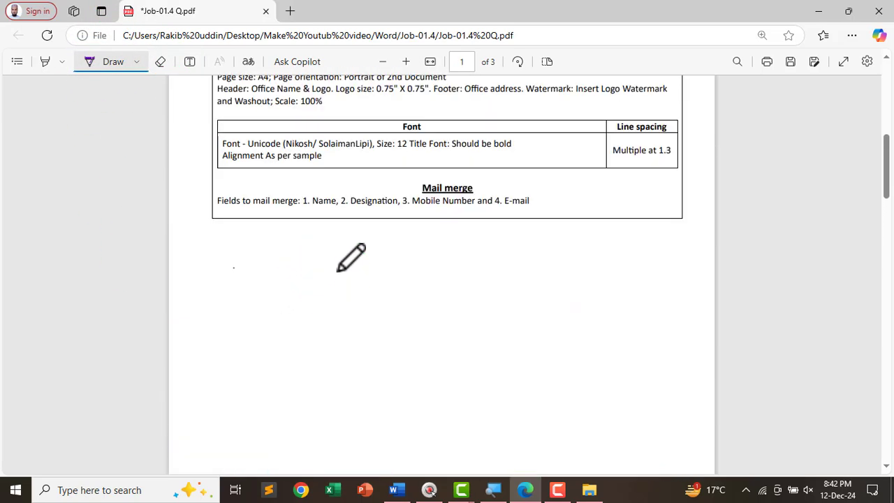
{"action": "scroll", "coordinate": [349, 237], "scroll_direction": "up", "scroll_amount": 5}
{"action": "scroll", "coordinate": [377, 280], "scroll_direction": "up", "scroll_amount": 3}
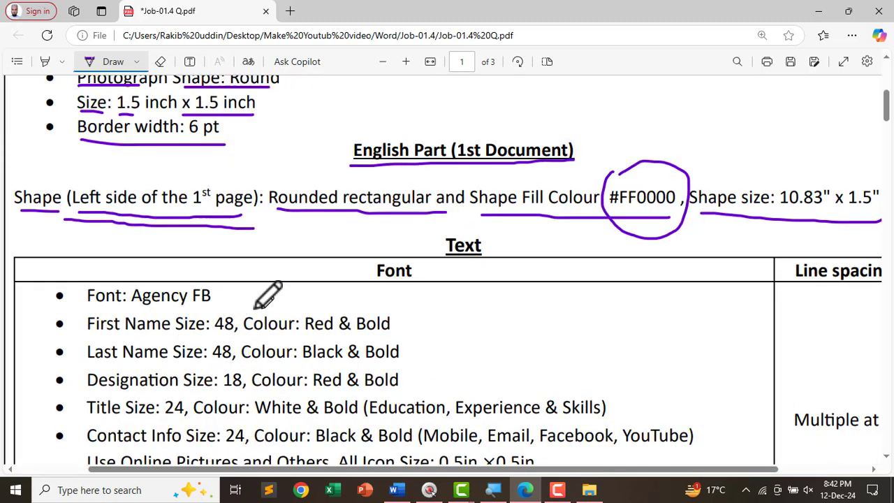
{"action": "scroll", "coordinate": [198, 308], "scroll_direction": "down", "scroll_amount": 2}
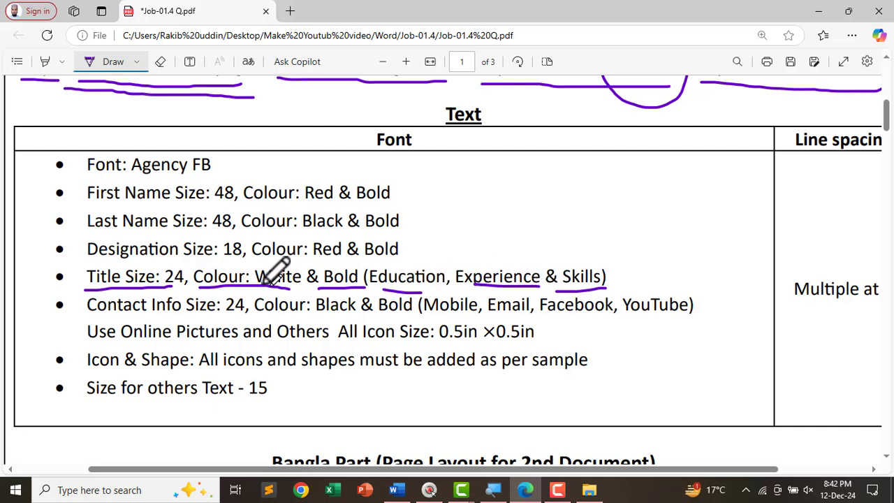
{"action": "key", "text": "alt+Tab"}
{"action": "scroll", "coordinate": [202, 275], "scroll_direction": "up", "scroll_amount": 5}
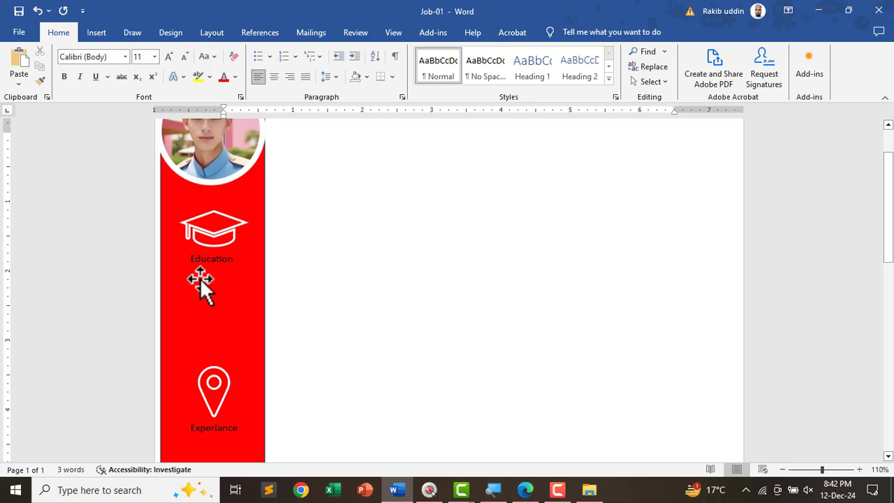
- Make the Education label white, 24 pt and bold, centred under the cap icon
{"action": "scroll", "coordinate": [199, 278], "scroll_direction": "up", "scroll_amount": 2, "text": "ctrl"}
{"action": "left_click", "coordinate": [173, 280]}
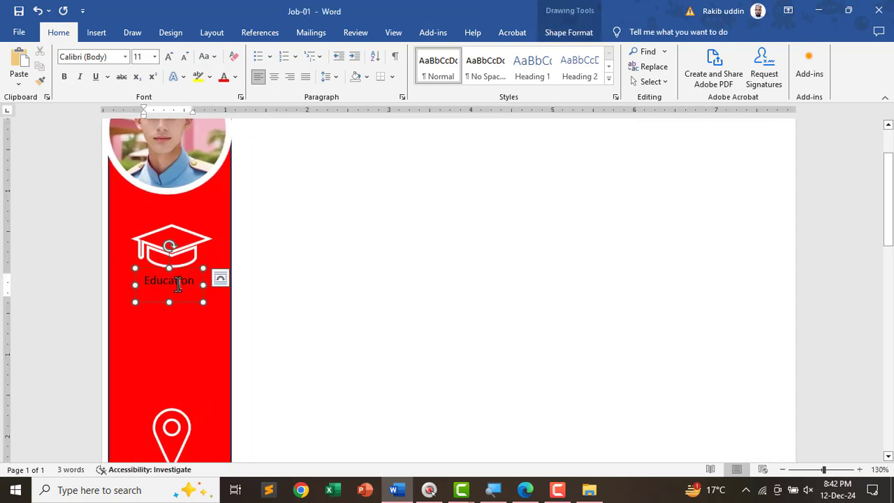
{"action": "double_click", "coordinate": [178, 282]}
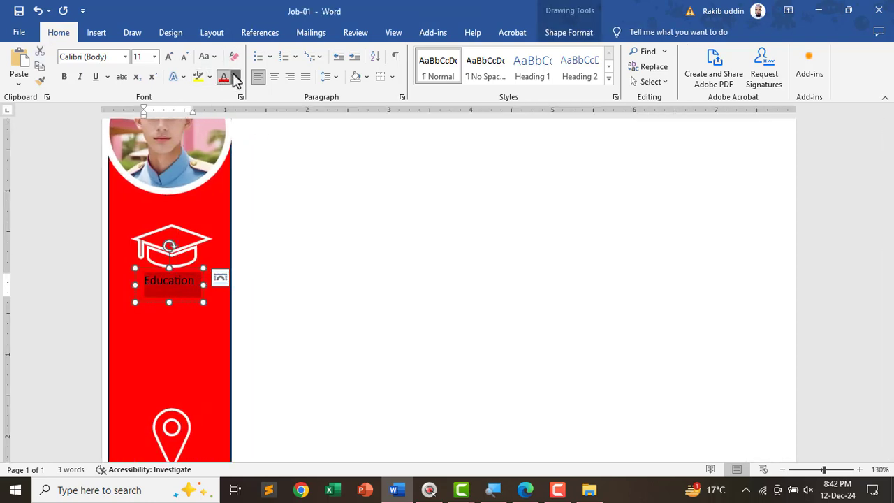
{"action": "left_click", "coordinate": [235, 78]}
{"action": "left_click", "coordinate": [234, 153]}
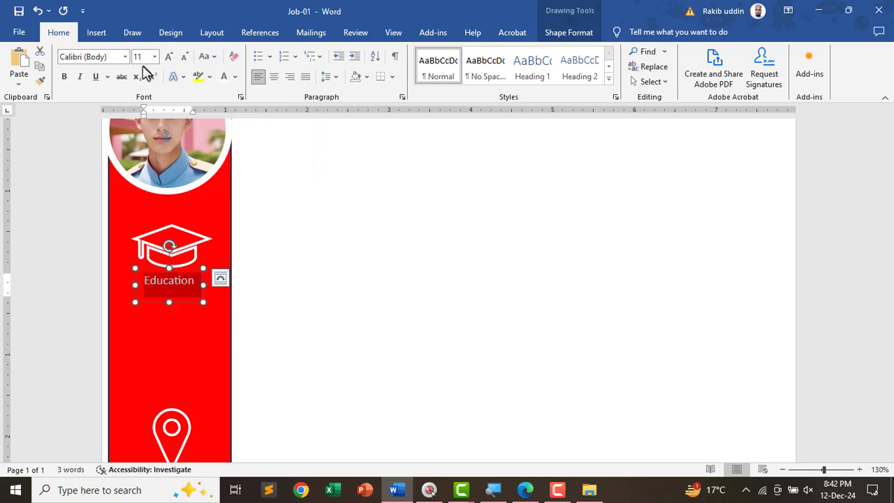
{"action": "key", "text": "Return"}
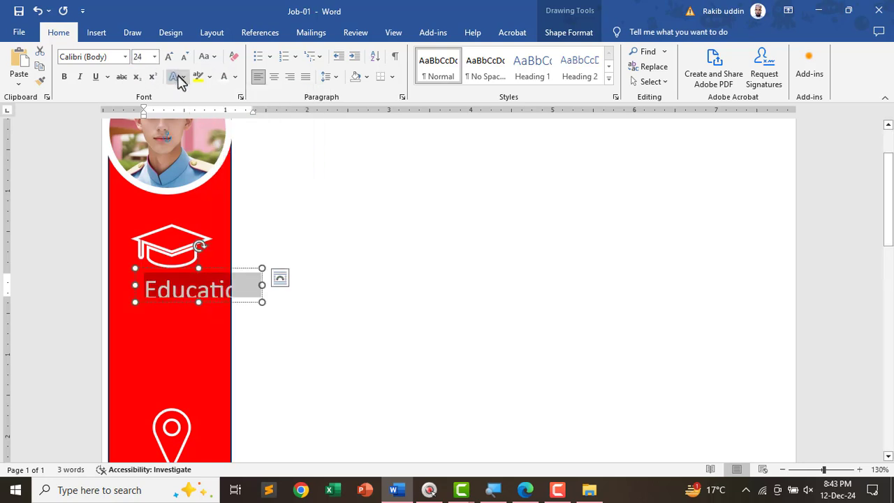
{"action": "left_click", "coordinate": [64, 77]}
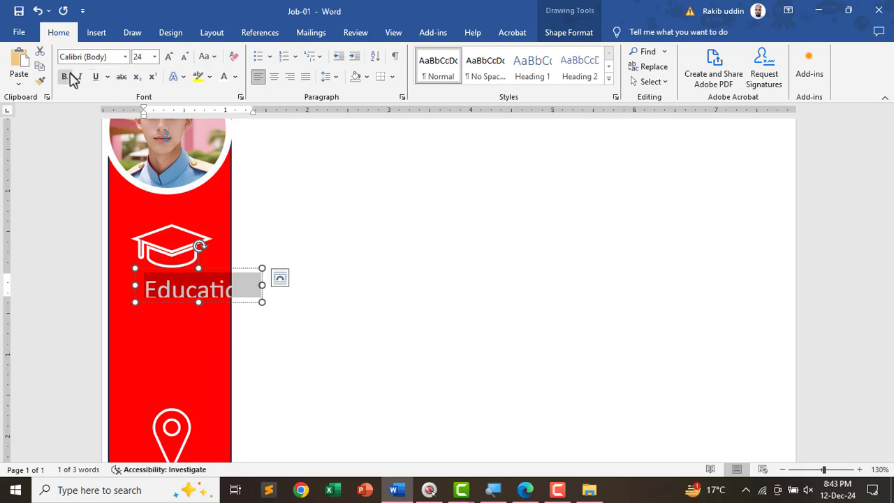
{"action": "left_click_drag", "start_coordinate": [237, 267], "coordinate": [210, 260]}
- Format the Experiance label as white, 24 pt bold text
{"action": "scroll", "coordinate": [176, 314], "scroll_direction": "down", "scroll_amount": 4}
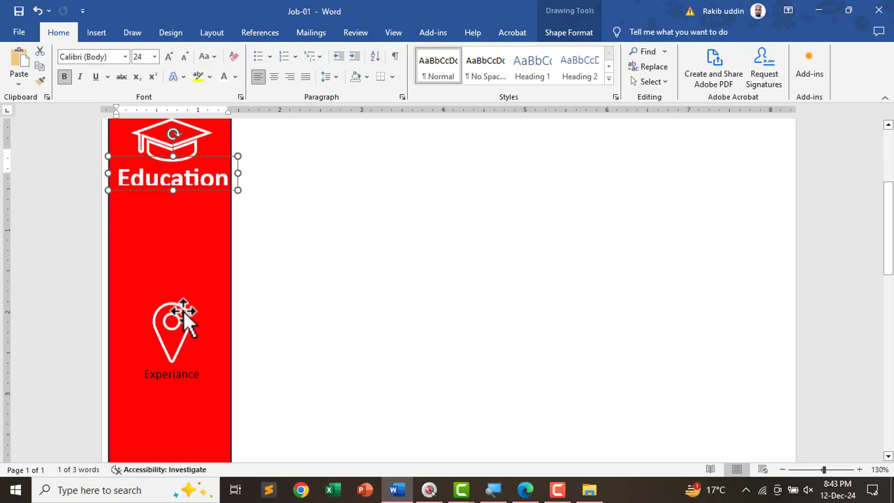
{"action": "double_click", "coordinate": [176, 326]}
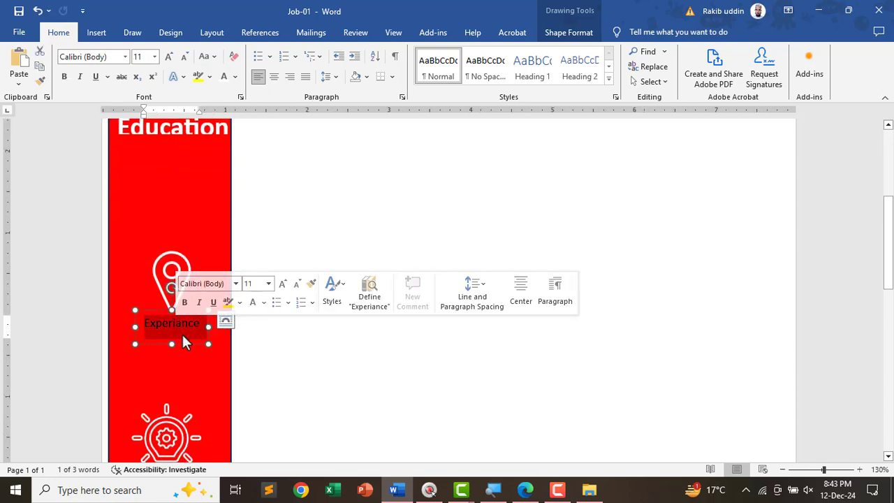
{"action": "left_click", "coordinate": [223, 78]}
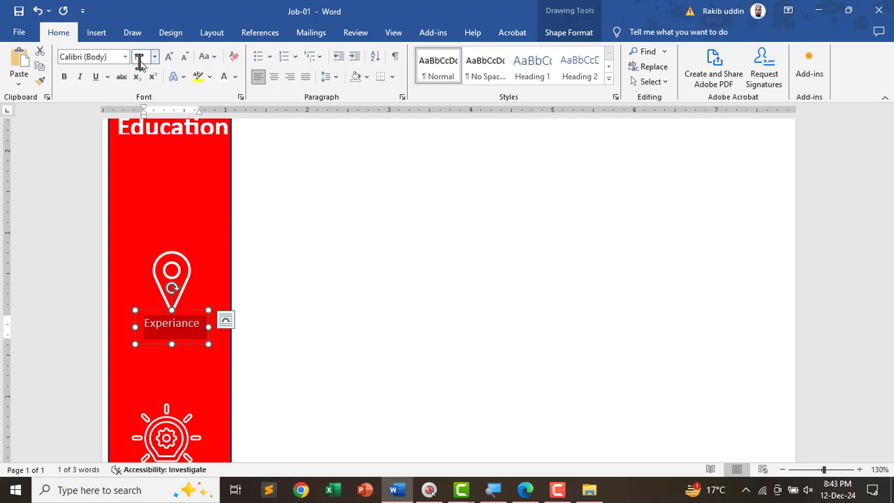
{"action": "key", "text": "Return"}
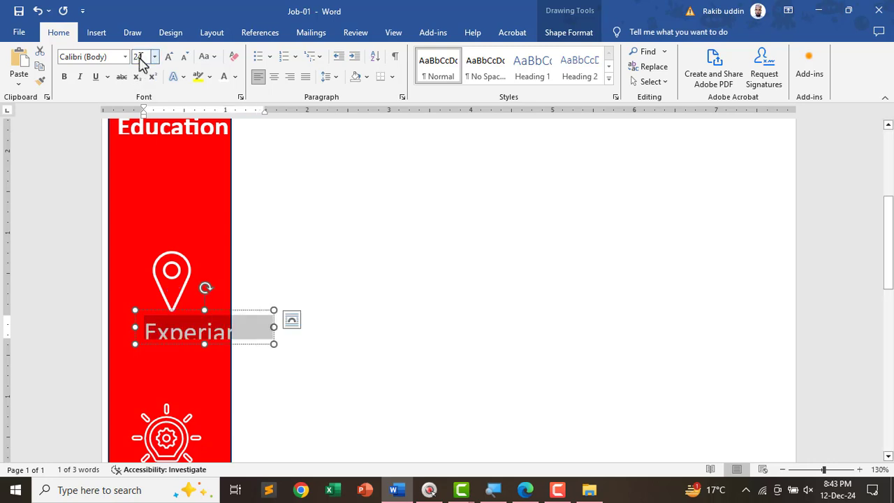
{"action": "left_click", "coordinate": [64, 79]}
- Move the Experiance label onto the red bar, enlarging its box so the text isn't clipped
{"action": "left_click", "coordinate": [235, 312]}
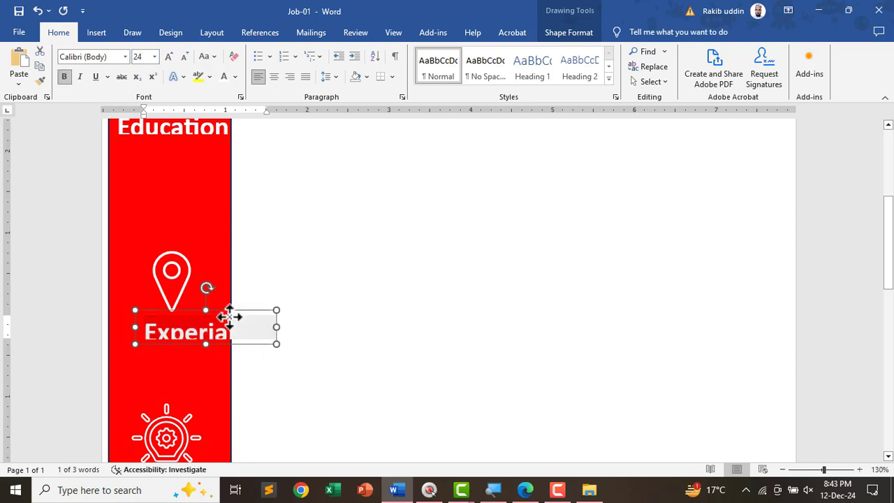
{"action": "left_click_drag", "start_coordinate": [235, 312], "coordinate": [207, 320]}
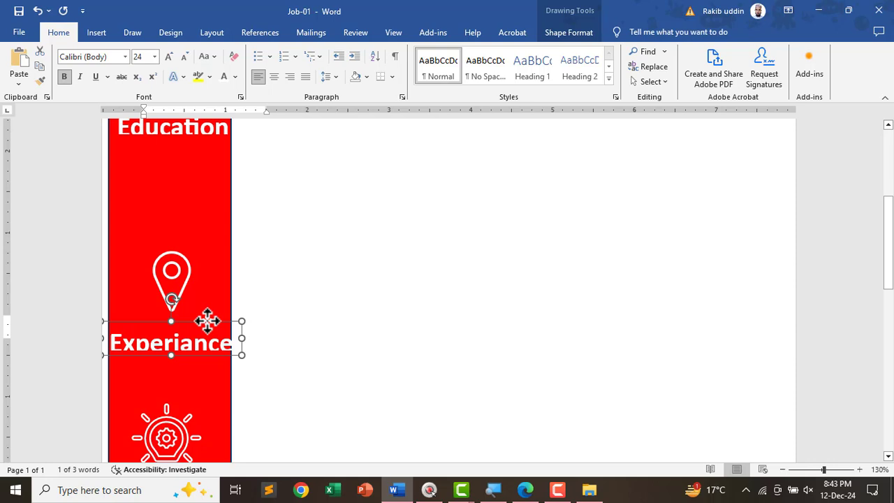
{"action": "left_click_drag", "start_coordinate": [207, 320], "coordinate": [249, 340]}
{"action": "left_click_drag", "start_coordinate": [175, 354], "coordinate": [175, 363]}
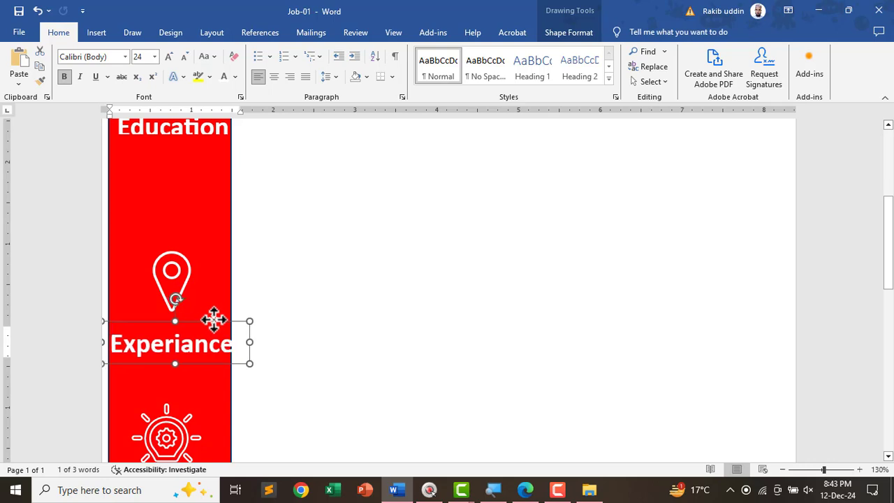
{"action": "left_click_drag", "start_coordinate": [210, 319], "coordinate": [207, 314]}
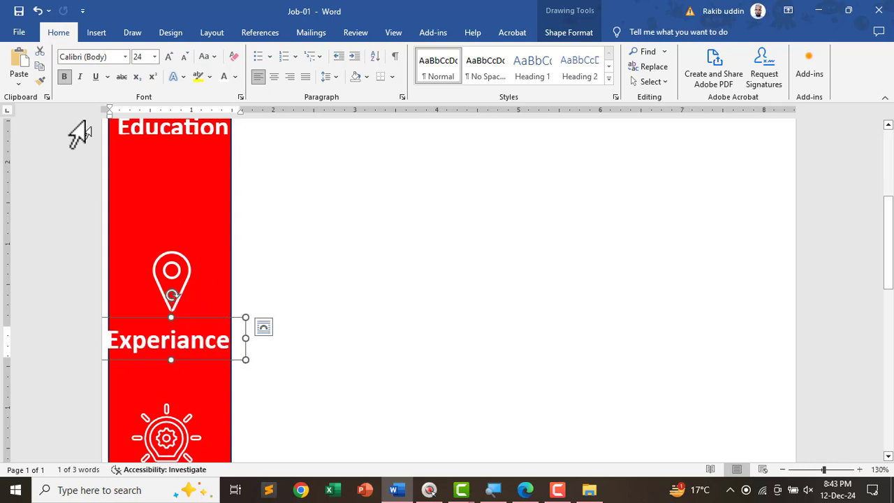
{"action": "left_click", "coordinate": [64, 77]}
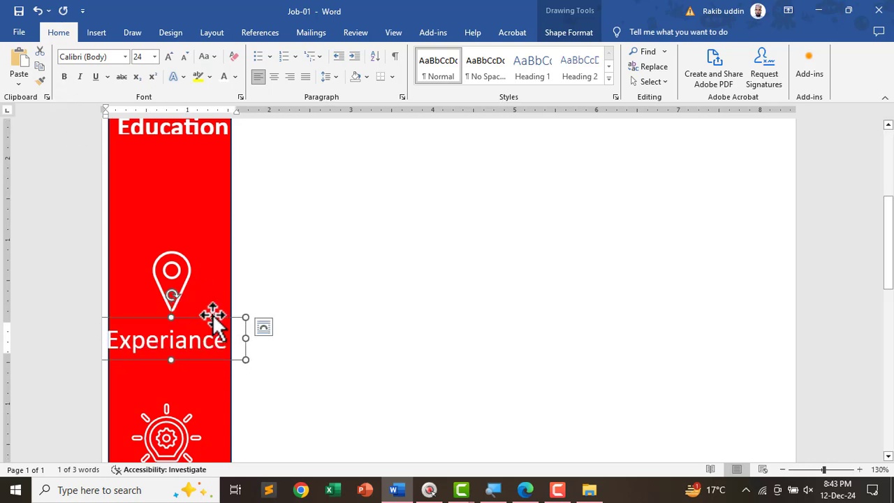
{"action": "left_click_drag", "start_coordinate": [215, 313], "coordinate": [218, 311]}
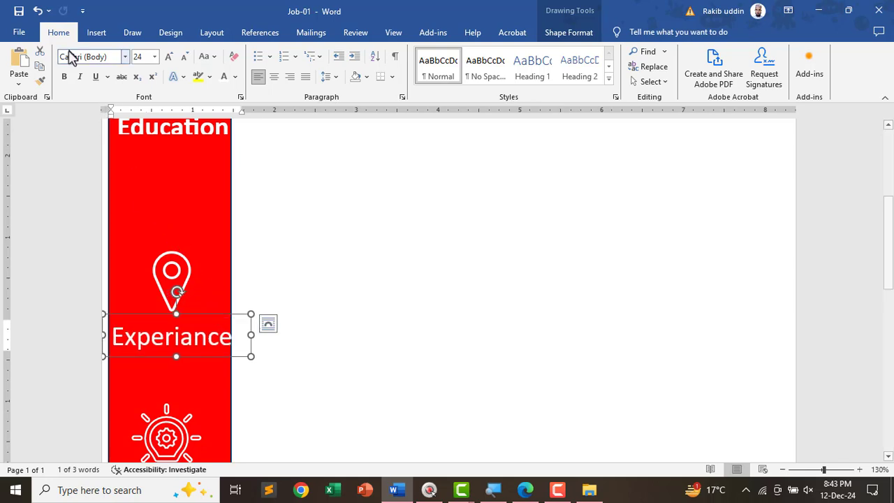
{"action": "left_click", "coordinate": [65, 77]}
- Make the Skills label 24 pt bold white and centre it under its icon
{"action": "scroll", "coordinate": [200, 343], "scroll_direction": "down", "scroll_amount": 4}
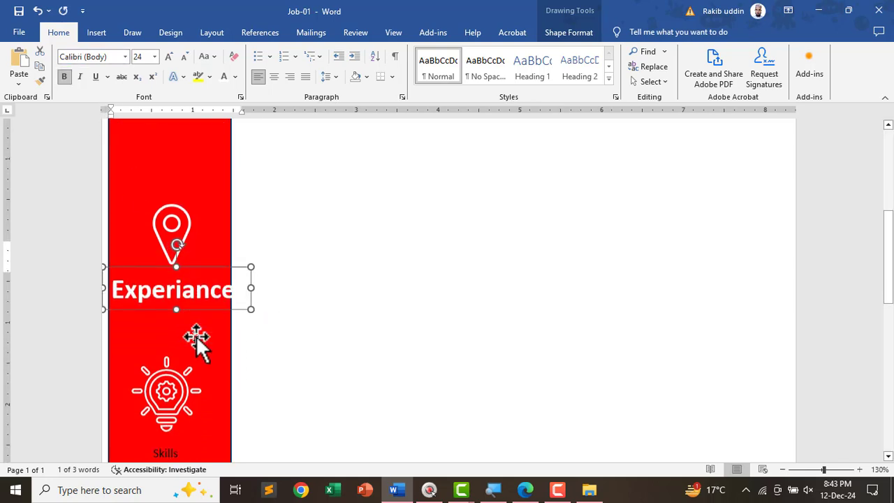
{"action": "double_click", "coordinate": [168, 387]}
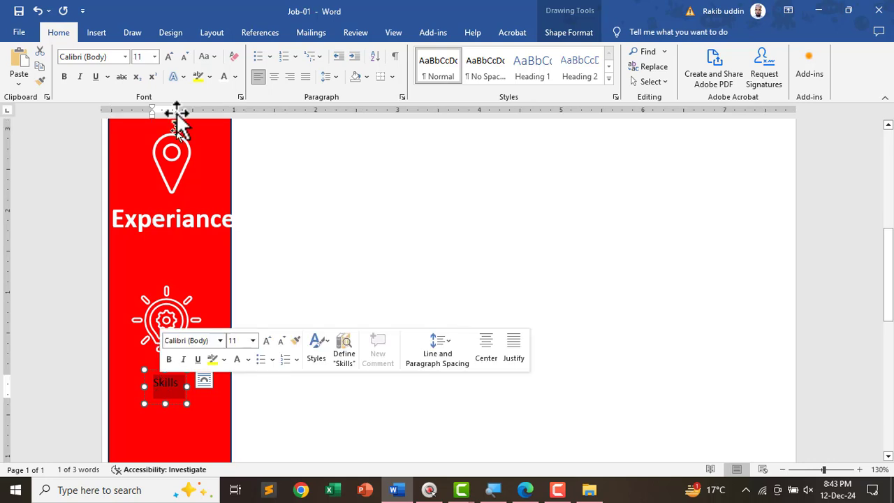
{"action": "left_click", "coordinate": [147, 57]}
{"action": "type", "text": "24"}
{"action": "key", "text": "Return"}
{"action": "left_click", "coordinate": [64, 77]}
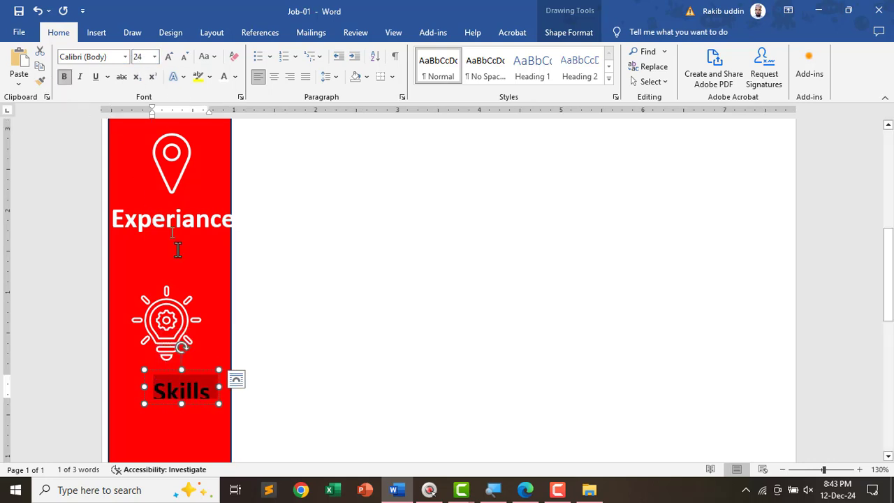
{"action": "left_click", "coordinate": [225, 79]}
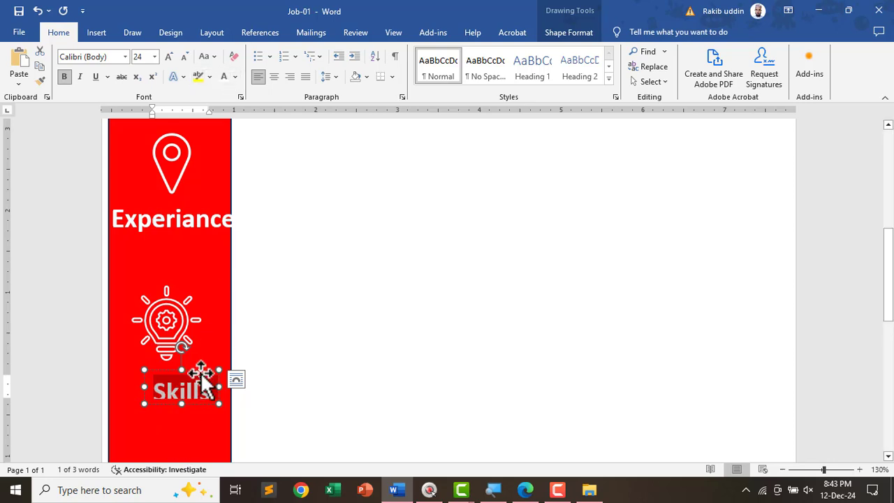
{"action": "left_click_drag", "start_coordinate": [200, 368], "coordinate": [182, 364]}
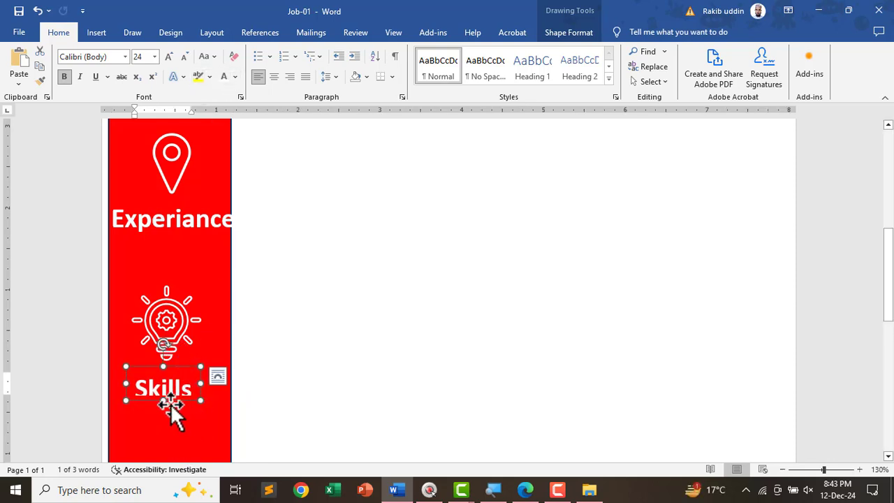
{"action": "left_click_drag", "start_coordinate": [164, 401], "coordinate": [164, 406]}
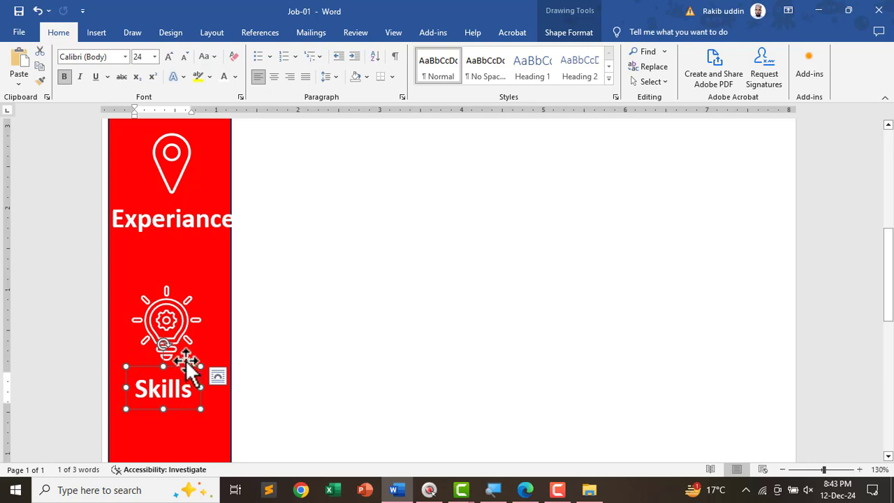
{"action": "left_click_drag", "start_coordinate": [184, 365], "coordinate": [188, 366]}
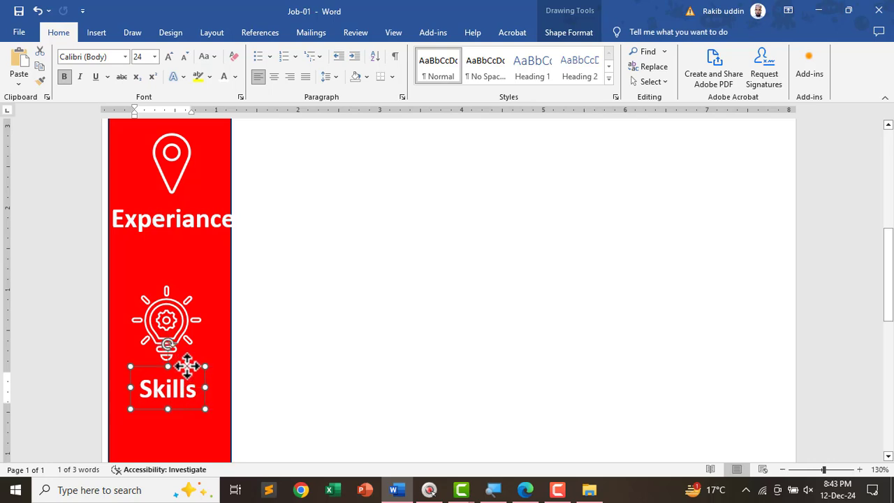
- Check the Education and Experiance labels' alignment against each other
{"action": "left_click", "coordinate": [423, 321]}
{"action": "scroll", "coordinate": [425, 325], "scroll_direction": "up", "scroll_amount": 5}
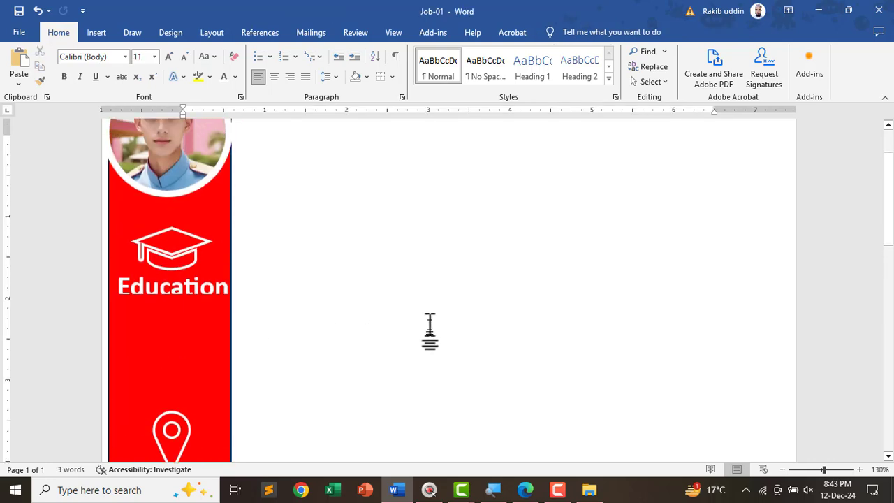
{"action": "left_click", "coordinate": [189, 297]}
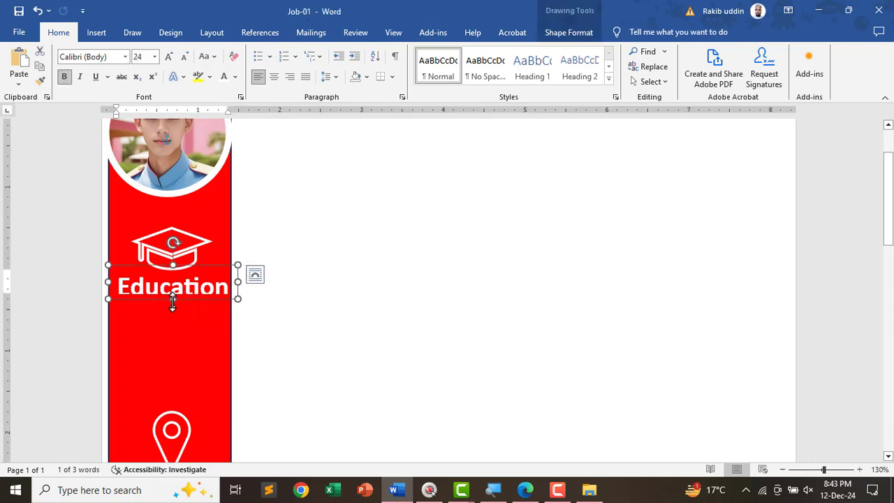
{"action": "scroll", "coordinate": [309, 375], "scroll_direction": "down", "scroll_amount": 4}
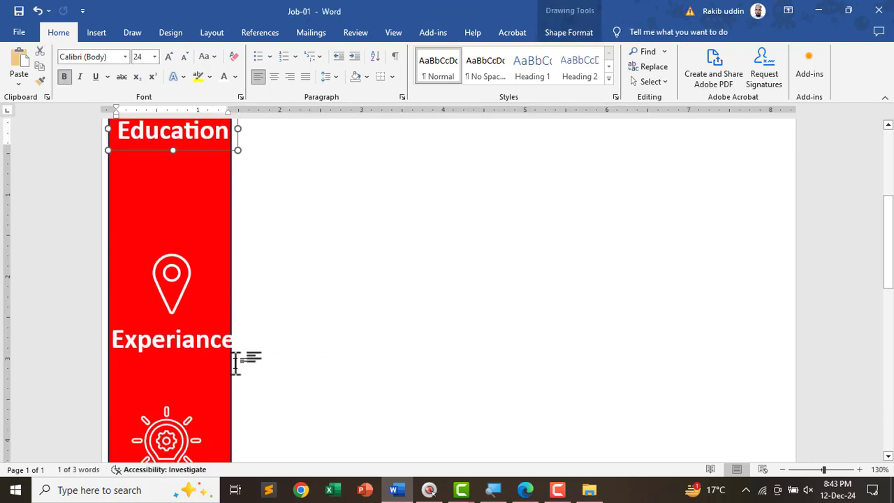
{"action": "left_click", "coordinate": [210, 343]}
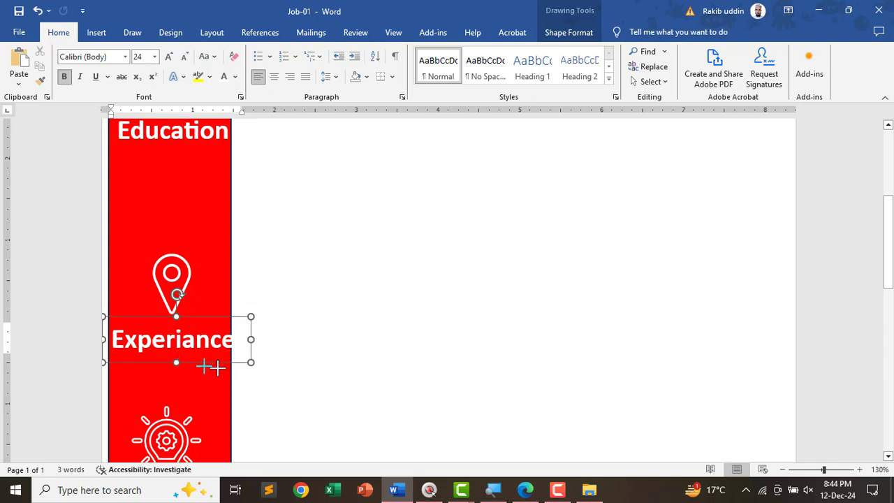
{"action": "left_click", "coordinate": [300, 364]}
{"action": "scroll", "coordinate": [319, 365], "scroll_direction": "up", "scroll_amount": 3}
{"action": "scroll", "coordinate": [395, 352], "scroll_direction": "down", "scroll_amount": 7}
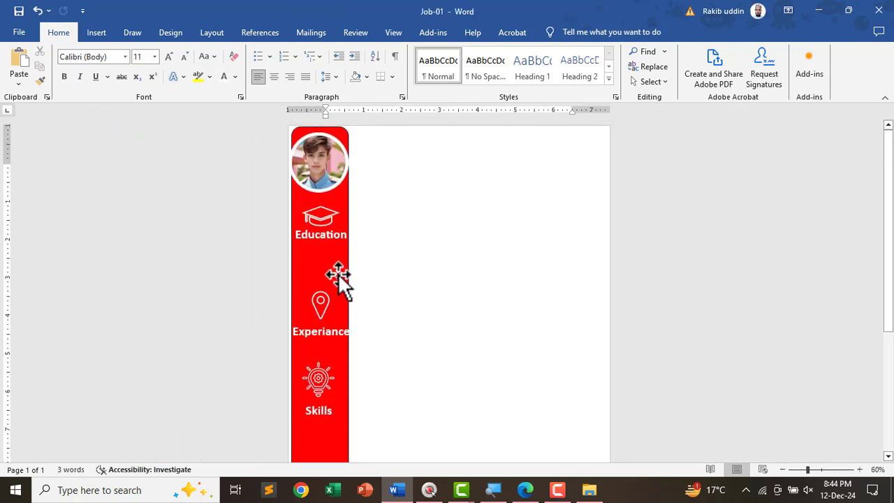
- In the reference CV PDF in Edge, turn off pen drawing
{"action": "key", "text": "alt+Tab"}
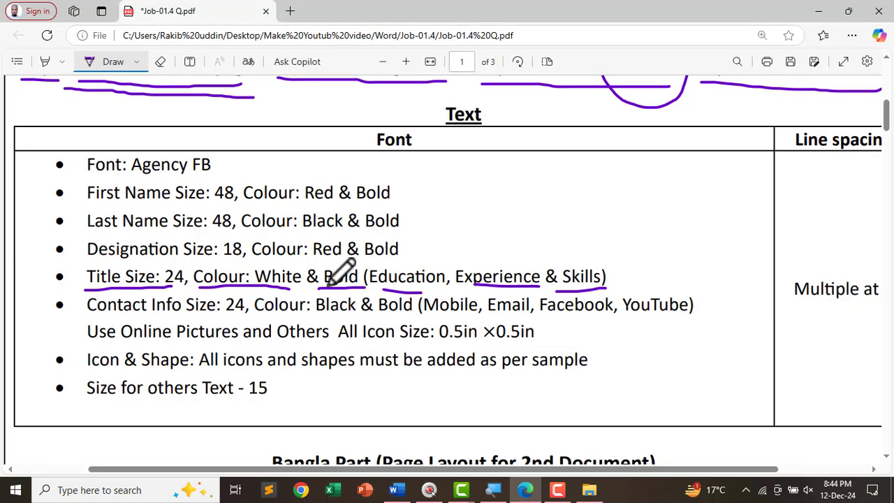
{"action": "scroll", "coordinate": [326, 286], "scroll_direction": "down", "scroll_amount": 10}
{"action": "scroll", "coordinate": [322, 281], "scroll_direction": "down", "scroll_amount": 3}
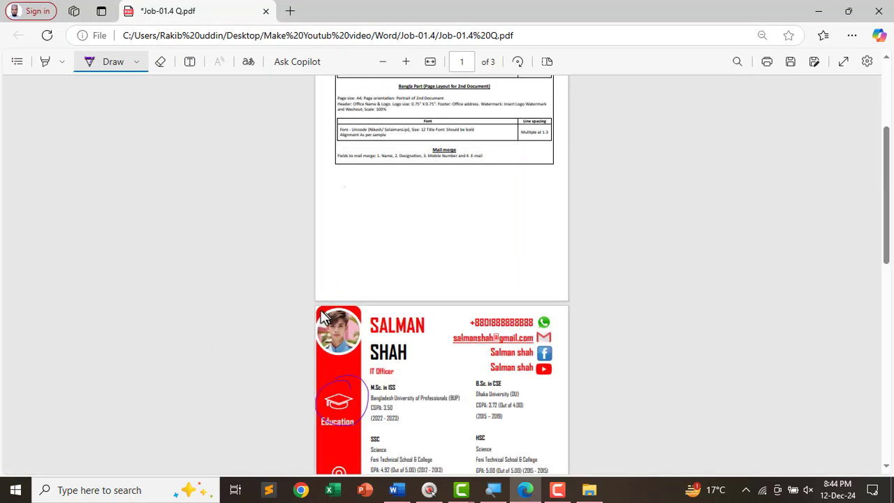
{"action": "scroll", "coordinate": [363, 300], "scroll_direction": "down", "scroll_amount": 5}
{"action": "scroll", "coordinate": [419, 304], "scroll_direction": "up", "scroll_amount": 4}
{"action": "scroll", "coordinate": [424, 317], "scroll_direction": "up", "scroll_amount": 3}
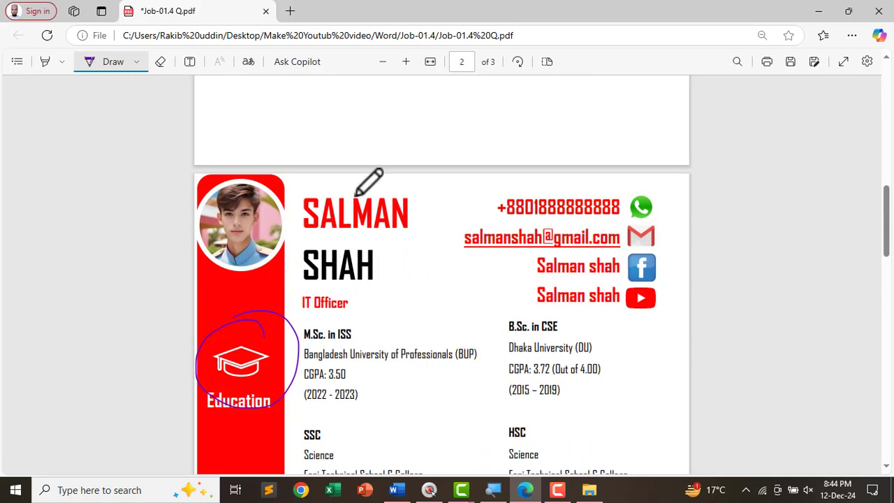
{"action": "scroll", "coordinate": [489, 319], "scroll_direction": "down", "scroll_amount": 3}
{"action": "scroll", "coordinate": [516, 311], "scroll_direction": "down", "scroll_amount": 4}
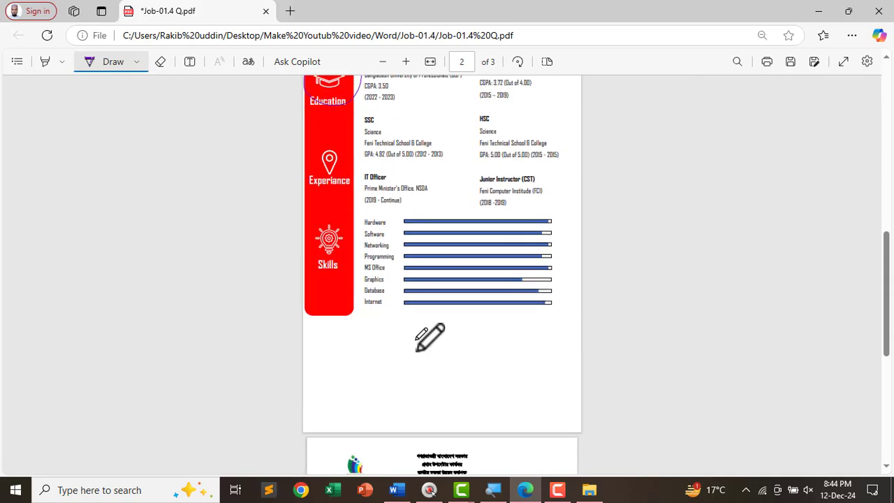
{"action": "scroll", "coordinate": [503, 349], "scroll_direction": "up", "scroll_amount": 4}
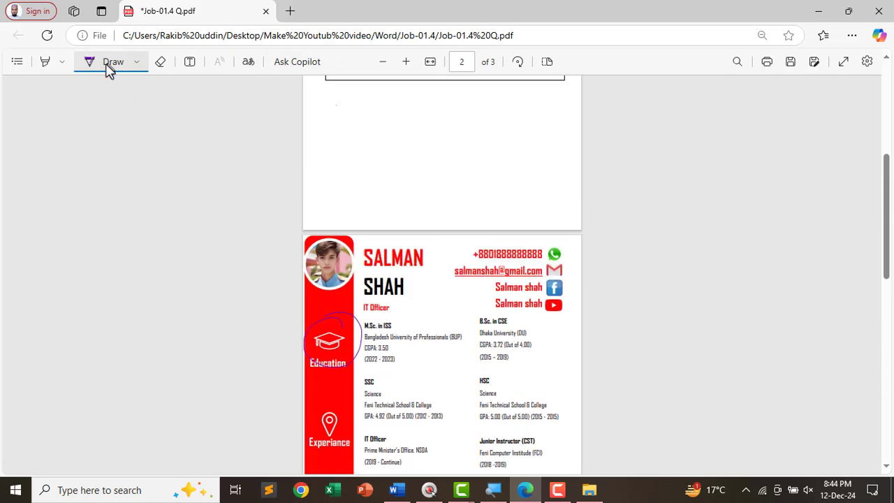
{"action": "left_click", "coordinate": [109, 66]}
{"action": "scroll", "coordinate": [403, 296], "scroll_direction": "up", "scroll_amount": 3}
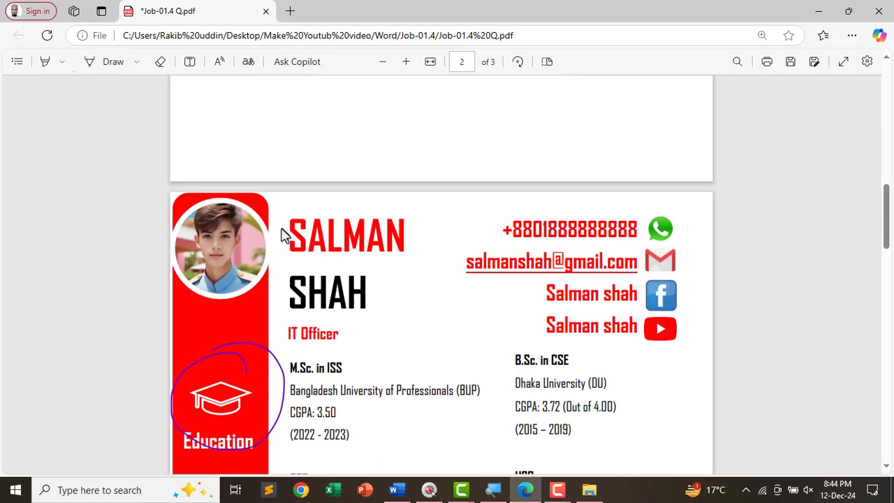
- Copy the candidate's name and the 'IT Officer' title from the PDF, then return to Word
{"action": "left_click_drag", "start_coordinate": [284, 227], "coordinate": [399, 303]}
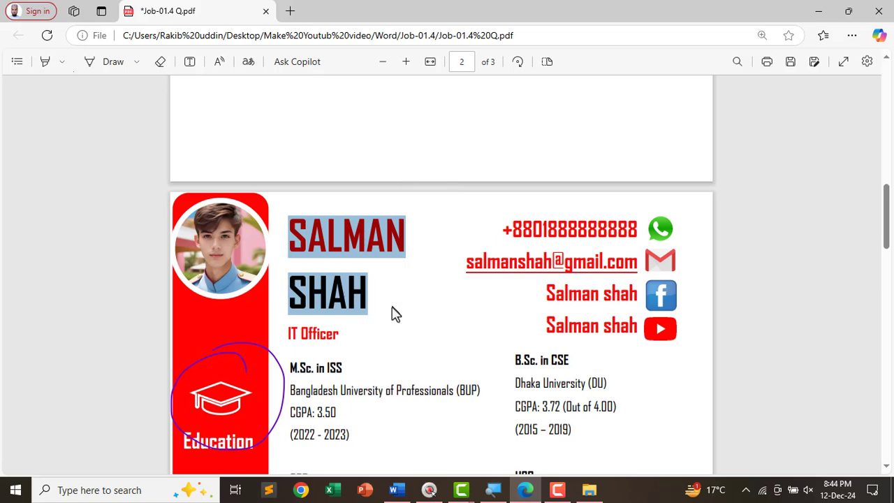
{"action": "key", "text": "alt+Tab"}
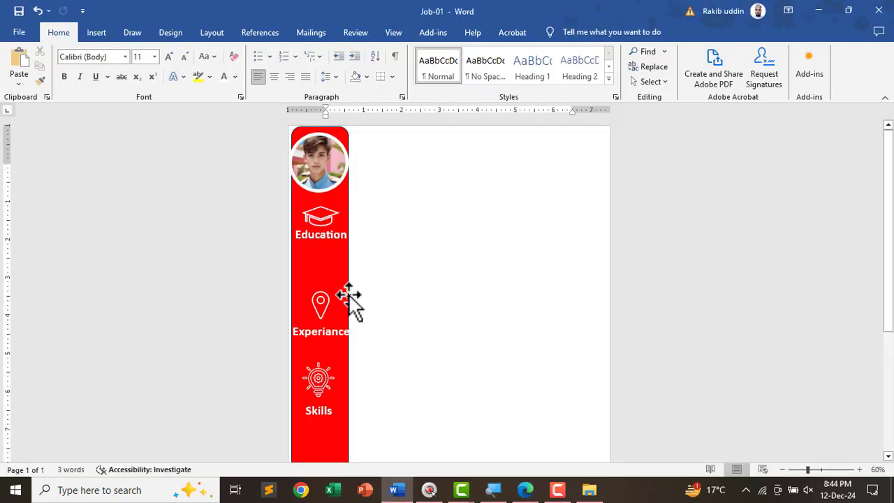
{"action": "key", "text": "alt+Tab"}
{"action": "left_click", "coordinate": [303, 250]}
{"action": "left_click_drag", "start_coordinate": [286, 225], "coordinate": [343, 343]}
{"action": "key", "text": "ctrl+c"}
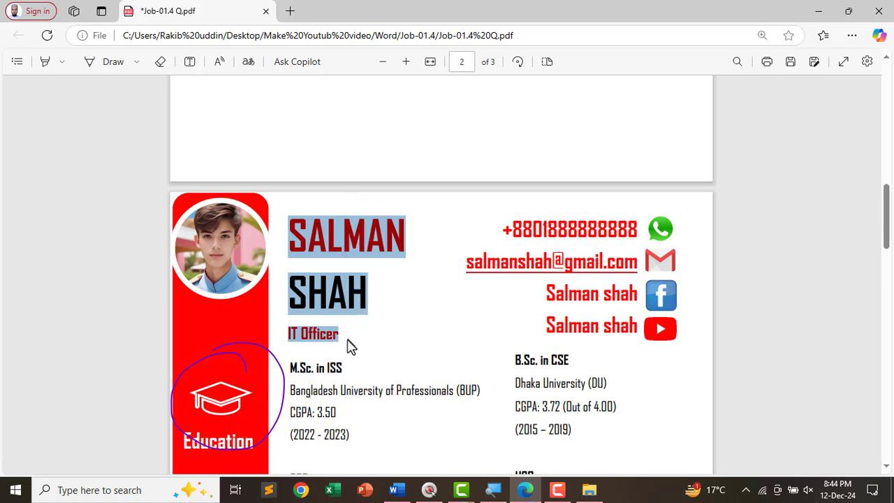
{"action": "key", "text": "alt+Tab"}
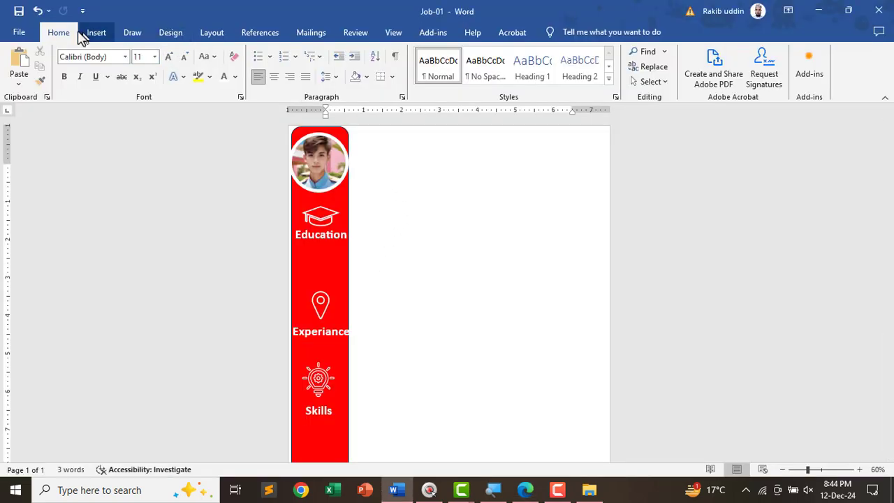
- Draw a text box right of the photo and paste the name and IT Officer title
{"action": "left_click", "coordinate": [96, 33]}
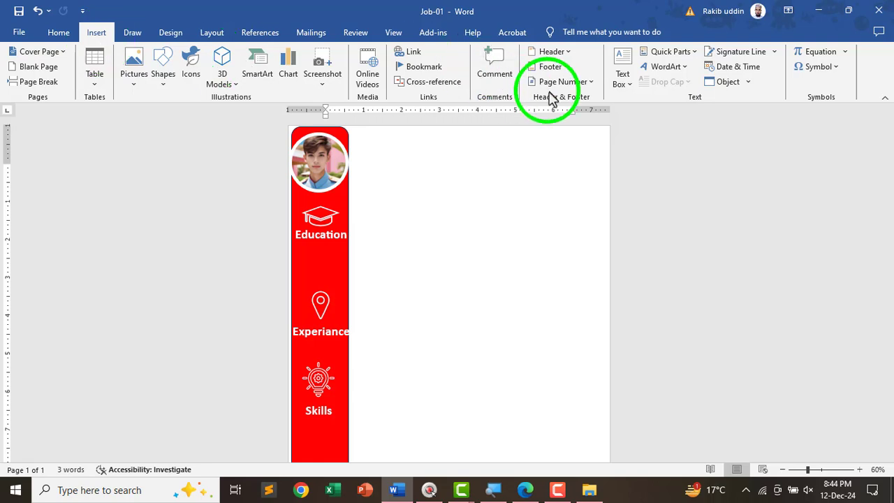
{"action": "left_click", "coordinate": [617, 76]}
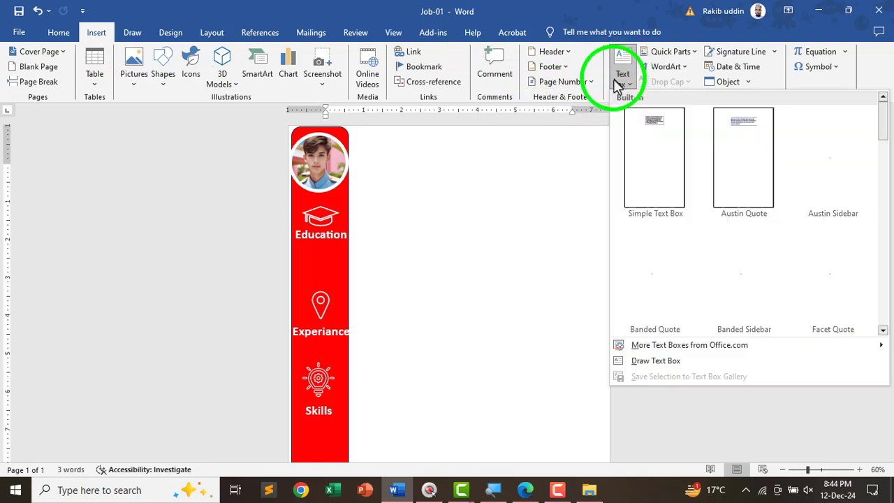
{"action": "left_click", "coordinate": [664, 363]}
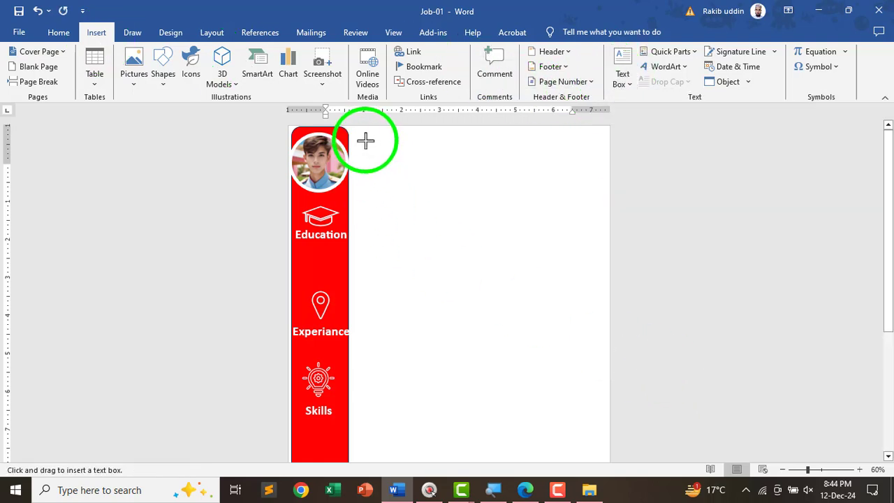
{"action": "mouse_move", "coordinate": [366, 140]}
{"action": "left_mouse_down"}
{"action": "mouse_move", "coordinate": [428, 187]}
{"action": "mouse_move", "coordinate": [493, 190]}
{"action": "mouse_move", "coordinate": [507, 202]}
{"action": "left_mouse_up"}
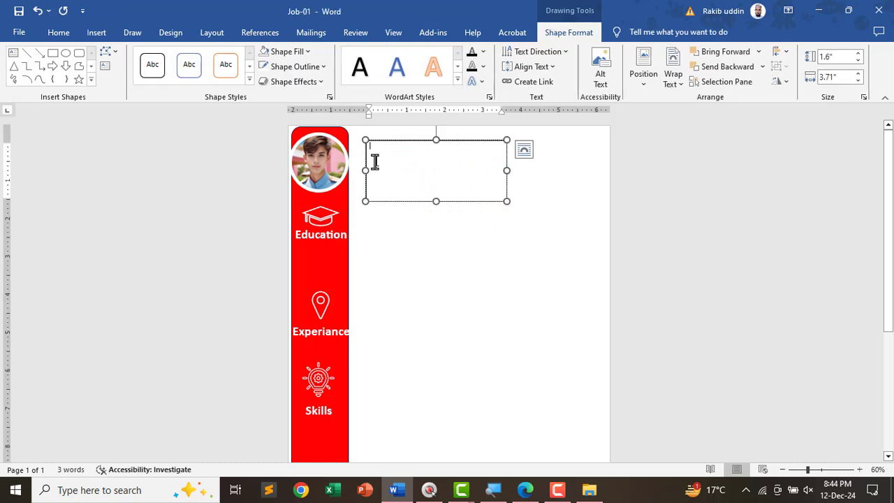
{"action": "key", "text": "ctrl+v"}
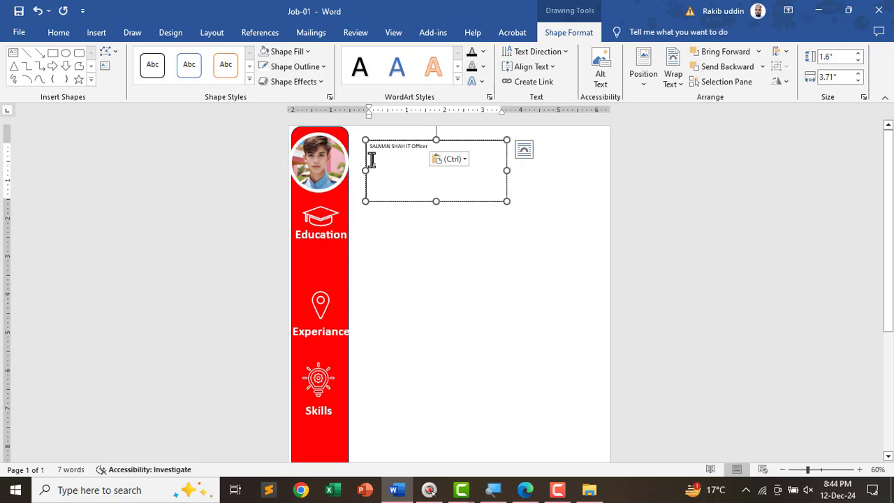
{"action": "key", "text": "ctrl"}
{"action": "key", "text": "Escape"}
- Split the name onto separate lines and enlarge all the box's text to 14 pt
{"action": "key", "text": "Return"}
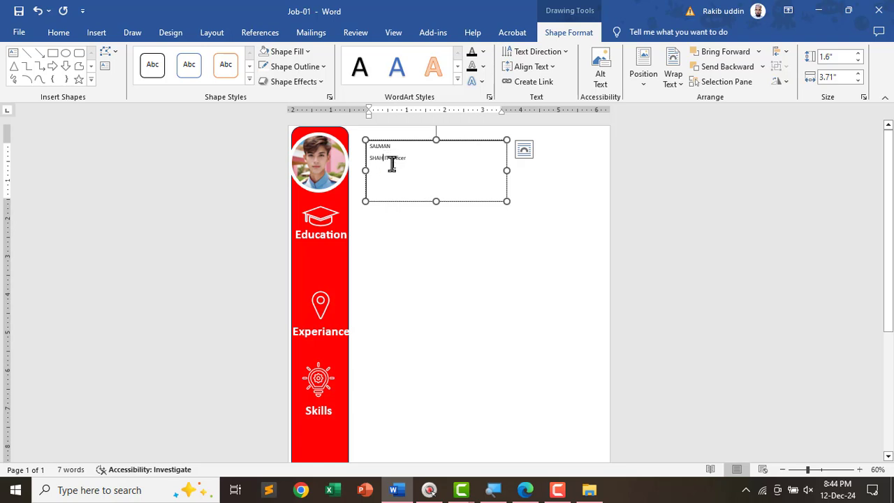
{"action": "left_click_drag", "start_coordinate": [398, 183], "coordinate": [363, 143]}
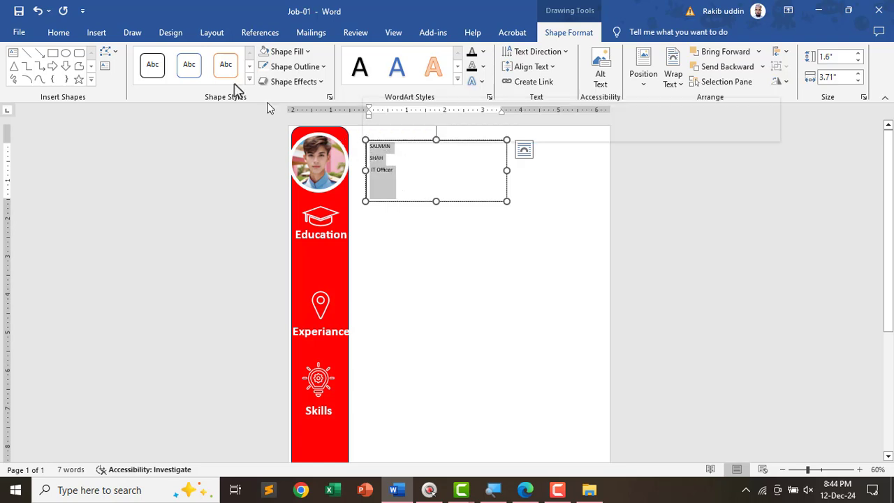
{"action": "left_click", "coordinate": [59, 32]}
{"action": "left_click", "coordinate": [168, 56]}
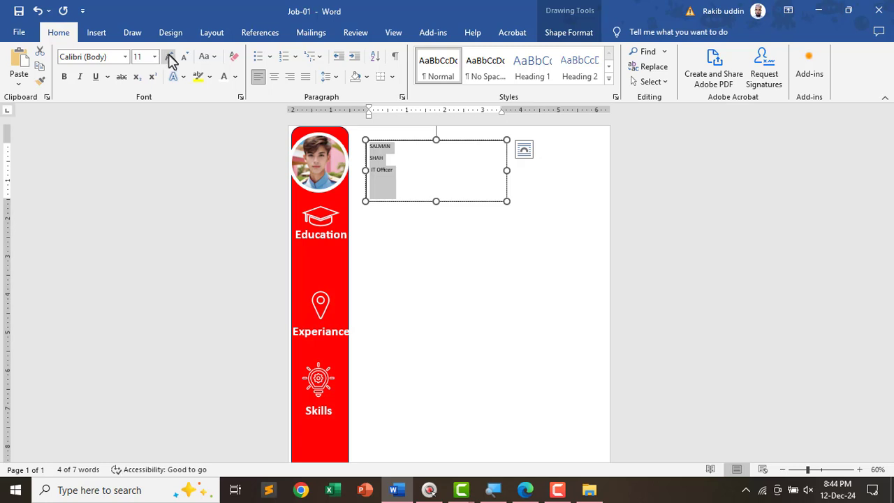
{"action": "left_click", "coordinate": [168, 56]}
{"action": "left_click", "coordinate": [427, 223]}
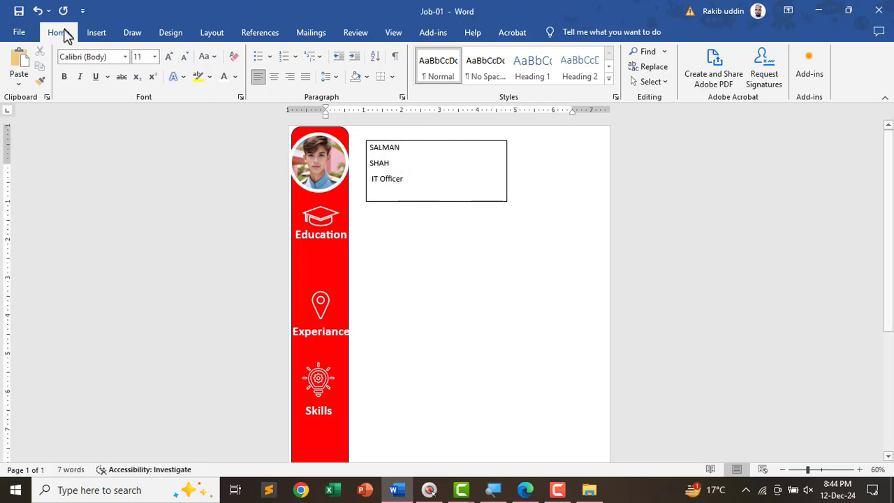
{"action": "key", "text": "alt+Tab"}
- Copy the left-column entries from M.Sc. in ISS through (2019 - Continue), then return to Word
{"action": "scroll", "coordinate": [354, 301], "scroll_direction": "down", "scroll_amount": 5}
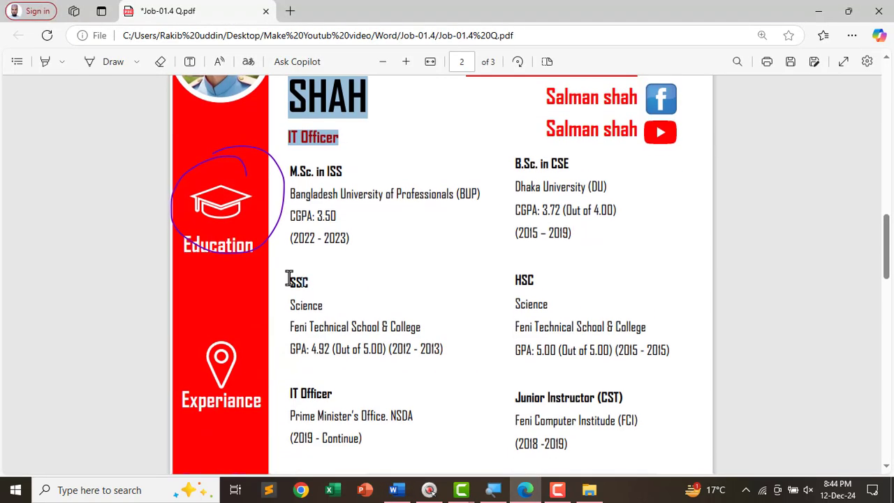
{"action": "left_click_drag", "start_coordinate": [290, 106], "coordinate": [376, 387]}
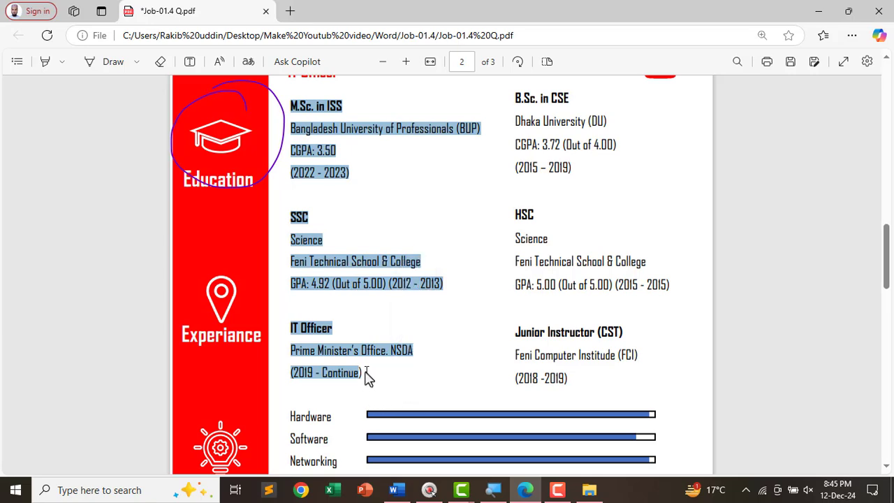
{"action": "right_click", "coordinate": [368, 375]}
{"action": "key", "text": "Escape"}
{"action": "key", "text": "alt+Tab"}
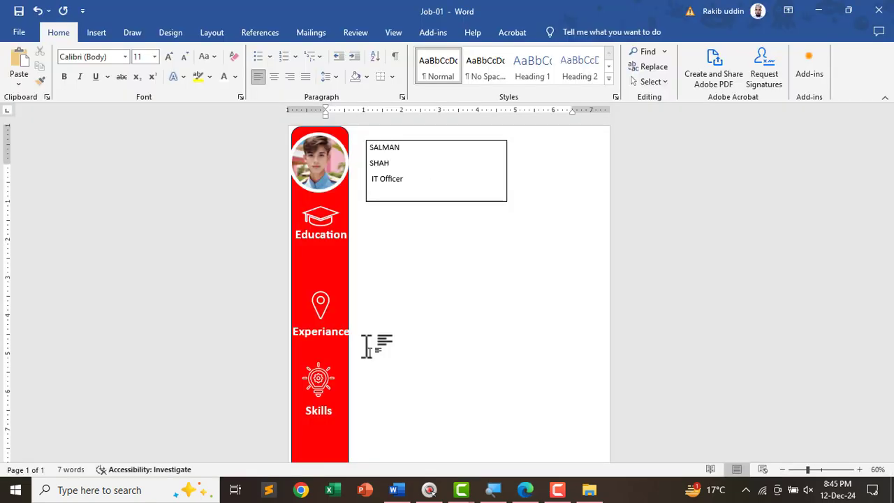
- Draw a tall text box below the name box and paste in the M.Sc., SSC and IT Officer entries
{"action": "left_click", "coordinate": [96, 33]}
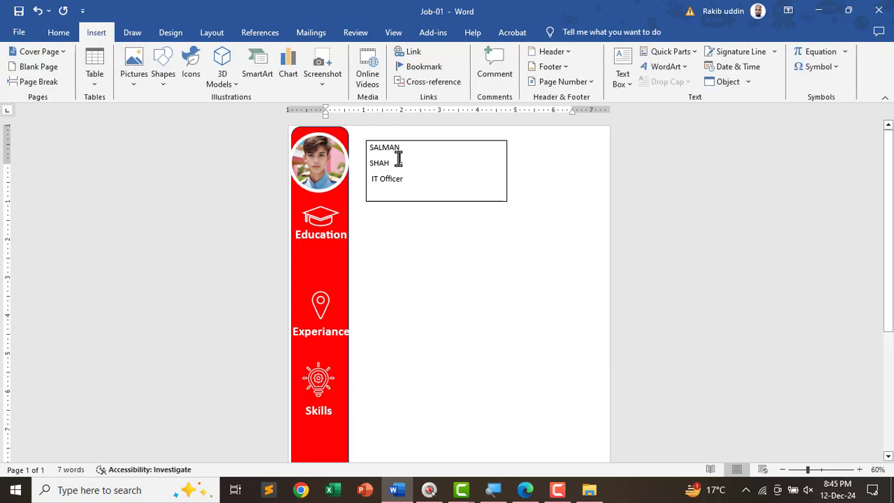
{"action": "left_click", "coordinate": [616, 91]}
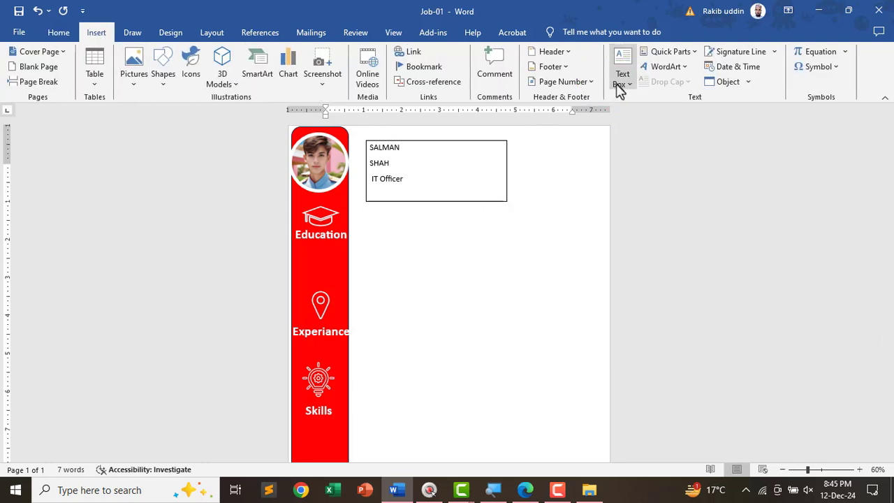
{"action": "left_click", "coordinate": [631, 364]}
{"action": "scroll", "coordinate": [273, 239], "scroll_direction": "down", "scroll_amount": 1}
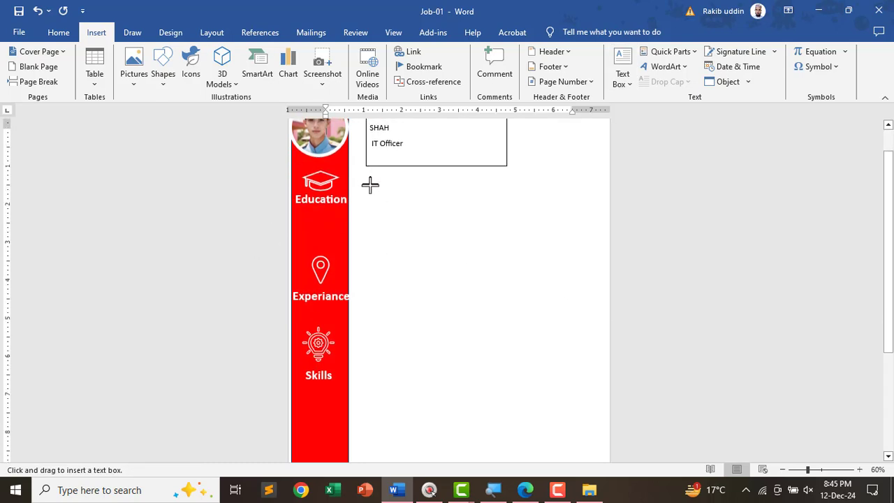
{"action": "left_click_drag", "start_coordinate": [366, 194], "coordinate": [500, 381]}
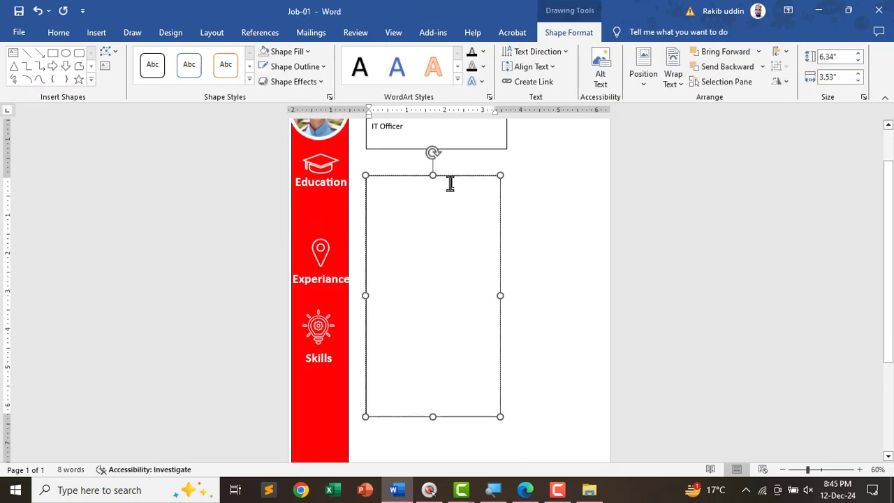
{"action": "left_click_drag", "start_coordinate": [459, 187], "coordinate": [455, 167]}
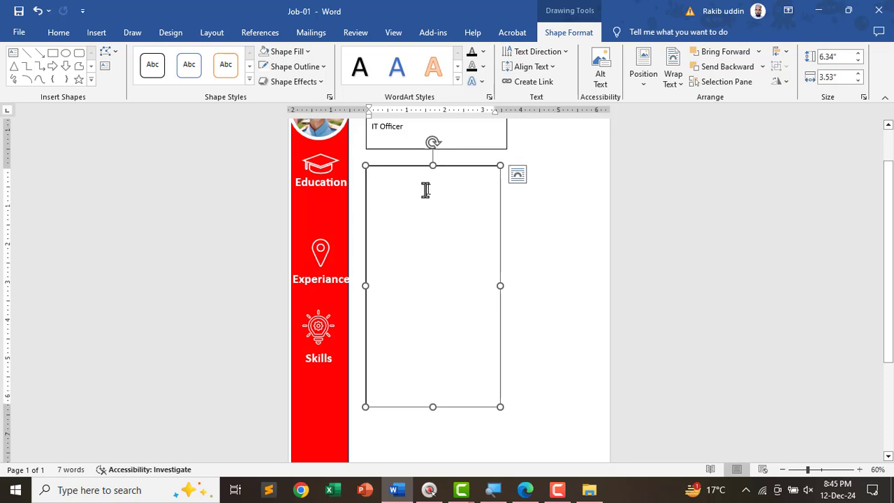
{"action": "left_click", "coordinate": [401, 183]}
{"action": "type", "text": "M.Sc. in ISS Bangladesh University of Professionals (BUP) CGPA: 3.50 (2022 -2023) SSC Science Feni Technical School & College GPA: 4.92 (Out of 5.00) (2012 - 2013) IT Officer Prime Minister's Office. NSDA (2019 - Continue)"}
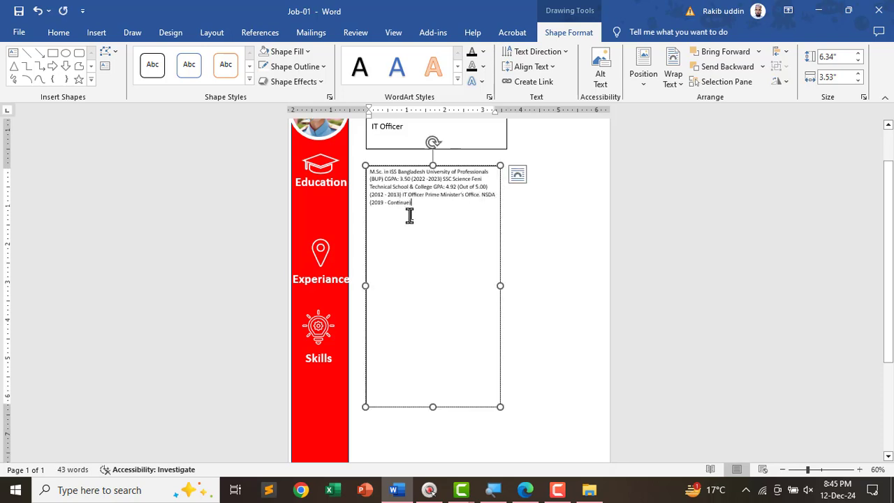
{"action": "key", "text": "Escape"}
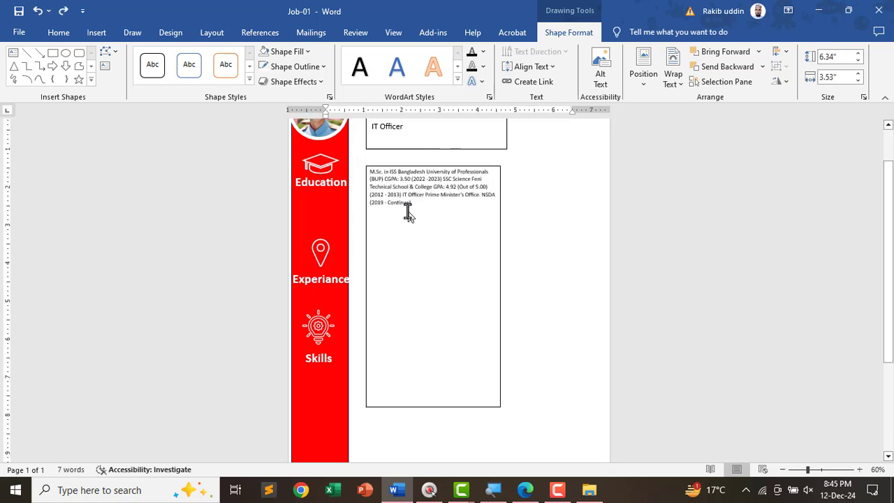
{"action": "scroll", "coordinate": [409, 212], "scroll_direction": "up", "scroll_amount": 2}
{"action": "scroll", "coordinate": [409, 212], "scroll_direction": "up", "scroll_amount": 1}
{"action": "left_click", "coordinate": [400, 209]}
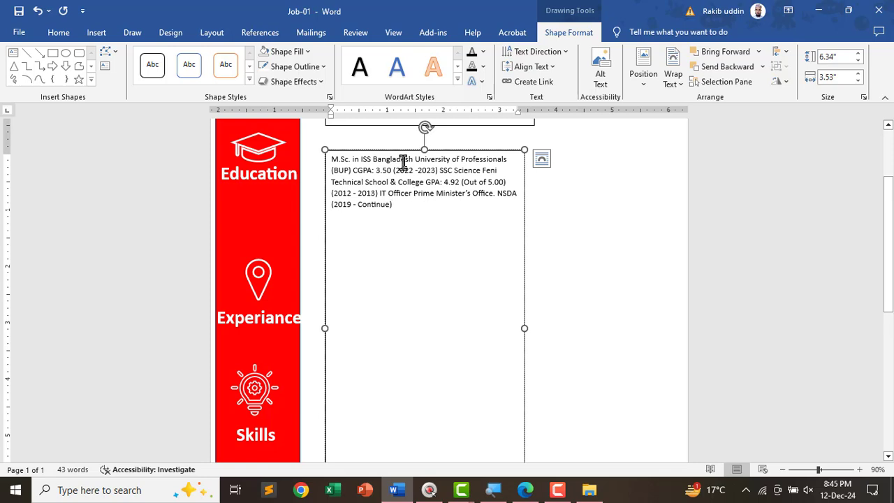
- Break the M.Sc. in ISS entry so the university and CGPA sit on separate lines, adding a blank line after it
{"action": "left_click", "coordinate": [371, 160]}
{"action": "key", "text": "Return"}
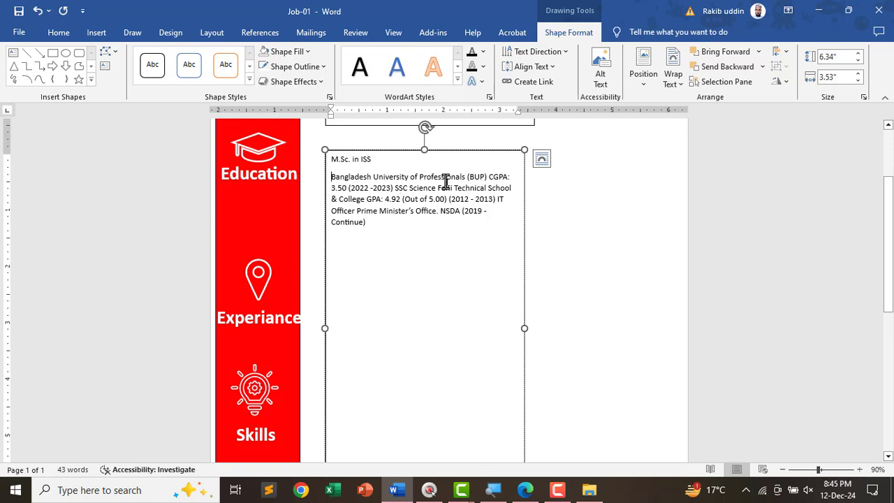
{"action": "key", "text": "Return"}
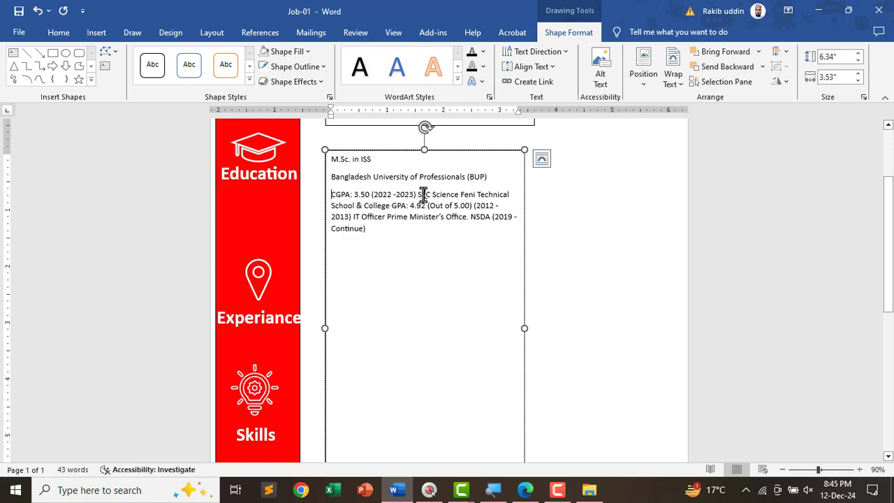
{"action": "key", "text": "Return"}
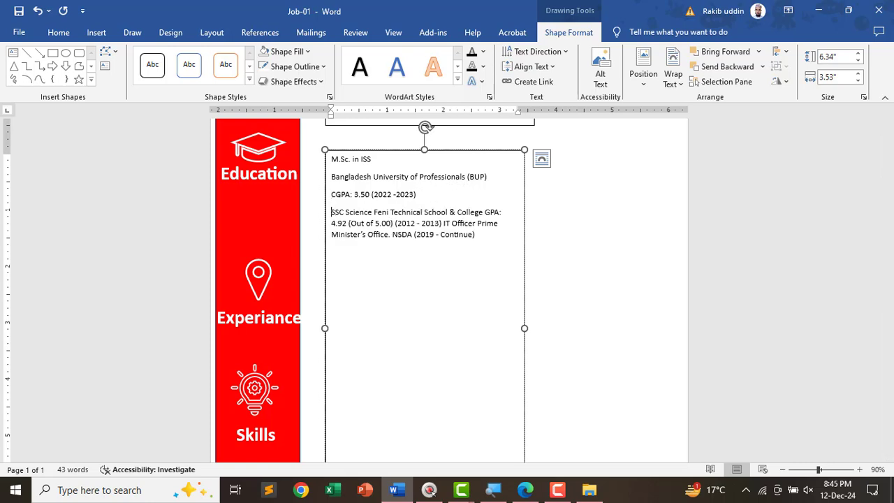
{"action": "key", "text": "Return"}
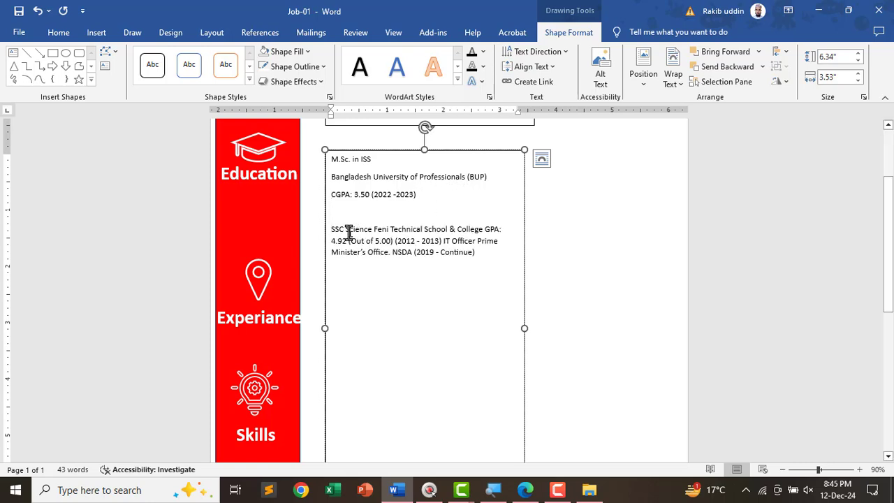
- Split SSC, Science, the school and GPA: 4.92 onto lines, then IT Officer, Prime Minister's Office and NSDA (2019 - Continue)
{"action": "left_click", "coordinate": [343, 231]}
{"action": "key", "text": "Return"}
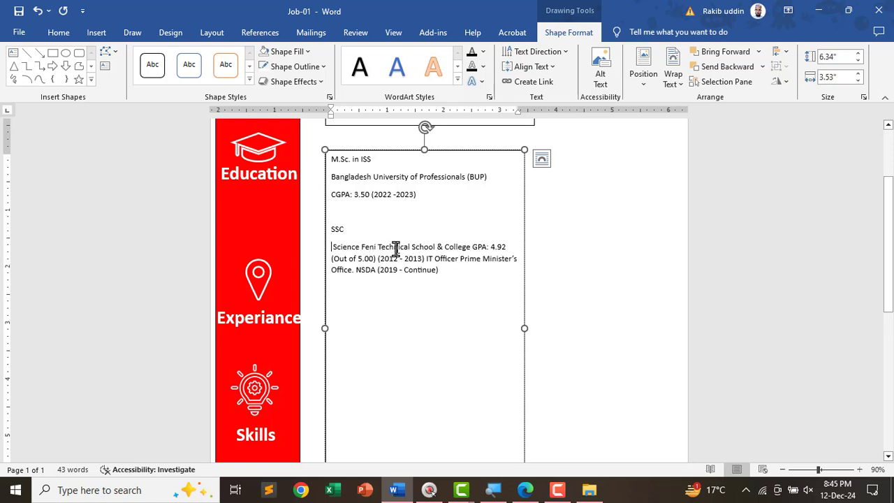
{"action": "left_click", "coordinate": [358, 248]}
{"action": "key", "text": "Return"}
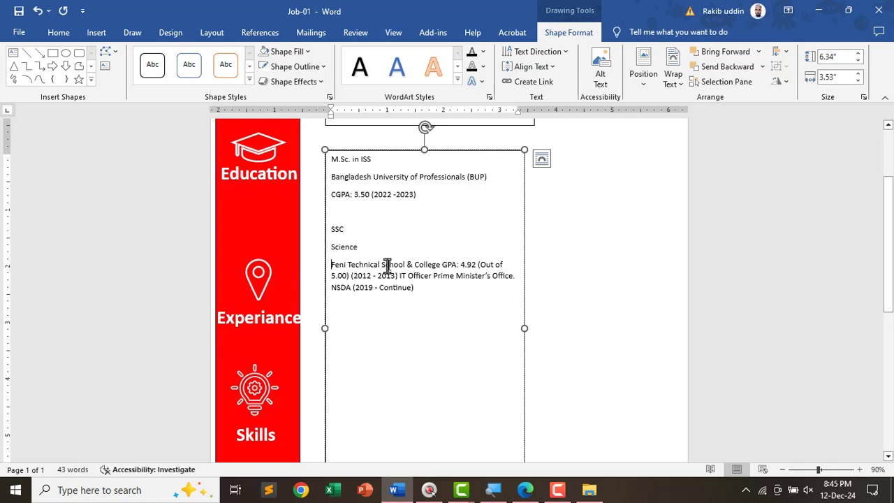
{"action": "left_click", "coordinate": [441, 266]}
{"action": "key", "text": "Return"}
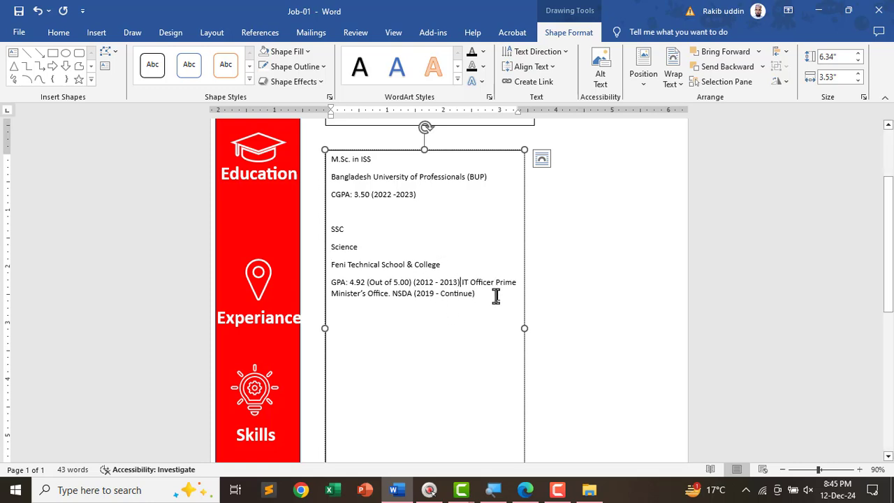
{"action": "key", "text": "Return"}
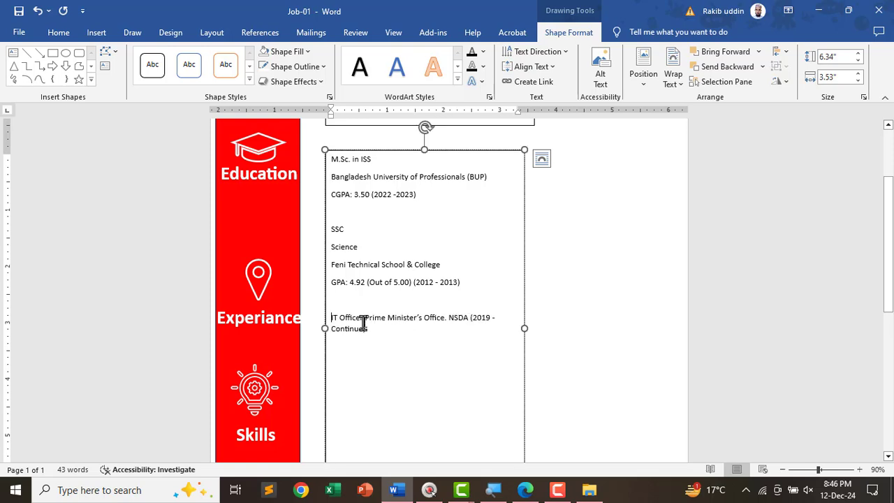
{"action": "key", "text": "Return"}
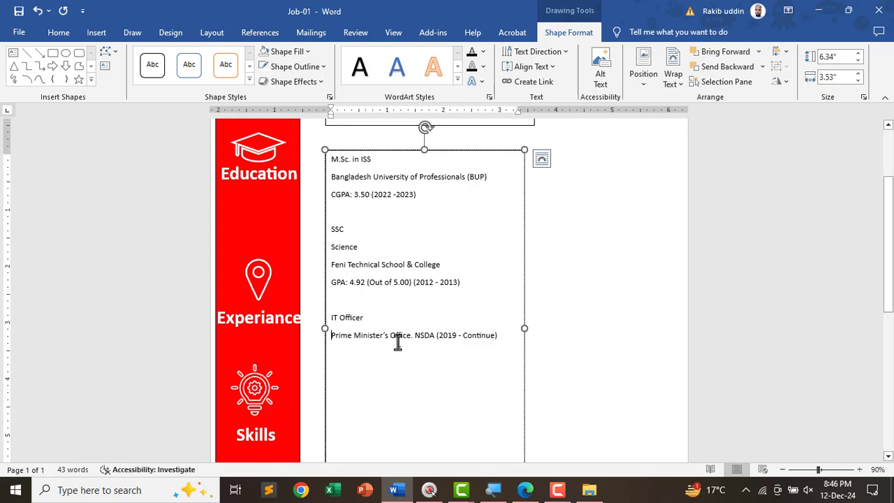
{"action": "key", "text": "Return"}
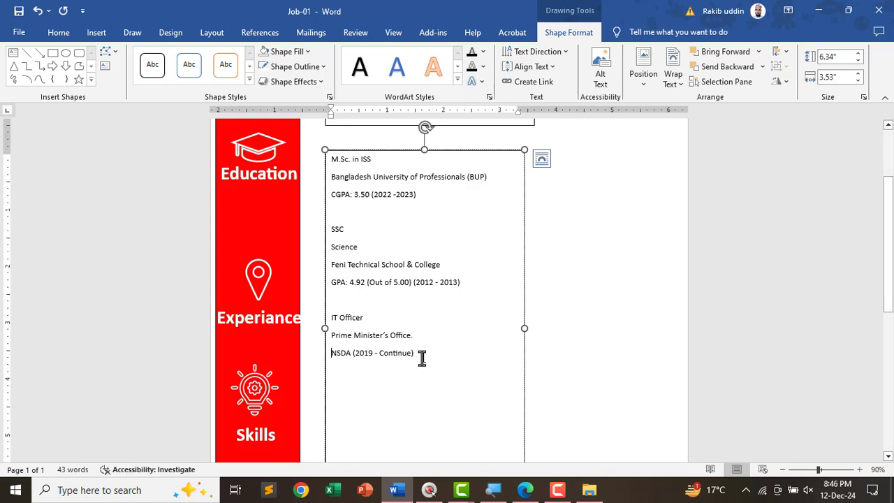
- Shrink the education text box by pulling its bottom and right edges inward
{"action": "scroll", "coordinate": [423, 356], "scroll_direction": "down", "scroll_amount": 2}
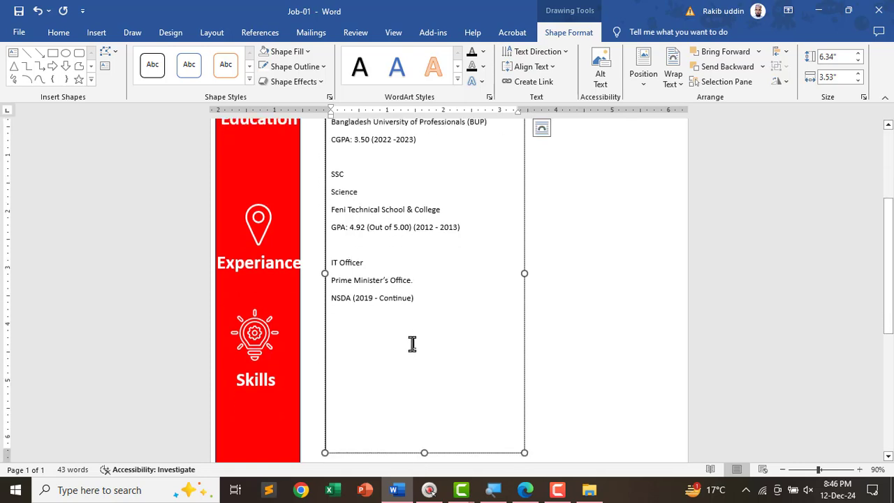
{"action": "scroll", "coordinate": [427, 361], "scroll_direction": "up", "scroll_amount": 1}
{"action": "scroll", "coordinate": [429, 385], "scroll_direction": "down", "scroll_amount": 3}
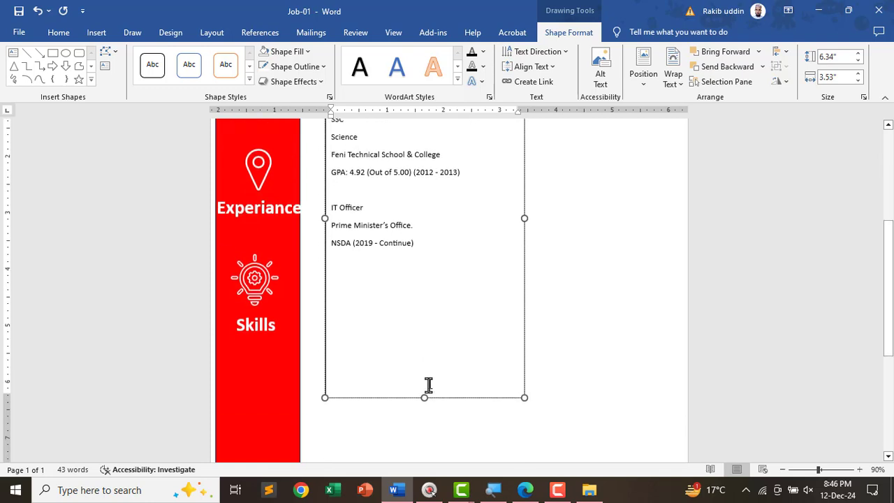
{"action": "left_click_drag", "start_coordinate": [422, 398], "coordinate": [416, 361]}
{"action": "scroll", "coordinate": [417, 363], "scroll_direction": "up", "scroll_amount": 4}
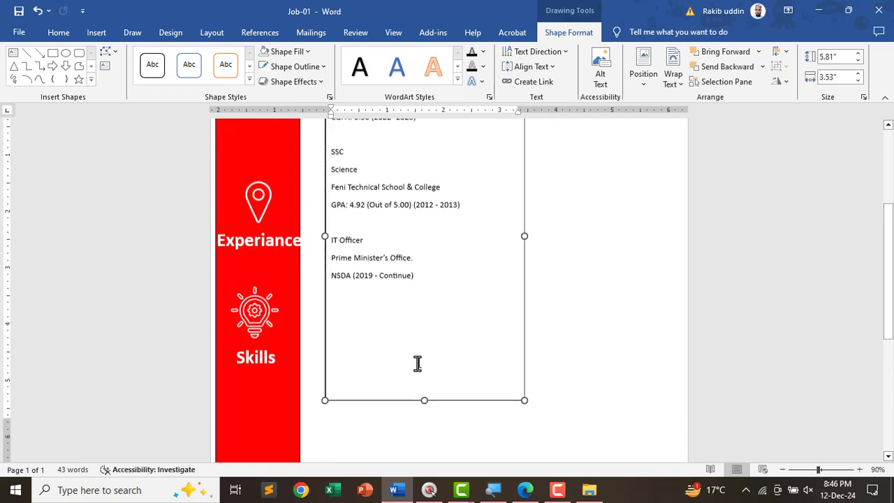
{"action": "left_click_drag", "start_coordinate": [529, 313], "coordinate": [510, 313]}
- Select the contact lines in the reference CV PDF
{"action": "key", "text": "alt+Tab"}
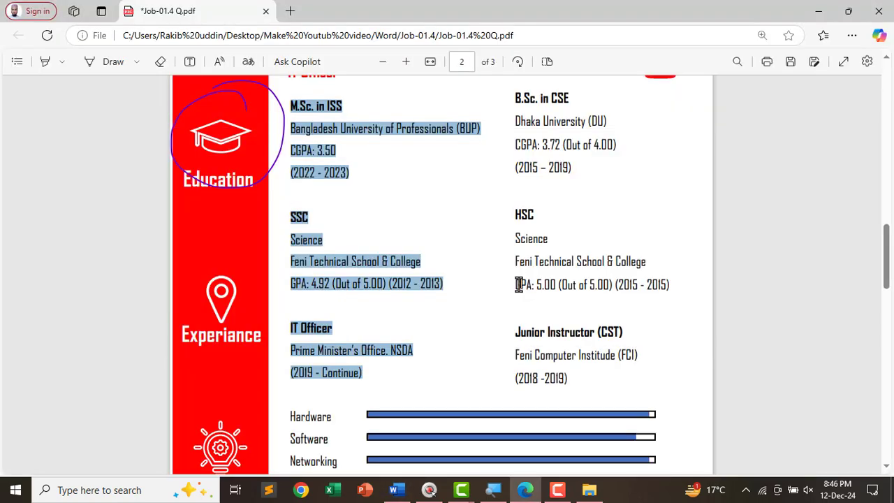
{"action": "scroll", "coordinate": [523, 328], "scroll_direction": "up", "scroll_amount": 3}
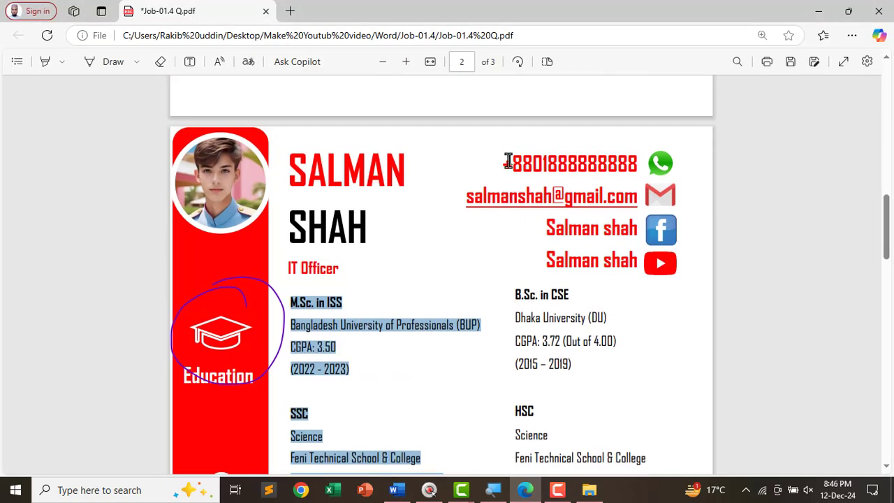
{"action": "left_click_drag", "start_coordinate": [501, 161], "coordinate": [641, 268]}
{"action": "key", "text": "ctrl+c"}
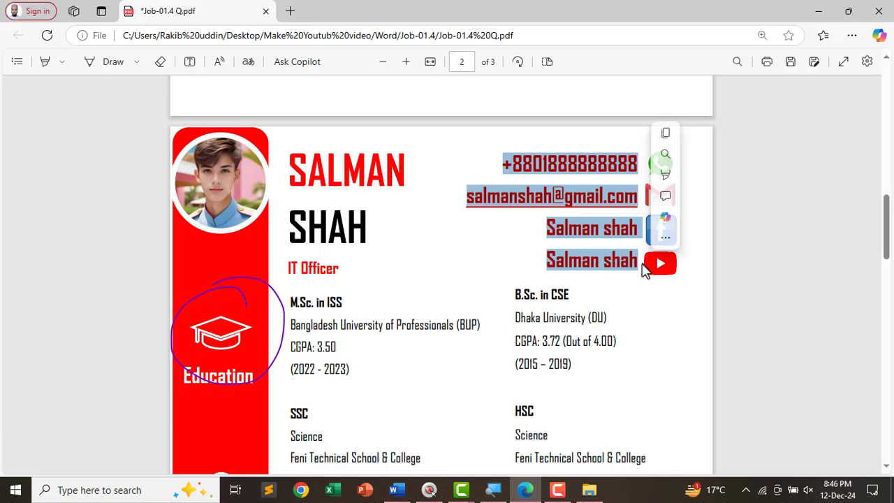
- Back in Word, narrow the name and title text box from its right edge
{"action": "key", "text": "alt+Tab"}
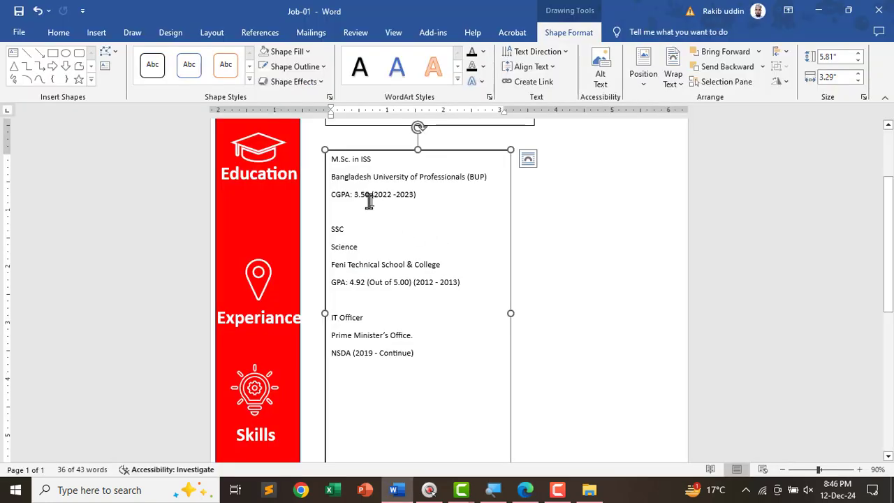
{"action": "scroll", "coordinate": [524, 231], "scroll_direction": "up", "scroll_amount": 2}
{"action": "left_click", "coordinate": [532, 194]}
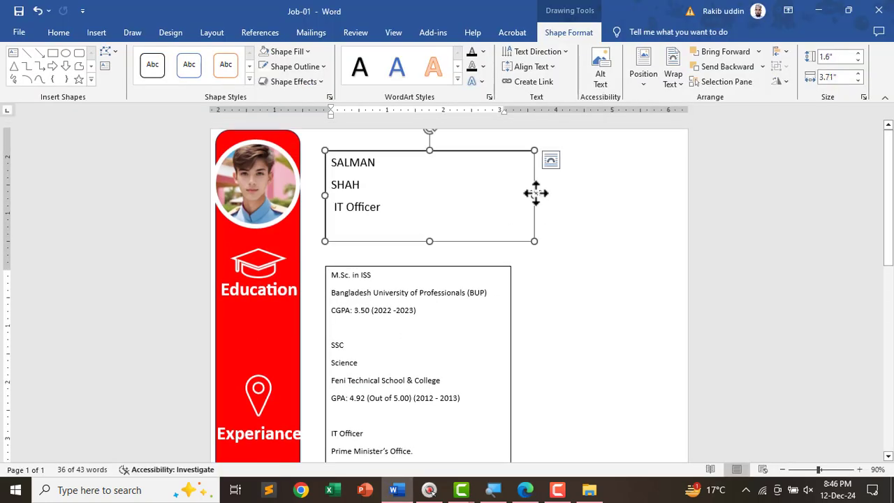
{"action": "left_click_drag", "start_coordinate": [535, 193], "coordinate": [514, 196]}
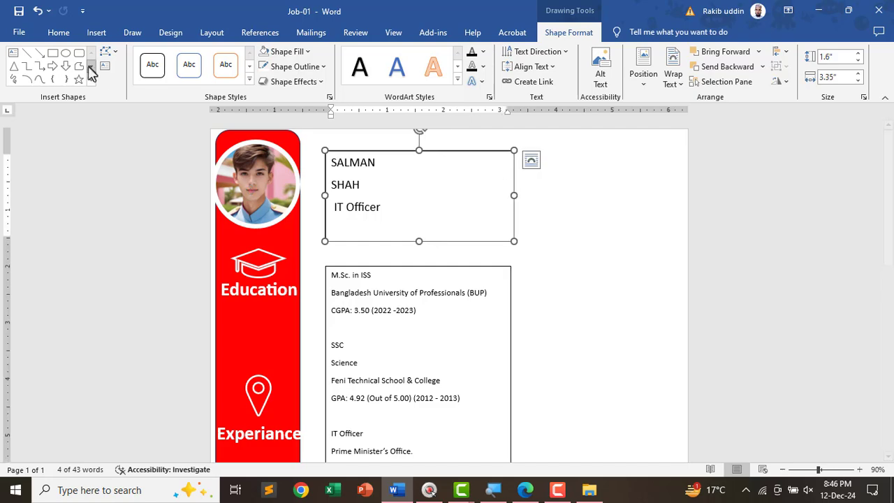
- Draw a new text box right of the name box and paste the contact lines into it
{"action": "left_click", "coordinate": [60, 33]}
{"action": "left_click", "coordinate": [98, 33]}
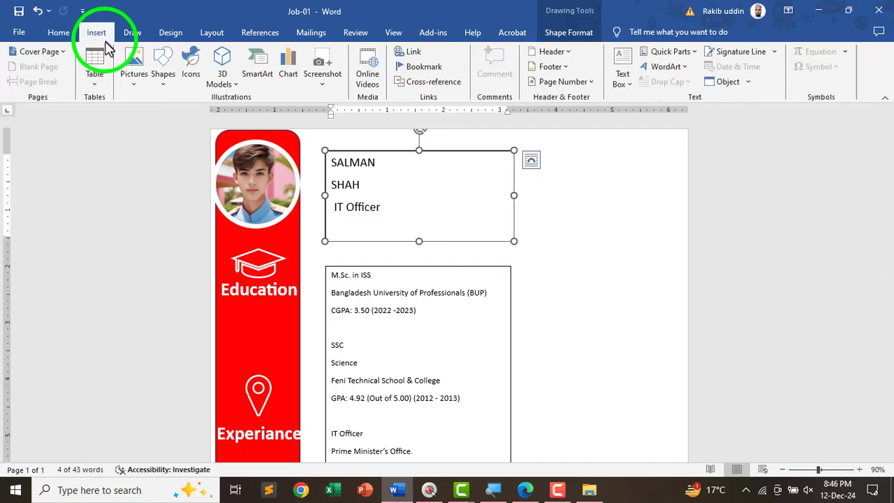
{"action": "left_click", "coordinate": [622, 77]}
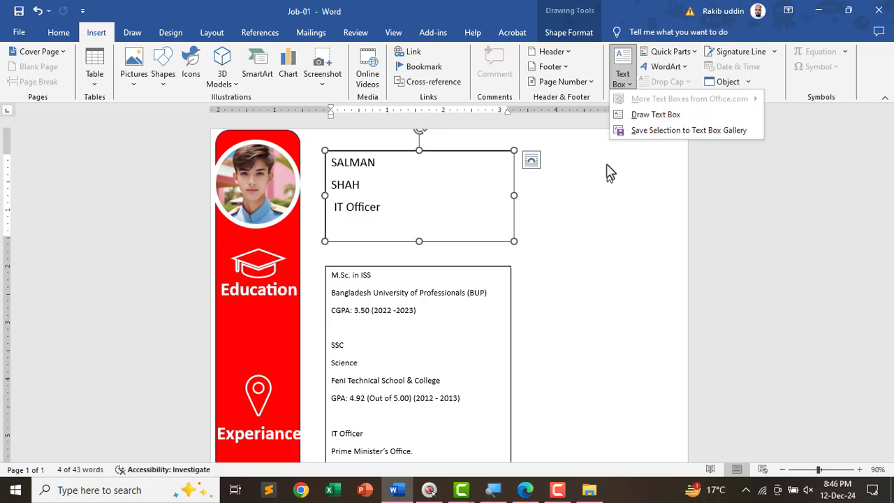
{"action": "left_click", "coordinate": [642, 115]}
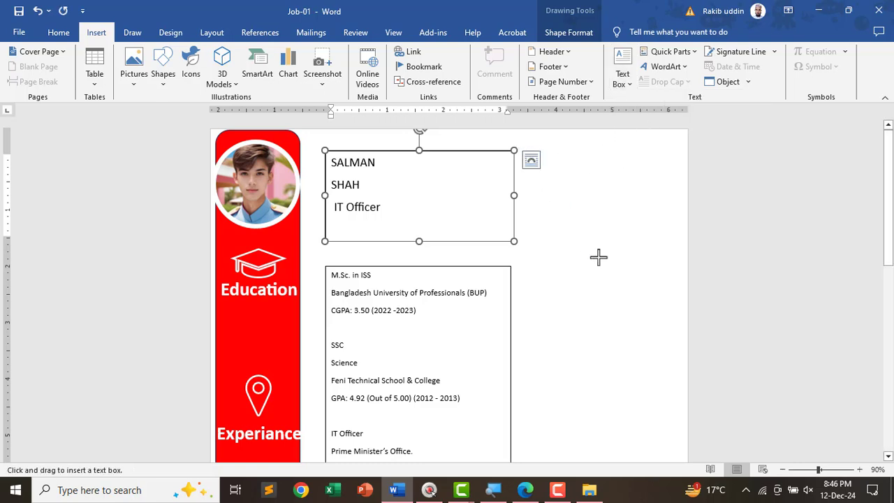
{"action": "left_click_drag", "start_coordinate": [643, 149], "coordinate": [520, 241]}
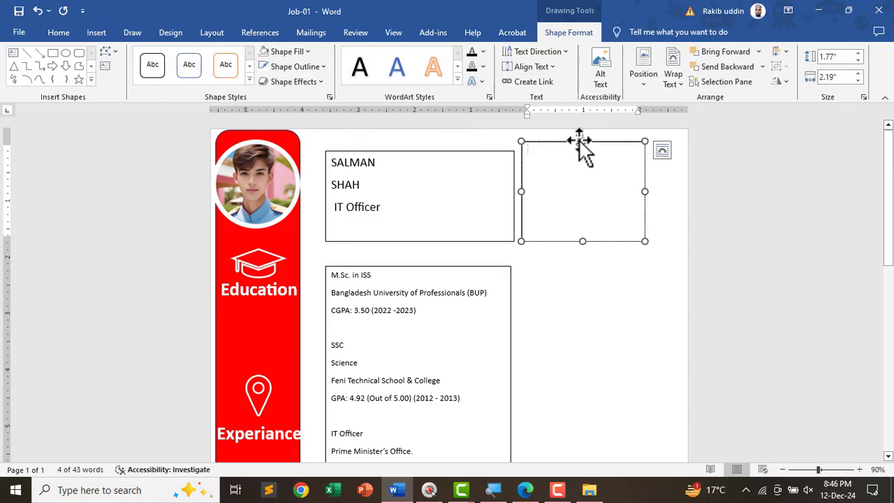
{"action": "left_click", "coordinate": [576, 149]}
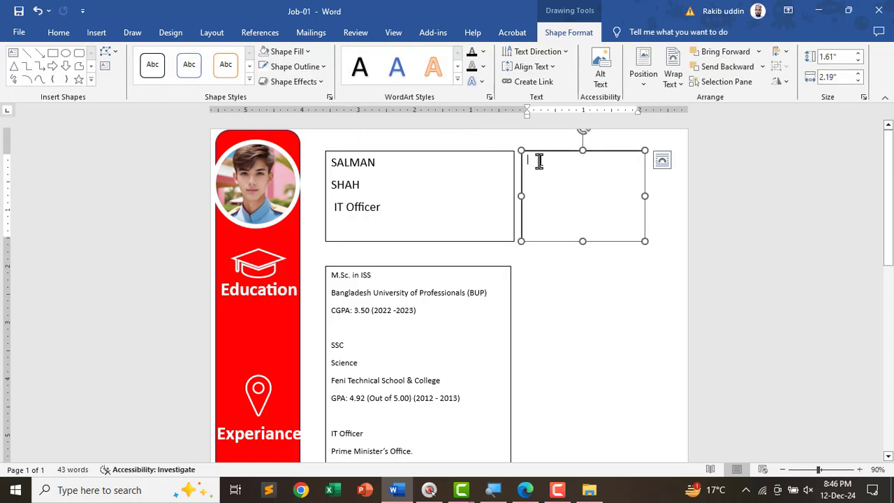
{"action": "key", "text": "ctrl+v"}
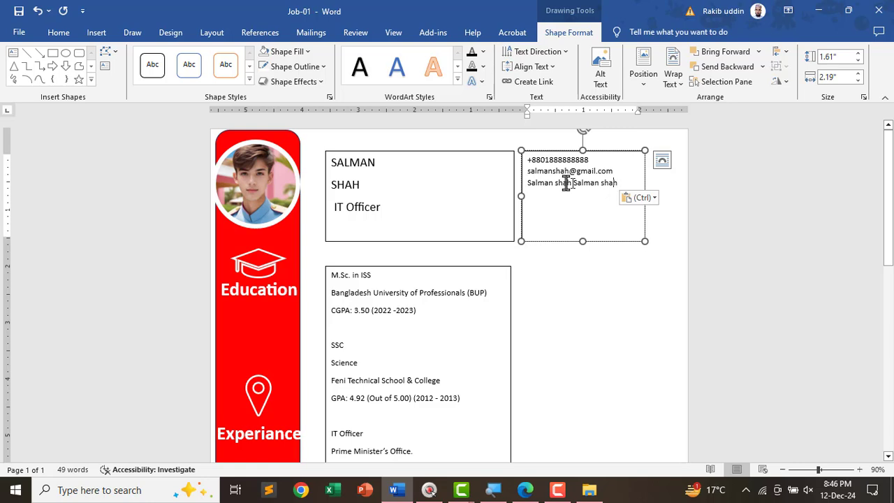
- Right-align all the contact text in the new box
{"action": "key", "text": "ctrl+a"}
{"action": "left_click", "coordinate": [59, 32]}
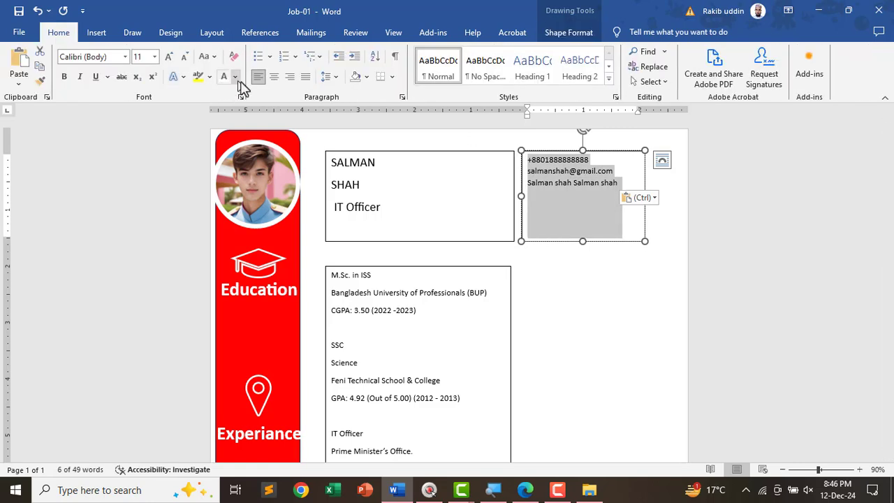
{"action": "left_click", "coordinate": [290, 77]}
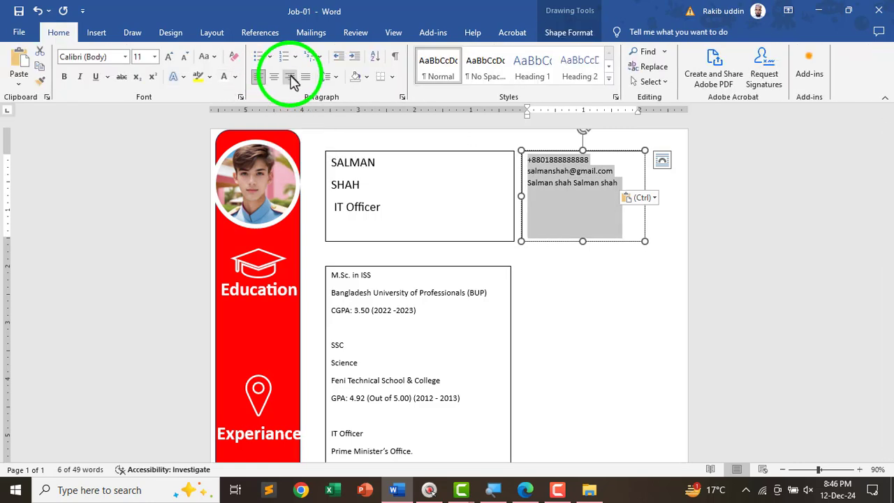
{"action": "left_click", "coordinate": [290, 77]}
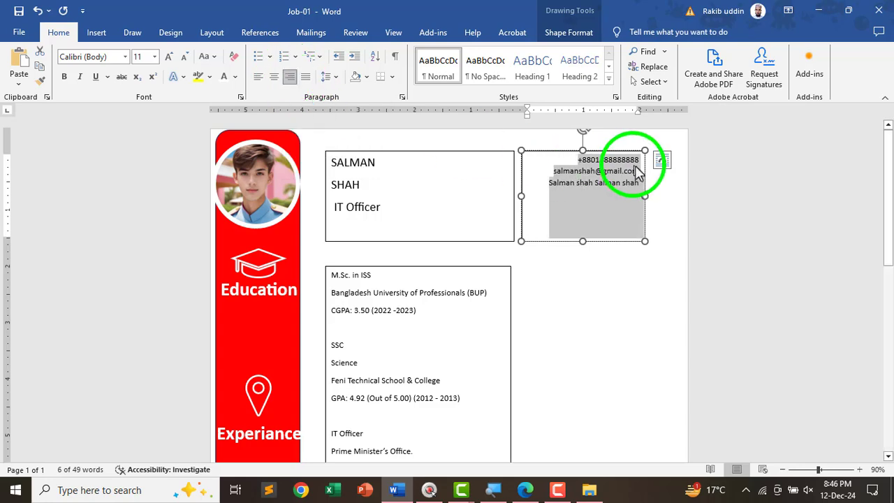
{"action": "left_click", "coordinate": [570, 252]}
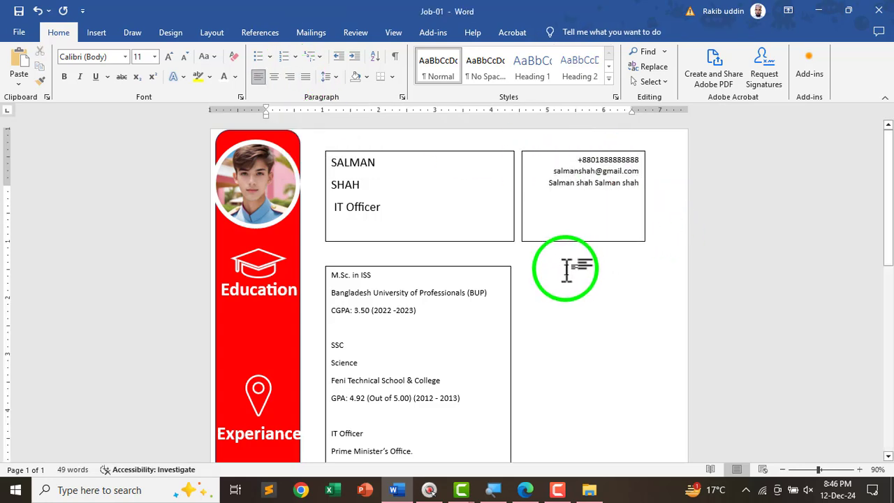
- Select the reference PDF's right-column text from B.Sc. in CSE through Junior Instructor, then return to Word
{"action": "key", "text": "alt+Tab"}
{"action": "scroll", "coordinate": [522, 252], "scroll_direction": "down", "scroll_amount": 2}
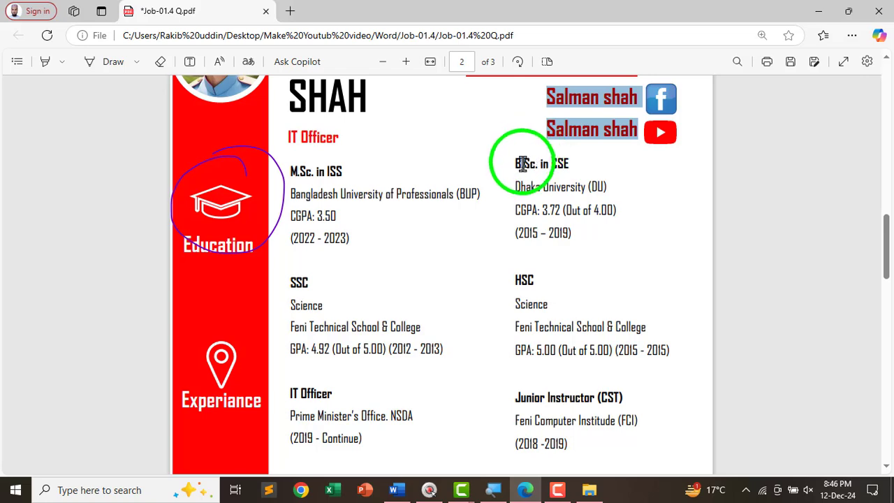
{"action": "left_click_drag", "start_coordinate": [515, 160], "coordinate": [593, 393]}
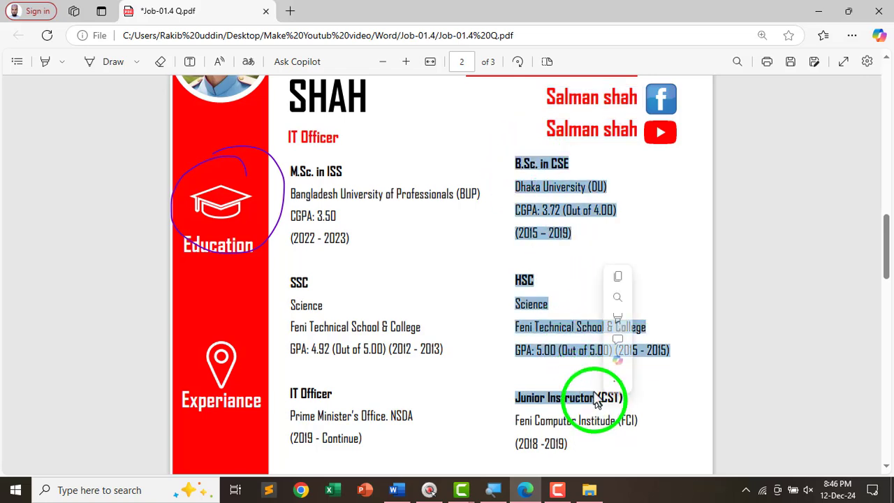
{"action": "scroll", "coordinate": [588, 363], "scroll_direction": "down", "scroll_amount": 3}
{"action": "left_click", "coordinate": [576, 248]}
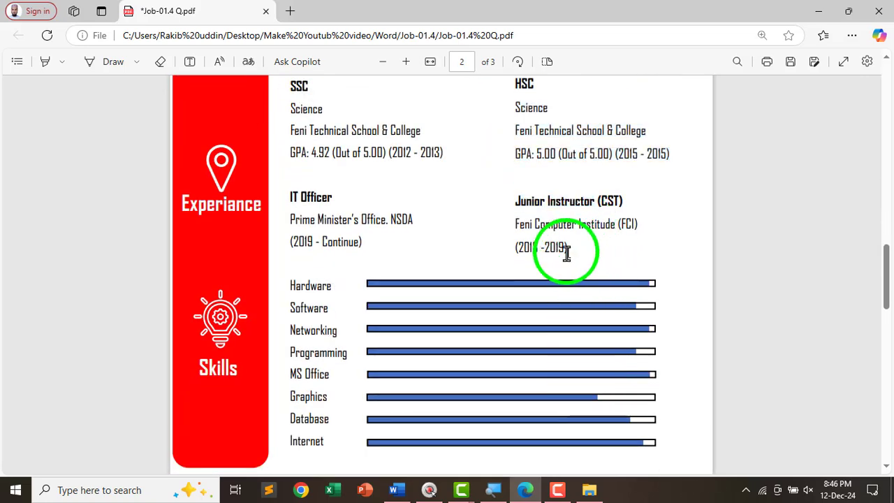
{"action": "triple_click", "coordinate": [567, 249]}
{"action": "scroll", "coordinate": [551, 233], "scroll_direction": "up", "scroll_amount": 4}
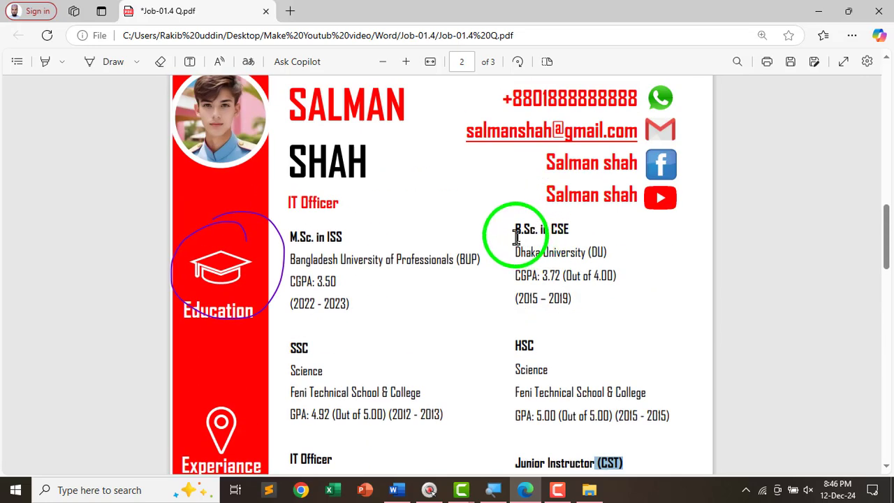
{"action": "triple_click", "coordinate": [515, 230]}
{"action": "triple_click", "coordinate": [516, 234]}
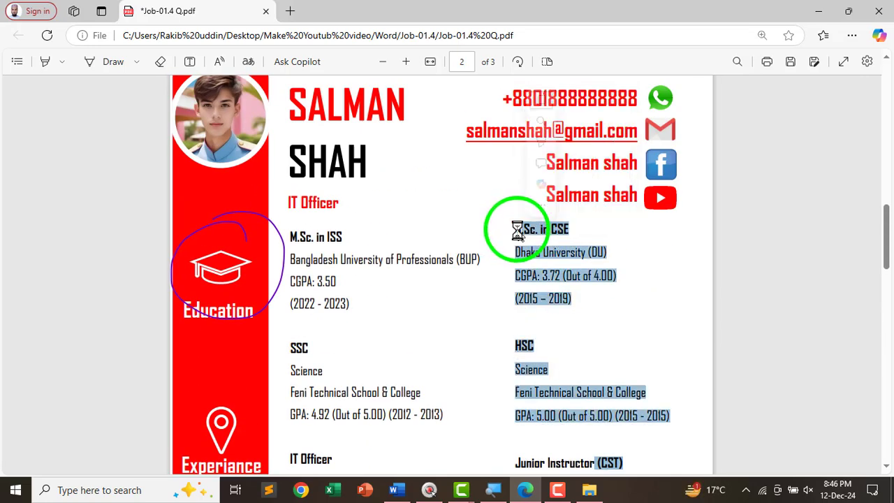
{"action": "triple_click", "coordinate": [516, 233]}
{"action": "left_click", "coordinate": [516, 232]}
{"action": "left_click_drag", "start_coordinate": [516, 231], "coordinate": [620, 408]}
{"action": "key", "text": "ctrl+c"}
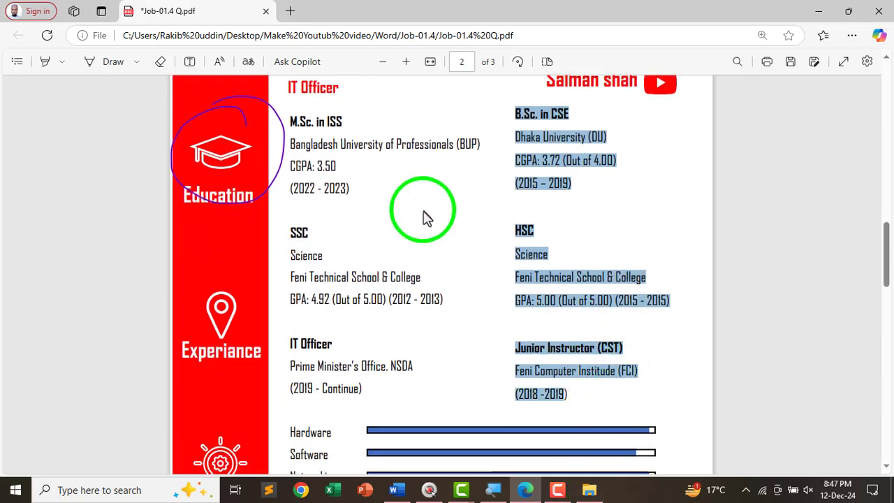
{"action": "key", "text": "alt+Tab"}
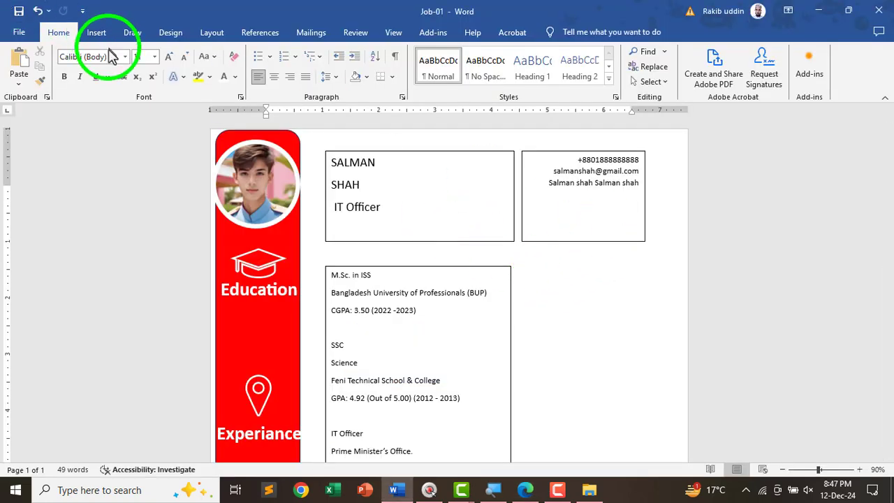
- Draw a text box right of the education box and paste the copied right-column entries into it
{"action": "left_click", "coordinate": [96, 32]}
{"action": "left_click", "coordinate": [622, 81]}
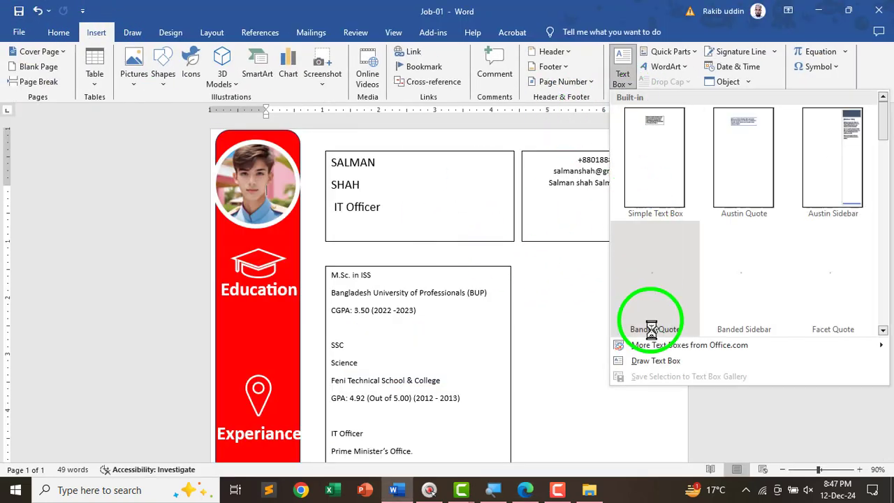
{"action": "left_click", "coordinate": [644, 301]}
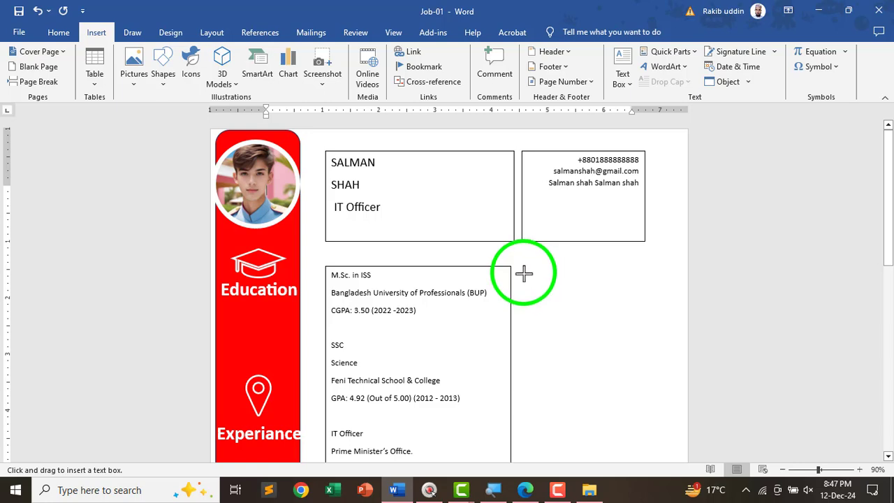
{"action": "mouse_move", "coordinate": [521, 275]}
{"action": "left_mouse_down"}
{"action": "mouse_move", "coordinate": [602, 476]}
{"action": "mouse_move", "coordinate": [616, 497]}
{"action": "mouse_move", "coordinate": [622, 463]}
{"action": "mouse_move", "coordinate": [653, 470]}
{"action": "left_mouse_up"}
{"action": "left_click_drag", "start_coordinate": [555, 274], "coordinate": [554, 270]}
{"action": "left_click", "coordinate": [534, 283]}
{"action": "key", "text": "ctrl+v"}
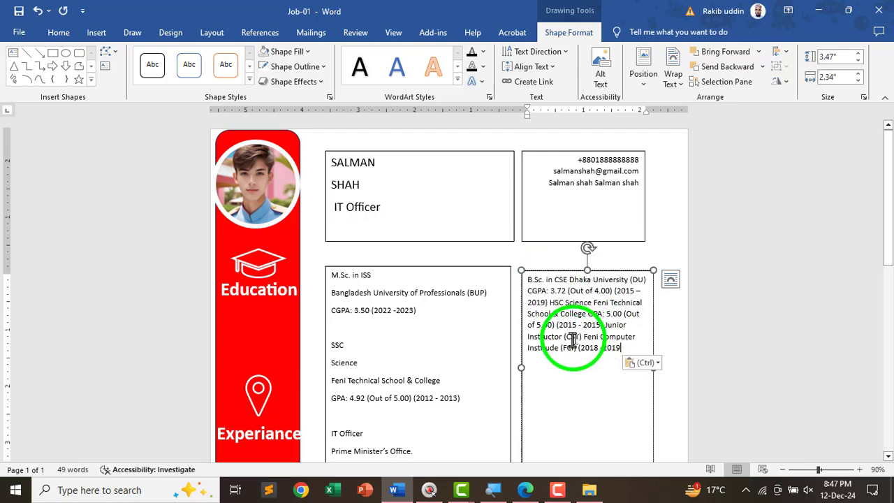
- Put Dhaka University (DU), CGPA: 3.72 and (2015 – 2019) on their own lines
{"action": "scroll", "coordinate": [731, 324], "scroll_direction": "up", "scroll_amount": 7, "text": "ctrl"}
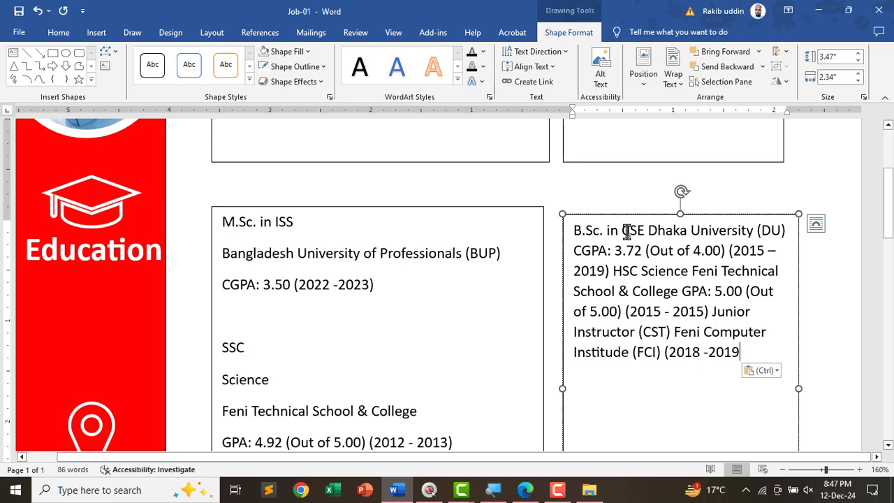
{"action": "key", "text": "Return"}
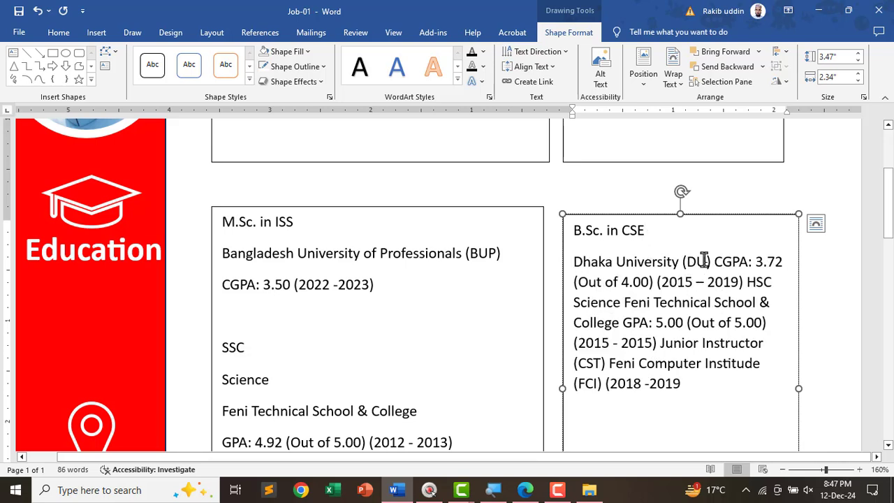
{"action": "key", "text": "Return"}
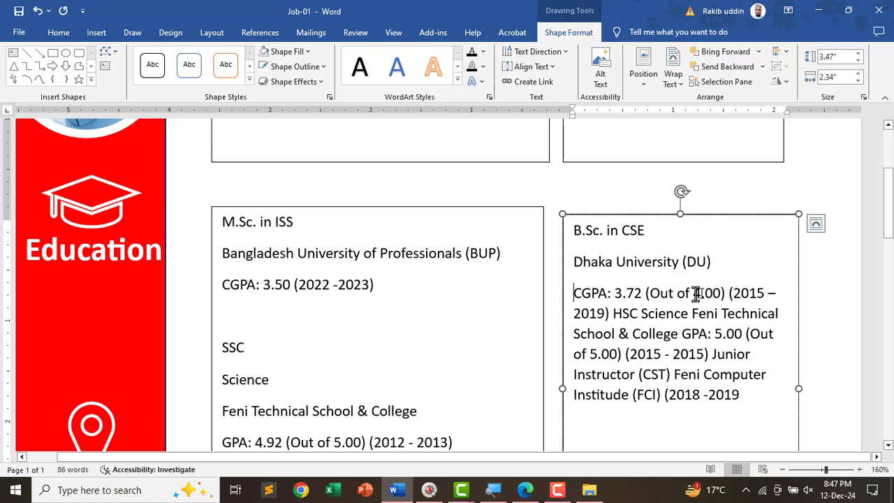
{"action": "left_click", "coordinate": [726, 293]}
{"action": "key", "text": "Return"}
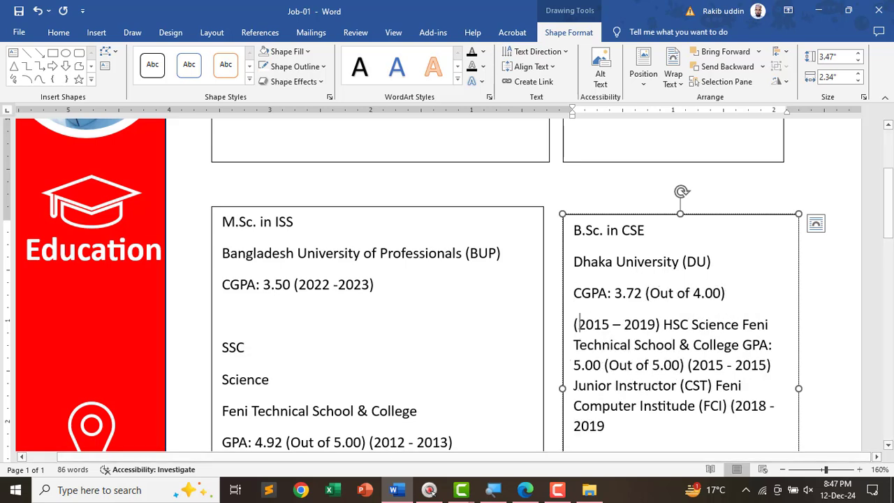
- Split the HSC entry into HSC, Science and Feni Technical School lines, after a blank line
{"action": "left_click", "coordinate": [660, 325]}
{"action": "key", "text": "Return"}
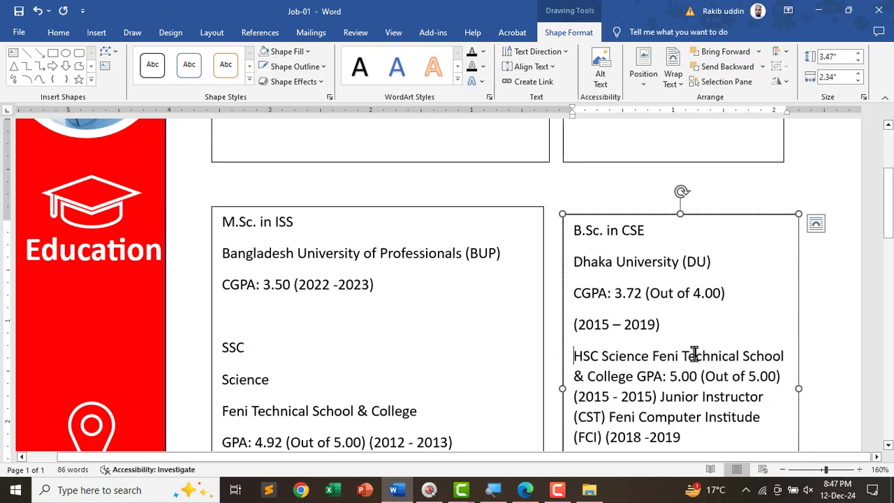
{"action": "key", "text": "Return"}
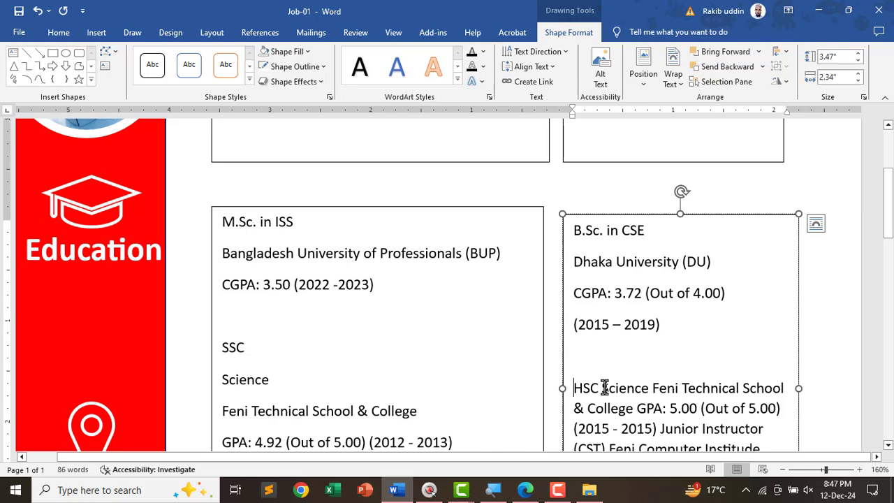
{"action": "key", "text": "Return"}
{"action": "left_click", "coordinate": [620, 419]}
{"action": "key", "text": "Return"}
{"action": "scroll", "coordinate": [619, 391], "scroll_direction": "down", "scroll_amount": 3}
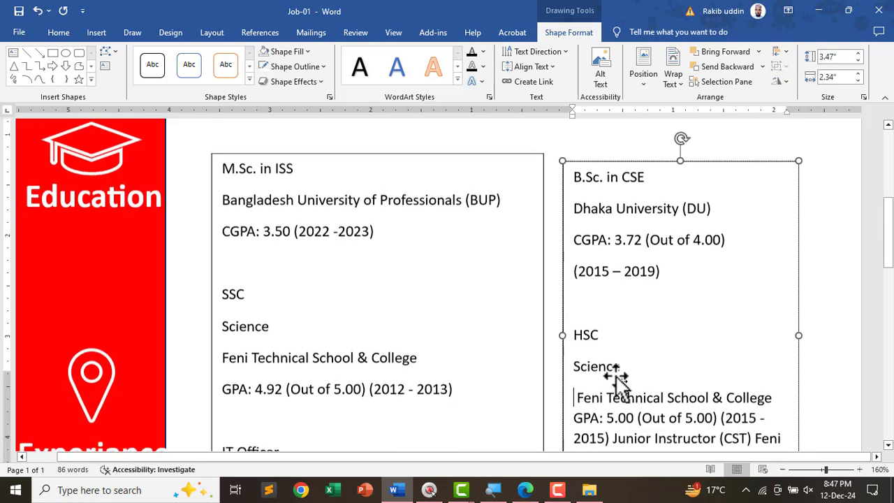
{"action": "key", "text": "Delete"}
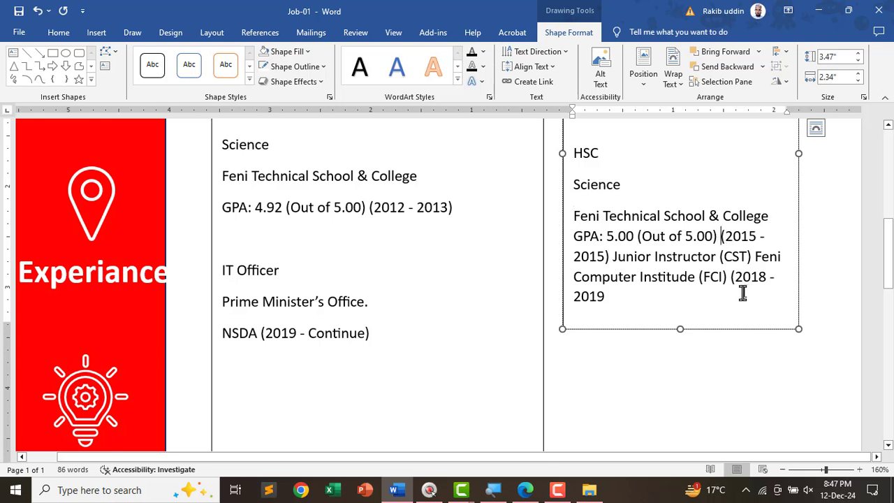
{"action": "key", "text": "Return"}
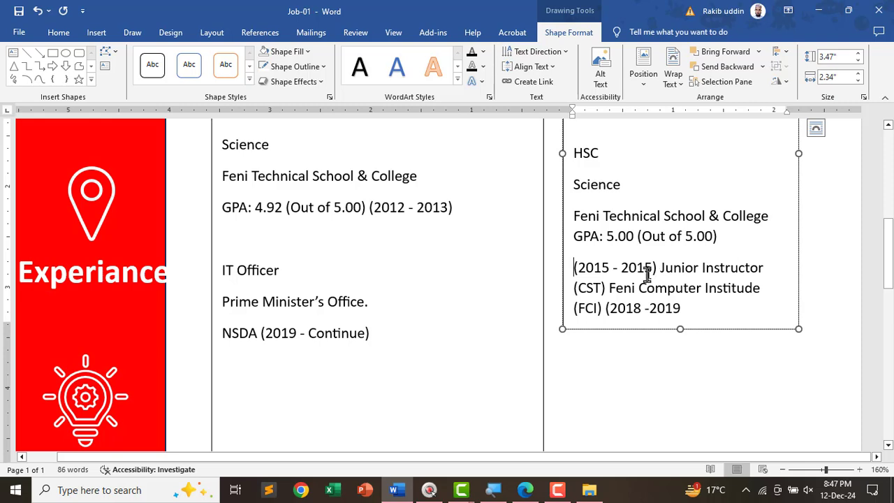
{"action": "key", "text": "BackSpace"}
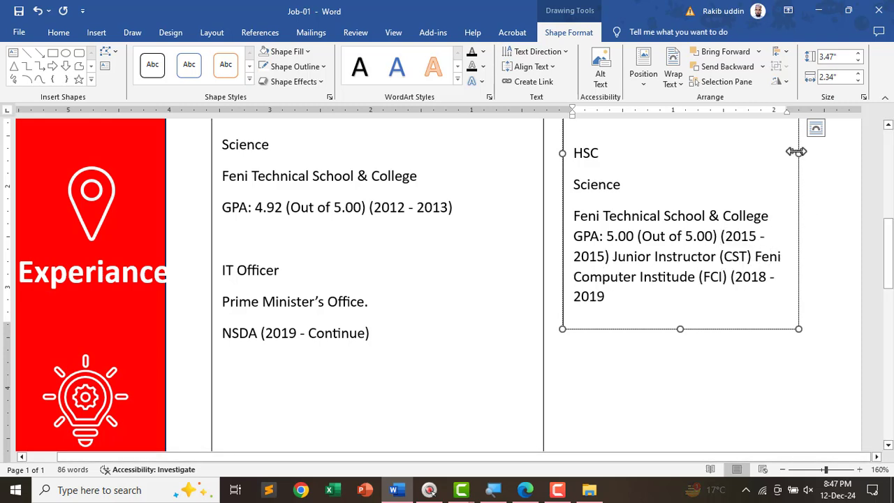
- Widen and lengthen the box, splitting Junior Instructor (CST), Feni Computer Institude (FCI) and 2018 -2019 onto lines
{"action": "left_click_drag", "start_coordinate": [796, 151], "coordinate": [820, 153]}
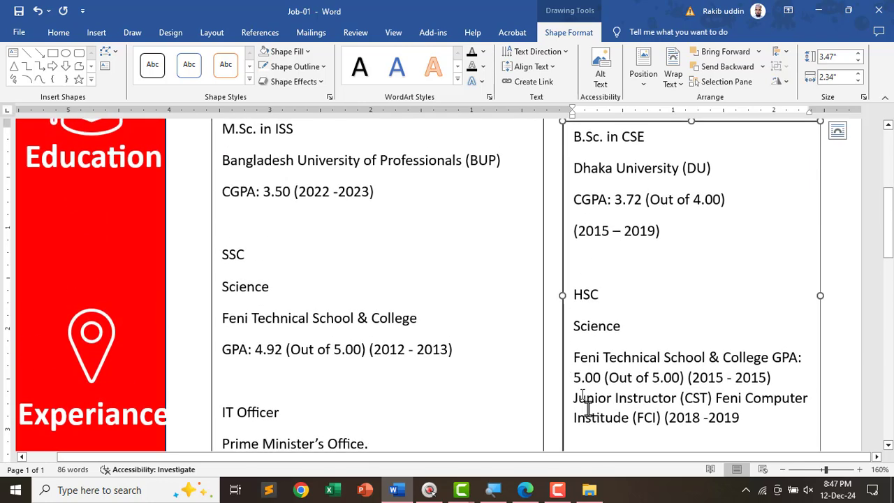
{"action": "scroll", "coordinate": [585, 391], "scroll_direction": "down", "scroll_amount": 2}
{"action": "left_click", "coordinate": [572, 300]}
{"action": "key", "text": "Return"}
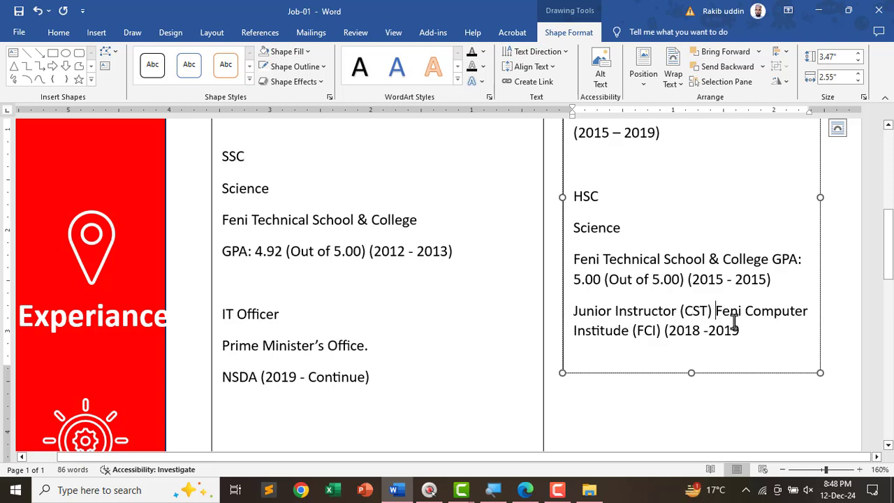
{"action": "key", "text": "Return"}
{"action": "left_click_drag", "start_coordinate": [690, 372], "coordinate": [690, 432]}
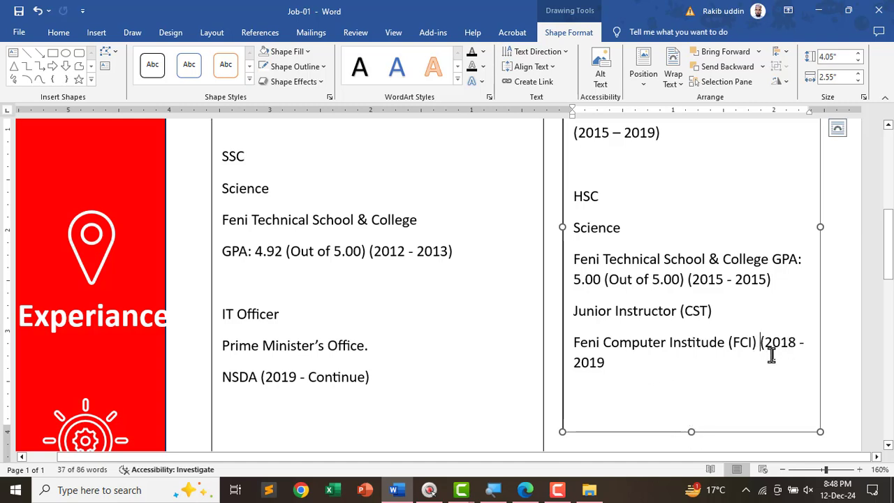
{"action": "key", "text": "Return"}
{"action": "scroll", "coordinate": [634, 367], "scroll_direction": "up", "scroll_amount": 5}
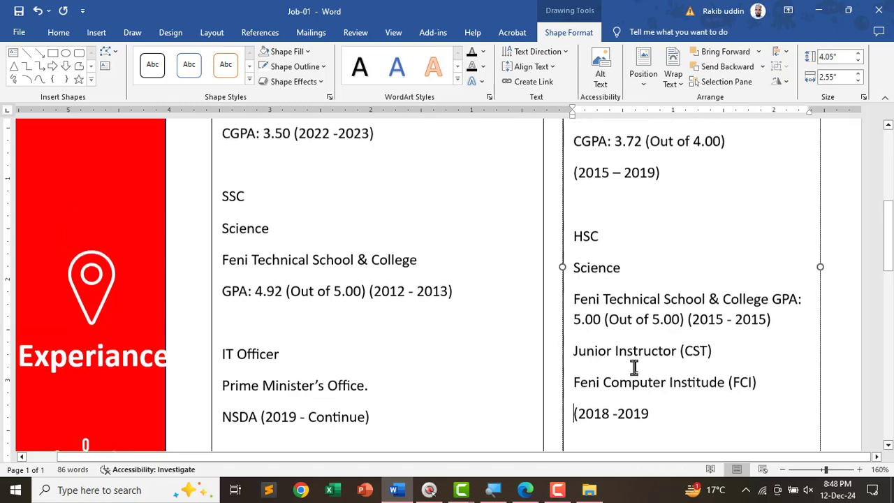
{"action": "scroll", "coordinate": [434, 339], "scroll_direction": "down", "scroll_amount": 8}
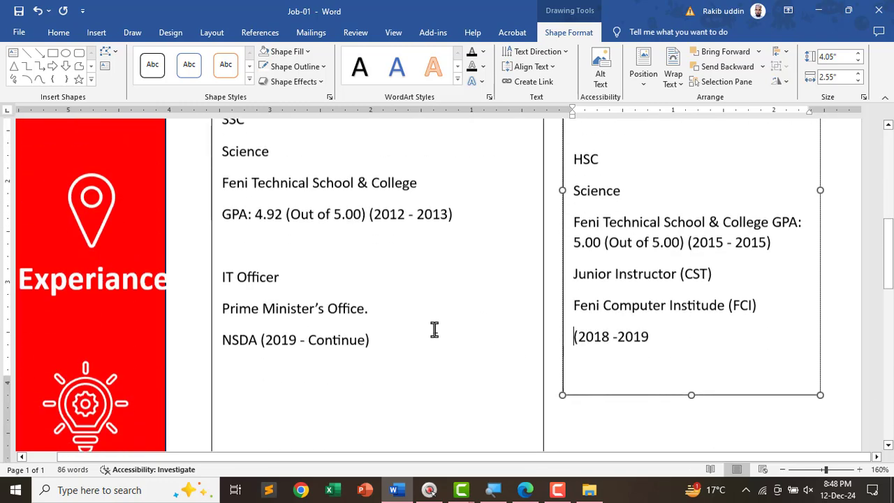
- Select the Skills list, Hardware to Internet, in the reference PDF and return to Word
{"action": "key", "text": "alt+Tab"}
{"action": "scroll", "coordinate": [568, 313], "scroll_direction": "down", "scroll_amount": 4}
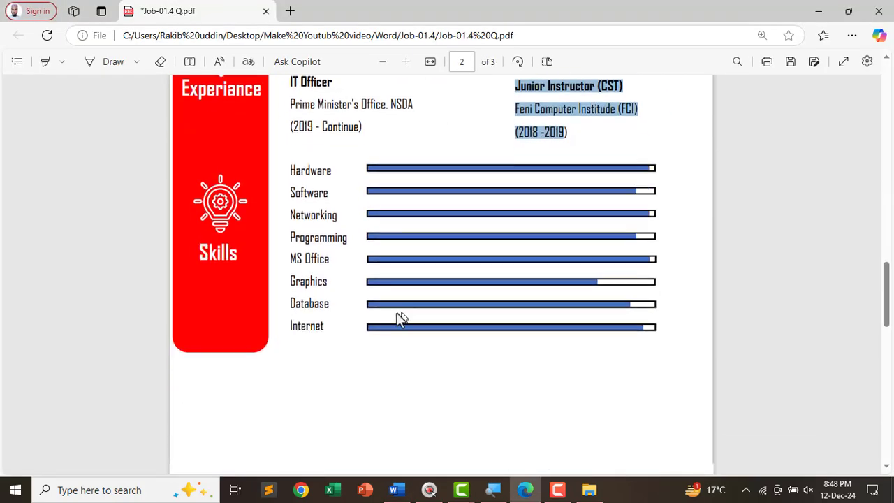
{"action": "left_click_drag", "start_coordinate": [286, 165], "coordinate": [329, 348]}
{"action": "key", "text": "ctrl+c"}
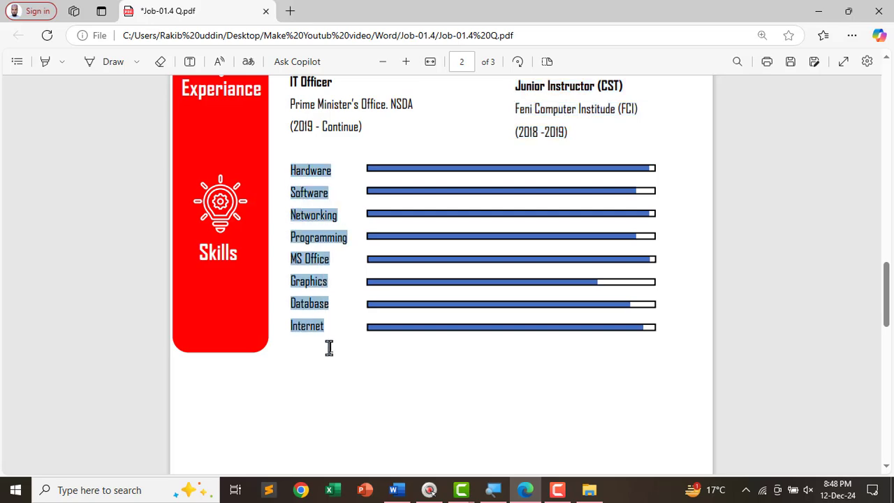
{"action": "key", "text": "alt+Tab"}
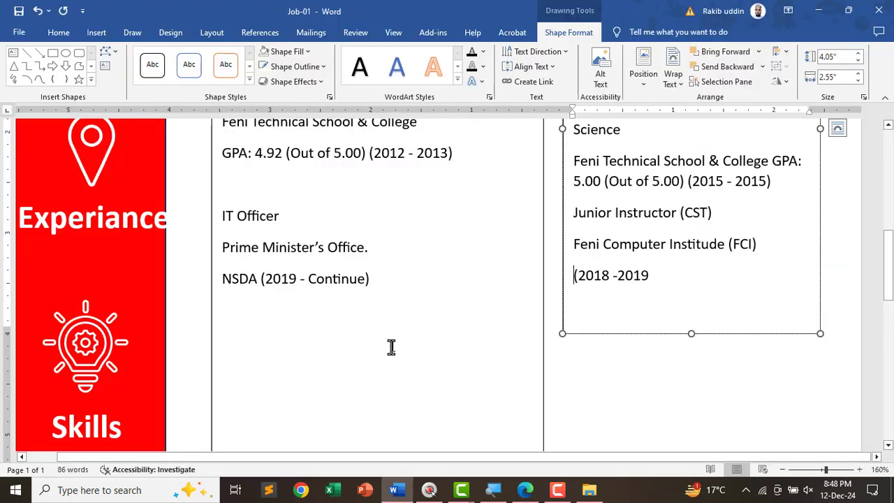
- Shorten the left education text box from the bottom
{"action": "scroll", "coordinate": [391, 347], "scroll_direction": "down", "scroll_amount": 3}
{"action": "left_click", "coordinate": [383, 356]}
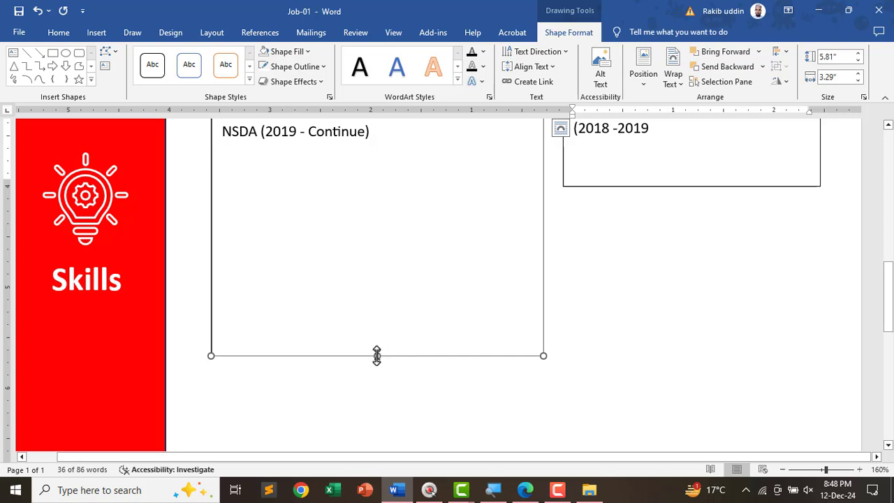
{"action": "left_click_drag", "start_coordinate": [374, 356], "coordinate": [365, 275]}
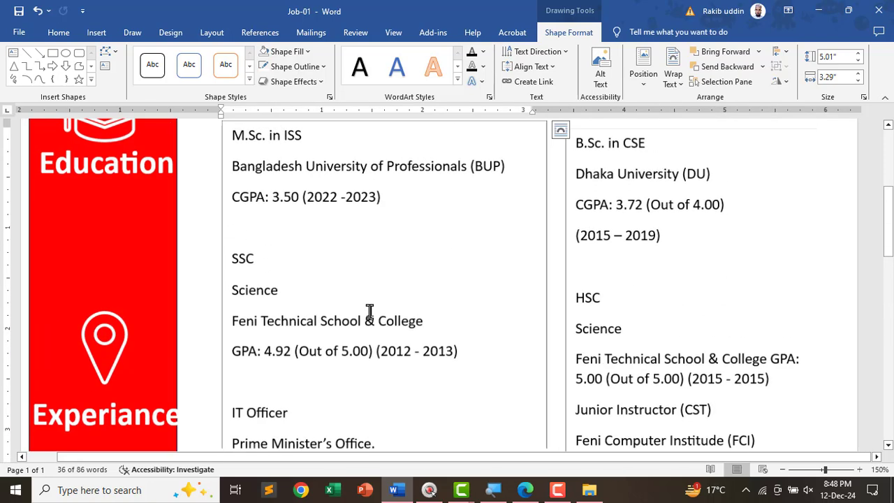
{"action": "scroll", "coordinate": [370, 315], "scroll_direction": "down", "scroll_amount": 2}
{"action": "scroll", "coordinate": [374, 326], "scroll_direction": "down", "scroll_amount": 8}
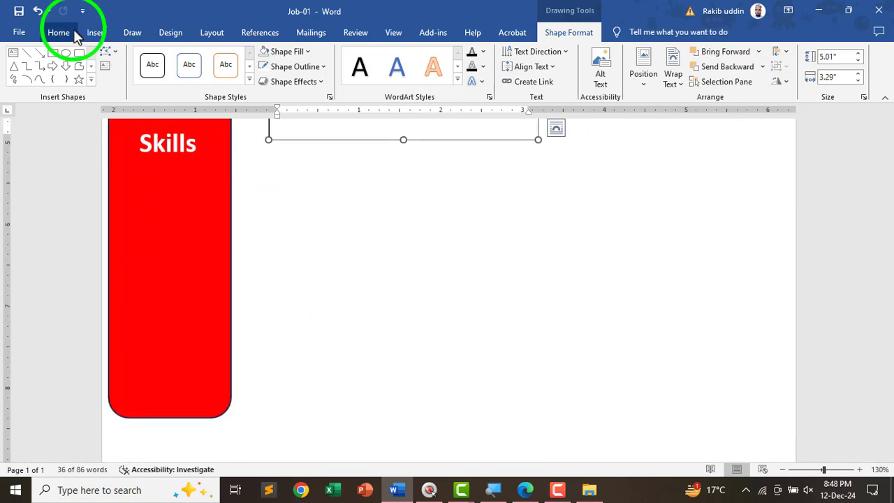
- Draw a tall text box beside the Skills heading and paste the skills list into it
{"action": "left_click", "coordinate": [96, 32]}
{"action": "left_click", "coordinate": [620, 79]}
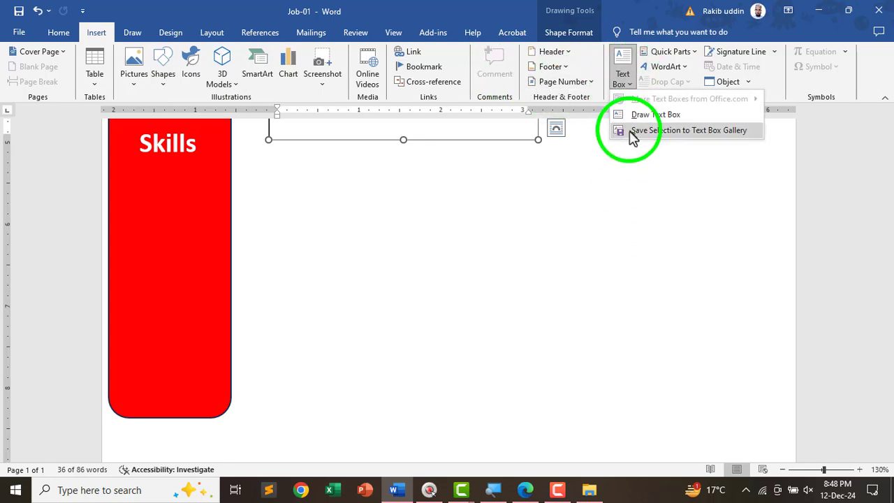
{"action": "left_click", "coordinate": [629, 116]}
{"action": "left_click_drag", "start_coordinate": [272, 164], "coordinate": [412, 403]}
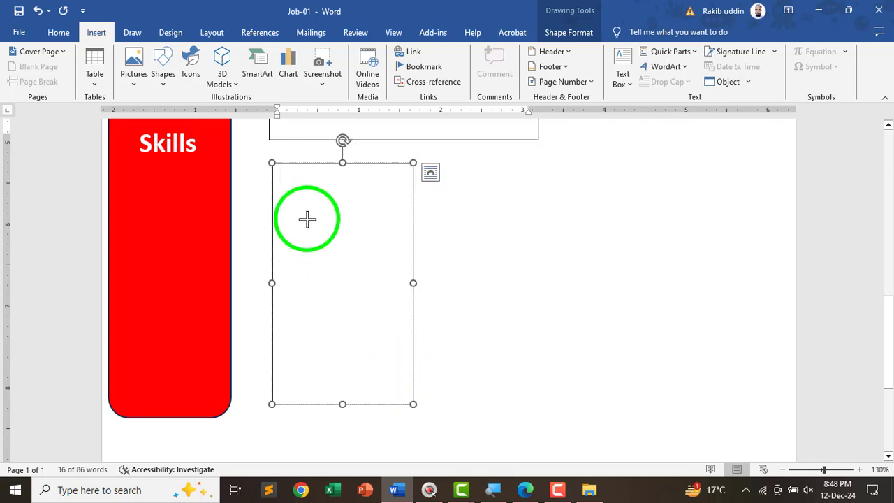
{"action": "key", "text": "ctrl+v"}
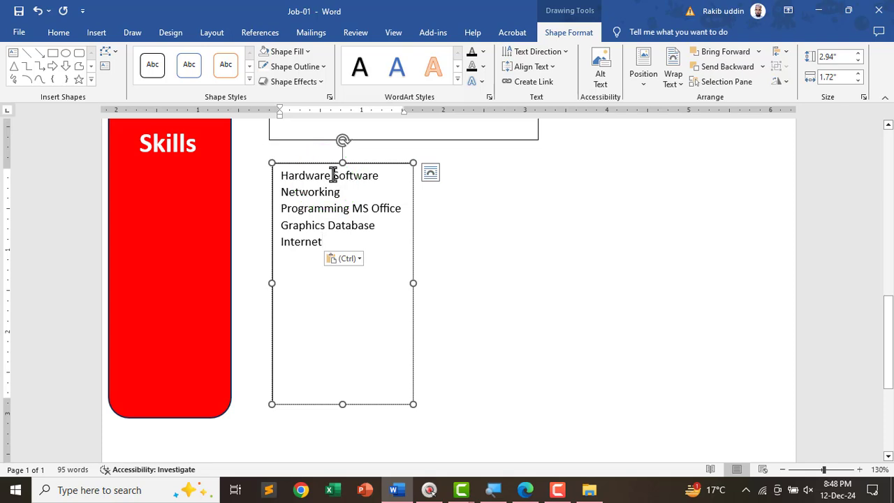
- Put Software, Networking, MS Office, Graphics, Database and Internet each on its own line
{"action": "left_click", "coordinate": [332, 175]}
{"action": "key", "text": "Return"}
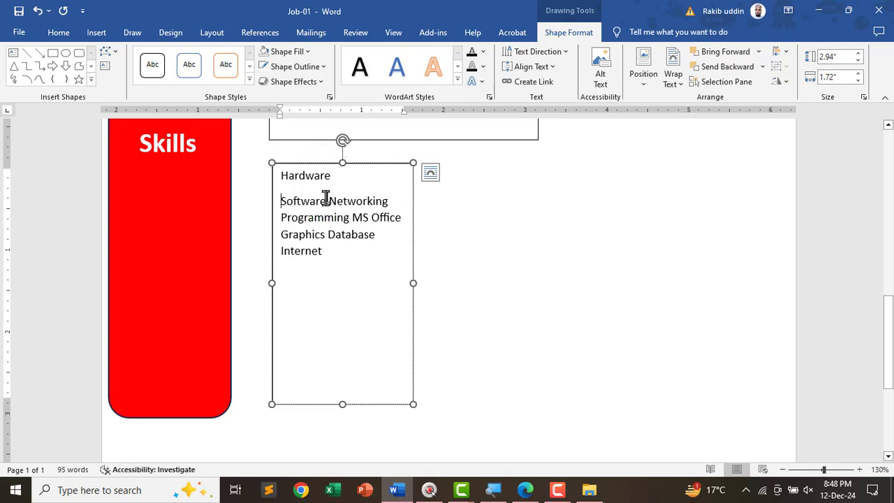
{"action": "left_click", "coordinate": [328, 200]}
{"action": "key", "text": "Return"}
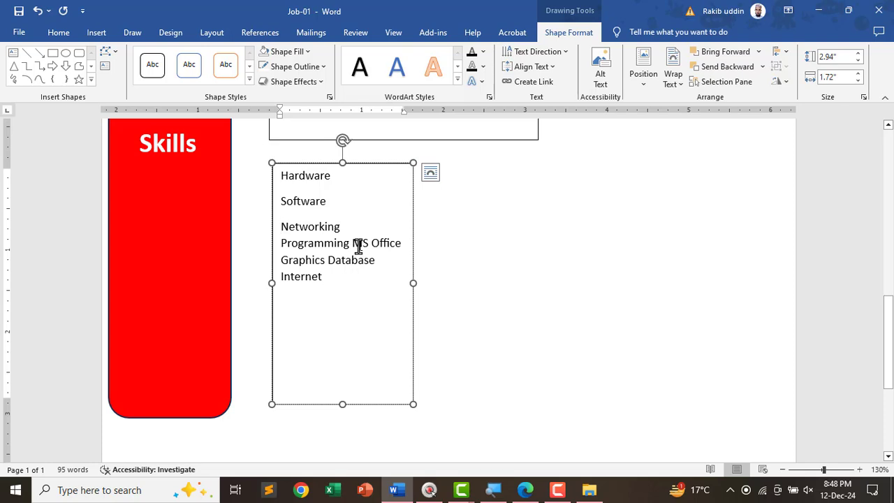
{"action": "left_click", "coordinate": [352, 242]}
{"action": "key", "text": "Return"}
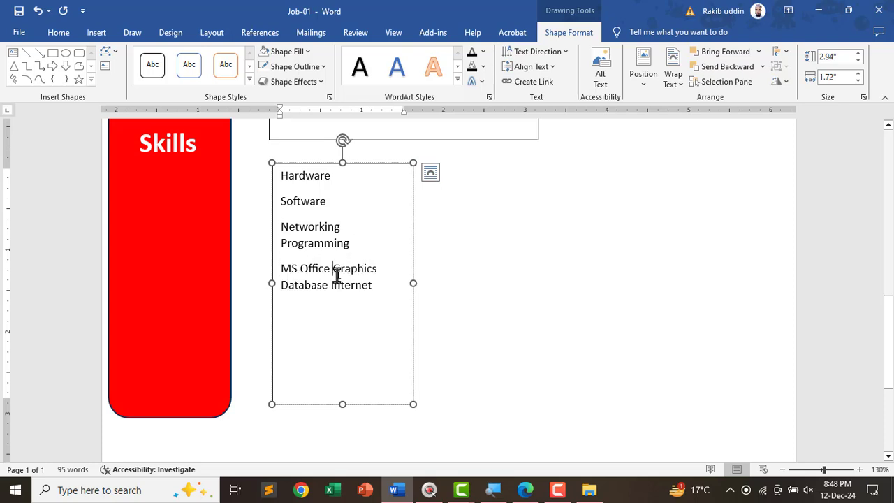
{"action": "left_click", "coordinate": [333, 268]}
{"action": "key", "text": "Return"}
{"action": "left_click", "coordinate": [326, 296]}
{"action": "key", "text": "Return"}
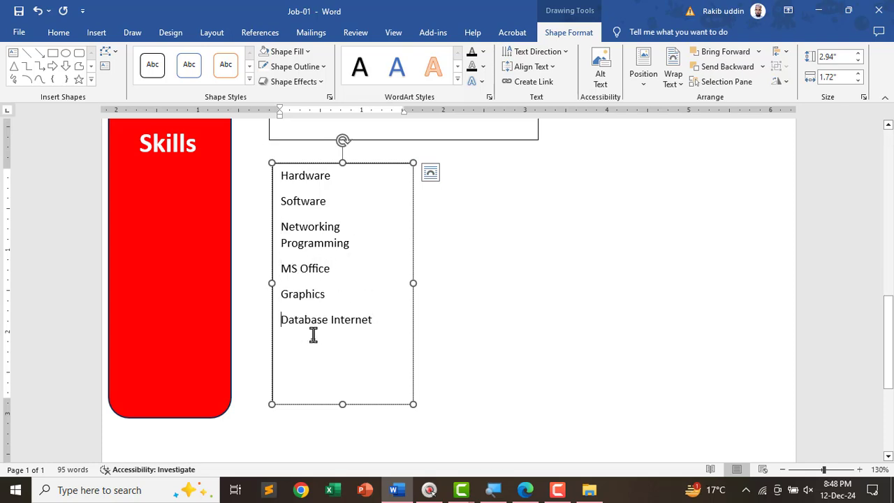
{"action": "left_click", "coordinate": [328, 320]}
{"action": "key", "text": "Return"}
- Erase the ink underlines from the reference PDF's instructions
{"action": "key", "text": "alt+Tab"}
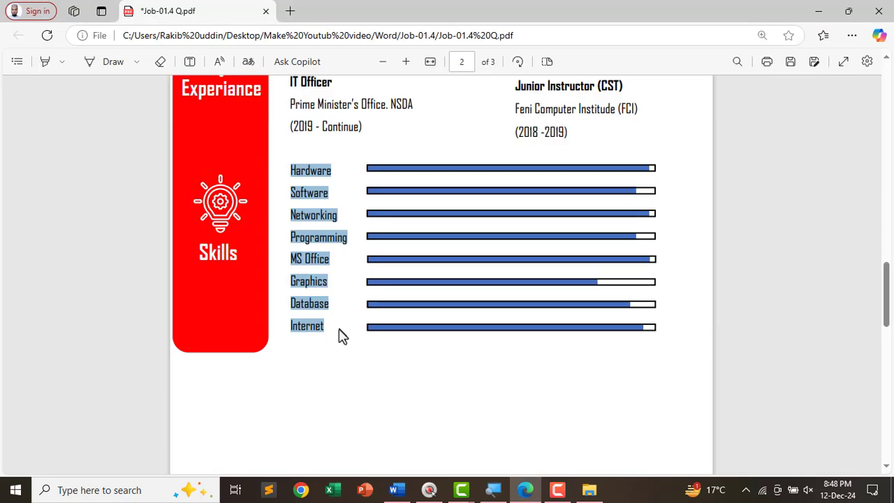
{"action": "scroll", "coordinate": [433, 325], "scroll_direction": "up", "scroll_amount": 2}
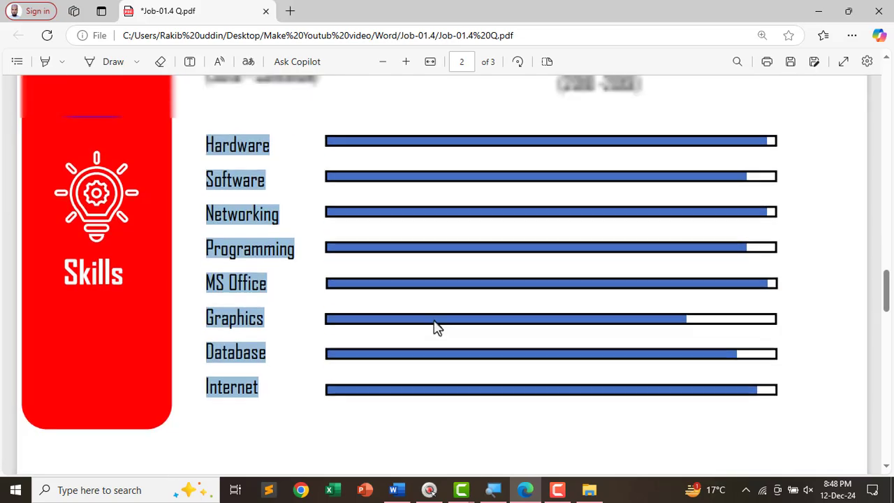
{"action": "scroll", "coordinate": [412, 329], "scroll_direction": "down", "scroll_amount": 3}
{"action": "scroll", "coordinate": [419, 311], "scroll_direction": "down", "scroll_amount": 5}
{"action": "scroll", "coordinate": [418, 311], "scroll_direction": "up", "scroll_amount": 3}
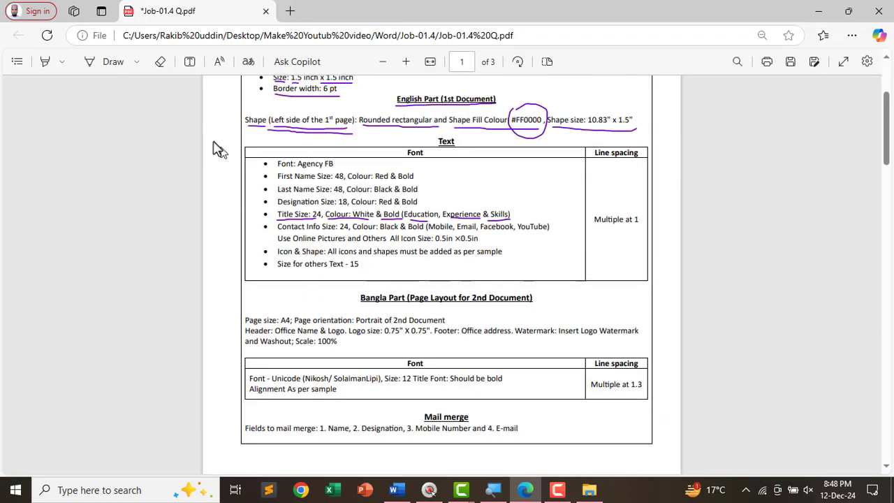
{"action": "scroll", "coordinate": [223, 157], "scroll_direction": "up", "scroll_amount": 2}
{"action": "left_click", "coordinate": [160, 61]}
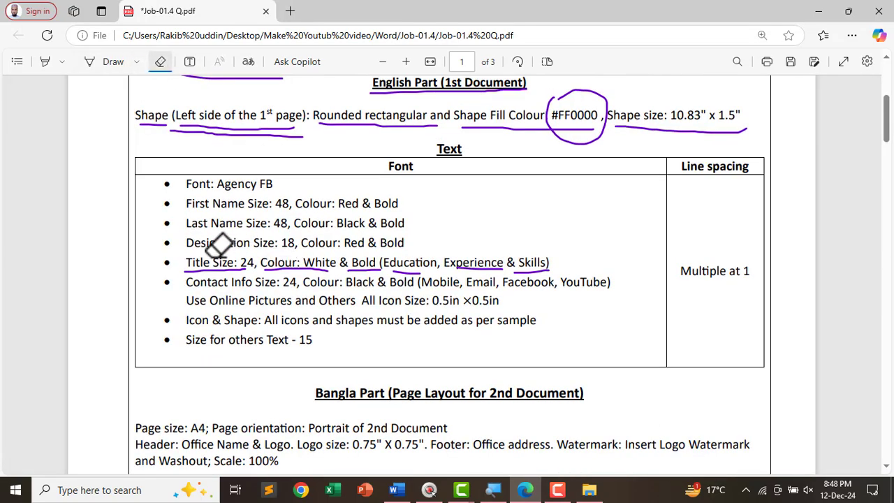
{"action": "mouse_move", "coordinate": [218, 245]}
{"action": "left_mouse_down"}
{"action": "mouse_move", "coordinate": [398, 253]}
{"action": "mouse_move", "coordinate": [319, 255]}
{"action": "mouse_move", "coordinate": [433, 261]}
{"action": "mouse_move", "coordinate": [479, 282]}
{"action": "mouse_move", "coordinate": [547, 268]}
{"action": "left_mouse_up"}
- Mark Agency FB with the pen, erase that mark, and return to the Word CV
{"action": "left_click", "coordinate": [104, 61]}
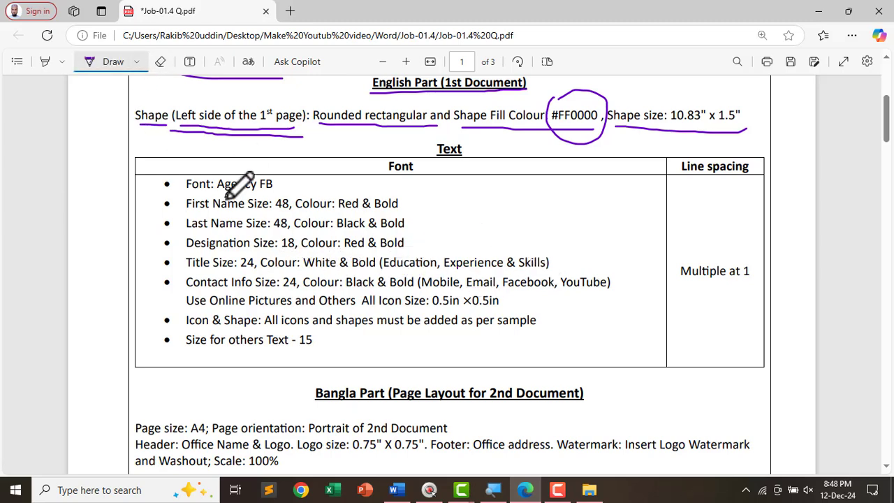
{"action": "scroll", "coordinate": [241, 182], "scroll_direction": "up", "scroll_amount": 1}
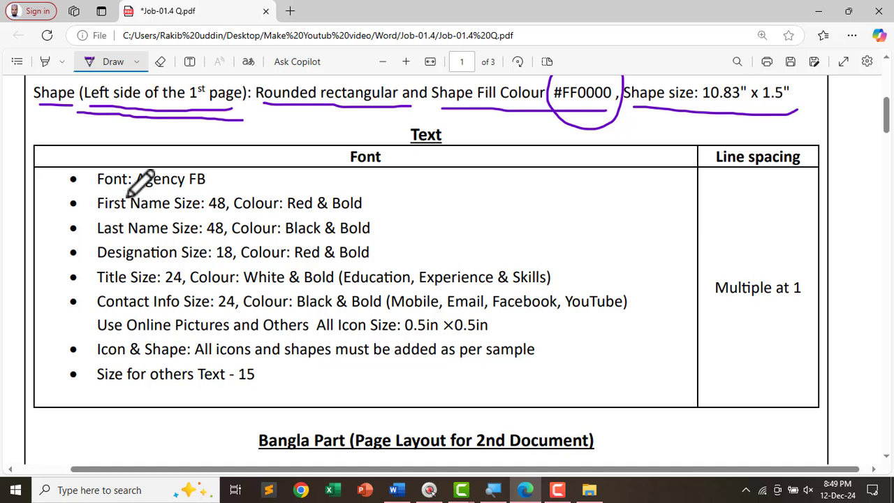
{"action": "left_click_drag", "start_coordinate": [136, 188], "coordinate": [228, 194]}
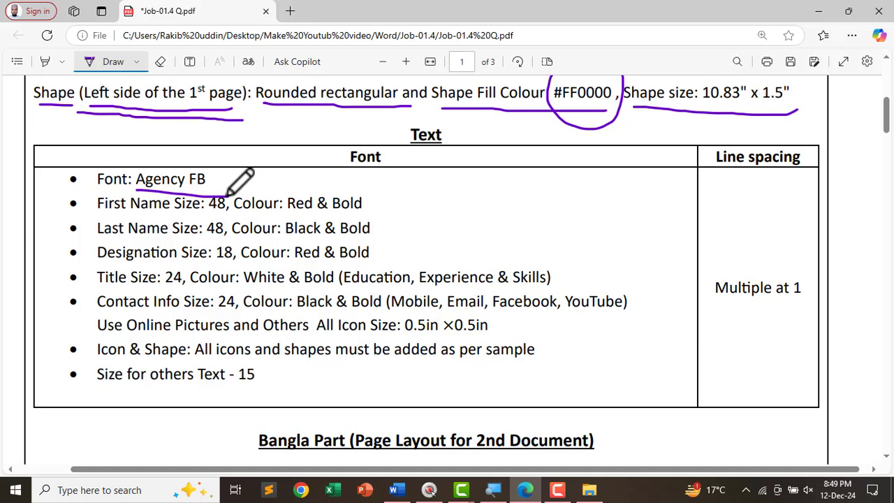
{"action": "left_click", "coordinate": [160, 61]}
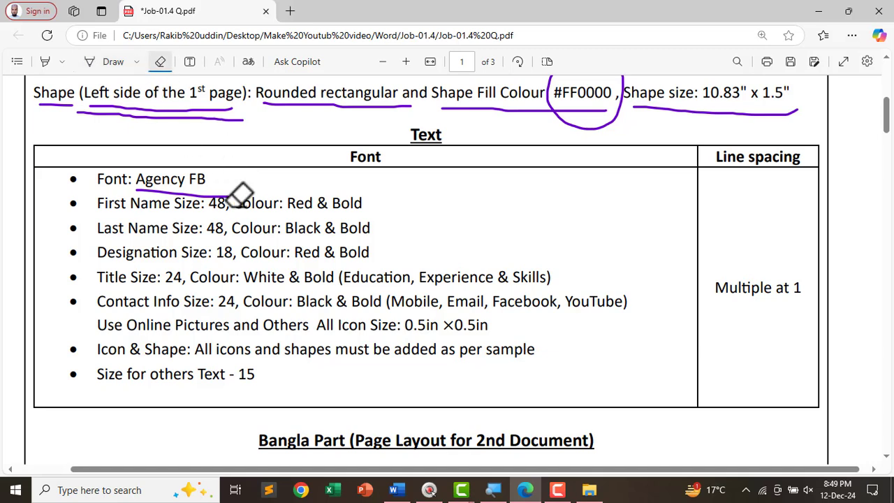
{"action": "left_click_drag", "start_coordinate": [206, 160], "coordinate": [185, 216]}
{"action": "key", "text": "alt+Tab"}
- Set the Education heading to the Agency FB font
{"action": "scroll", "coordinate": [192, 211], "scroll_direction": "up", "scroll_amount": 10}
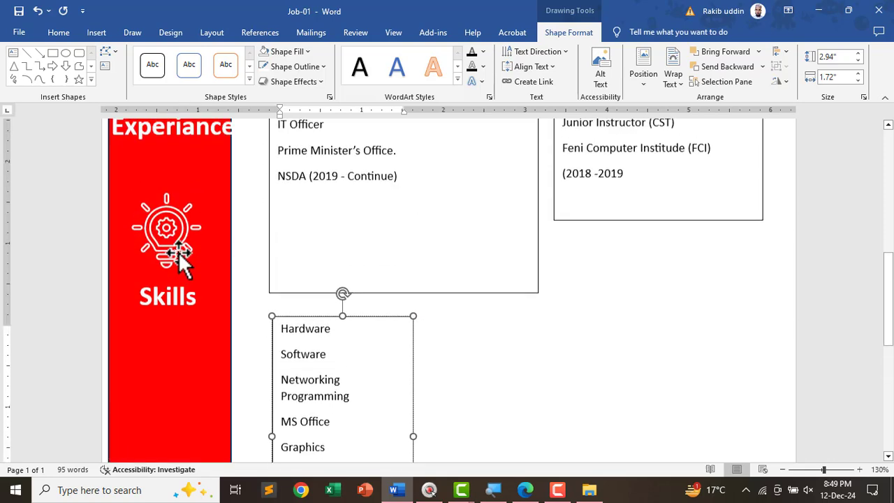
{"action": "scroll", "coordinate": [186, 249], "scroll_direction": "up", "scroll_amount": 3}
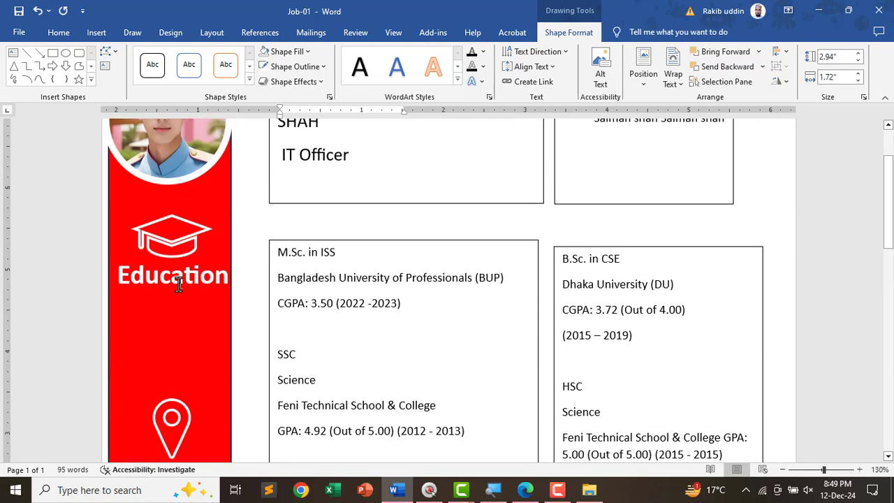
{"action": "double_click", "coordinate": [175, 278]}
{"action": "left_click", "coordinate": [64, 33]}
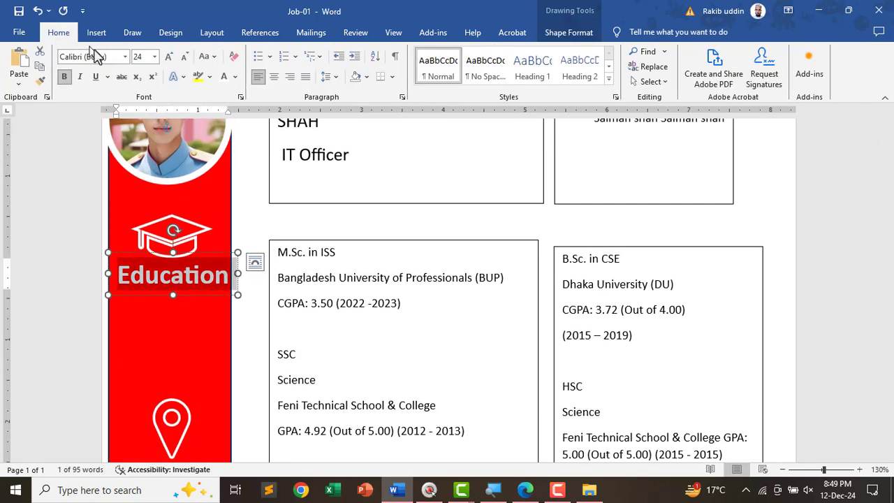
{"action": "left_click", "coordinate": [112, 56]}
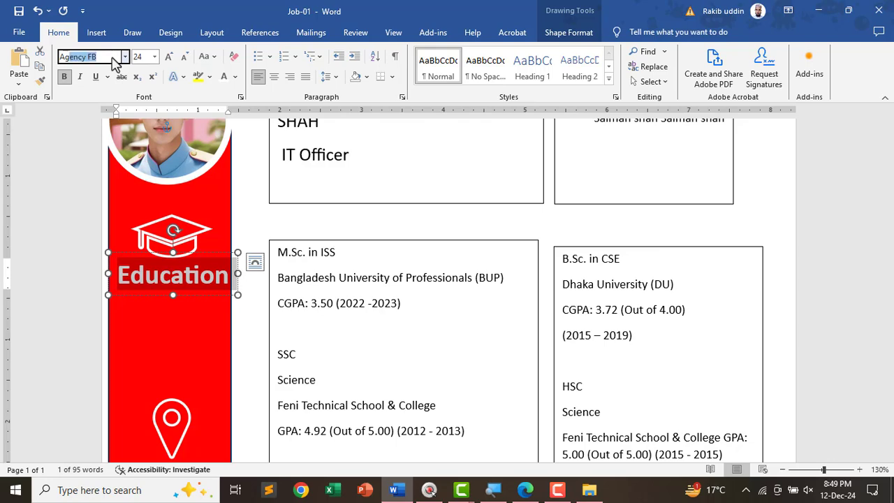
{"action": "key", "text": "Return"}
- Set the Experiance and Skills headings to Agency FB
{"action": "scroll", "coordinate": [134, 202], "scroll_direction": "down", "scroll_amount": 3}
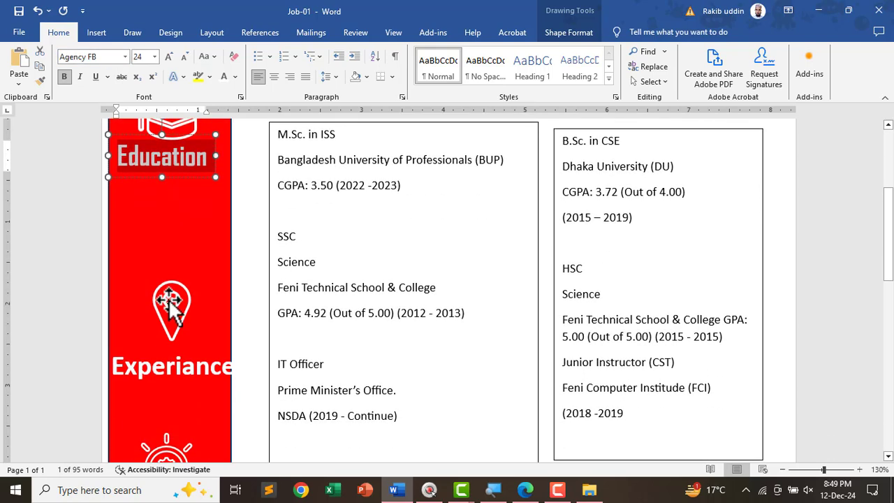
{"action": "double_click", "coordinate": [175, 363]}
{"action": "left_click", "coordinate": [109, 58]}
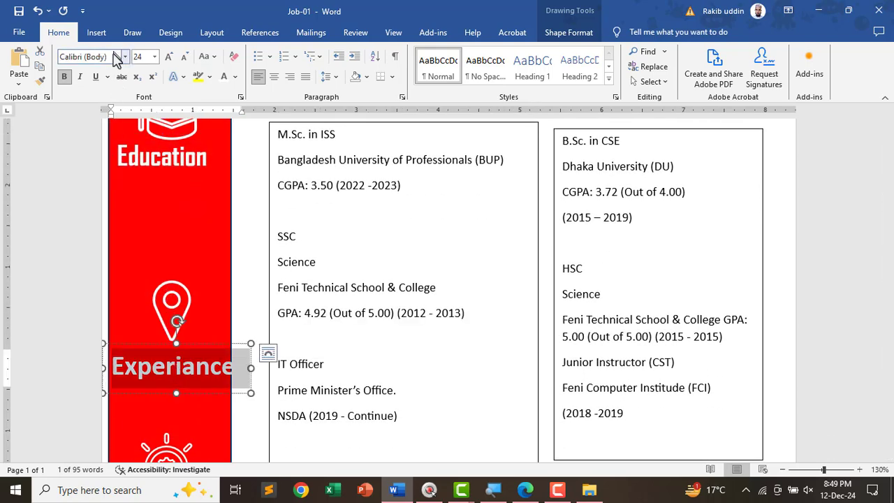
{"action": "type", "text": "Agency FB"}
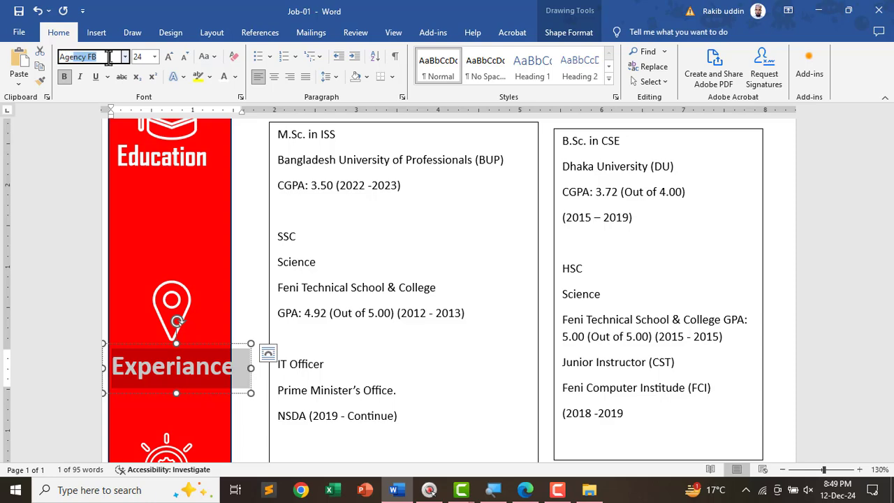
{"action": "key", "text": "Return"}
{"action": "scroll", "coordinate": [200, 396], "scroll_direction": "down", "scroll_amount": 5}
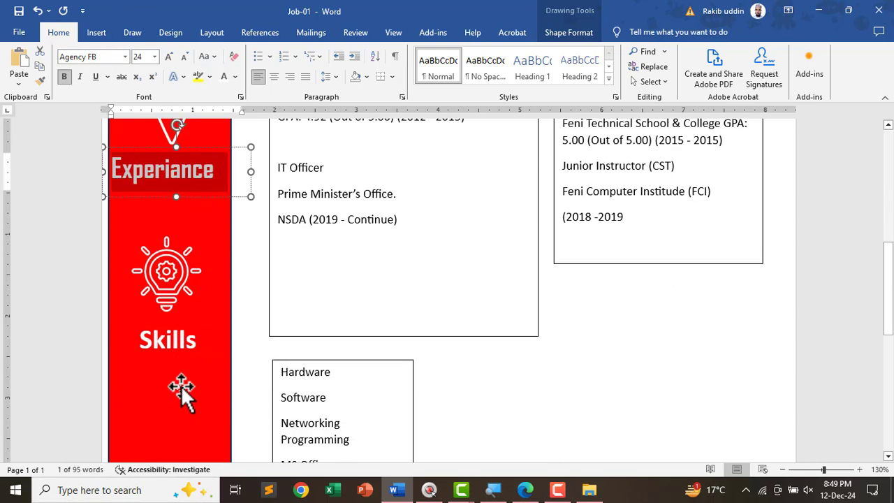
{"action": "double_click", "coordinate": [177, 338]}
{"action": "left_click", "coordinate": [94, 58]}
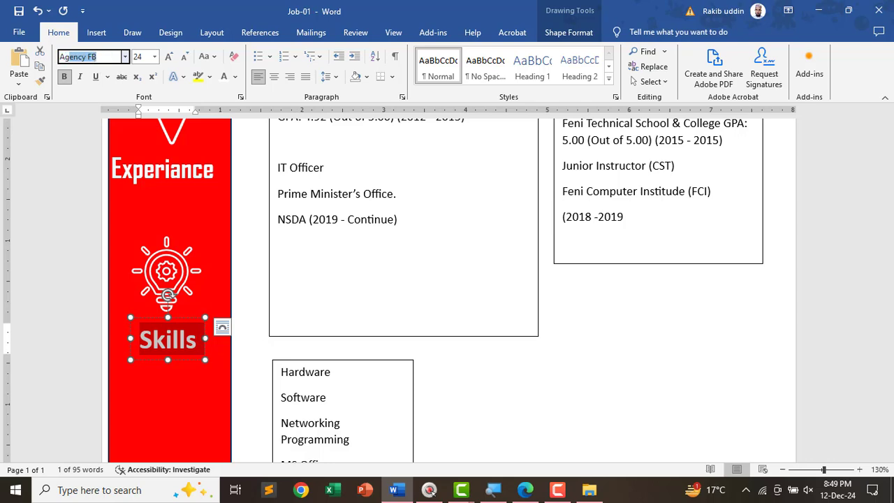
{"action": "type", "text": "A"}
{"action": "key", "text": "Return"}
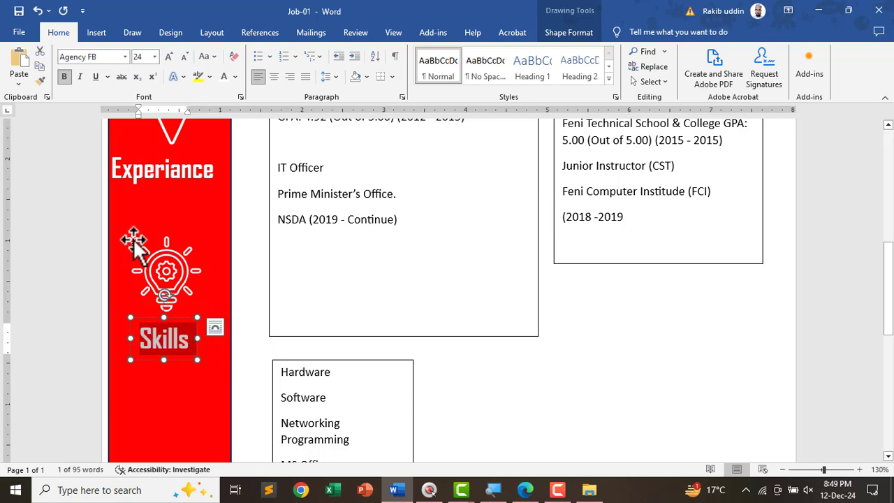
- Nudge the Experiance and Education heading boxes slightly right to line them up
{"action": "left_click", "coordinate": [179, 179]}
{"action": "scroll", "coordinate": [176, 165], "scroll_direction": "up", "scroll_amount": 2}
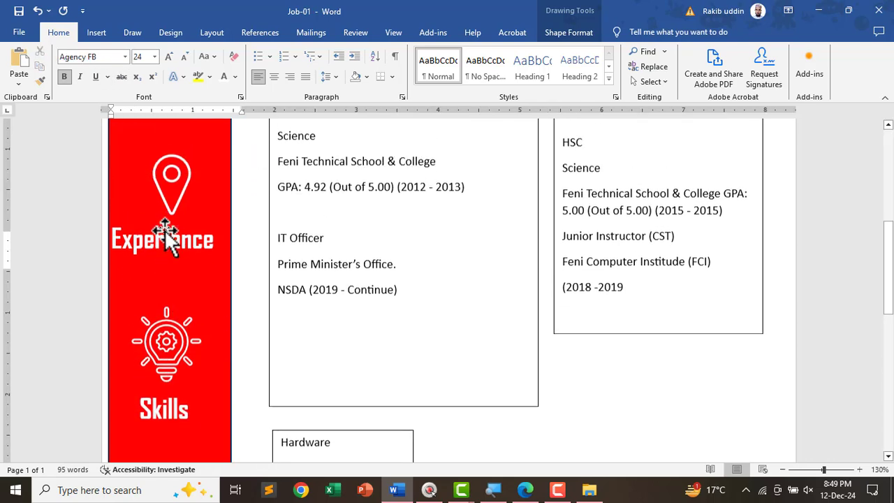
{"action": "left_click_drag", "start_coordinate": [160, 276], "coordinate": [171, 282]}
{"action": "scroll", "coordinate": [203, 297], "scroll_direction": "up", "scroll_amount": 2}
{"action": "scroll", "coordinate": [203, 297], "scroll_direction": "up", "scroll_amount": 2}
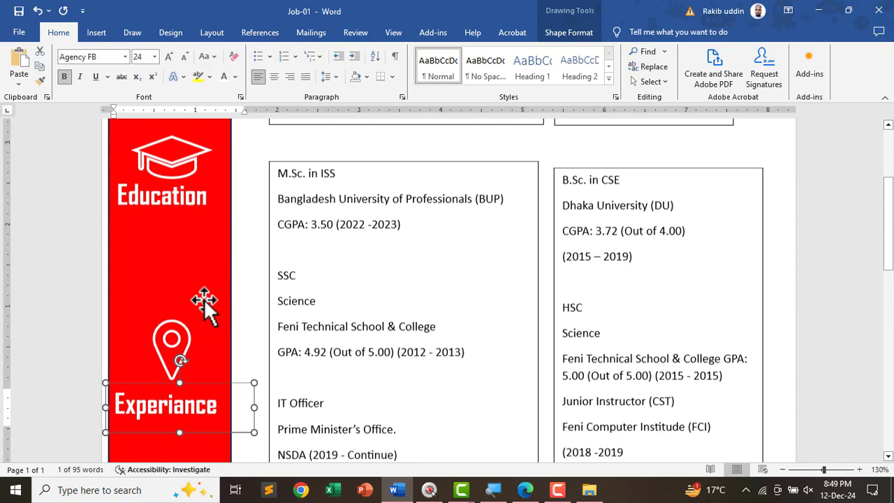
{"action": "left_click", "coordinate": [175, 204]}
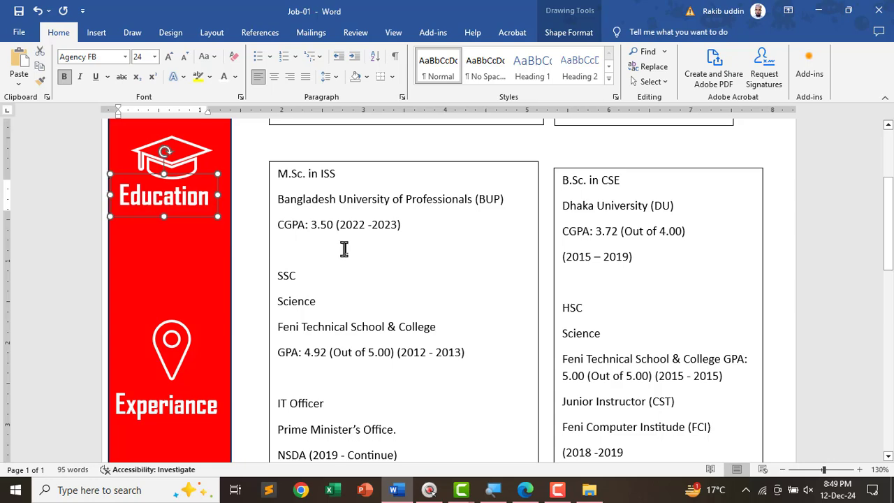
{"action": "key", "text": "Right"}
{"action": "key", "text": "Right"}
- Set the name/title text and the contact details text to Agency FB
{"action": "scroll", "coordinate": [348, 258], "scroll_direction": "up", "scroll_amount": 4}
{"action": "scroll", "coordinate": [356, 269], "scroll_direction": "up", "scroll_amount": 1}
{"action": "left_click_drag", "start_coordinate": [335, 259], "coordinate": [265, 170]}
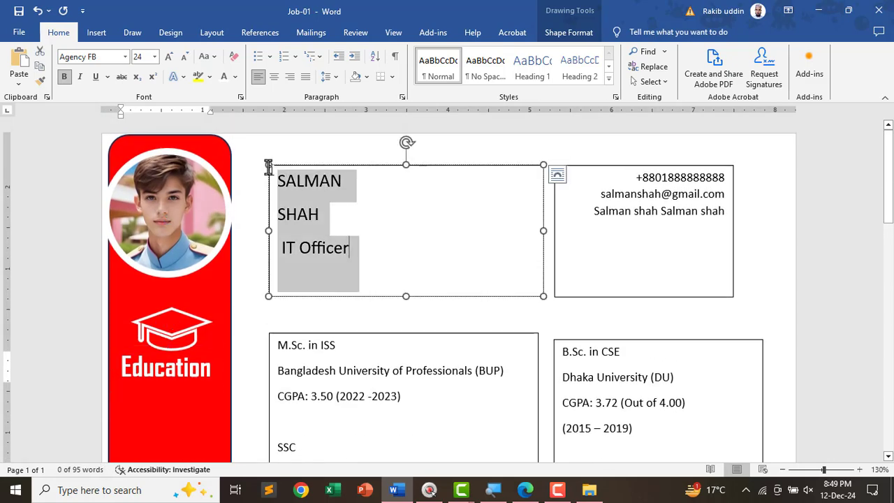
{"action": "left_click", "coordinate": [102, 57]}
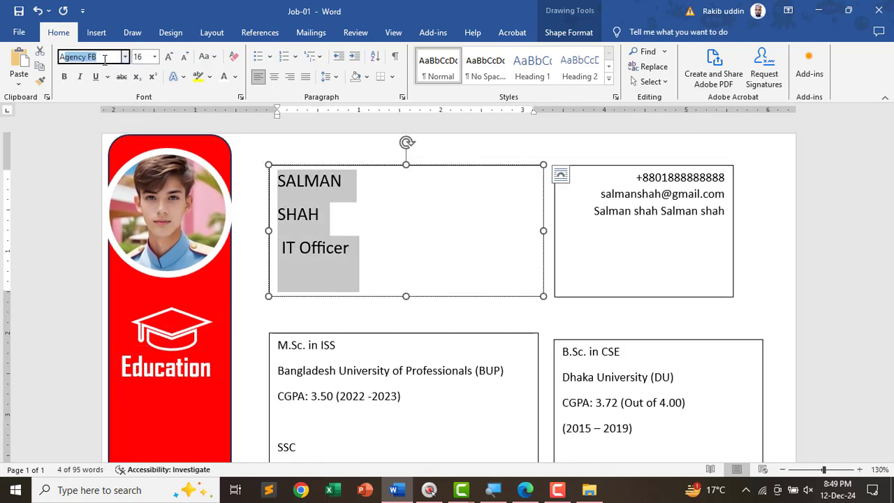
{"action": "key", "text": "Return"}
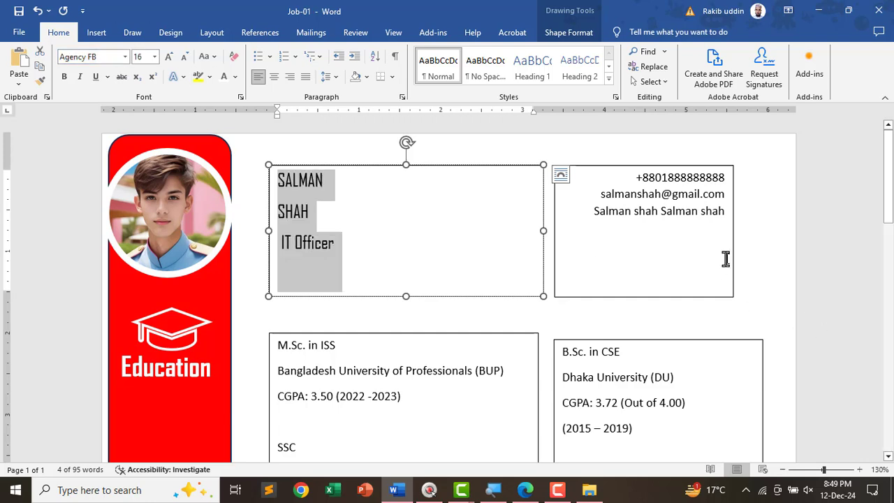
{"action": "left_click_drag", "start_coordinate": [725, 259], "coordinate": [620, 163]}
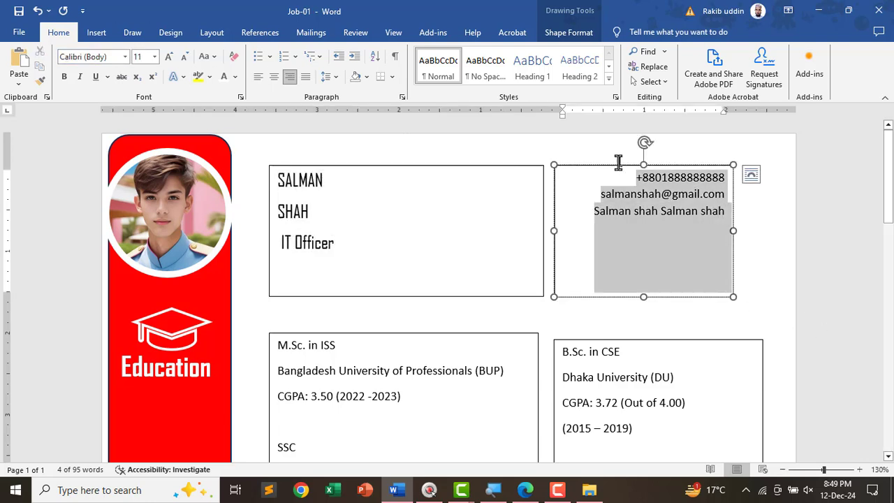
{"action": "left_click", "coordinate": [105, 57]}
{"action": "type", "text": "a"}
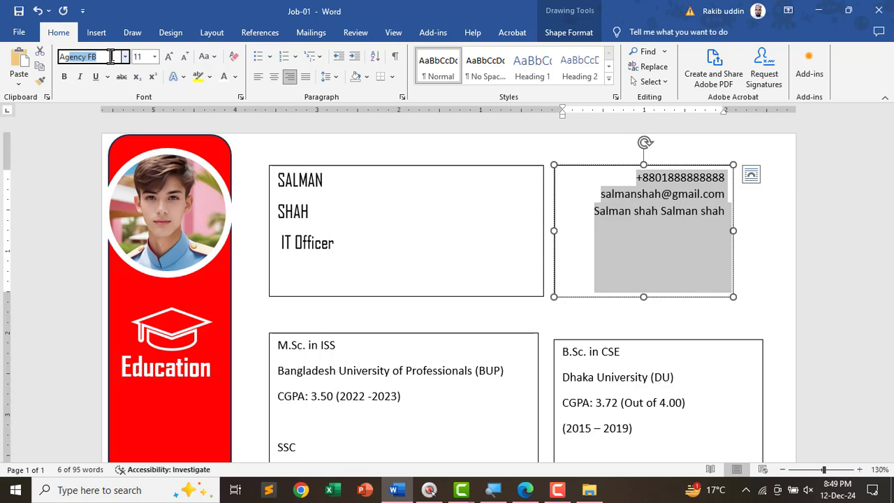
{"action": "key", "text": "Return"}
- Set all text in the M.Sc. and B.Sc. education boxes to Agency FB
{"action": "scroll", "coordinate": [243, 205], "scroll_direction": "down", "scroll_amount": 3}
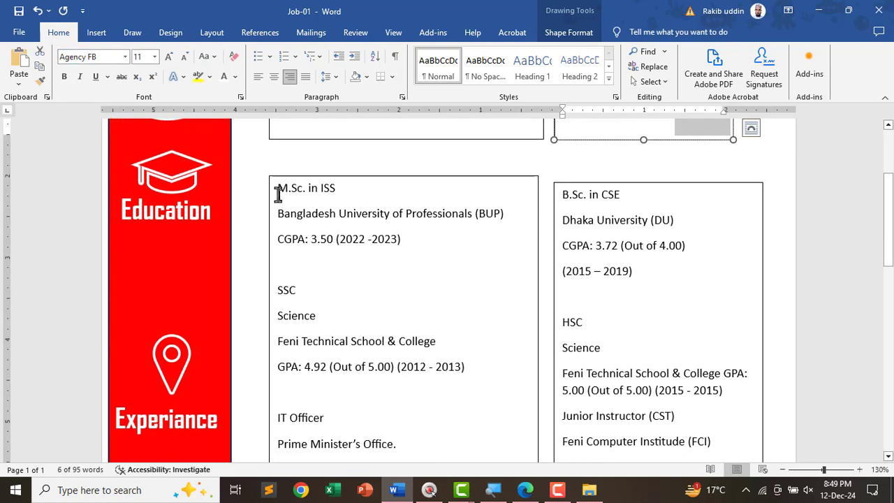
{"action": "left_click", "coordinate": [272, 177]}
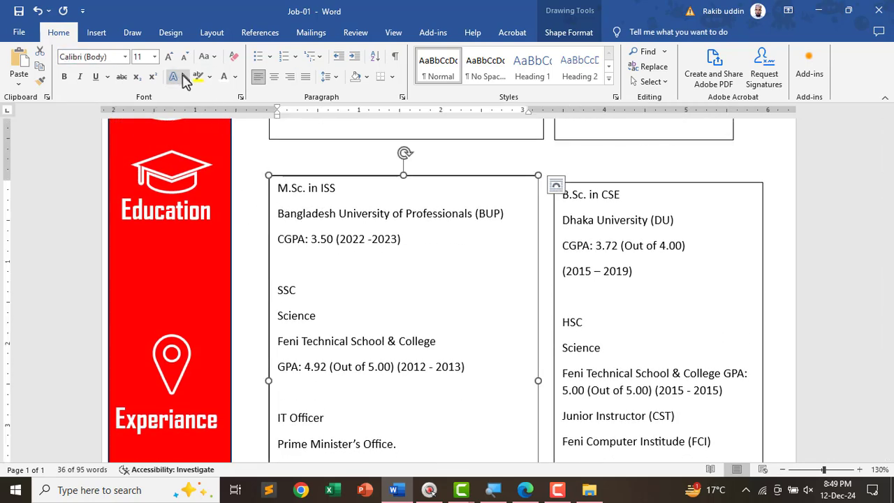
{"action": "key", "text": "ctrl+a"}
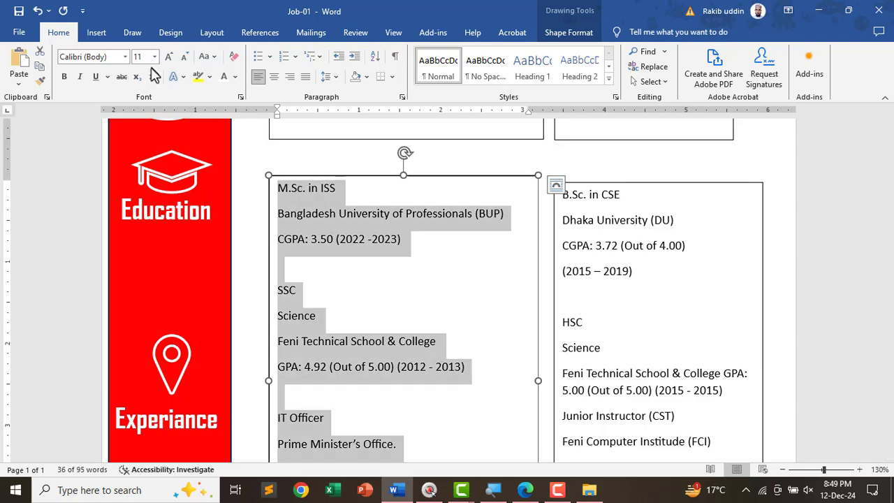
{"action": "left_click", "coordinate": [115, 57]}
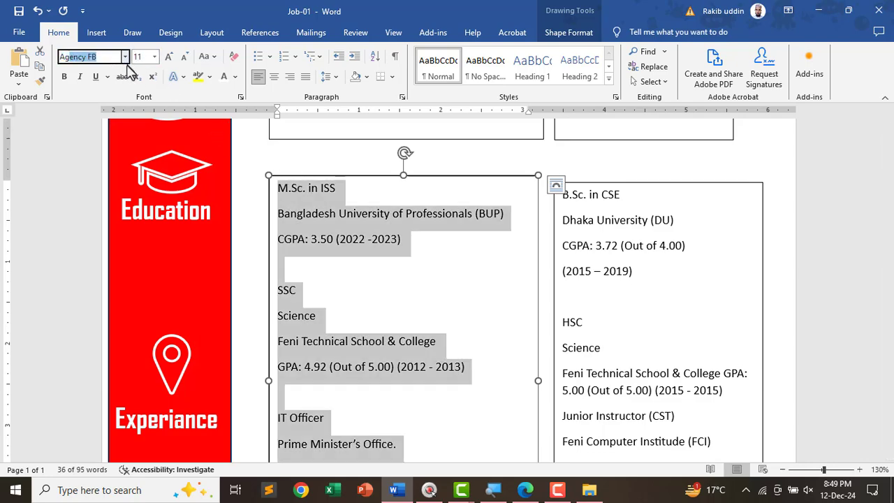
{"action": "type", "text": "A"}
{"action": "key", "text": "Return"}
{"action": "left_click", "coordinate": [649, 255]}
{"action": "key", "text": "ctrl+a"}
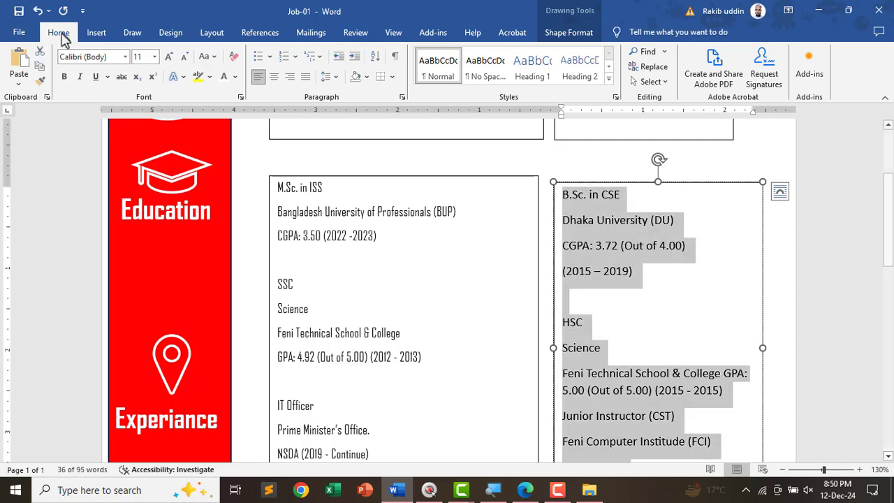
{"action": "left_click", "coordinate": [95, 57]}
{"action": "key", "text": "Return"}
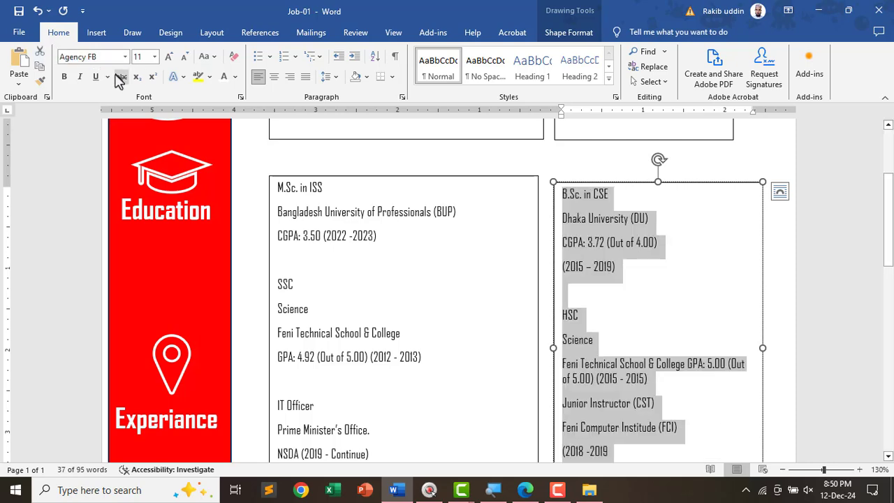
- Set the Skills list to Agency FB, then bring up the instructions PDF
{"action": "scroll", "coordinate": [624, 270], "scroll_direction": "down", "scroll_amount": 5}
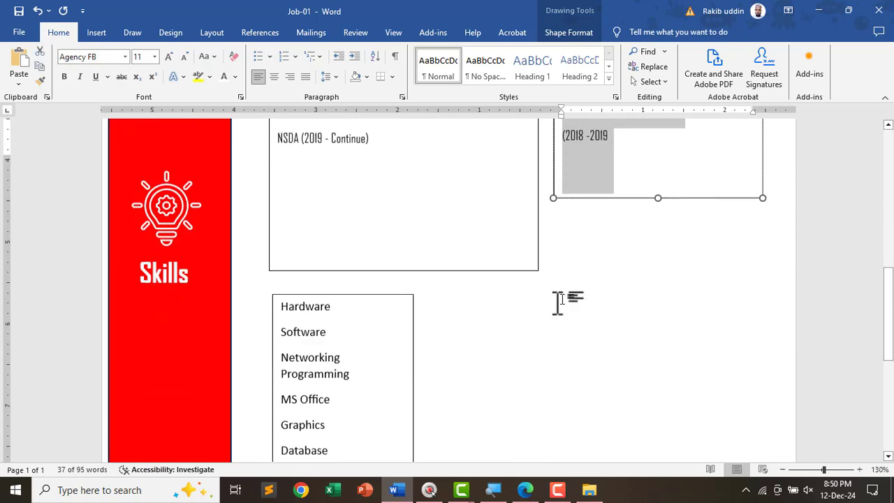
{"action": "left_click", "coordinate": [319, 354]}
{"action": "key", "text": "ctrl+a"}
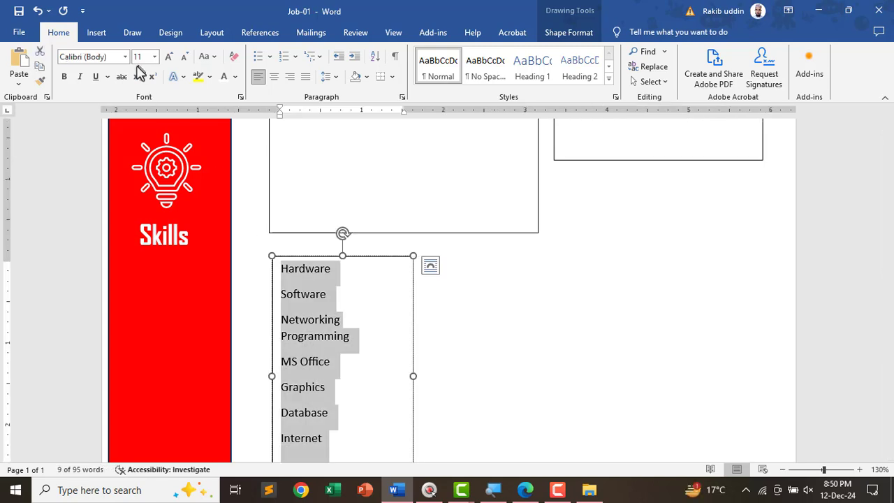
{"action": "left_click", "coordinate": [109, 58]}
{"action": "type", "text": "Agency FB"}
{"action": "key", "text": "Return"}
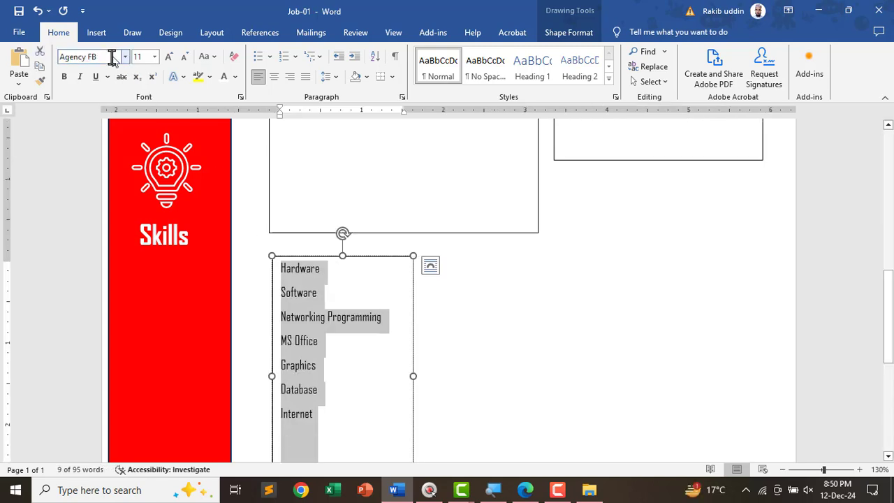
{"action": "key", "text": "alt+Tab"}
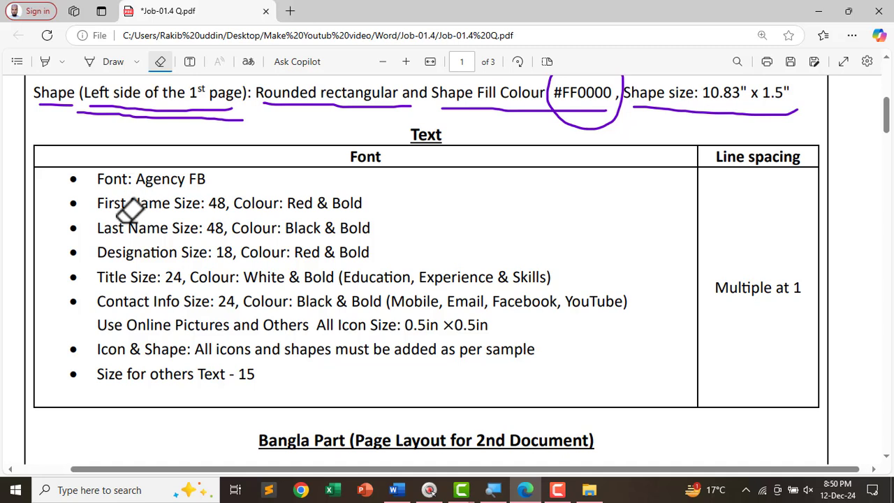
- With the PDF pen, underline the First Name and Last Name size-48 colour requirements
{"action": "left_click", "coordinate": [97, 63]}
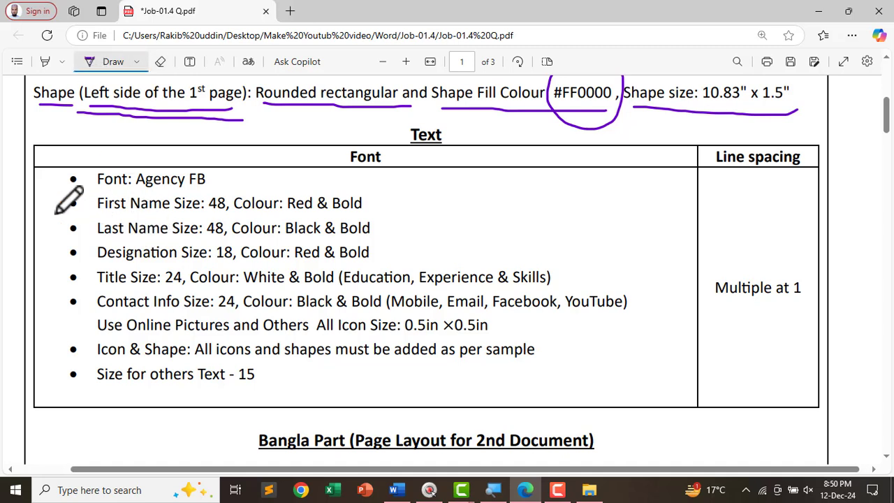
{"action": "mouse_move", "coordinate": [58, 210]}
{"action": "left_mouse_down"}
{"action": "mouse_move", "coordinate": [79, 201]}
{"action": "mouse_move", "coordinate": [165, 215]}
{"action": "mouse_move", "coordinate": [362, 215]}
{"action": "left_mouse_up"}
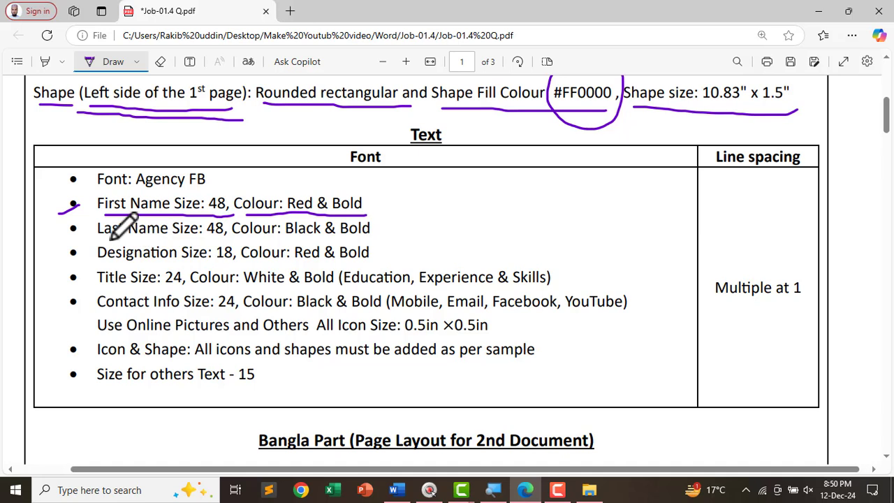
{"action": "left_click_drag", "start_coordinate": [109, 238], "coordinate": [365, 238]}
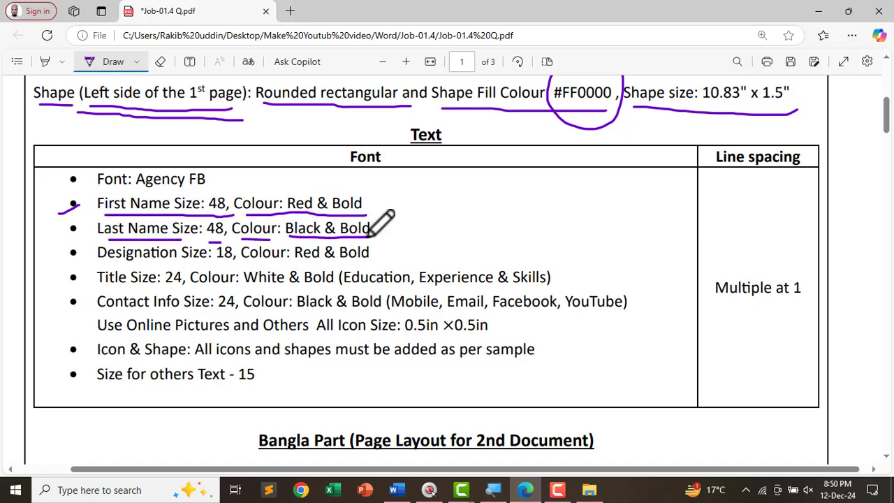
- Back in the CV, enlarge the first and last name lines to size 48
{"action": "key", "text": "alt+Tab"}
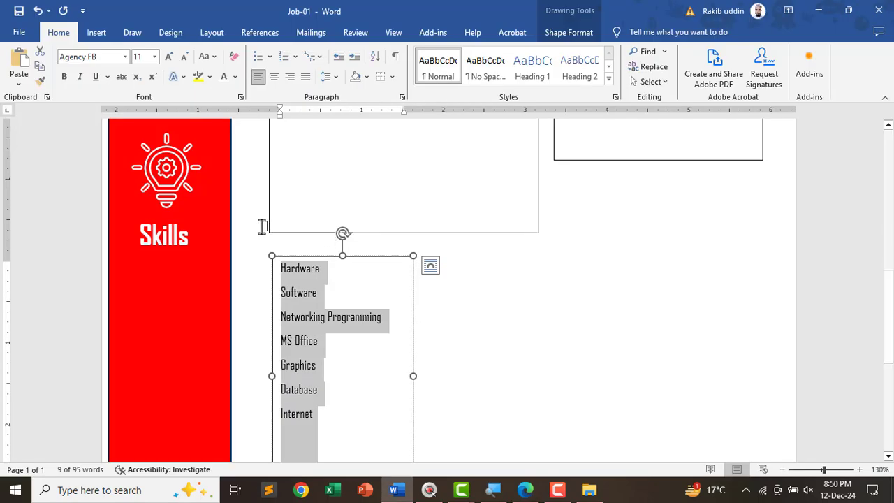
{"action": "scroll", "coordinate": [299, 255], "scroll_direction": "up", "scroll_amount": 15}
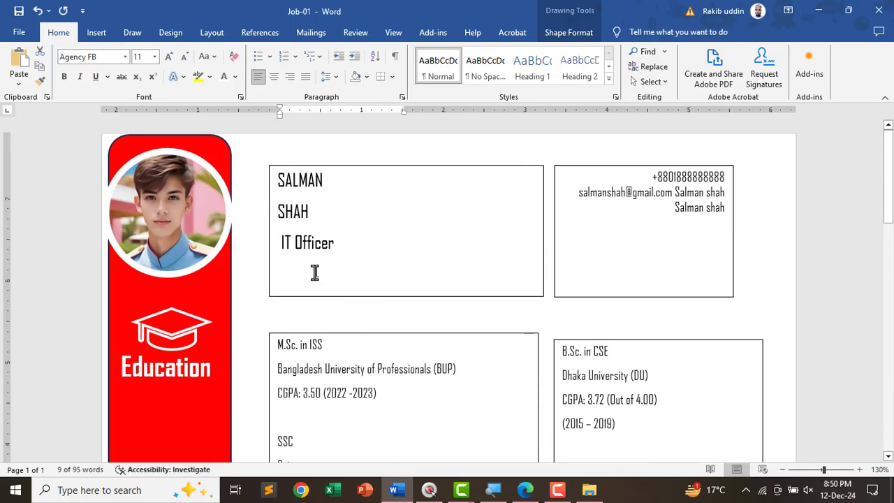
{"action": "scroll", "coordinate": [314, 269], "scroll_direction": "up", "scroll_amount": 3, "text": "ctrl"}
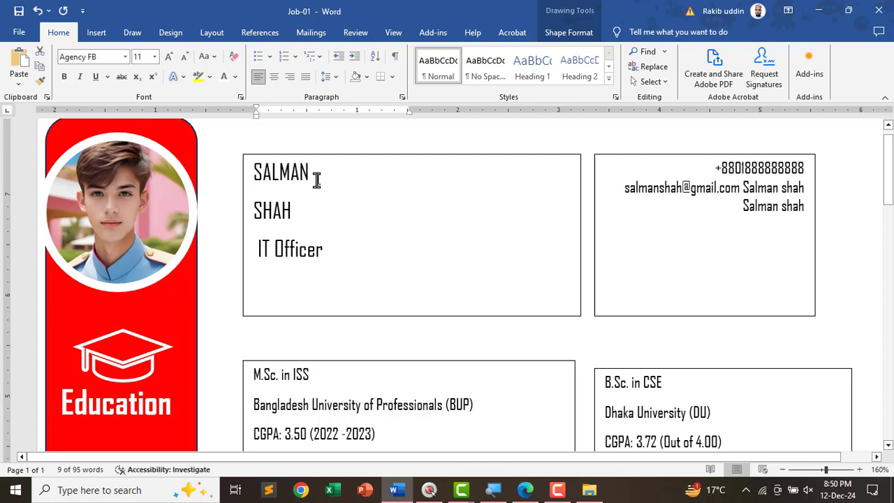
{"action": "left_click_drag", "start_coordinate": [304, 216], "coordinate": [248, 168]}
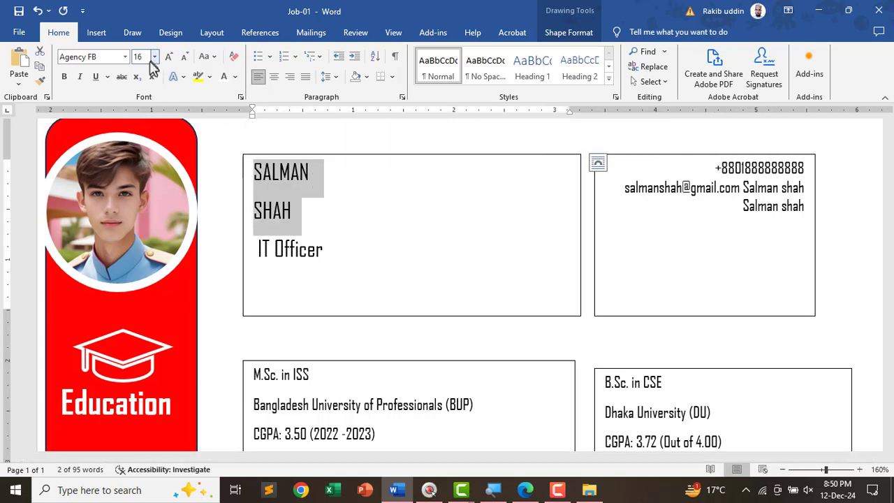
{"action": "key", "text": "Return"}
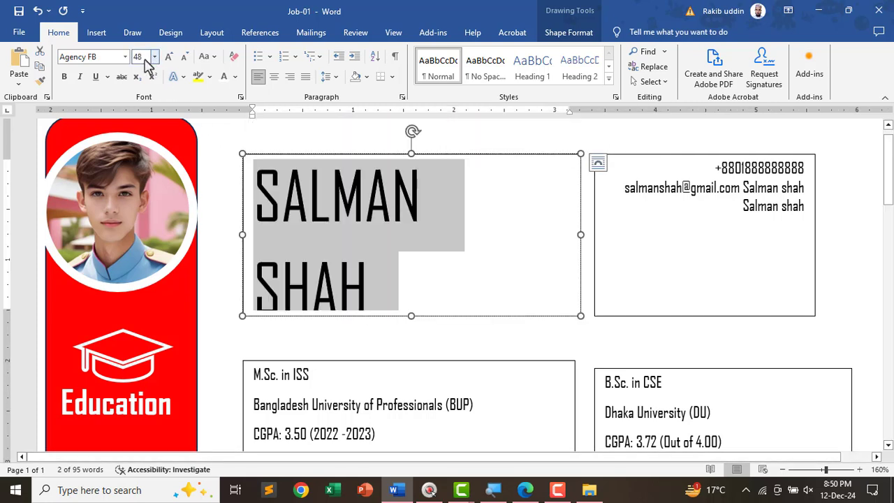
{"action": "left_click", "coordinate": [399, 218]}
- Make the first name bold and red
{"action": "left_click_drag", "start_coordinate": [425, 195], "coordinate": [255, 193]}
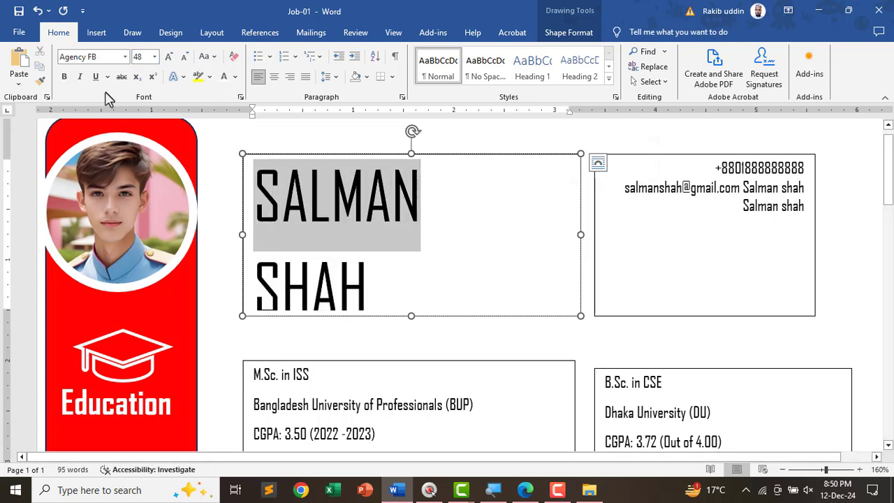
{"action": "left_click", "coordinate": [65, 77]}
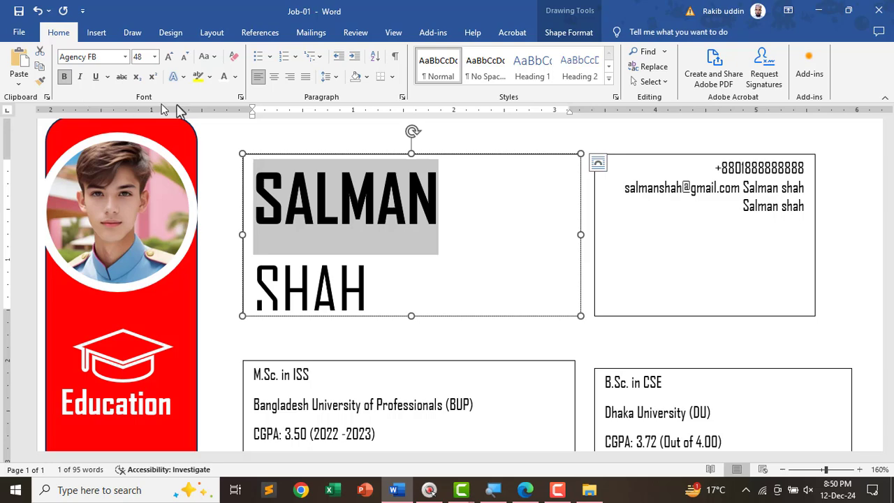
{"action": "left_click", "coordinate": [233, 77]}
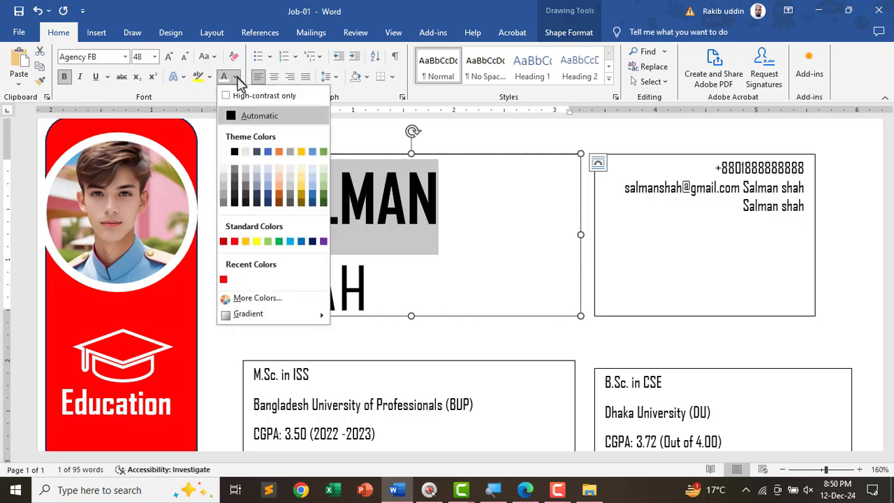
{"action": "left_click", "coordinate": [234, 238]}
- Lengthen the name text box so the IT Officer line is visible
{"action": "scroll", "coordinate": [412, 297], "scroll_direction": "down", "scroll_amount": 4}
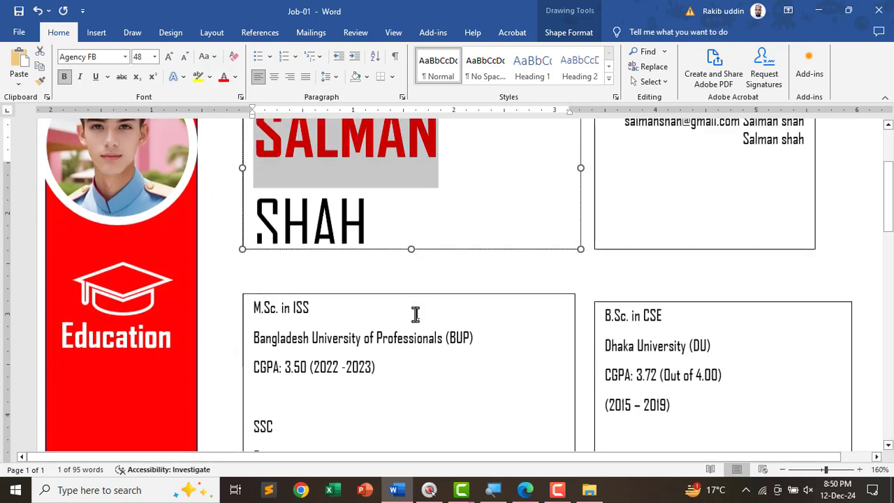
{"action": "scroll", "coordinate": [419, 308], "scroll_direction": "down", "scroll_amount": 5}
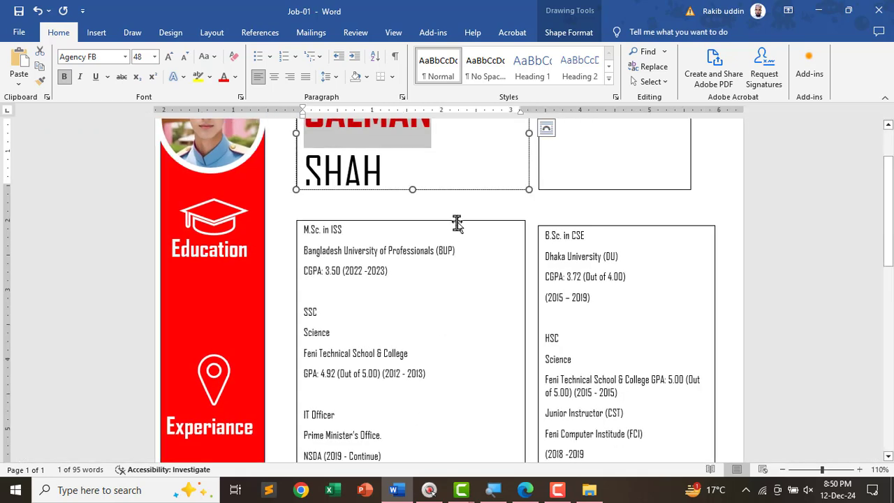
{"action": "left_click_drag", "start_coordinate": [457, 223], "coordinate": [457, 270]}
{"action": "scroll", "coordinate": [566, 216], "scroll_direction": "down", "scroll_amount": 4}
{"action": "scroll", "coordinate": [583, 319], "scroll_direction": "up", "scroll_amount": 3}
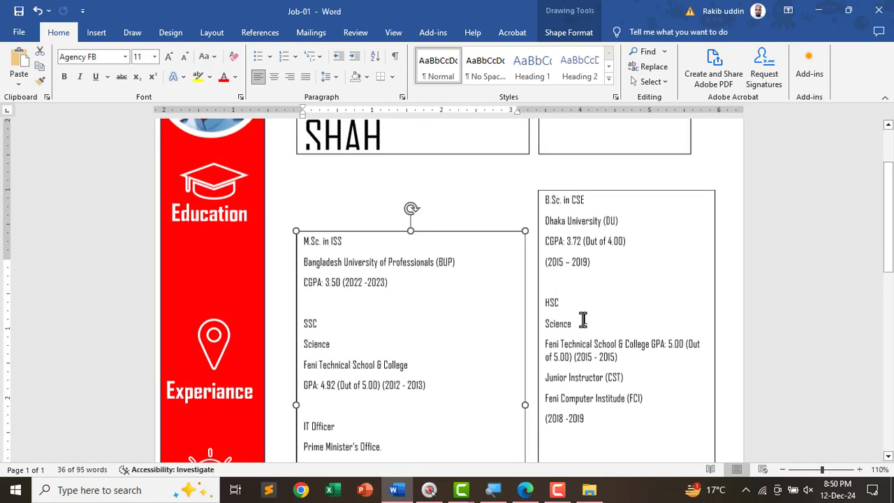
{"action": "scroll", "coordinate": [586, 280], "scroll_direction": "up", "scroll_amount": 1}
{"action": "left_click_drag", "start_coordinate": [599, 226], "coordinate": [603, 269]}
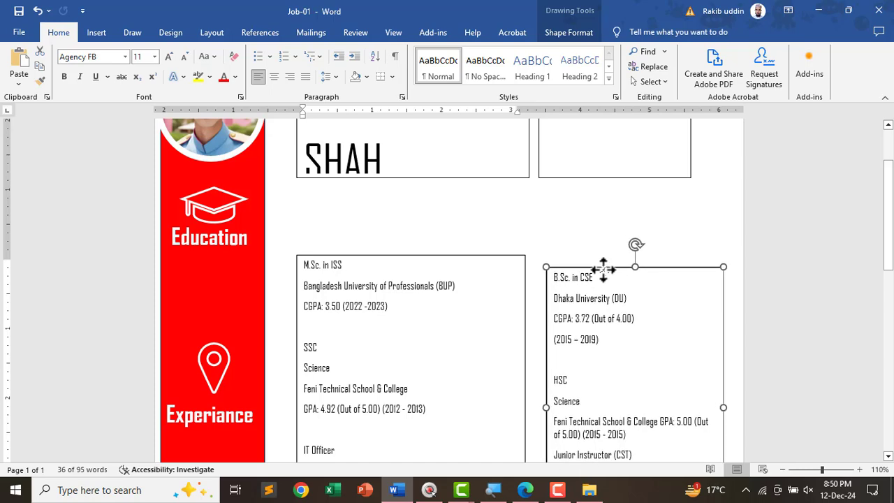
{"action": "scroll", "coordinate": [443, 156], "scroll_direction": "down", "scroll_amount": 4}
{"action": "scroll", "coordinate": [442, 303], "scroll_direction": "up", "scroll_amount": 3}
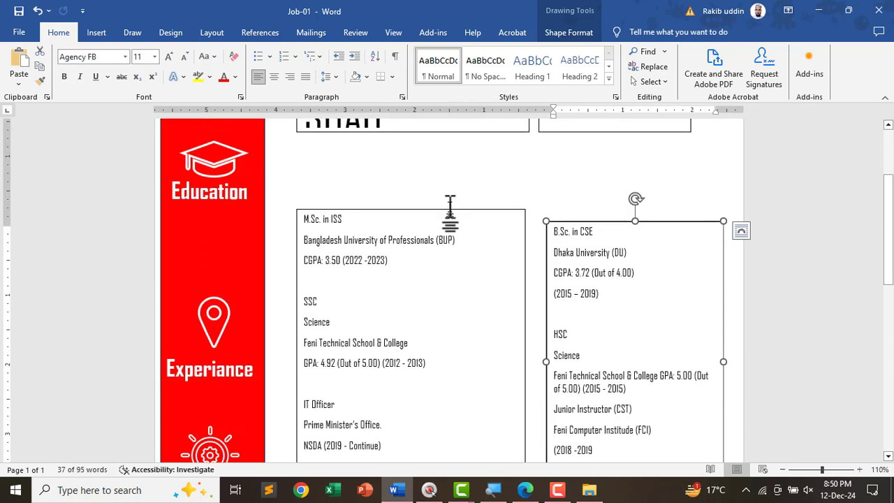
{"action": "left_click_drag", "start_coordinate": [450, 220], "coordinate": [451, 233]}
{"action": "scroll", "coordinate": [440, 219], "scroll_direction": "down", "scroll_amount": 1}
{"action": "scroll", "coordinate": [441, 219], "scroll_direction": "up", "scroll_amount": 3}
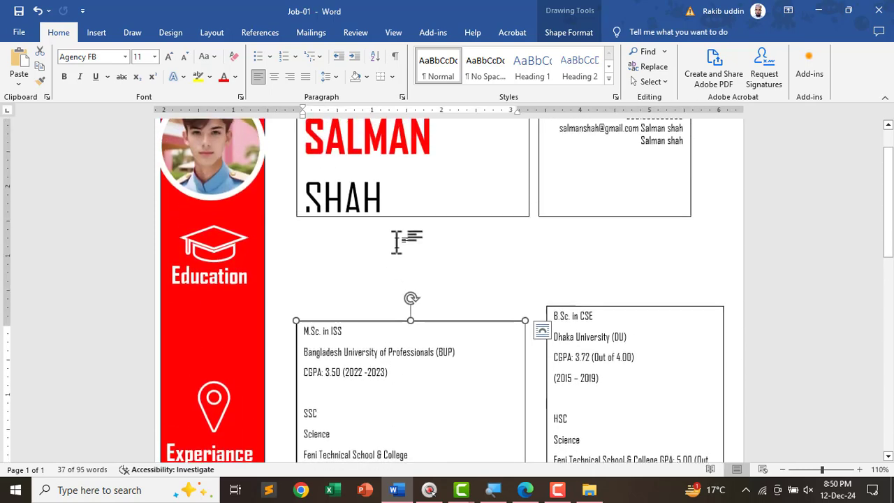
{"action": "left_click", "coordinate": [402, 213]}
{"action": "left_click_drag", "start_coordinate": [412, 217], "coordinate": [413, 279]}
- Make the surname bold and switch to the instructions PDF
{"action": "left_click_drag", "start_coordinate": [381, 202], "coordinate": [304, 204]}
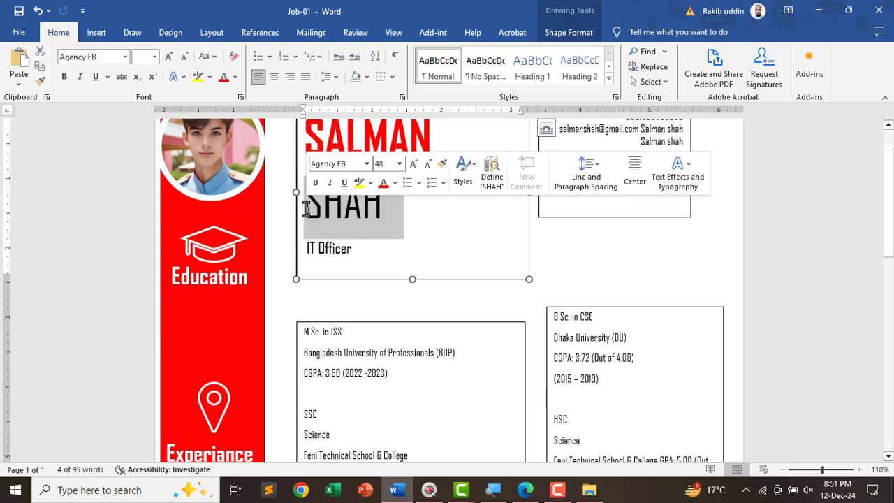
{"action": "left_click", "coordinate": [63, 79]}
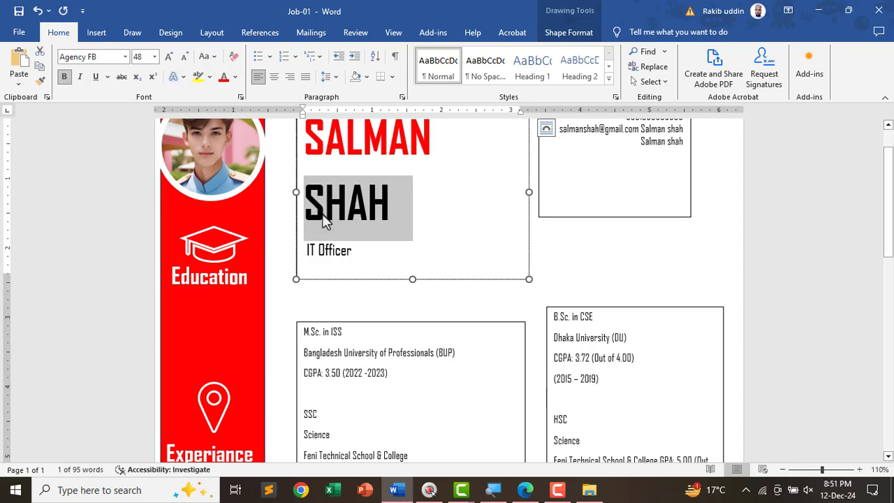
{"action": "key", "text": "alt+Tab"}
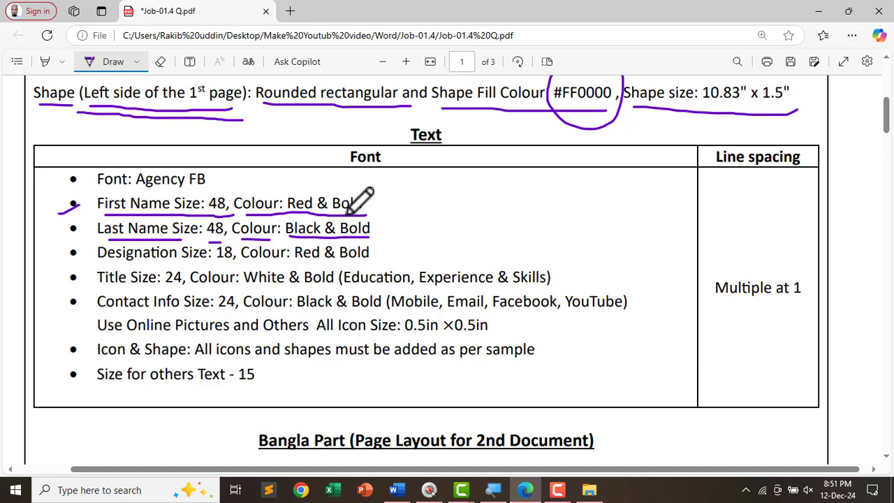
- Deselect the surname in the CV, then underline 'Designation Size: 18' and 'Colour: Red & Bold' in the PDF
{"action": "key", "text": "alt+Tab"}
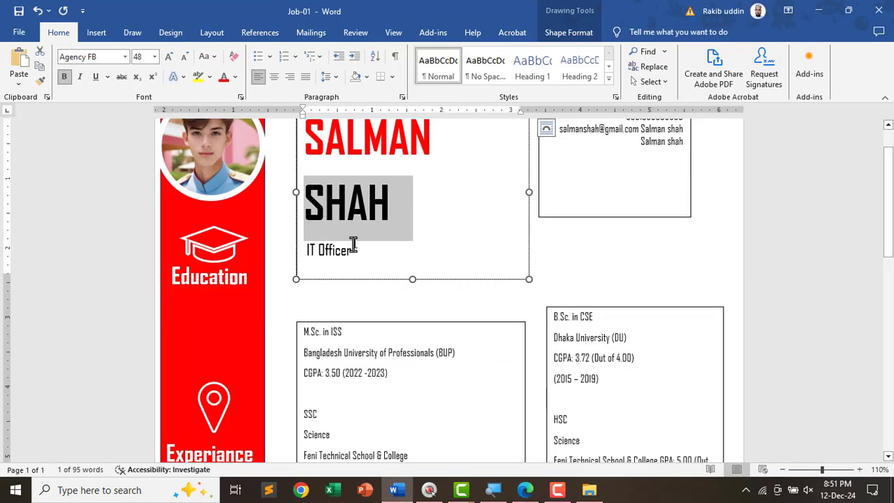
{"action": "scroll", "coordinate": [422, 250], "scroll_direction": "up", "scroll_amount": 1}
{"action": "left_click", "coordinate": [407, 252]}
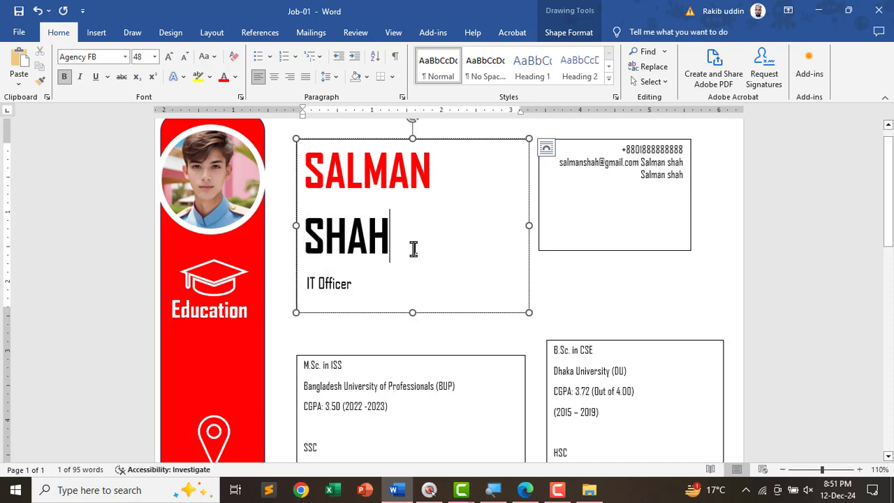
{"action": "key", "text": "alt+Tab"}
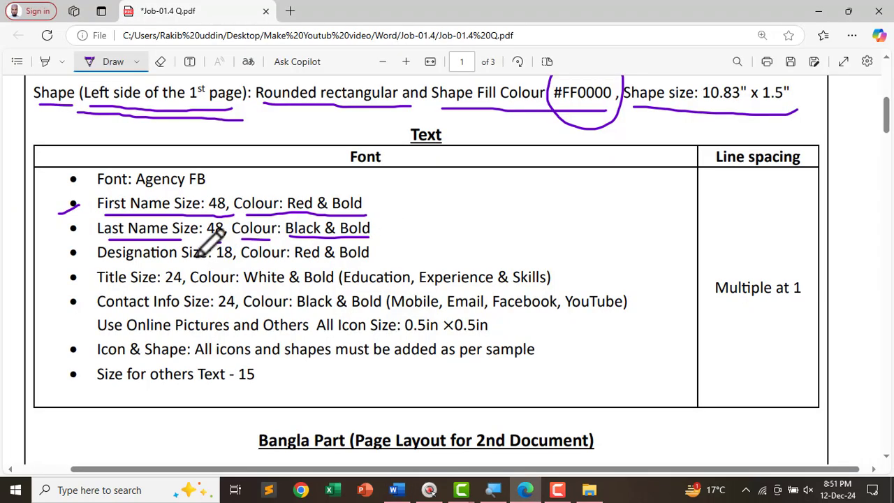
{"action": "scroll", "coordinate": [206, 234], "scroll_direction": "down", "scroll_amount": 2}
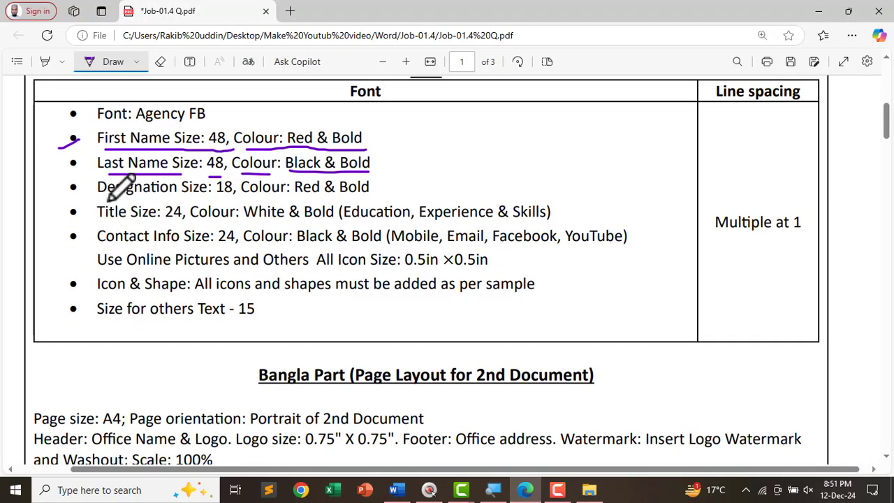
{"action": "left_click_drag", "start_coordinate": [99, 198], "coordinate": [205, 201]}
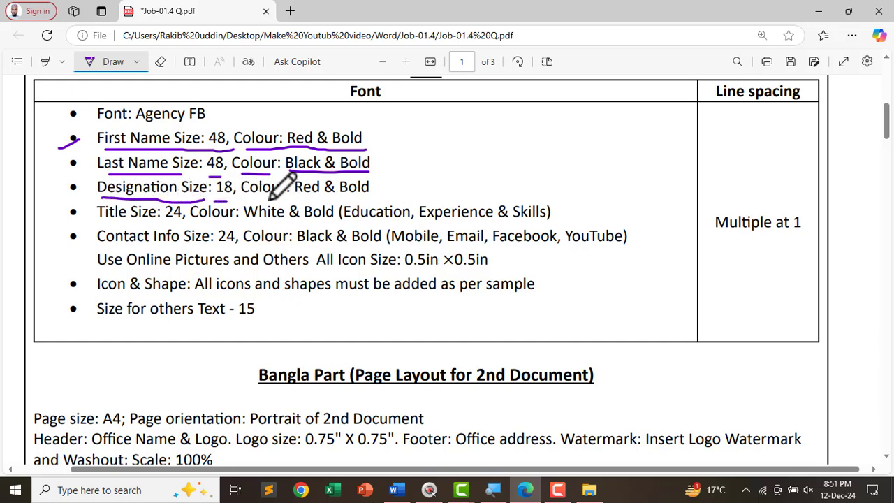
{"action": "left_click_drag", "start_coordinate": [248, 196], "coordinate": [367, 195]}
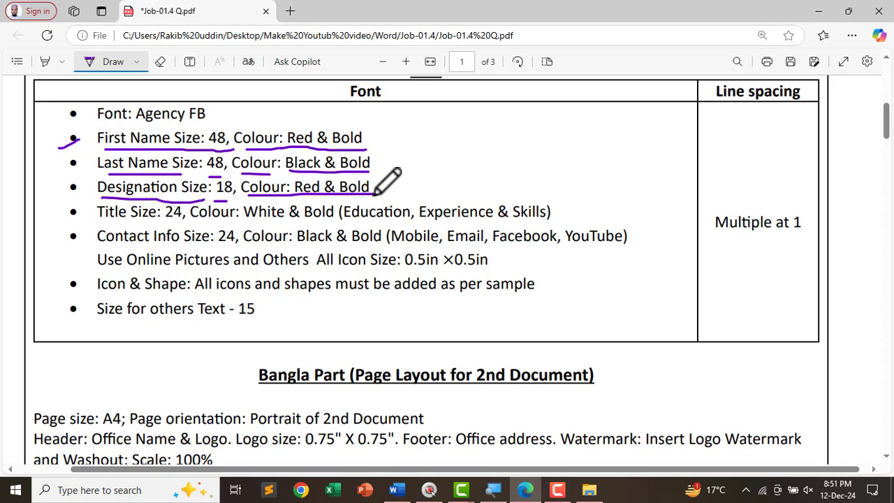
{"action": "key", "text": "alt+Tab"}
- Select the IT Officer designation and make it bold
{"action": "scroll", "coordinate": [359, 203], "scroll_direction": "down", "scroll_amount": 4}
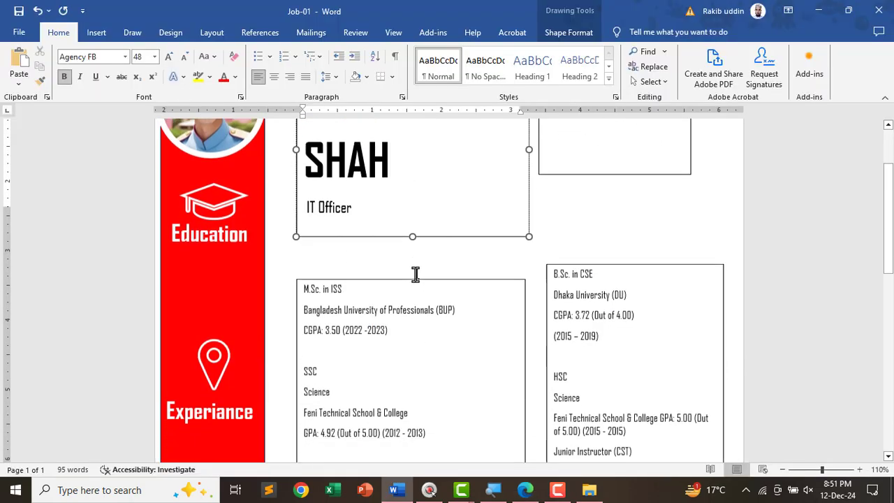
{"action": "scroll", "coordinate": [351, 253], "scroll_direction": "up", "scroll_amount": 2}
{"action": "scroll", "coordinate": [355, 275], "scroll_direction": "down", "scroll_amount": 1}
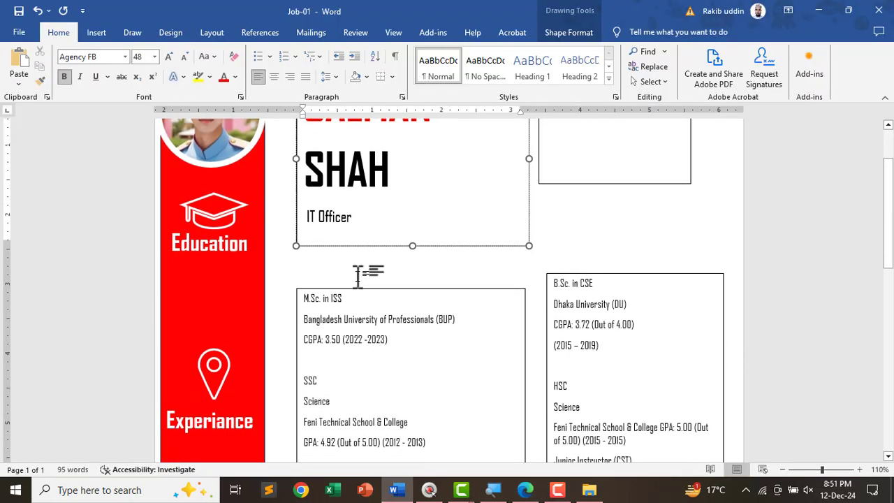
{"action": "scroll", "coordinate": [361, 277], "scroll_direction": "up", "scroll_amount": 3}
{"action": "scroll", "coordinate": [382, 289], "scroll_direction": "down", "scroll_amount": 4}
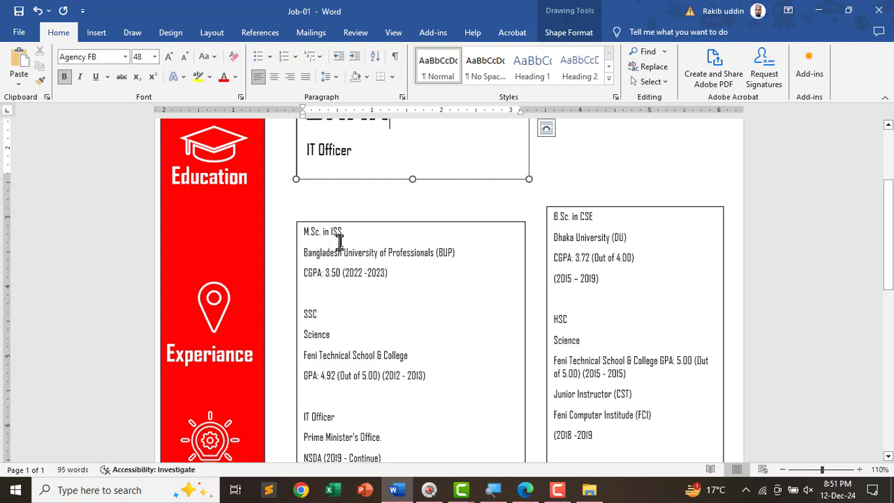
{"action": "scroll", "coordinate": [322, 248], "scroll_direction": "up", "scroll_amount": 3}
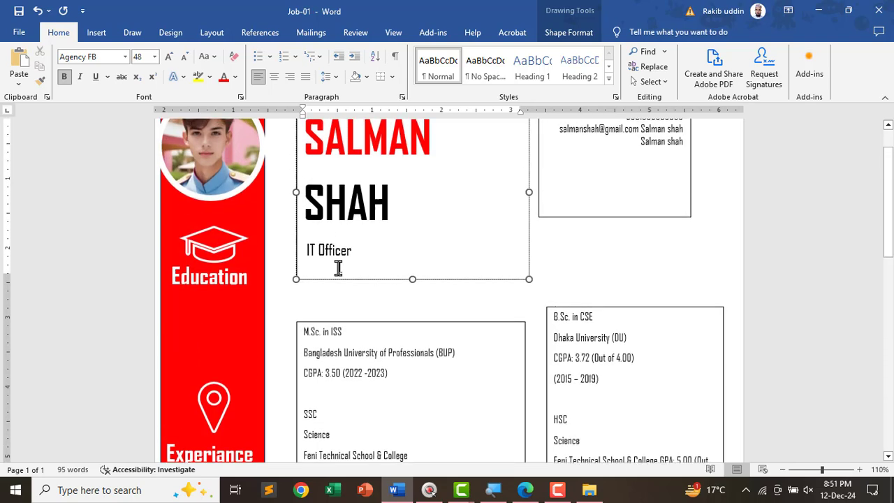
{"action": "left_click_drag", "start_coordinate": [362, 253], "coordinate": [308, 252]}
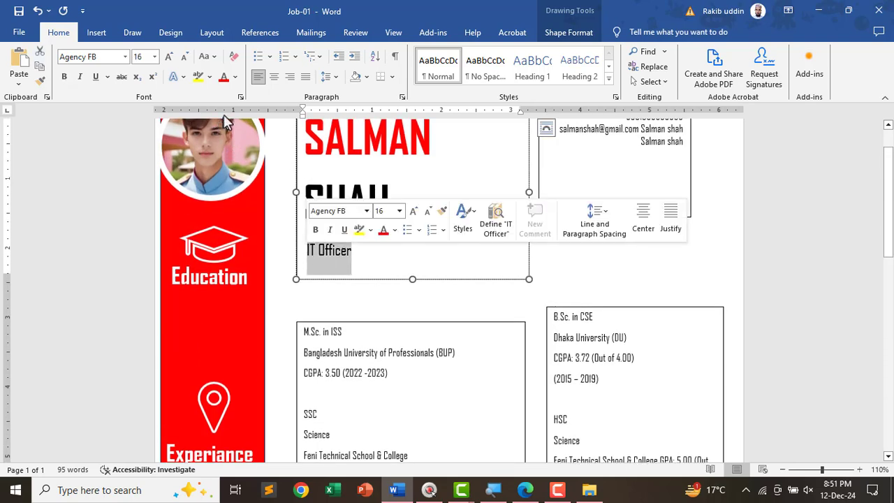
{"action": "left_click", "coordinate": [64, 78]}
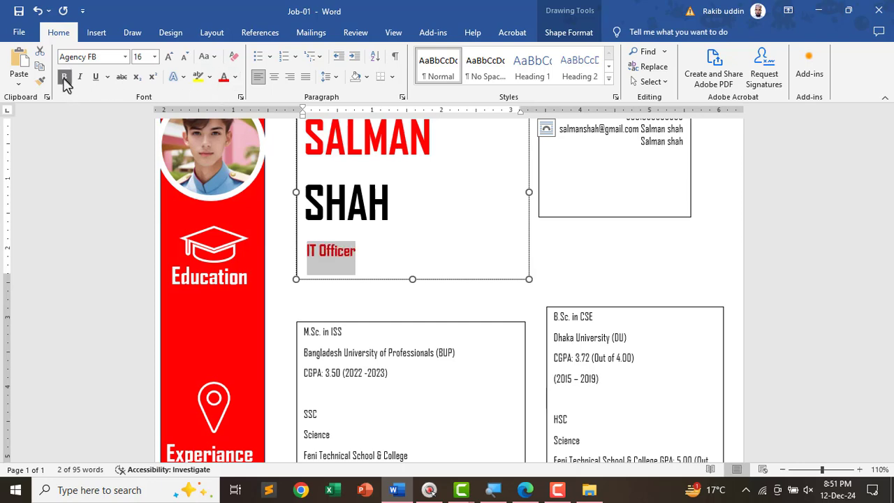
- After checking the instructions, set IT Officer to 18 pt
{"action": "key", "text": "alt+Tab"}
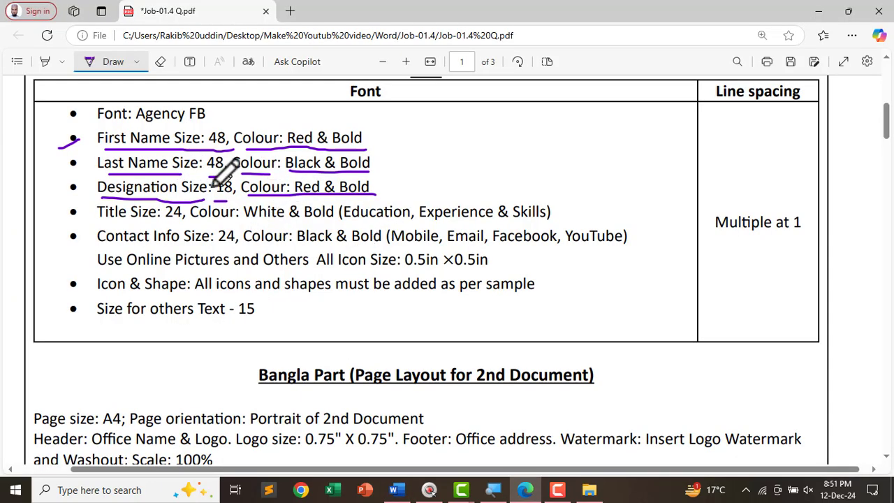
{"action": "key", "text": "alt+Tab"}
{"action": "left_click", "coordinate": [142, 57]}
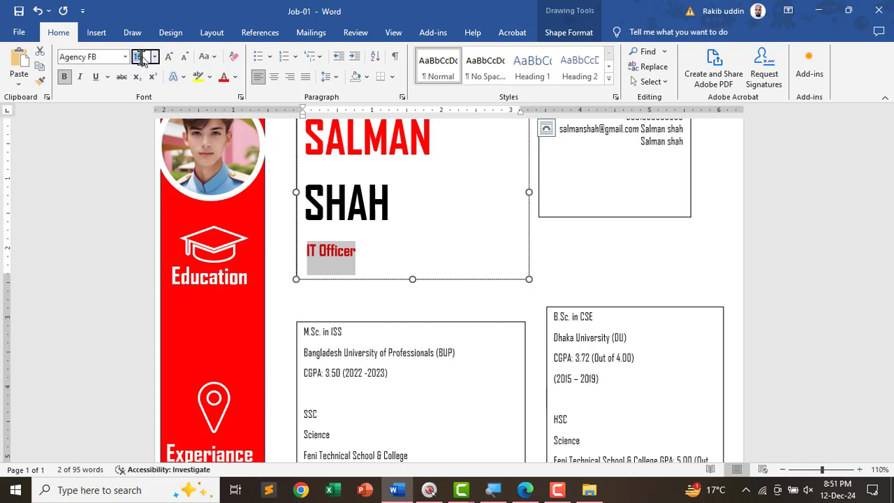
{"action": "type", "text": "18"}
{"action": "key", "text": "Return"}
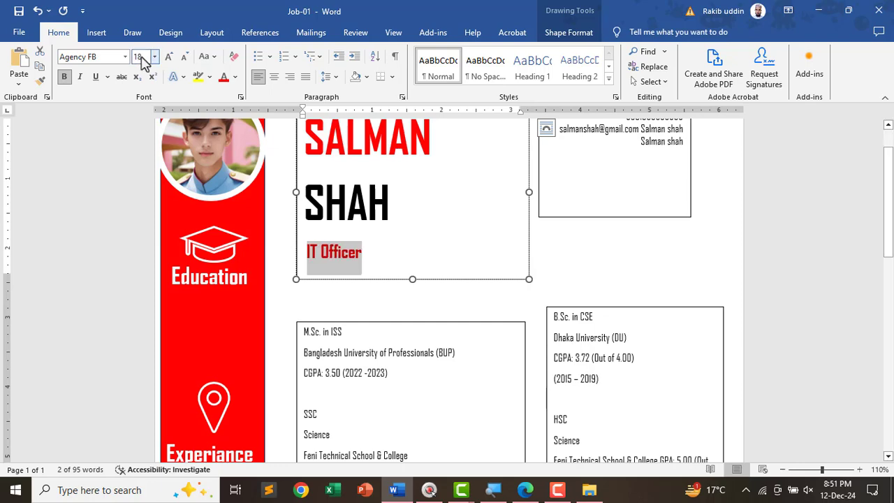
- In the PDF, underline the Title and contact-info size requirement lines
{"action": "key", "text": "alt+Tab"}
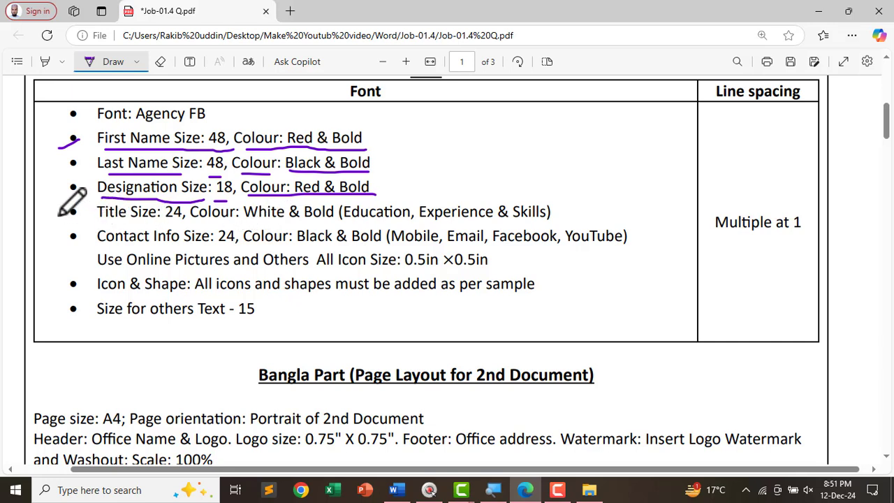
{"action": "left_click_drag", "start_coordinate": [122, 219], "coordinate": [60, 215]}
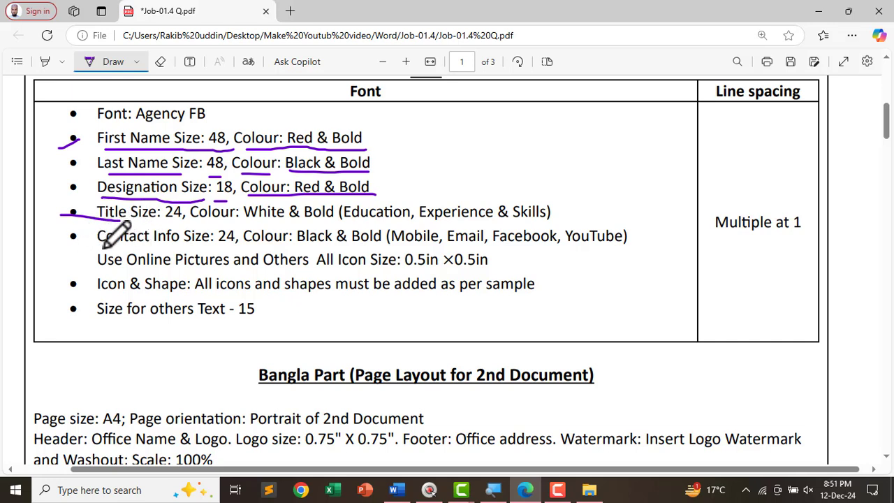
{"action": "left_click_drag", "start_coordinate": [148, 246], "coordinate": [622, 249]}
- Make the contact details text 24 pt and bold, undoing an accidental box move
{"action": "key", "text": "alt+Tab"}
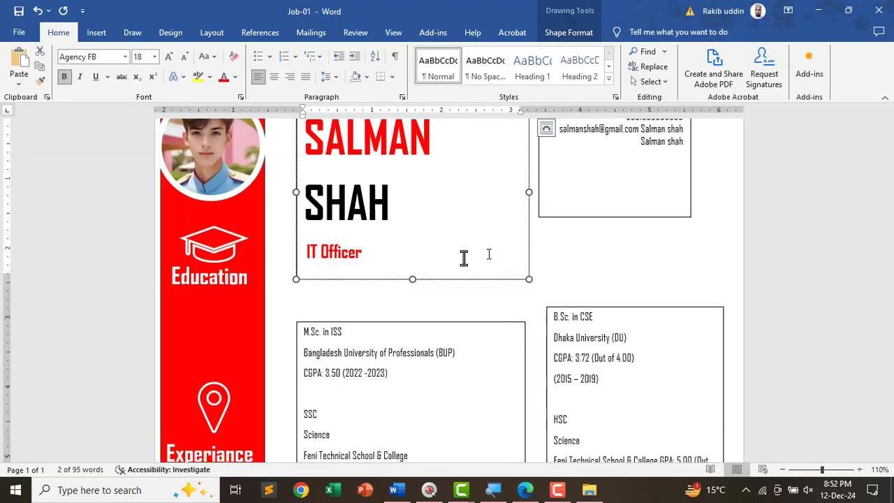
{"action": "scroll", "coordinate": [622, 259], "scroll_direction": "up", "scroll_amount": 2}
{"action": "left_click", "coordinate": [602, 178]}
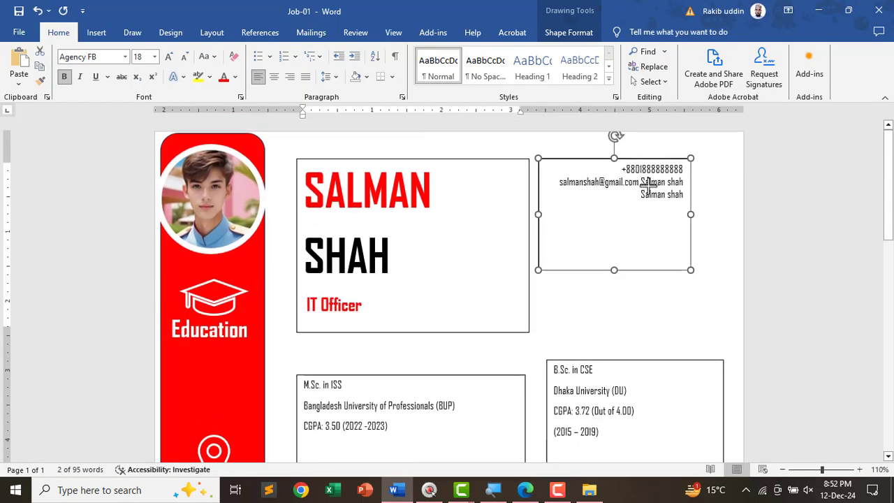
{"action": "mouse_move", "coordinate": [602, 178]}
{"action": "left_mouse_down"}
{"action": "mouse_move", "coordinate": [641, 206]}
{"action": "mouse_move", "coordinate": [604, 162]}
{"action": "left_mouse_up"}
{"action": "key", "text": "ctrl+z"}
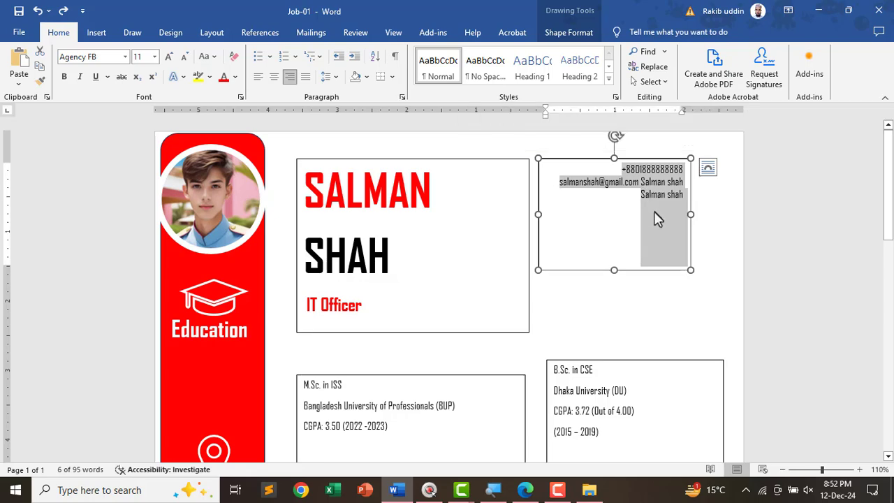
{"action": "key", "text": "alt+Tab"}
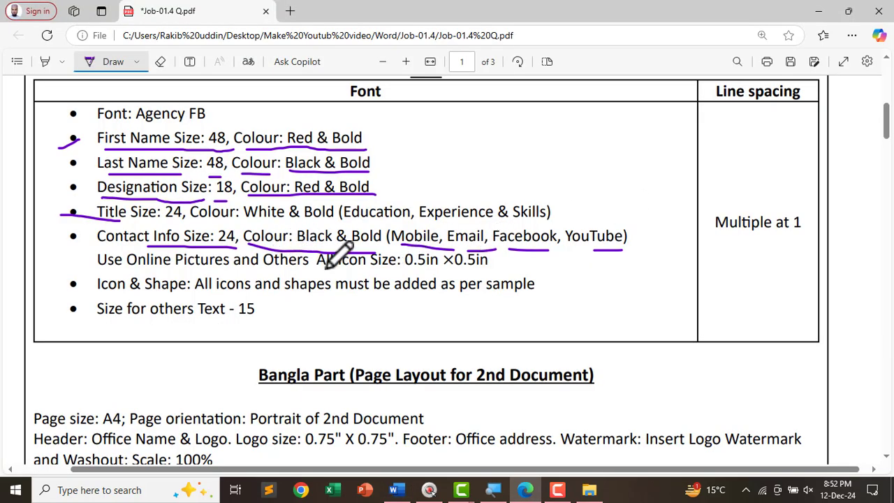
{"action": "key", "text": "alt+Tab"}
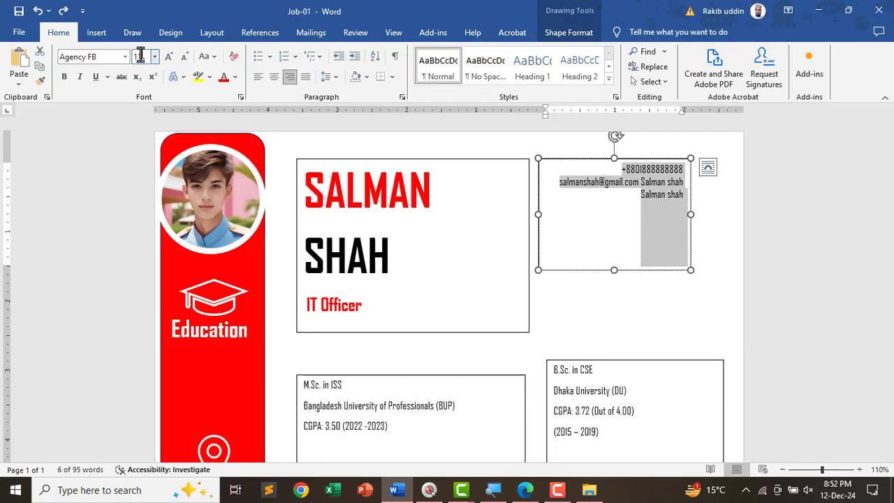
{"action": "type", "text": "24"}
{"action": "key", "text": "Return"}
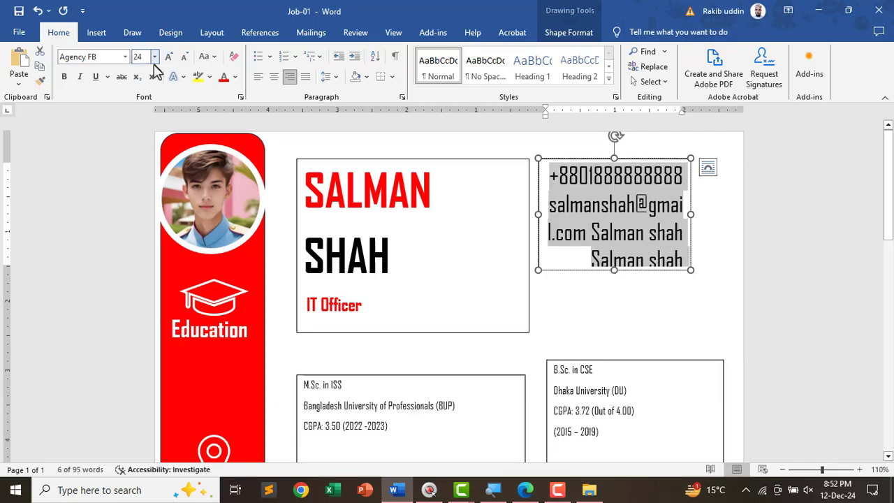
{"action": "left_click", "coordinate": [63, 76]}
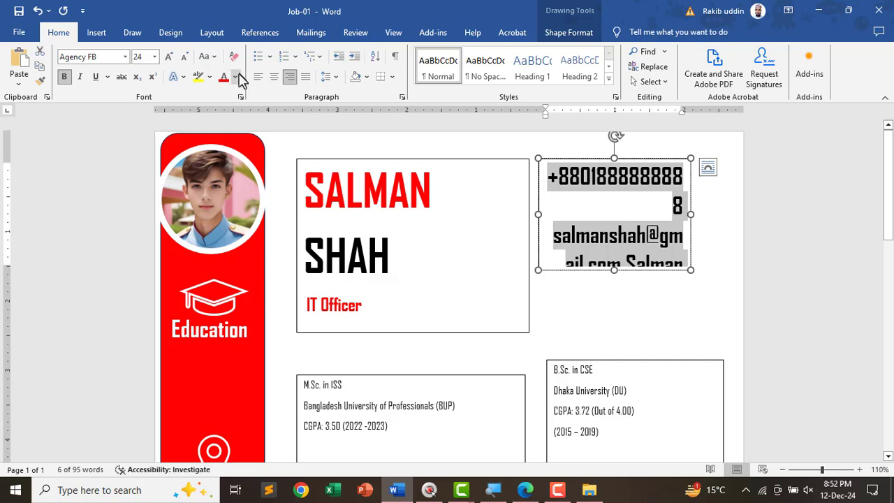
{"action": "left_click", "coordinate": [235, 77]}
{"action": "left_click", "coordinate": [725, 229]}
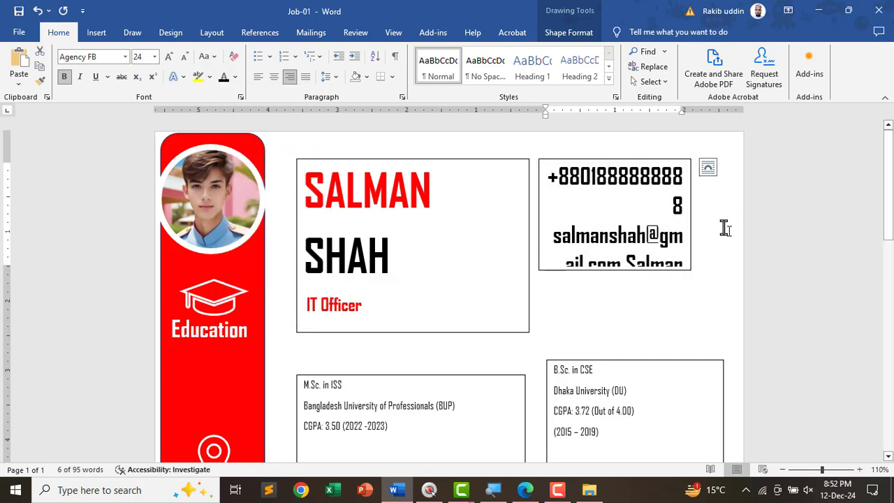
- Narrow the name box, widen and heighten the contact box, and break the second name line onto its own line
{"action": "left_click", "coordinate": [688, 217]}
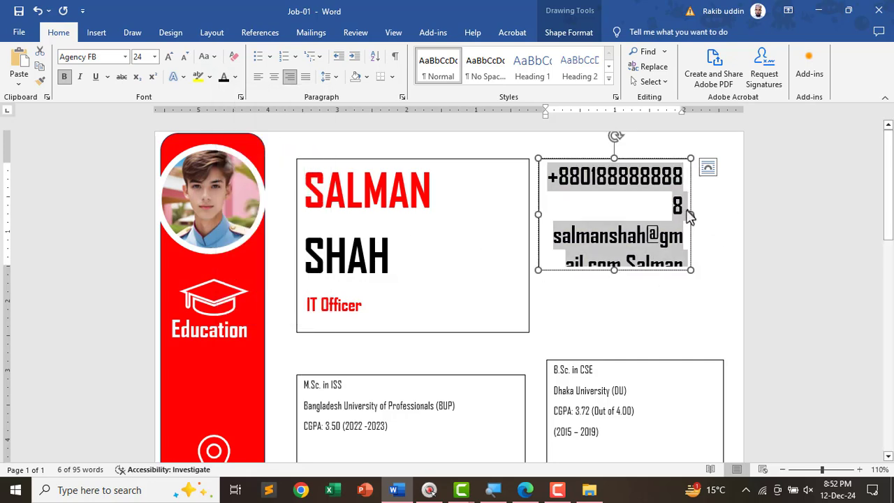
{"action": "left_click", "coordinate": [528, 241]}
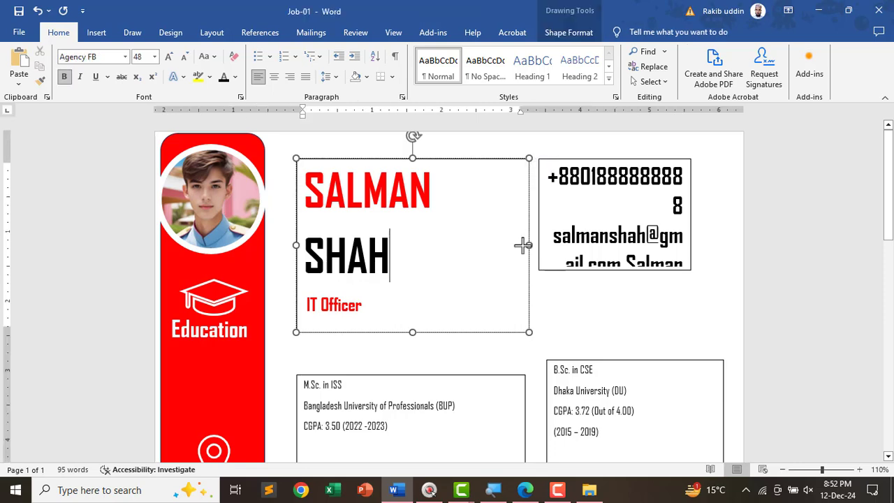
{"action": "left_click_drag", "start_coordinate": [523, 244], "coordinate": [444, 245]}
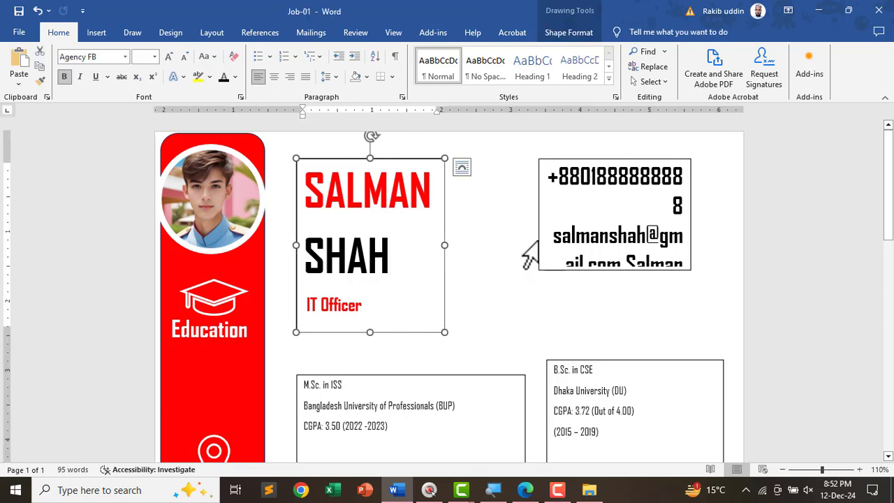
{"action": "left_click", "coordinate": [527, 238]}
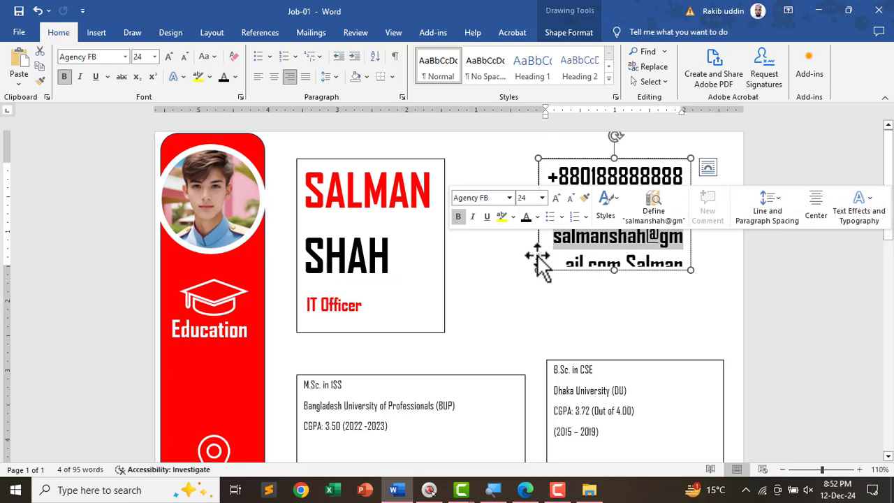
{"action": "left_click_drag", "start_coordinate": [538, 269], "coordinate": [463, 276]}
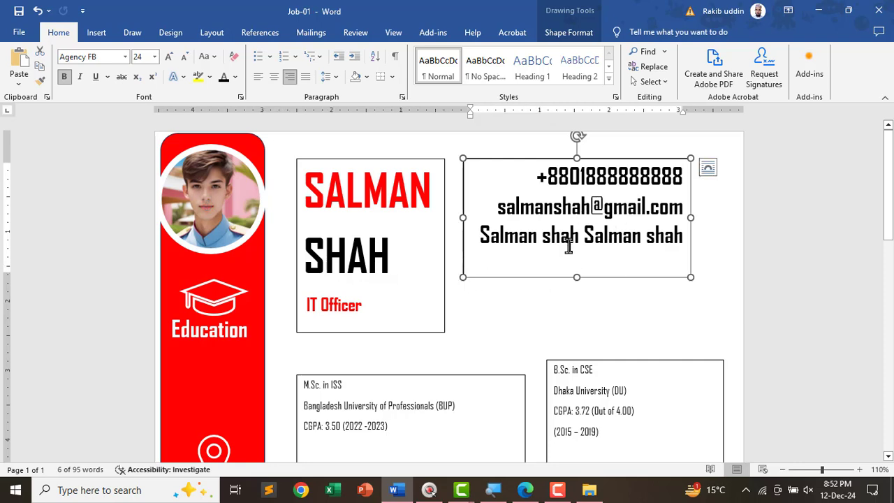
{"action": "key", "text": "Return"}
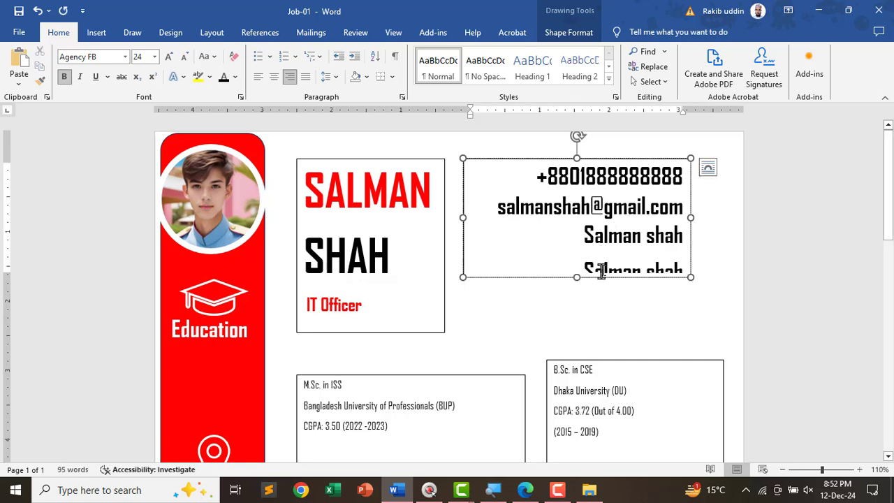
{"action": "left_click_drag", "start_coordinate": [579, 320], "coordinate": [580, 327]}
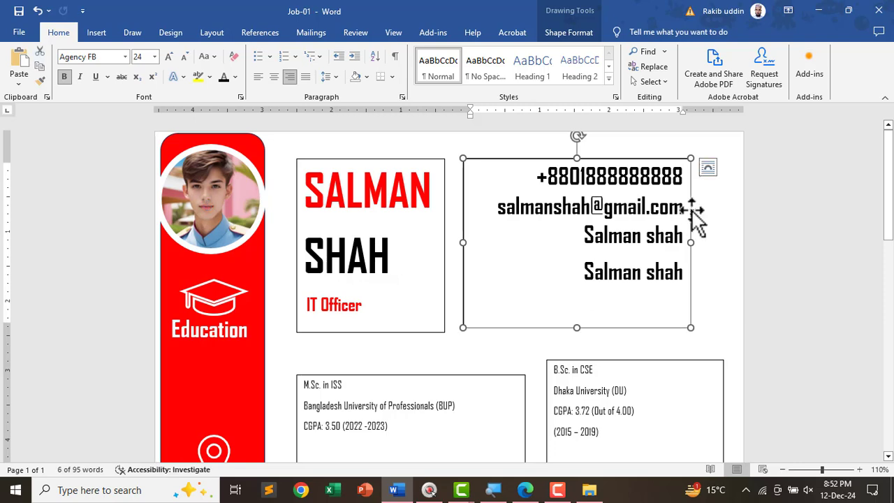
{"action": "left_click_drag", "start_coordinate": [695, 216], "coordinate": [688, 233]}
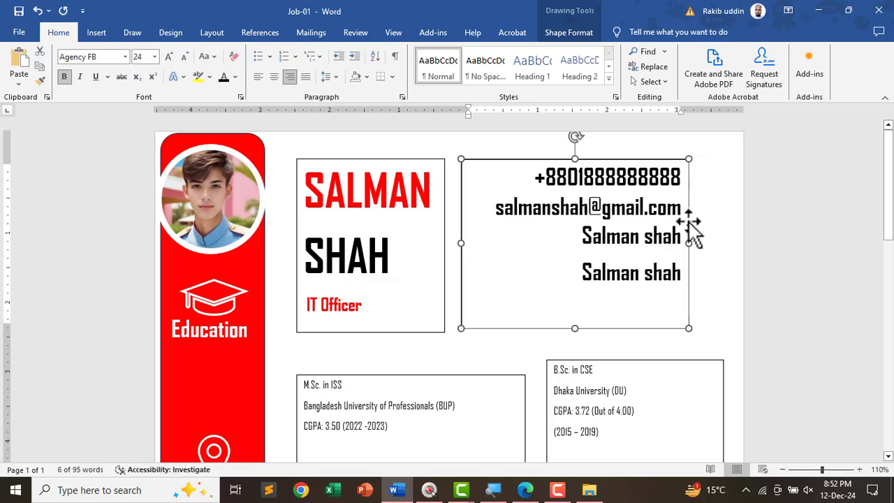
- Underline the 0.5in × 0.5in online icon size requirement in the PDF, then deselect the contact box in the CV
{"action": "key", "text": "alt+Tab"}
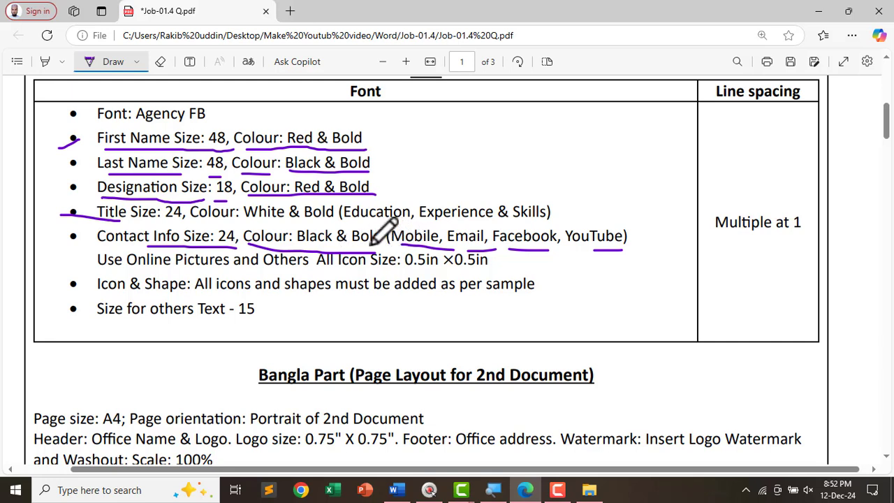
{"action": "key", "text": "alt+Tab"}
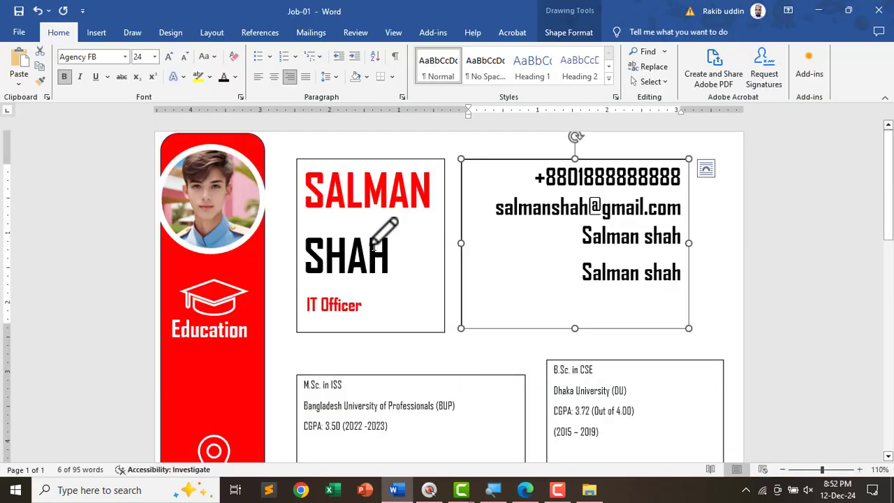
{"action": "key", "text": "alt+Tab"}
{"action": "key", "text": "alt+Tab"}
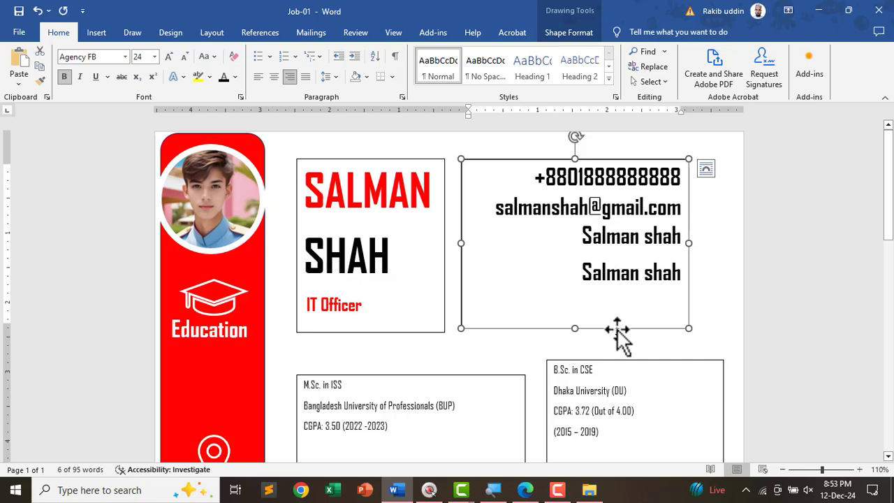
{"action": "key", "text": "alt+Tab"}
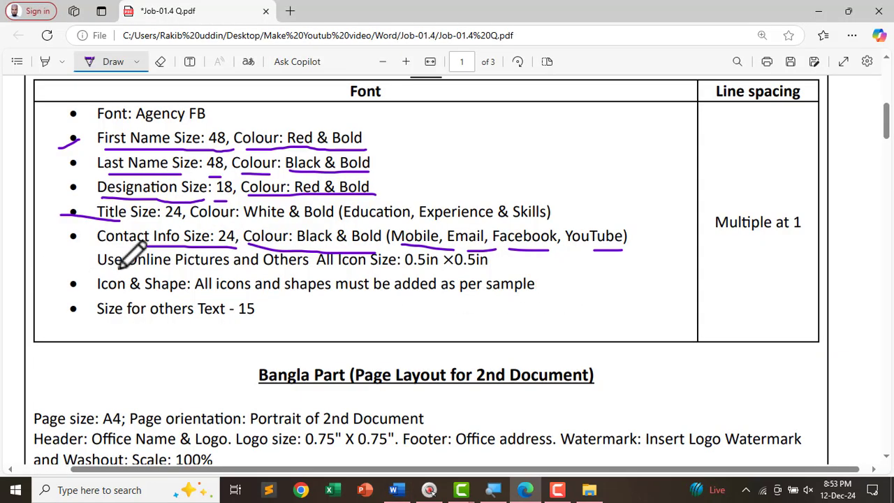
{"action": "left_click_drag", "start_coordinate": [121, 270], "coordinate": [482, 270]}
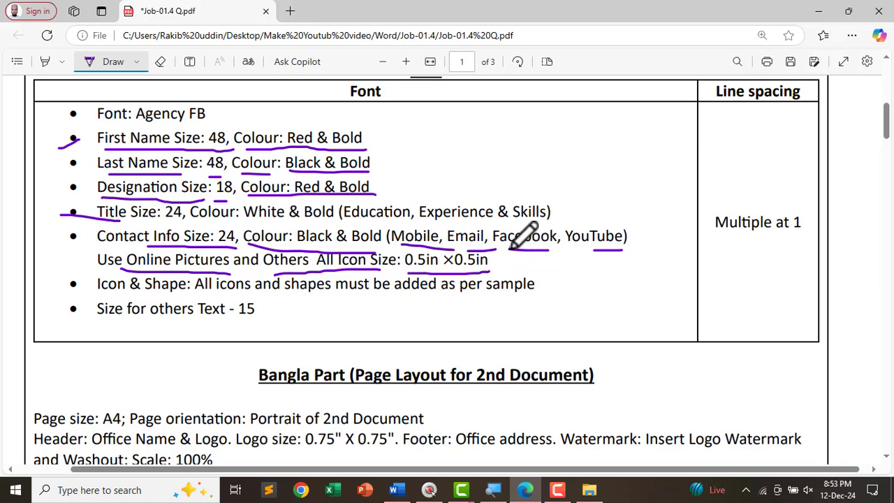
{"action": "key", "text": "alt+Tab"}
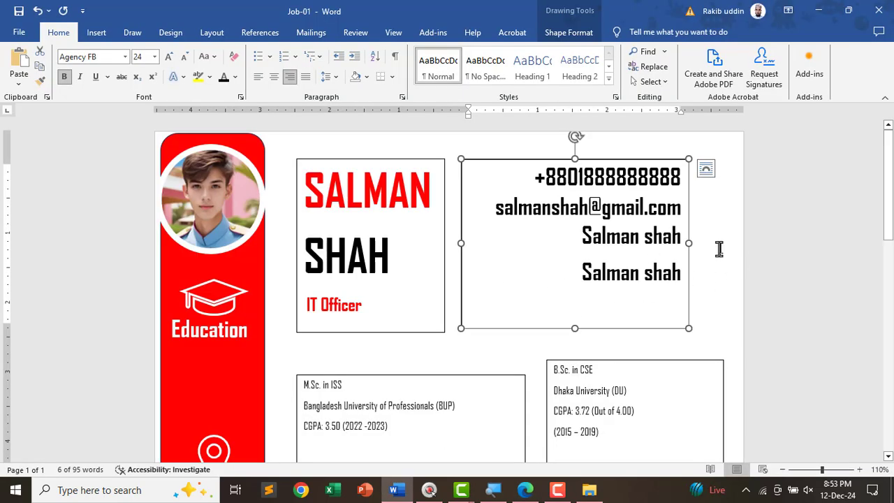
{"action": "left_click", "coordinate": [703, 269]}
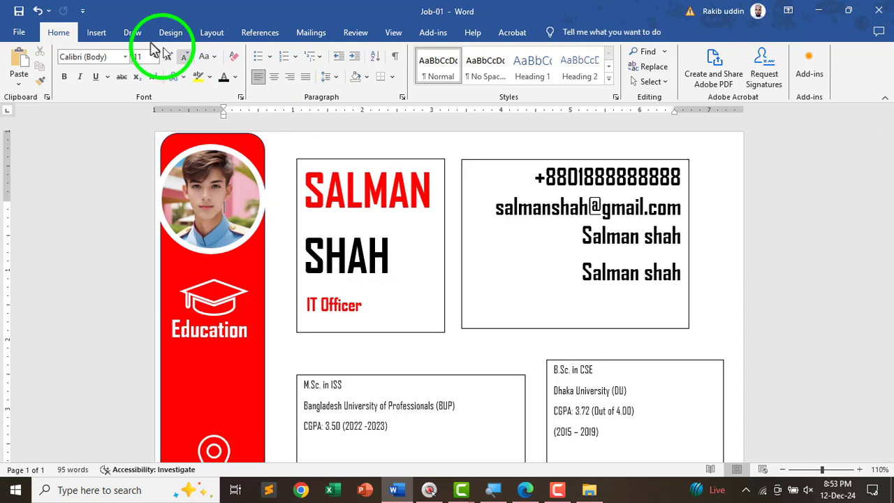
- Search online pictures for WhatsApp, checking the sample CV, and insert the first WhatsApp logo
{"action": "left_click", "coordinate": [97, 33]}
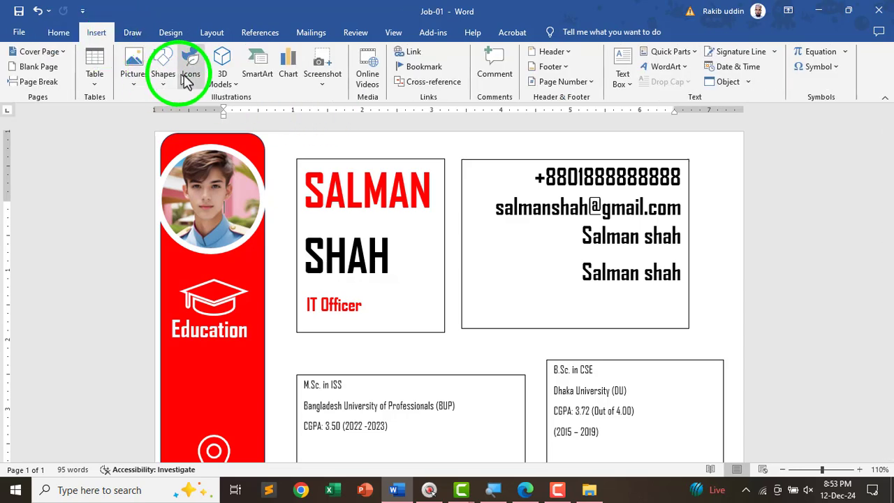
{"action": "left_click", "coordinate": [153, 90]}
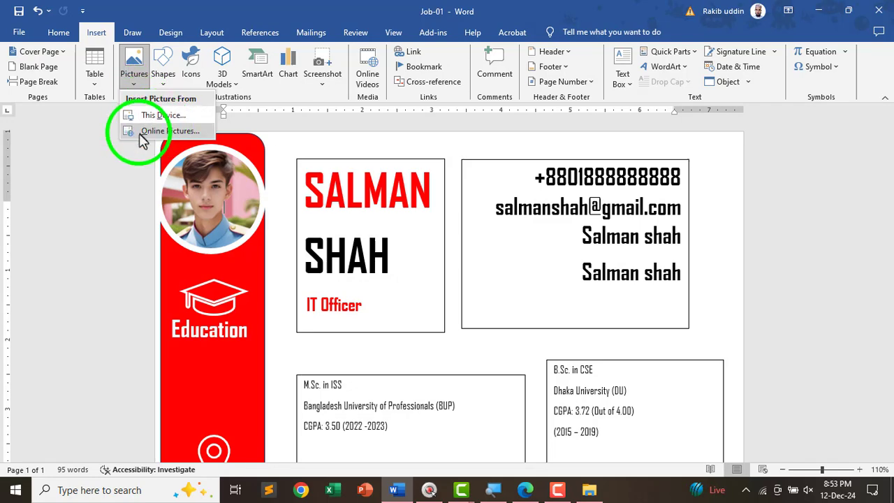
{"action": "left_click", "coordinate": [155, 132]}
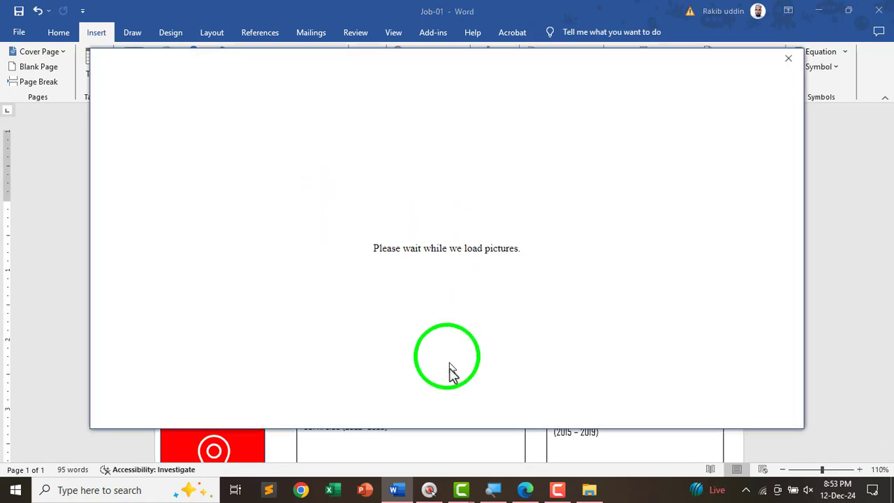
{"action": "key", "text": "alt+Tab"}
{"action": "scroll", "coordinate": [646, 255], "scroll_direction": "down", "scroll_amount": 7}
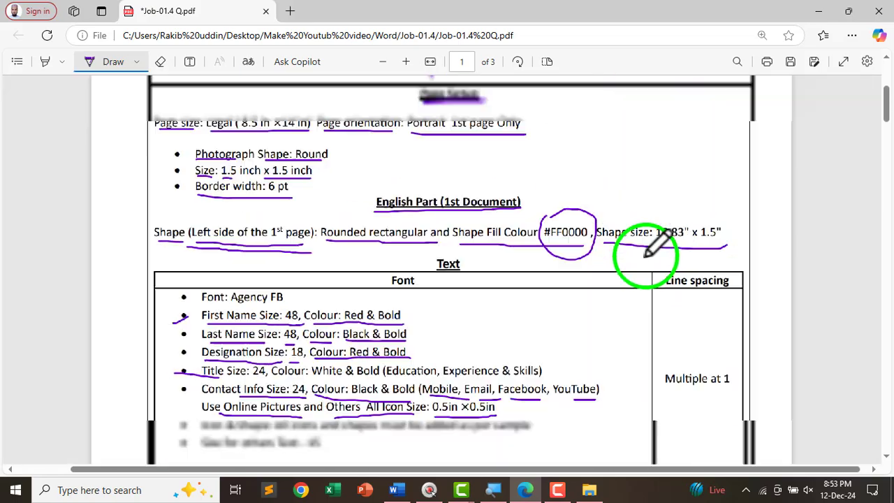
{"action": "scroll", "coordinate": [619, 305], "scroll_direction": "down", "scroll_amount": 5}
{"action": "scroll", "coordinate": [499, 310], "scroll_direction": "up", "scroll_amount": 6}
{"action": "scroll", "coordinate": [749, 299], "scroll_direction": "up", "scroll_amount": 7}
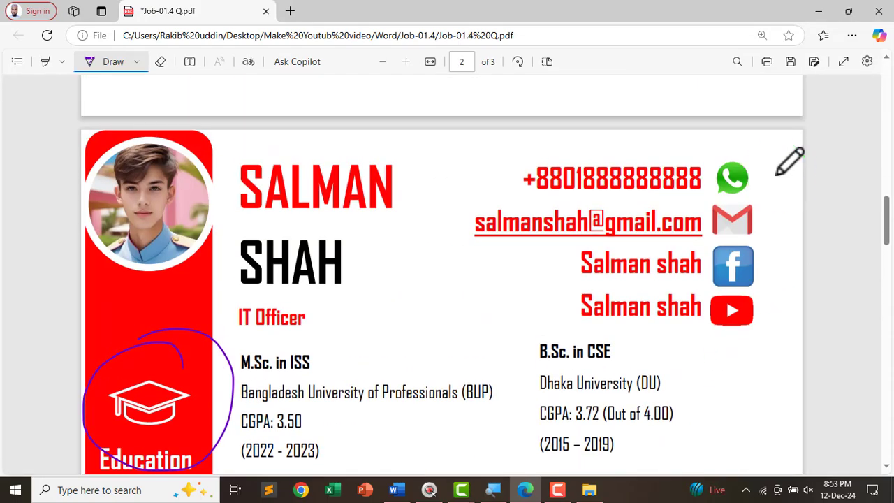
{"action": "mouse_move", "coordinate": [716, 145]}
{"action": "left_mouse_down"}
{"action": "mouse_move", "coordinate": [750, 196]}
{"action": "mouse_move", "coordinate": [767, 150]}
{"action": "left_mouse_up"}
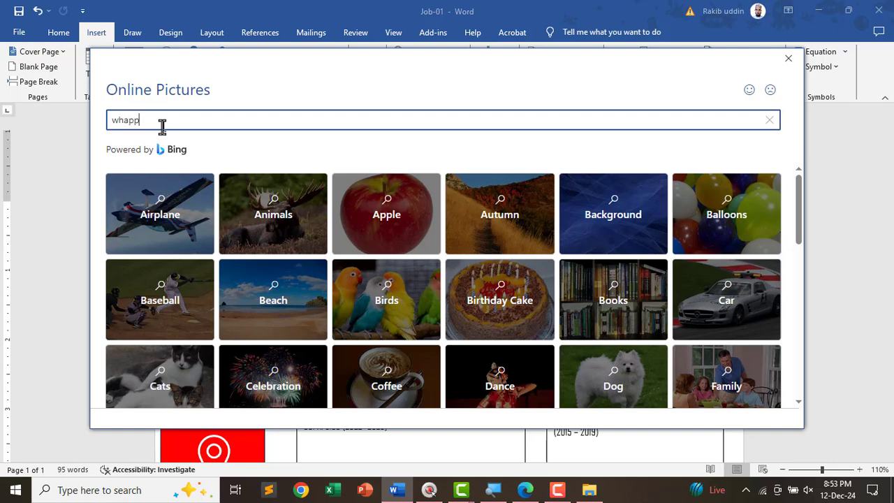
{"action": "key", "text": "Return"}
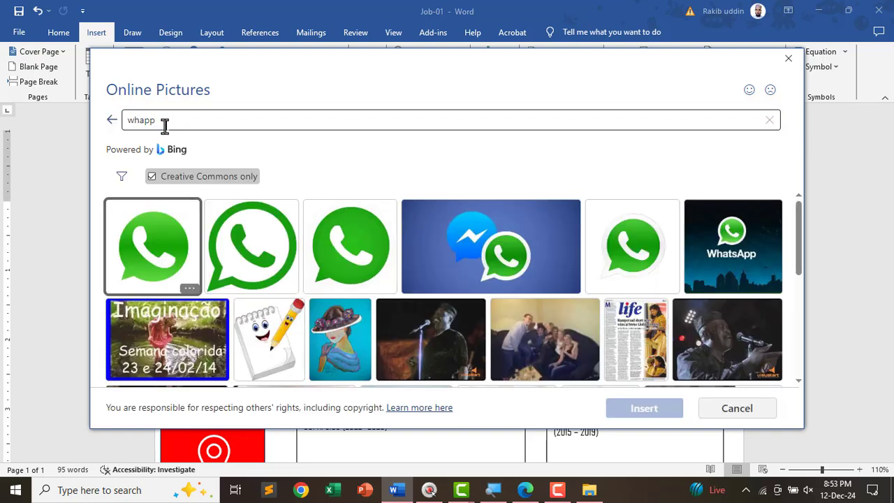
{"action": "left_click", "coordinate": [175, 250]}
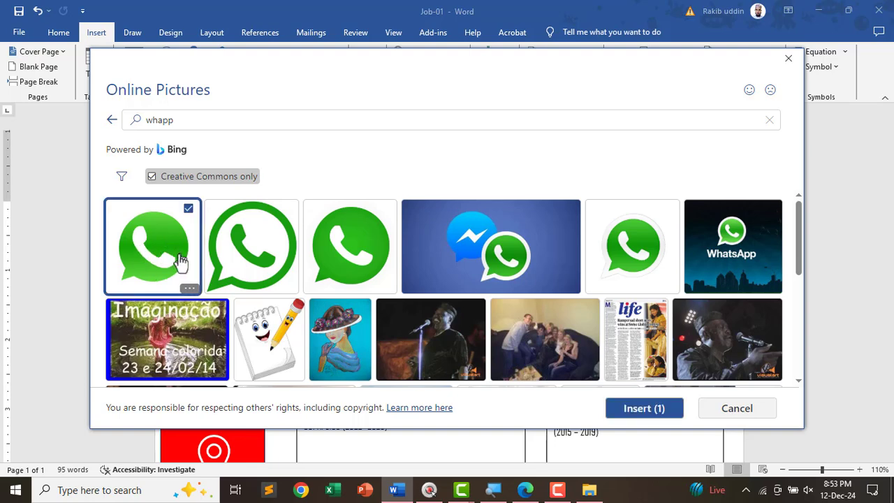
{"action": "left_click", "coordinate": [634, 414]}
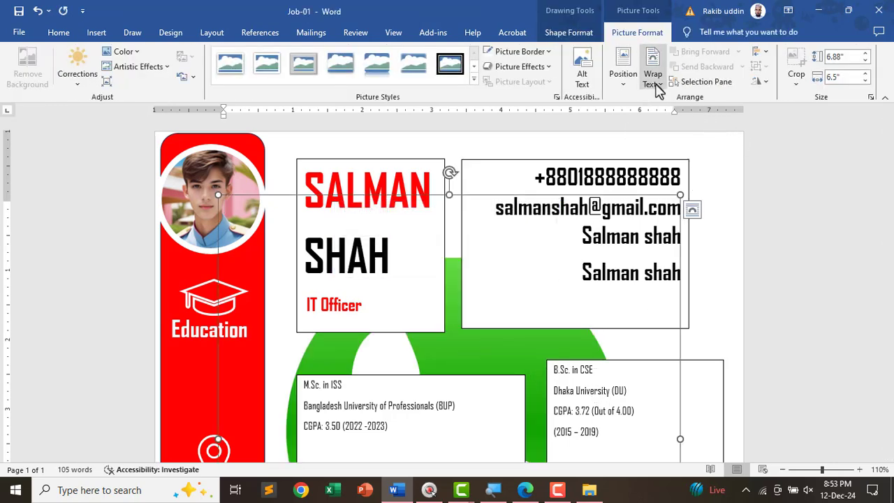
- Float the WhatsApp picture in front of text and set its width to 0.5"
{"action": "left_click", "coordinate": [656, 80]}
{"action": "left_click", "coordinate": [670, 194]}
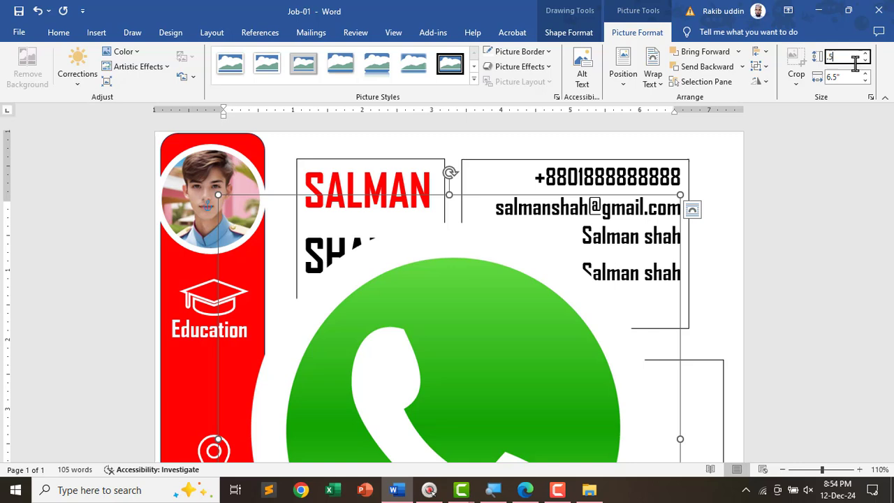
{"action": "key", "text": "Return"}
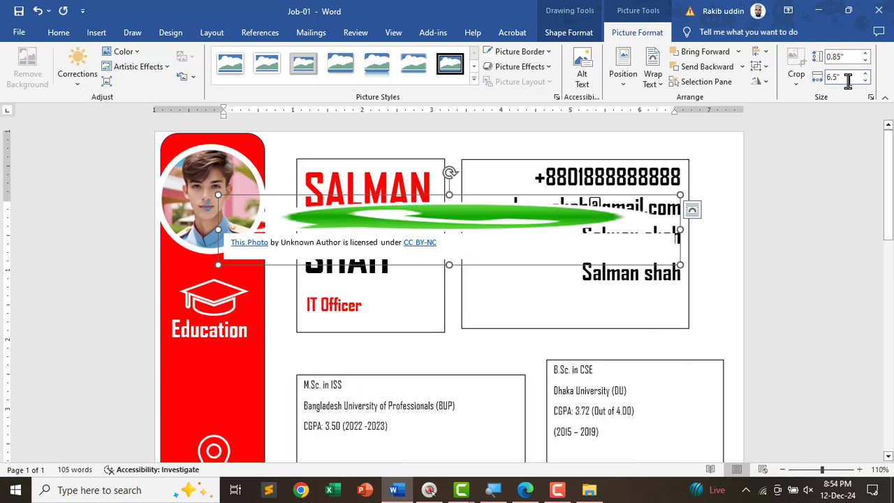
{"action": "left_click", "coordinate": [848, 78]}
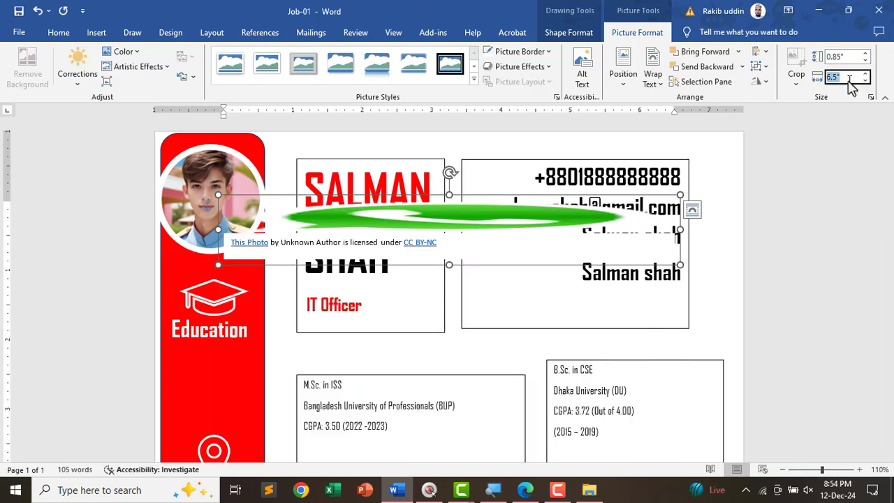
{"action": "type", "text": ".5"}
{"action": "key", "text": "Return"}
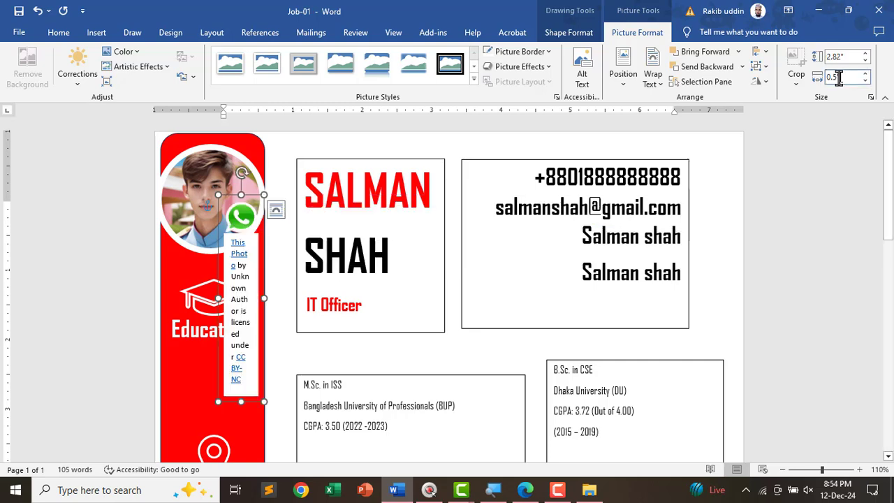
- Ungroup the picture, delete its licence caption, and place the icon beside the phone number
{"action": "left_click_drag", "start_coordinate": [244, 218], "coordinate": [451, 189]}
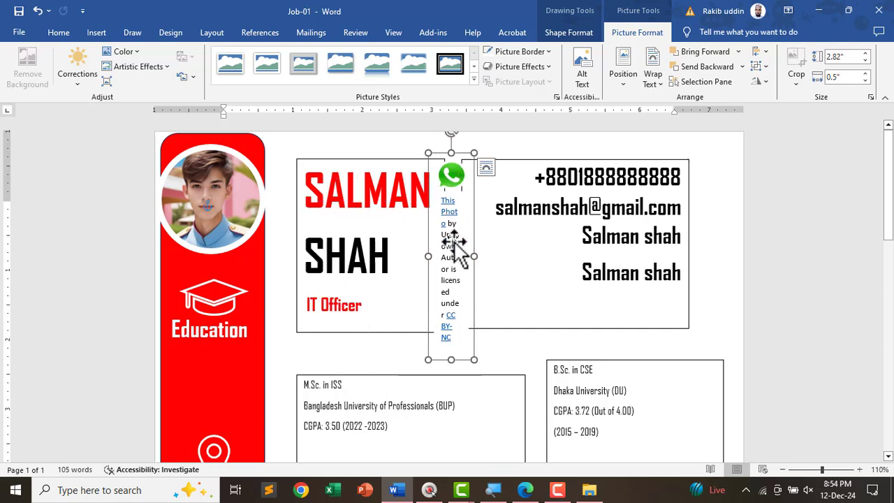
{"action": "left_click", "coordinate": [766, 75]}
{"action": "left_click", "coordinate": [778, 108]}
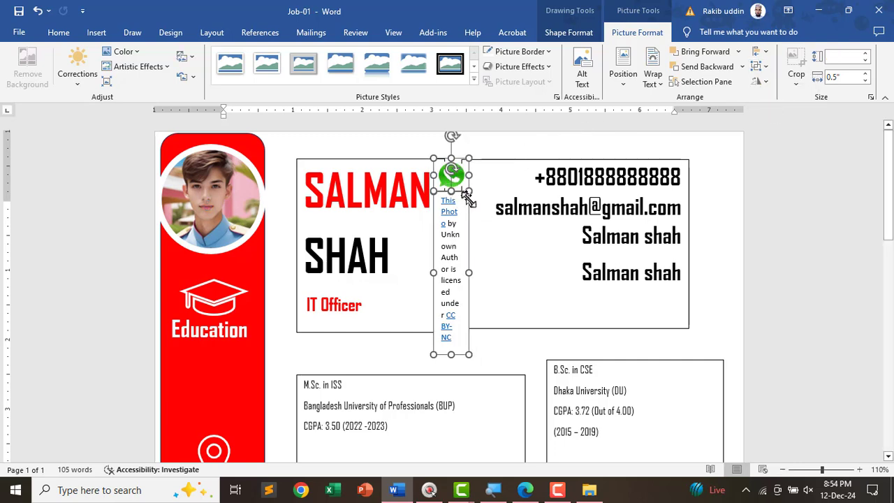
{"action": "left_click", "coordinate": [475, 231]}
{"action": "left_click", "coordinate": [458, 234]}
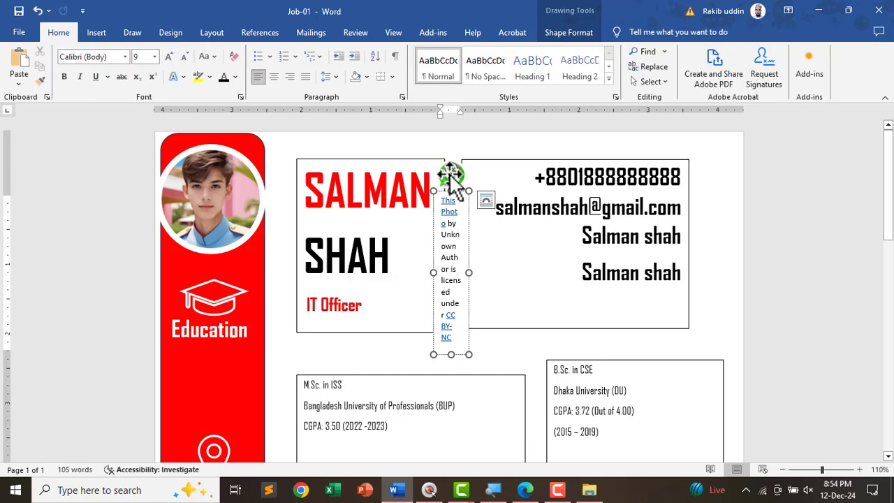
{"action": "left_click", "coordinate": [469, 216]}
{"action": "key", "text": "Delete"}
{"action": "left_click_drag", "start_coordinate": [459, 187], "coordinate": [707, 182]}
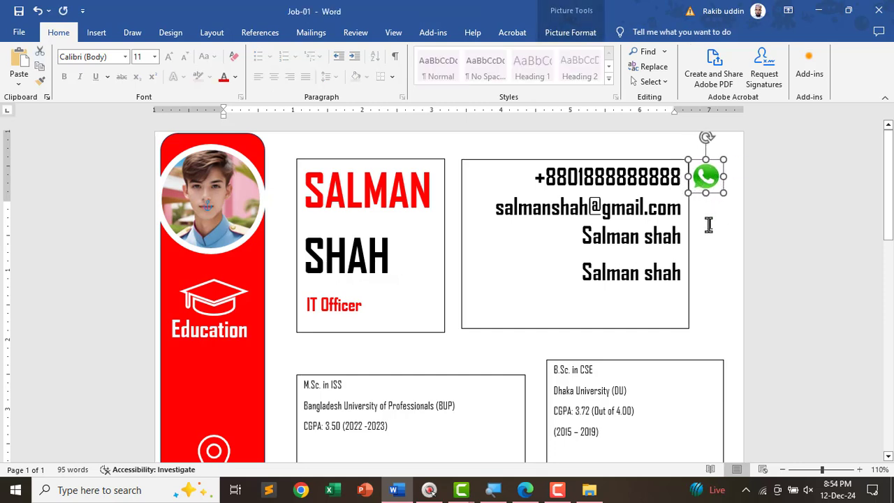
{"action": "key", "text": "Up"}
{"action": "key", "text": "Up"}
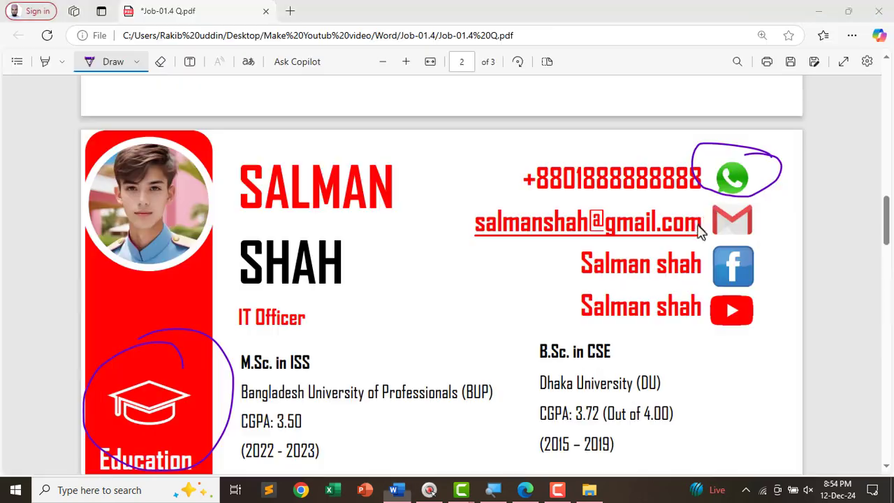
{"action": "mouse_move", "coordinate": [780, 221]}
{"action": "left_mouse_down"}
{"action": "mouse_move", "coordinate": [710, 209]}
{"action": "mouse_move", "coordinate": [774, 212]}
{"action": "left_mouse_up"}
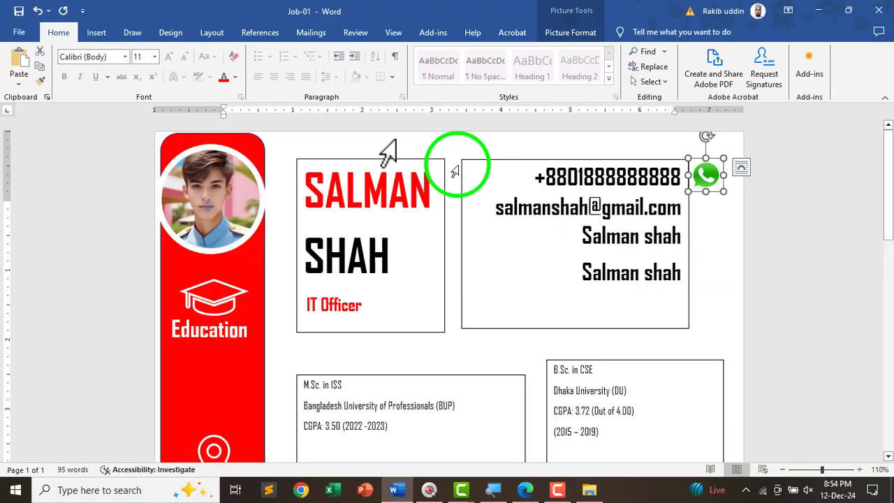
- Search online pictures for a Gmail icon and try inserting one, dismissing the File not found error
{"action": "left_click", "coordinate": [97, 33]}
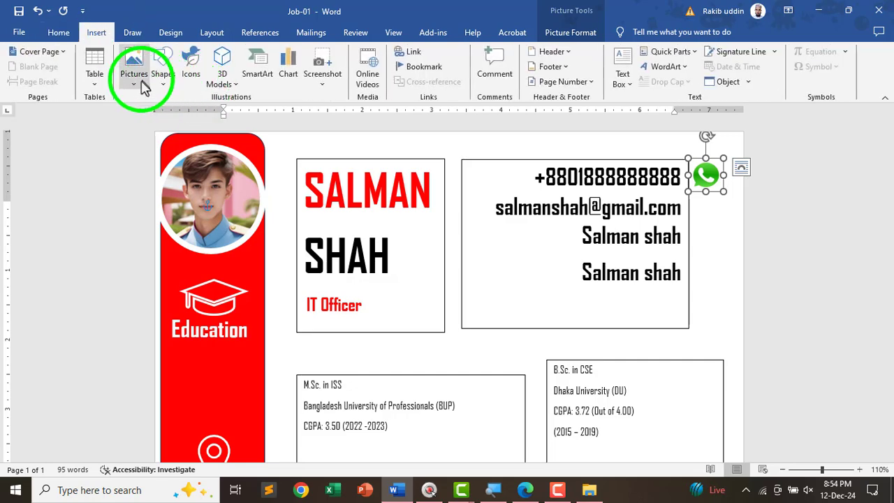
{"action": "left_click", "coordinate": [132, 75]}
{"action": "left_click", "coordinate": [150, 133]}
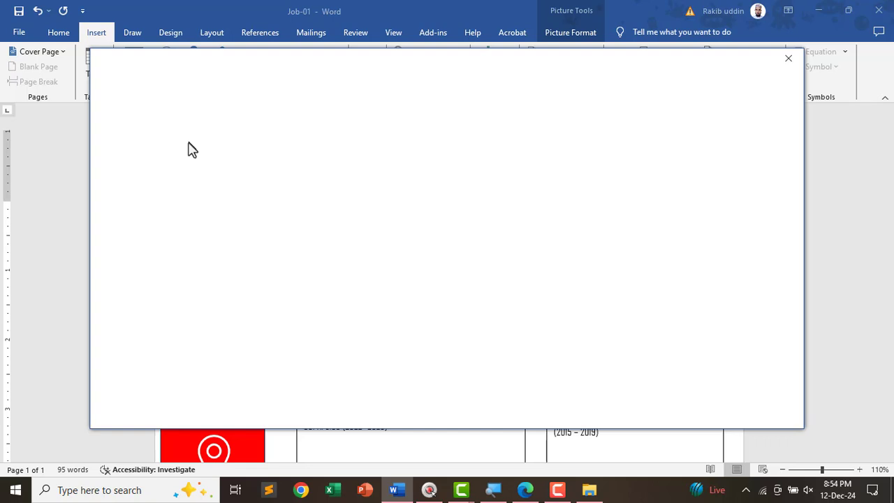
{"action": "type", "text": "gmail icone"}
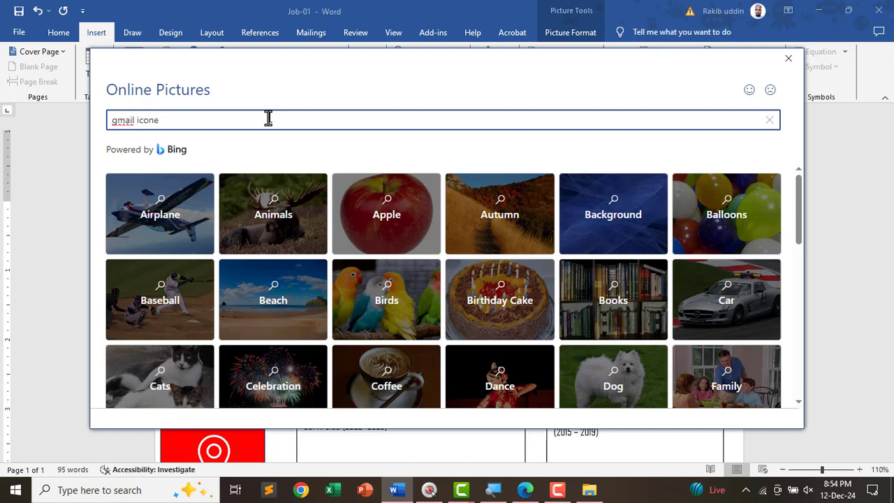
{"action": "key", "text": "Return"}
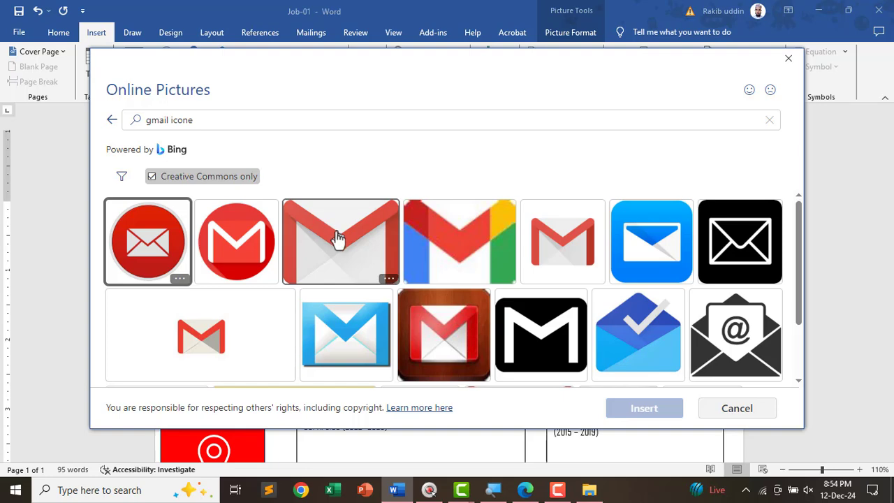
{"action": "left_click", "coordinate": [342, 252]}
{"action": "left_click", "coordinate": [657, 411]}
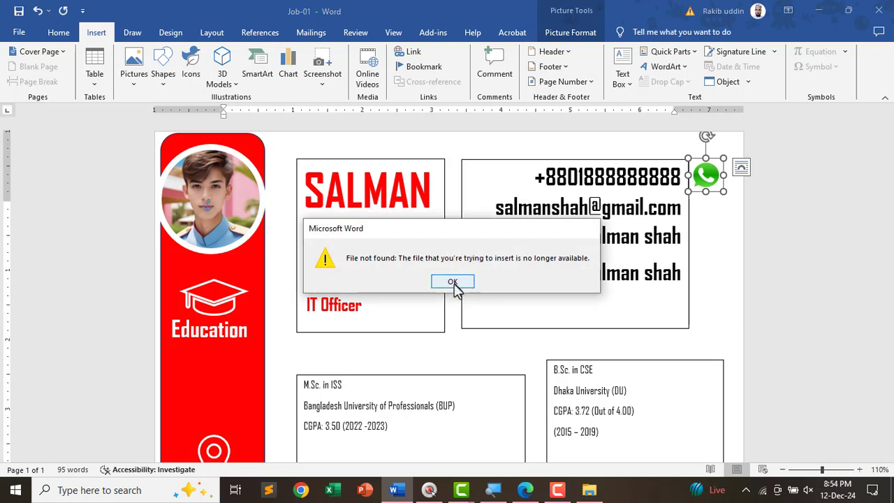
{"action": "left_click", "coordinate": [452, 282]}
- Rerun the online 'gmail icon' search and insert the red Gmail envelope picture
{"action": "left_click", "coordinate": [131, 87]}
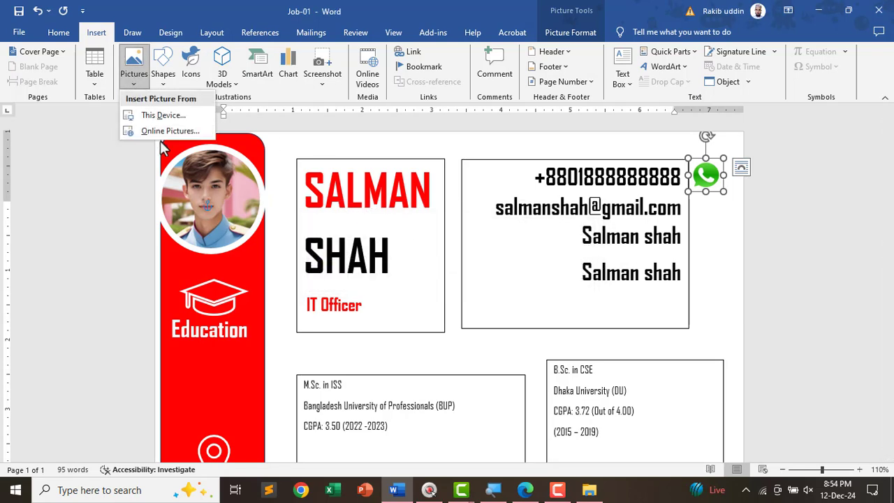
{"action": "left_click", "coordinate": [164, 132]}
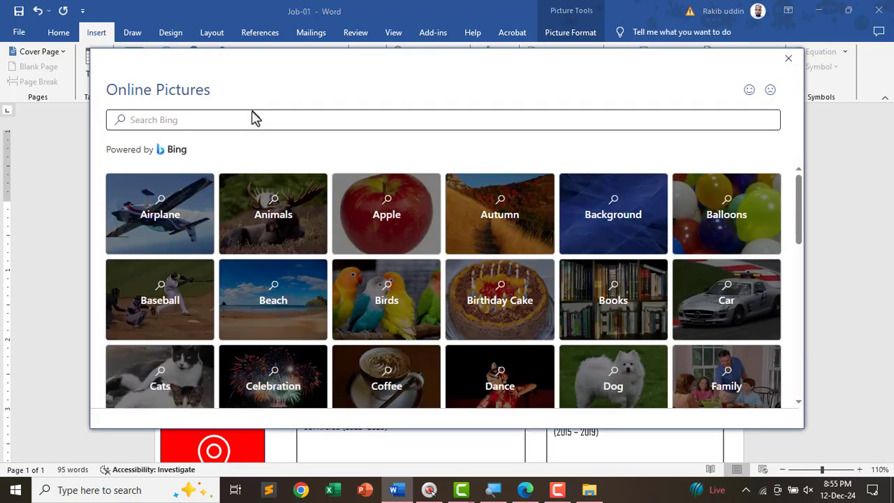
{"action": "left_click", "coordinate": [199, 120]}
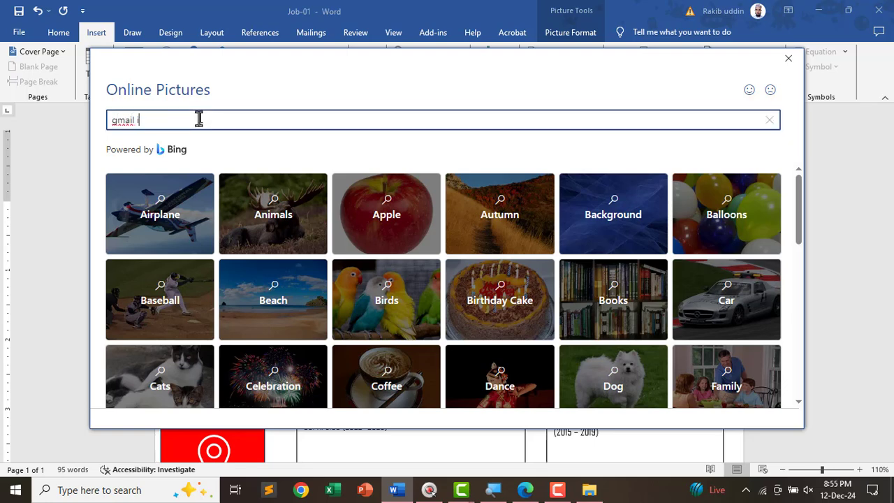
{"action": "key", "text": "Return"}
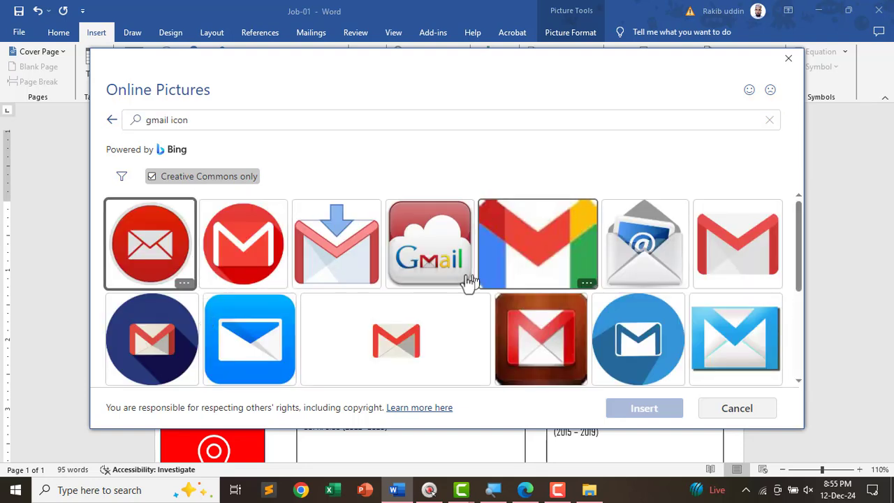
{"action": "left_click", "coordinate": [736, 264]}
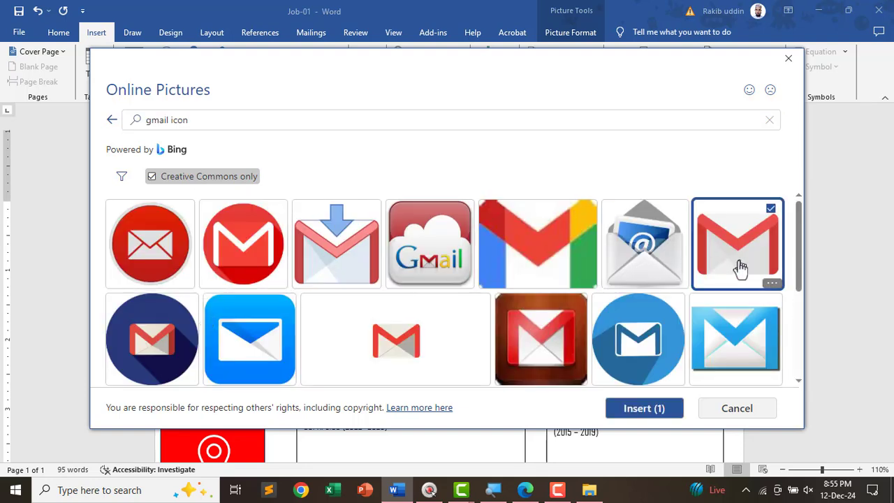
{"action": "left_click", "coordinate": [670, 407]}
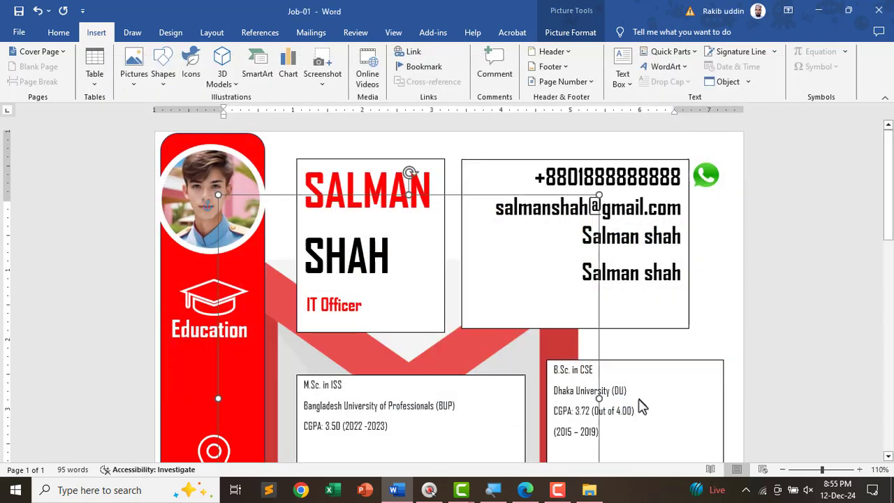
- Float the Gmail picture in front of text and ungroup it from its credit caption
{"action": "scroll", "coordinate": [511, 345], "scroll_direction": "down", "scroll_amount": 4}
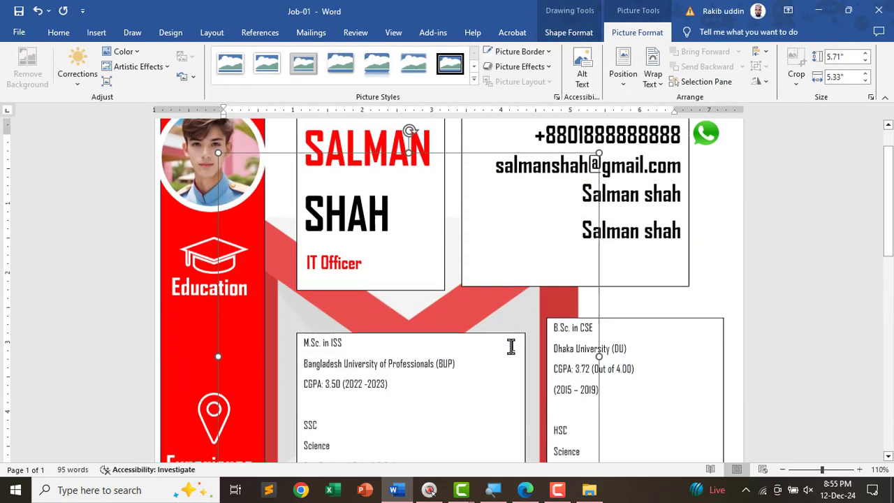
{"action": "scroll", "coordinate": [519, 335], "scroll_direction": "up", "scroll_amount": 2}
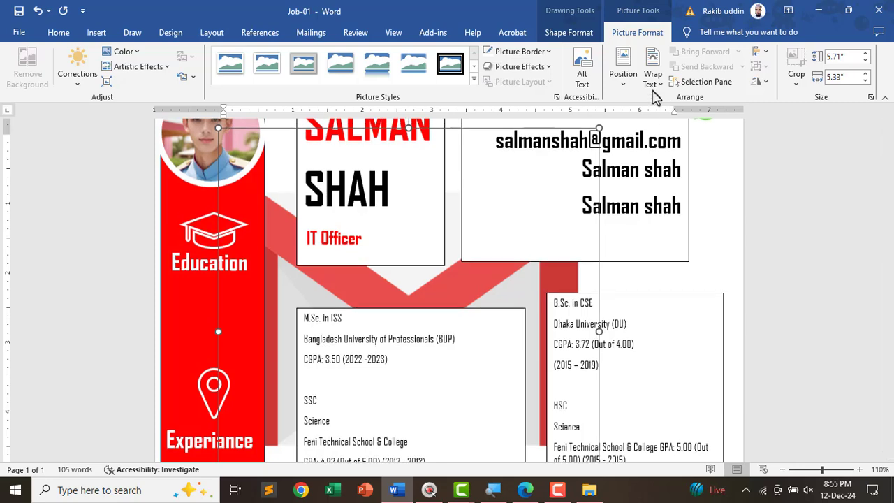
{"action": "left_click", "coordinate": [653, 78]}
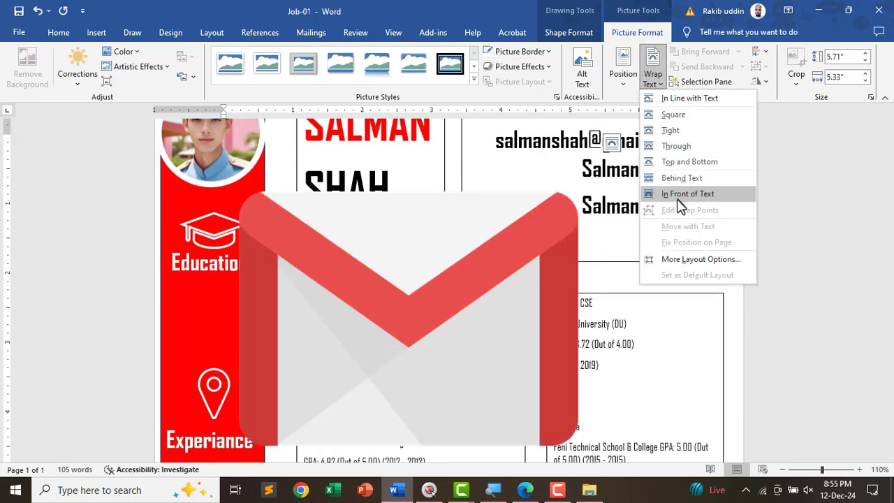
{"action": "left_click", "coordinate": [687, 194]}
{"action": "scroll", "coordinate": [415, 292], "scroll_direction": "down", "scroll_amount": 3}
{"action": "scroll", "coordinate": [423, 297], "scroll_direction": "up", "scroll_amount": 1}
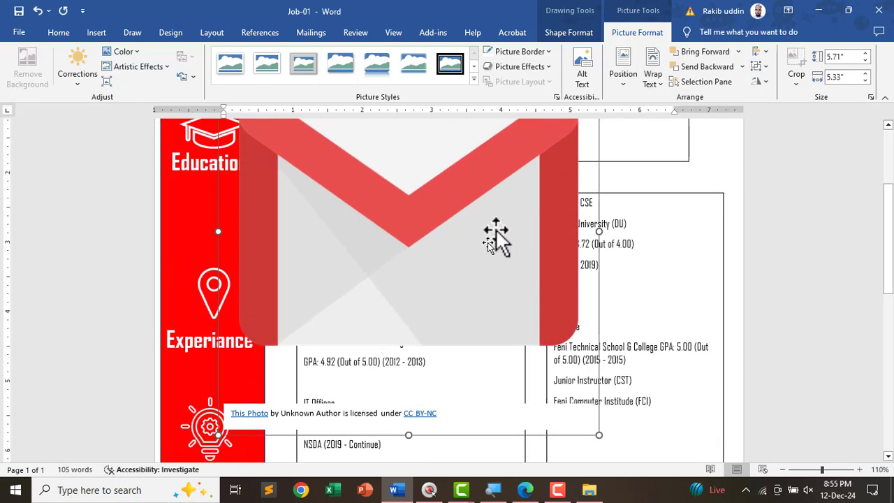
{"action": "left_click", "coordinate": [761, 67]}
{"action": "left_click", "coordinate": [775, 99]}
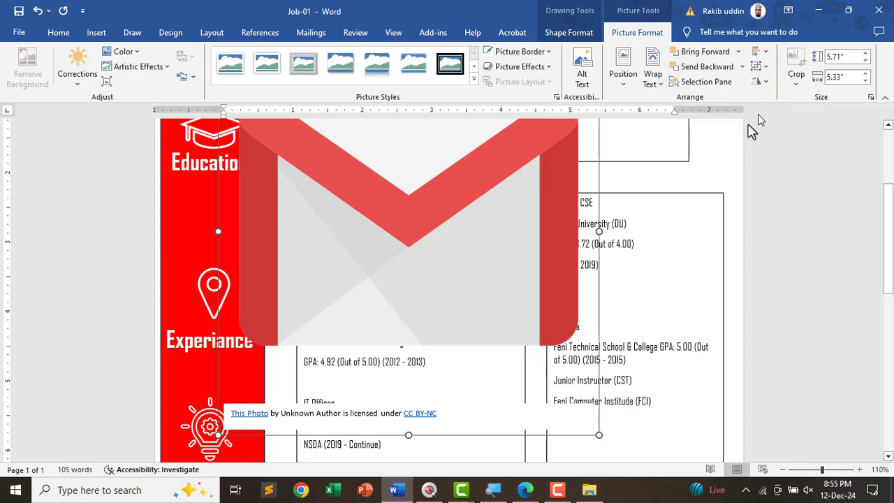
- Delete the Gmail picture's credit caption box
{"action": "left_click", "coordinate": [571, 326]}
{"action": "scroll", "coordinate": [549, 332], "scroll_direction": "up", "scroll_amount": 3}
{"action": "scroll", "coordinate": [523, 347], "scroll_direction": "down", "scroll_amount": 4}
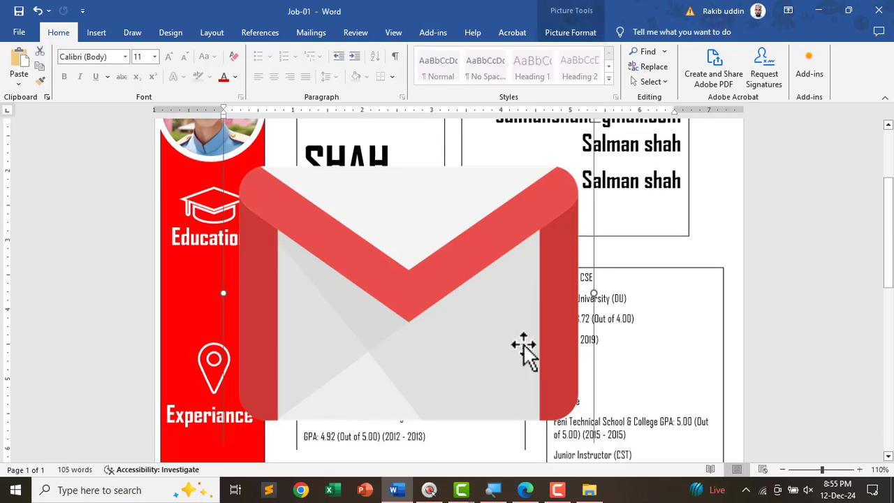
{"action": "left_click", "coordinate": [459, 395]}
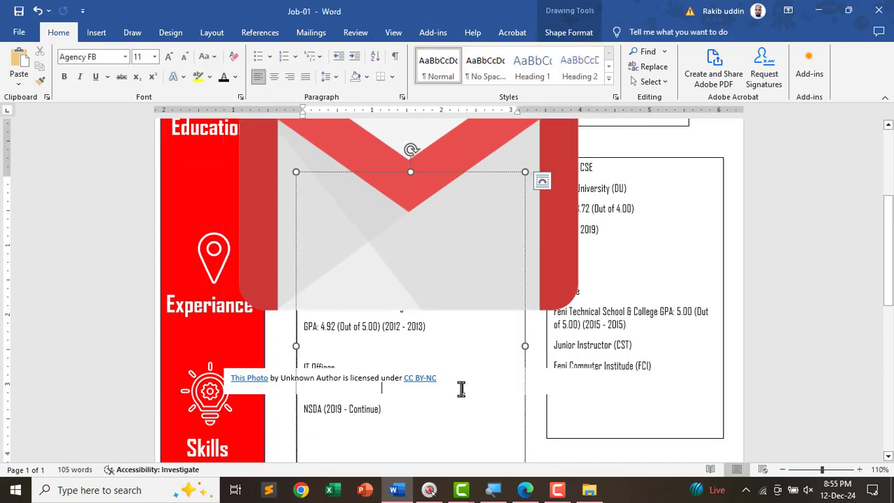
{"action": "left_click", "coordinate": [289, 385]}
{"action": "left_click_drag", "start_coordinate": [275, 394], "coordinate": [296, 380]}
{"action": "key", "text": "Delete"}
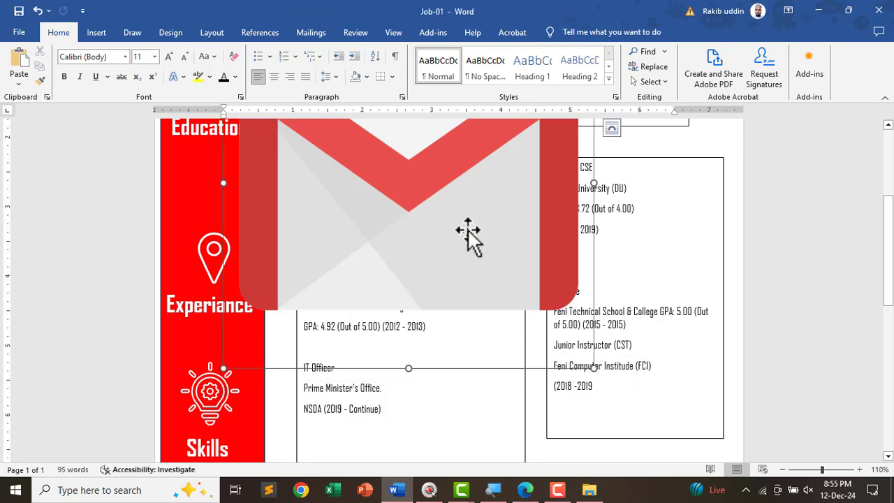
{"action": "left_click", "coordinate": [386, 310]}
{"action": "scroll", "coordinate": [386, 310], "scroll_direction": "up", "scroll_amount": 3}
- Resize the Gmail picture to 0.5" and drag it beside the email line
{"action": "left_click", "coordinate": [570, 34]}
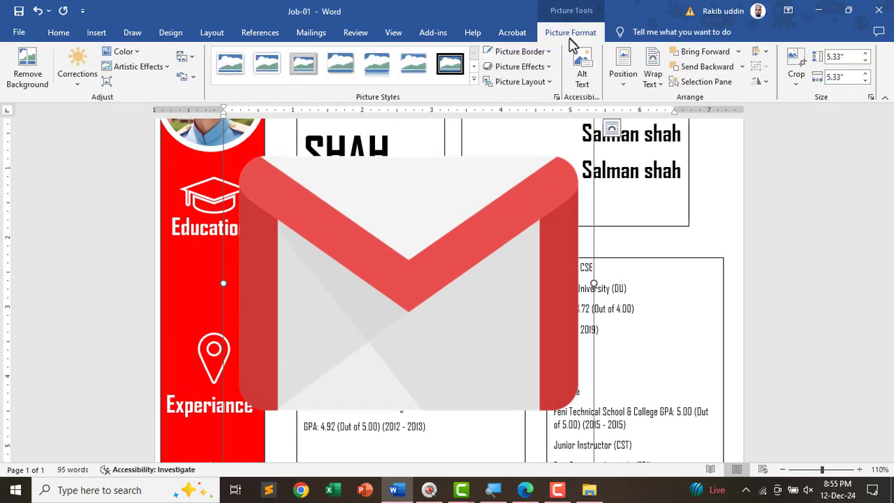
{"action": "left_click", "coordinate": [849, 60]}
{"action": "type", "text": ".5"}
{"action": "key", "text": "Tab"}
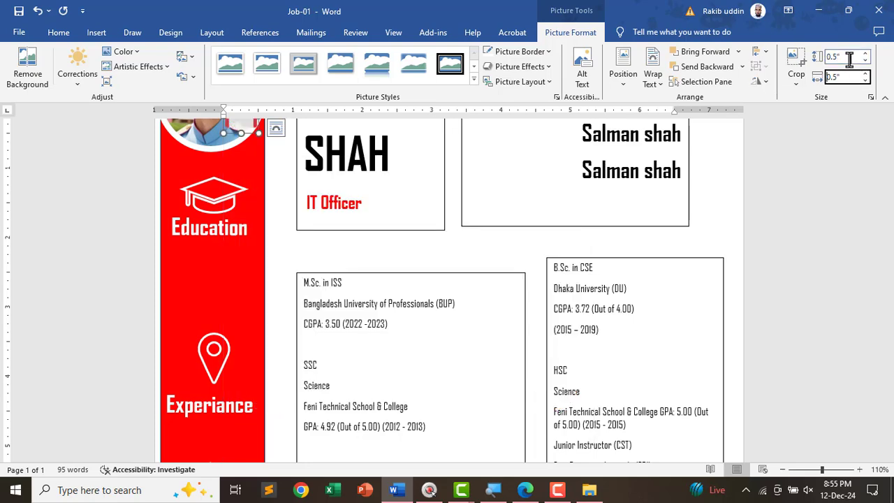
{"action": "scroll", "coordinate": [182, 215], "scroll_direction": "up", "scroll_amount": 2}
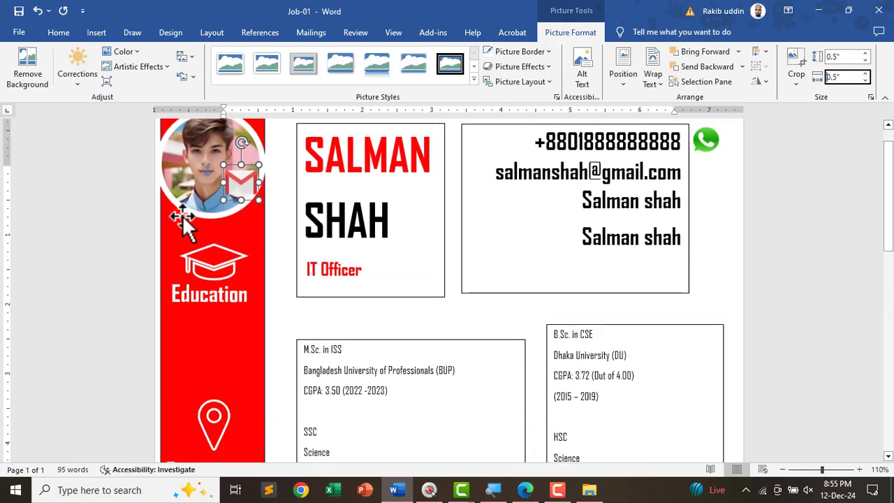
{"action": "left_click_drag", "start_coordinate": [241, 192], "coordinate": [314, 182]}
{"action": "left_click_drag", "start_coordinate": [461, 185], "coordinate": [702, 173]}
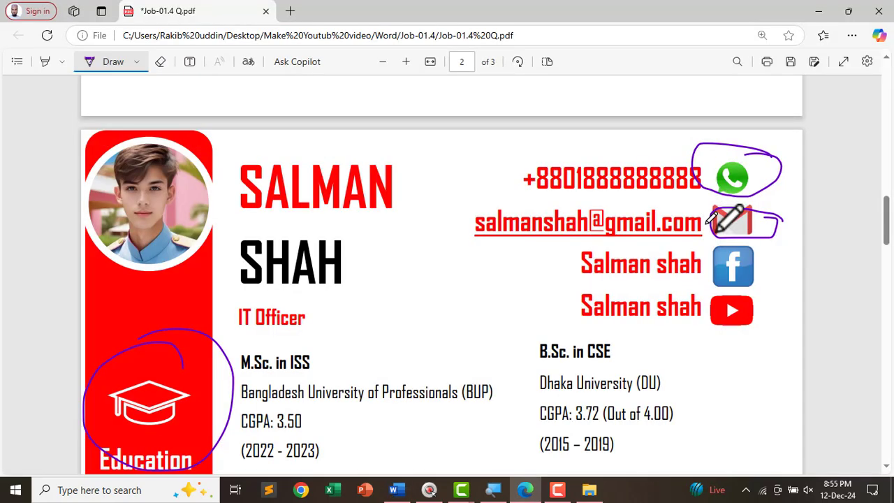
{"action": "mouse_move", "coordinate": [764, 237]}
{"action": "left_mouse_down"}
{"action": "mouse_move", "coordinate": [777, 259]}
{"action": "mouse_move", "coordinate": [732, 235]}
{"action": "mouse_move", "coordinate": [729, 278]}
{"action": "mouse_move", "coordinate": [730, 251]}
{"action": "mouse_move", "coordinate": [761, 302]}
{"action": "mouse_move", "coordinate": [732, 315]}
{"action": "mouse_move", "coordinate": [750, 321]}
{"action": "left_mouse_up"}
{"action": "key", "text": "alt+Tab"}
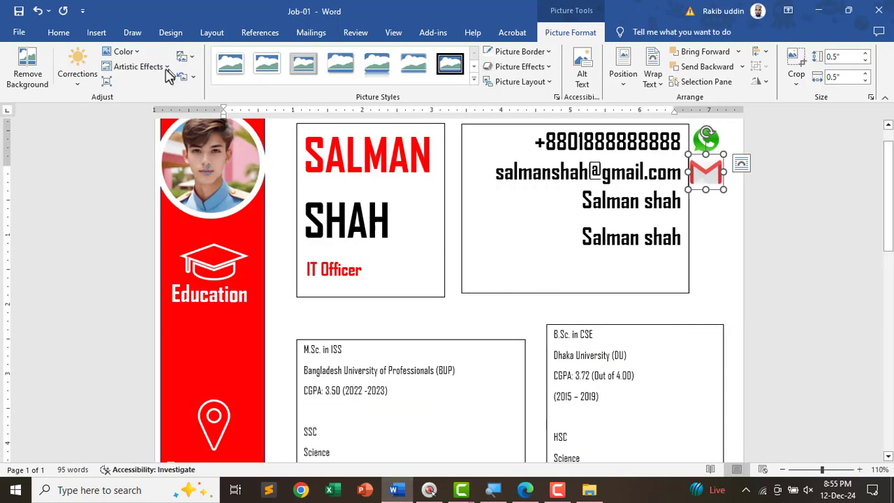
- Search online pictures for 'facebook icon' and insert the blue Facebook logo
{"action": "left_click", "coordinate": [96, 32]}
{"action": "left_click", "coordinate": [134, 69]}
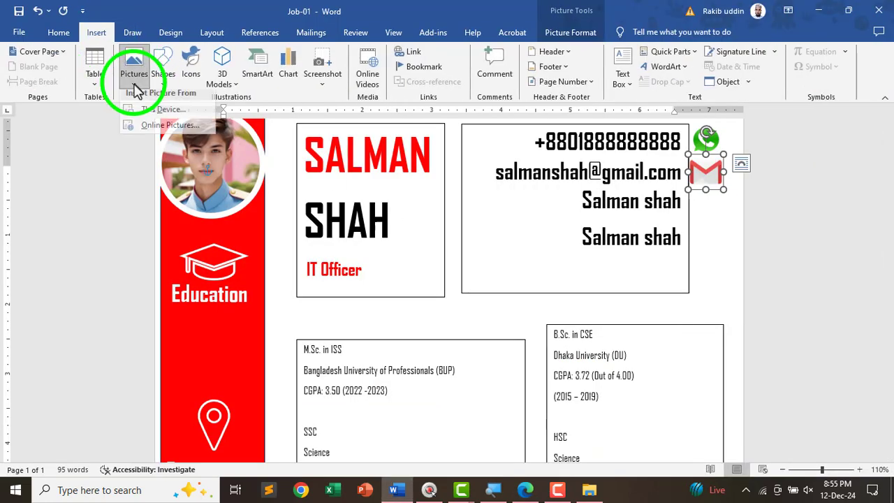
{"action": "left_click", "coordinate": [159, 127]}
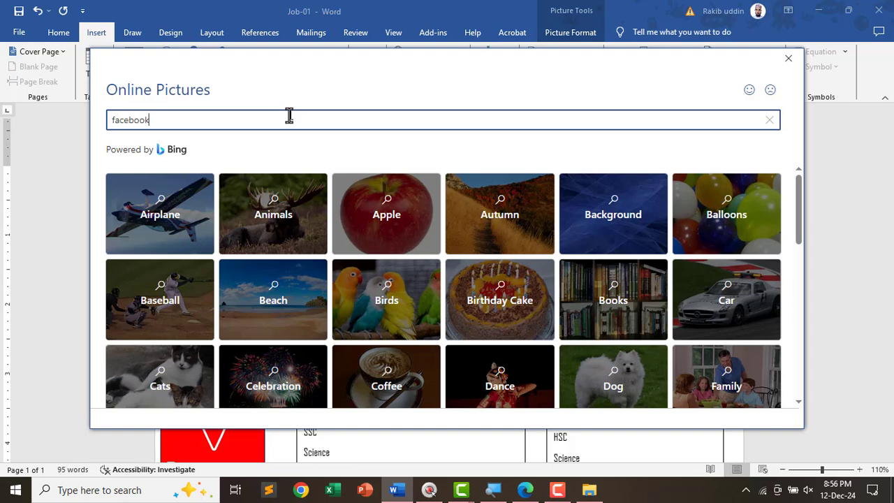
{"action": "key", "text": "Return"}
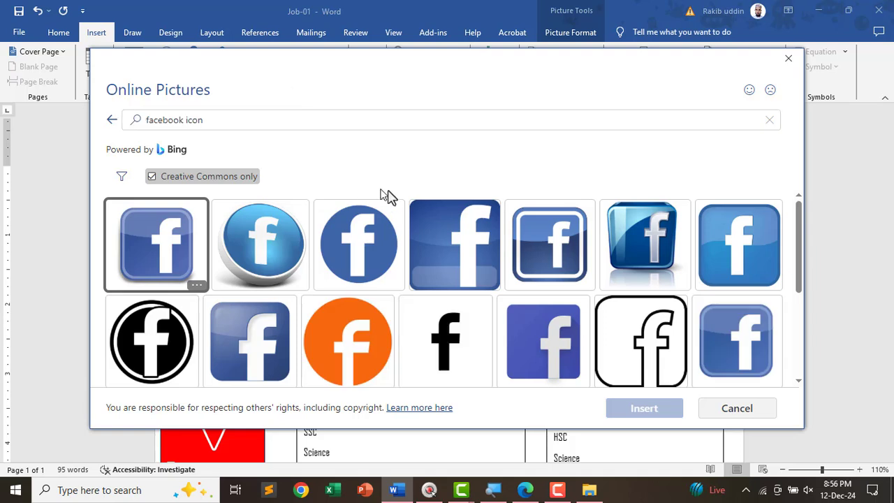
{"action": "left_click", "coordinate": [688, 253]}
{"action": "left_click", "coordinate": [717, 255]}
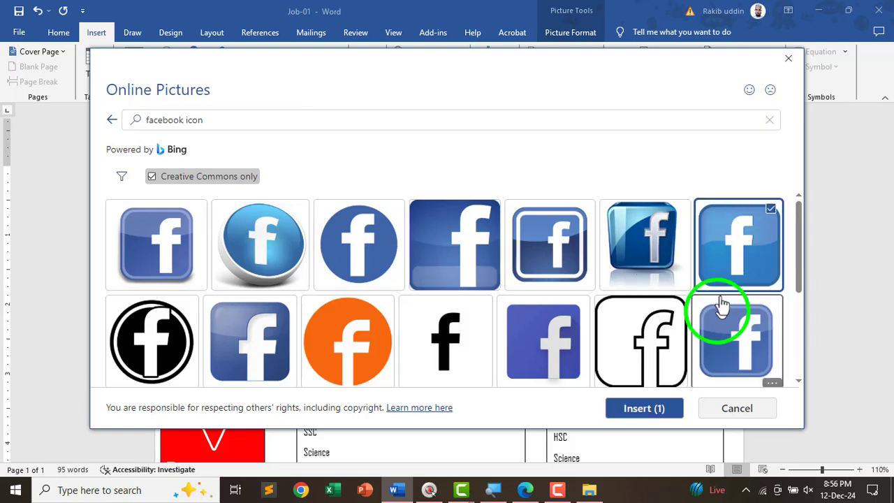
{"action": "left_click", "coordinate": [655, 410]}
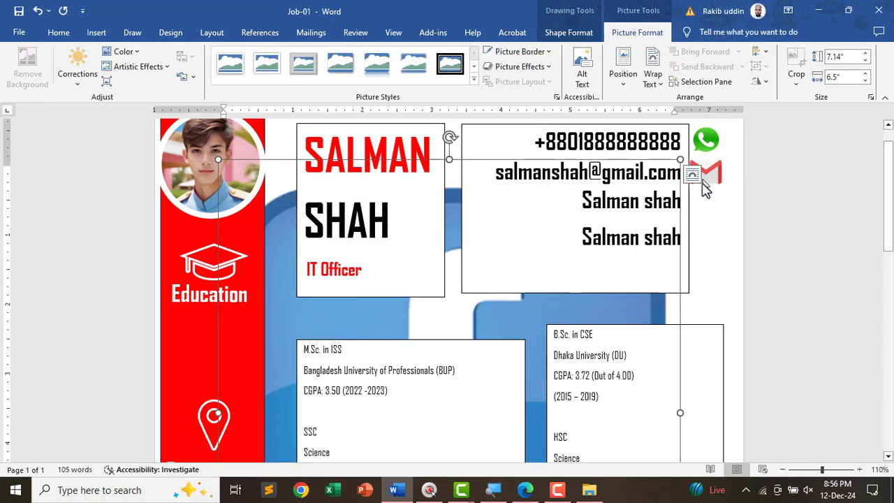
- Float the Facebook picture in front of text, ungroup it, and delete its photo-credit caption
{"action": "left_click", "coordinate": [653, 77]}
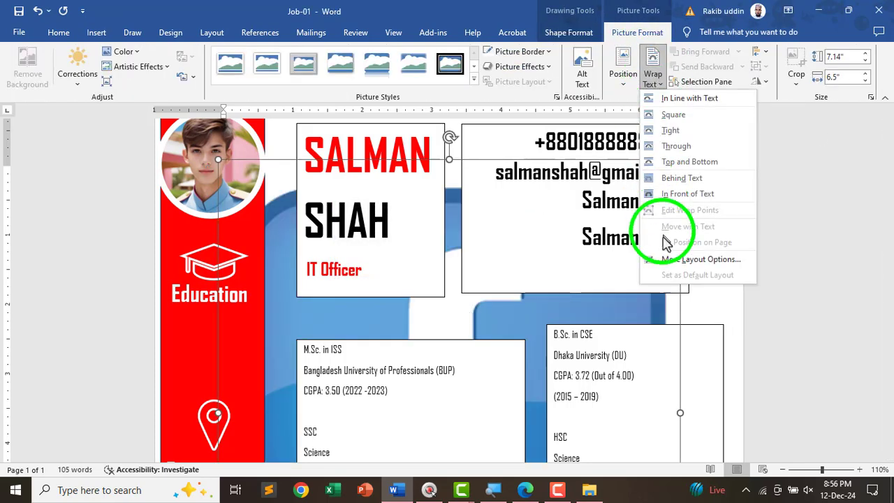
{"action": "left_click", "coordinate": [666, 198]}
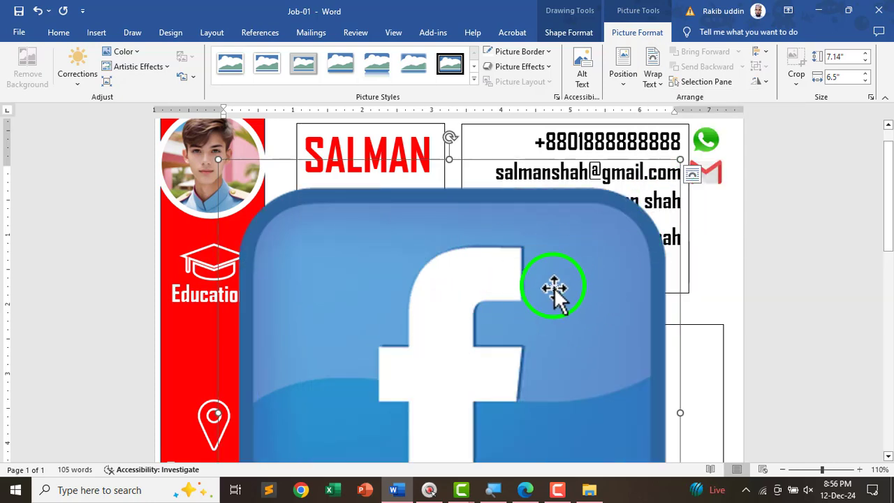
{"action": "scroll", "coordinate": [593, 272], "scroll_direction": "down", "scroll_amount": 2}
{"action": "left_click", "coordinate": [760, 66]}
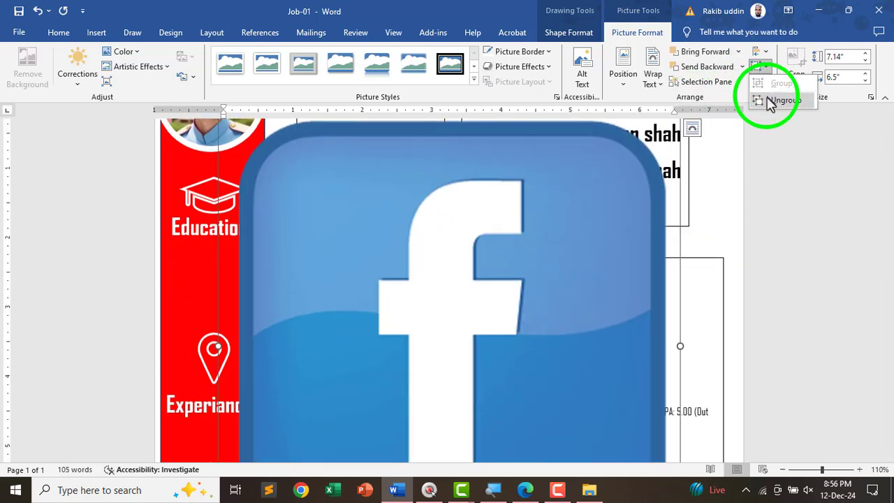
{"action": "left_click", "coordinate": [775, 100]}
{"action": "scroll", "coordinate": [433, 323], "scroll_direction": "down", "scroll_amount": 5}
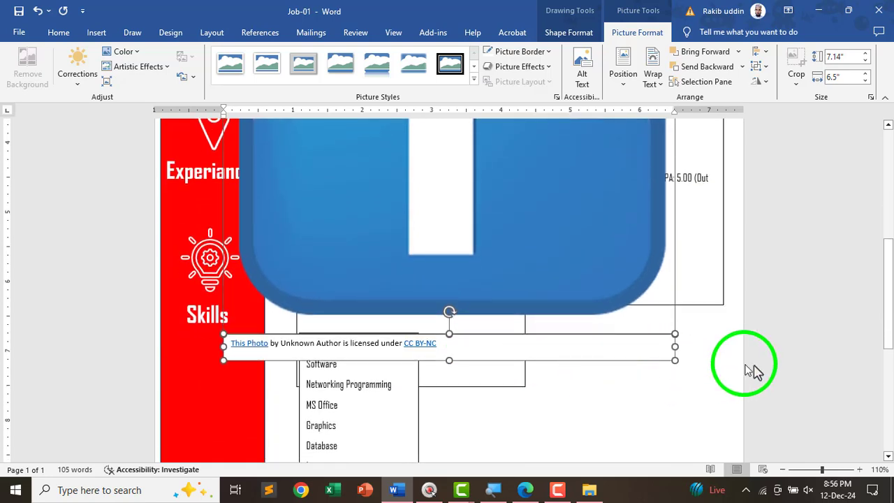
{"action": "scroll", "coordinate": [768, 363], "scroll_direction": "up", "scroll_amount": 7}
{"action": "left_click", "coordinate": [733, 365]}
{"action": "scroll", "coordinate": [724, 365], "scroll_direction": "down", "scroll_amount": 8}
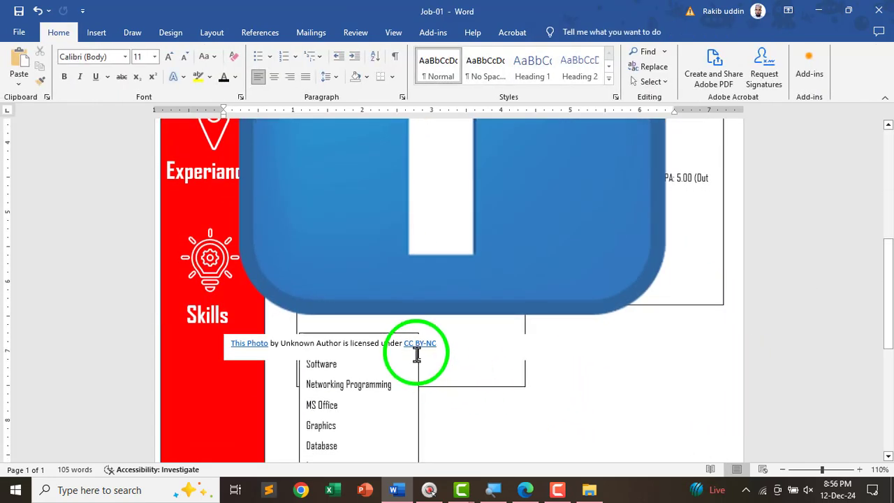
{"action": "left_click", "coordinate": [450, 354]}
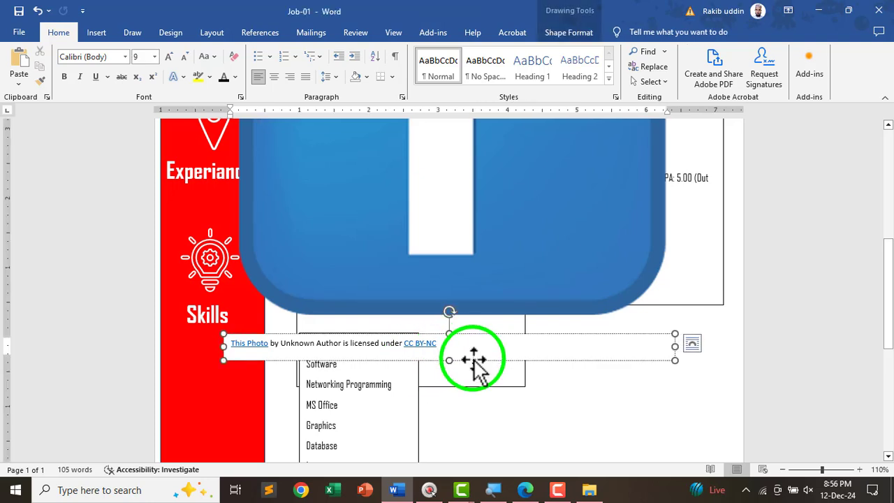
{"action": "left_click", "coordinate": [472, 361]}
{"action": "key", "text": "Delete"}
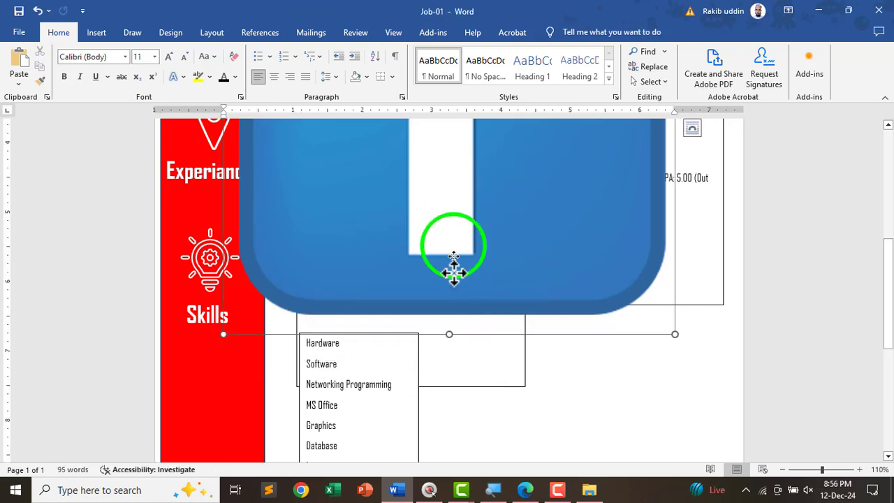
- Set the Facebook picture's height and width to 0.5"
{"action": "left_click", "coordinate": [513, 328]}
{"action": "scroll", "coordinate": [512, 329], "scroll_direction": "up", "scroll_amount": 2}
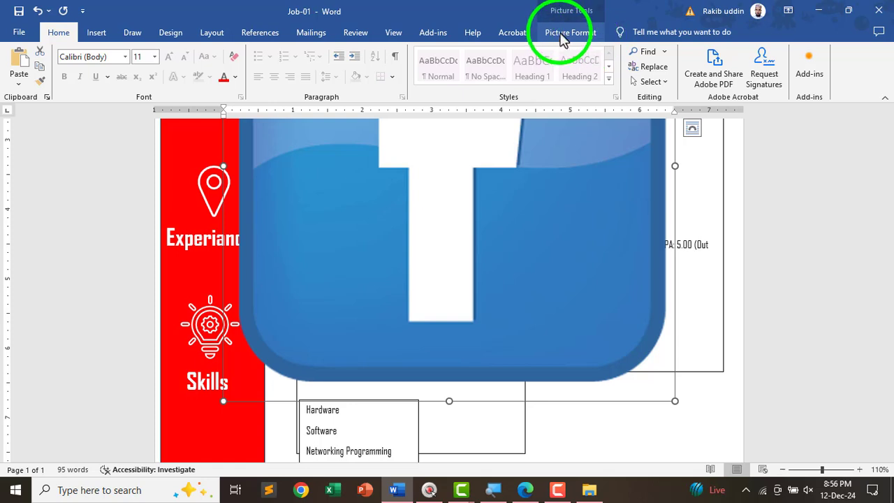
{"action": "left_click", "coordinate": [564, 33]}
{"action": "left_click", "coordinate": [839, 58]}
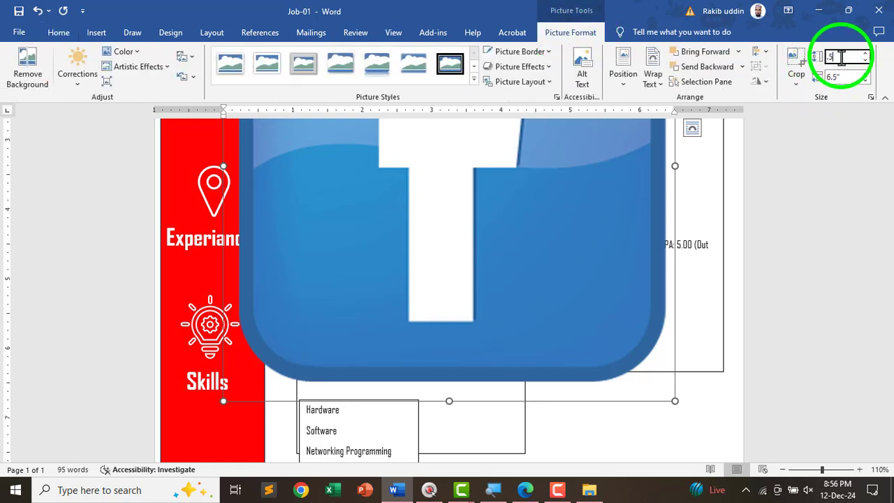
{"action": "type", "text": ".5"}
{"action": "key", "text": "Tab"}
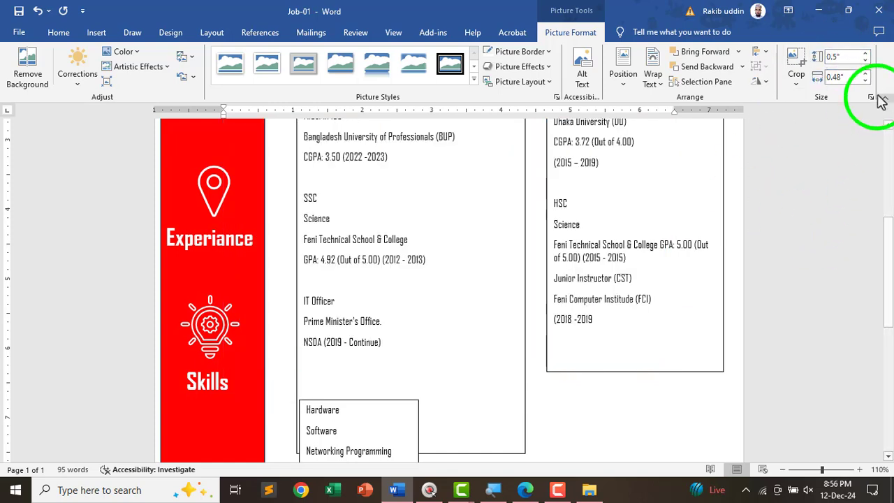
{"action": "left_click", "coordinate": [851, 78]}
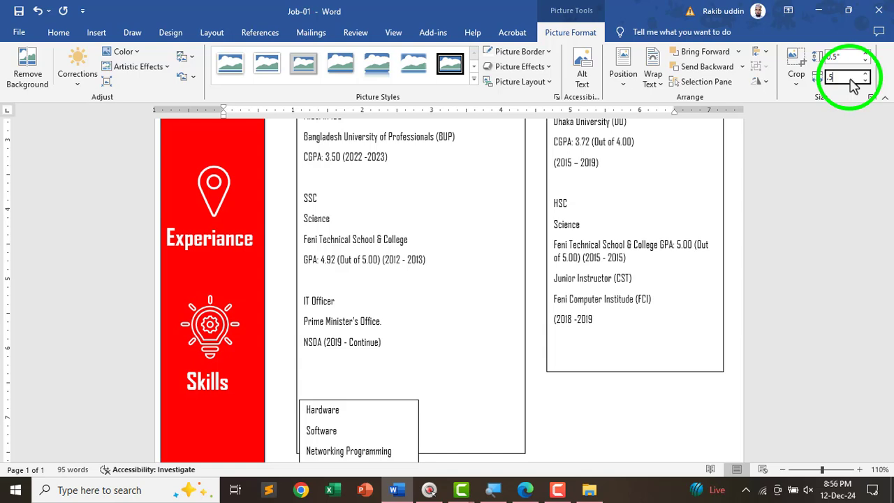
{"action": "key", "text": "Return"}
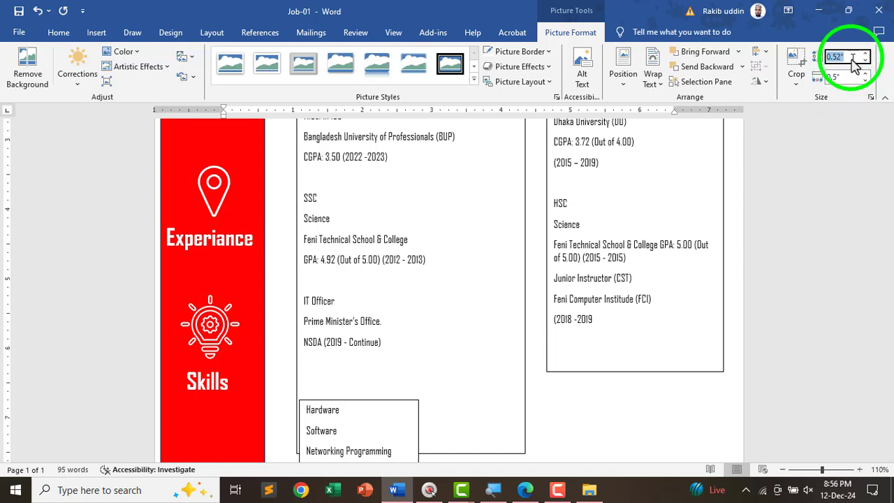
{"action": "left_click", "coordinate": [852, 62]}
{"action": "type", "text": ".5"}
{"action": "key", "text": "Return"}
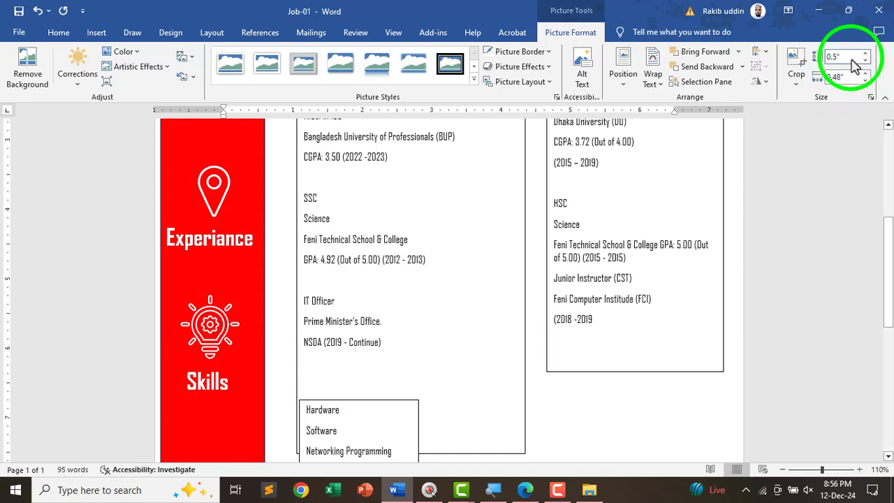
{"action": "left_click", "coordinate": [847, 79]}
{"action": "type", "text": ".5"}
{"action": "key", "text": "Return"}
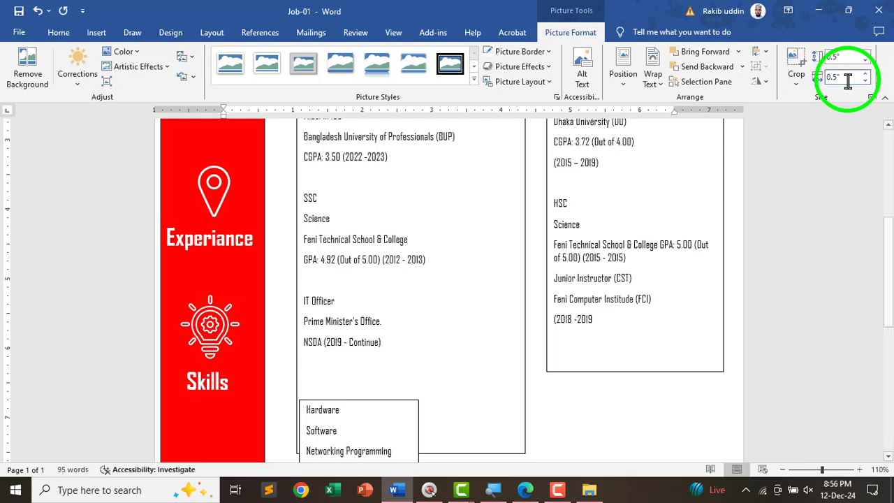
- Move the Facebook icon below the Gmail icon, aligned with the WhatsApp icon
{"action": "scroll", "coordinate": [473, 313], "scroll_direction": "up", "scroll_amount": 5}
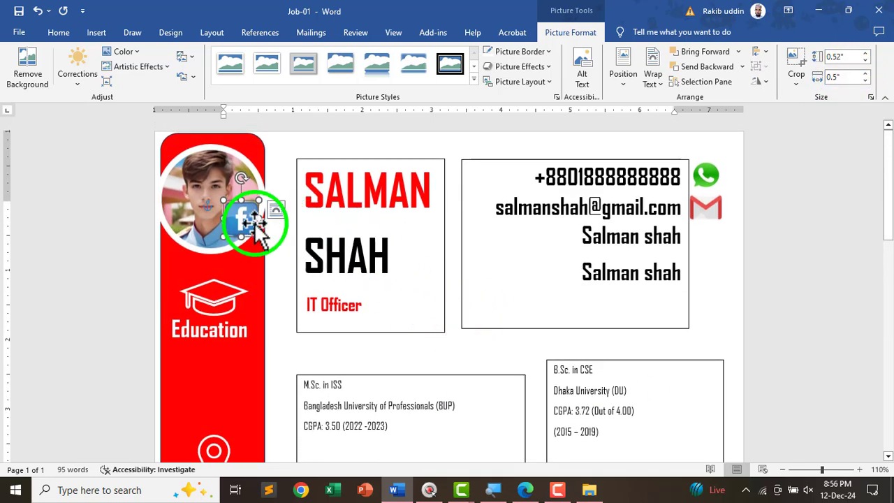
{"action": "left_click_drag", "start_coordinate": [257, 219], "coordinate": [708, 242]}
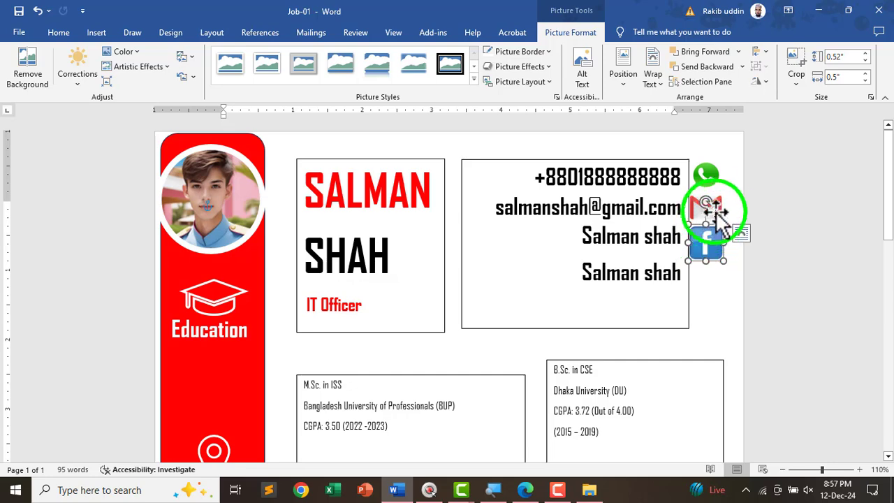
{"action": "left_click", "coordinate": [707, 175]}
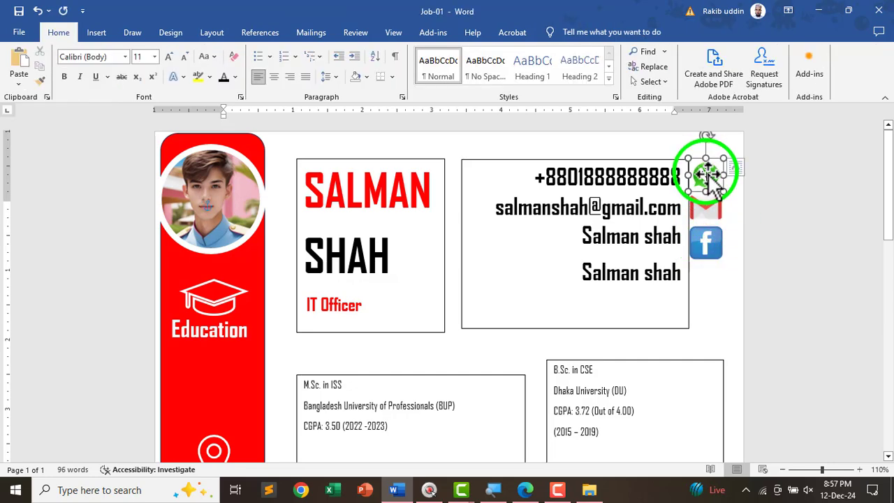
{"action": "left_click", "coordinate": [705, 176]}
- Search online pictures for 'youtub logo' and insert the first red YouTube logo
{"action": "left_click", "coordinate": [707, 234]}
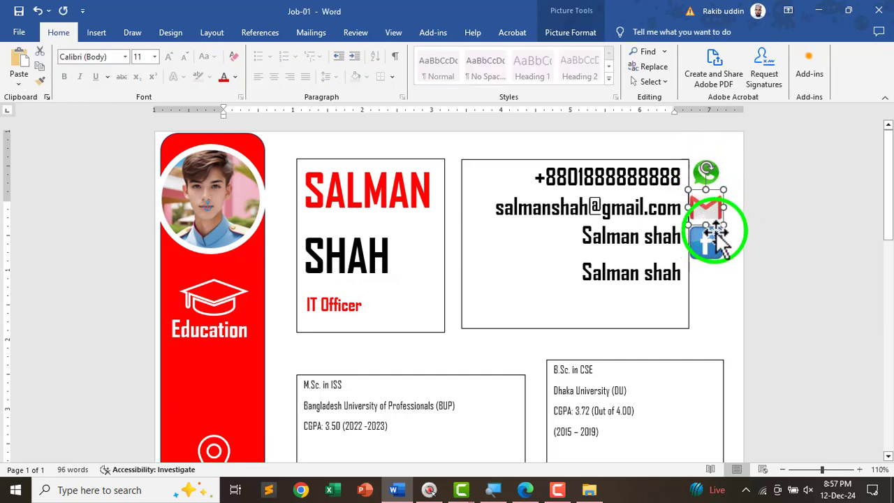
{"action": "left_click", "coordinate": [101, 33]}
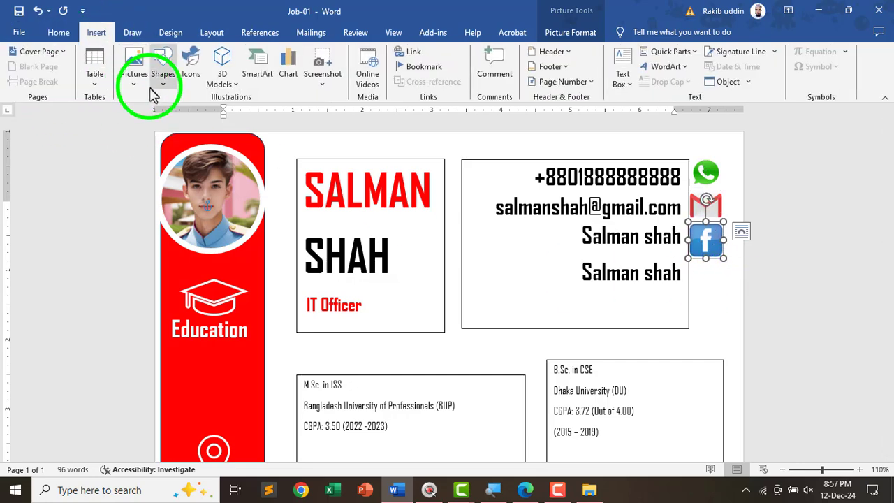
{"action": "left_click", "coordinate": [138, 76]}
{"action": "left_click", "coordinate": [152, 137]}
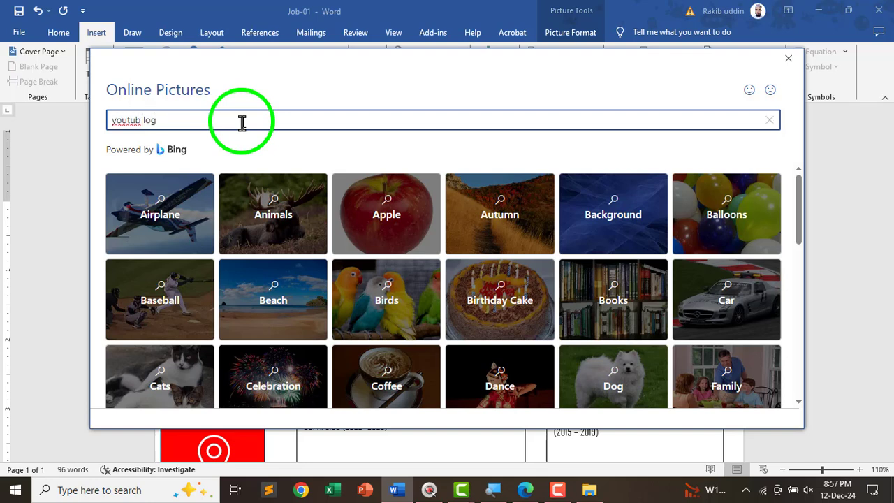
{"action": "key", "text": "Return"}
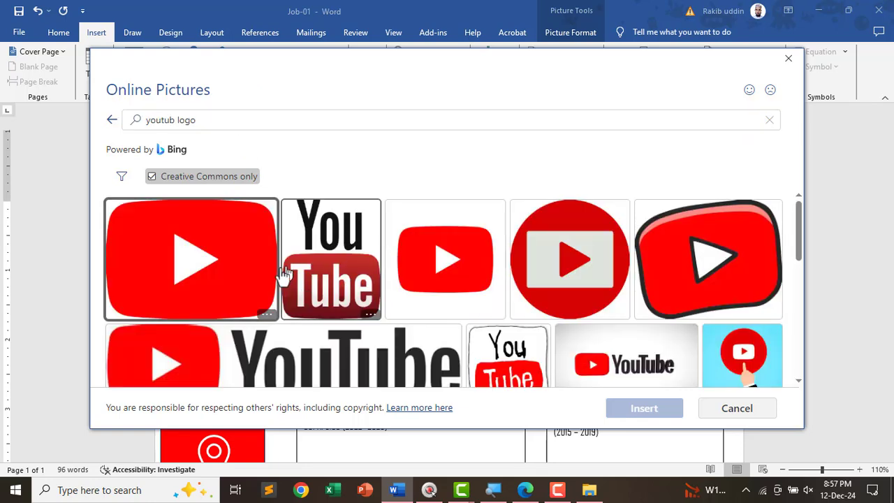
{"action": "left_click", "coordinate": [164, 277]}
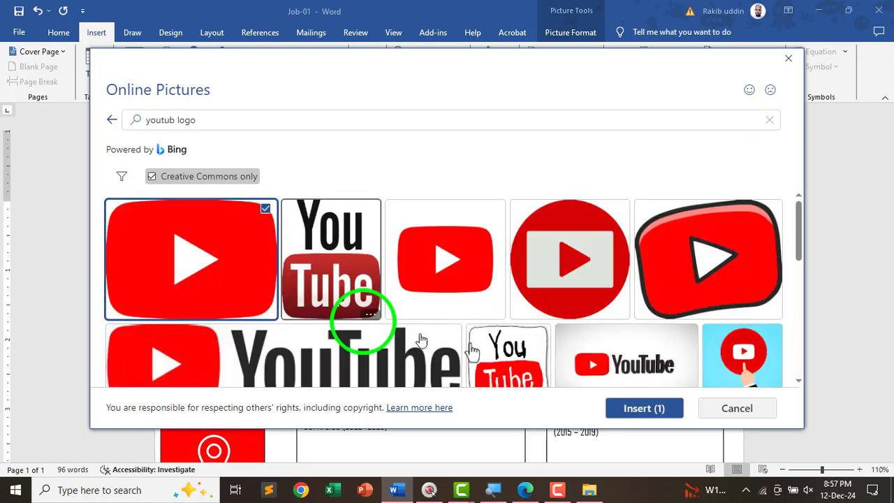
{"action": "left_click", "coordinate": [632, 409]}
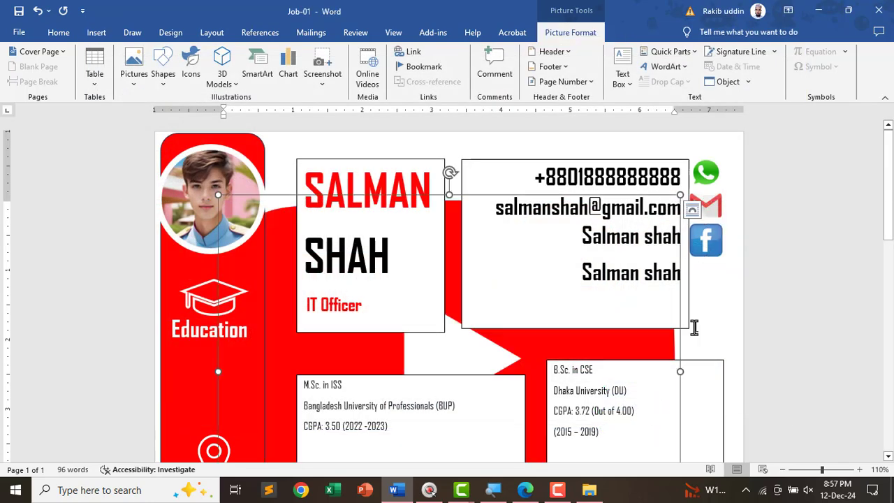
- Float the YouTube picture in front of text and delete its photo caption box
{"action": "scroll", "coordinate": [591, 314], "scroll_direction": "down", "scroll_amount": 3}
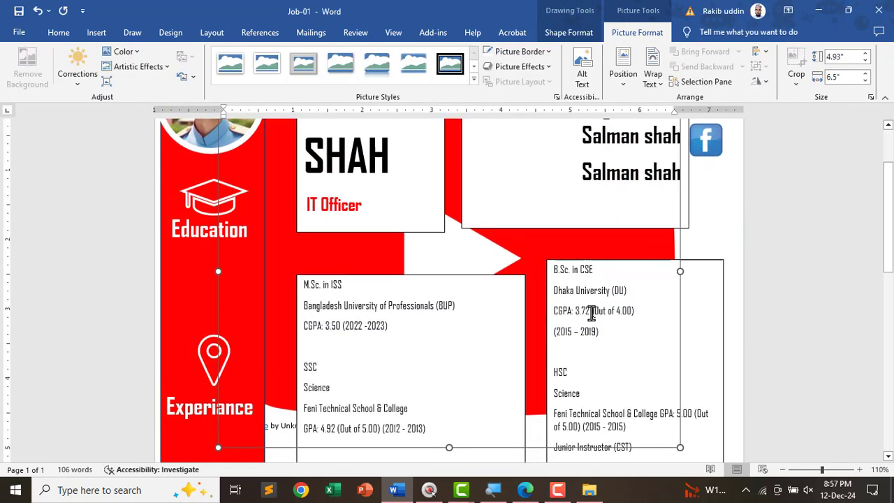
{"action": "left_click", "coordinate": [652, 89]}
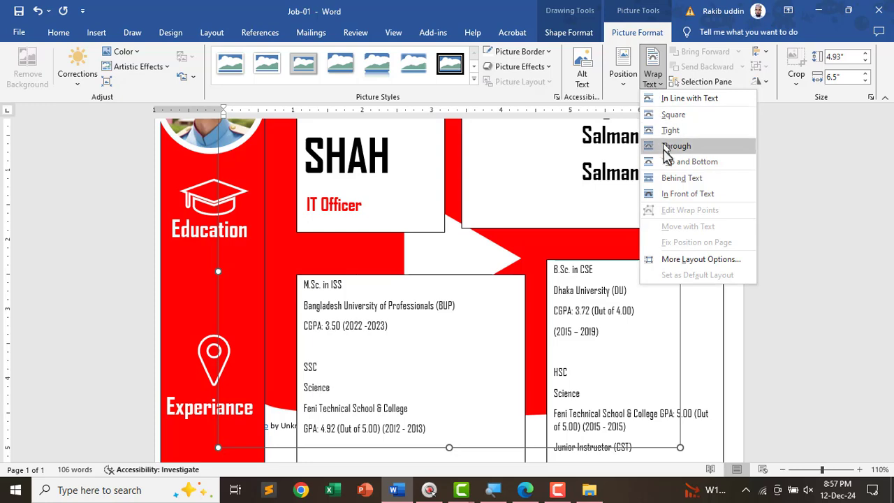
{"action": "left_click", "coordinate": [666, 194]}
{"action": "left_click", "coordinate": [650, 297]}
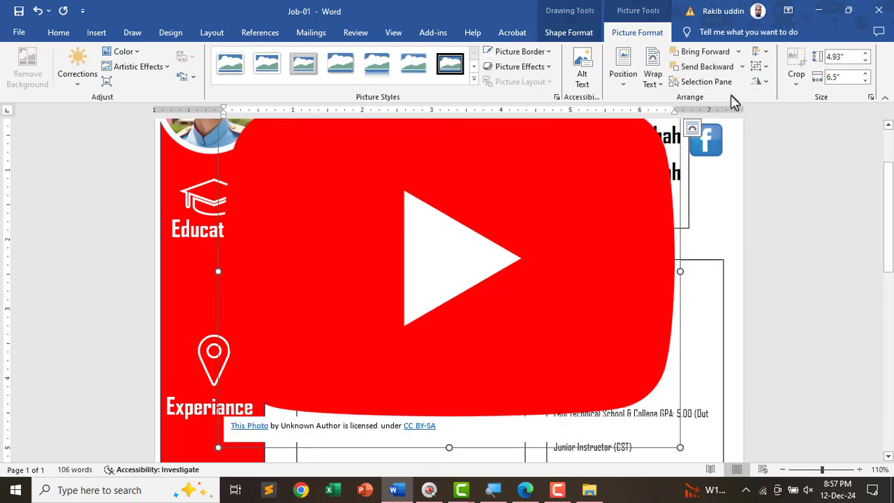
{"action": "left_click", "coordinate": [628, 325]}
{"action": "scroll", "coordinate": [628, 325], "scroll_direction": "down", "scroll_amount": 1}
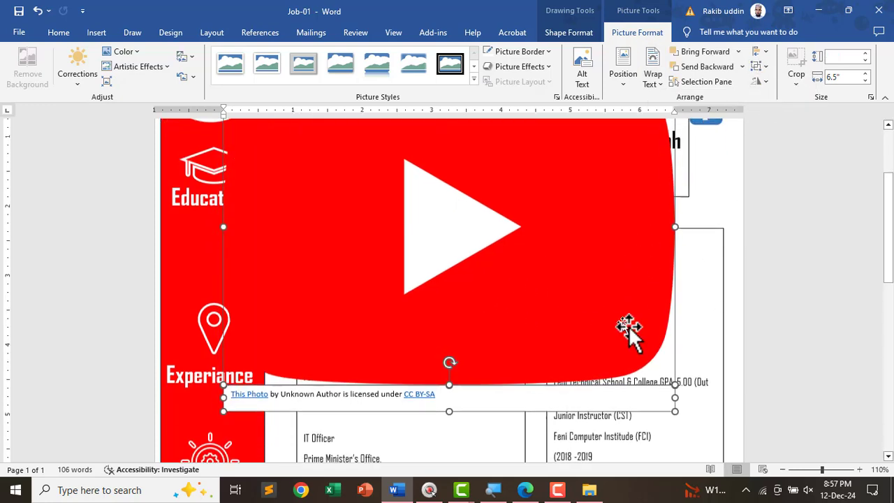
{"action": "scroll", "coordinate": [808, 295], "scroll_direction": "up", "scroll_amount": 2}
{"action": "left_click", "coordinate": [808, 296]}
{"action": "scroll", "coordinate": [808, 295], "scroll_direction": "down", "scroll_amount": 2}
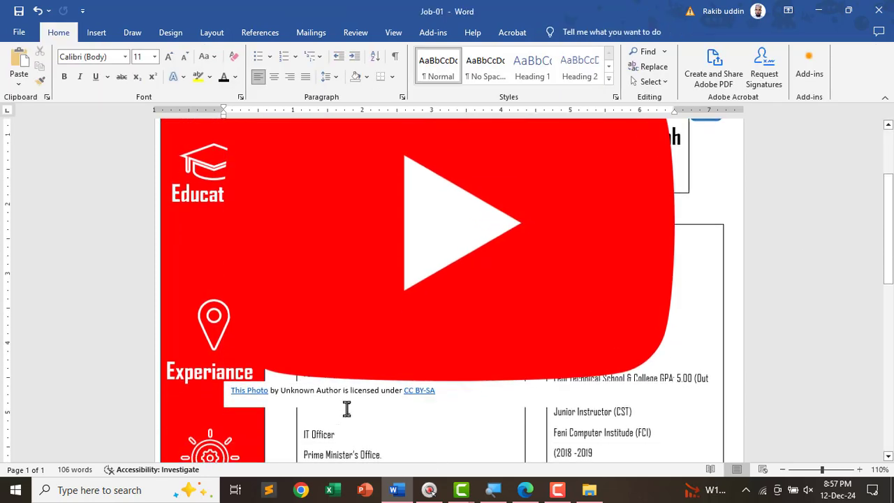
{"action": "left_click", "coordinate": [266, 409]}
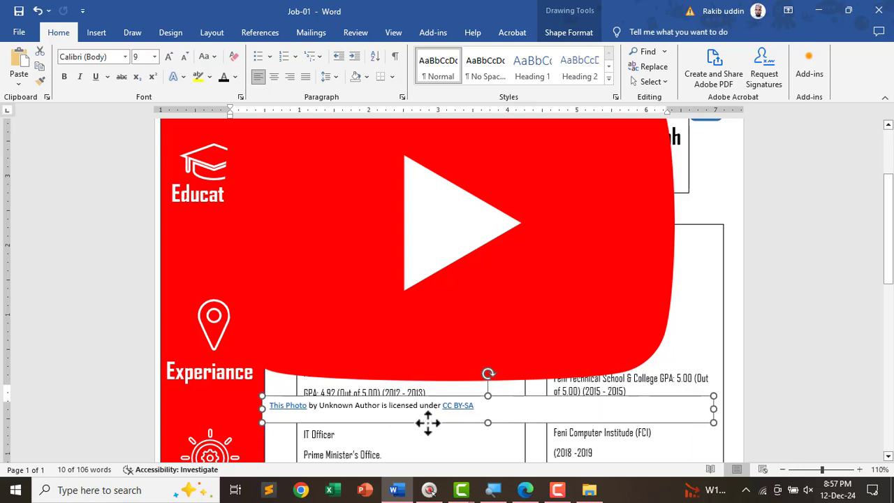
{"action": "key", "text": "Delete"}
- Set the YouTube picture width to 0.5" and drag it beside the last contact line
{"action": "left_click", "coordinate": [467, 278]}
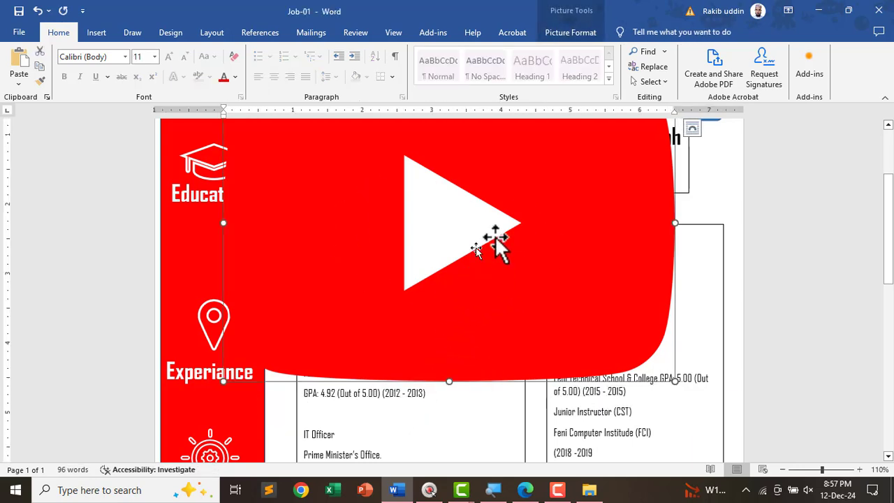
{"action": "left_click", "coordinate": [570, 32]}
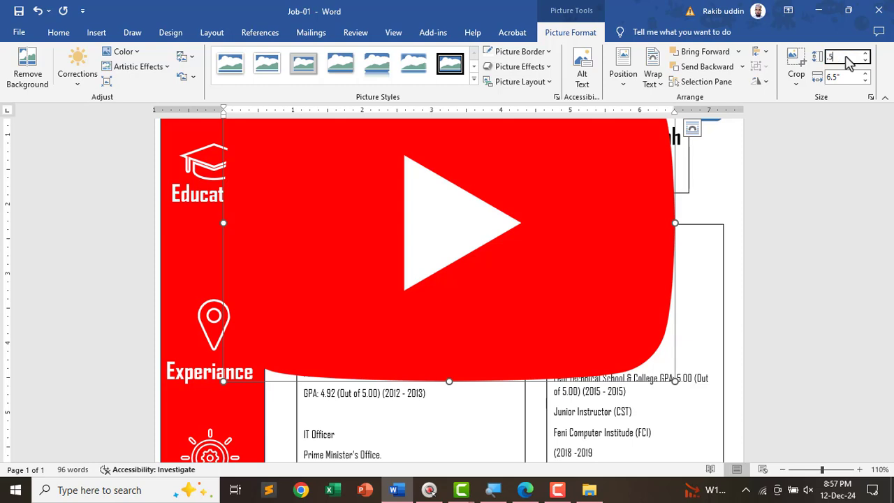
{"action": "key", "text": "Tab"}
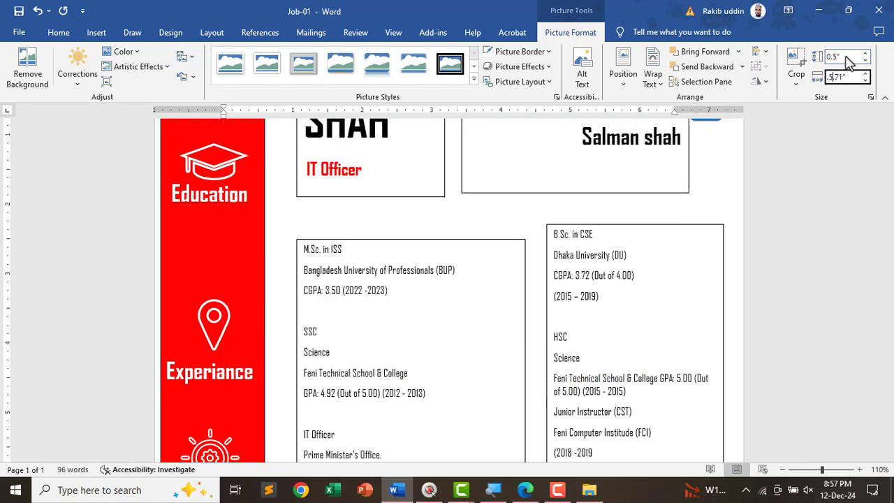
{"action": "type", "text": ".5"}
{"action": "key", "text": "Return"}
{"action": "scroll", "coordinate": [487, 253], "scroll_direction": "up", "scroll_amount": 4}
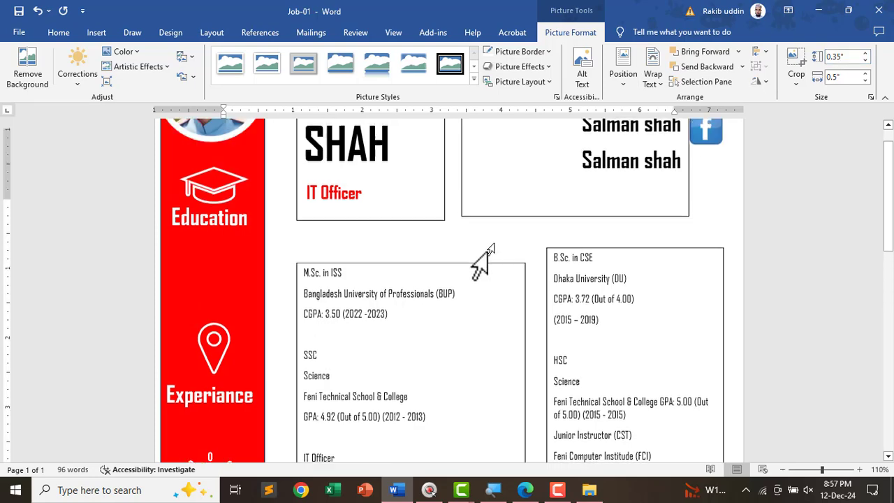
{"action": "left_click_drag", "start_coordinate": [250, 222], "coordinate": [727, 176]}
- Align the selected contact icons to a common centre and distribute them vertically
{"action": "left_click", "coordinate": [708, 203], "text": "shift"}
{"action": "left_click", "coordinate": [712, 234], "text": "shift"}
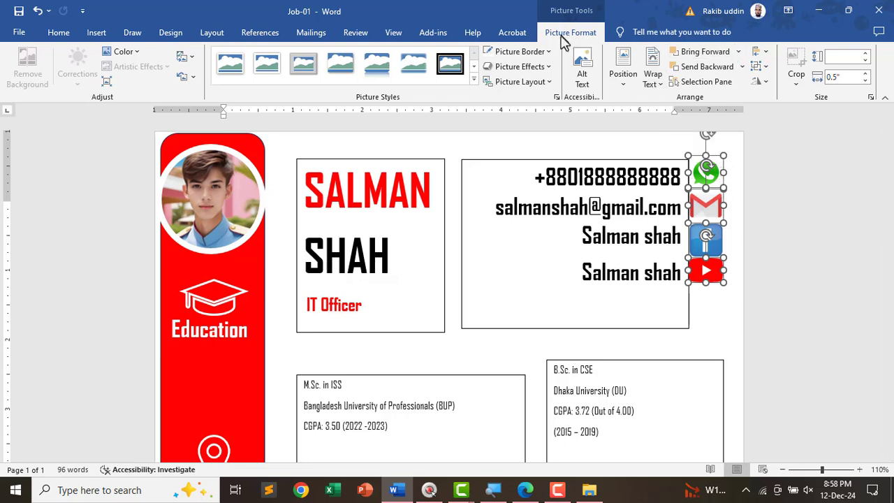
{"action": "left_click", "coordinate": [761, 55]}
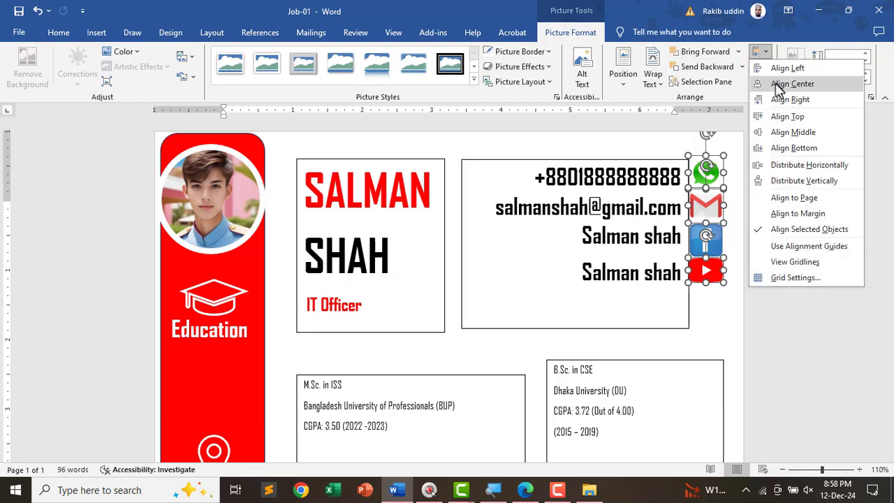
{"action": "left_click", "coordinate": [778, 85]}
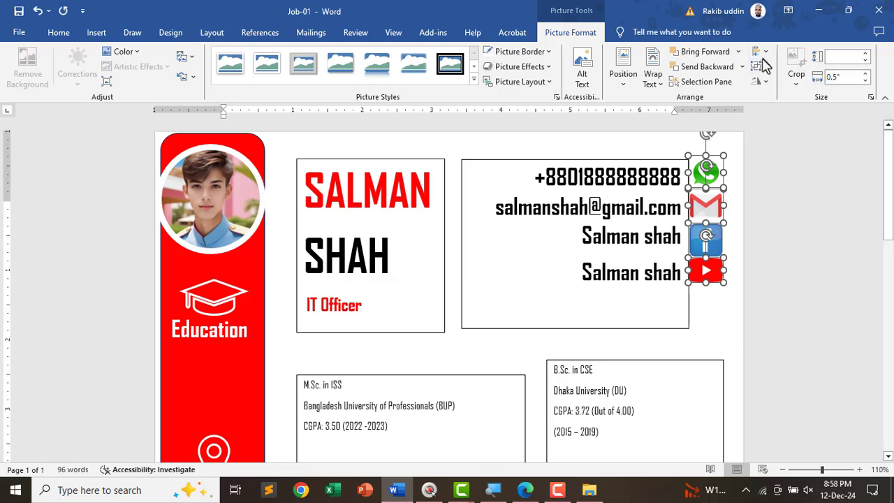
{"action": "left_click", "coordinate": [761, 55]}
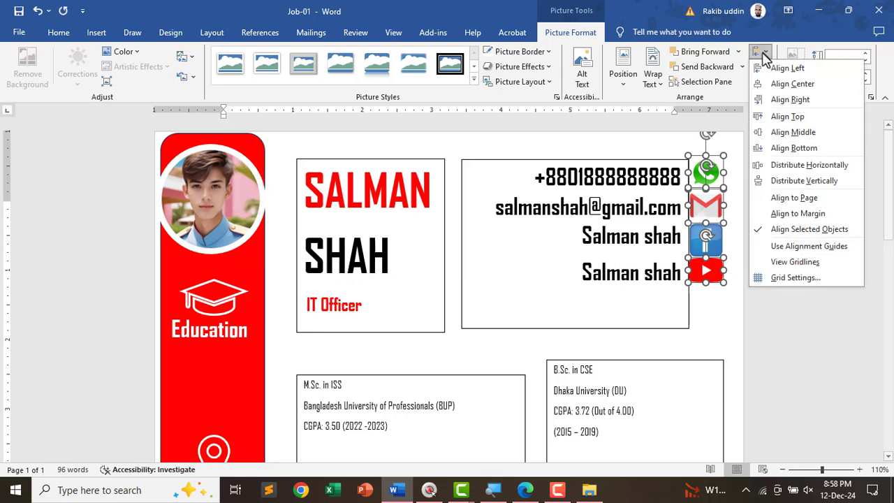
{"action": "left_click", "coordinate": [777, 181]}
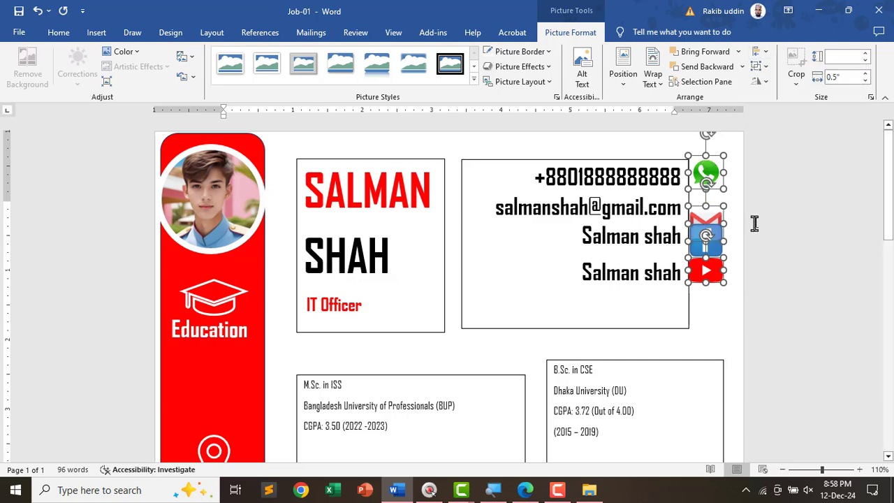
{"action": "left_click", "coordinate": [729, 271]}
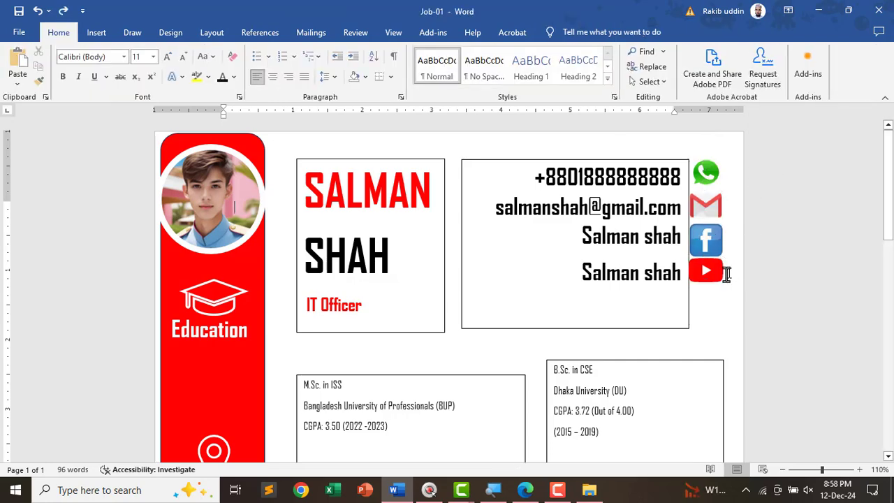
- Reselect the YouTube, Facebook, Gmail and WhatsApp icons and reapply Align Center and Distribute Vertically
{"action": "scroll", "coordinate": [726, 274], "scroll_direction": "up", "scroll_amount": 4}
{"action": "left_click", "coordinate": [815, 292]}
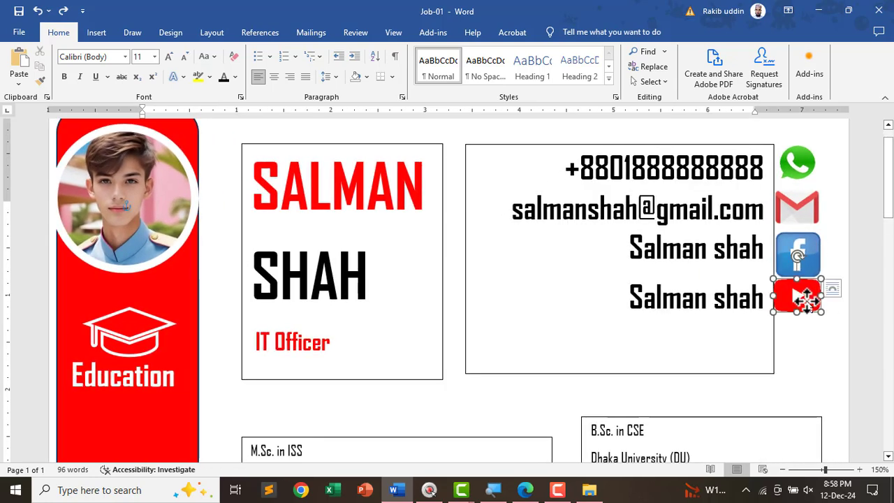
{"action": "left_click", "coordinate": [816, 261], "text": "shift"}
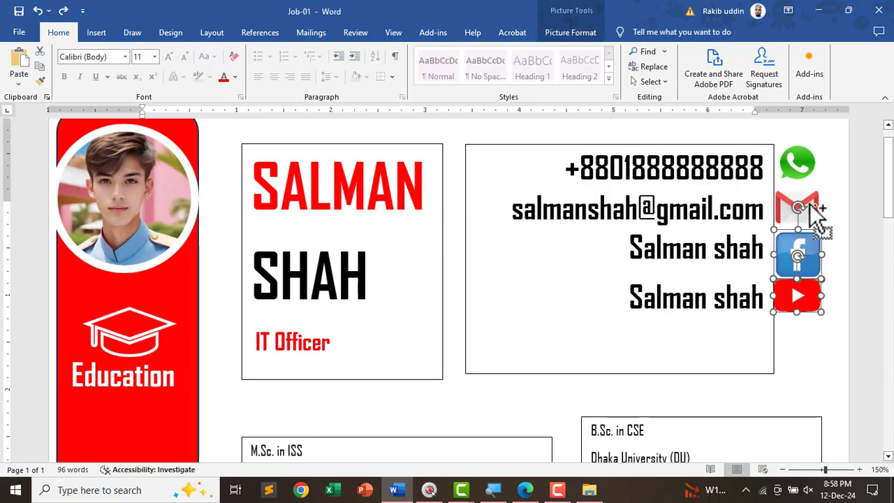
{"action": "left_click", "coordinate": [802, 157], "text": "shift"}
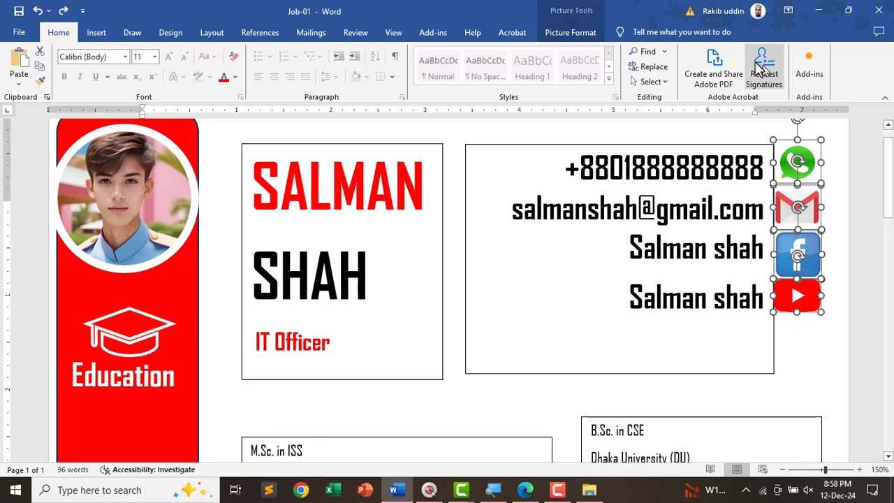
{"action": "left_click", "coordinate": [583, 32]}
{"action": "left_click", "coordinate": [759, 52]}
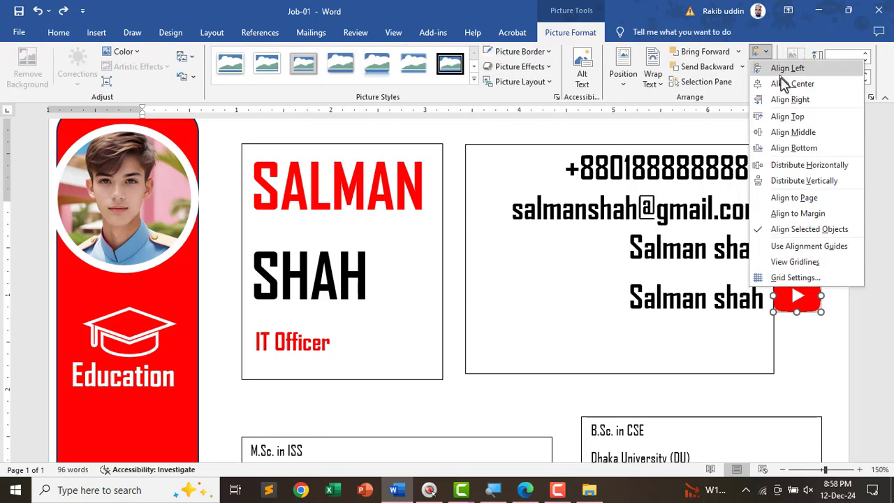
{"action": "left_click", "coordinate": [782, 84]}
{"action": "left_click", "coordinate": [758, 51]}
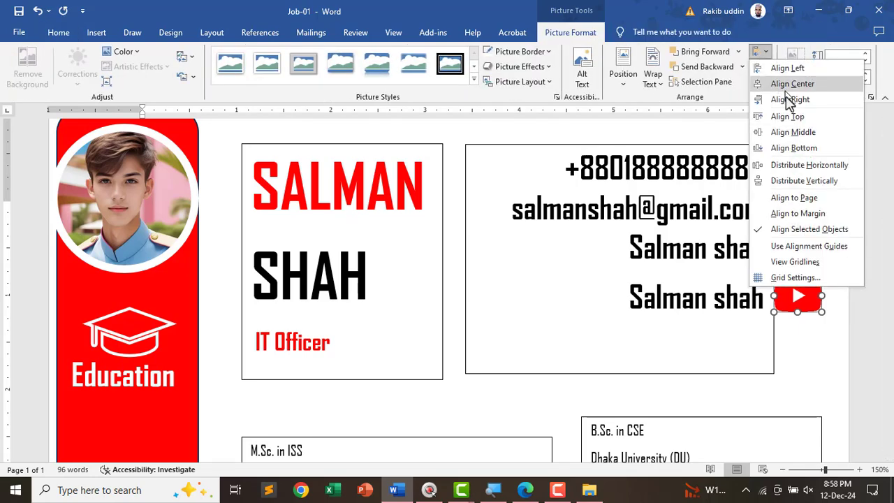
{"action": "left_click", "coordinate": [792, 181]}
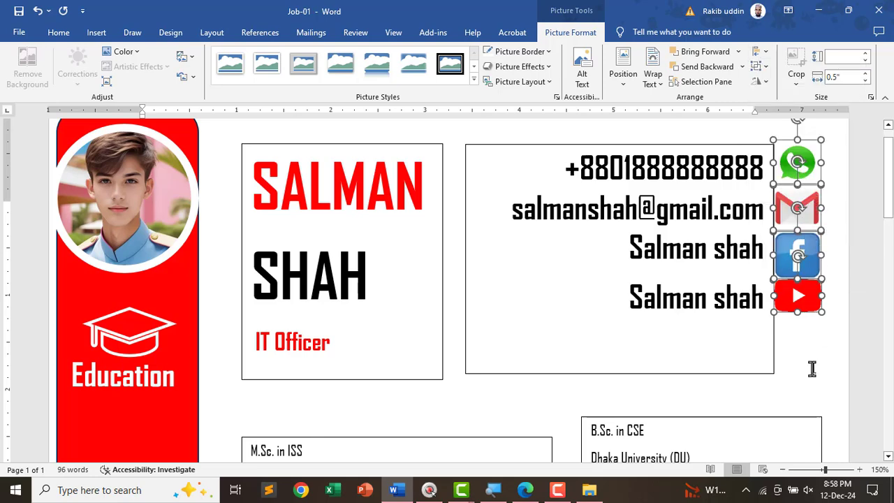
- Nudge the four aligned icons down slightly beside the contact lines
{"action": "key", "text": "Down"}
{"action": "key", "text": "Down"}
{"action": "key", "text": "Down"}
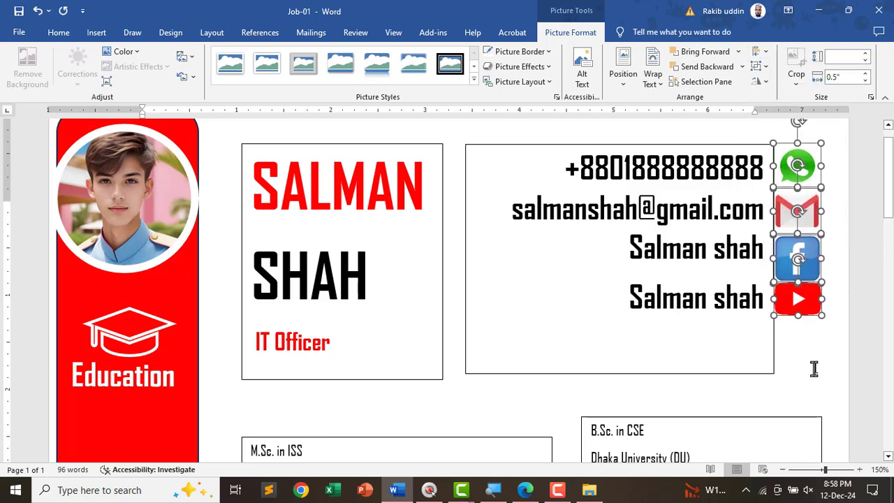
{"action": "left_click", "coordinate": [817, 363]}
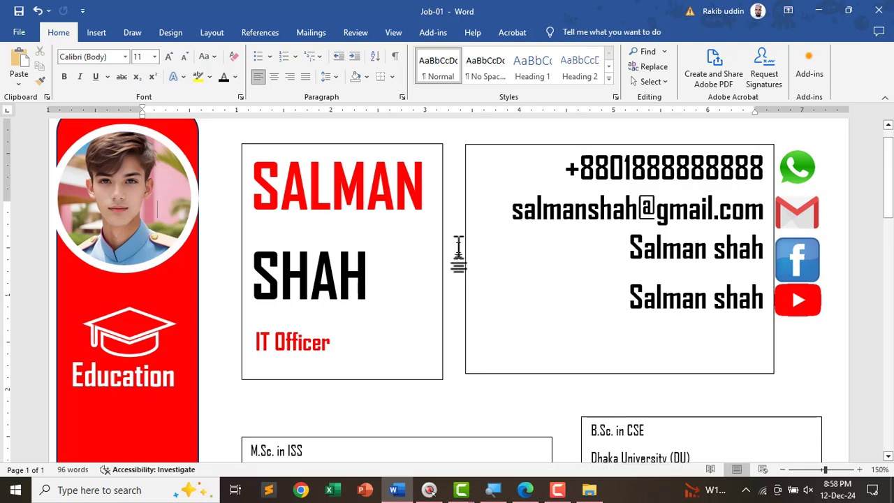
{"action": "scroll", "coordinate": [458, 248], "scroll_direction": "down", "scroll_amount": 4, "text": "ctrl"}
{"action": "scroll", "coordinate": [407, 335], "scroll_direction": "down", "scroll_amount": 3}
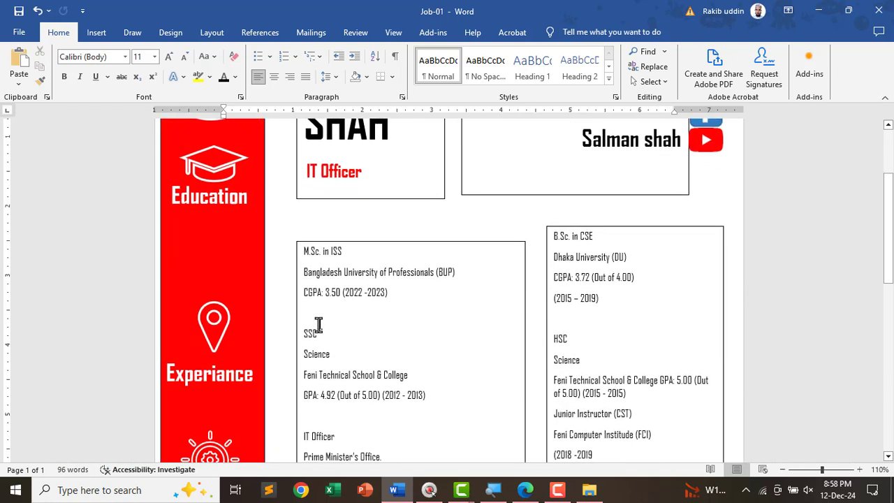
- Bring up the PDF task sheet at the text requirements list, including the 0.5in × 0.5in icon size
{"action": "key", "text": "alt+Tab"}
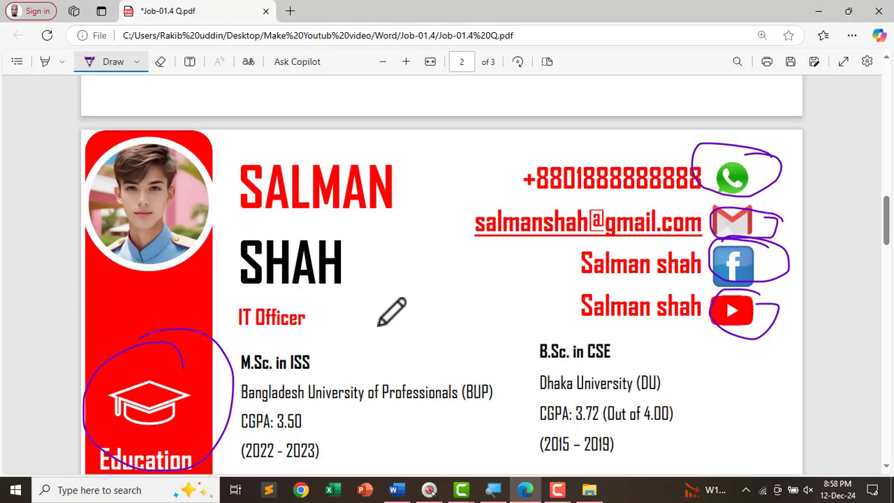
{"action": "scroll", "coordinate": [524, 300], "scroll_direction": "down", "scroll_amount": 4}
{"action": "scroll", "coordinate": [431, 311], "scroll_direction": "up", "scroll_amount": 8}
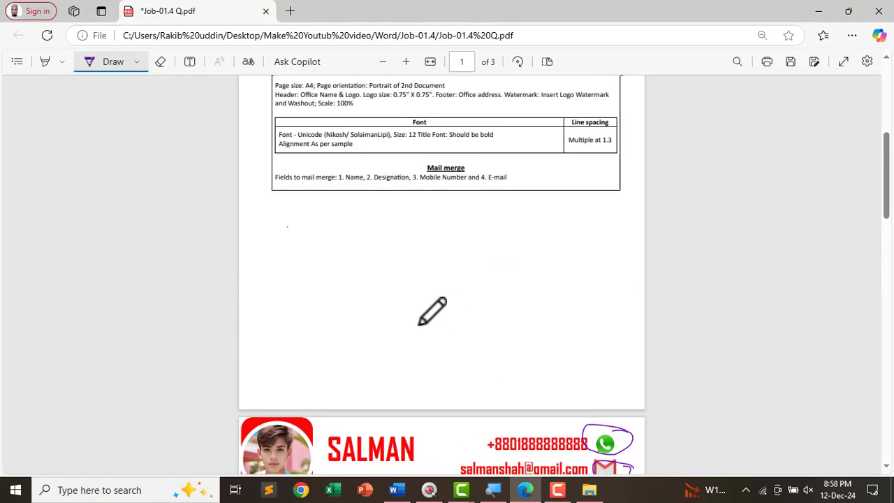
{"action": "scroll", "coordinate": [365, 254], "scroll_direction": "up", "scroll_amount": 4, "text": "ctrl"}
{"action": "scroll", "coordinate": [394, 227], "scroll_direction": "up", "scroll_amount": 3}
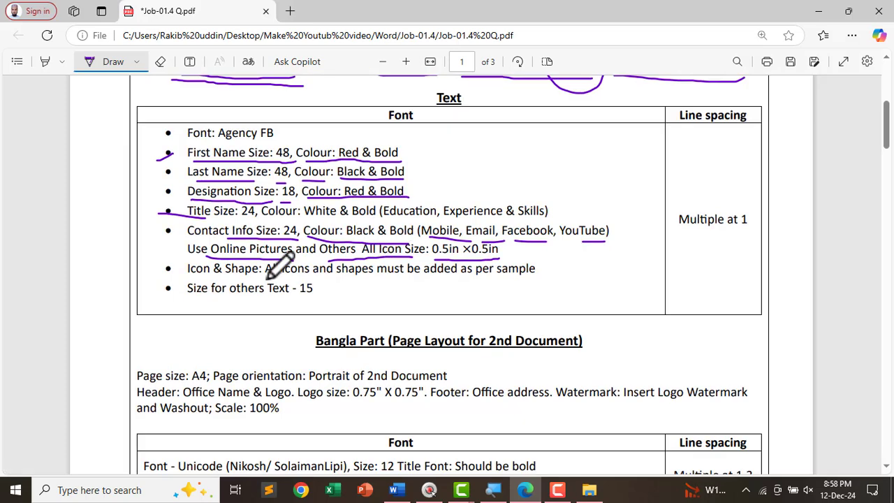
{"action": "scroll", "coordinate": [199, 264], "scroll_direction": "up", "scroll_amount": 2, "text": "ctrl"}
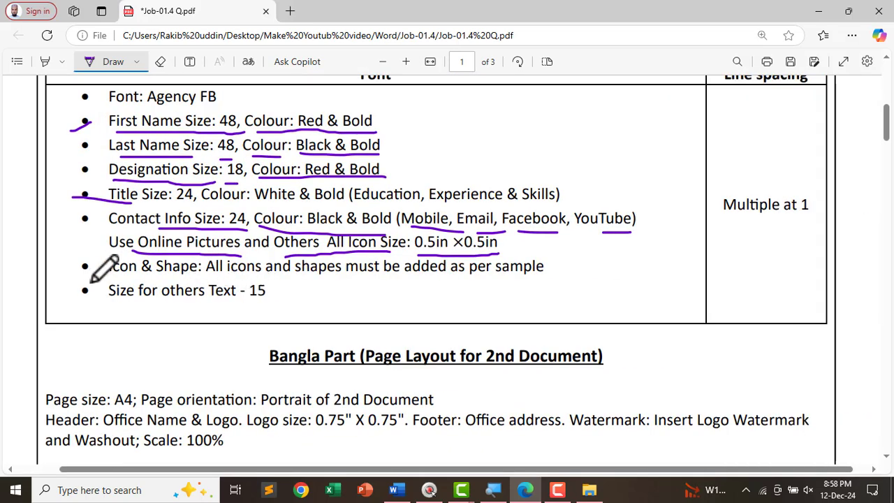
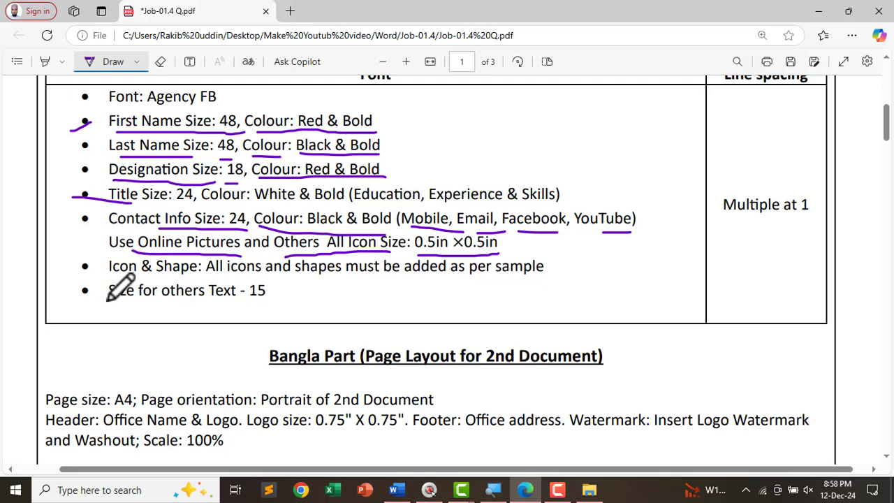
- Underline the 'Size for others Text - 15' line in the spec PDF, then return to Word
{"action": "left_click_drag", "start_coordinate": [107, 300], "coordinate": [218, 301]}
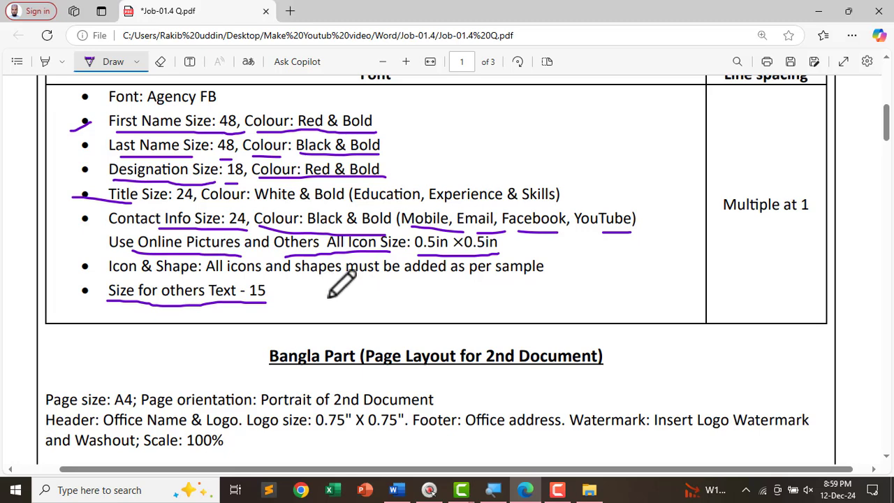
{"action": "key", "text": "alt+Tab"}
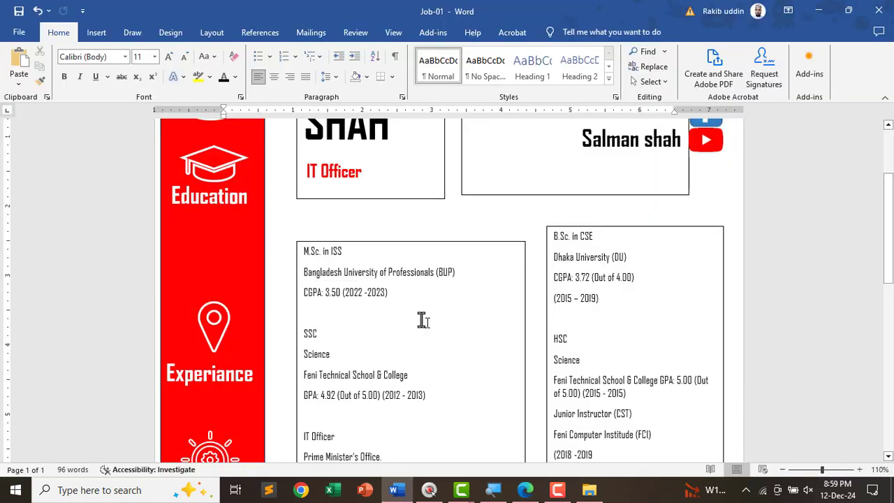
- Underline the 'Multiple at 1' line spacing requirement in the spec PDF
{"action": "left_click", "coordinate": [348, 293]}
{"action": "key", "text": "alt+Tab"}
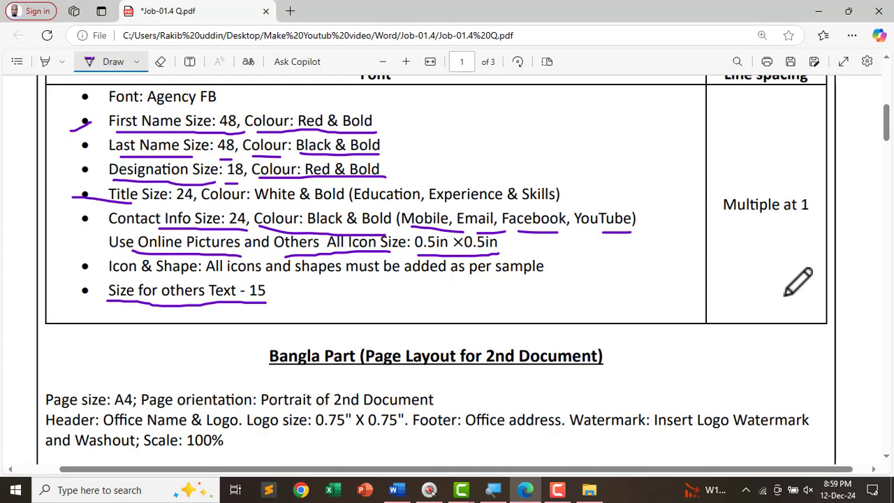
{"action": "left_click_drag", "start_coordinate": [739, 232], "coordinate": [815, 231]}
{"action": "key", "text": "alt+Tab"}
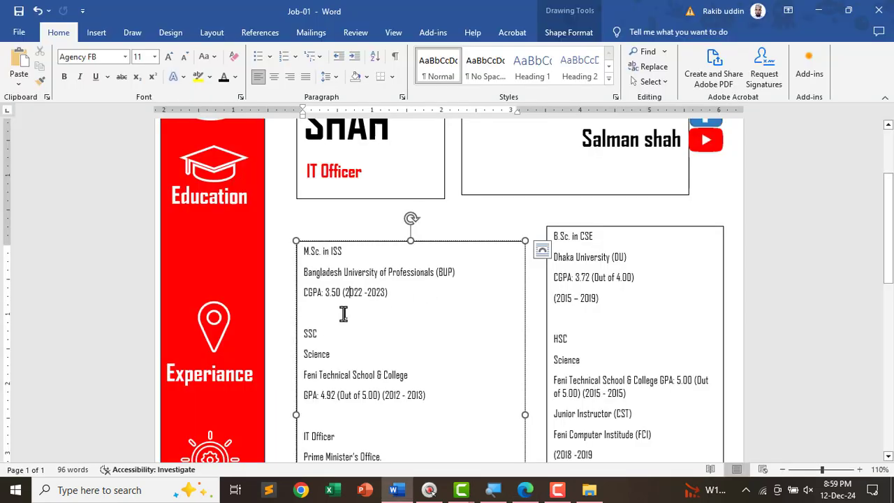
- Set single (1.0) line spacing in both the M.Sc. and B.Sc. text boxes
{"action": "key", "text": "ctrl+a"}
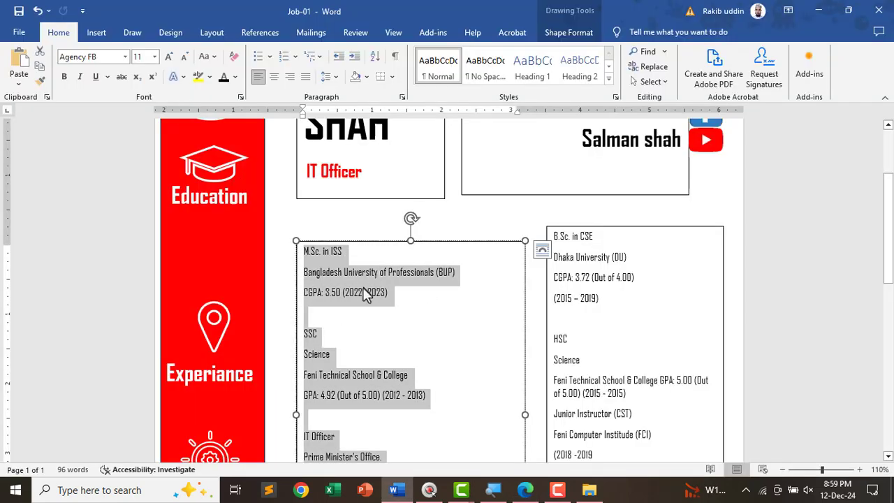
{"action": "left_click", "coordinate": [328, 77]}
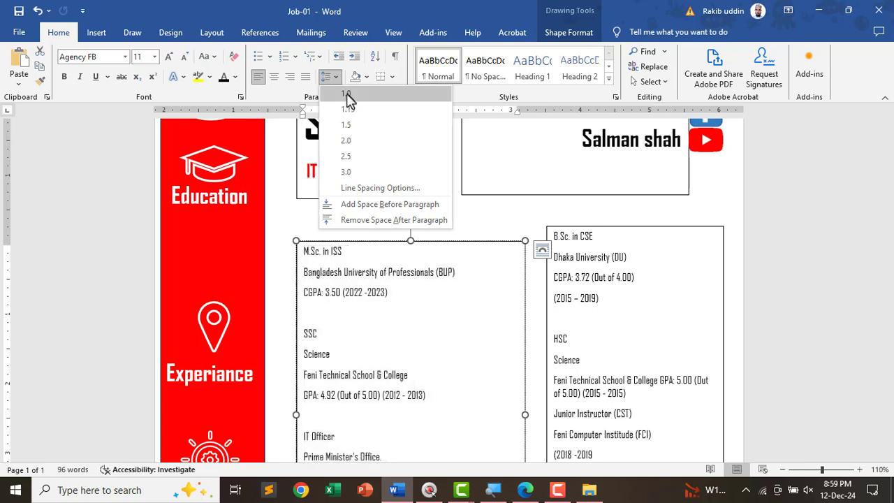
{"action": "left_click", "coordinate": [349, 100]}
{"action": "left_click", "coordinate": [618, 314]}
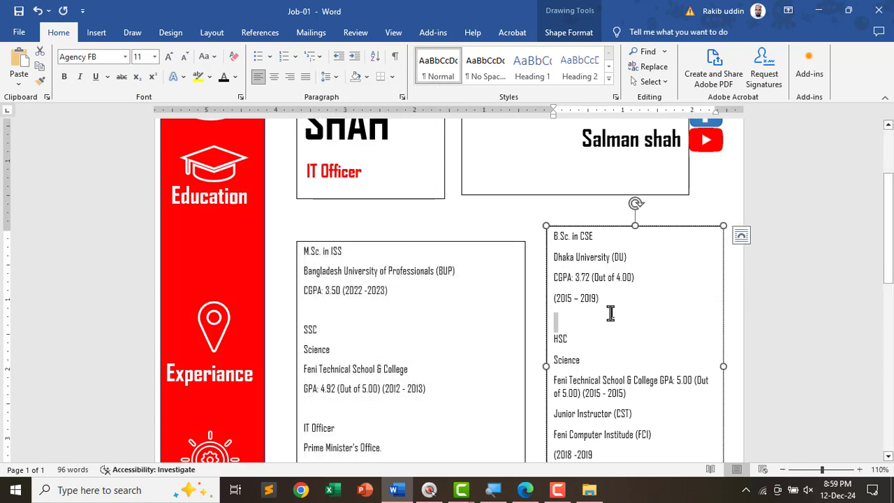
{"action": "key", "text": "ctrl+a"}
{"action": "left_click", "coordinate": [336, 77]}
{"action": "left_click", "coordinate": [349, 99]}
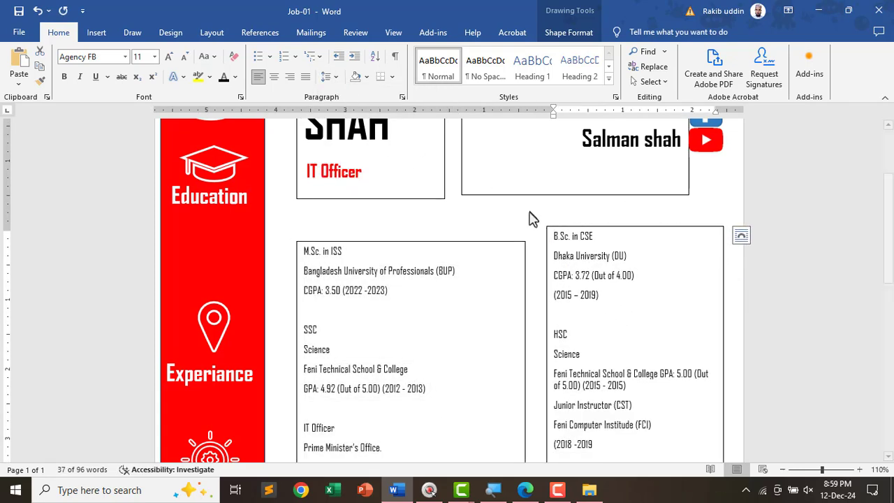
- Set the M.Sc. and B.Sc. box text to font size 15
{"action": "left_click", "coordinate": [385, 319]}
{"action": "key", "text": "ctrl+a"}
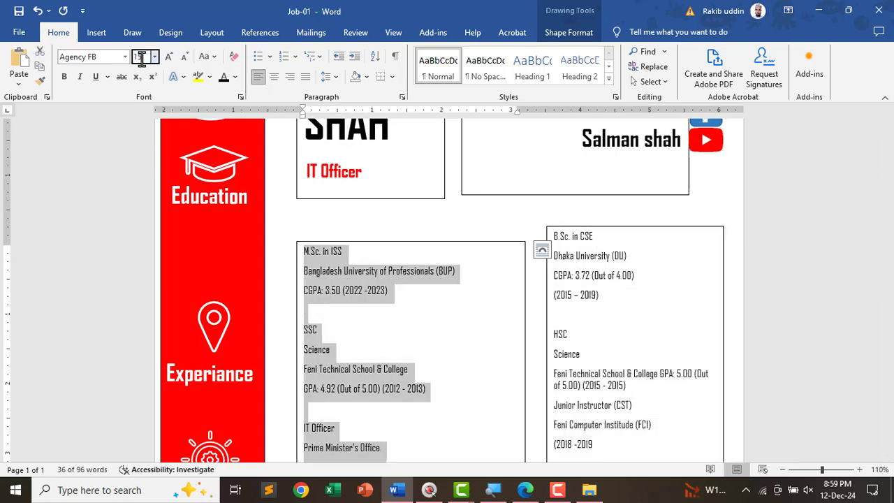
{"action": "key", "text": "Return"}
{"action": "key", "text": "ctrl+a"}
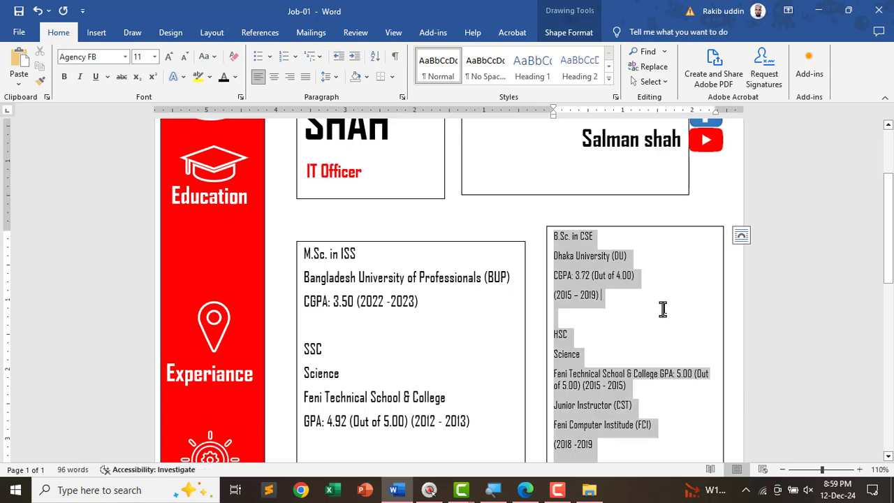
{"action": "left_click", "coordinate": [140, 56]}
{"action": "type", "text": "1"}
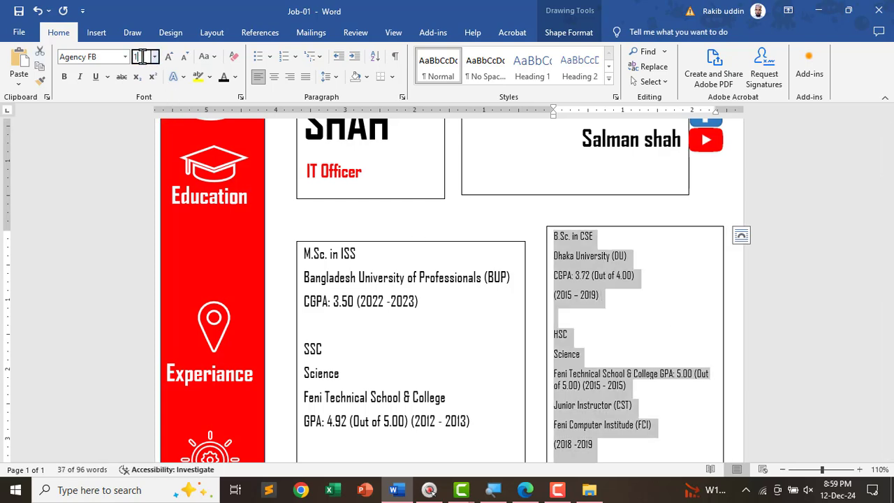
{"action": "type", "text": "5"}
{"action": "key", "text": "Return"}
- Nudge the B.Sc. box slightly left and down
{"action": "scroll", "coordinate": [262, 250], "scroll_direction": "down", "scroll_amount": 7}
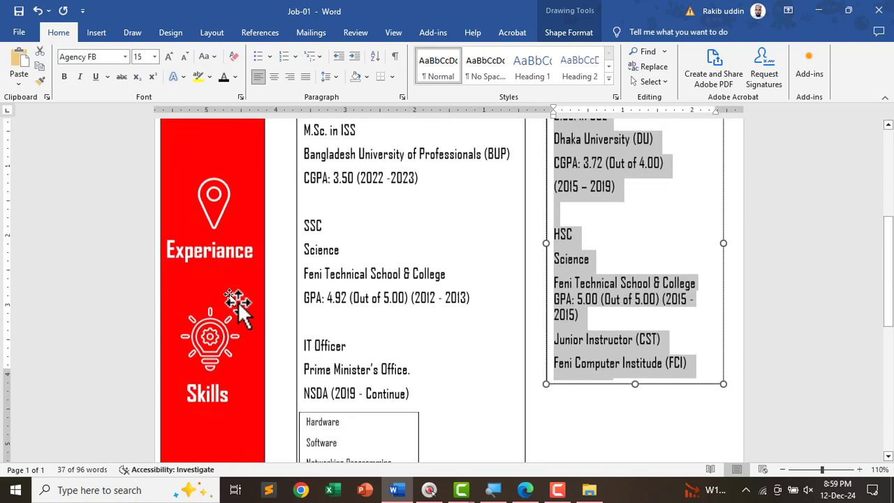
{"action": "scroll", "coordinate": [235, 303], "scroll_direction": "up", "scroll_amount": 3}
{"action": "left_click_drag", "start_coordinate": [597, 155], "coordinate": [583, 169]}
{"action": "left_click", "coordinate": [378, 264]}
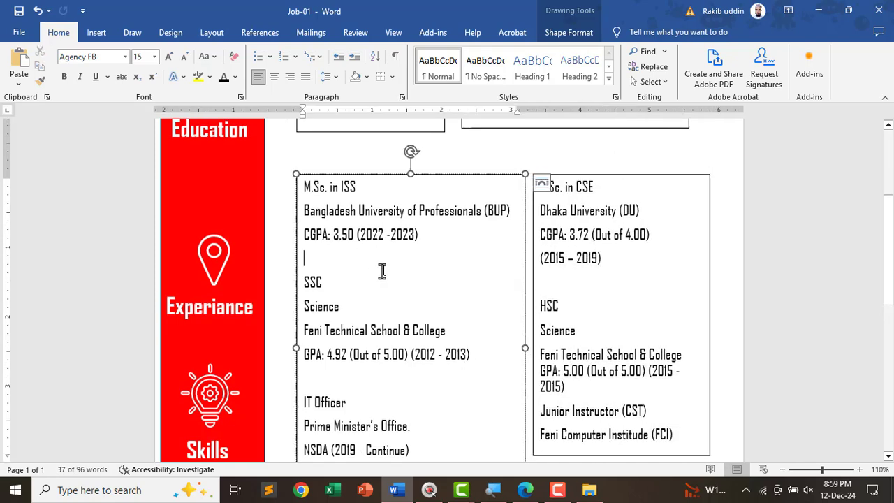
{"action": "key", "text": "alt+Tab"}
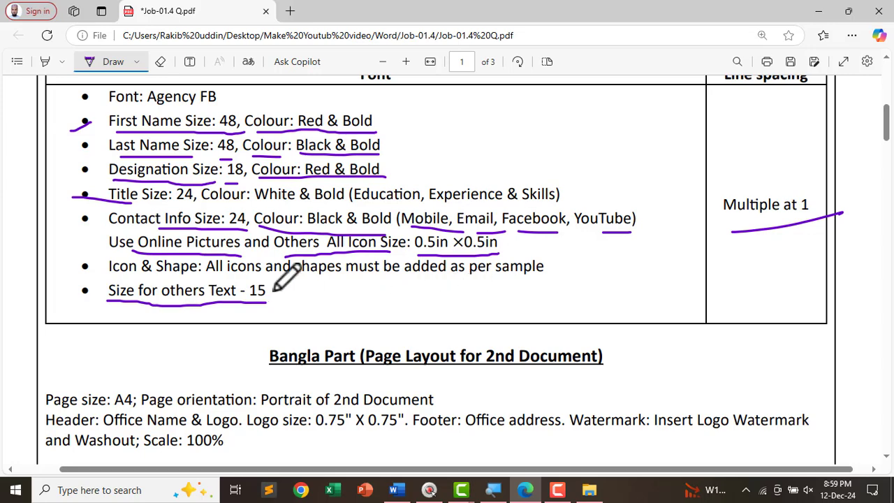
- Scroll to the sample CV page, underline 'B.Sc. in CSE', and return to Word
{"action": "scroll", "coordinate": [280, 287], "scroll_direction": "down", "scroll_amount": 2}
{"action": "scroll", "coordinate": [280, 295], "scroll_direction": "down", "scroll_amount": 15}
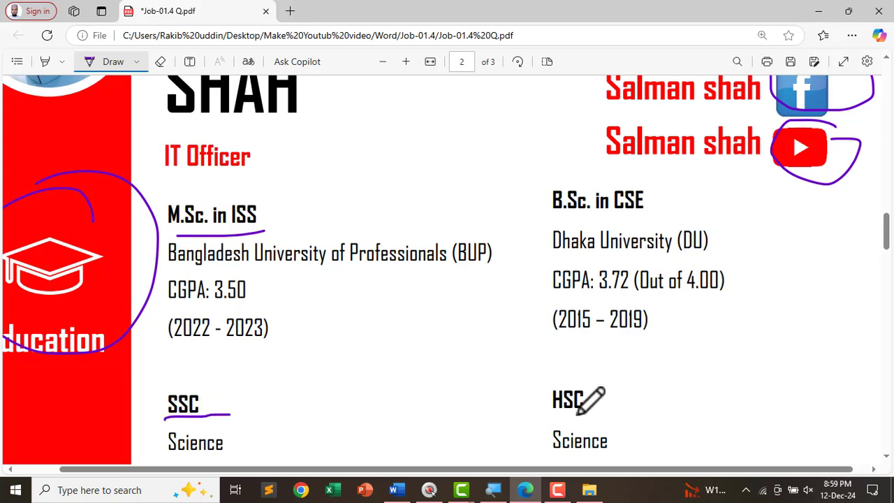
{"action": "left_click_drag", "start_coordinate": [564, 211], "coordinate": [698, 208]}
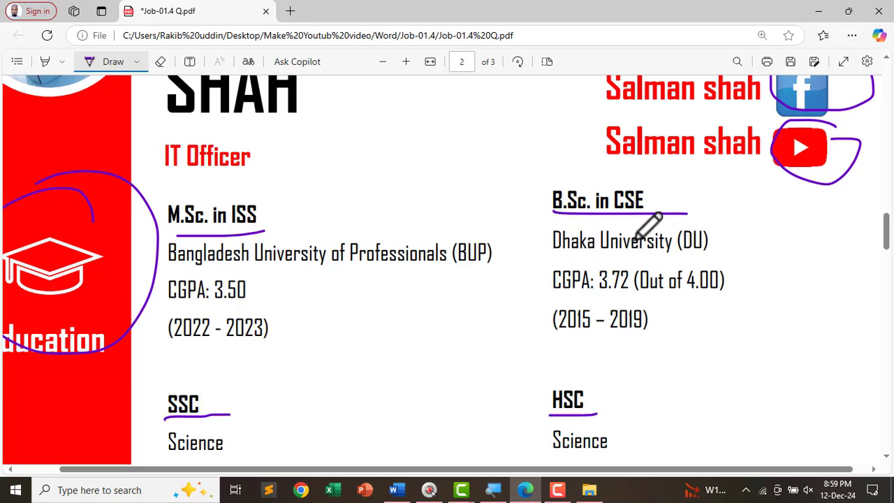
{"action": "key", "text": "alt+Tab"}
- Bold the M.Sc. in ISS and SSC headings and the IT Officer line
{"action": "left_click_drag", "start_coordinate": [367, 186], "coordinate": [296, 185]}
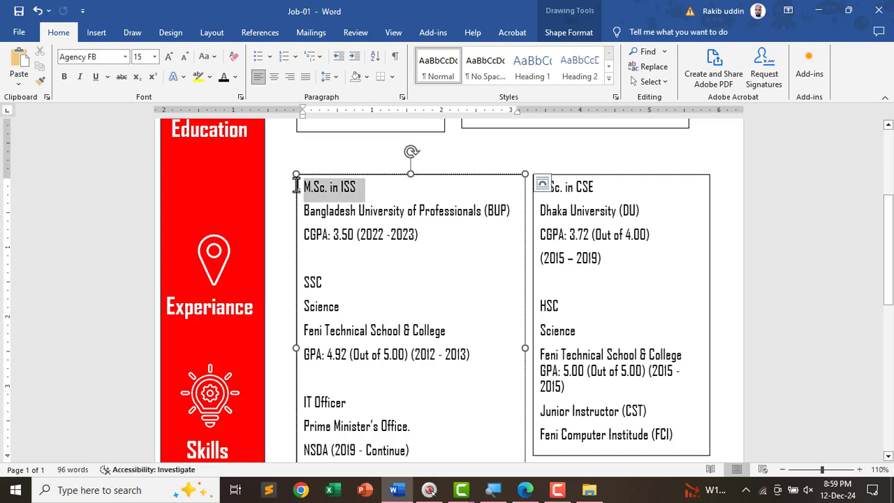
{"action": "key", "text": "ctrl+b"}
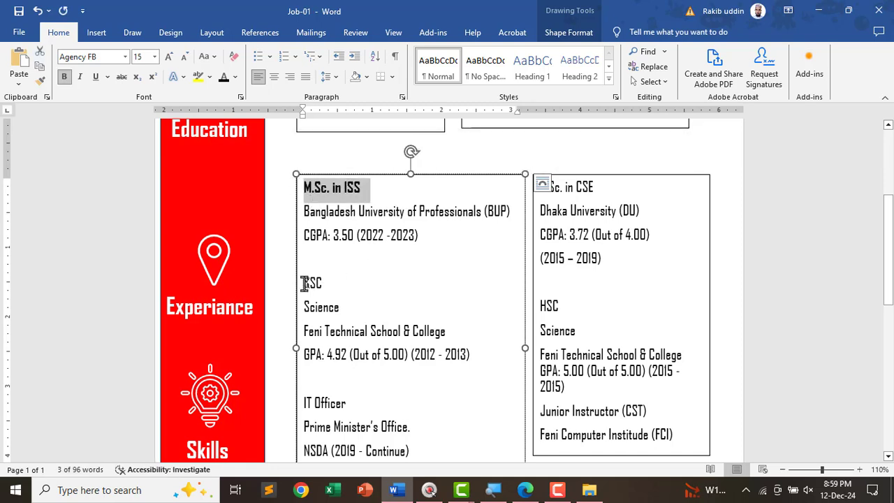
{"action": "double_click", "coordinate": [304, 283]}
{"action": "key", "text": "ctrl+b"}
{"action": "scroll", "coordinate": [328, 314], "scroll_direction": "down", "scroll_amount": 2}
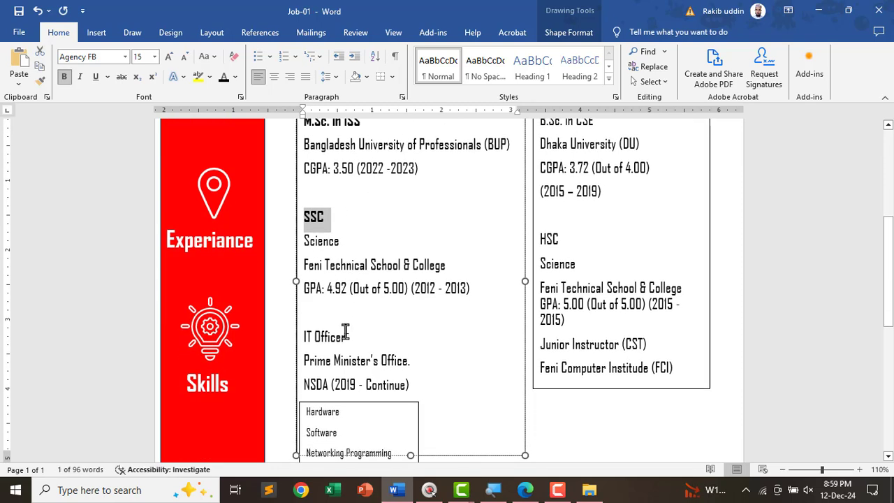
{"action": "triple_click", "coordinate": [299, 332]}
{"action": "key", "text": "ctrl+b"}
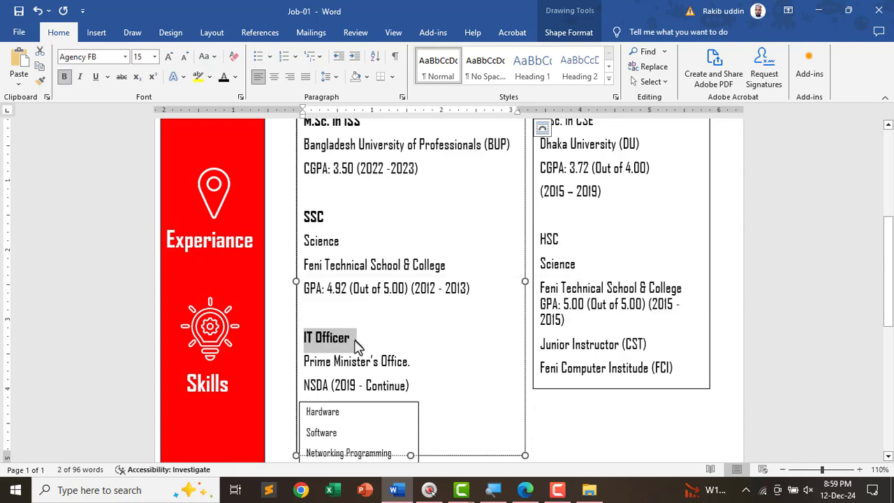
- Shorten the IT Officer box and move the M.Sc. and B.Sc. boxes up into line
{"action": "scroll", "coordinate": [412, 315], "scroll_direction": "down", "scroll_amount": 3}
{"action": "left_click_drag", "start_coordinate": [408, 303], "coordinate": [403, 365]}
{"action": "scroll", "coordinate": [416, 287], "scroll_direction": "down", "scroll_amount": 7}
{"action": "scroll", "coordinate": [417, 287], "scroll_direction": "up", "scroll_amount": 5}
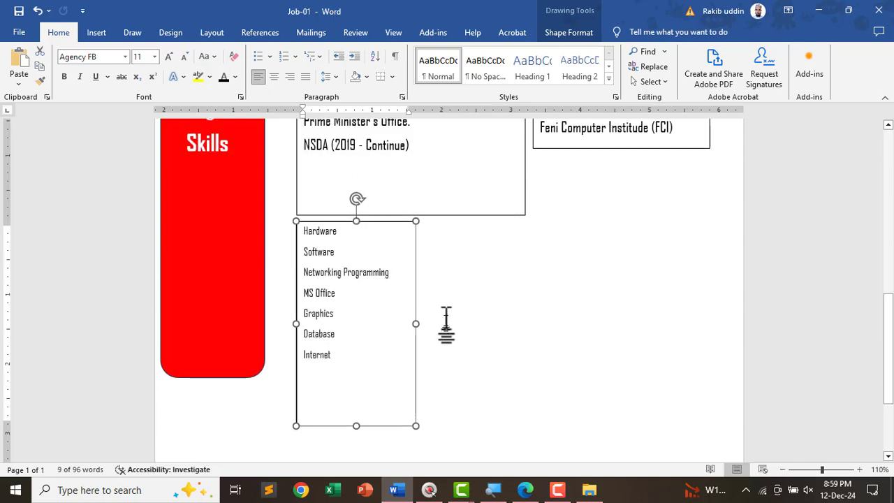
{"action": "left_click", "coordinate": [444, 282]}
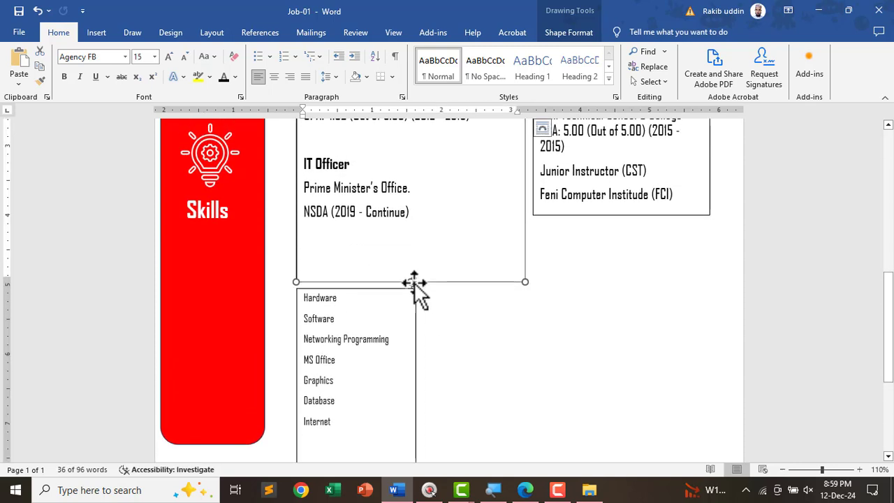
{"action": "left_click_drag", "start_coordinate": [415, 281], "coordinate": [407, 228]}
{"action": "scroll", "coordinate": [407, 230], "scroll_direction": "up", "scroll_amount": 7}
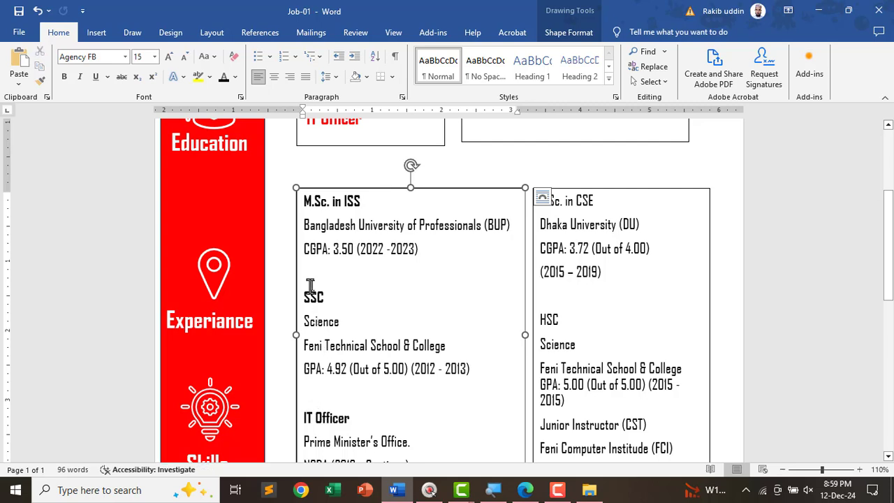
{"action": "left_click_drag", "start_coordinate": [357, 189], "coordinate": [357, 166]}
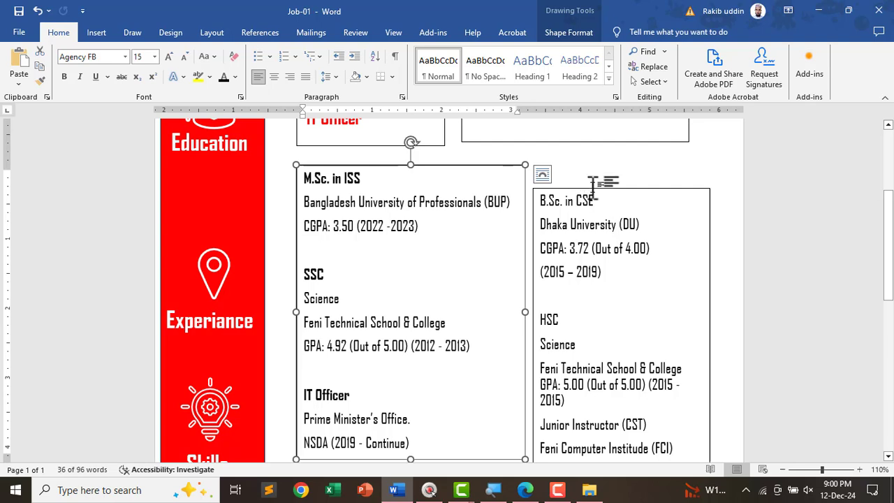
{"action": "left_click_drag", "start_coordinate": [594, 188], "coordinate": [583, 175]}
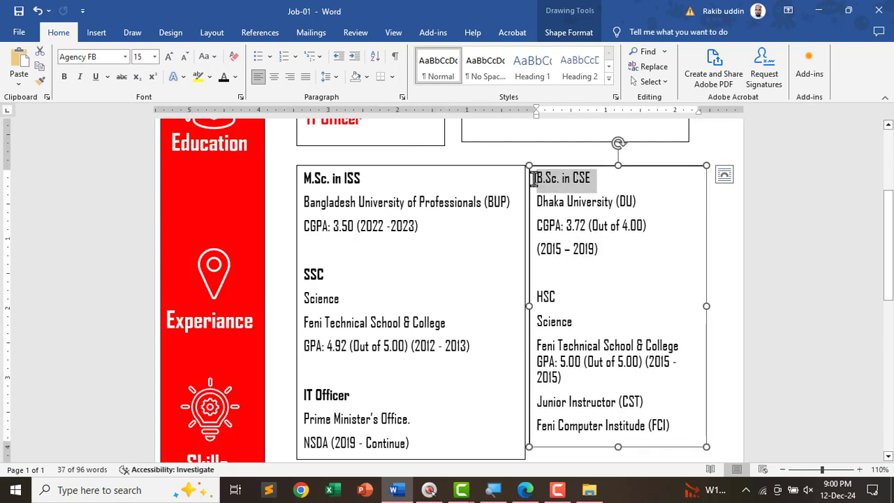
- Bold the B.Sc. in CSE and HSC headings
{"action": "key", "text": "ctrl+b"}
{"action": "left_click_drag", "start_coordinate": [555, 297], "coordinate": [534, 297]}
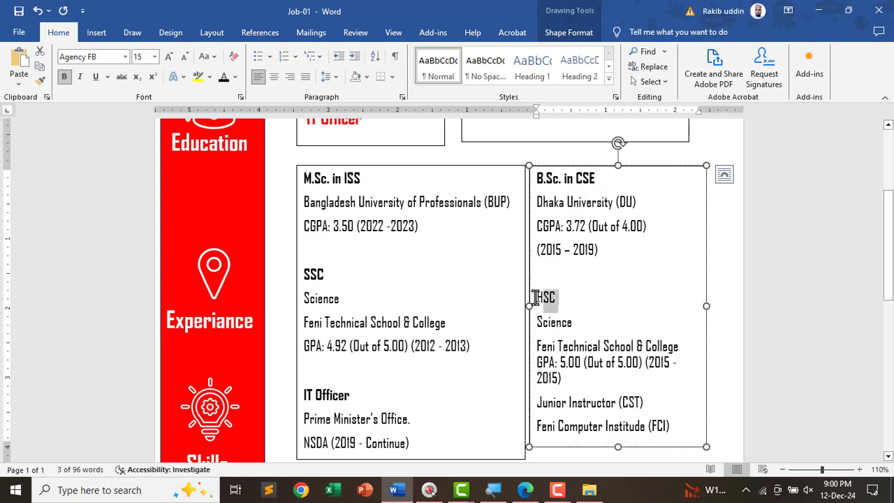
{"action": "key", "text": "ctrl+b"}
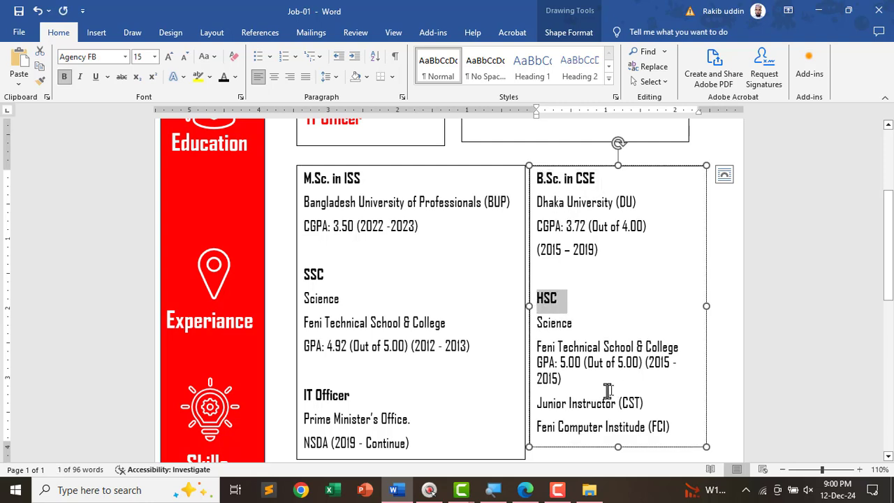
{"action": "left_click", "coordinate": [593, 393]}
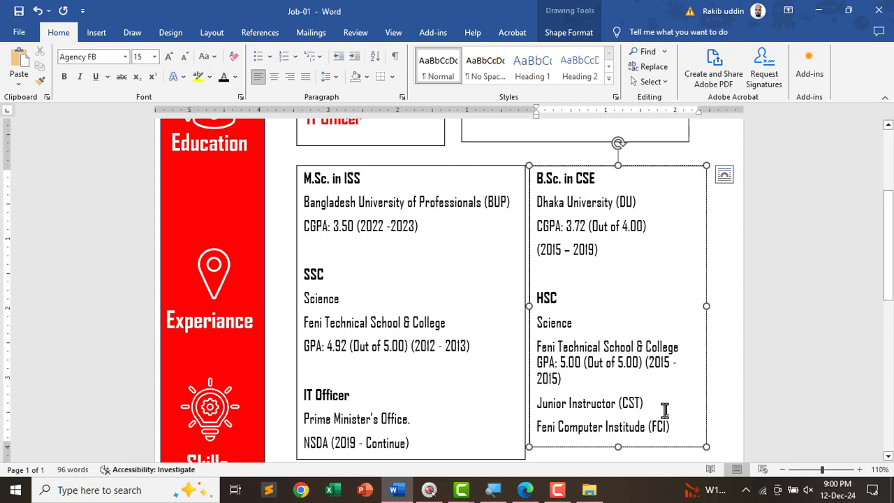
- Scroll through the spec PDF to review the remaining requirements
{"action": "left_click", "coordinate": [523, 482]}
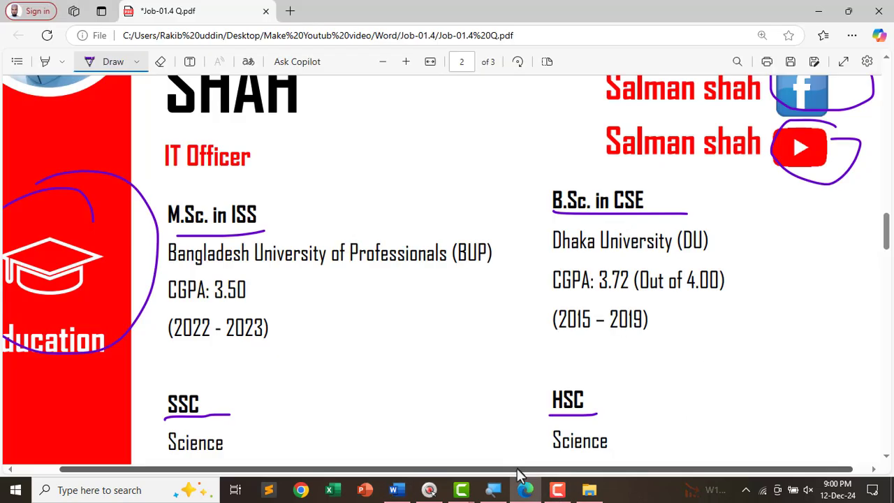
{"action": "scroll", "coordinate": [696, 352], "scroll_direction": "down", "scroll_amount": 4}
{"action": "scroll", "coordinate": [692, 365], "scroll_direction": "down", "scroll_amount": 3}
{"action": "scroll", "coordinate": [615, 352], "scroll_direction": "down", "scroll_amount": 4}
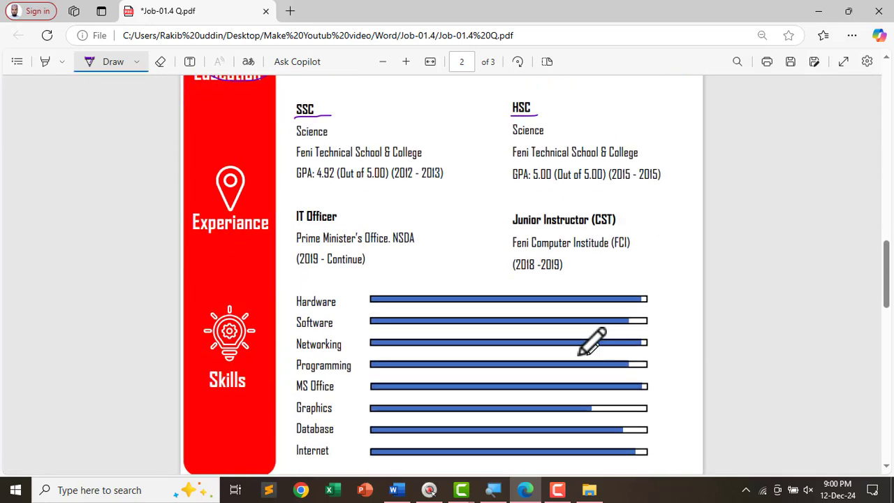
{"action": "key", "text": "alt+Tab"}
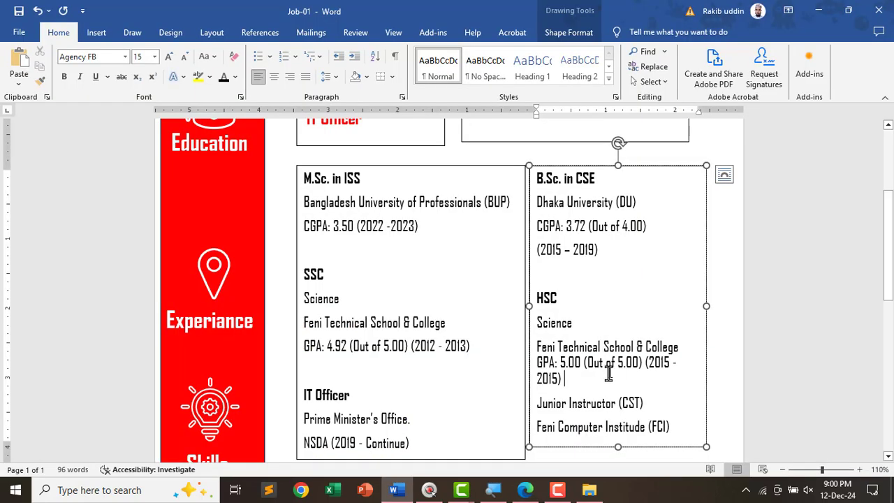
- Enlarge the right box to reveal '(2018 -2019' and delete the blank line above HSC
{"action": "scroll", "coordinate": [617, 419], "scroll_direction": "down", "scroll_amount": 3}
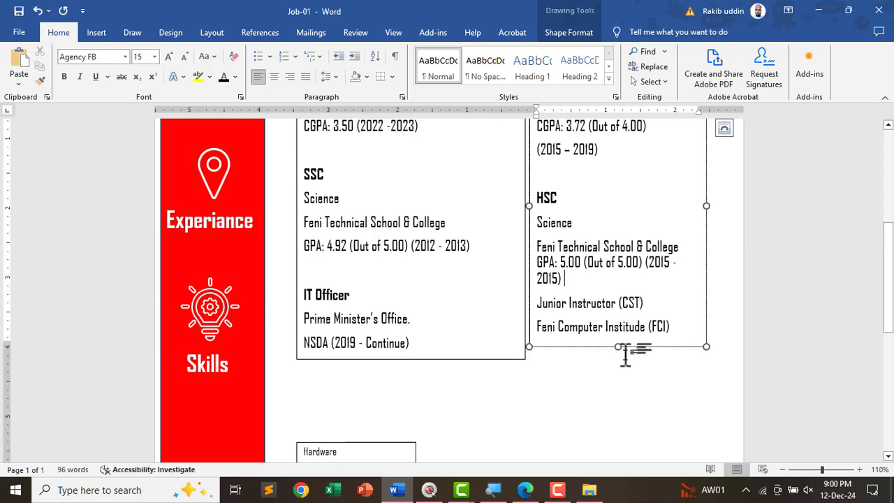
{"action": "left_click_drag", "start_coordinate": [619, 347], "coordinate": [620, 363]}
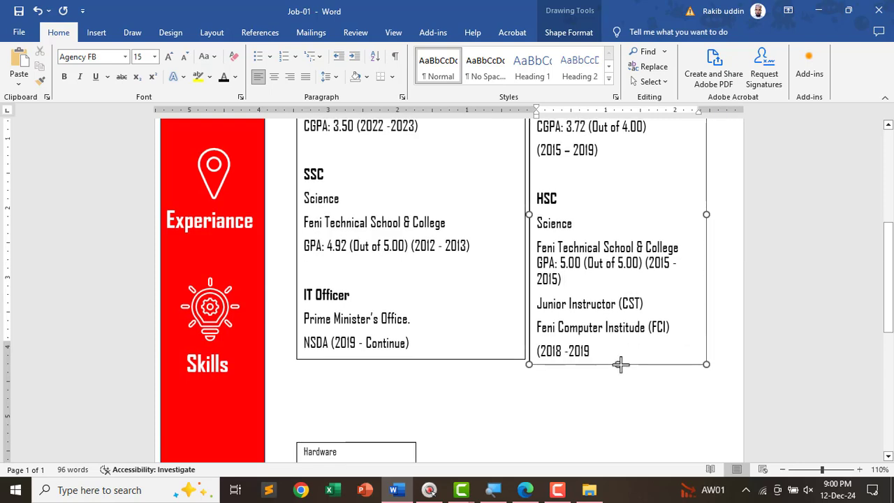
{"action": "scroll", "coordinate": [574, 297], "scroll_direction": "up", "scroll_amount": 5}
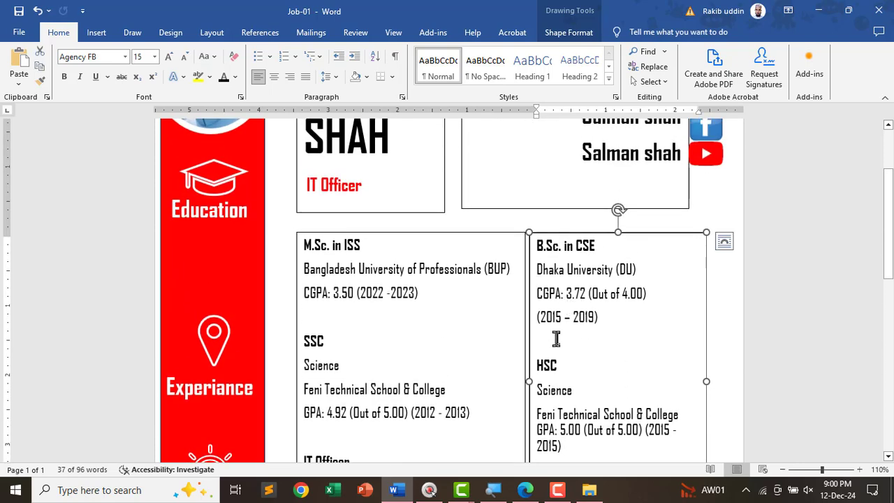
{"action": "key", "text": "Delete"}
- Bold 'Junior Instructor (CST)' and insert an empty line before it
{"action": "scroll", "coordinate": [563, 360], "scroll_direction": "down", "scroll_amount": 3}
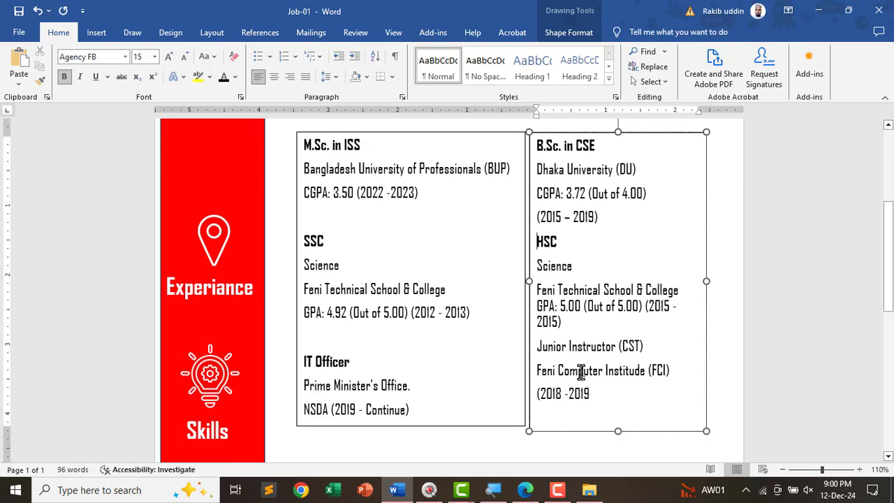
{"action": "left_click_drag", "start_coordinate": [651, 347], "coordinate": [530, 343]}
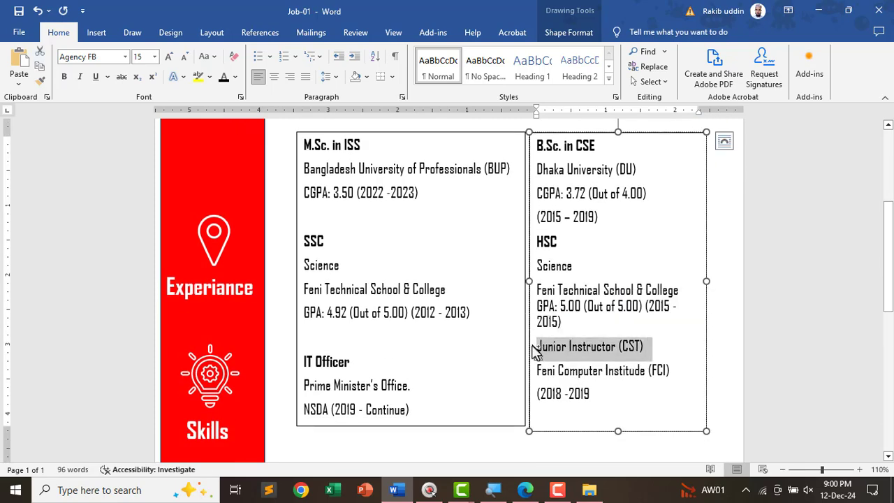
{"action": "key", "text": "ctrl+b"}
{"action": "left_click", "coordinate": [593, 328]}
{"action": "key", "text": "Return"}
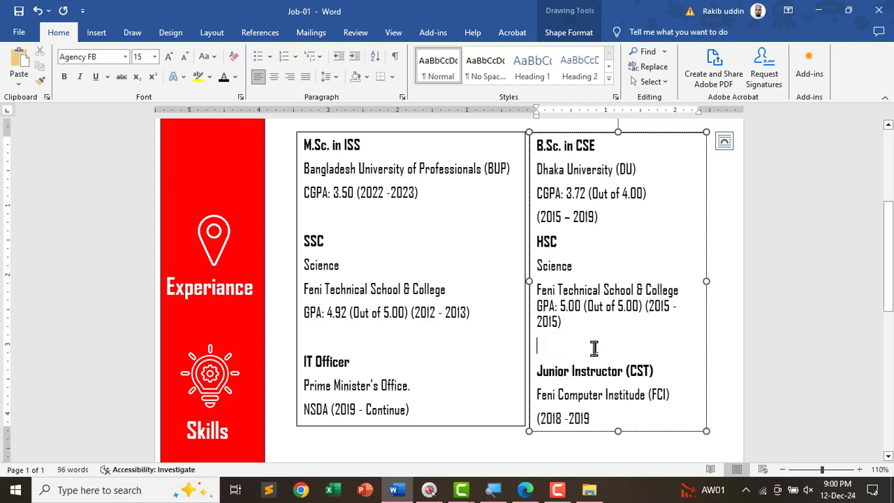
- Move the Skills box up beneath the education boxes
{"action": "scroll", "coordinate": [450, 385], "scroll_direction": "down", "scroll_amount": 4}
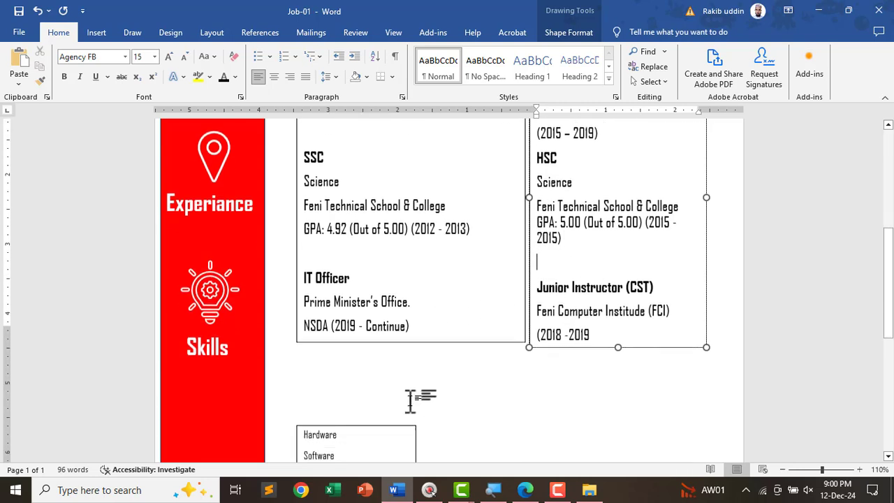
{"action": "left_click_drag", "start_coordinate": [366, 378], "coordinate": [366, 307]}
{"action": "scroll", "coordinate": [370, 356], "scroll_direction": "down", "scroll_amount": 4}
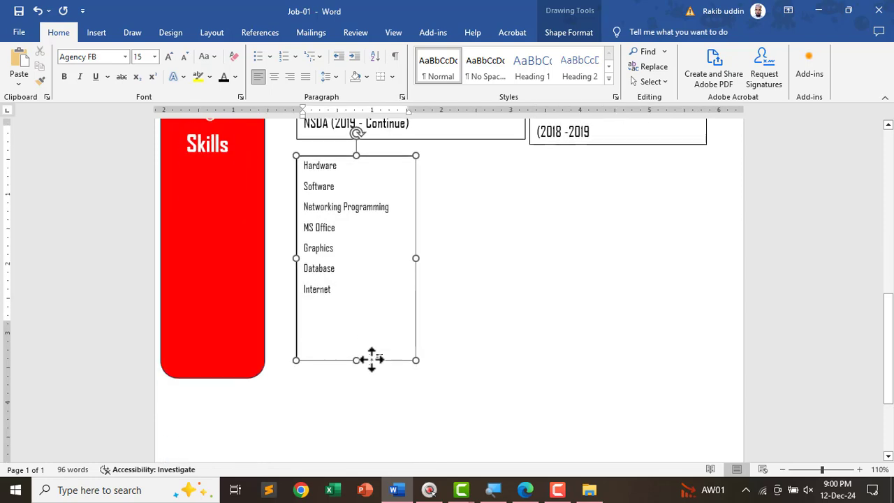
{"action": "left_click", "coordinate": [364, 319]}
{"action": "scroll", "coordinate": [374, 384], "scroll_direction": "down", "scroll_amount": 8}
- Set all Skills list text to 14 pt
{"action": "scroll", "coordinate": [371, 386], "scroll_direction": "down", "scroll_amount": 3}
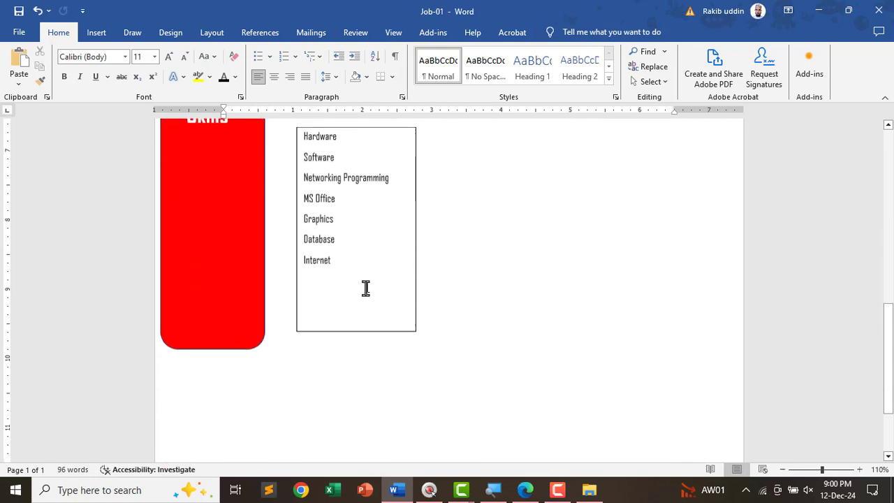
{"action": "left_click", "coordinate": [349, 241]}
{"action": "key", "text": "ctrl+a"}
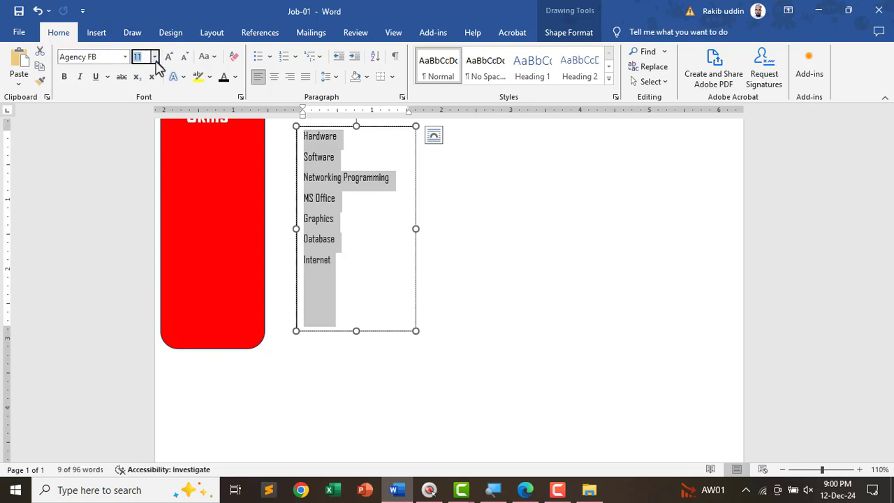
{"action": "type", "text": "14"}
{"action": "key", "text": "Return"}
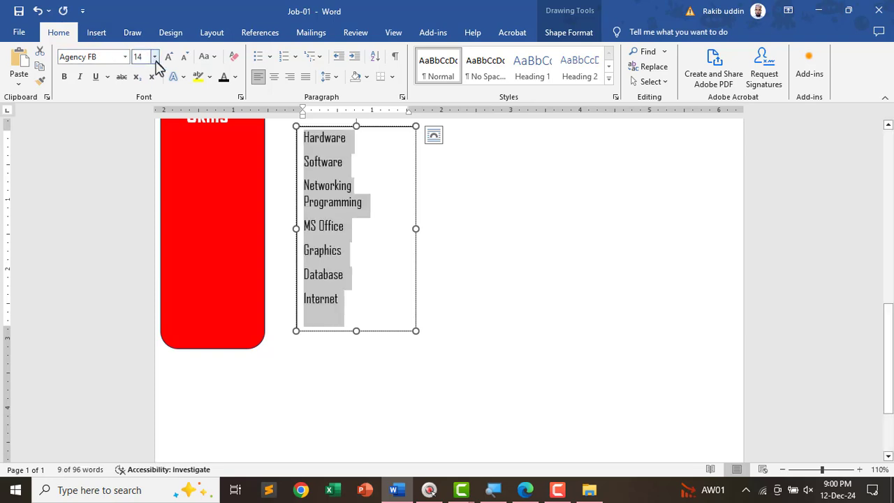
- Align Left the name box and the left education box so their edges match
{"action": "scroll", "coordinate": [351, 247], "scroll_direction": "up", "scroll_amount": 3}
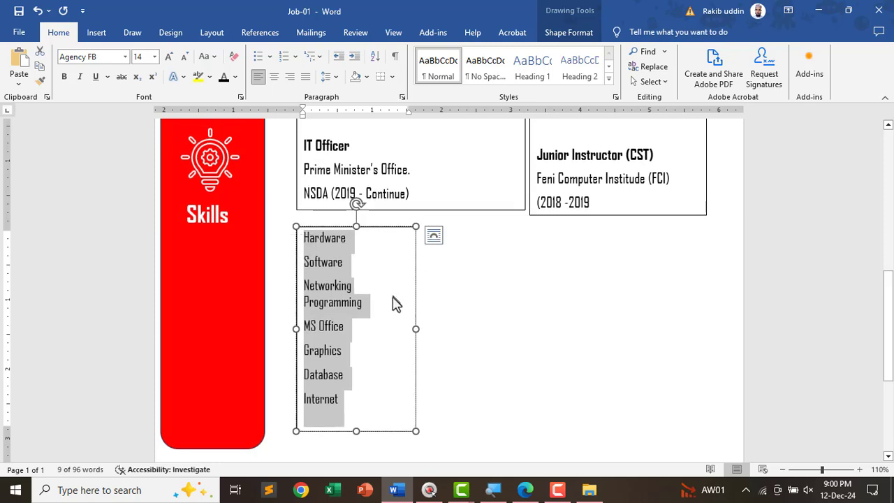
{"action": "left_click", "coordinate": [330, 211]}
{"action": "scroll", "coordinate": [335, 231], "scroll_direction": "up", "scroll_amount": 10}
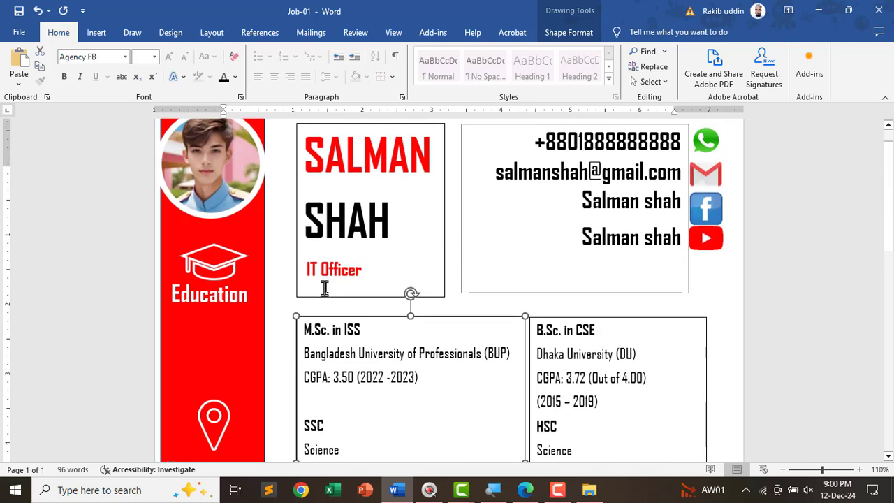
{"action": "left_click", "coordinate": [325, 298], "text": "shift"}
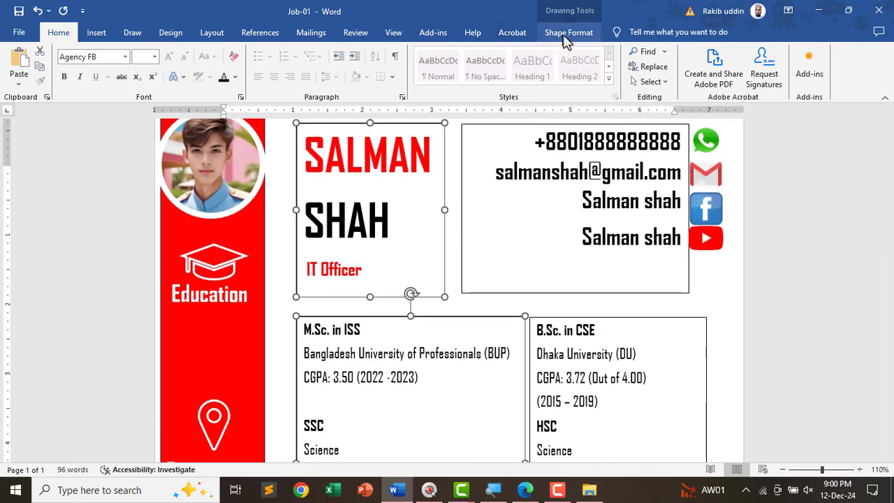
{"action": "left_click", "coordinate": [569, 33]}
{"action": "left_click", "coordinate": [777, 53]}
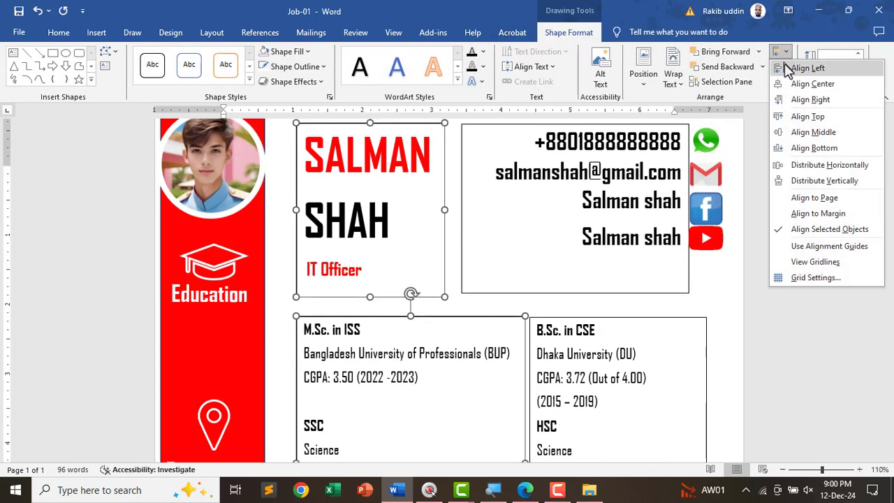
{"action": "left_click", "coordinate": [783, 70]}
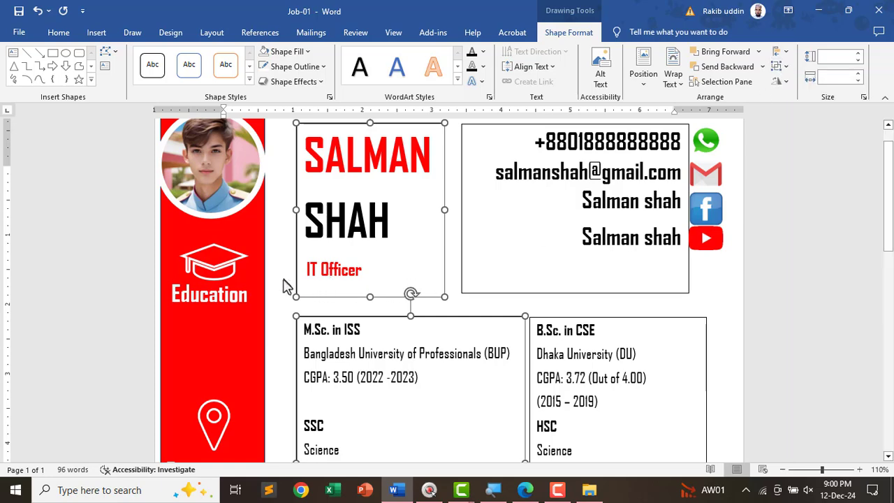
- Give the name box No Fill and No Outline
{"action": "scroll", "coordinate": [342, 276], "scroll_direction": "down", "scroll_amount": 10}
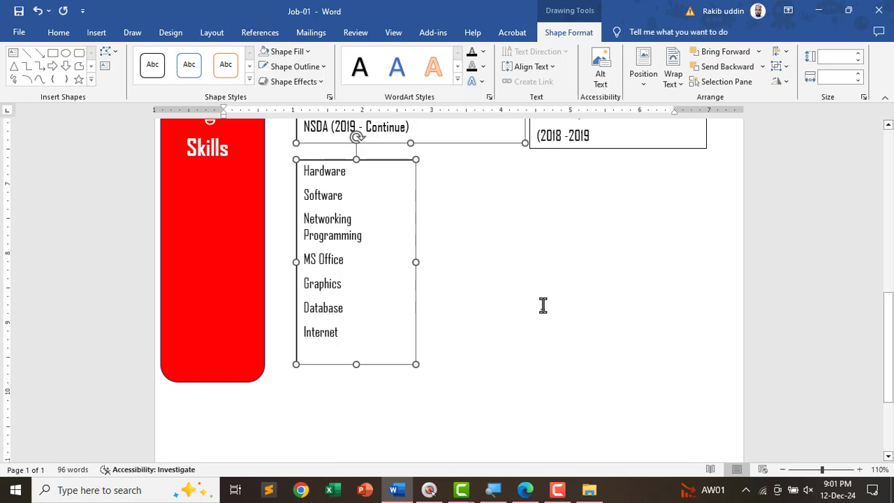
{"action": "scroll", "coordinate": [505, 305], "scroll_direction": "up", "scroll_amount": 10}
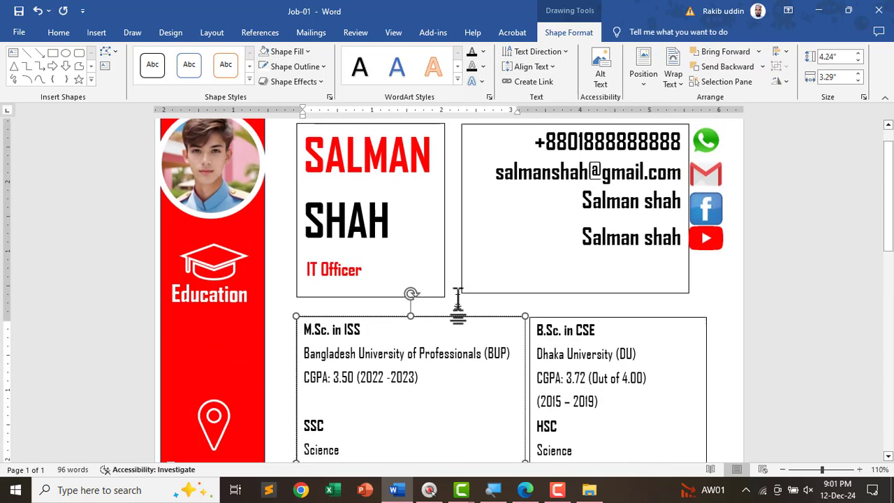
{"action": "scroll", "coordinate": [442, 257], "scroll_direction": "up", "scroll_amount": 1}
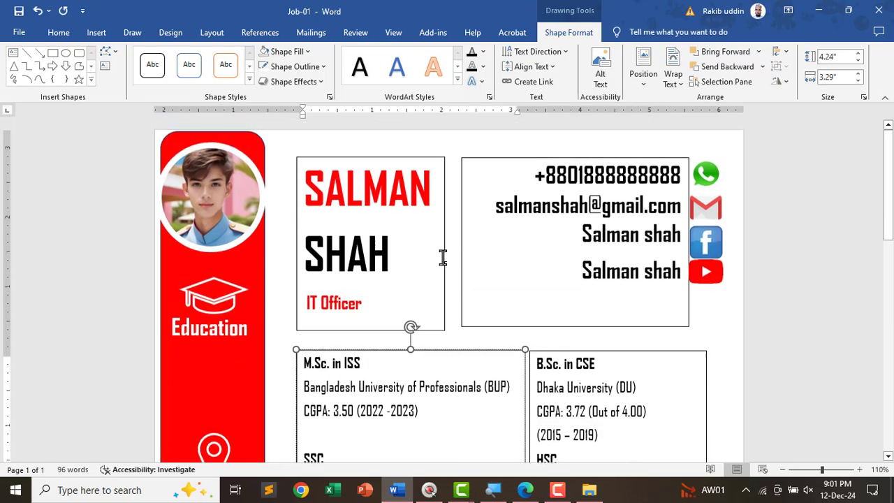
{"action": "left_click", "coordinate": [428, 160]}
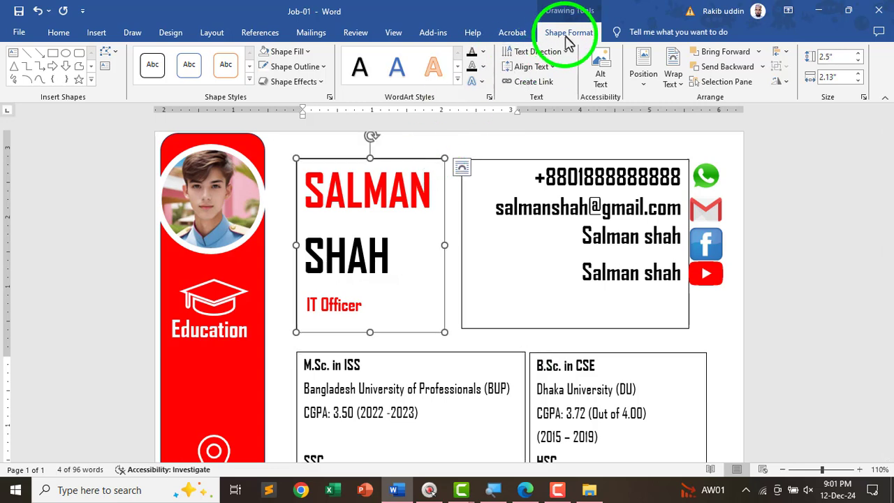
{"action": "left_click", "coordinate": [293, 51]}
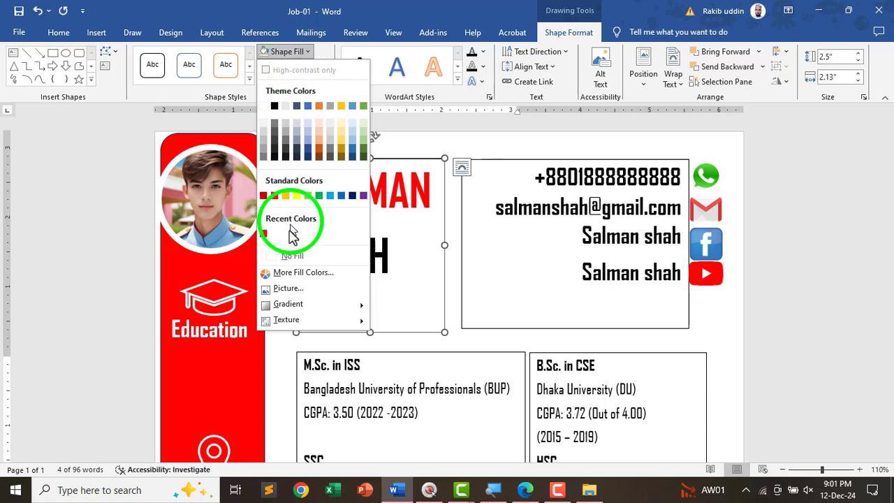
{"action": "left_click", "coordinate": [292, 256]}
{"action": "left_click", "coordinate": [295, 66]}
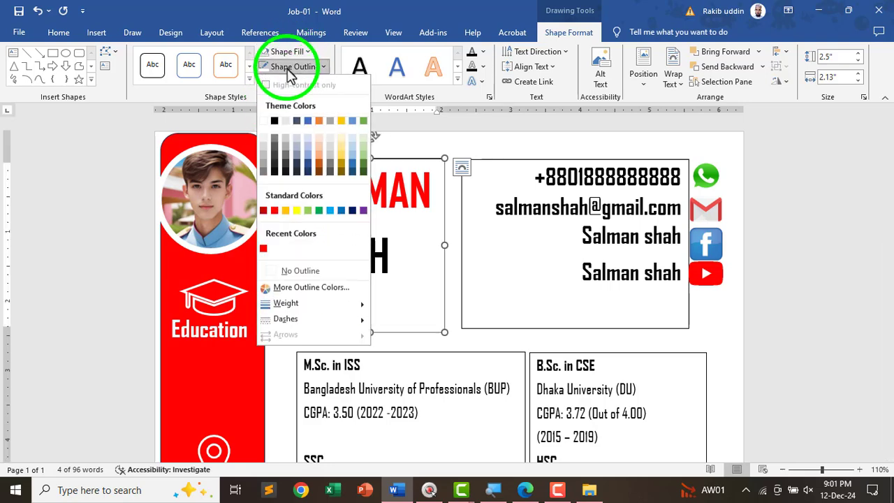
{"action": "left_click", "coordinate": [279, 271]}
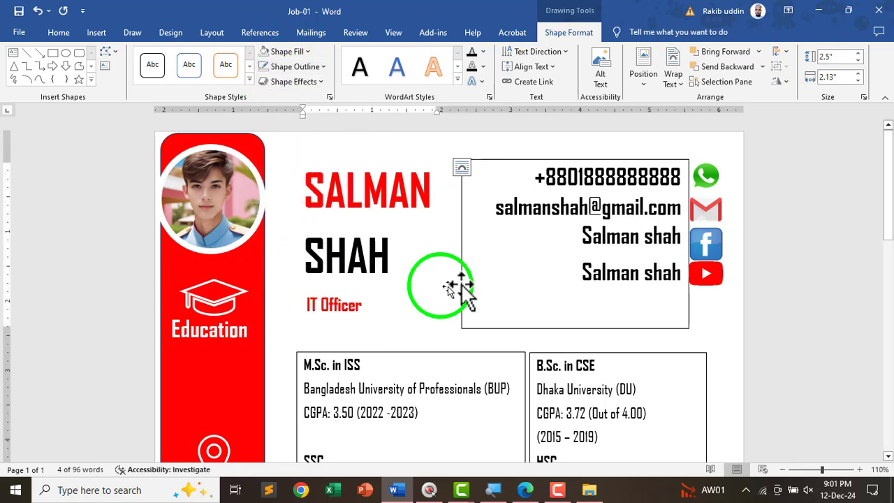
- Give the contact details box No Fill and No Outline
{"action": "left_click", "coordinate": [502, 160]}
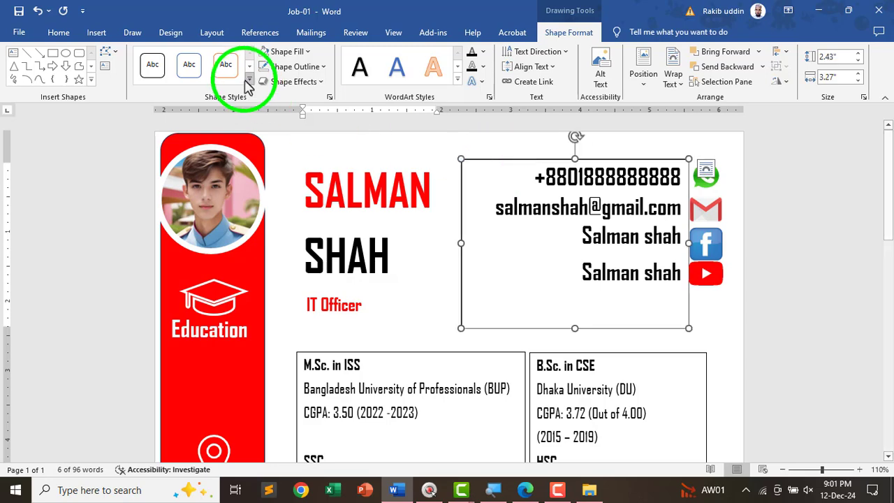
{"action": "left_click", "coordinate": [287, 51]}
{"action": "left_click", "coordinate": [305, 255]}
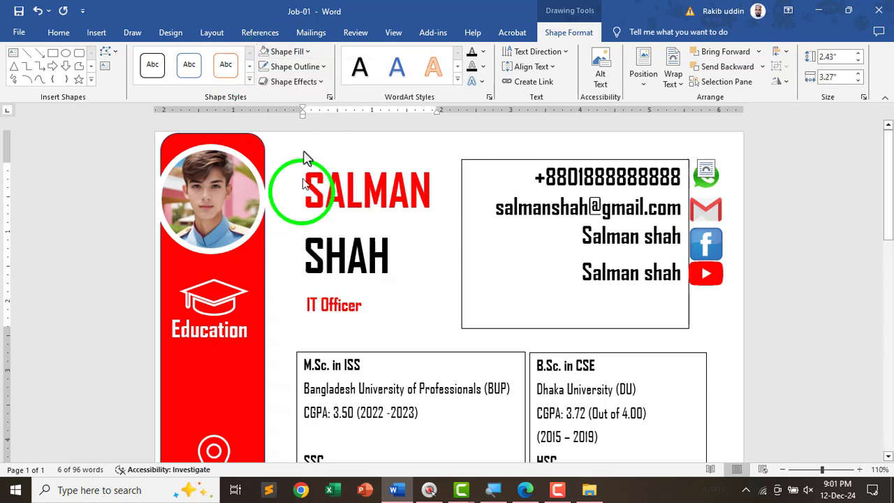
{"action": "left_click", "coordinate": [294, 66]}
{"action": "left_click", "coordinate": [293, 273]}
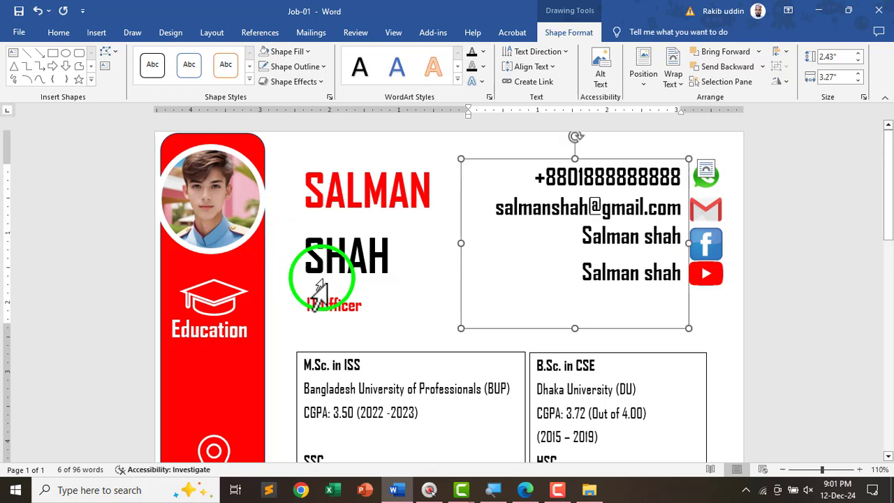
- Remove the left education box's fill and outline
{"action": "scroll", "coordinate": [328, 286], "scroll_direction": "down", "scroll_amount": 3}
{"action": "left_click", "coordinate": [399, 253]}
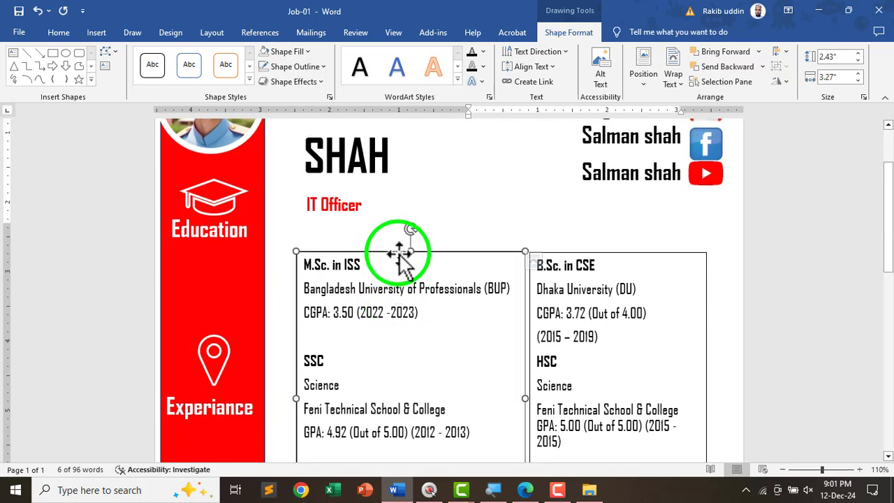
{"action": "left_click", "coordinate": [286, 63]}
{"action": "left_click", "coordinate": [286, 64]}
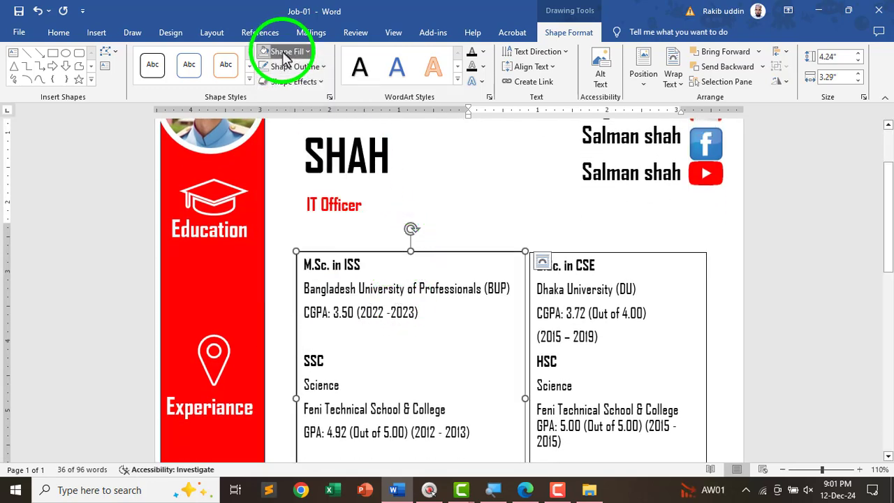
{"action": "left_click", "coordinate": [288, 52]}
{"action": "left_click", "coordinate": [300, 256]}
{"action": "left_click", "coordinate": [307, 158]}
{"action": "left_click", "coordinate": [293, 67]}
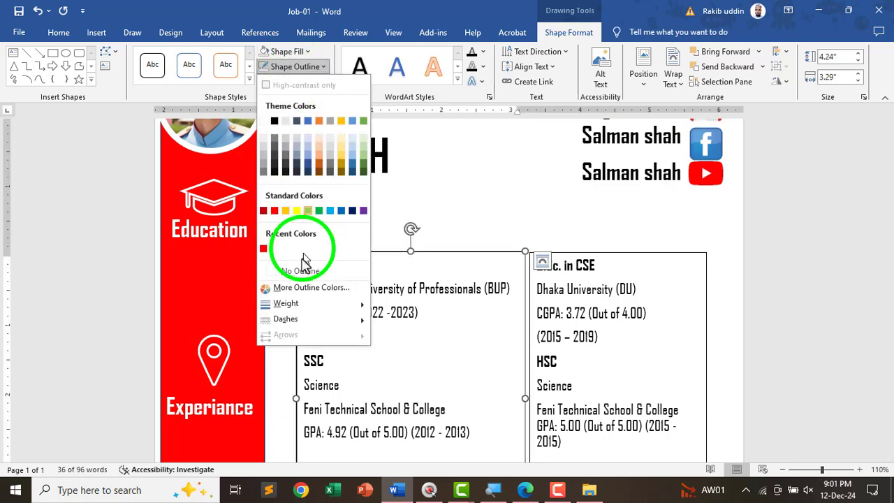
{"action": "left_click", "coordinate": [292, 270]}
- Remove the B.Sc. in CSE box's fill and outline
{"action": "left_click", "coordinate": [568, 277]}
{"action": "left_click", "coordinate": [594, 258]}
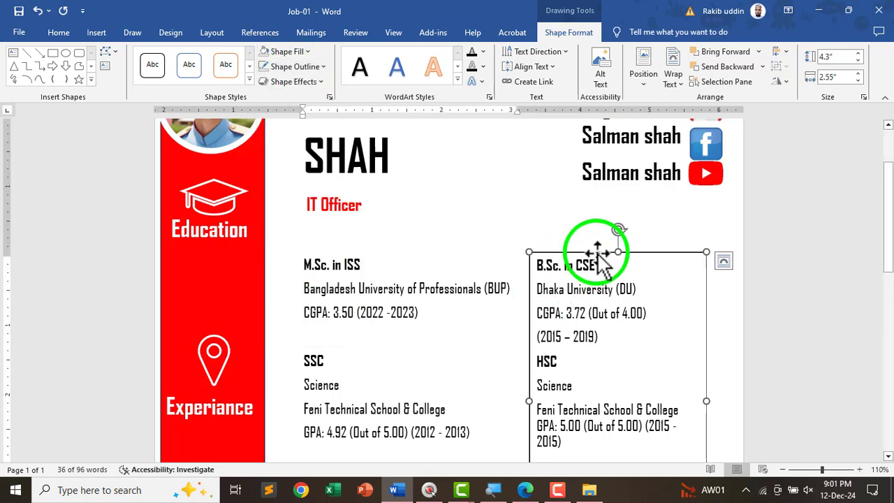
{"action": "left_click", "coordinate": [289, 67]}
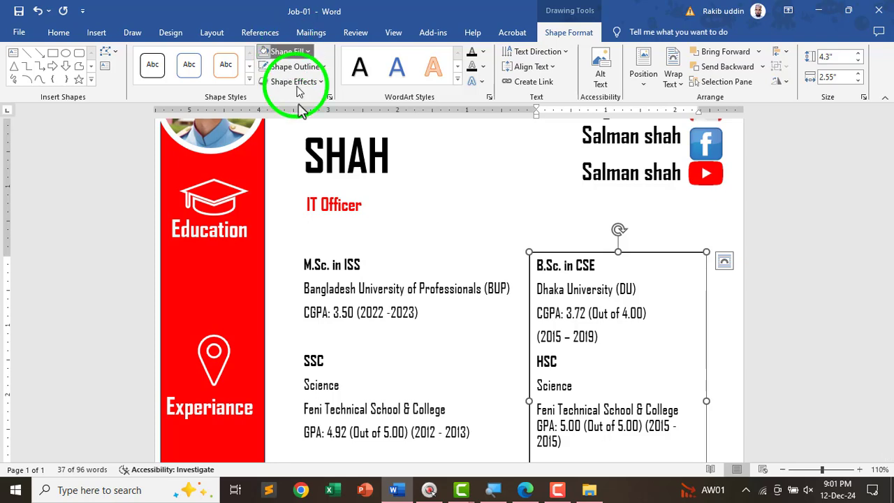
{"action": "left_click", "coordinate": [256, 267]}
{"action": "left_click", "coordinate": [283, 213]}
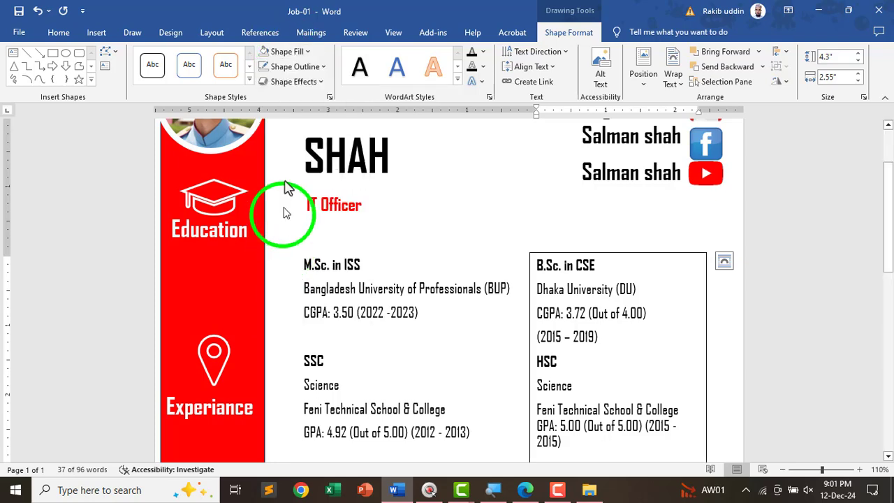
{"action": "left_click", "coordinate": [293, 67]}
{"action": "left_click", "coordinate": [273, 270]}
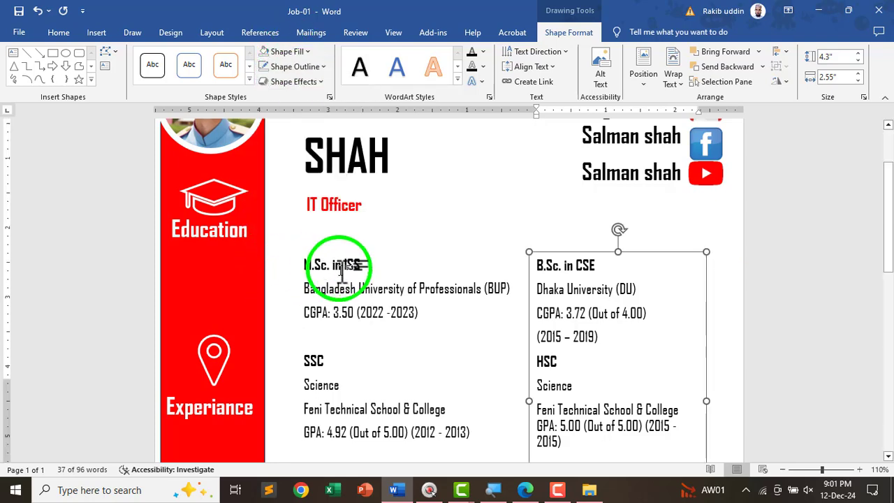
- Remove the skills list box's fill and outline
{"action": "scroll", "coordinate": [307, 276], "scroll_direction": "down", "scroll_amount": 5}
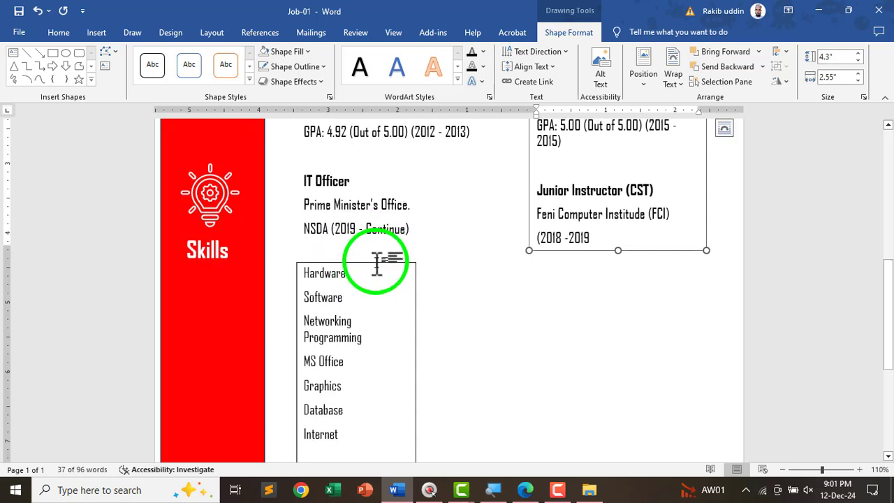
{"action": "left_click", "coordinate": [379, 263]}
{"action": "left_click", "coordinate": [290, 51]}
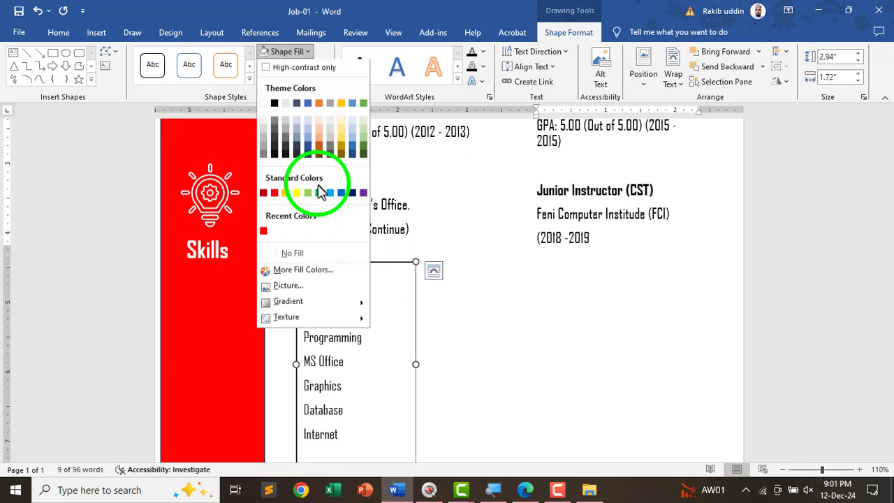
{"action": "left_click", "coordinate": [293, 258]}
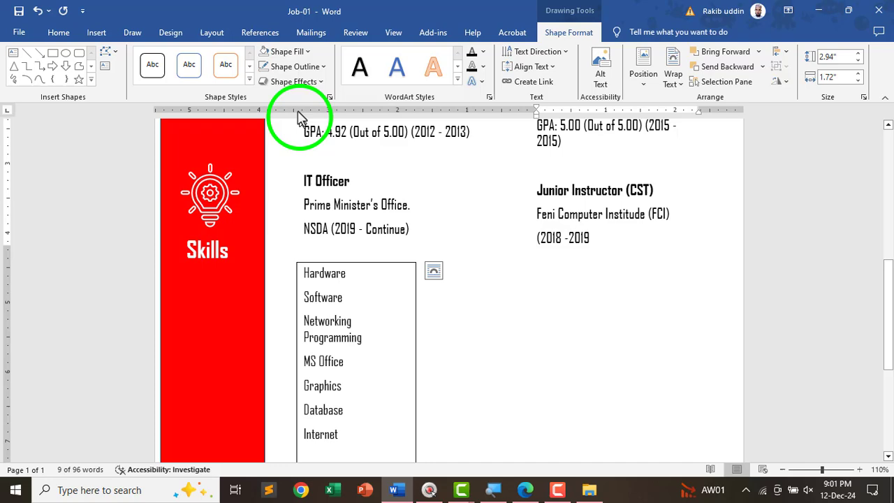
{"action": "left_click", "coordinate": [286, 66]}
{"action": "left_click", "coordinate": [308, 276]}
- Move the skills list box slightly lower
{"action": "left_click", "coordinate": [508, 355]}
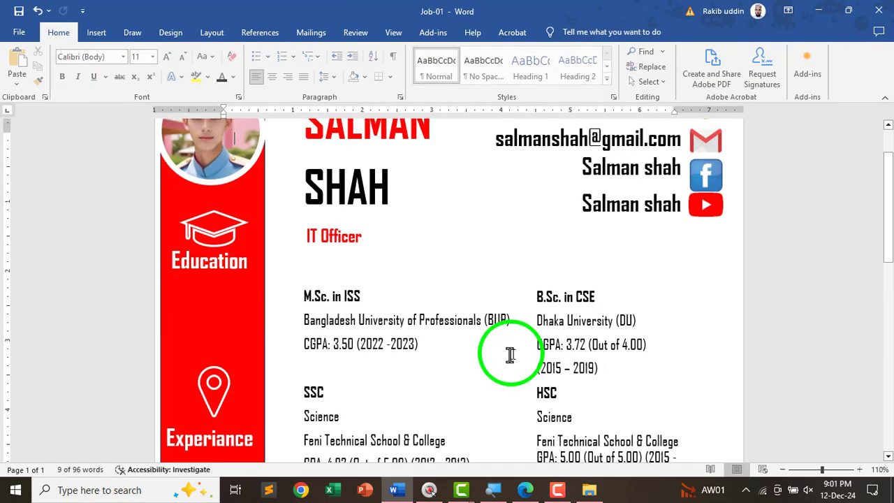
{"action": "scroll", "coordinate": [446, 342], "scroll_direction": "down", "scroll_amount": 3}
{"action": "scroll", "coordinate": [426, 370], "scroll_direction": "down", "scroll_amount": 8}
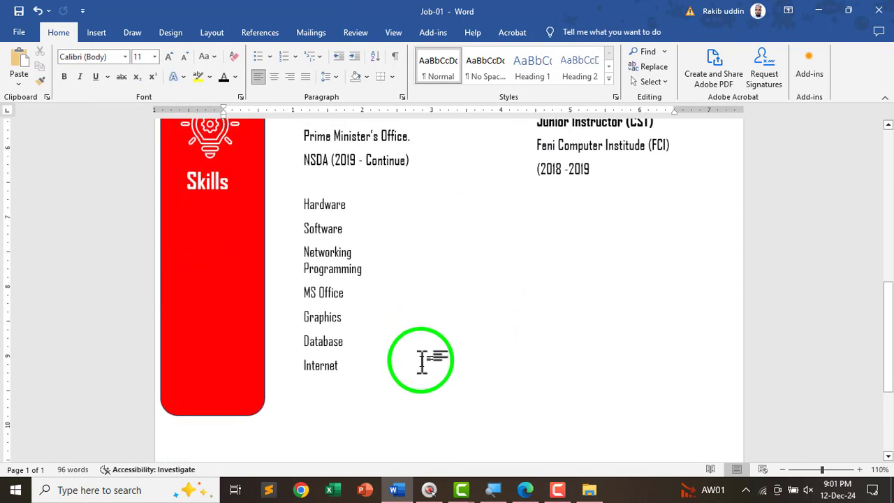
{"action": "left_click", "coordinate": [343, 321]}
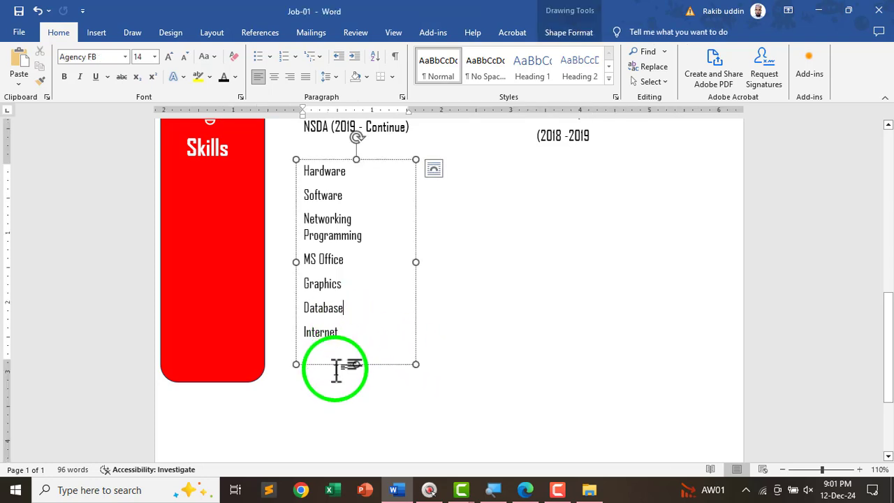
{"action": "left_click_drag", "start_coordinate": [339, 369], "coordinate": [337, 373]}
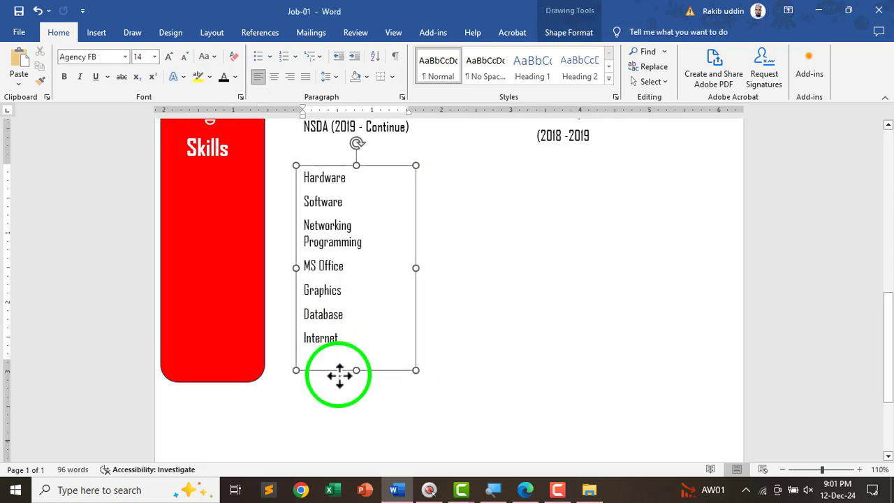
{"action": "scroll", "coordinate": [391, 367], "scroll_direction": "up", "scroll_amount": 10}
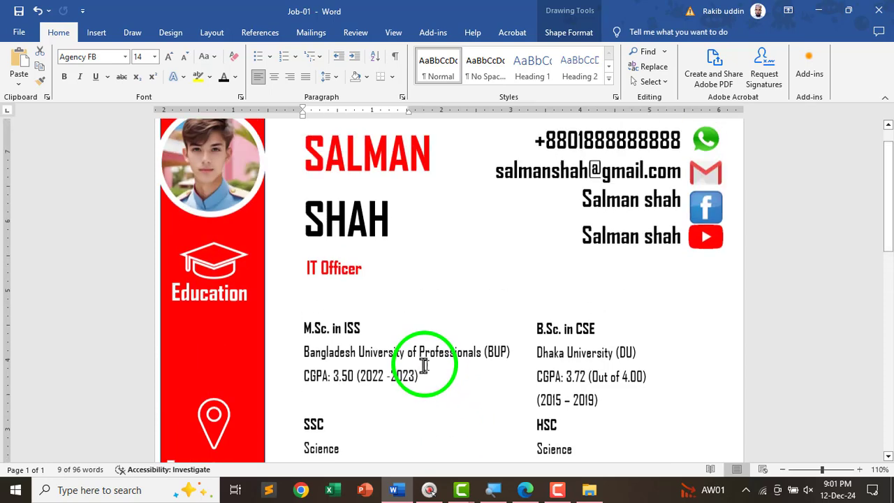
- Shift the B.Sc. in CSE box slightly to the right
{"action": "left_click", "coordinate": [602, 347]}
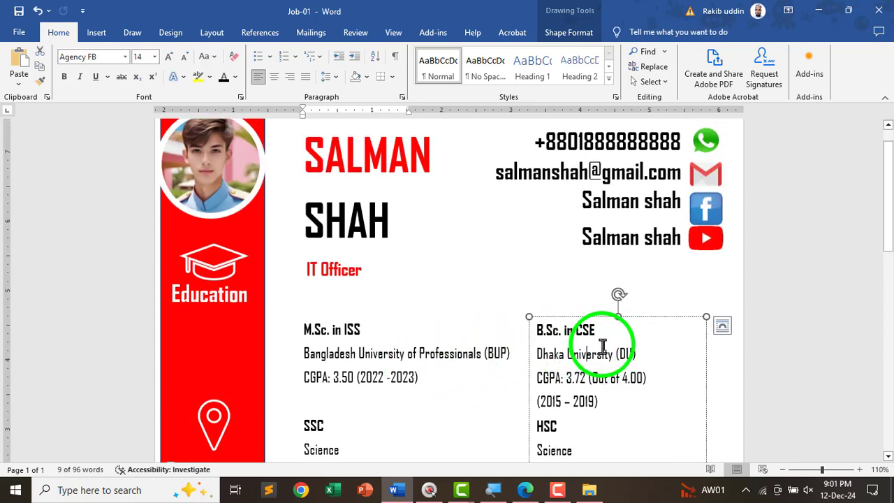
{"action": "scroll", "coordinate": [602, 347], "scroll_direction": "down", "scroll_amount": 3}
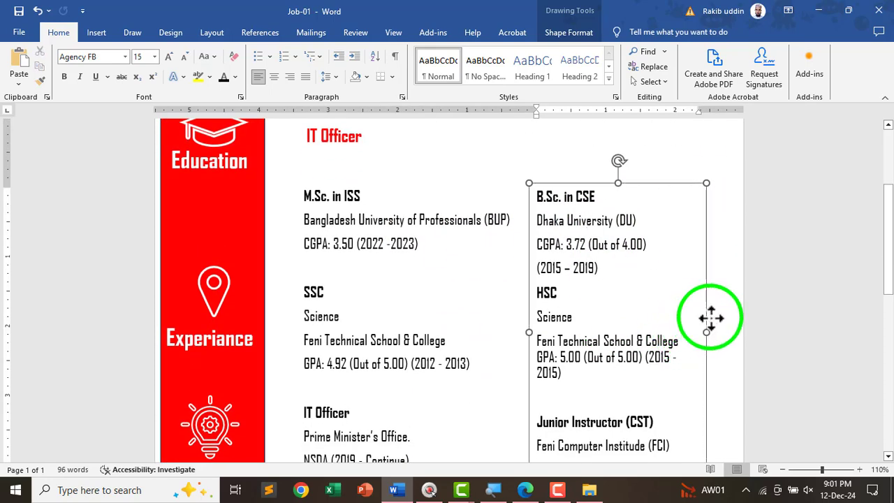
{"action": "left_click_drag", "start_coordinate": [711, 318], "coordinate": [719, 317]}
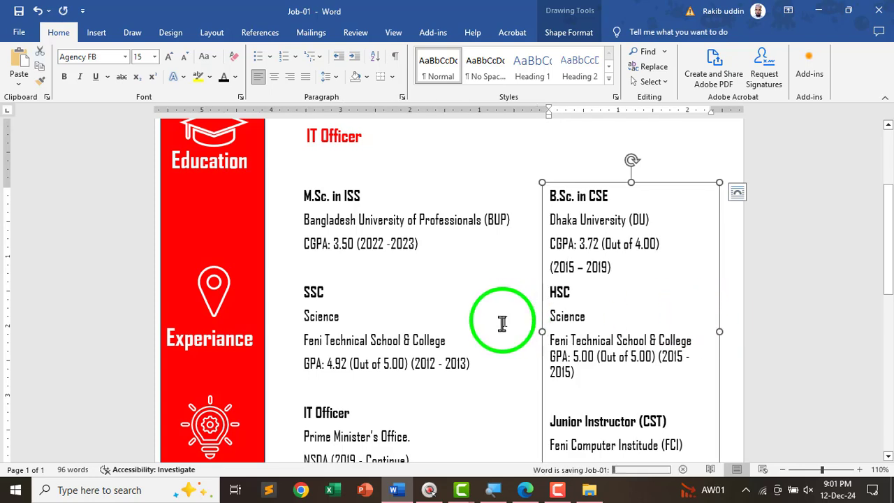
{"action": "scroll", "coordinate": [502, 322], "scroll_direction": "down", "scroll_amount": 5}
{"action": "left_click", "coordinate": [517, 345]}
{"action": "scroll", "coordinate": [520, 347], "scroll_direction": "up", "scroll_amount": 5}
{"action": "scroll", "coordinate": [488, 353], "scroll_direction": "down", "scroll_amount": 1}
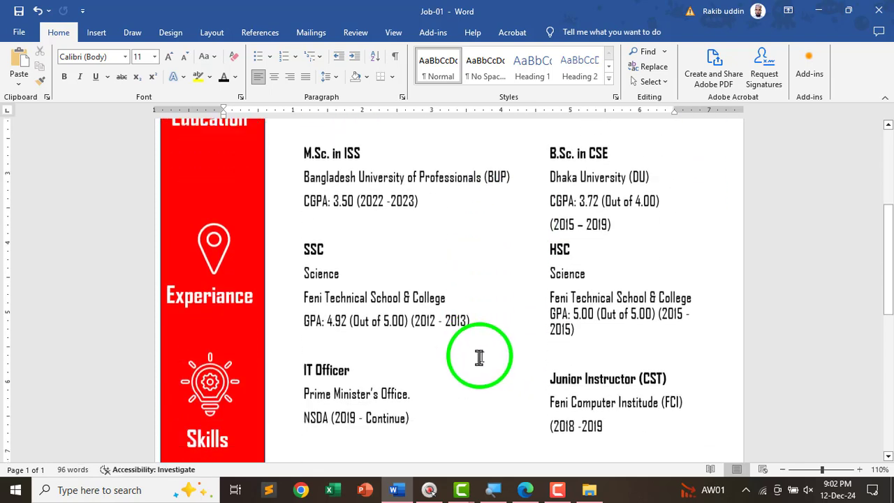
{"action": "scroll", "coordinate": [479, 358], "scroll_direction": "down", "scroll_amount": 5}
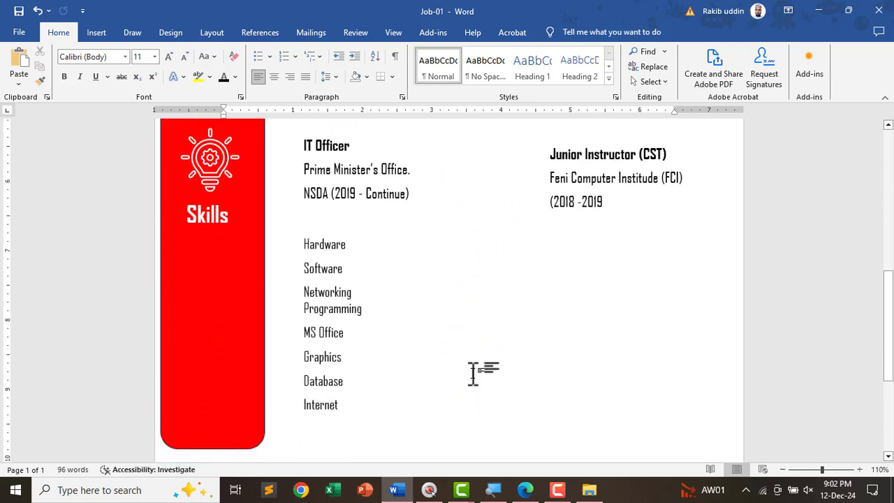
{"action": "key", "text": "alt+Tab"}
- Pen-mark the Hardware, Networking and Programming skill bars on the sample CV, then return to Word
{"action": "scroll", "coordinate": [465, 343], "scroll_direction": "down", "scroll_amount": 2}
{"action": "scroll", "coordinate": [503, 335], "scroll_direction": "up", "scroll_amount": 5}
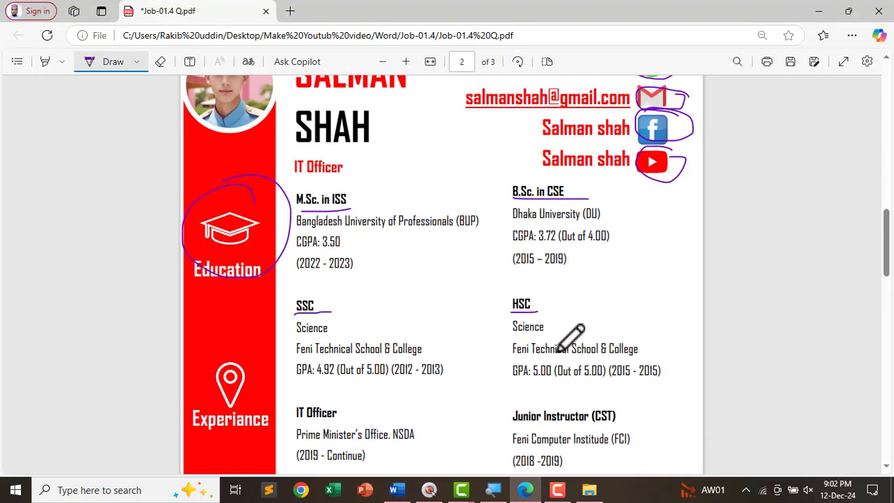
{"action": "scroll", "coordinate": [571, 338], "scroll_direction": "down", "scroll_amount": 5}
{"action": "scroll", "coordinate": [492, 269], "scroll_direction": "up", "scroll_amount": 2}
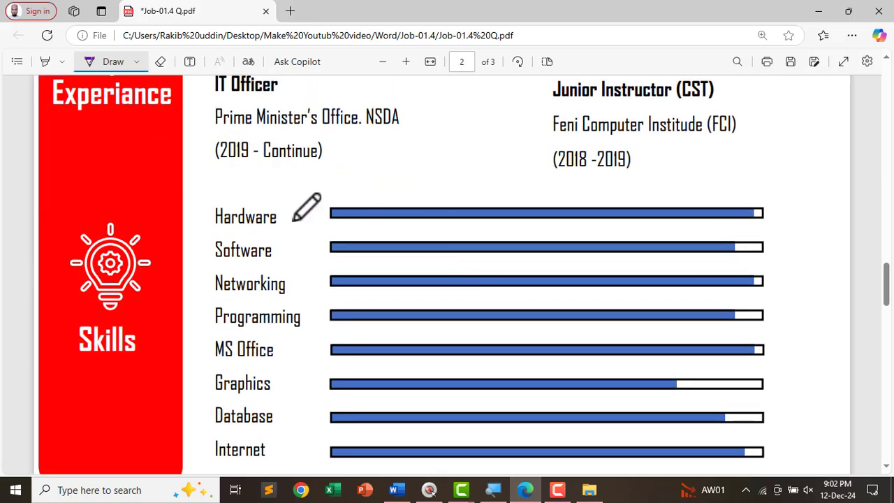
{"action": "left_click_drag", "start_coordinate": [421, 225], "coordinate": [663, 224]}
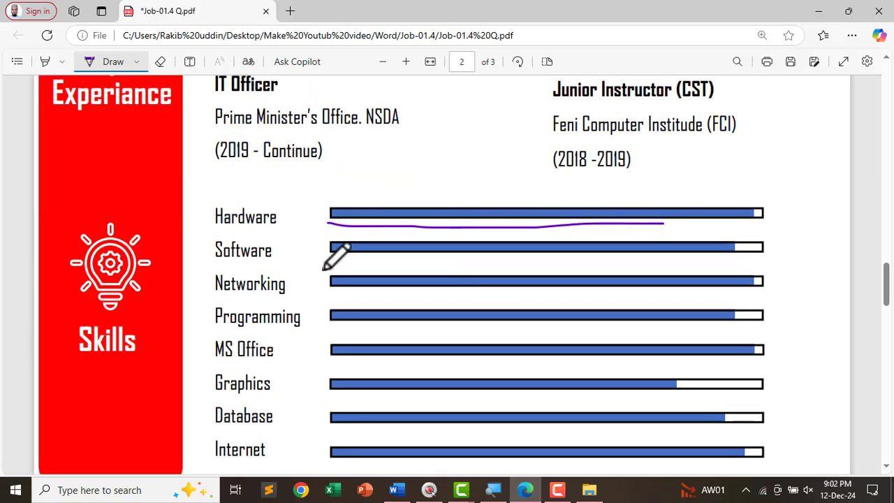
{"action": "left_click_drag", "start_coordinate": [324, 269], "coordinate": [717, 269]}
{"action": "left_click_drag", "start_coordinate": [326, 308], "coordinate": [682, 316]}
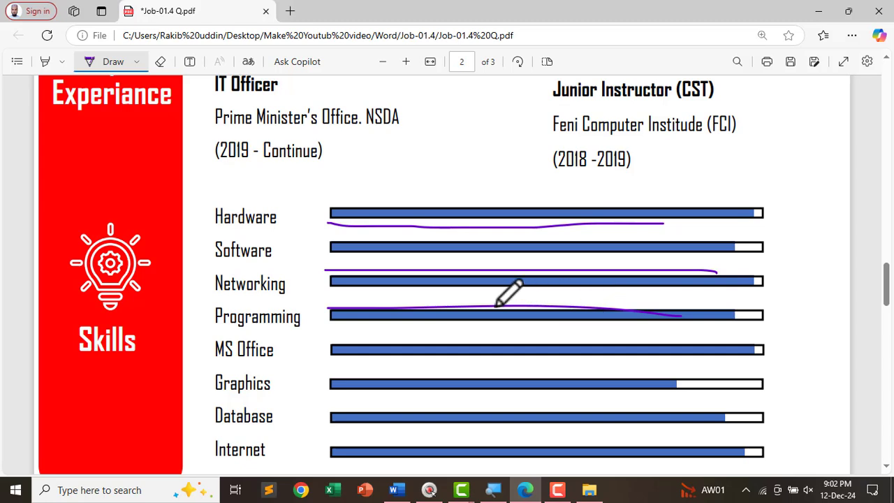
{"action": "key", "text": "alt+Tab"}
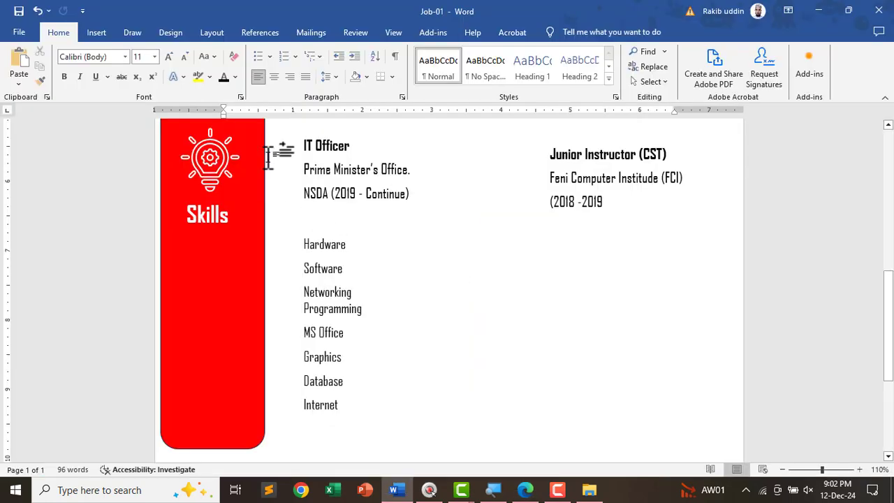
- Draw a thin dark-blue rounded-rectangle bar to the right of the Hardware skill
{"action": "left_click", "coordinate": [98, 33]}
{"action": "left_click", "coordinate": [163, 78]}
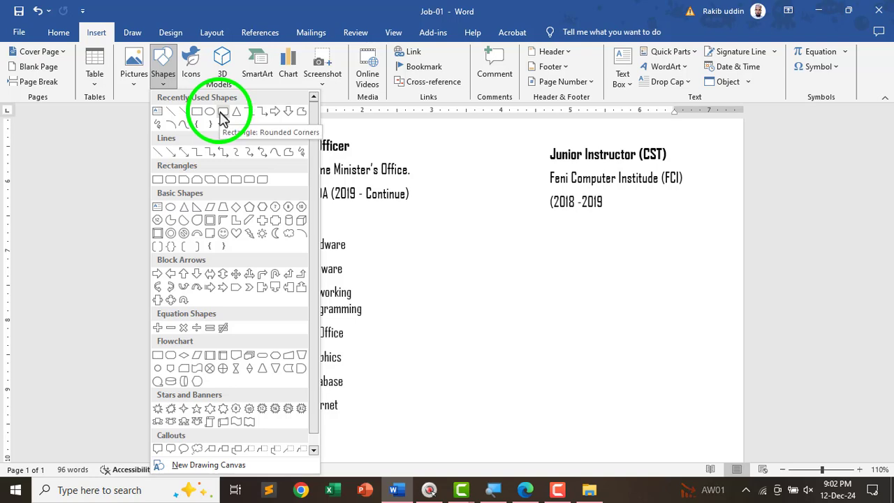
{"action": "left_click", "coordinate": [170, 179]}
{"action": "scroll", "coordinate": [375, 254], "scroll_direction": "up", "scroll_amount": 2}
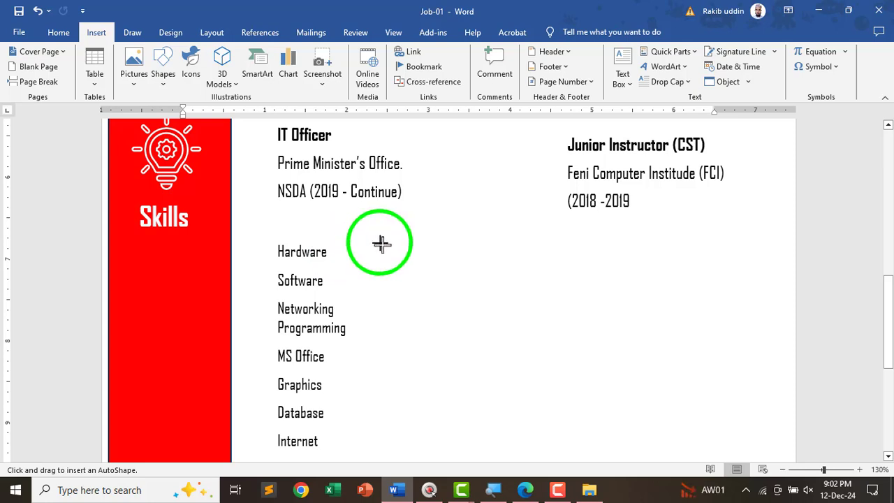
{"action": "left_click_drag", "start_coordinate": [375, 242], "coordinate": [723, 252]}
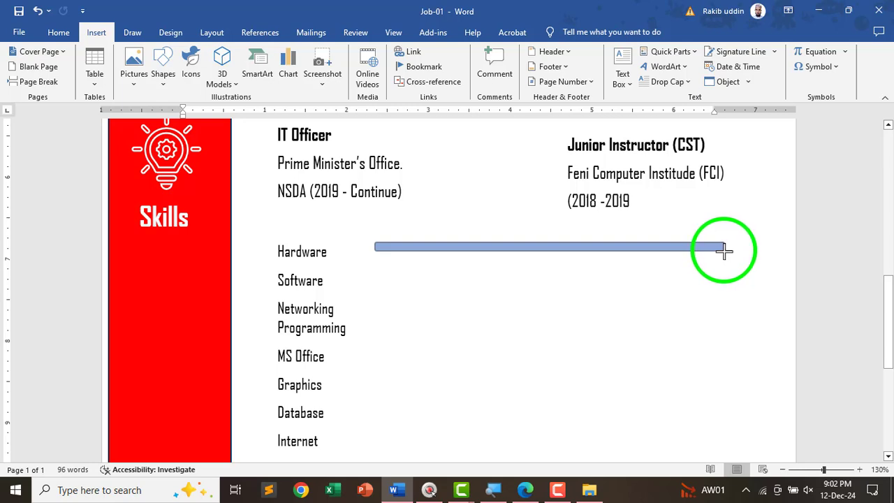
{"action": "left_click_drag", "start_coordinate": [723, 252], "coordinate": [723, 251]}
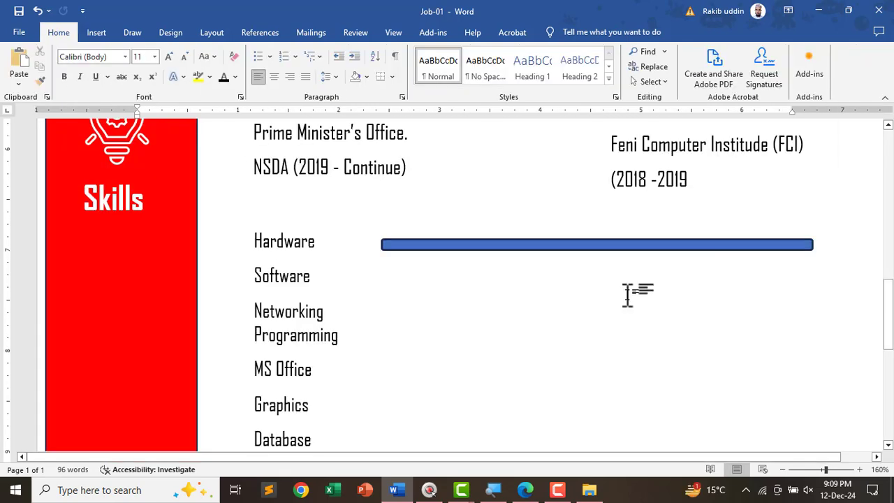
{"action": "left_click", "coordinate": [564, 242]}
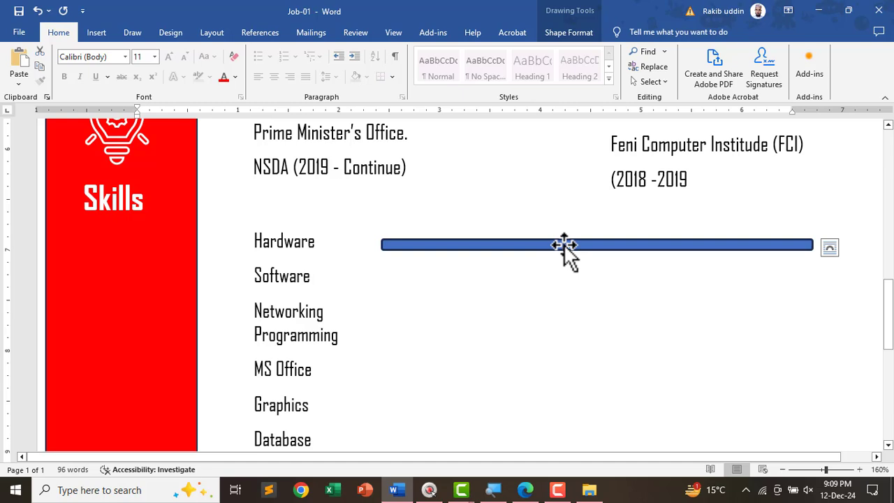
- Copy the blue bar beside Software, then copy it again beside Networking
{"action": "left_click_drag", "start_coordinate": [563, 244], "coordinate": [561, 265]}
{"action": "mouse_move", "coordinate": [553, 258]}
{"action": "left_mouse_down"}
{"action": "mouse_move", "coordinate": [544, 254]}
{"action": "mouse_move", "coordinate": [540, 269]}
{"action": "mouse_move", "coordinate": [532, 259]}
{"action": "mouse_move", "coordinate": [537, 271]}
{"action": "mouse_move", "coordinate": [548, 259]}
{"action": "left_mouse_up"}
{"action": "scroll", "coordinate": [550, 272], "scroll_direction": "down", "scroll_amount": 3}
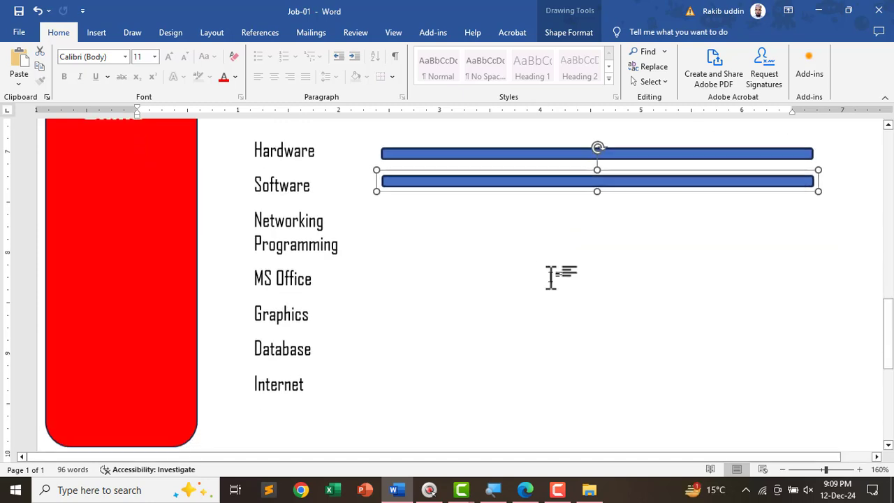
{"action": "left_click_drag", "start_coordinate": [534, 176], "coordinate": [531, 194]}
- Set the skills list, Hardware through Internet, to 1.0 line spacing
{"action": "left_click", "coordinate": [346, 183]}
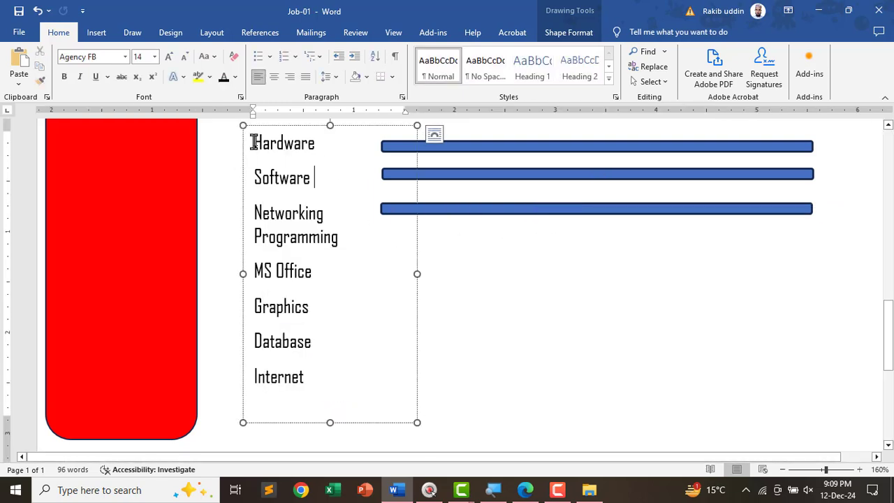
{"action": "left_click_drag", "start_coordinate": [253, 145], "coordinate": [297, 377]}
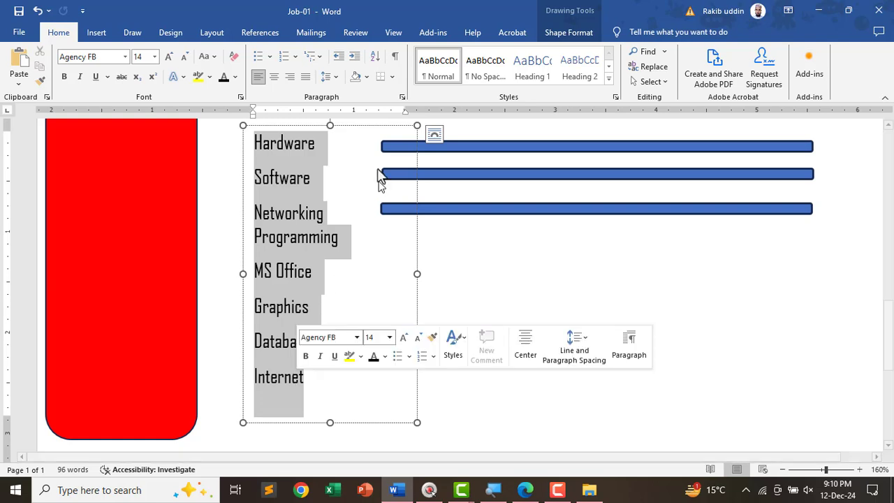
{"action": "left_click", "coordinate": [338, 76]}
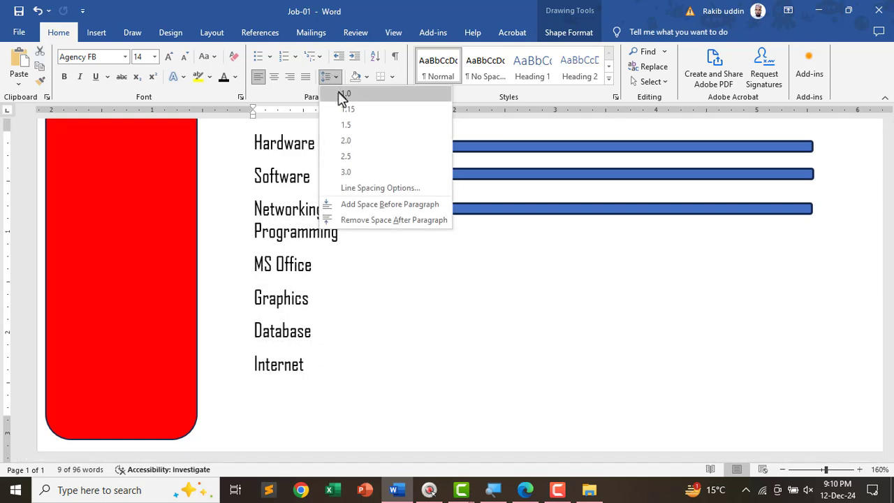
{"action": "left_click", "coordinate": [342, 94]}
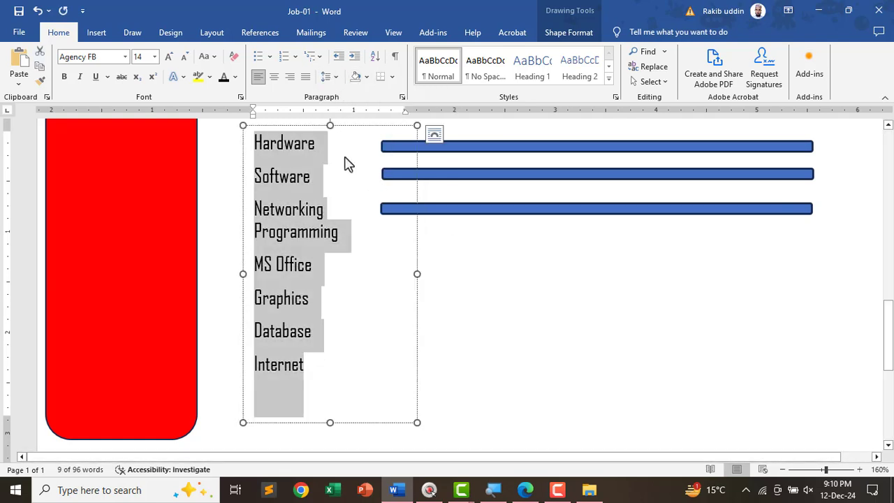
{"action": "left_click", "coordinate": [271, 175]}
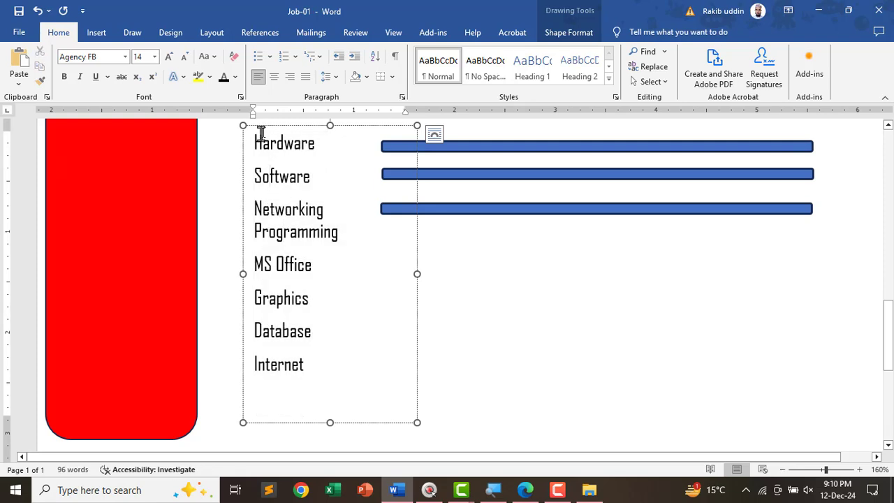
{"action": "key", "text": "ctrl+a"}
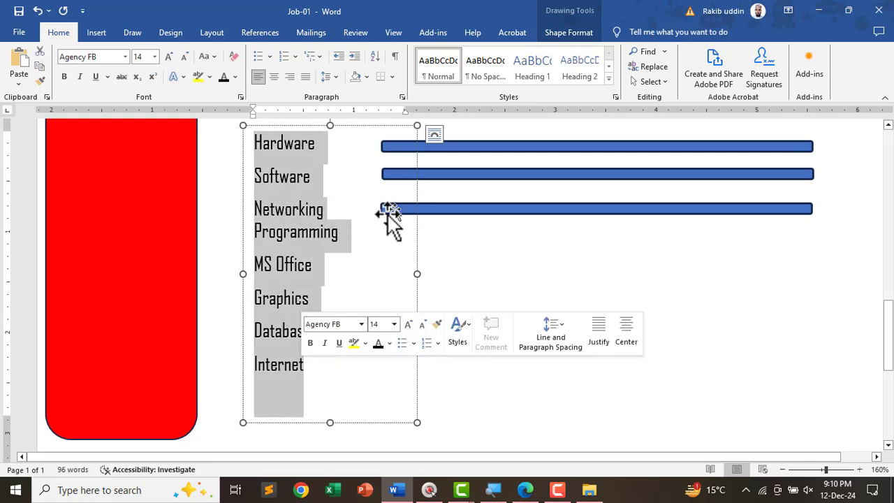
{"action": "left_click", "coordinate": [389, 219]}
- Clear the skills list's formatting and set it to Agency FB at 14 pt
{"action": "left_click_drag", "start_coordinate": [308, 368], "coordinate": [249, 144]}
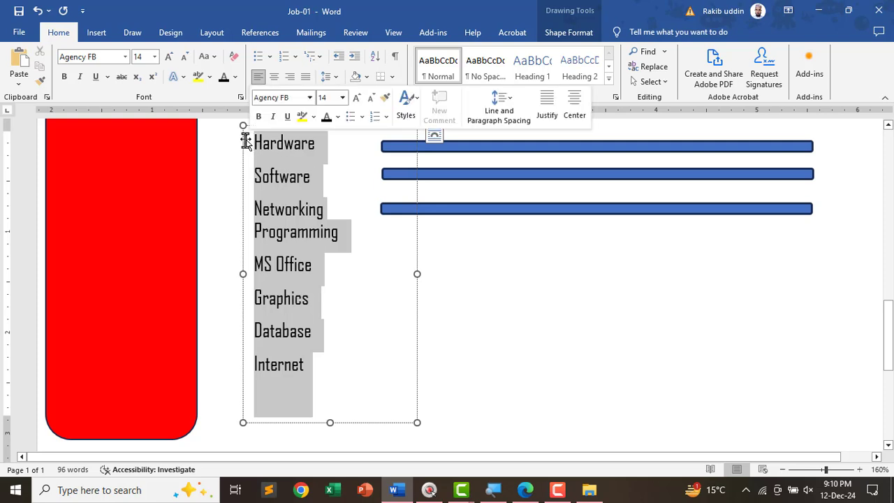
{"action": "left_click", "coordinate": [233, 56]}
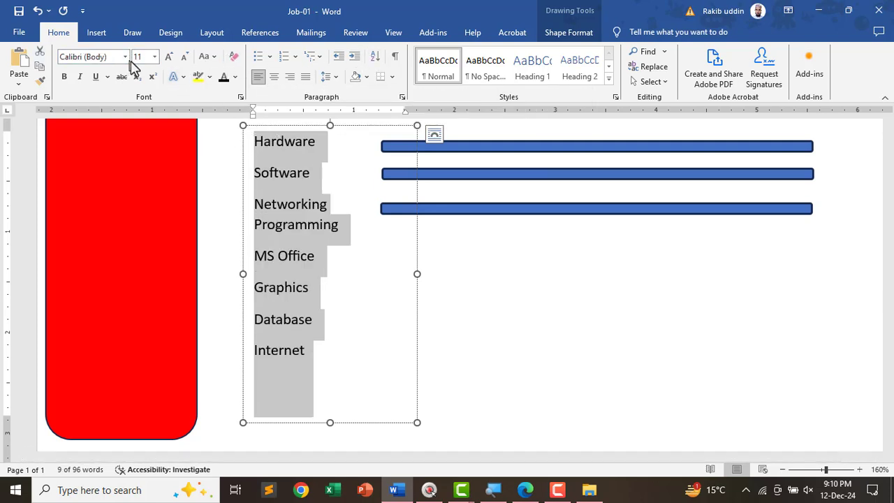
{"action": "left_click", "coordinate": [106, 57]}
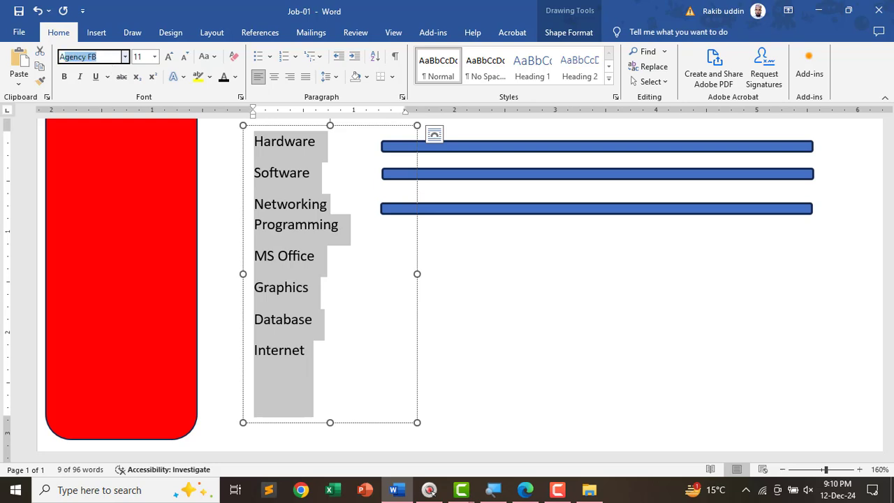
{"action": "key", "text": "Return"}
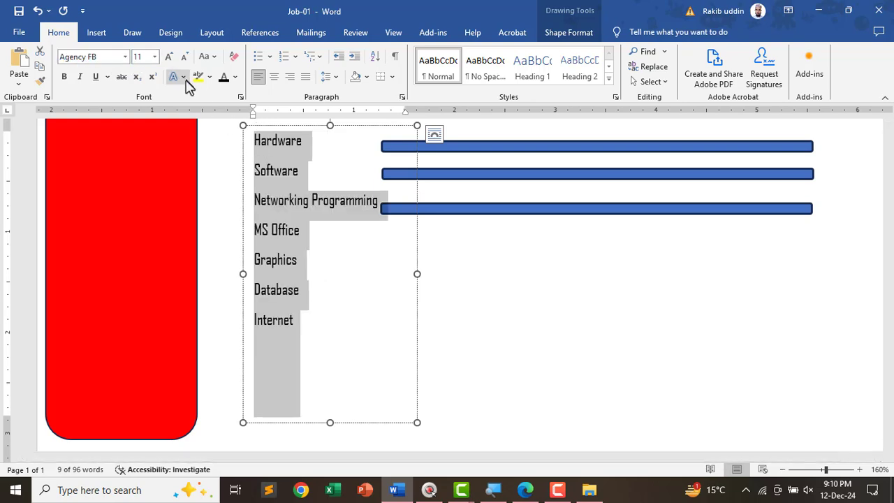
{"action": "left_click", "coordinate": [138, 56]}
{"action": "type", "text": "14"}
{"action": "key", "text": "Return"}
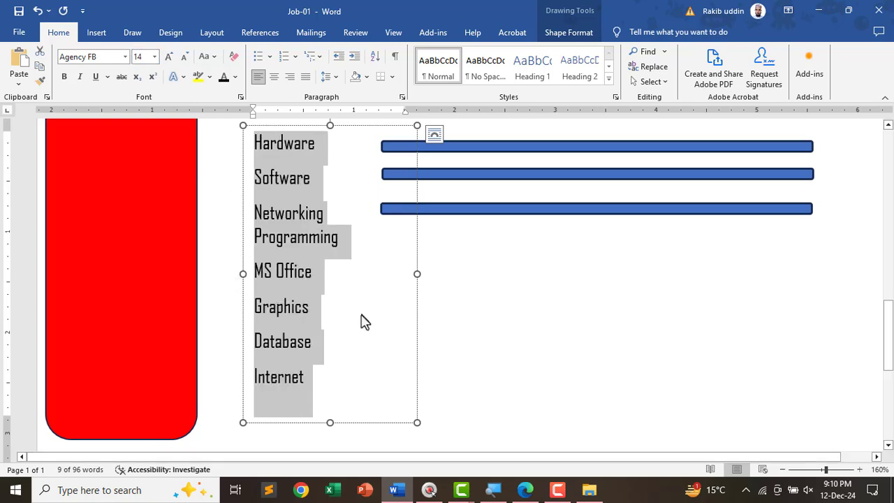
{"action": "left_click", "coordinate": [361, 316]}
{"action": "left_click", "coordinate": [485, 255]}
- Copy the Networking bar down beside the Programming skill
{"action": "scroll", "coordinate": [463, 265], "scroll_direction": "down", "scroll_amount": 3}
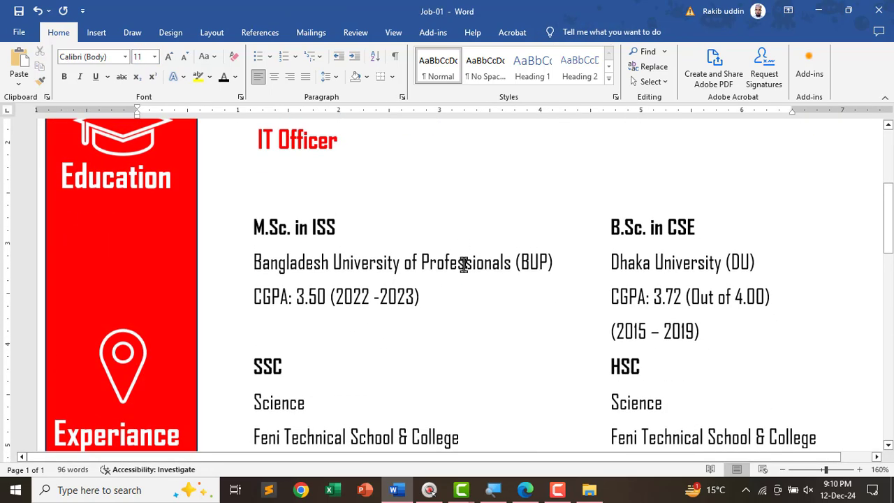
{"action": "scroll", "coordinate": [463, 264], "scroll_direction": "down", "scroll_amount": 10}
{"action": "scroll", "coordinate": [478, 191], "scroll_direction": "up", "scroll_amount": 2}
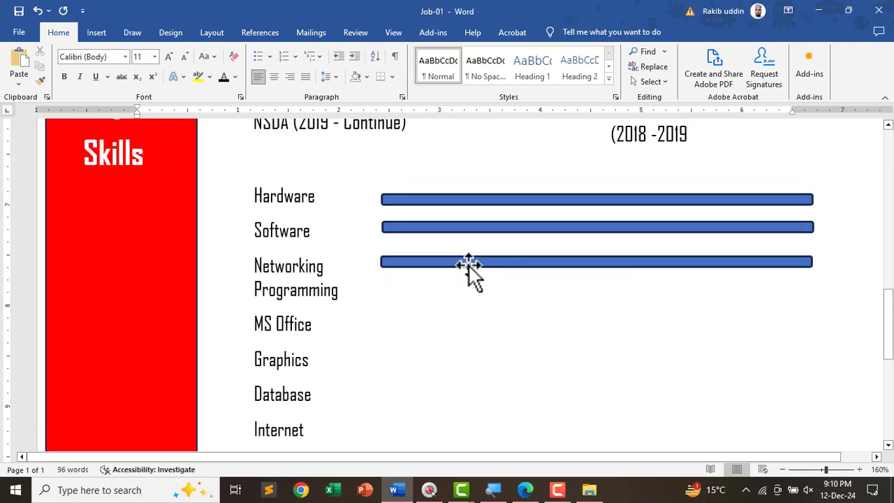
{"action": "left_click", "coordinate": [469, 264]}
{"action": "left_click_drag", "start_coordinate": [467, 265], "coordinate": [473, 350], "text": "ctrl"}
{"action": "left_click", "coordinate": [466, 286]}
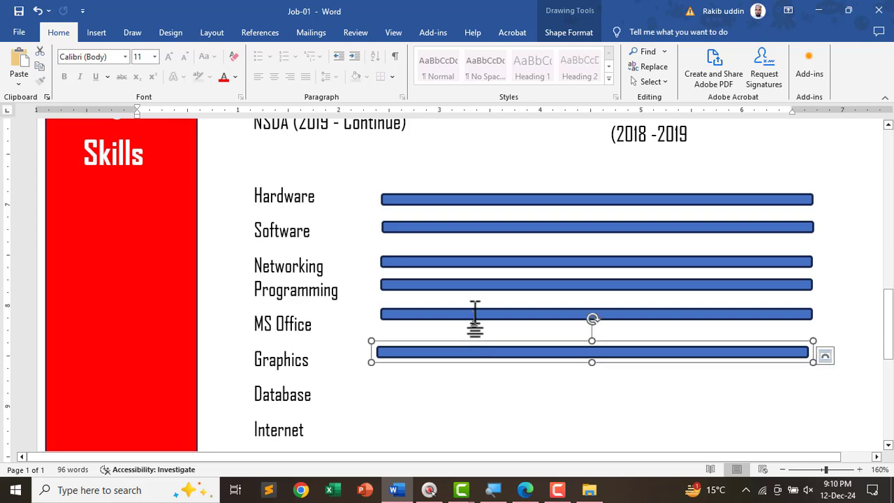
- Add aligned blue bars beside MS Office, Graphics, Database and Internet
{"action": "left_click_drag", "start_coordinate": [476, 313], "coordinate": [474, 383]}
{"action": "scroll", "coordinate": [469, 387], "scroll_direction": "down", "scroll_amount": 3}
{"action": "mouse_move", "coordinate": [469, 244]}
{"action": "left_mouse_down", "text": "ctrl"}
{"action": "mouse_move", "coordinate": [468, 271]}
{"action": "mouse_move", "coordinate": [464, 261]}
{"action": "left_mouse_up", "text": "ctrl"}
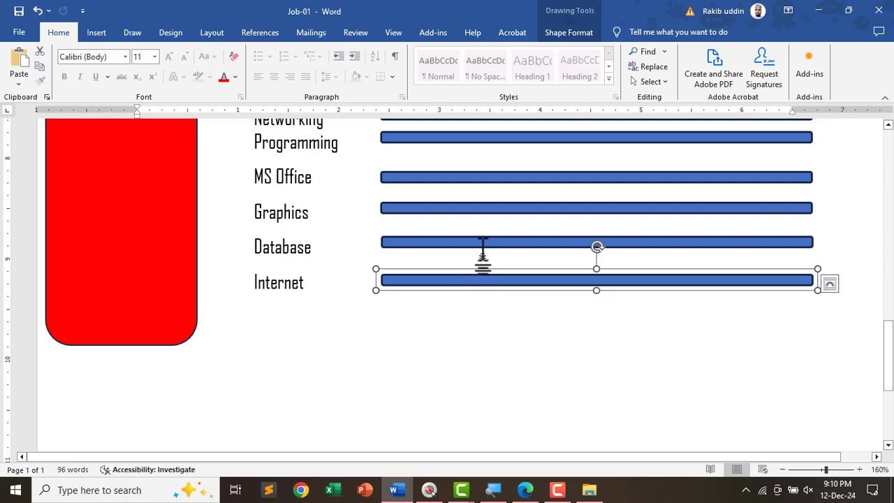
{"action": "left_click", "coordinate": [486, 241], "text": "shift"}
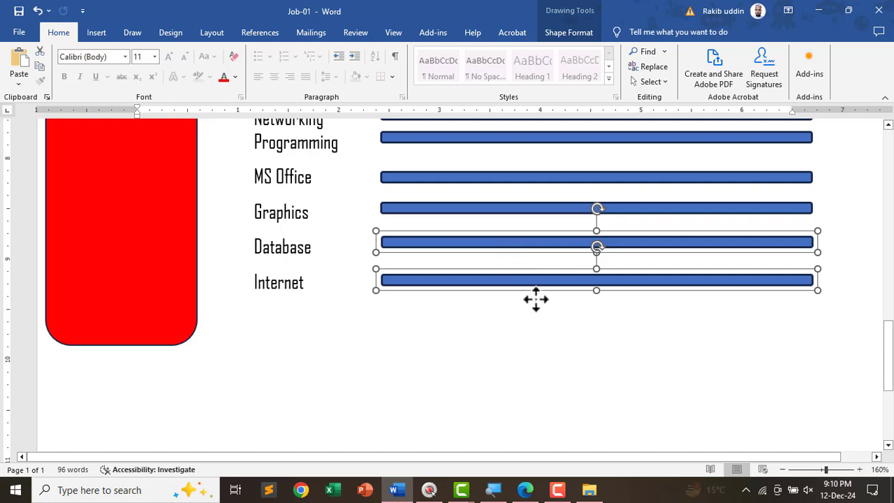
{"action": "scroll", "coordinate": [539, 313], "scroll_direction": "up", "scroll_amount": 2}
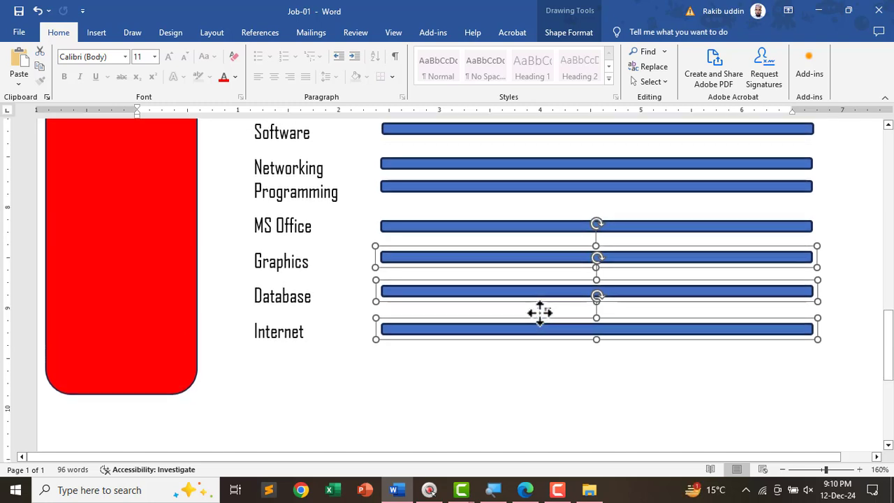
{"action": "left_click", "coordinate": [596, 384]}
{"action": "scroll", "coordinate": [599, 377], "scroll_direction": "up", "scroll_amount": 15}
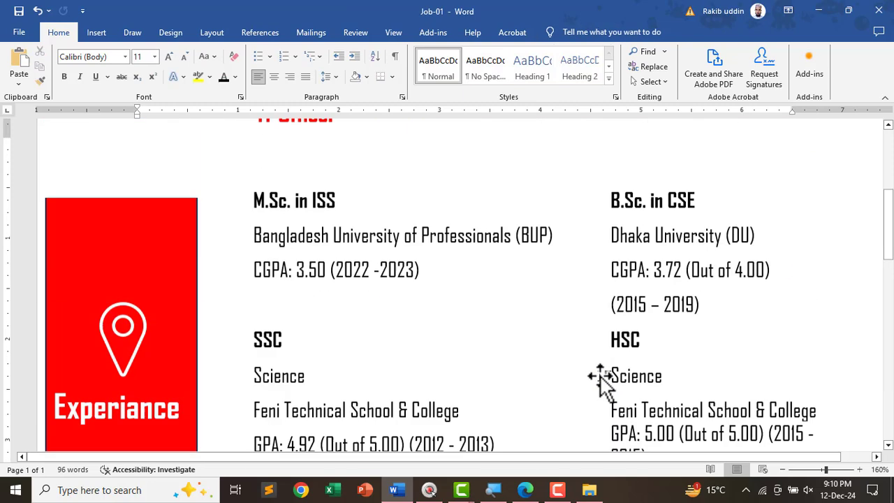
{"action": "scroll", "coordinate": [604, 380], "scroll_direction": "down", "scroll_amount": 13}
{"action": "scroll", "coordinate": [607, 384], "scroll_direction": "down", "scroll_amount": 2}
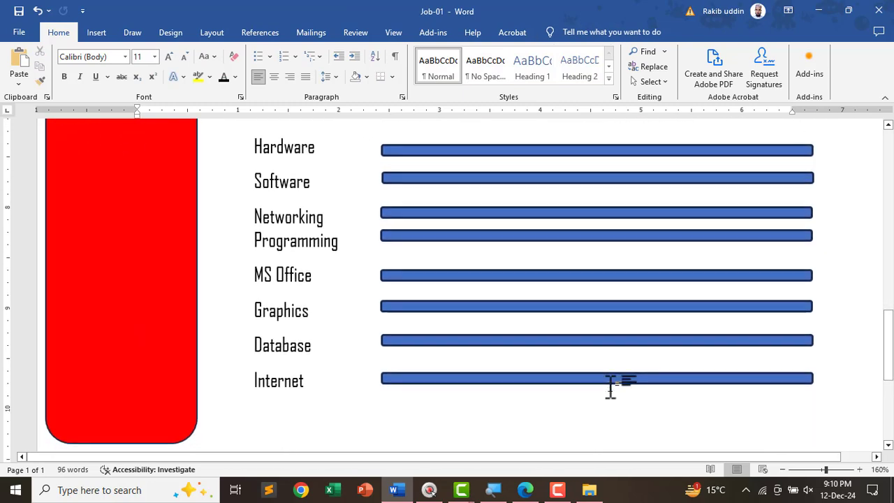
{"action": "scroll", "coordinate": [608, 391], "scroll_direction": "up", "scroll_amount": 4}
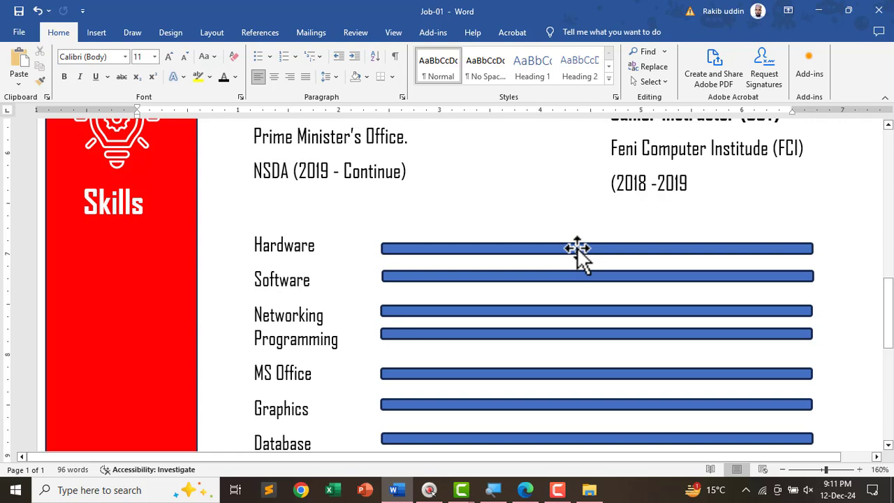
- Select the Hardware bar and compare its right end with the reference PDF
{"action": "left_click", "coordinate": [592, 250]}
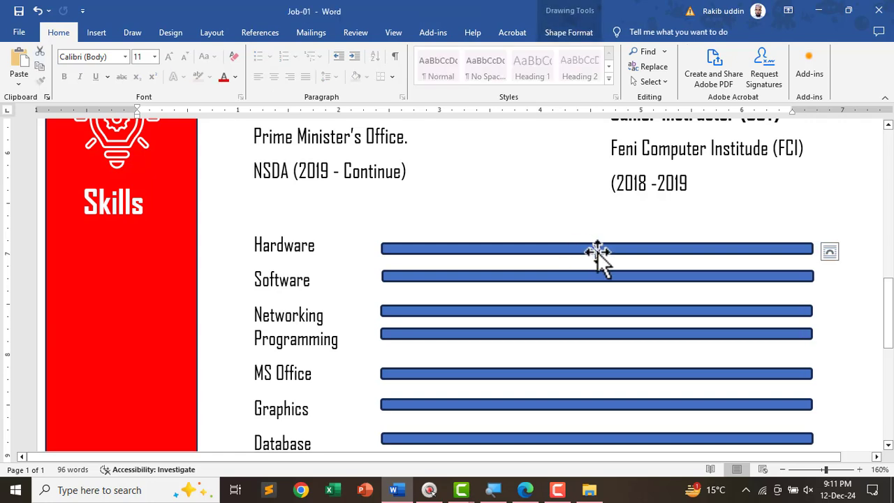
{"action": "scroll", "coordinate": [871, 231], "scroll_direction": "up", "scroll_amount": 1}
{"action": "scroll", "coordinate": [871, 231], "scroll_direction": "up", "scroll_amount": 4}
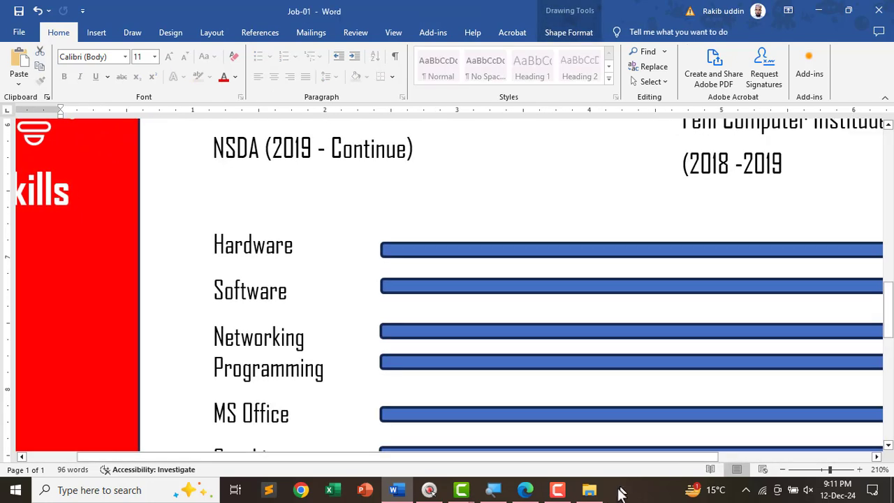
{"action": "left_click_drag", "start_coordinate": [614, 463], "coordinate": [714, 458]}
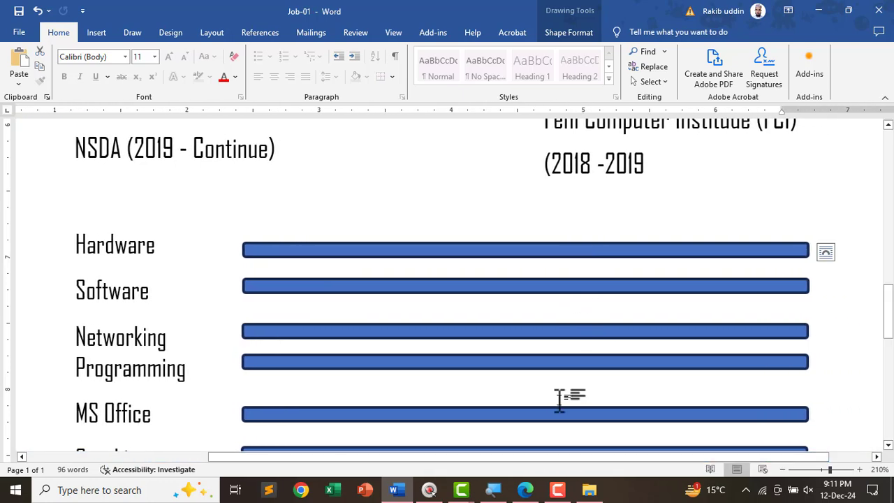
{"action": "key", "text": "alt+Tab"}
{"action": "mouse_move", "coordinate": [775, 197]}
{"action": "left_mouse_down"}
{"action": "mouse_move", "coordinate": [732, 205]}
{"action": "mouse_move", "coordinate": [762, 202]}
{"action": "left_mouse_up"}
{"action": "key", "text": "alt+Tab"}
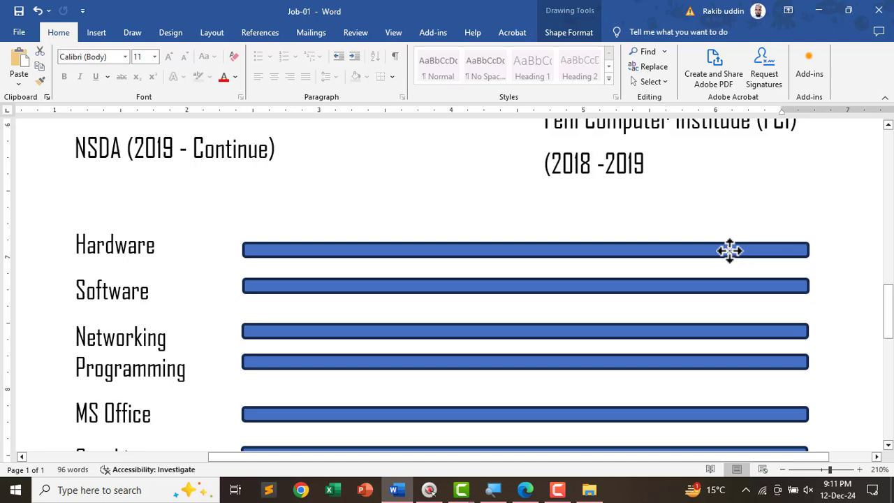
- Open the Hardware bar's shape settings and reselect it in the enlarged view
{"action": "left_click", "coordinate": [729, 250]}
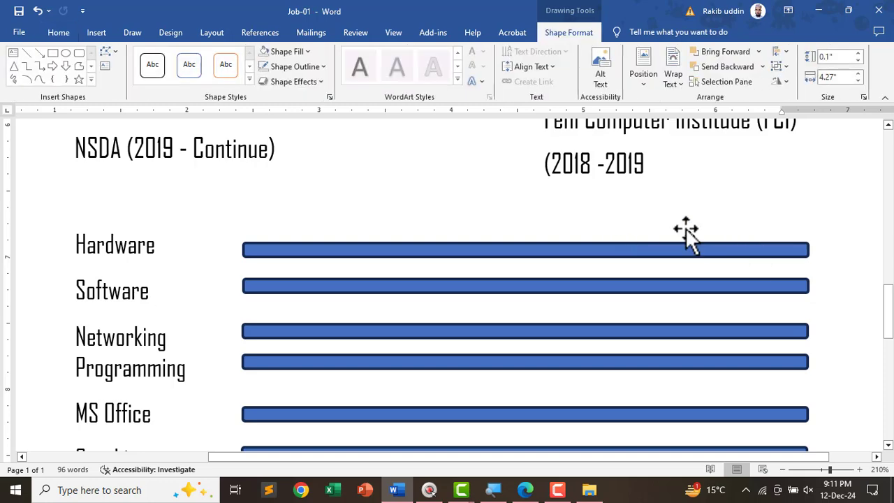
{"action": "left_click", "coordinate": [674, 209]}
{"action": "scroll", "coordinate": [668, 235], "scroll_direction": "down", "scroll_amount": 5}
{"action": "scroll", "coordinate": [665, 265], "scroll_direction": "down", "scroll_amount": 10}
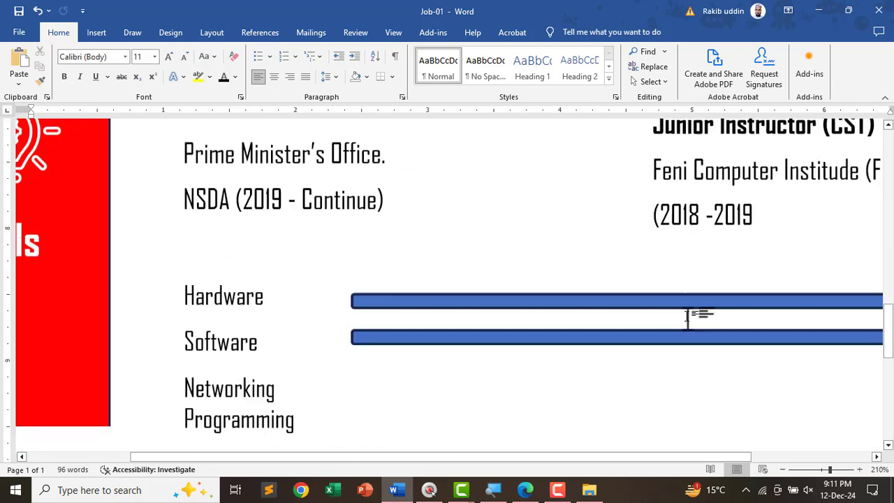
{"action": "scroll", "coordinate": [599, 323], "scroll_direction": "up", "scroll_amount": 6}
{"action": "left_click_drag", "start_coordinate": [626, 461], "coordinate": [746, 458]}
{"action": "left_click", "coordinate": [733, 282]}
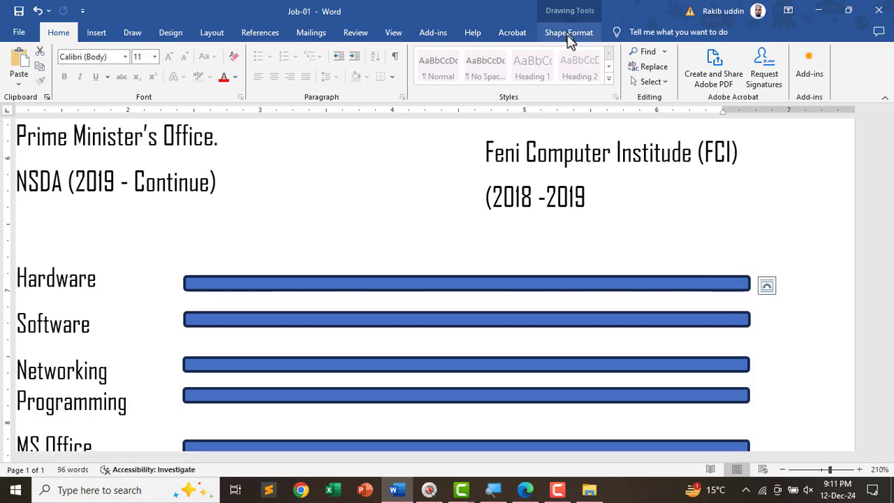
- Set the Hardware bar's width to 4.1 inches, checking the reference PDF
{"action": "left_click", "coordinate": [569, 33]}
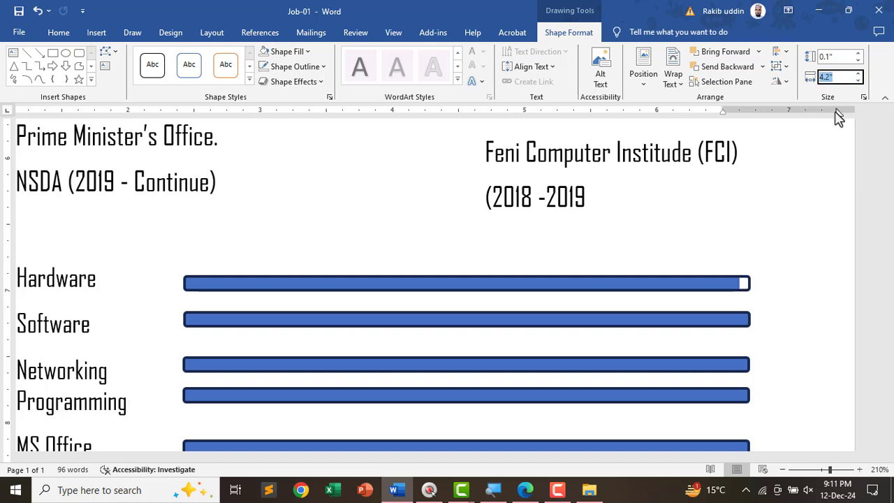
{"action": "key", "text": "Up"}
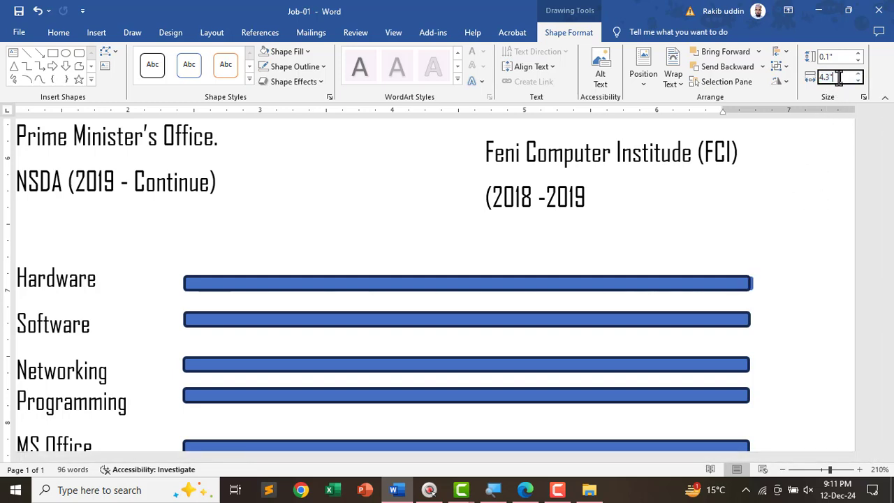
{"action": "left_click", "coordinate": [839, 79]}
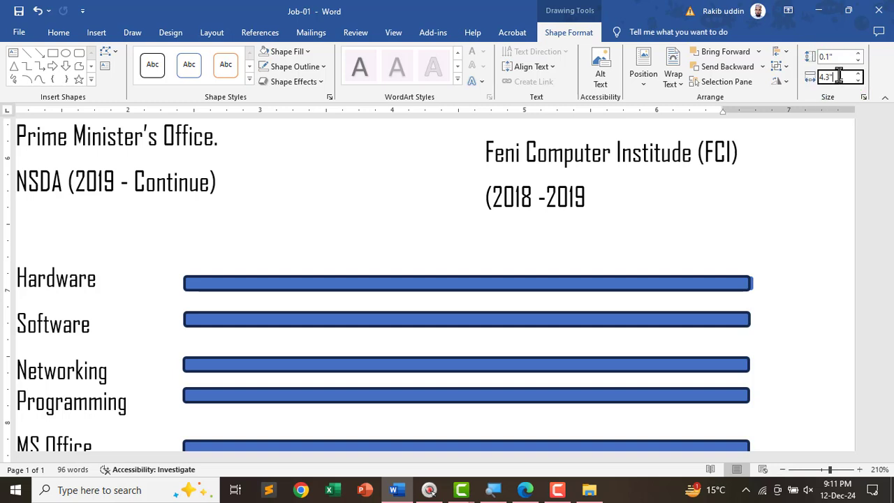
{"action": "key", "text": "Down"}
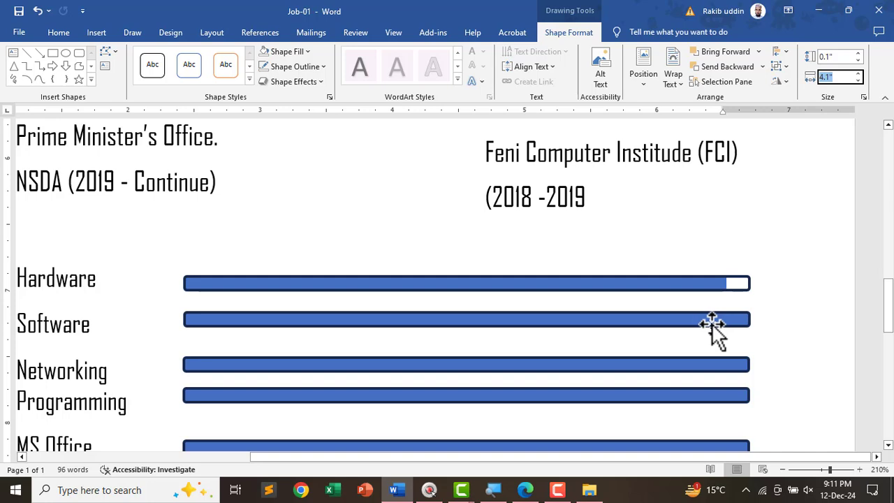
{"action": "key", "text": "alt+Tab"}
{"action": "mouse_move", "coordinate": [768, 241]}
{"action": "left_mouse_down"}
{"action": "mouse_move", "coordinate": [754, 239]}
{"action": "mouse_move", "coordinate": [768, 250]}
{"action": "left_mouse_up"}
{"action": "key", "text": "alt+Tab"}
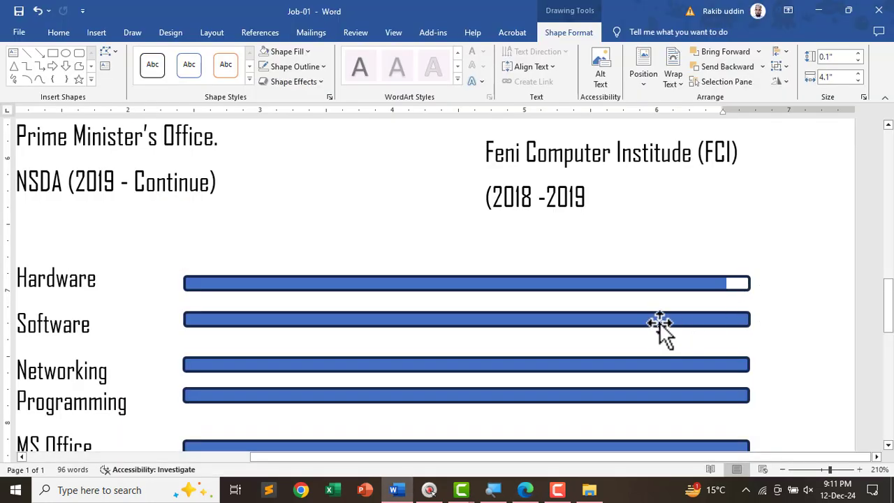
- Shorten the Software bar's width to 3.8 inches
{"action": "left_click", "coordinate": [664, 319]}
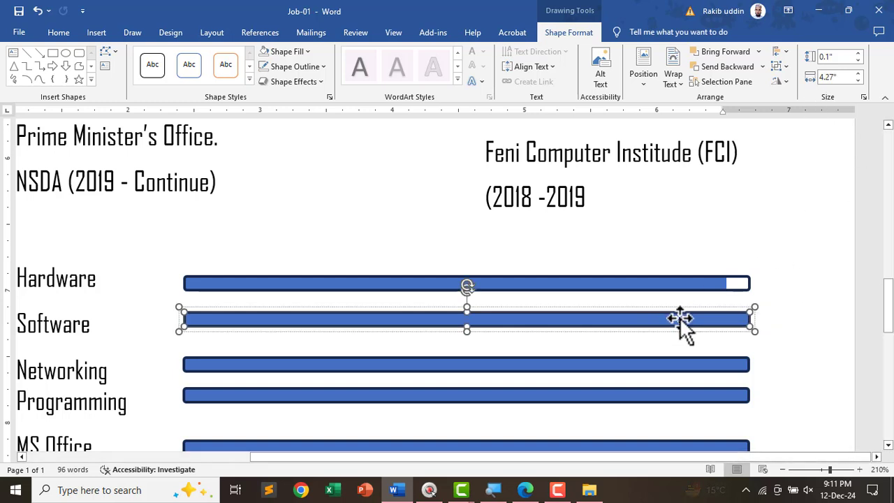
{"action": "left_click", "coordinate": [841, 77]}
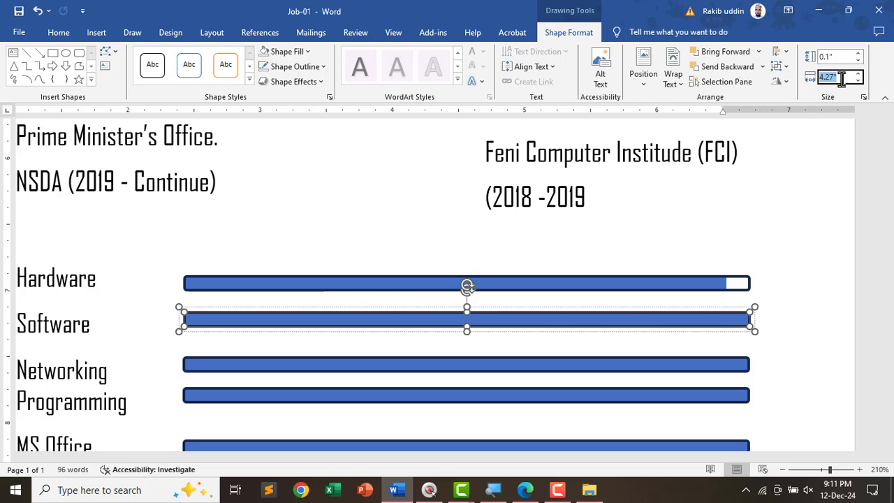
{"action": "key", "text": "Down"}
{"action": "key", "text": "Down"}
{"action": "key", "text": "Down"}
{"action": "key", "text": "Down"}
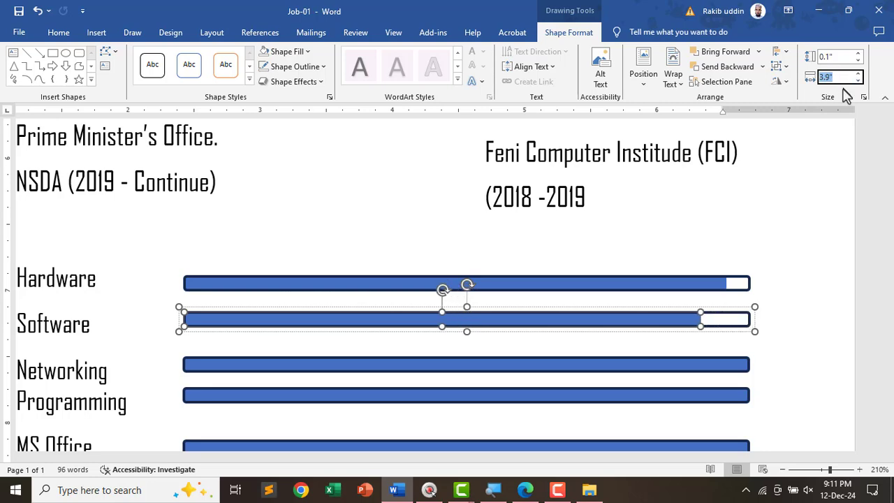
{"action": "key", "text": "Down"}
{"action": "scroll", "coordinate": [602, 349], "scroll_direction": "down", "scroll_amount": 1}
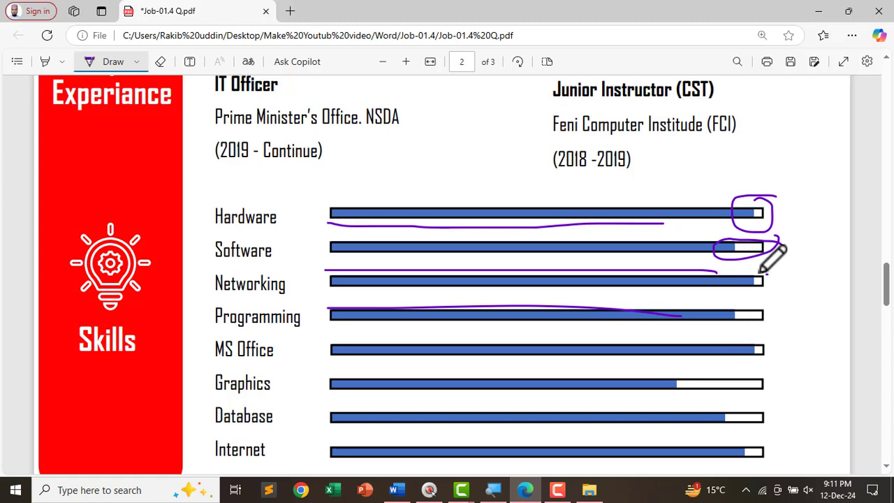
- Set the Networking bar's width to 4.1 inches
{"action": "left_click_drag", "start_coordinate": [767, 269], "coordinate": [761, 295]}
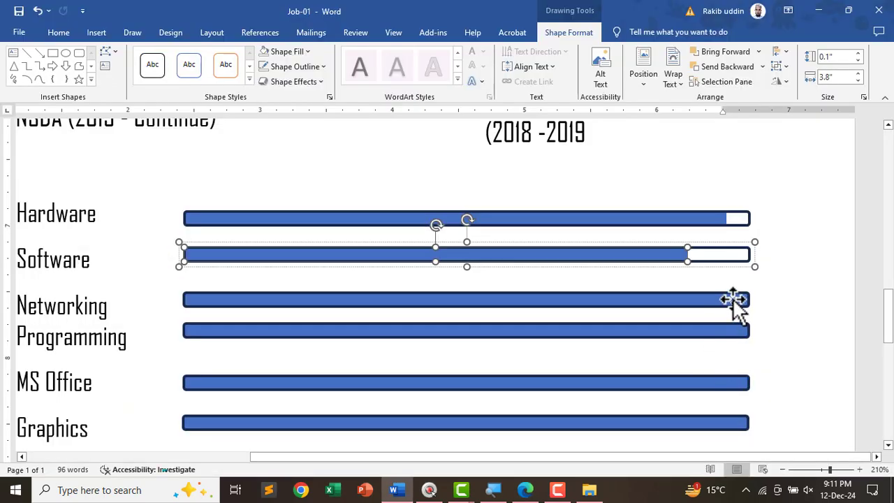
{"action": "left_click", "coordinate": [733, 300]}
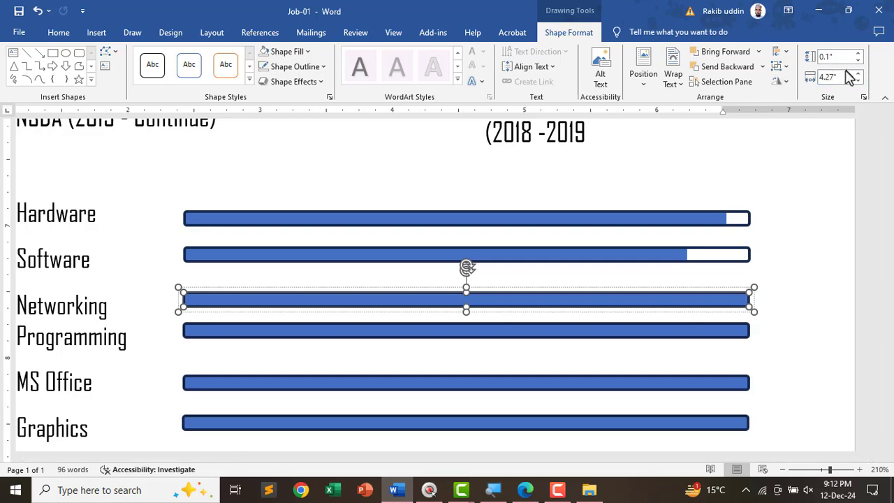
{"action": "type", "text": "4.1"}
{"action": "key", "text": "Return"}
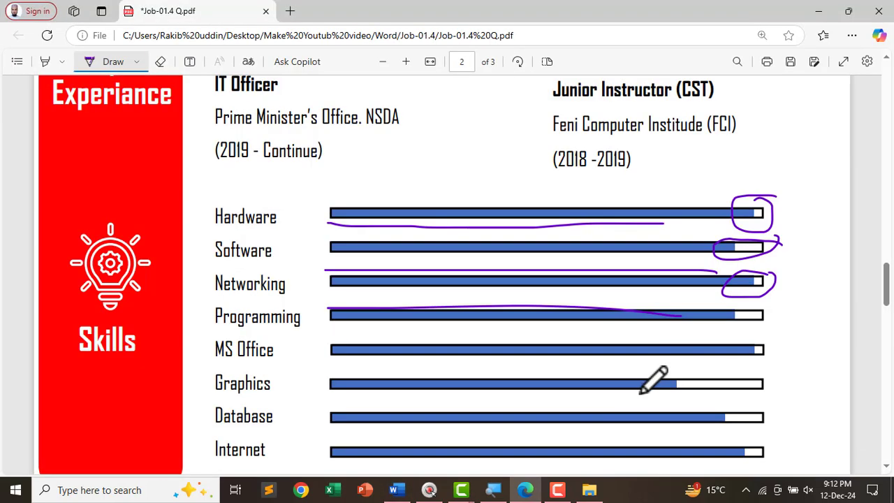
- Shorten the Programming bar's width to 3.9 inches
{"action": "scroll", "coordinate": [654, 379], "scroll_direction": "down", "scroll_amount": 3}
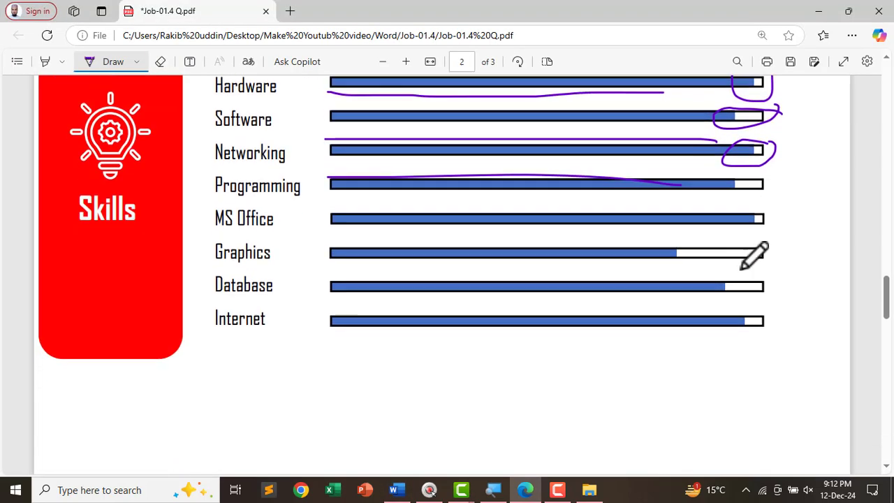
{"action": "left_click_drag", "start_coordinate": [772, 175], "coordinate": [709, 189]}
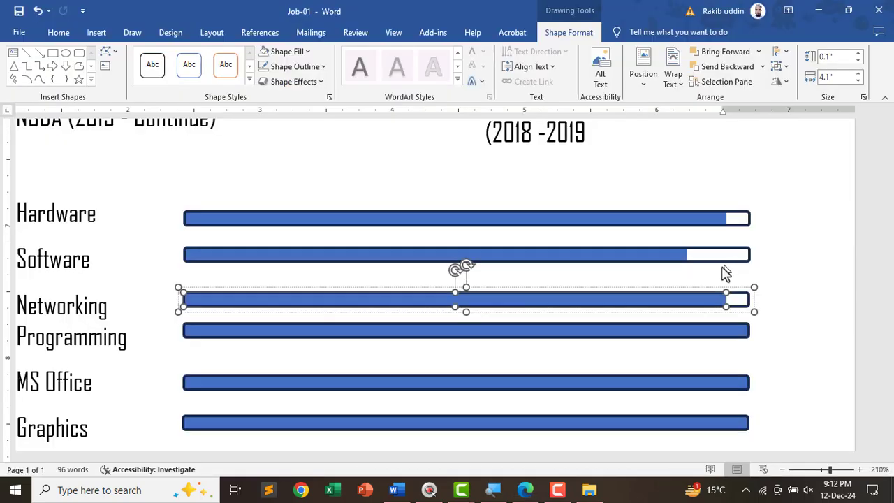
{"action": "left_click", "coordinate": [680, 333]}
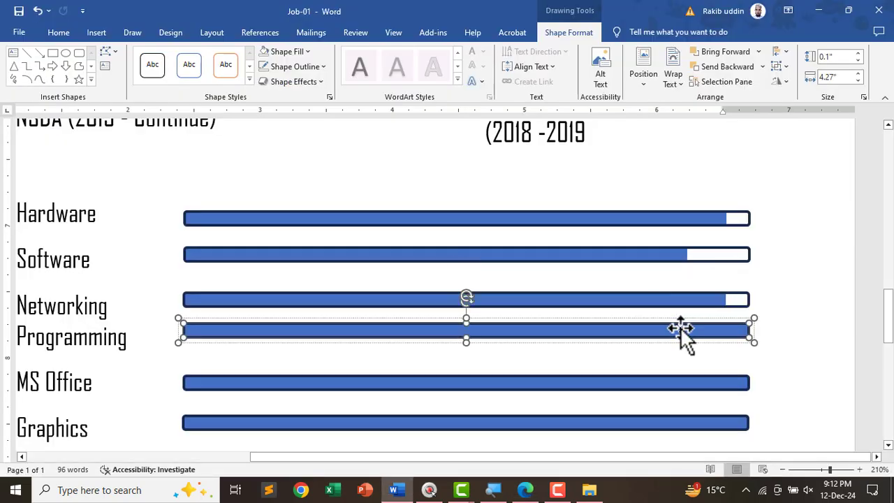
{"action": "left_click", "coordinate": [831, 77]}
{"action": "left_click", "coordinate": [857, 81]}
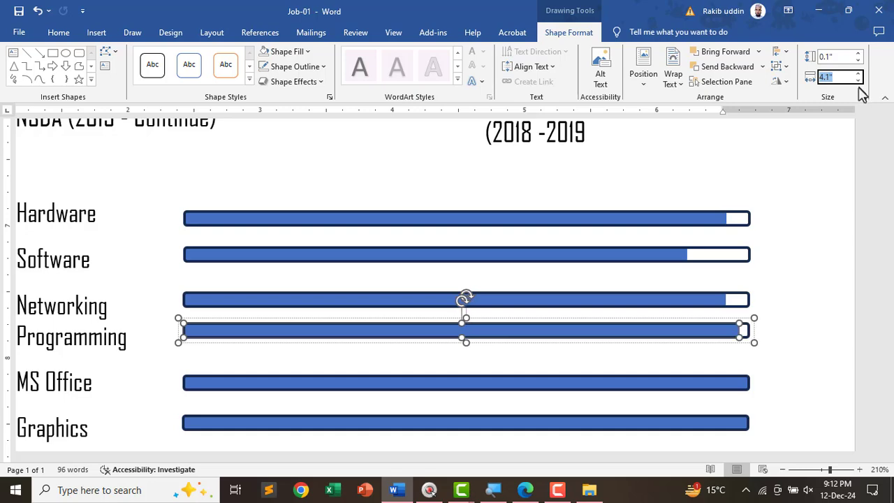
{"action": "left_click", "coordinate": [857, 81]}
{"action": "left_click", "coordinate": [857, 81]}
{"action": "left_click", "coordinate": [858, 81]}
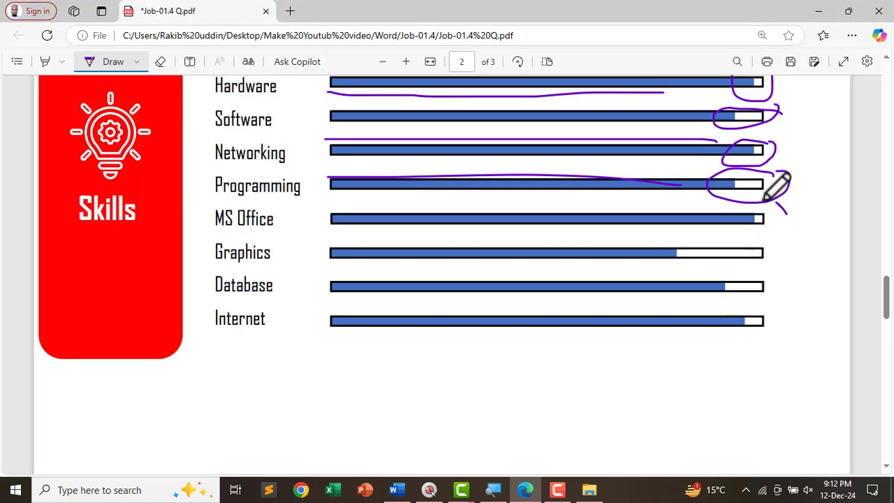
- Set the MS Office bar's width to 4.1 inches to match the reference
{"action": "left_click_drag", "start_coordinate": [762, 203], "coordinate": [790, 226]}
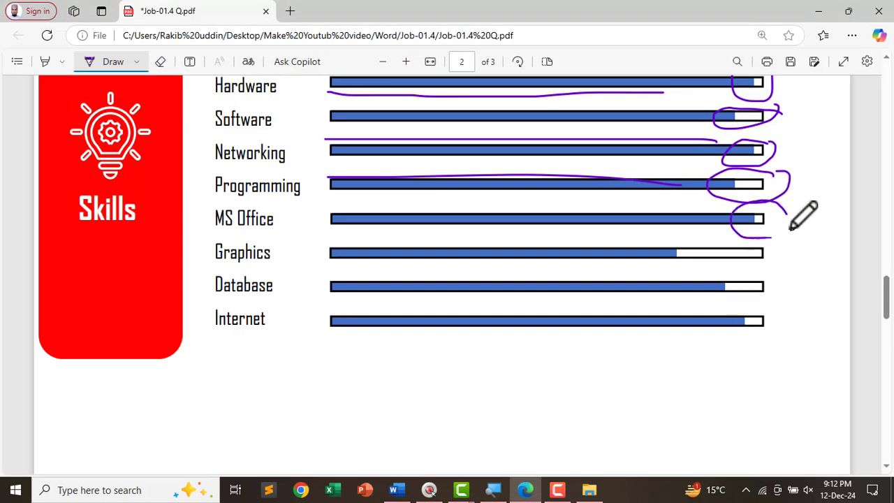
{"action": "key", "text": "alt+Tab"}
{"action": "left_click", "coordinate": [733, 384]}
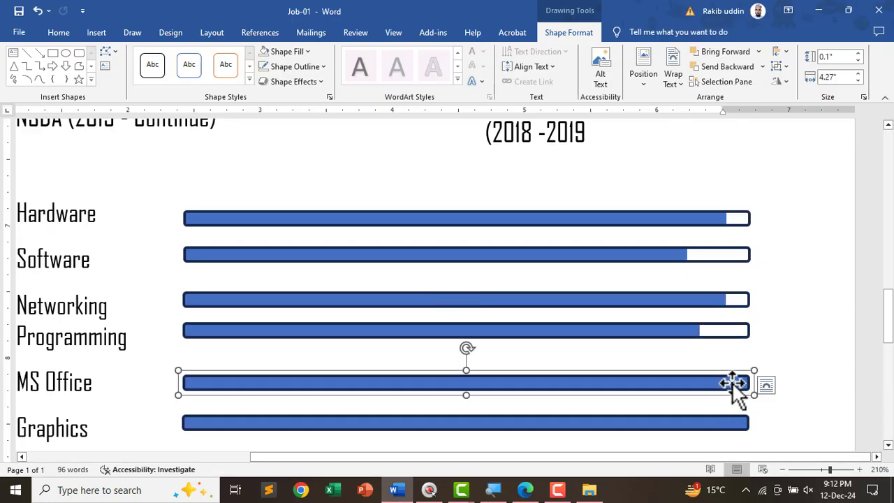
{"action": "left_click", "coordinate": [732, 383]}
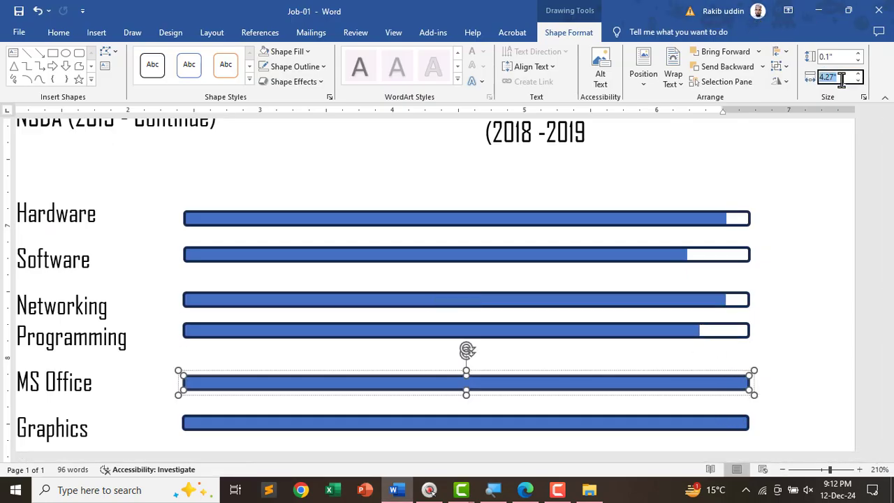
{"action": "type", "text": "4.1"}
{"action": "key", "text": "Return"}
{"action": "scroll", "coordinate": [726, 352], "scroll_direction": "down", "scroll_amount": 3}
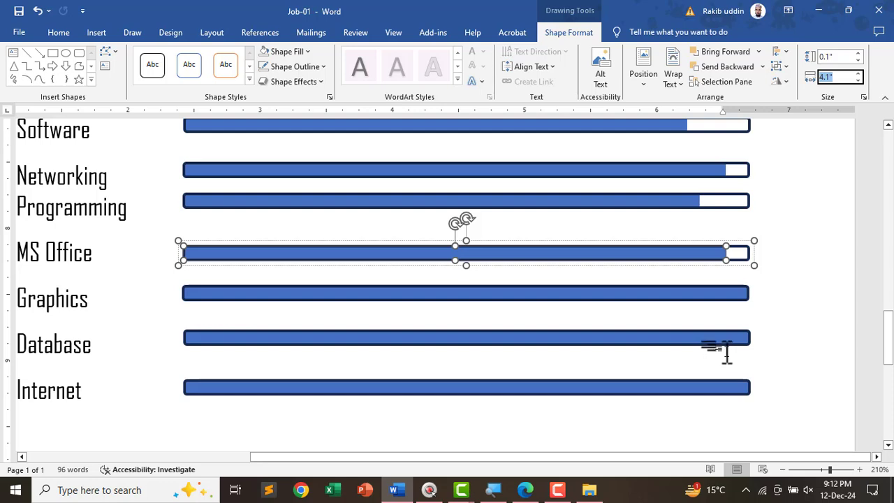
- Set the Graphics bar's width to 3.5 inches after checking the reference
{"action": "key", "text": "alt+Tab"}
{"action": "mouse_move", "coordinate": [754, 233]}
{"action": "left_mouse_down"}
{"action": "mouse_move", "coordinate": [663, 269]}
{"action": "mouse_move", "coordinate": [764, 206]}
{"action": "left_mouse_up"}
{"action": "key", "text": "alt+Tab"}
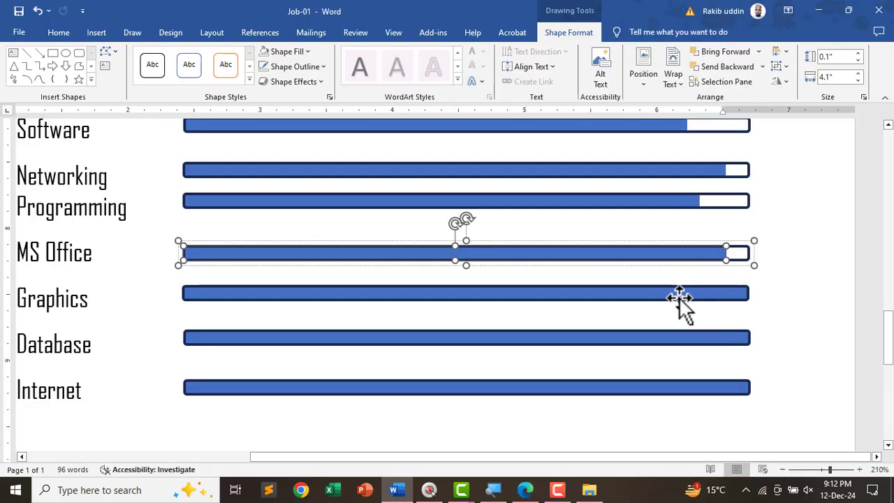
{"action": "left_click", "coordinate": [709, 298]}
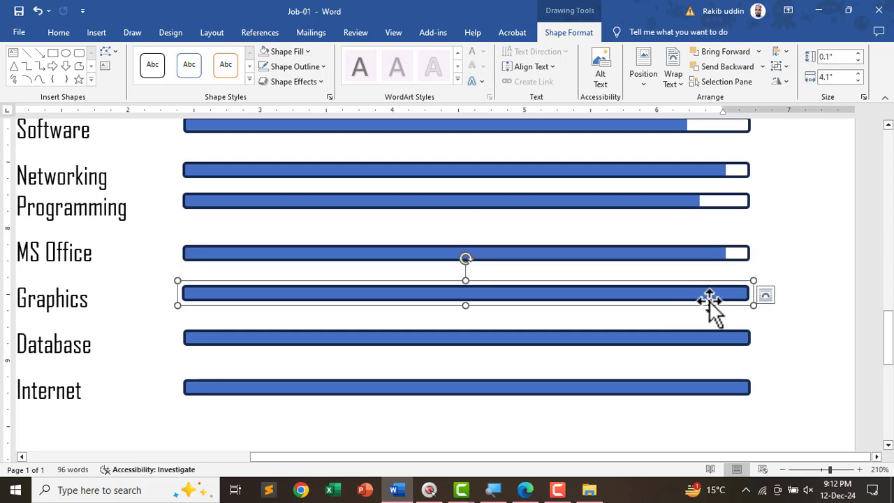
{"action": "left_click_drag", "start_coordinate": [710, 298], "coordinate": [680, 293]}
{"action": "left_click_drag", "start_coordinate": [701, 290], "coordinate": [681, 289]}
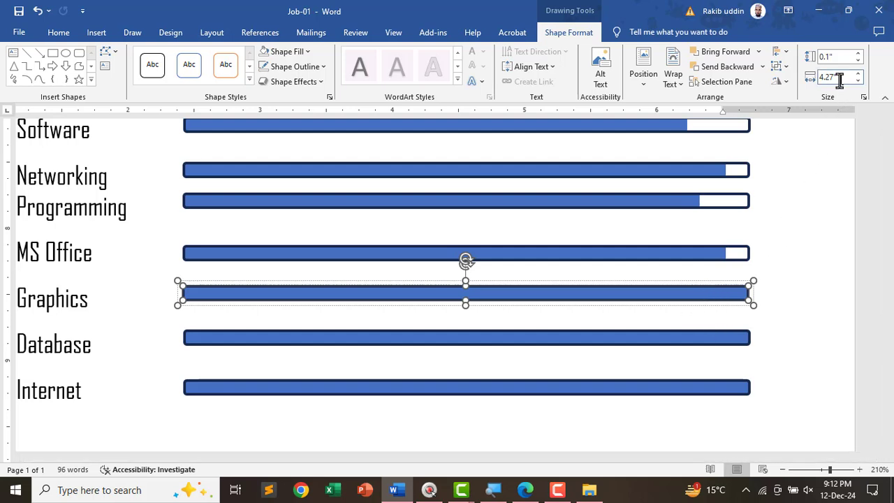
{"action": "type", "text": "3.5"}
{"action": "key", "text": "Return"}
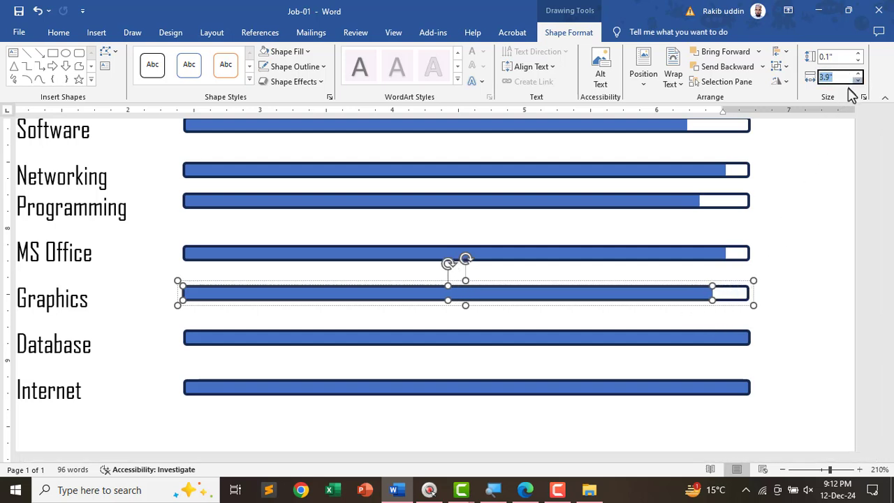
{"action": "left_click", "coordinate": [857, 81]}
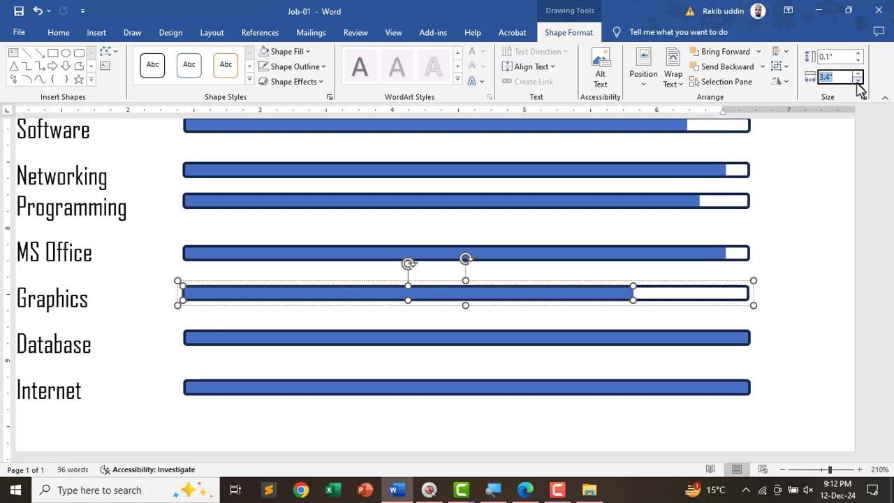
{"action": "left_click", "coordinate": [857, 80]}
{"action": "key", "text": "Up"}
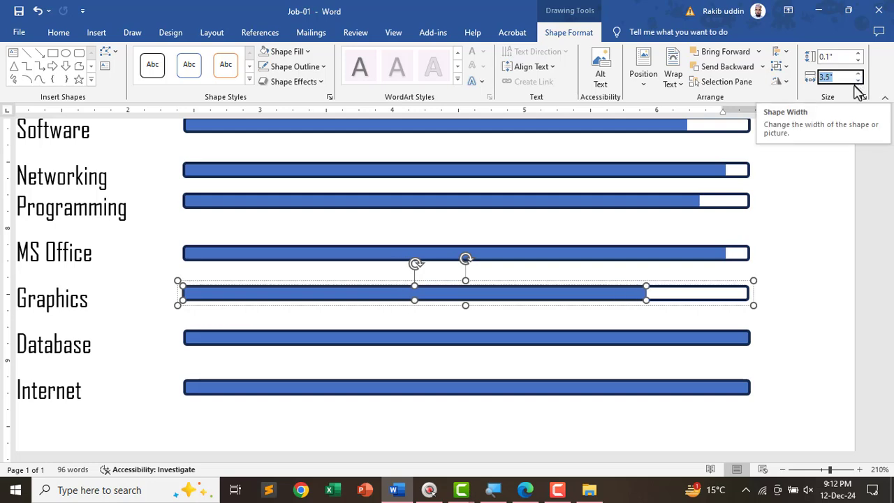
- Shorten the Database bar and set the Internet bar's width to 4.2 inches
{"action": "key", "text": "alt+Tab"}
{"action": "scroll", "coordinate": [642, 324], "scroll_direction": "down", "scroll_amount": 1}
{"action": "mouse_move", "coordinate": [771, 212]}
{"action": "left_mouse_down"}
{"action": "mouse_move", "coordinate": [690, 234]}
{"action": "mouse_move", "coordinate": [768, 213]}
{"action": "left_mouse_up"}
{"action": "mouse_move", "coordinate": [761, 245]}
{"action": "left_mouse_down"}
{"action": "mouse_move", "coordinate": [748, 268]}
{"action": "mouse_move", "coordinate": [729, 269]}
{"action": "left_mouse_up"}
{"action": "key", "text": "alt+Tab"}
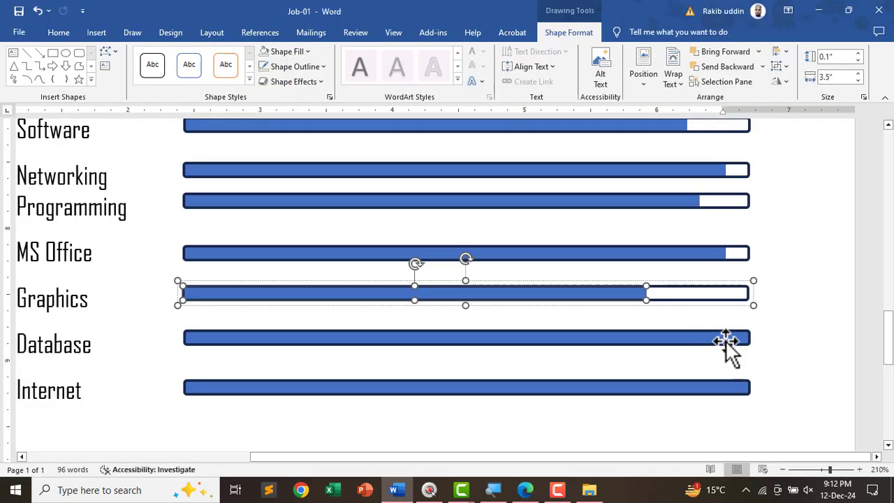
{"action": "left_click", "coordinate": [726, 342]}
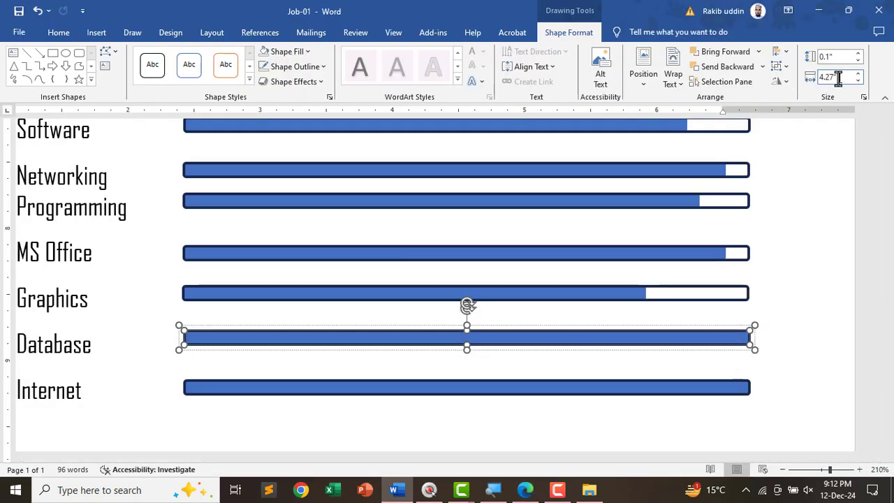
{"action": "key", "text": "Return"}
{"action": "left_click", "coordinate": [714, 388]}
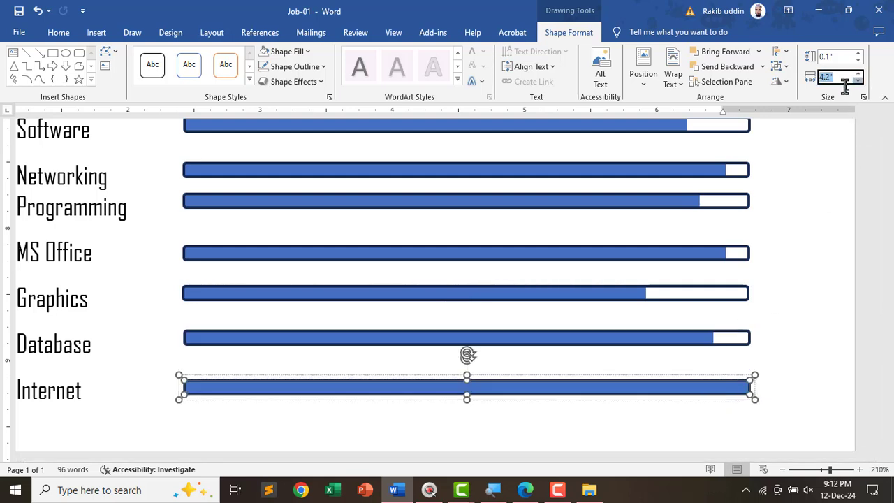
{"action": "key", "text": "Down"}
{"action": "key", "text": "Down"}
{"action": "key", "text": "Down"}
{"action": "key", "text": "Down"}
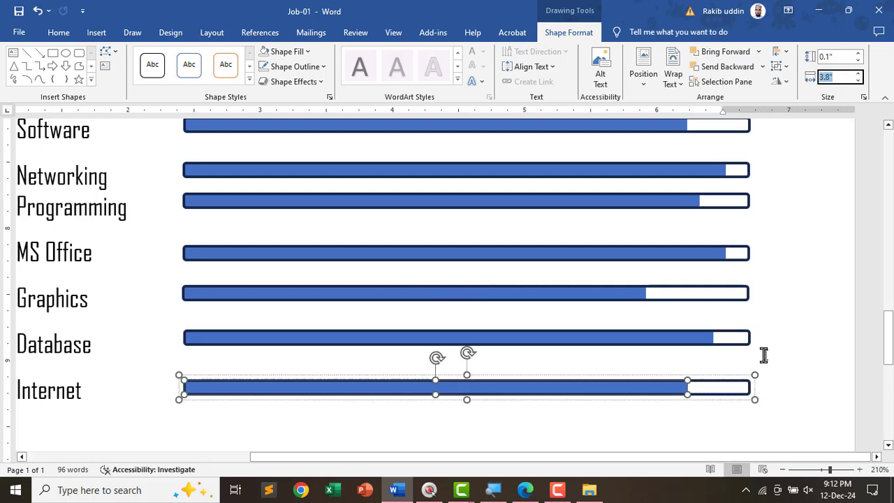
{"action": "key", "text": "Up"}
{"action": "key", "text": "Up"}
{"action": "key", "text": "Up"}
{"action": "key", "text": "Up"}
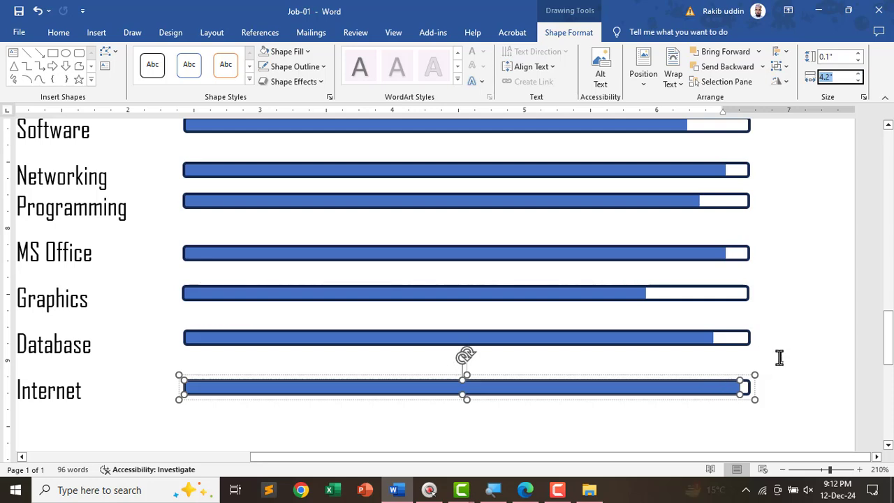
- Deselect the bars and switch to Job-01.4 Q.pdf in Edge
{"action": "left_click", "coordinate": [779, 357]}
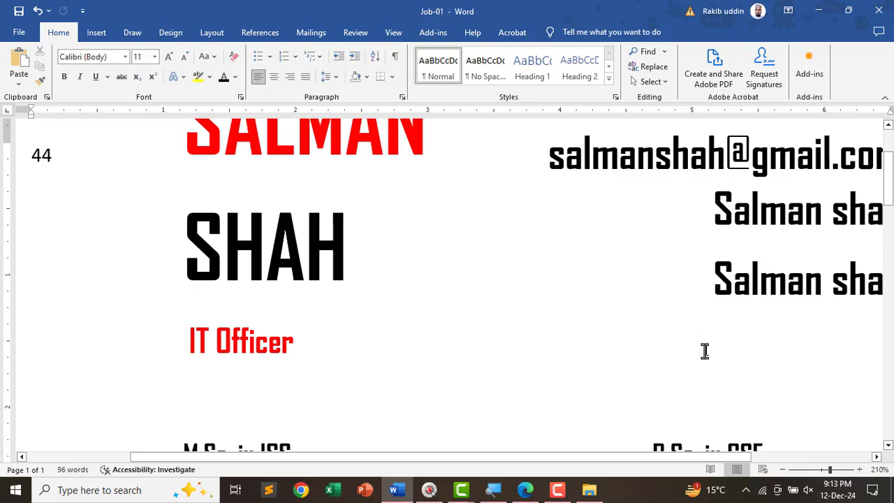
{"action": "scroll", "coordinate": [698, 374], "scroll_direction": "down", "scroll_amount": 14, "text": "ctrl"}
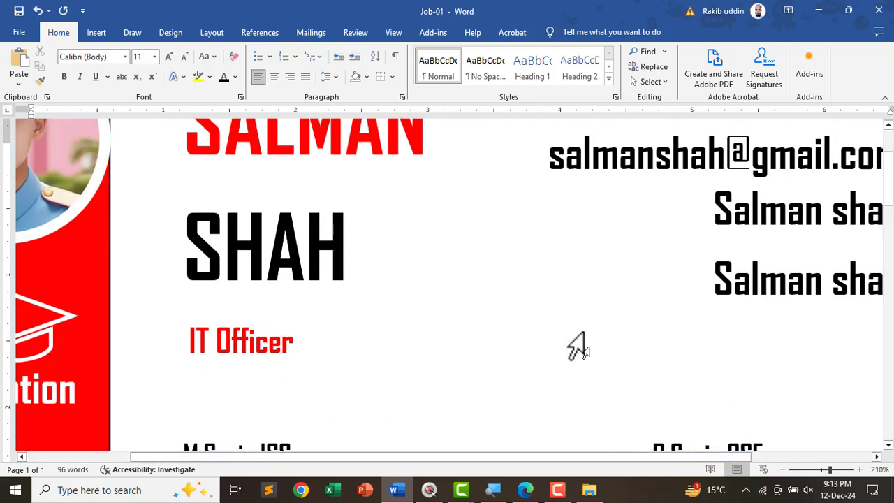
{"action": "scroll", "coordinate": [574, 323], "scroll_direction": "down", "scroll_amount": 10}
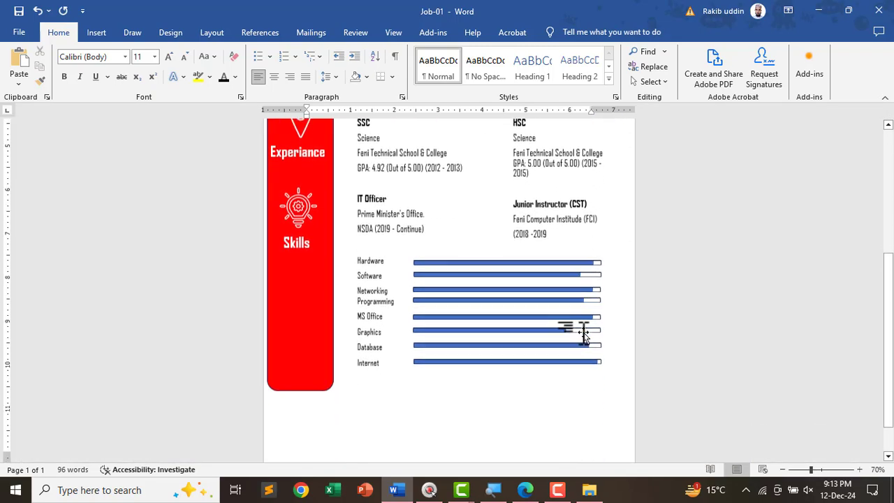
{"action": "key", "text": "alt+Tab"}
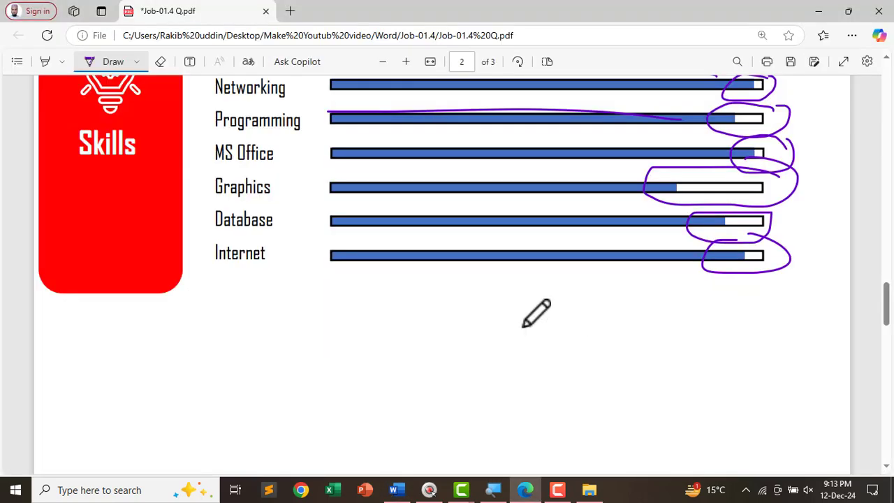
- Scroll over the sample CV's skill bars in the PDF, then switch back to Word
{"action": "scroll", "coordinate": [491, 352], "scroll_direction": "up", "scroll_amount": 3, "text": "ctrl"}
{"action": "scroll", "coordinate": [554, 361], "scroll_direction": "down", "scroll_amount": 8, "text": "ctrl"}
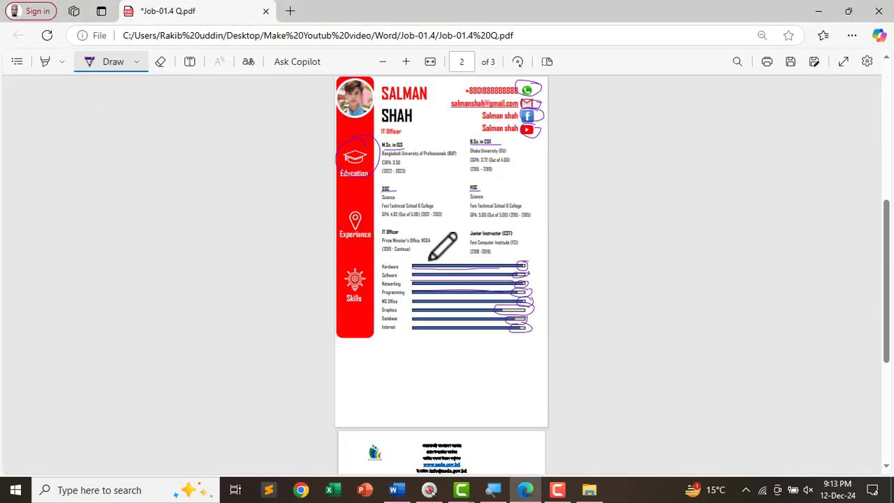
{"action": "scroll", "coordinate": [439, 244], "scroll_direction": "up", "scroll_amount": 3}
{"action": "scroll", "coordinate": [435, 279], "scroll_direction": "down", "scroll_amount": 4}
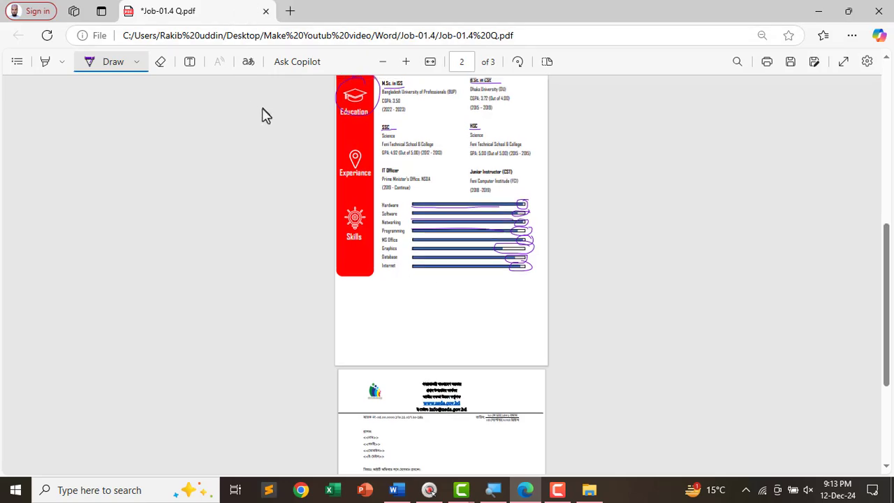
{"action": "scroll", "coordinate": [363, 182], "scroll_direction": "up", "scroll_amount": 2}
{"action": "scroll", "coordinate": [395, 241], "scroll_direction": "down", "scroll_amount": 3}
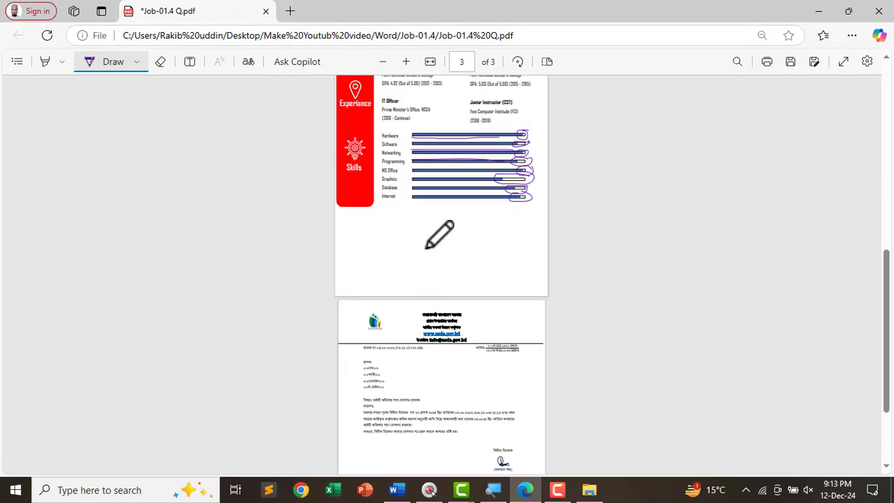
{"action": "key", "text": "alt+Tab"}
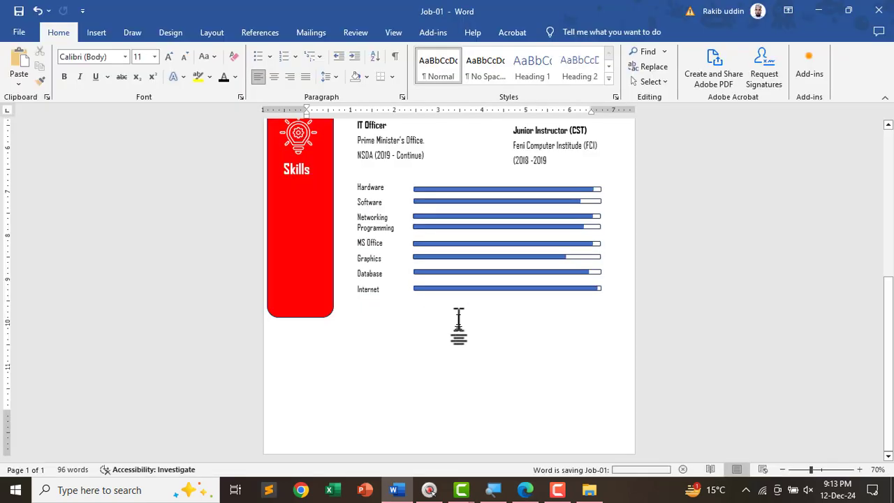
- Scroll through the whole CV page in Word, then return to the Edge question PDF
{"action": "scroll", "coordinate": [484, 294], "scroll_direction": "up", "scroll_amount": 2}
{"action": "scroll", "coordinate": [524, 325], "scroll_direction": "up", "scroll_amount": 3}
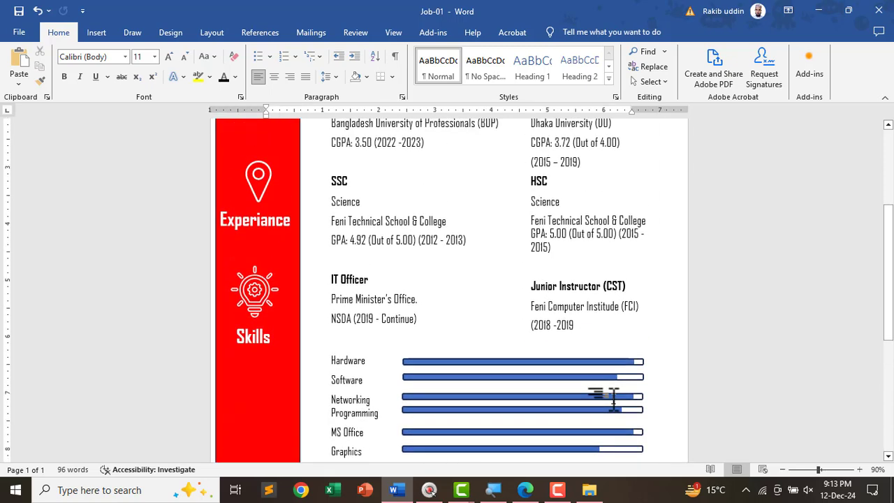
{"action": "scroll", "coordinate": [612, 398], "scroll_direction": "up", "scroll_amount": 3}
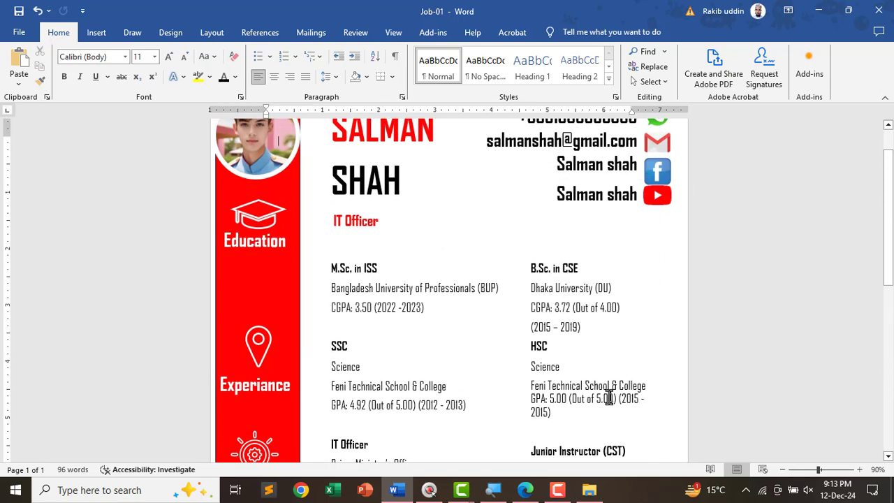
{"action": "scroll", "coordinate": [618, 397], "scroll_direction": "up", "scroll_amount": 1}
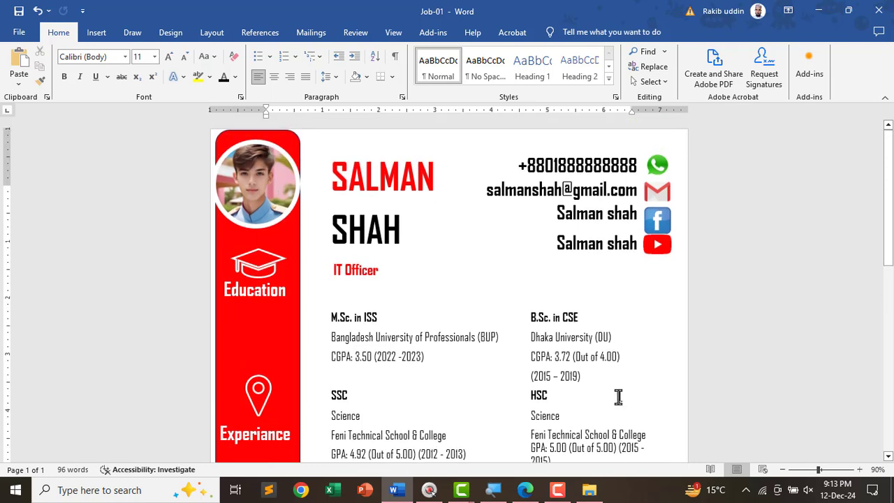
{"action": "scroll", "coordinate": [618, 396], "scroll_direction": "down", "scroll_amount": 3}
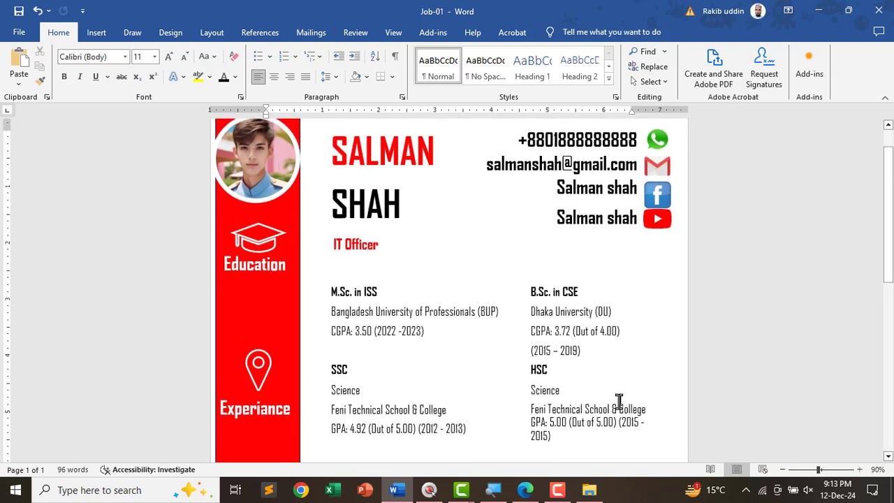
{"action": "scroll", "coordinate": [622, 420], "scroll_direction": "up", "scroll_amount": 3}
{"action": "scroll", "coordinate": [569, 370], "scroll_direction": "down", "scroll_amount": 4}
{"action": "scroll", "coordinate": [544, 375], "scroll_direction": "down", "scroll_amount": 5}
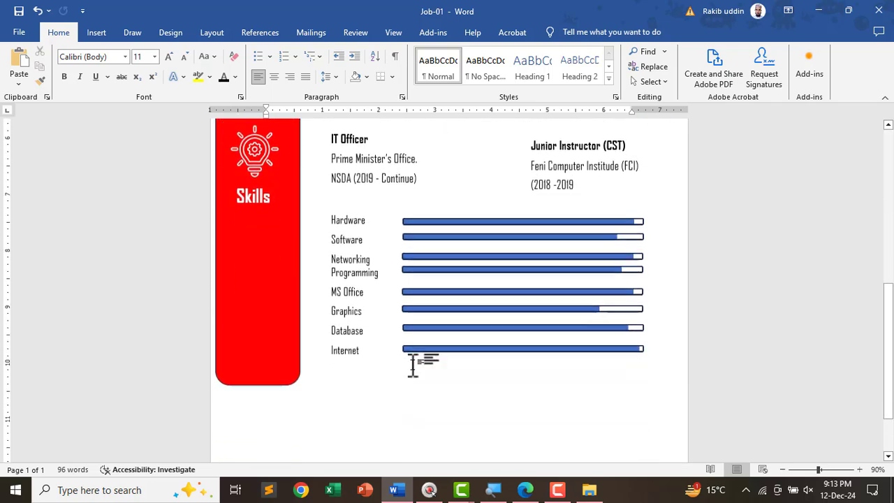
{"action": "key", "text": "alt+Tab"}
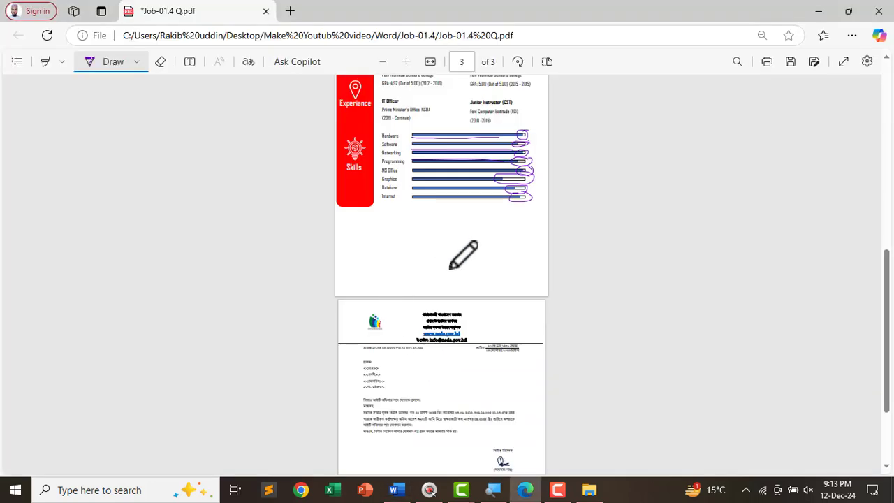
- Erase the stray purple loop drawn over the sample letter on page 3
{"action": "scroll", "coordinate": [418, 300], "scroll_direction": "up", "scroll_amount": 1}
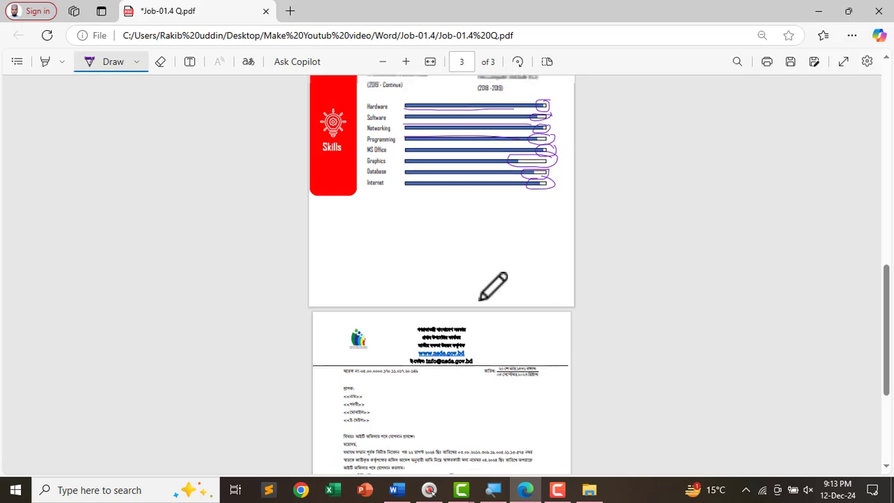
{"action": "scroll", "coordinate": [482, 297], "scroll_direction": "down", "scroll_amount": 2}
{"action": "scroll", "coordinate": [398, 285], "scroll_direction": "up", "scroll_amount": 3}
{"action": "mouse_move", "coordinate": [462, 180]}
{"action": "left_mouse_down"}
{"action": "mouse_move", "coordinate": [307, 189]}
{"action": "mouse_move", "coordinate": [211, 224]}
{"action": "left_mouse_up"}
{"action": "left_click", "coordinate": [160, 65]}
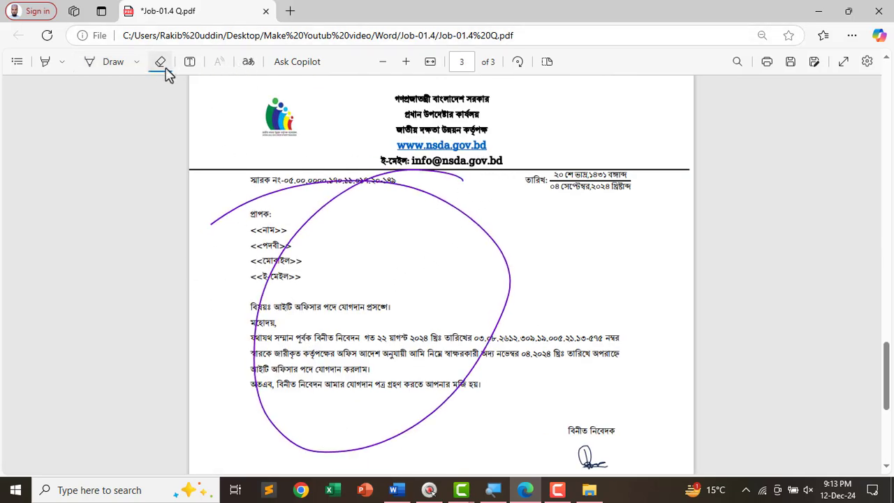
{"action": "left_click", "coordinate": [323, 216]}
- Underline the Bangla Part heading and the Page size A4 and Portrait orientation requirements
{"action": "scroll", "coordinate": [395, 236], "scroll_direction": "up", "scroll_amount": 15}
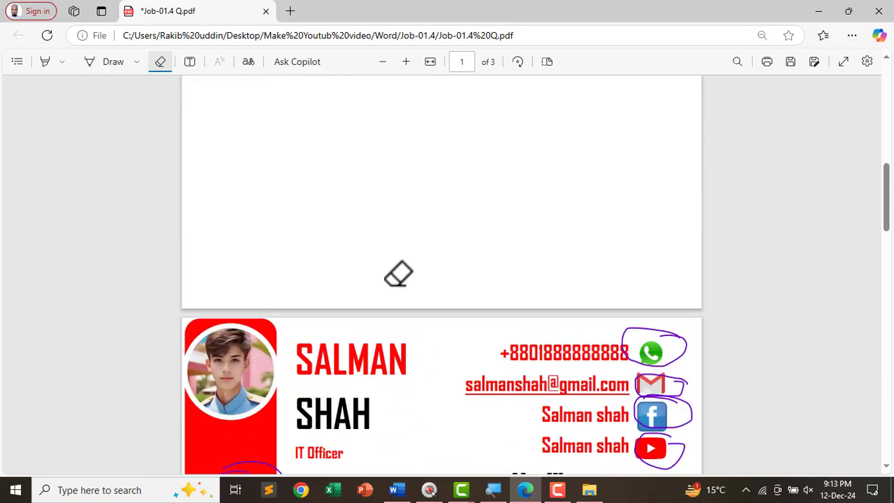
{"action": "scroll", "coordinate": [403, 275], "scroll_direction": "up", "scroll_amount": 10}
{"action": "scroll", "coordinate": [524, 349], "scroll_direction": "down", "scroll_amount": 8}
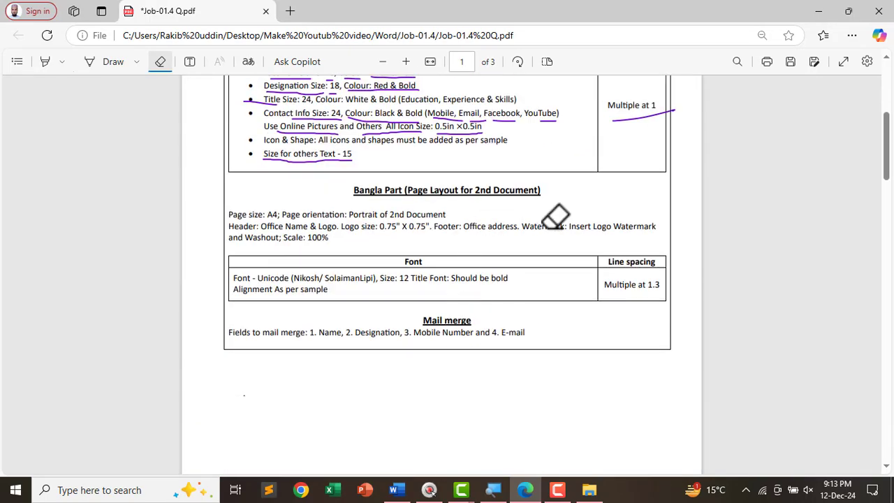
{"action": "scroll", "coordinate": [564, 225], "scroll_direction": "up", "scroll_amount": 3}
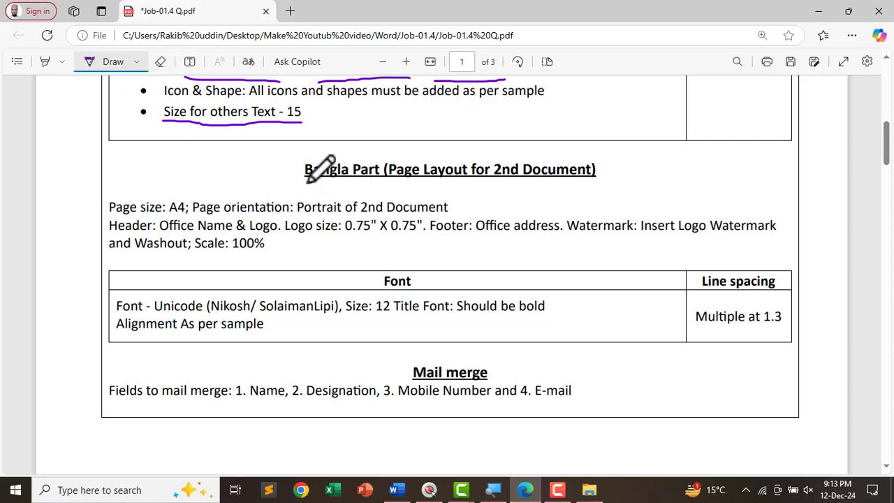
{"action": "left_click_drag", "start_coordinate": [306, 180], "coordinate": [363, 181]}
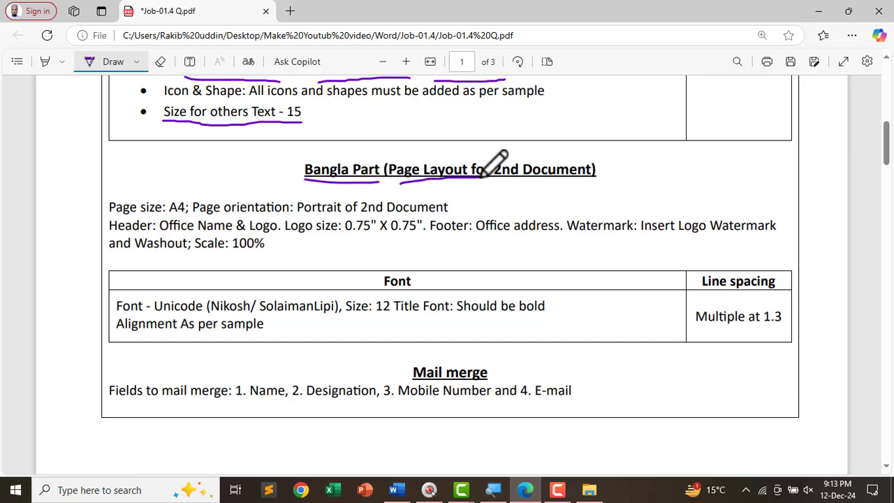
{"action": "left_click_drag", "start_coordinate": [552, 180], "coordinate": [613, 179]}
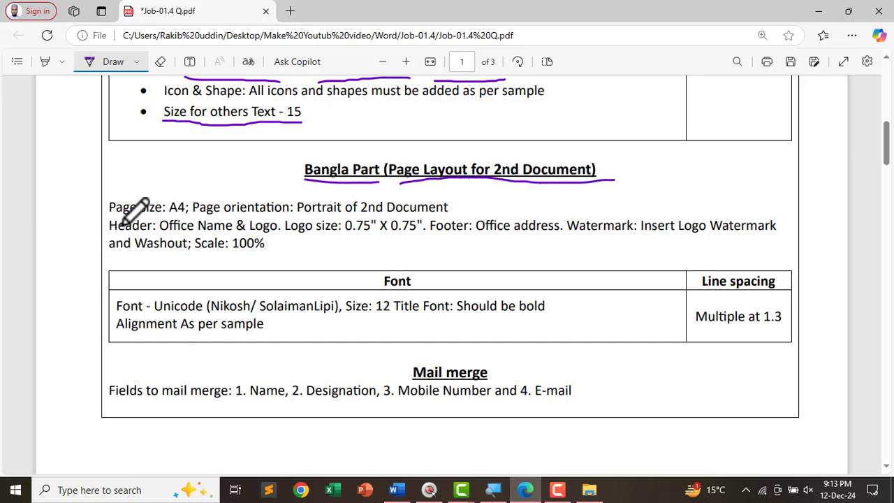
{"action": "scroll", "coordinate": [100, 215], "scroll_direction": "up", "scroll_amount": 2}
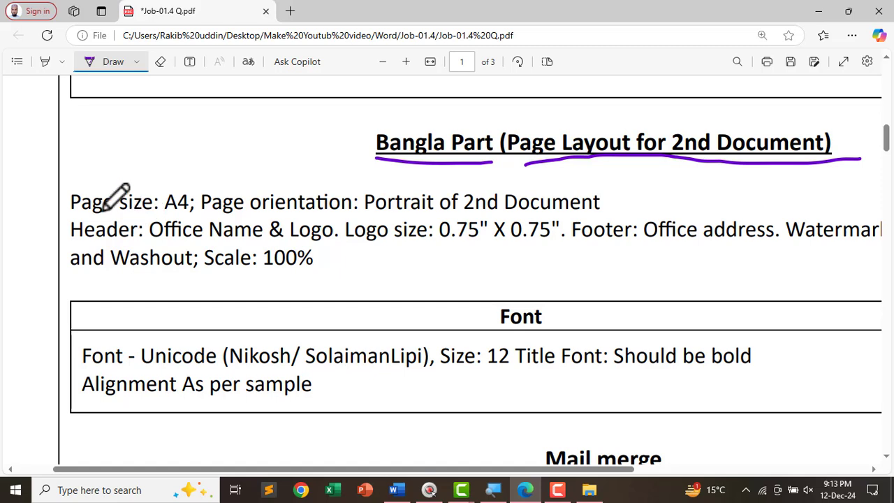
{"action": "left_click_drag", "start_coordinate": [97, 210], "coordinate": [143, 210]}
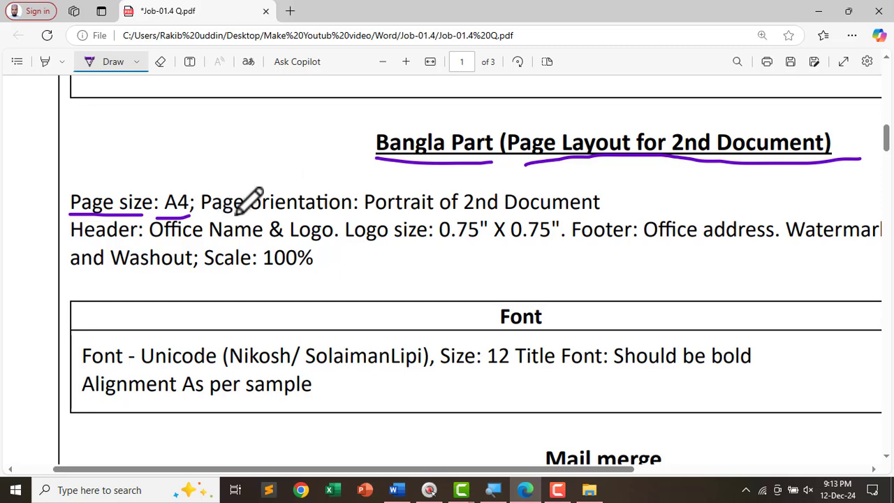
{"action": "mouse_move", "coordinate": [267, 217]}
{"action": "left_mouse_down"}
{"action": "mouse_move", "coordinate": [439, 207]}
{"action": "mouse_move", "coordinate": [564, 213]}
{"action": "left_mouse_up"}
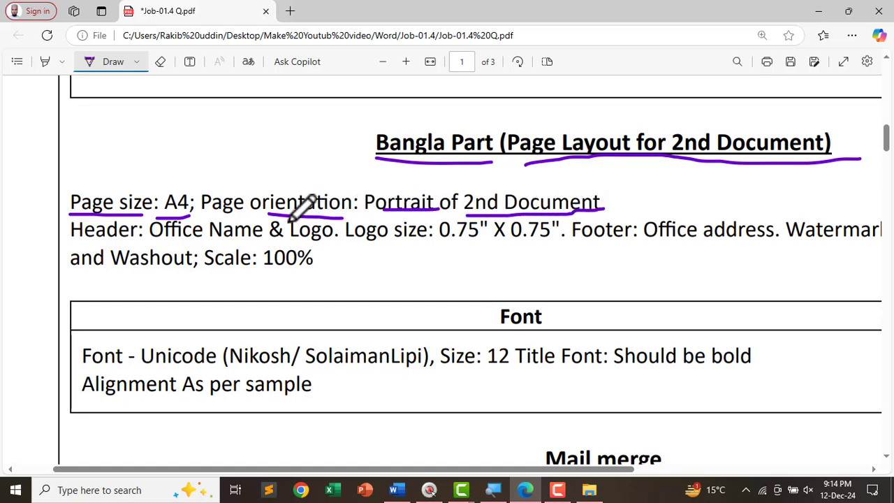
{"action": "key", "text": "alt+Tab"}
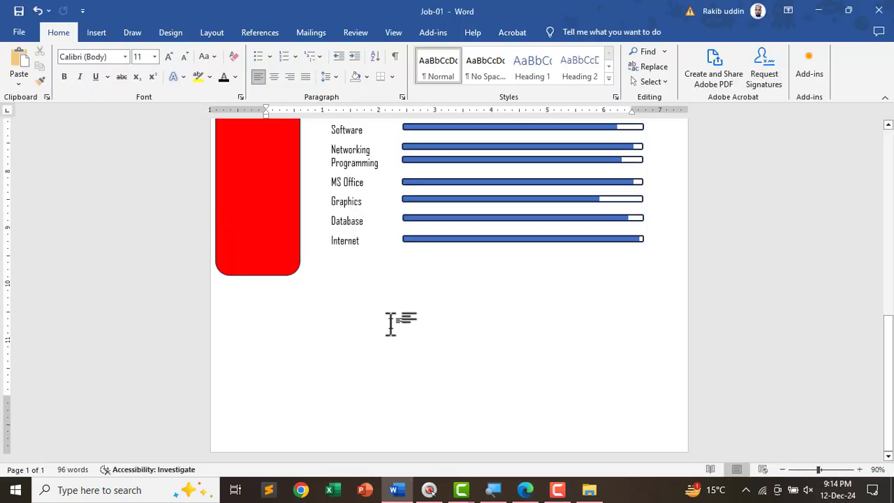
- Insert a Next Page section break at the end of the CV document
{"action": "scroll", "coordinate": [391, 323], "scroll_direction": "up", "scroll_amount": 10}
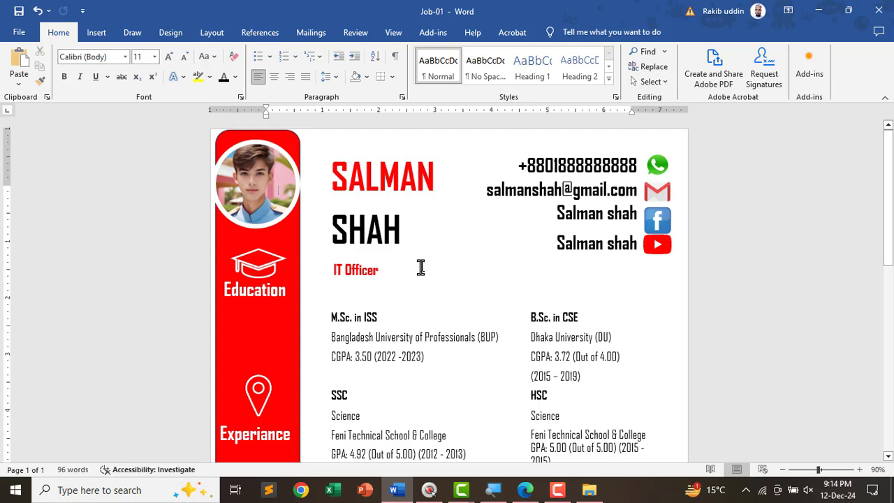
{"action": "key", "text": "ctrl"}
{"action": "key", "text": "ctrl+End"}
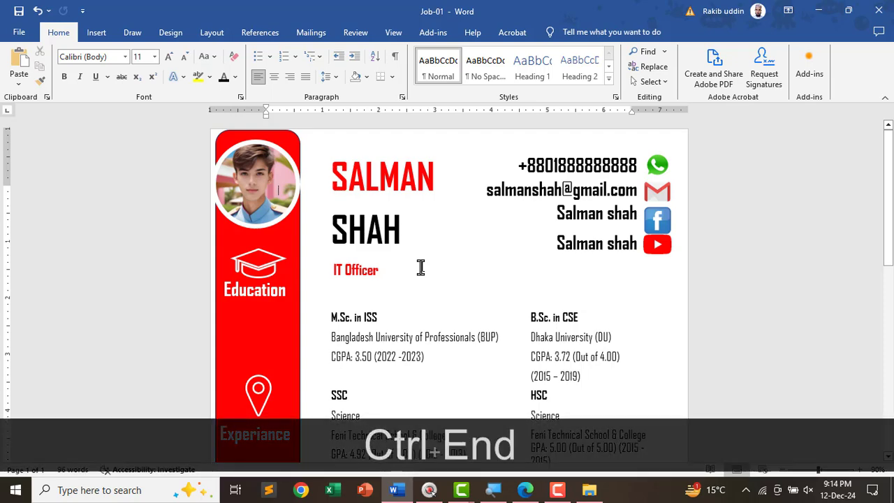
{"action": "key", "text": "ctrl+End"}
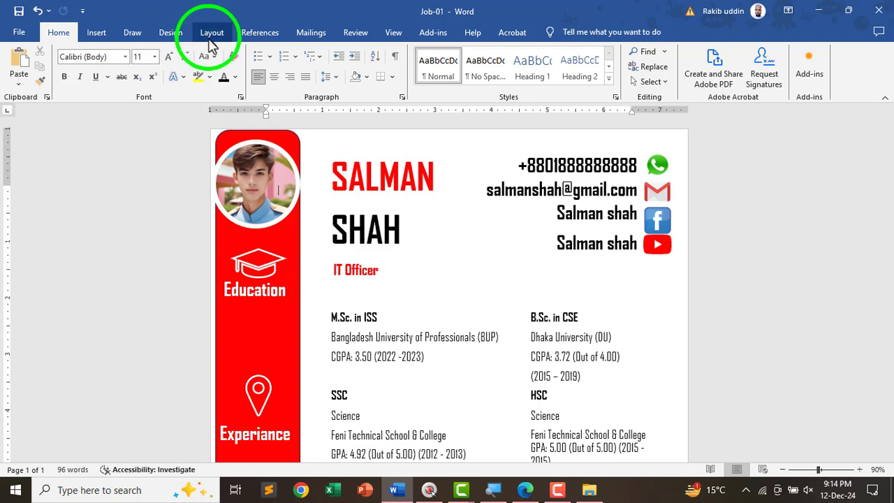
{"action": "left_click", "coordinate": [211, 34]}
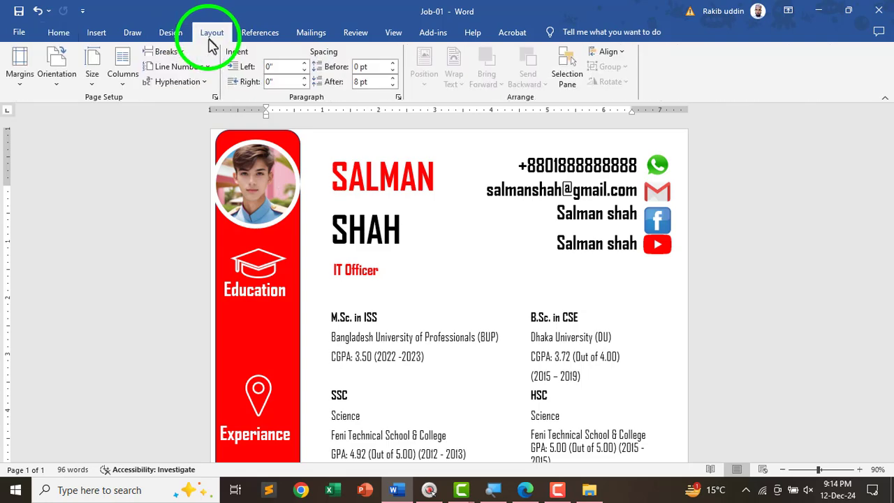
{"action": "left_click", "coordinate": [173, 56]}
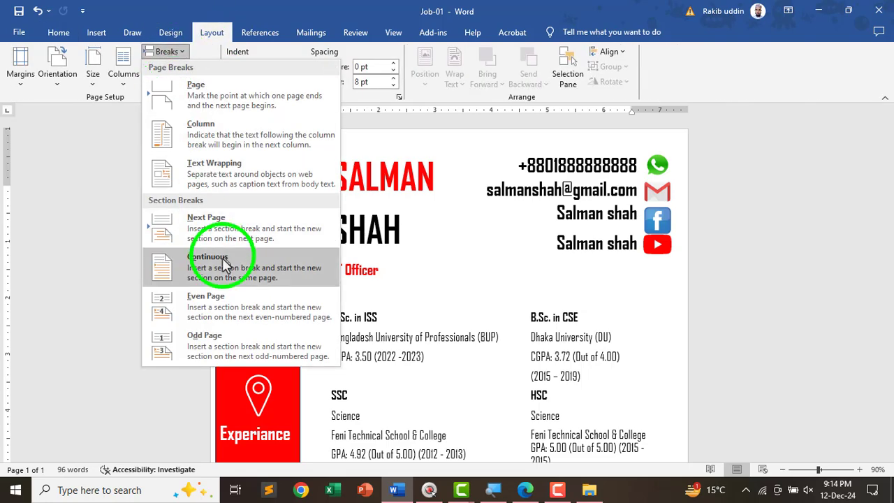
{"action": "left_click", "coordinate": [209, 229]}
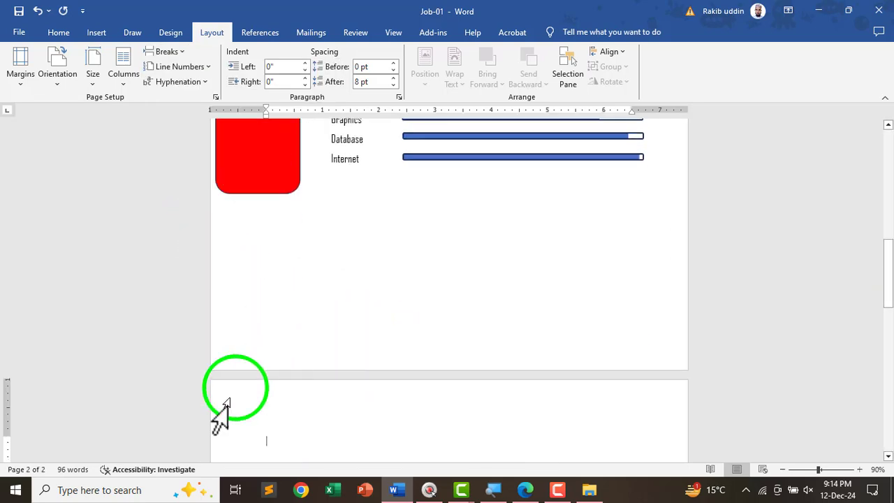
{"action": "scroll", "coordinate": [319, 335], "scroll_direction": "down", "scroll_amount": 5}
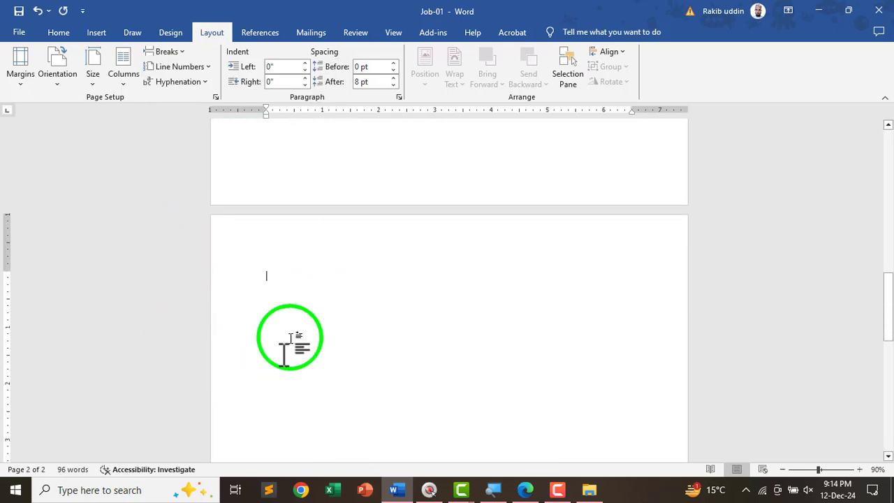
{"action": "scroll", "coordinate": [281, 285], "scroll_direction": "up", "scroll_amount": 2}
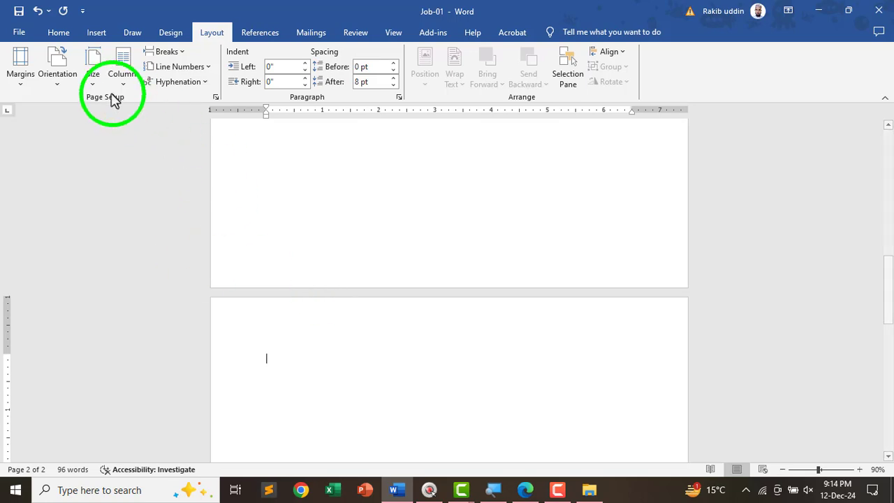
- Turn on formatting marks and scroll through to check the section break
{"action": "left_click", "coordinate": [56, 35]}
{"action": "scroll", "coordinate": [323, 181], "scroll_direction": "up", "scroll_amount": 1}
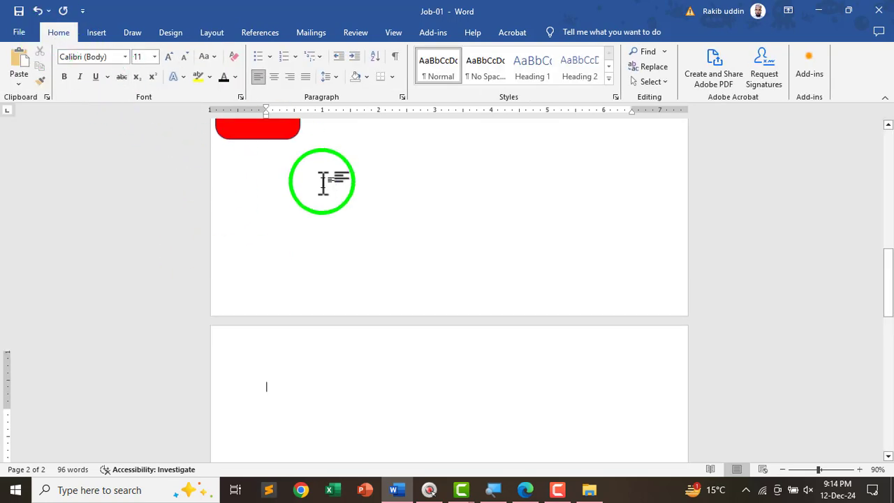
{"action": "left_click", "coordinate": [395, 61]}
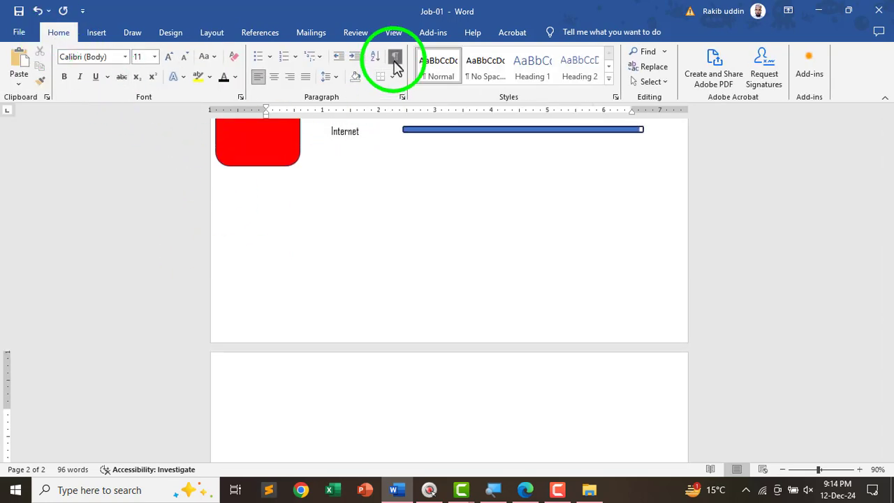
{"action": "scroll", "coordinate": [440, 279], "scroll_direction": "up", "scroll_amount": 2}
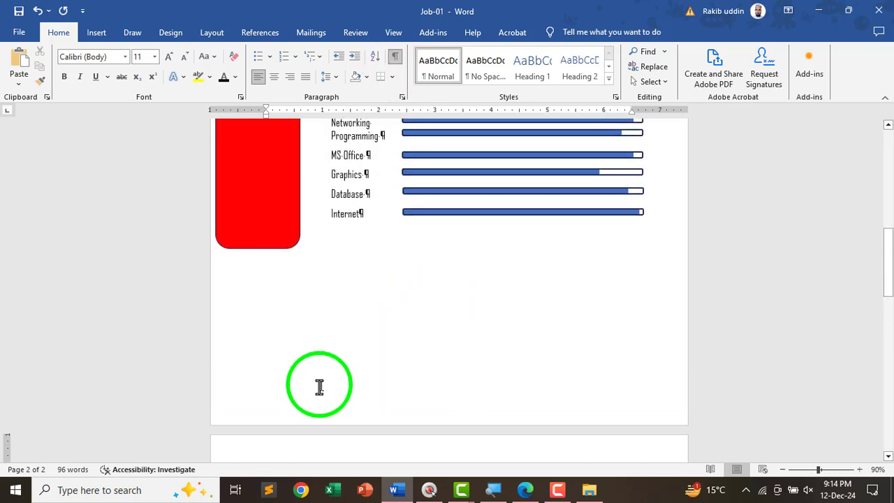
{"action": "scroll", "coordinate": [321, 369], "scroll_direction": "down", "scroll_amount": 3}
{"action": "scroll", "coordinate": [281, 351], "scroll_direction": "up", "scroll_amount": 6}
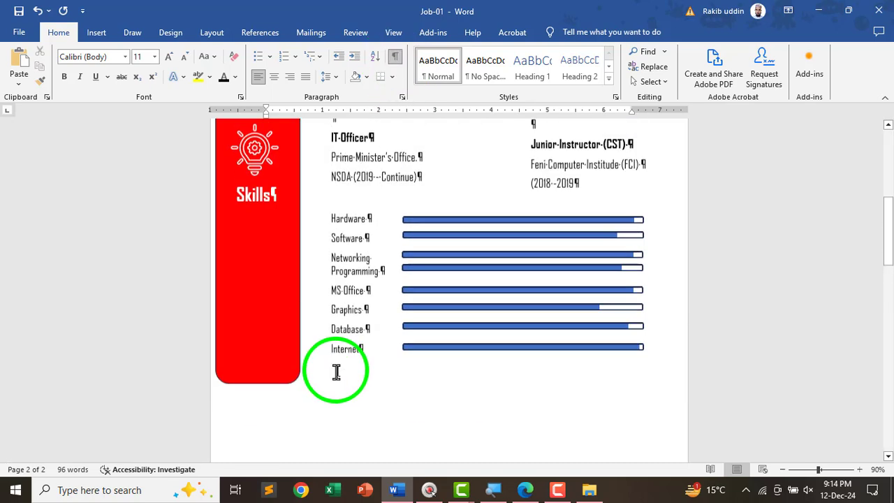
{"action": "scroll", "coordinate": [343, 363], "scroll_direction": "up", "scroll_amount": 3}
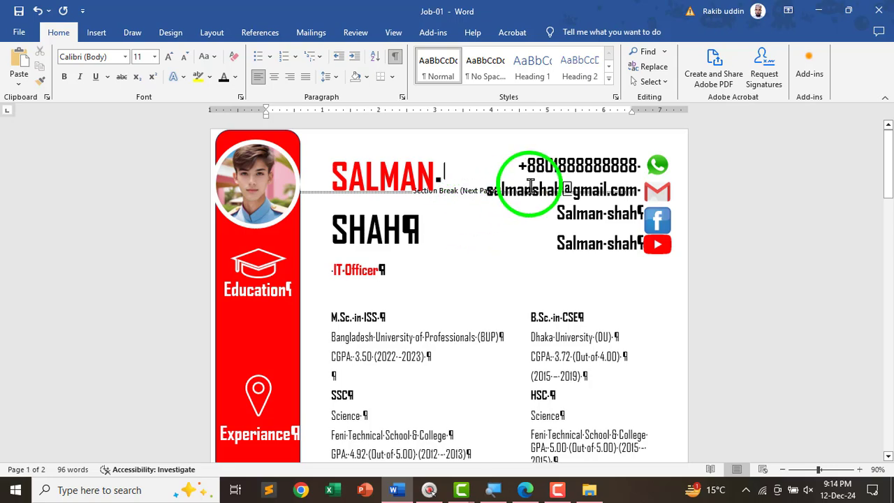
{"action": "scroll", "coordinate": [501, 226], "scroll_direction": "up", "scroll_amount": 3}
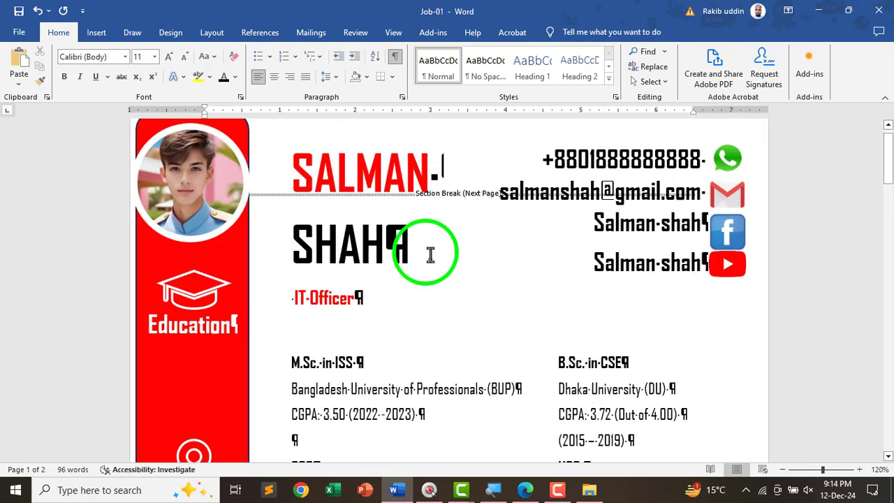
{"action": "scroll", "coordinate": [429, 253], "scroll_direction": "down", "scroll_amount": 3}
{"action": "scroll", "coordinate": [461, 255], "scroll_direction": "down", "scroll_amount": 2}
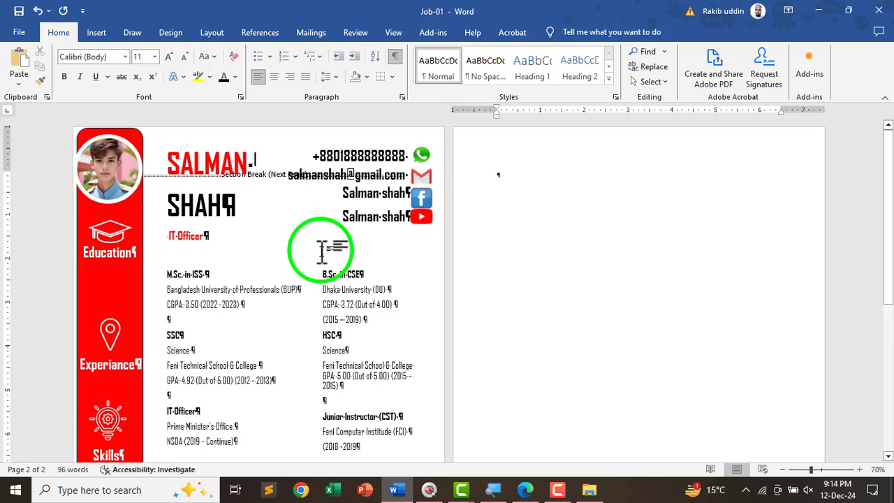
{"action": "scroll", "coordinate": [321, 252], "scroll_direction": "up", "scroll_amount": 2}
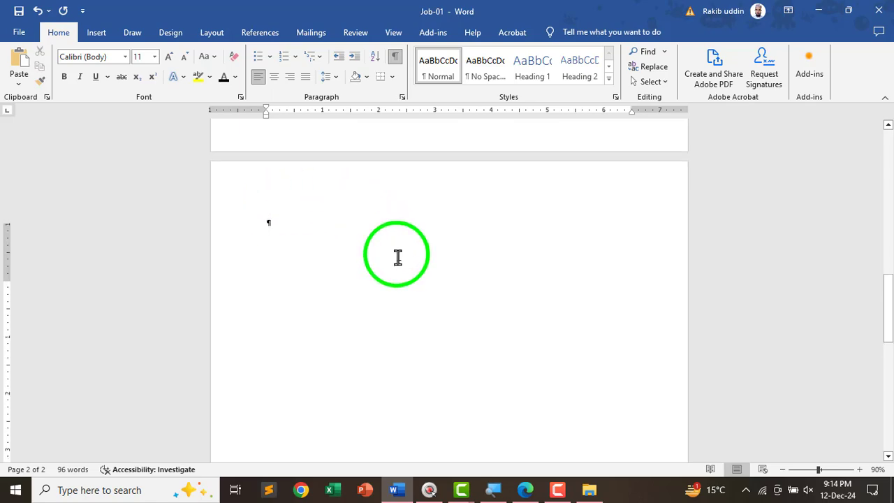
- Hide the formatting marks again
{"action": "scroll", "coordinate": [397, 258], "scroll_direction": "up", "scroll_amount": 15}
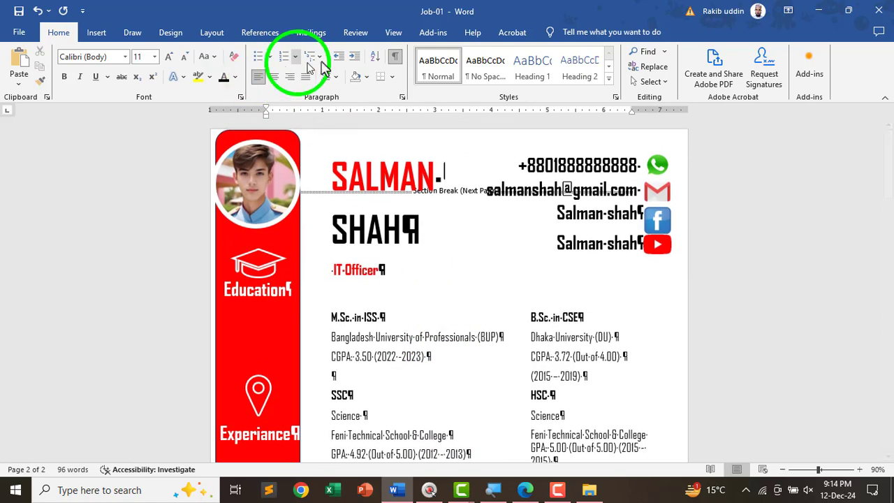
{"action": "left_click", "coordinate": [394, 56]}
{"action": "scroll", "coordinate": [274, 356], "scroll_direction": "down", "scroll_amount": 3}
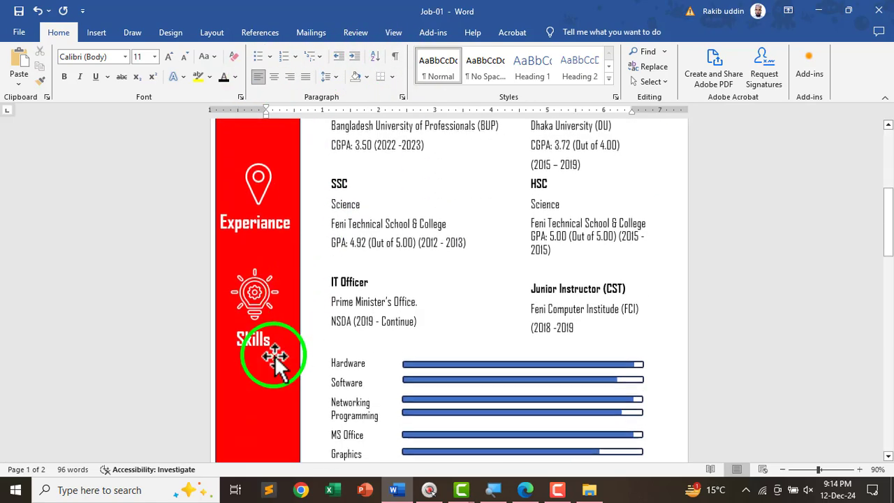
{"action": "scroll", "coordinate": [275, 356], "scroll_direction": "down", "scroll_amount": 8}
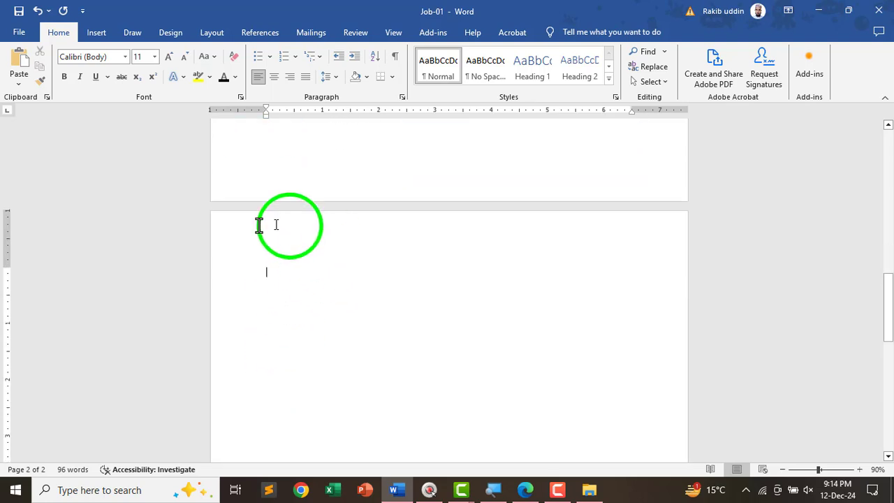
- Give page 2 A4 paper, landscape orientation and Normal 1-inch margins
{"action": "left_click", "coordinate": [208, 36]}
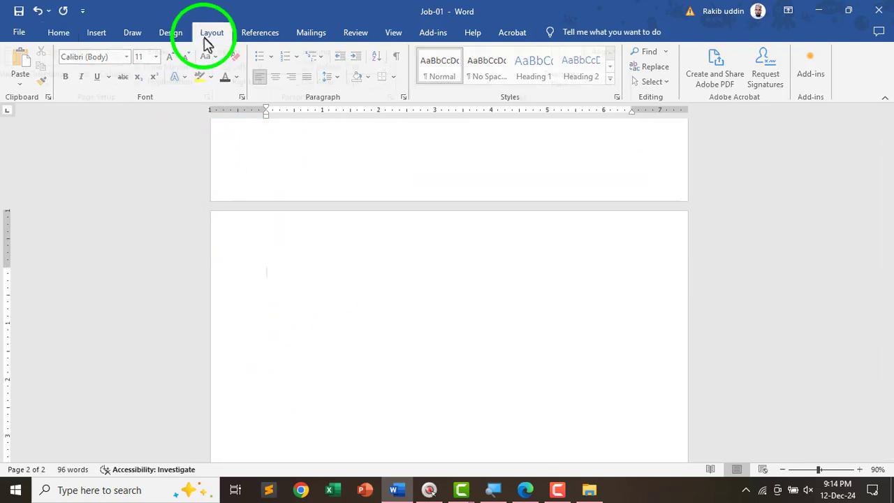
{"action": "left_click", "coordinate": [96, 69]}
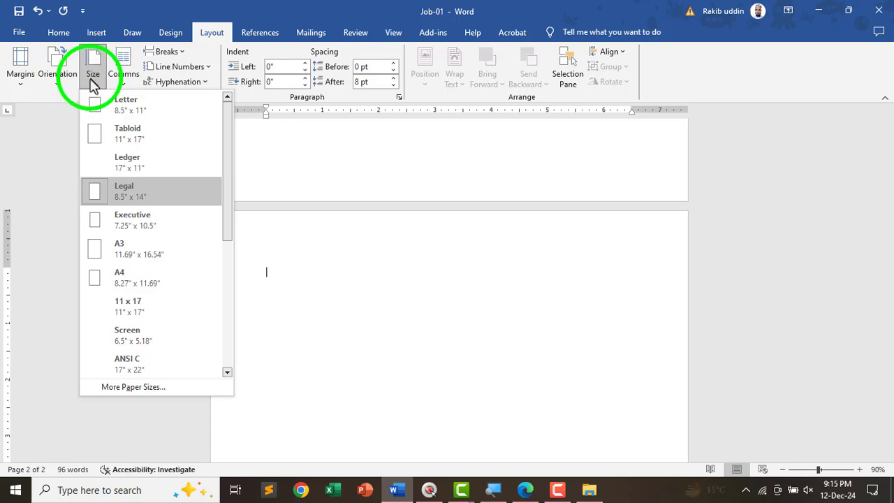
{"action": "left_click", "coordinate": [118, 283]}
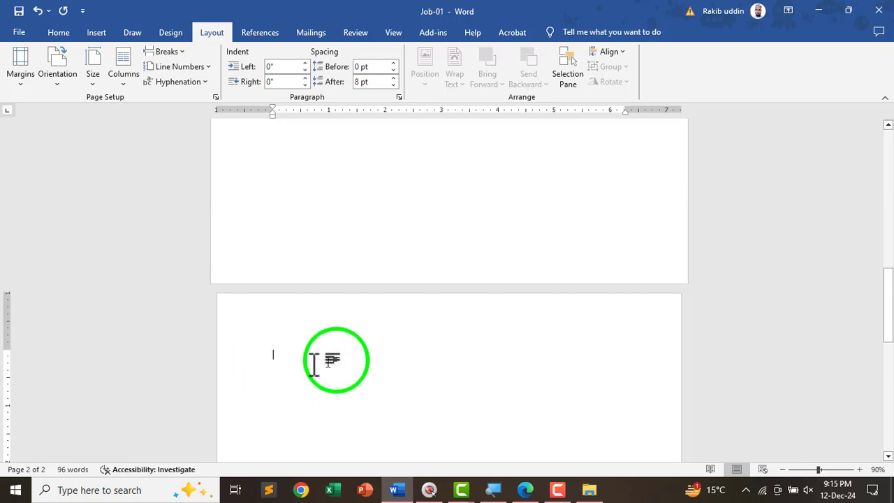
{"action": "left_click", "coordinate": [58, 76]}
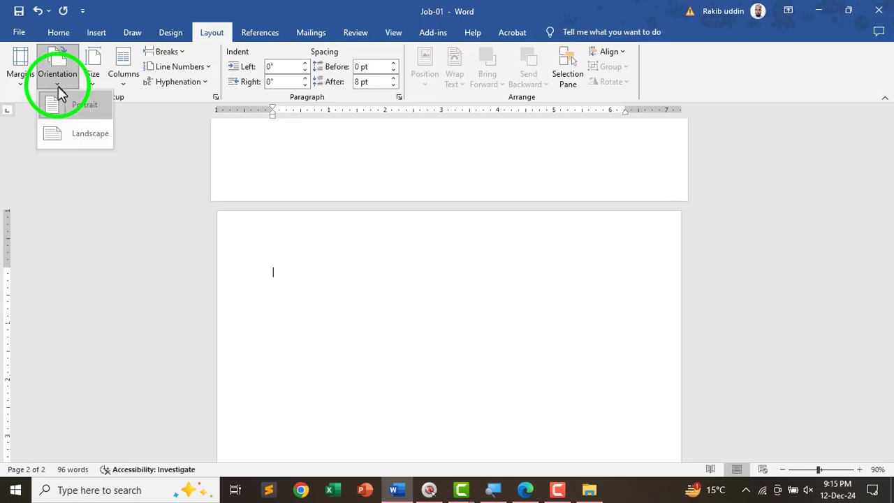
{"action": "left_click", "coordinate": [73, 138]}
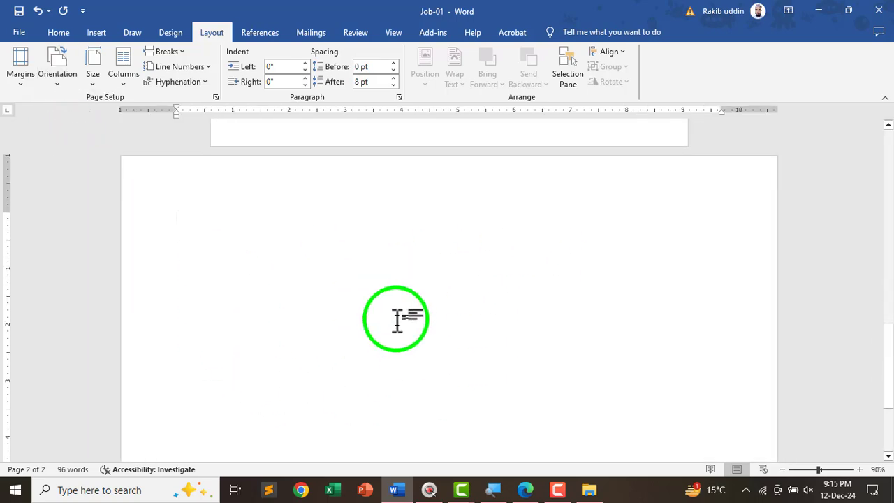
{"action": "left_click", "coordinate": [96, 75]}
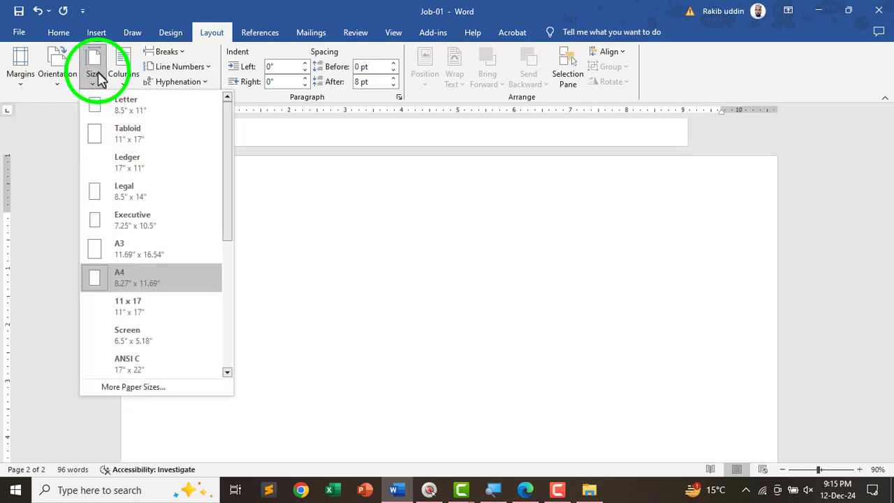
{"action": "left_click", "coordinate": [56, 79]}
{"action": "left_click", "coordinate": [56, 80]}
{"action": "left_click", "coordinate": [56, 79]}
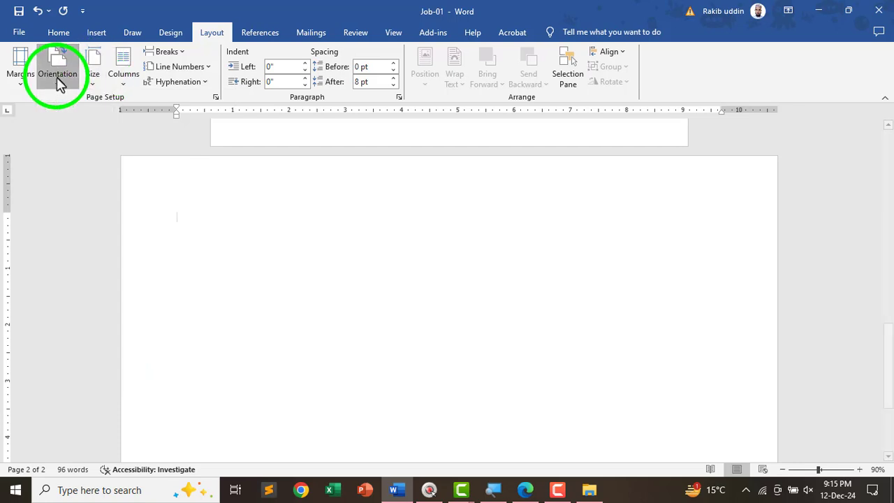
{"action": "left_click", "coordinate": [23, 83]}
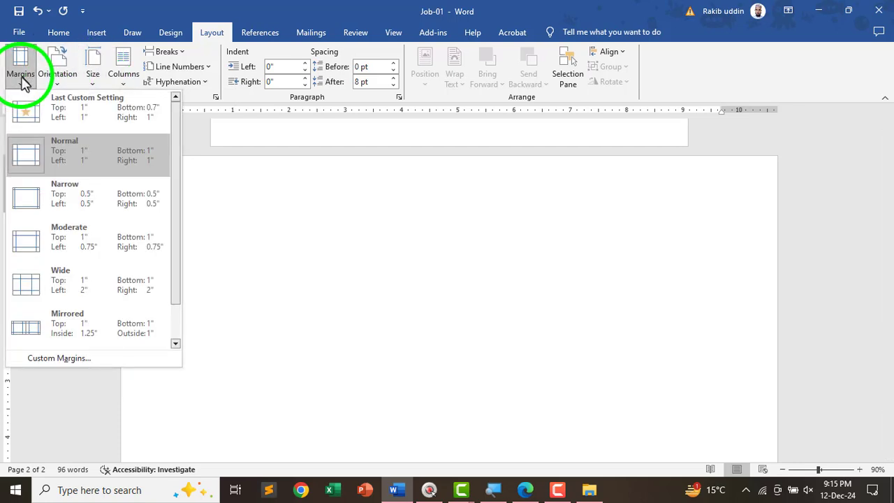
{"action": "left_click", "coordinate": [54, 166]}
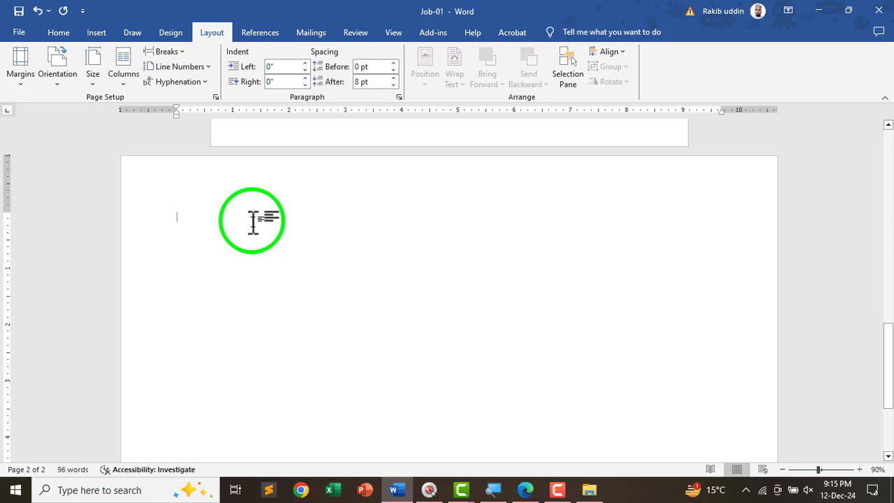
{"action": "key", "text": "alt+Tab"}
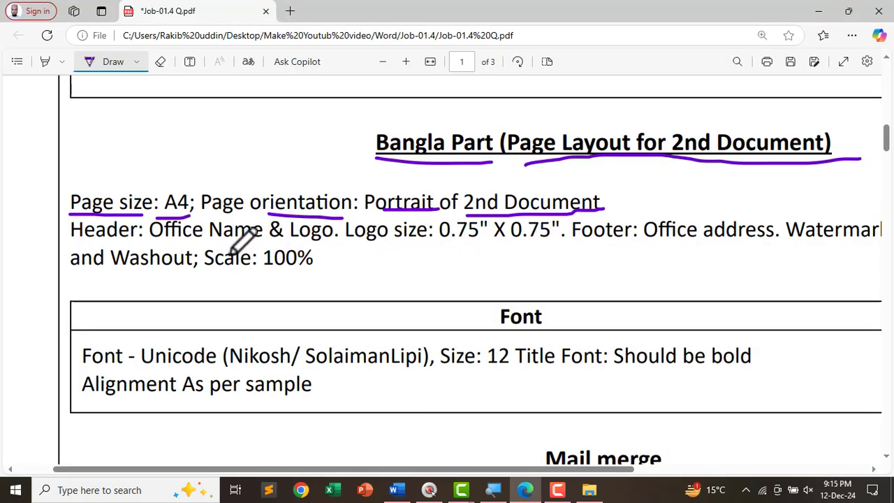
{"action": "scroll", "coordinate": [231, 253], "scroll_direction": "up", "scroll_amount": 1}
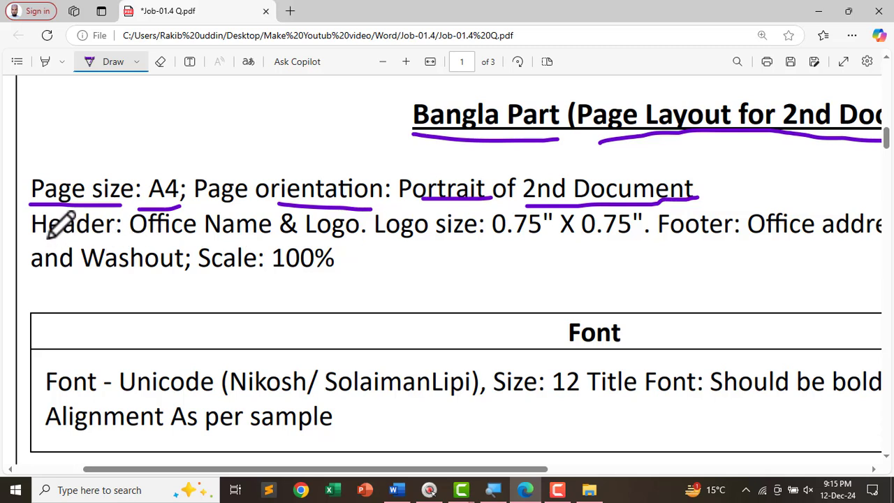
{"action": "left_click_drag", "start_coordinate": [44, 236], "coordinate": [216, 240]}
{"action": "left_click_drag", "start_coordinate": [279, 240], "coordinate": [627, 244]}
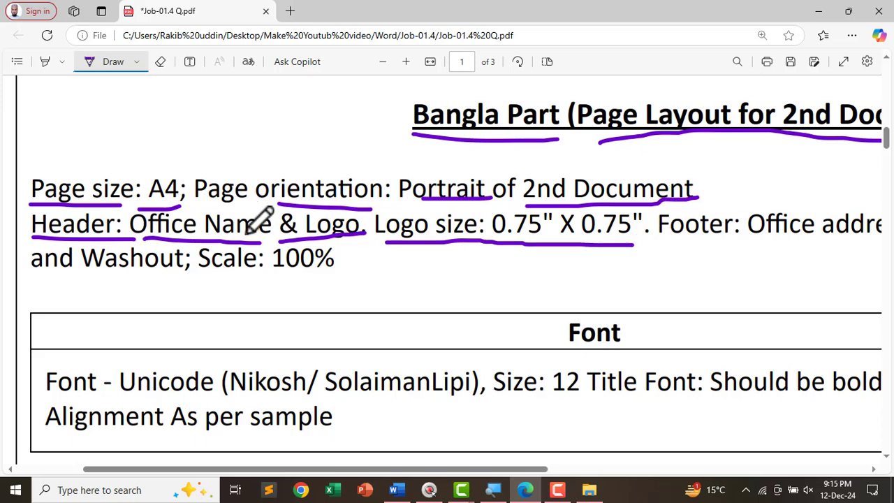
{"action": "key", "text": "alt+Tab"}
{"action": "scroll", "coordinate": [393, 263], "scroll_direction": "up", "scroll_amount": 2}
{"action": "scroll", "coordinate": [399, 289], "scroll_direction": "down", "scroll_amount": 2}
{"action": "key", "text": "alt+Tab"}
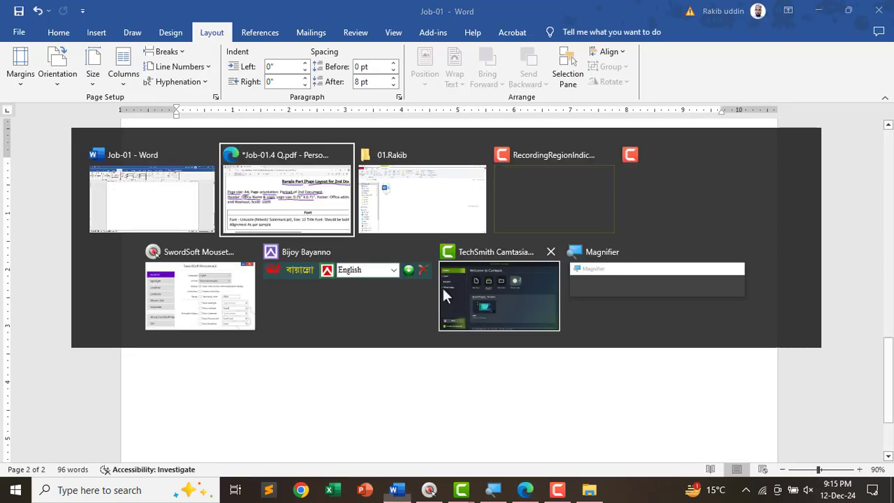
{"action": "scroll", "coordinate": [484, 261], "scroll_direction": "down", "scroll_amount": 5}
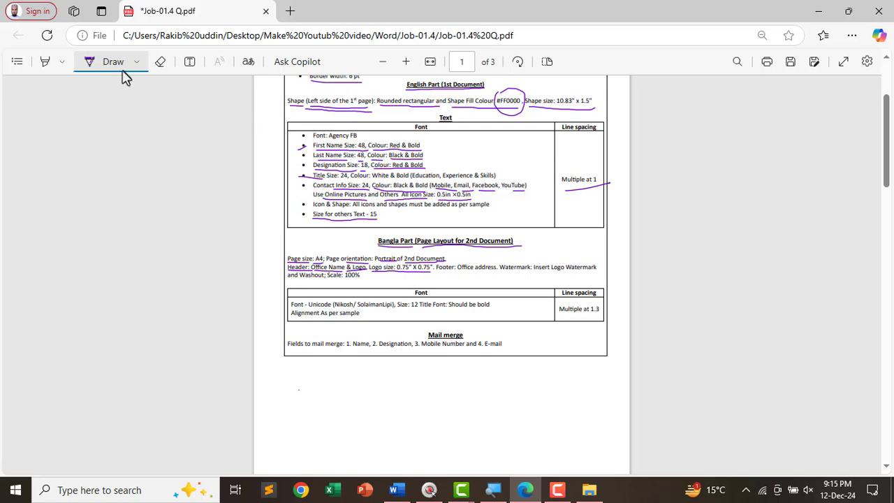
{"action": "scroll", "coordinate": [409, 309], "scroll_direction": "down", "scroll_amount": 10}
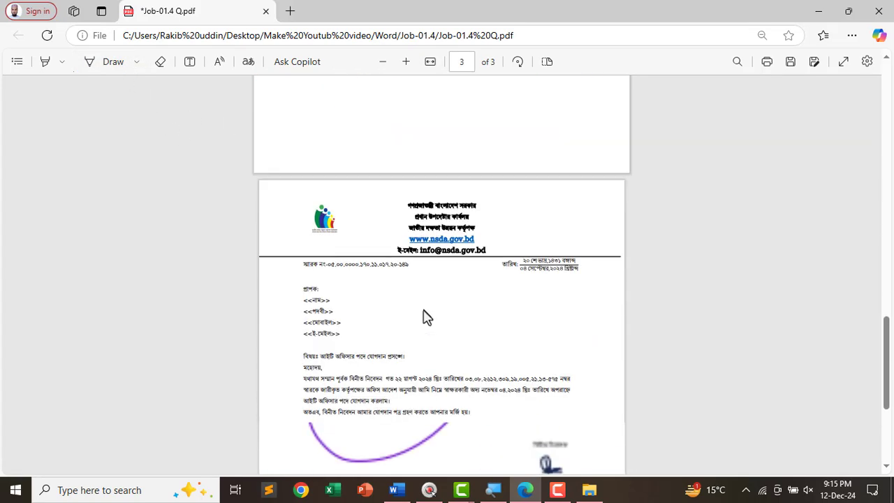
{"action": "scroll", "coordinate": [427, 265], "scroll_direction": "up", "scroll_amount": 5}
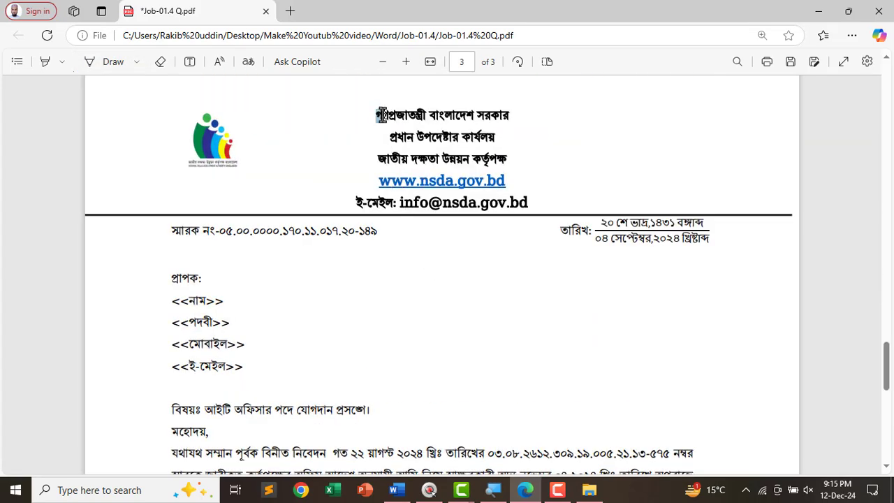
{"action": "left_click_drag", "start_coordinate": [381, 115], "coordinate": [554, 193]}
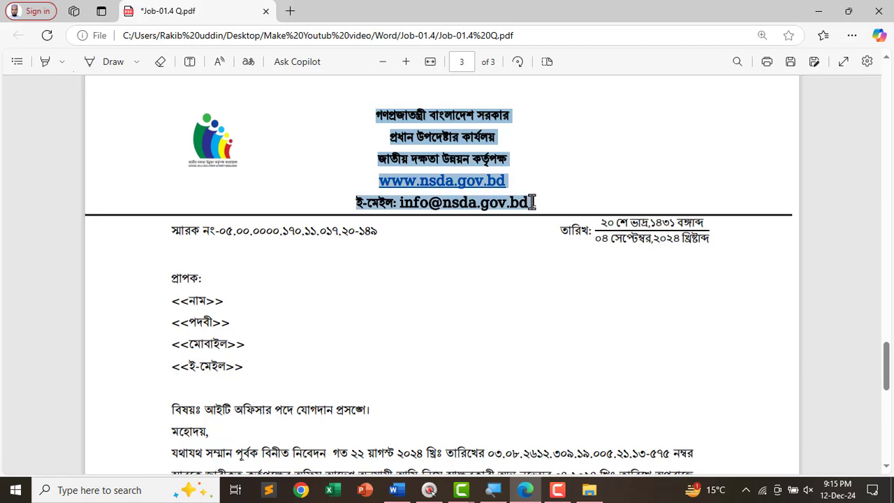
{"action": "key", "text": "alt+Tab"}
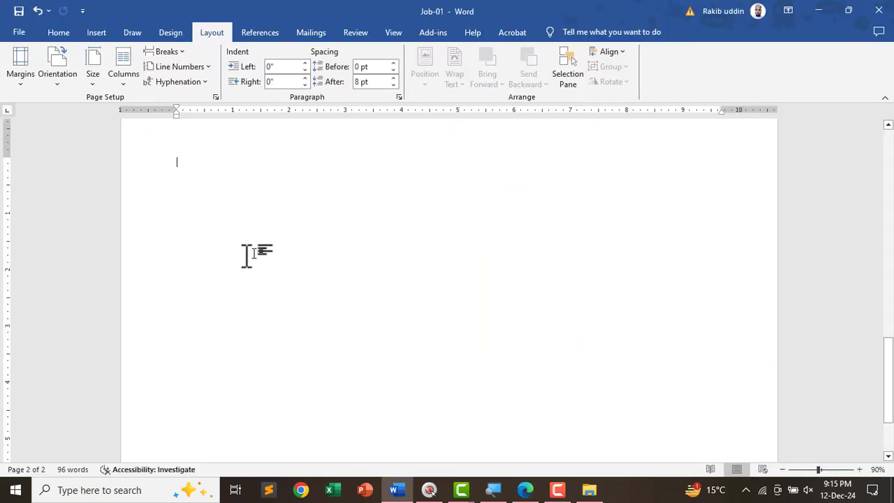
{"action": "scroll", "coordinate": [321, 257], "scroll_direction": "up", "scroll_amount": 3}
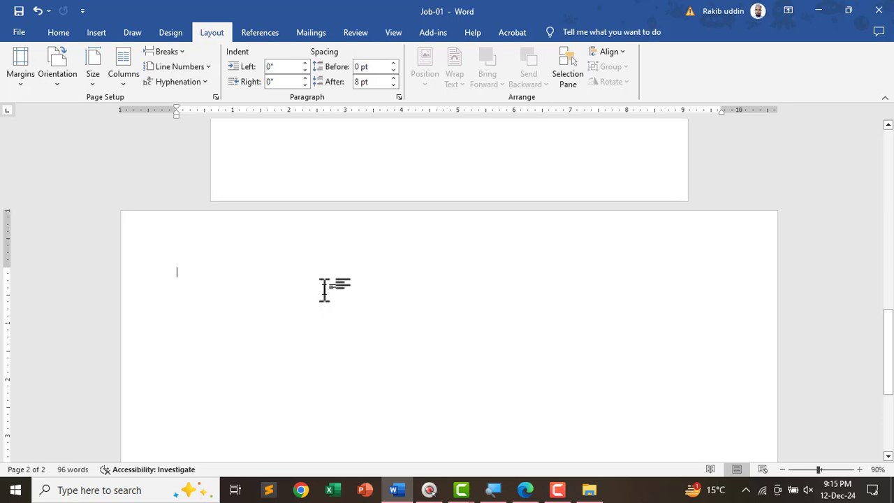
{"action": "key", "text": "alt+Tab"}
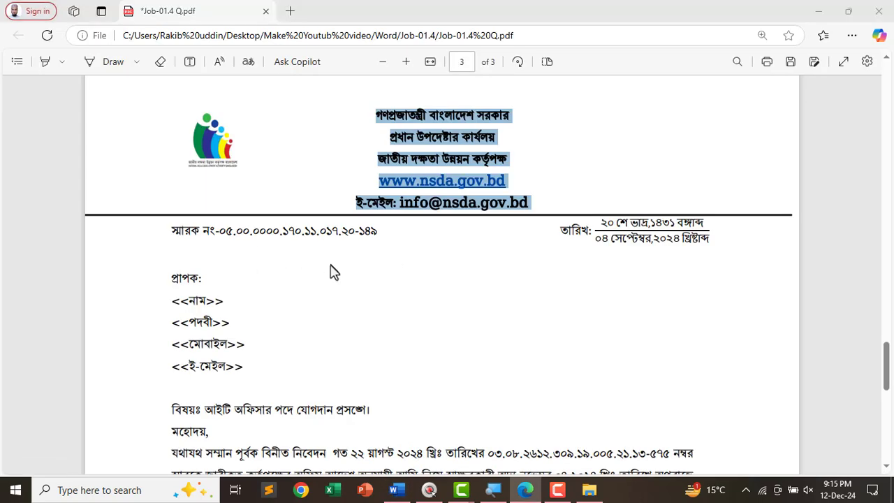
{"action": "key", "text": "alt+Tab"}
{"action": "key", "text": "alt+Tab"}
{"action": "scroll", "coordinate": [423, 269], "scroll_direction": "down", "scroll_amount": 10}
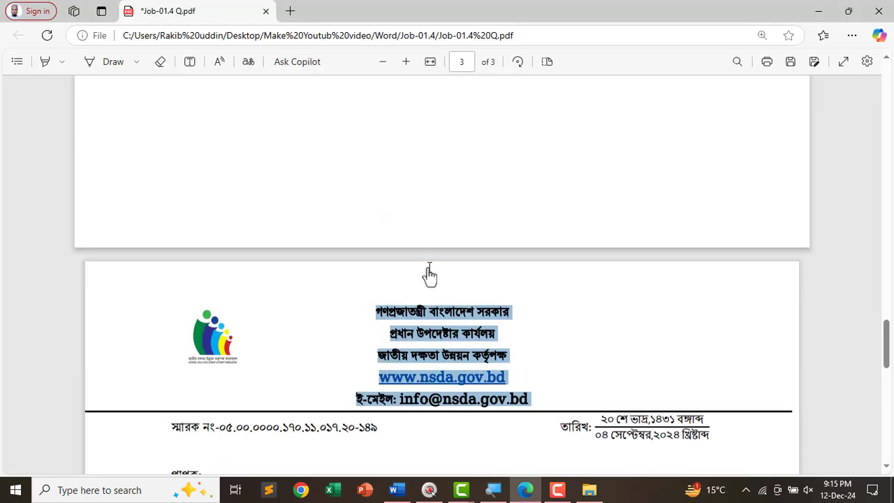
{"action": "scroll", "coordinate": [433, 270], "scroll_direction": "up", "scroll_amount": 2}
{"action": "scroll", "coordinate": [439, 270], "scroll_direction": "up", "scroll_amount": 12}
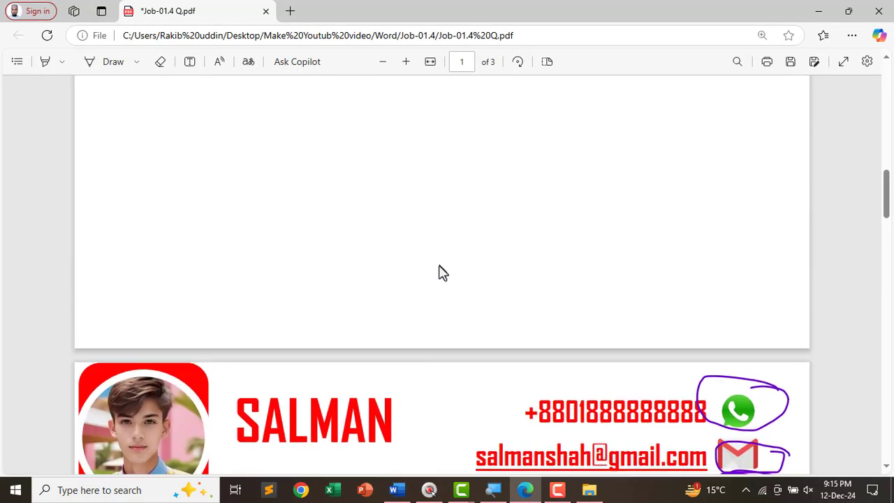
{"action": "scroll", "coordinate": [381, 234], "scroll_direction": "up", "scroll_amount": 4, "text": "ctrl"}
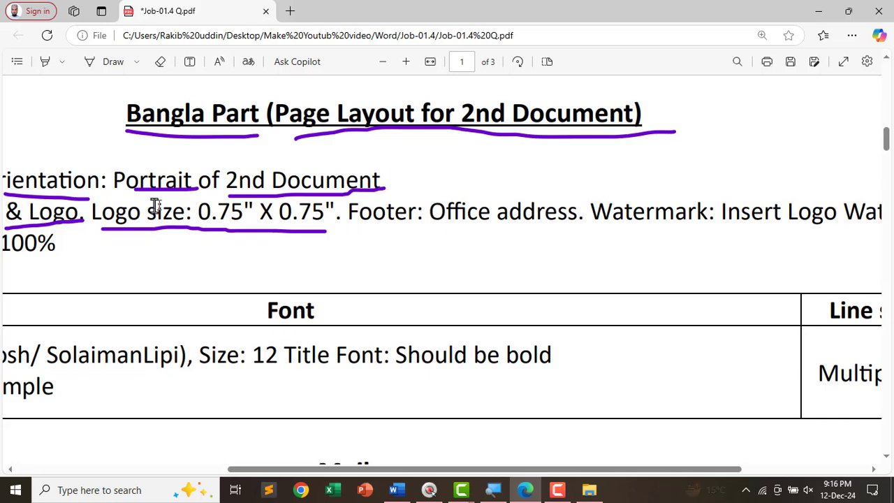
{"action": "left_click_drag", "start_coordinate": [106, 180], "coordinate": [159, 179]}
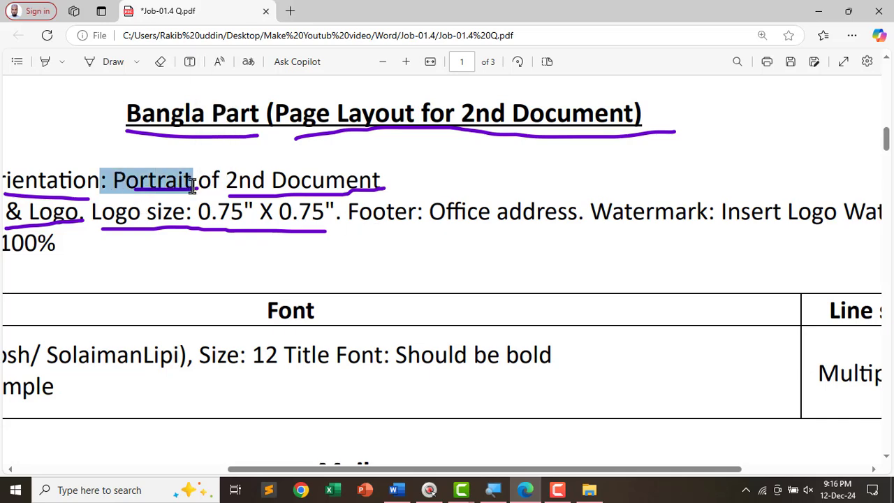
{"action": "key", "text": "alt+Tab"}
{"action": "scroll", "coordinate": [335, 305], "scroll_direction": "down", "scroll_amount": 2, "text": "ctrl"}
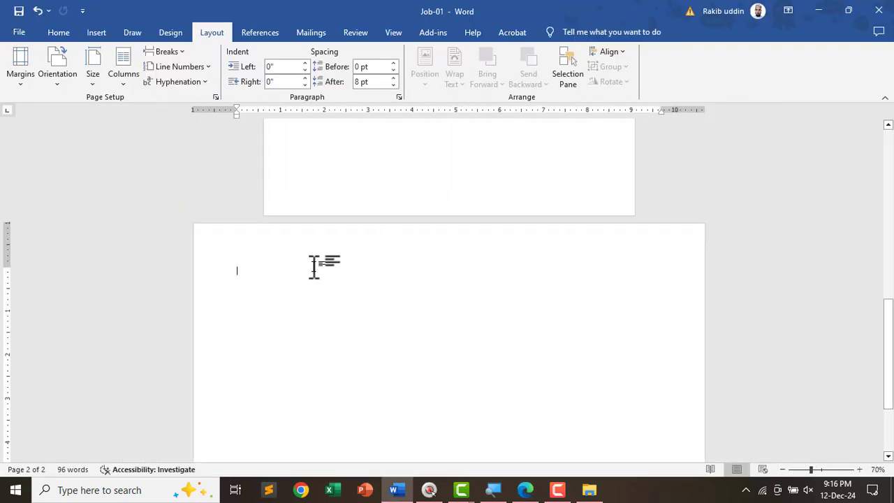
- Switch the second section's orientation from landscape to Portrait
{"action": "left_click", "coordinate": [63, 72]}
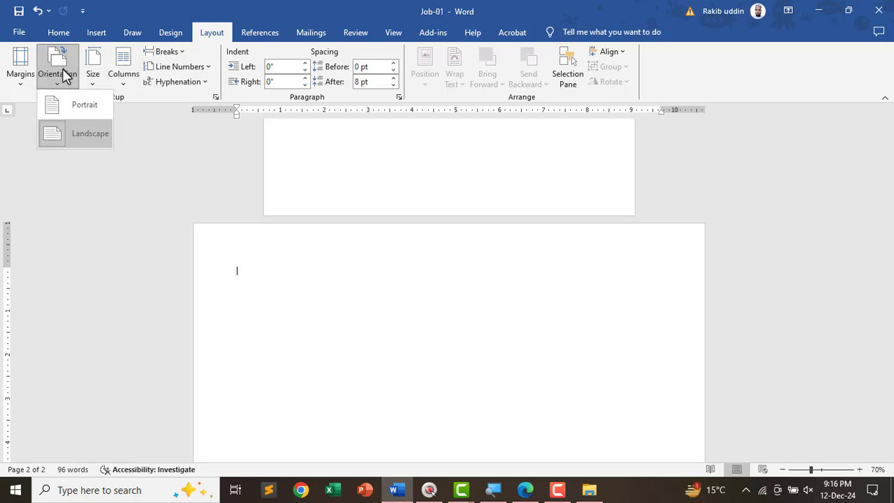
{"action": "left_click", "coordinate": [75, 113]}
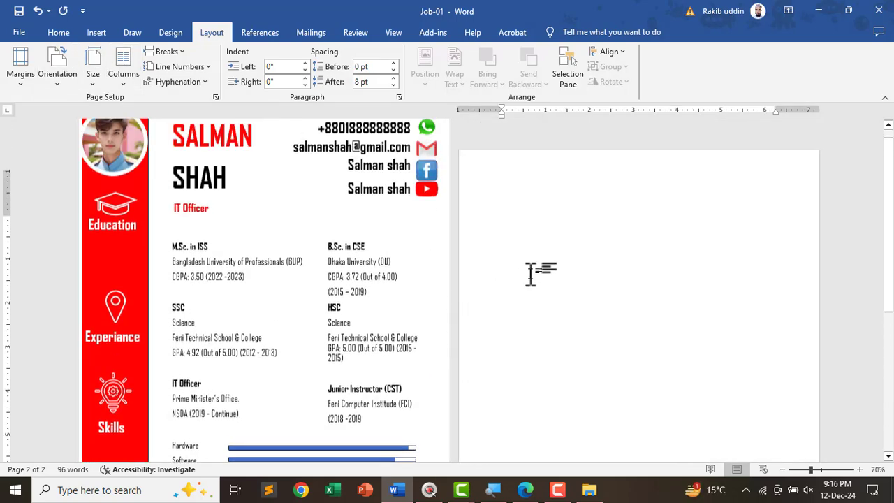
{"action": "scroll", "coordinate": [530, 274], "scroll_direction": "down", "scroll_amount": 3}
{"action": "scroll", "coordinate": [573, 265], "scroll_direction": "up", "scroll_amount": 4, "text": "ctrl"}
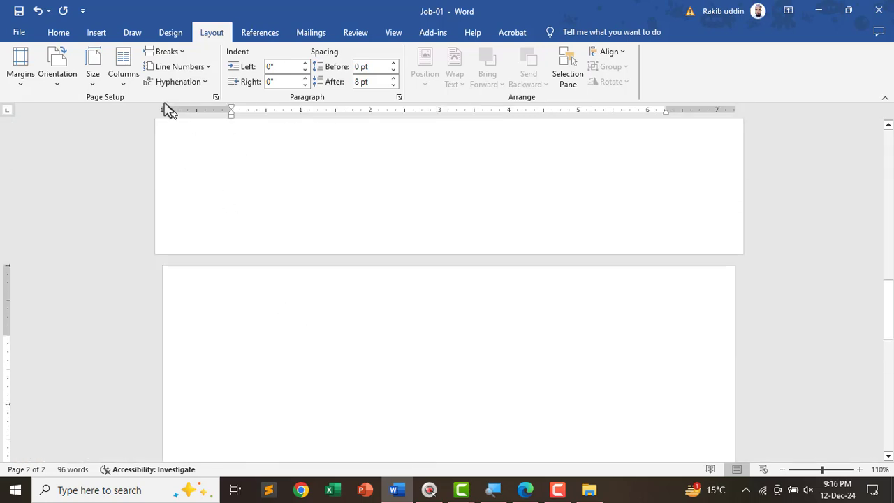
{"action": "left_click", "coordinate": [96, 36]}
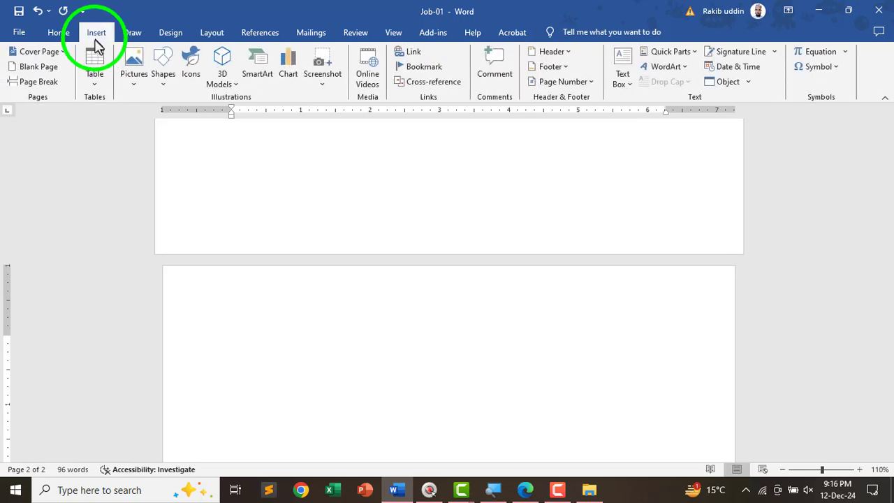
- Open the Section 2 header for editing, undoing the pasted office text and stray equation
{"action": "left_click", "coordinate": [566, 55]}
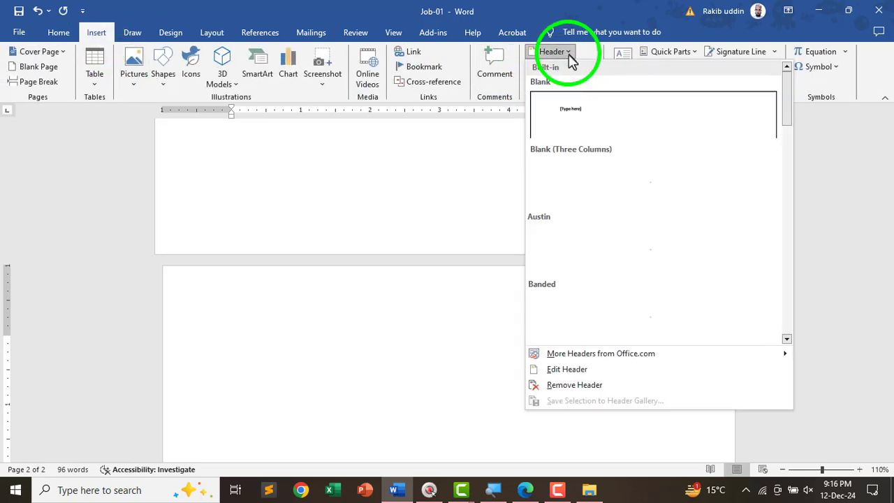
{"action": "left_click", "coordinate": [579, 370]}
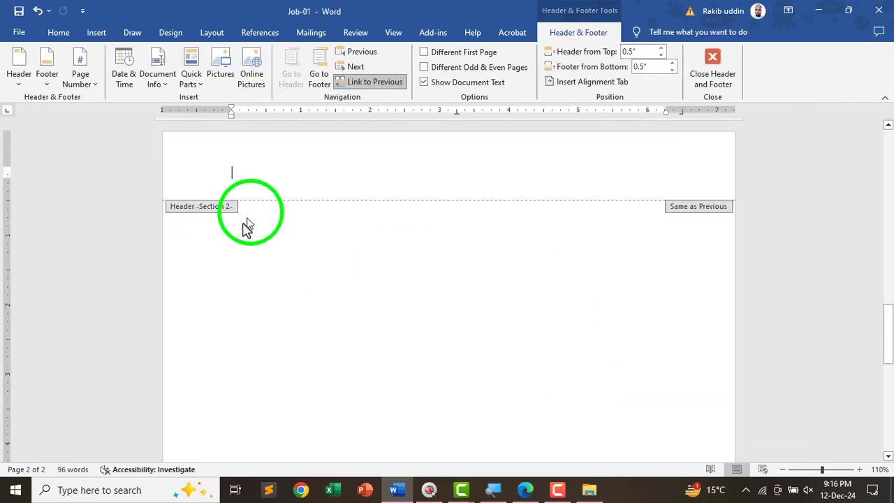
{"action": "scroll", "coordinate": [307, 262], "scroll_direction": "up", "scroll_amount": 2}
{"action": "left_click", "coordinate": [252, 258]}
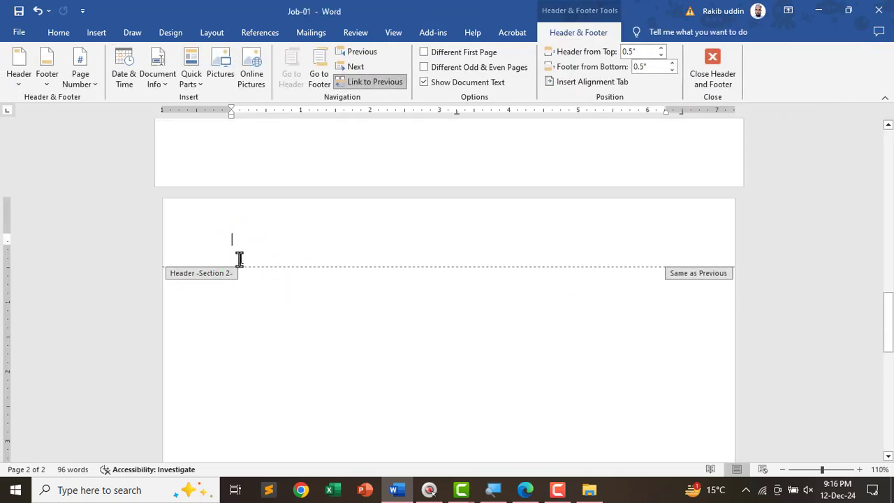
{"action": "scroll", "coordinate": [253, 251], "scroll_direction": "up", "scroll_amount": 3, "text": "ctrl"}
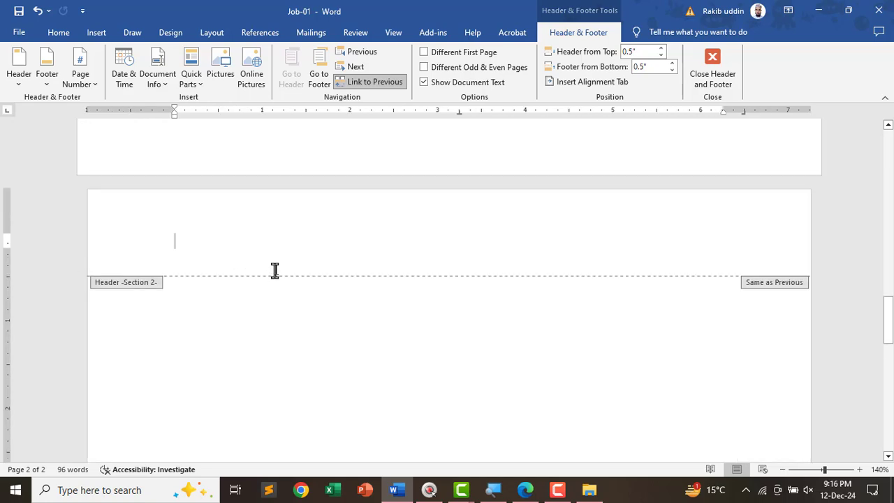
{"action": "key", "text": "ctrl+v"}
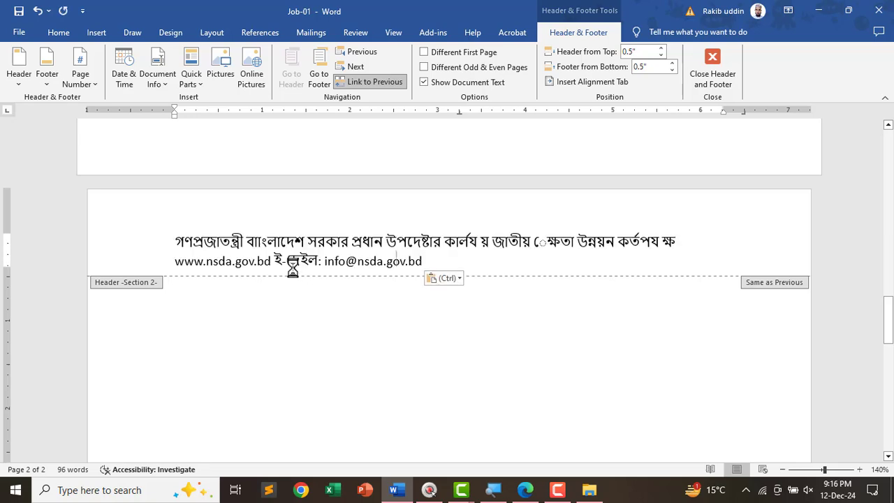
{"action": "scroll", "coordinate": [418, 301], "scroll_direction": "up", "scroll_amount": 15}
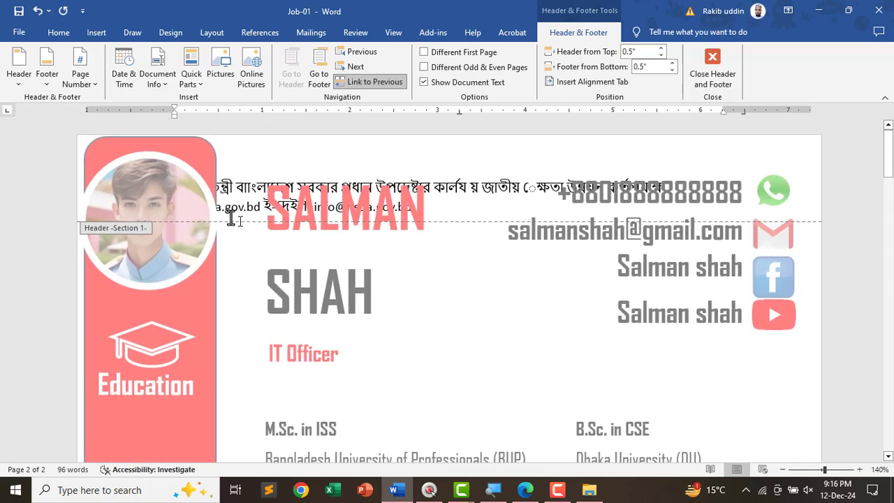
{"action": "key", "text": "ctrl+z"}
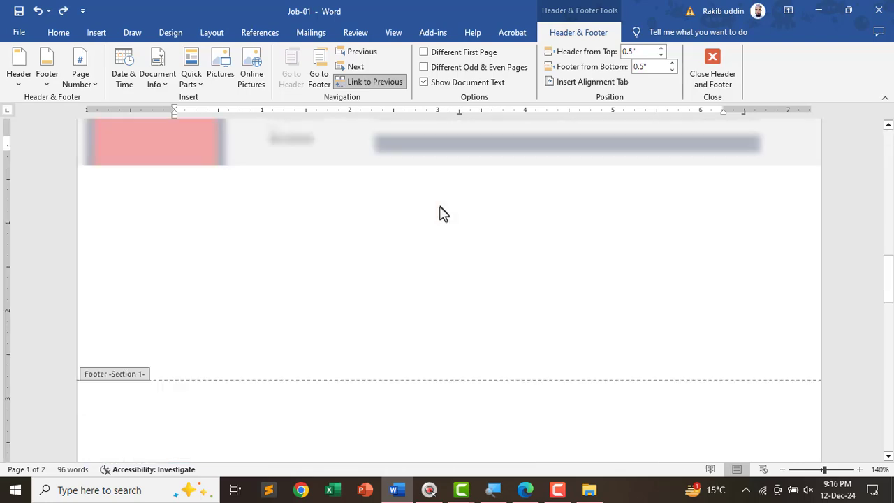
{"action": "scroll", "coordinate": [395, 319], "scroll_direction": "down", "scroll_amount": 4}
{"action": "scroll", "coordinate": [396, 318], "scroll_direction": "up", "scroll_amount": 5}
{"action": "scroll", "coordinate": [336, 333], "scroll_direction": "up", "scroll_amount": 1}
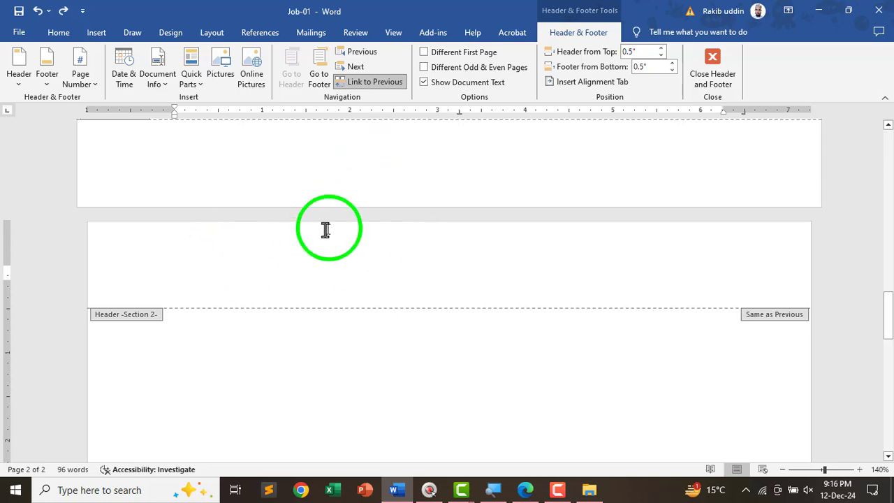
{"action": "key", "text": "alt+equal"}
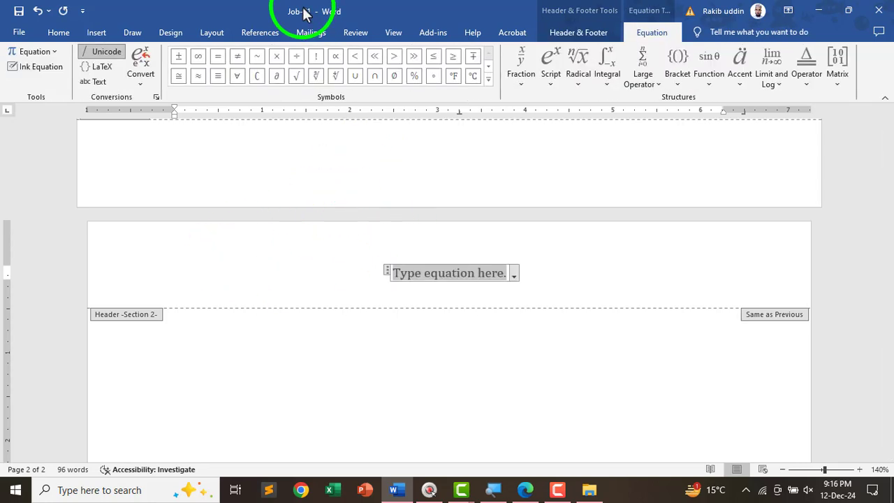
{"action": "key", "text": "ctrl+z"}
- Turn off Link to Previous for the Section 2 header
{"action": "key", "text": "super"}
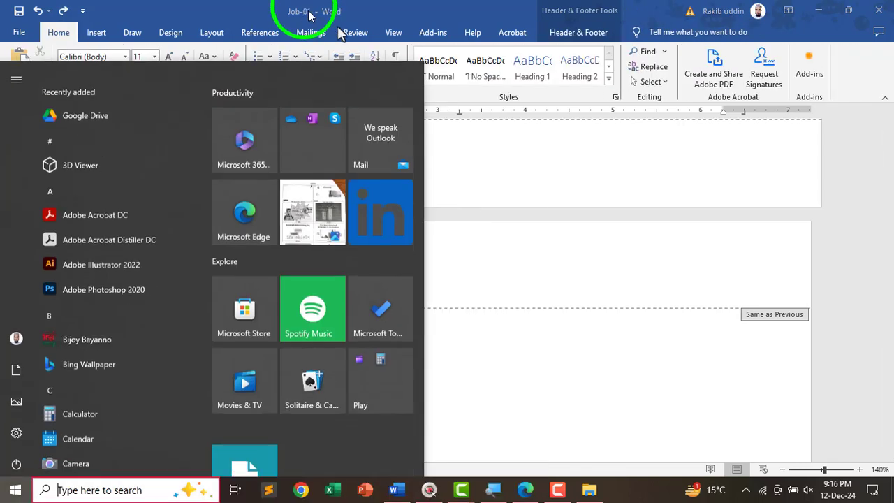
{"action": "left_click", "coordinate": [572, 33]}
{"action": "left_click", "coordinate": [564, 32]}
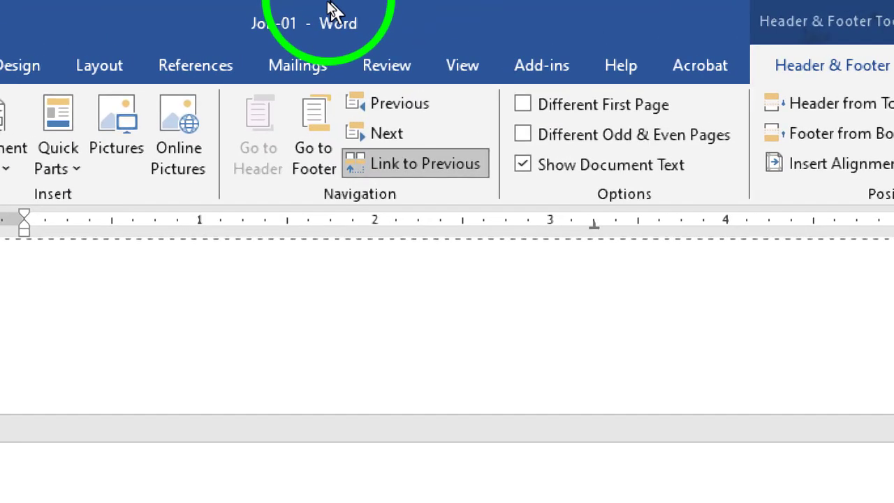
{"action": "left_click", "coordinate": [395, 167]}
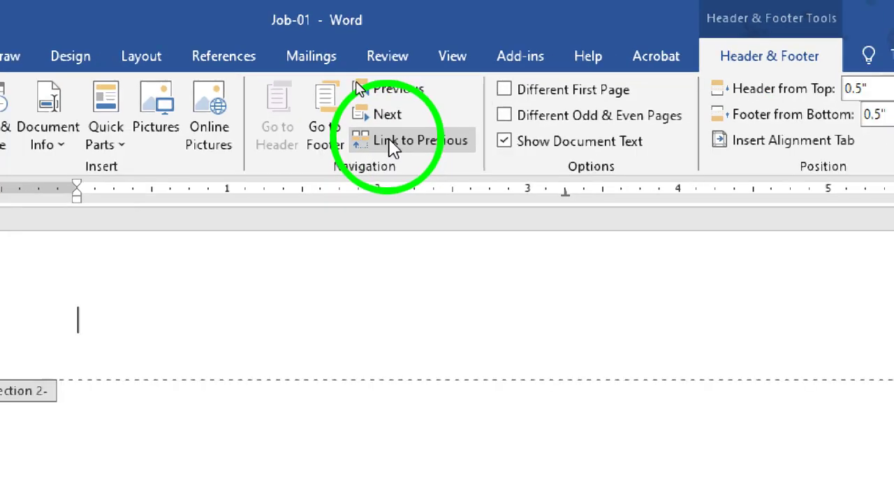
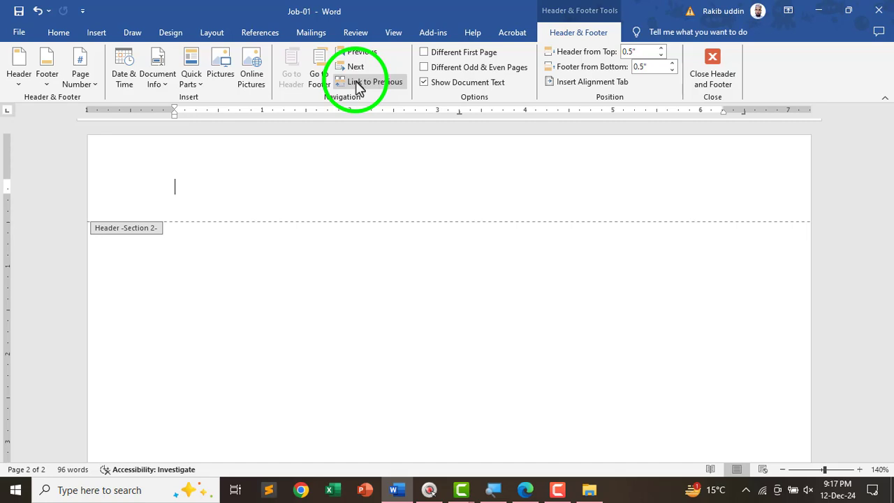
- Paste the copied NSDA Bengali title and website/e-mail line into the Section 2 header
{"action": "key", "text": "ctrl+v"}
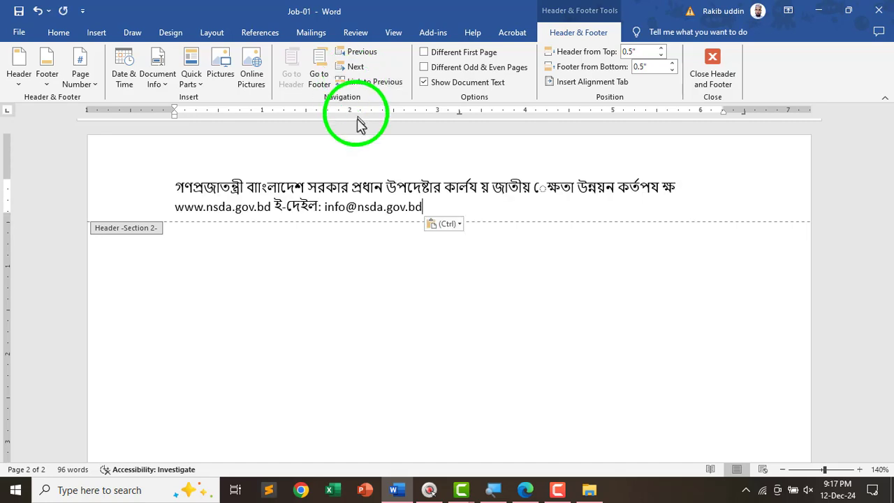
{"action": "scroll", "coordinate": [520, 276], "scroll_direction": "up", "scroll_amount": 15}
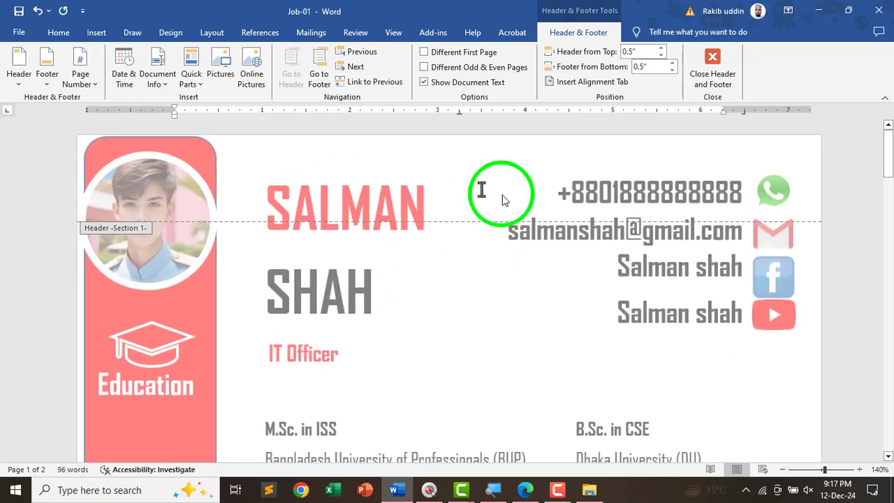
{"action": "scroll", "coordinate": [377, 244], "scroll_direction": "down", "scroll_amount": 6}
{"action": "scroll", "coordinate": [411, 271], "scroll_direction": "down", "scroll_amount": 3}
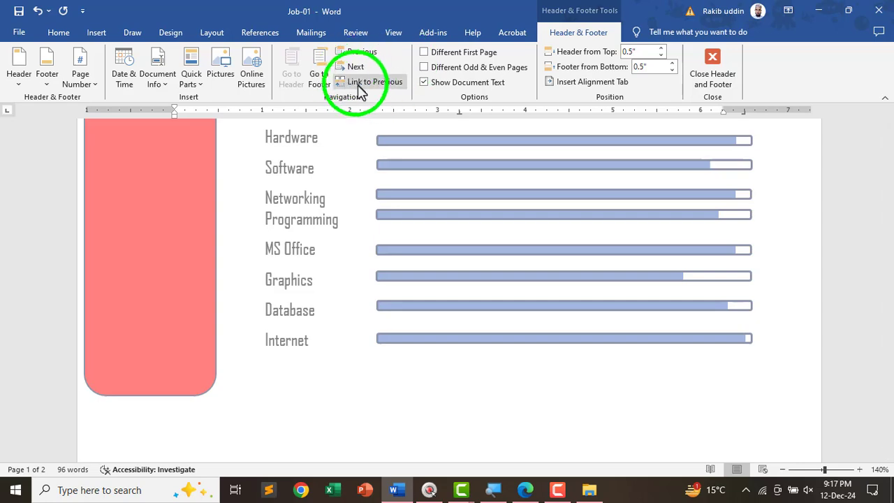
{"action": "scroll", "coordinate": [356, 230], "scroll_direction": "down", "scroll_amount": 3}
{"action": "scroll", "coordinate": [346, 272], "scroll_direction": "down", "scroll_amount": 5}
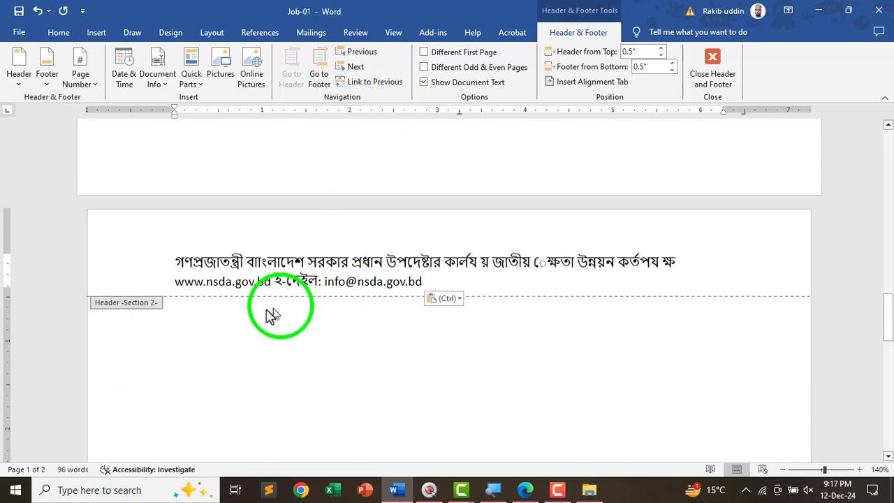
{"action": "scroll", "coordinate": [259, 312], "scroll_direction": "up", "scroll_amount": 1}
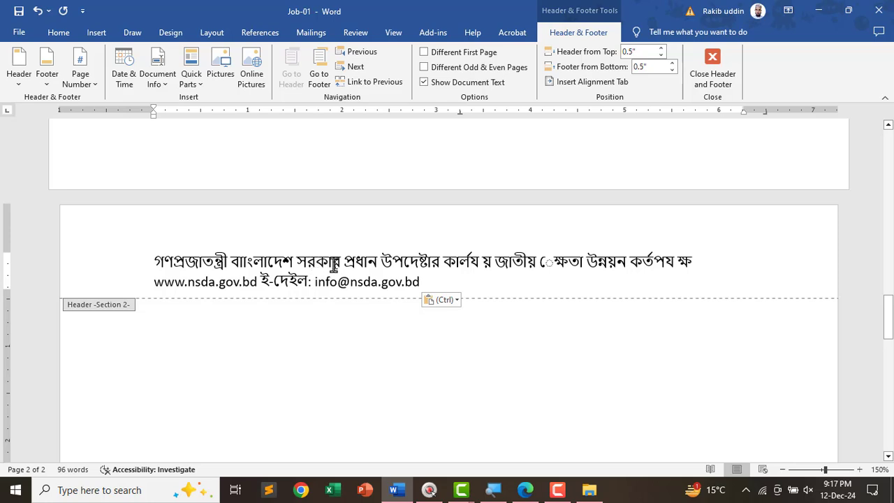
- Break the government, office and authority names onto separate lines, fixing দক্ষতা and কর্তৃপক্ষ
{"action": "left_click", "coordinate": [343, 264]}
{"action": "key", "text": "Return"}
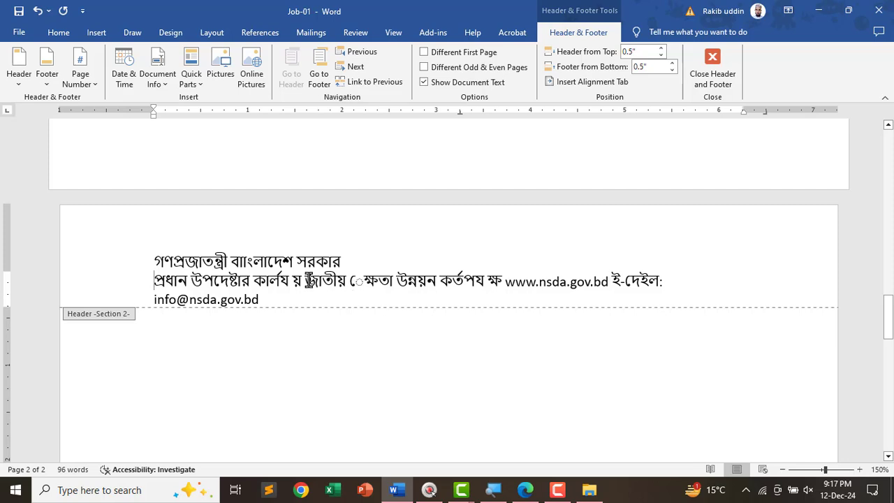
{"action": "key", "text": "BackSpace"}
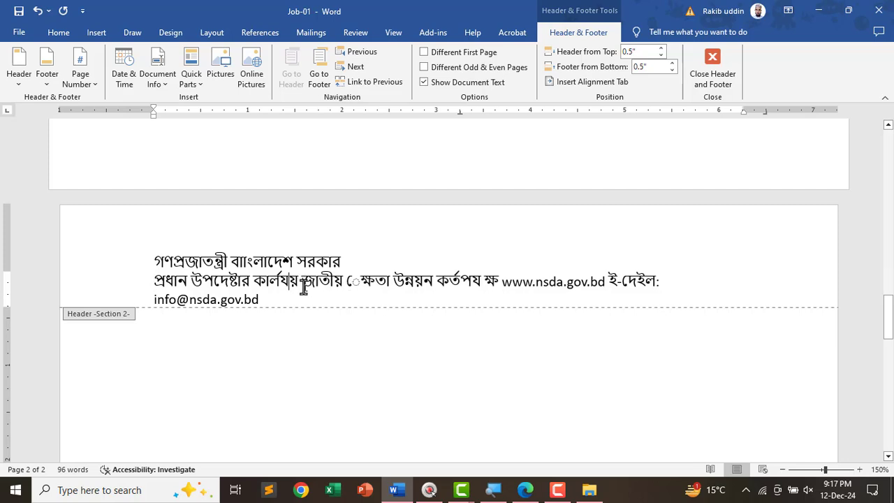
{"action": "key", "text": "Return"}
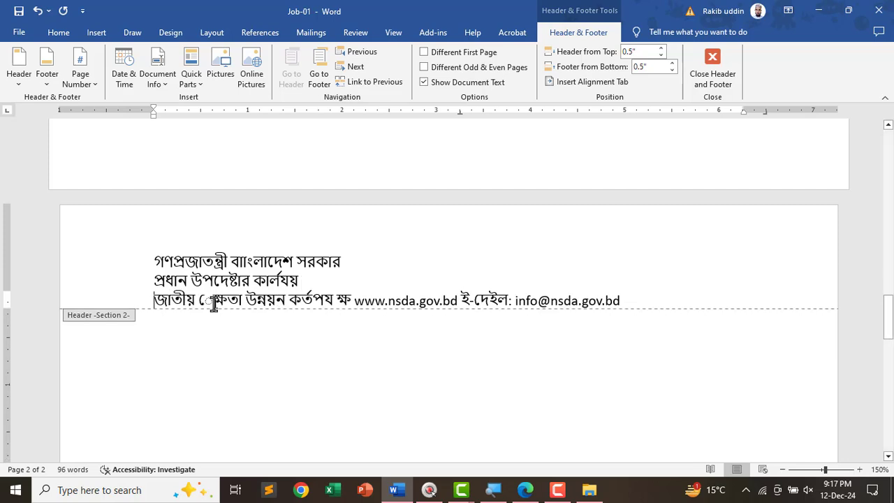
{"action": "key", "text": "BackSpace"}
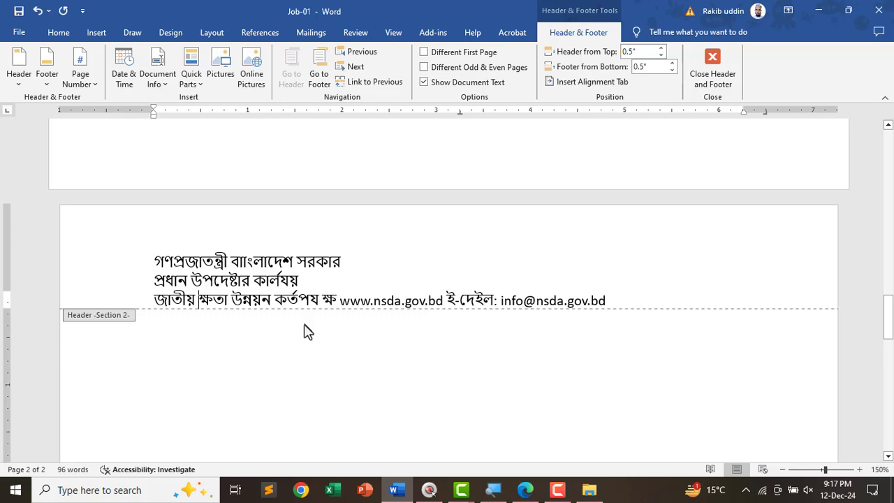
{"action": "type", "text": "দ"}
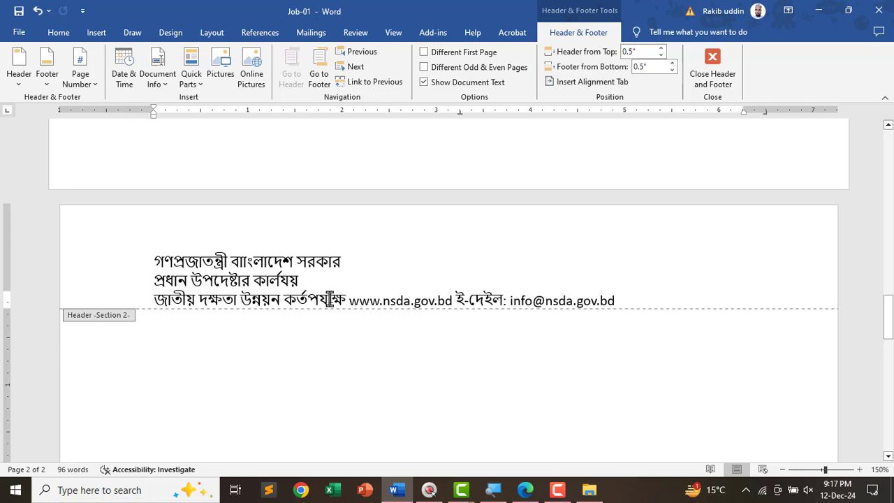
{"action": "key", "text": "BackSpace"}
{"action": "key", "text": "BackSpace"}
{"action": "key", "text": "BackSpace"}
{"action": "key", "text": "BackSpace"}
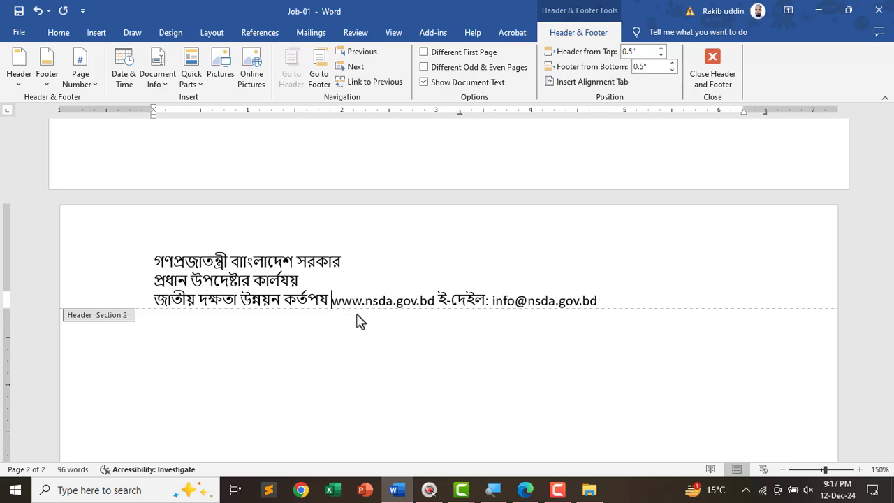
{"action": "type", "text": "ক্ষ"}
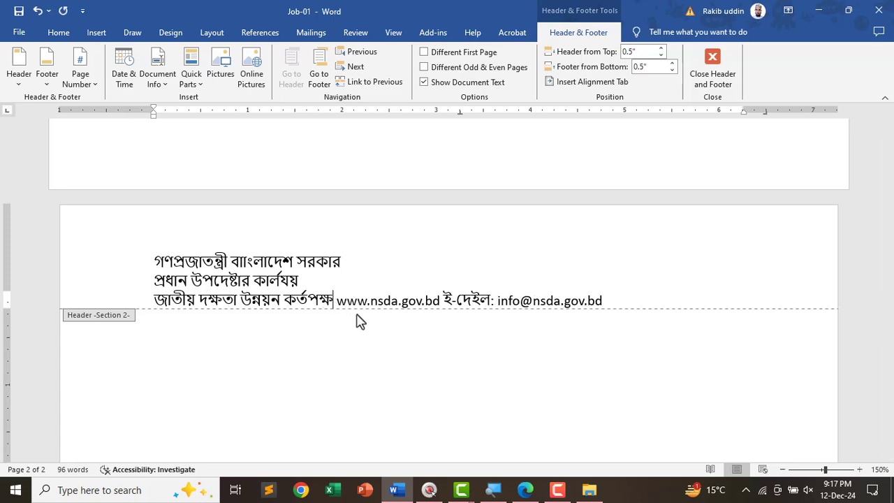
- Put the website and e-mail on their own lines, correct ই-মেইল, and select all five lines
{"action": "key", "text": "Return"}
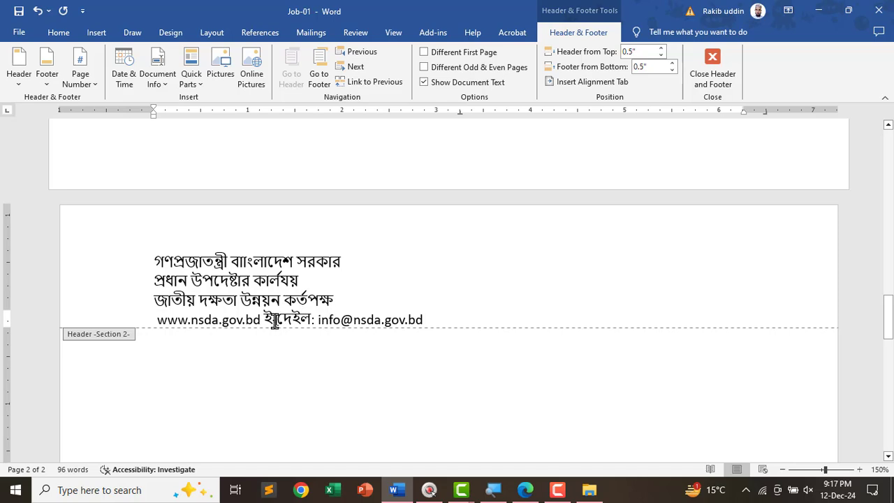
{"action": "key", "text": "Return"}
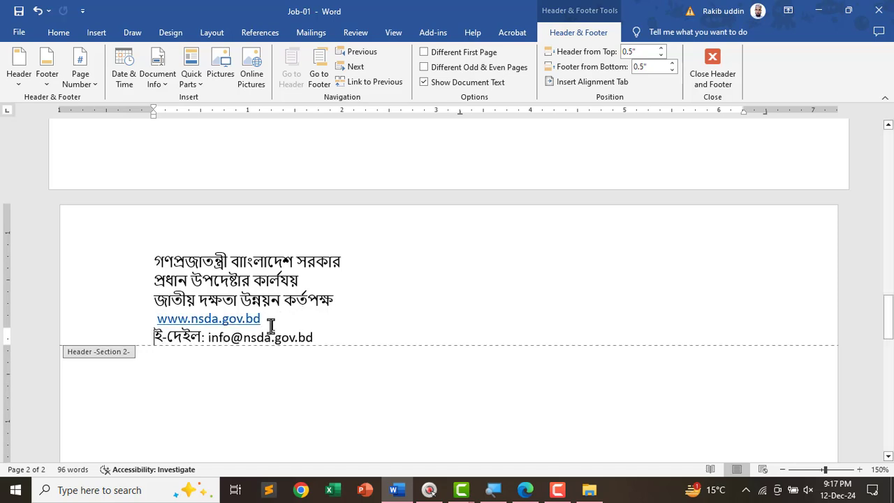
{"action": "key", "text": "BackSpace"}
{"action": "key", "text": "BackSpace"}
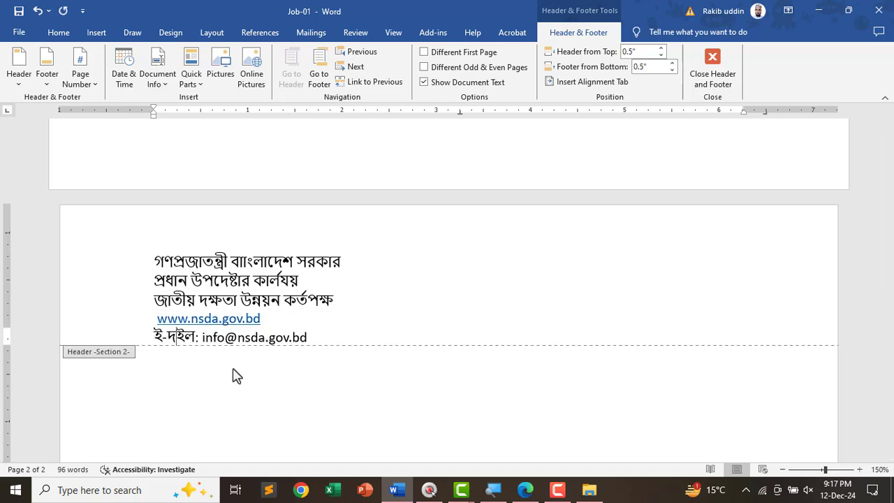
{"action": "type", "text": "মে"}
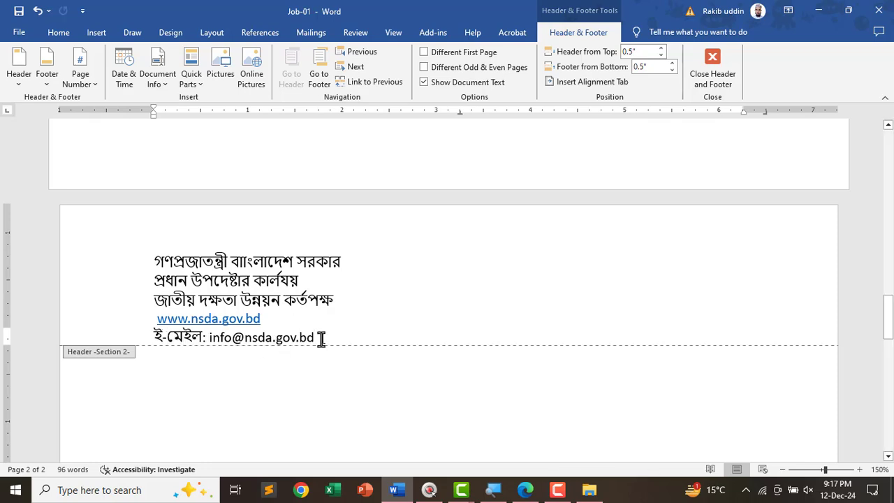
{"action": "left_click_drag", "start_coordinate": [320, 338], "coordinate": [154, 261]}
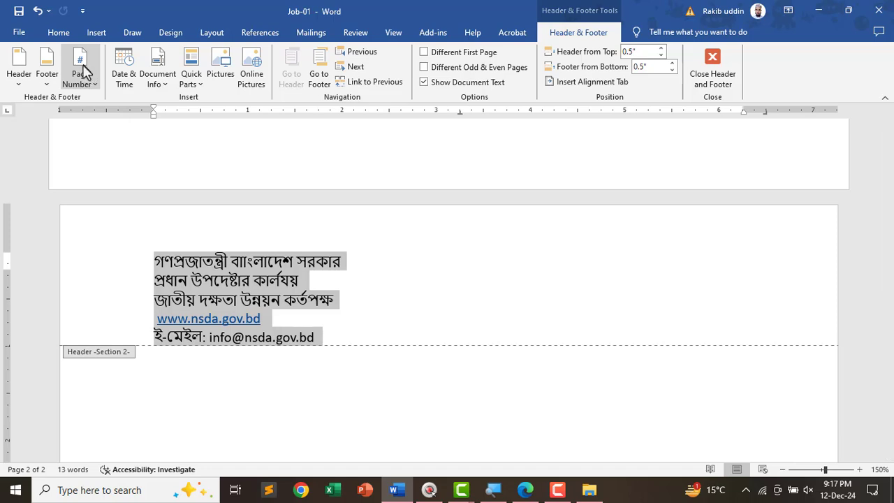
- Centre the five header lines with 1.0 line spacing, then check the task PDF
{"action": "left_click", "coordinate": [58, 33]}
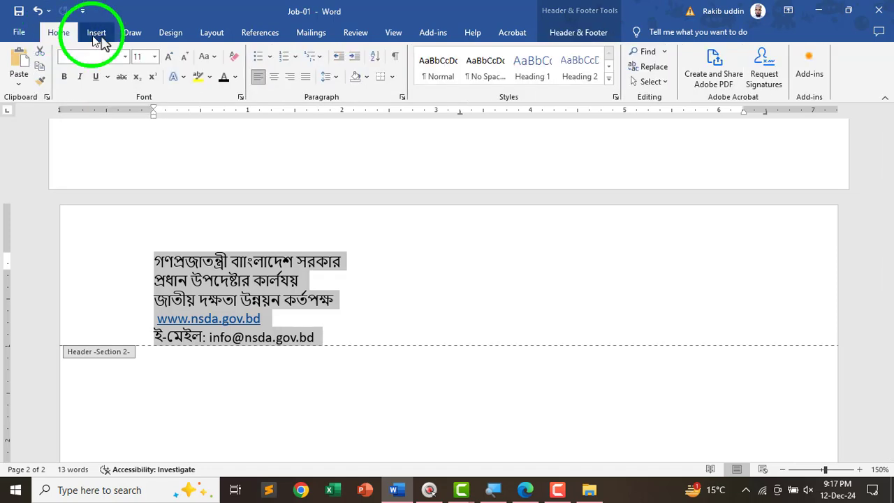
{"action": "left_click", "coordinate": [273, 78]}
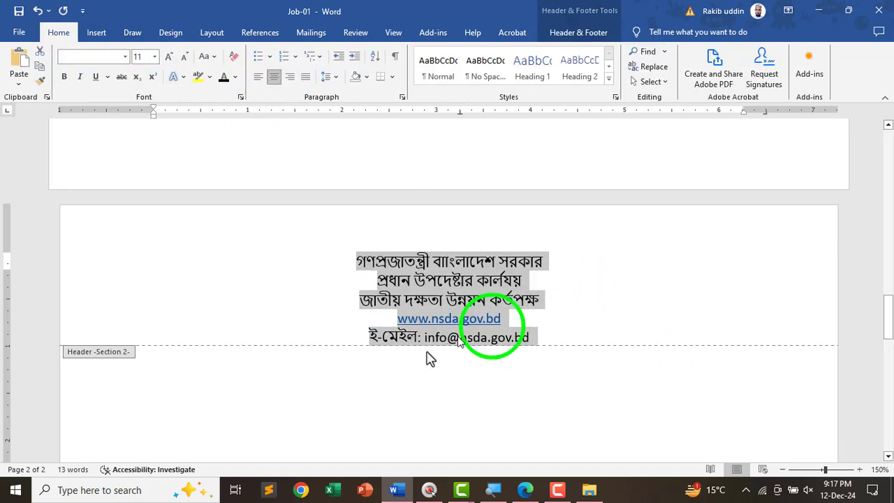
{"action": "left_click", "coordinate": [335, 78]}
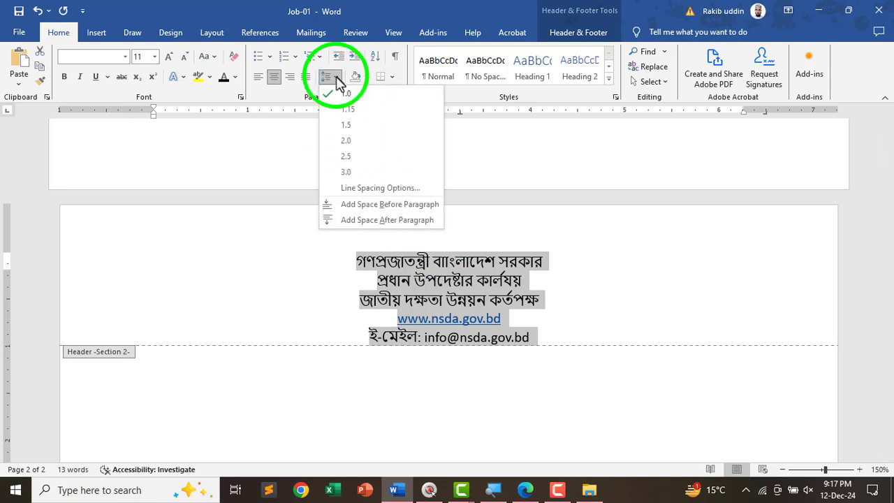
{"action": "left_click", "coordinate": [345, 96]}
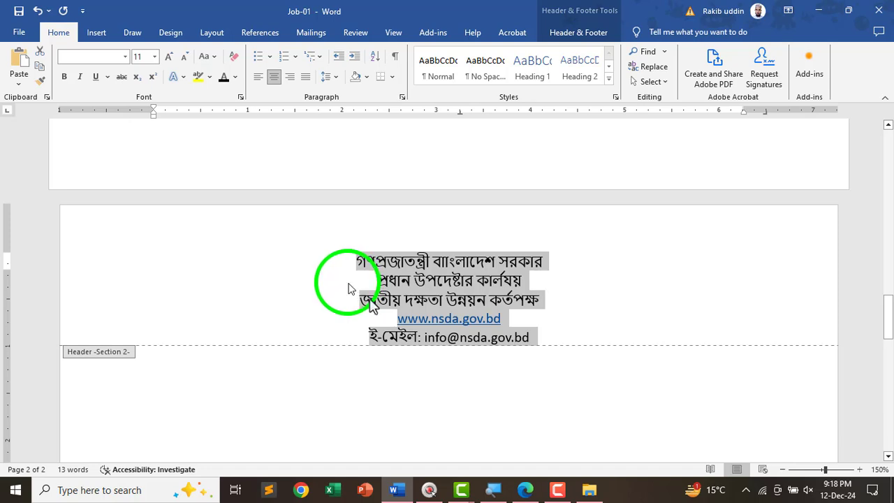
{"action": "left_click", "coordinate": [566, 334]}
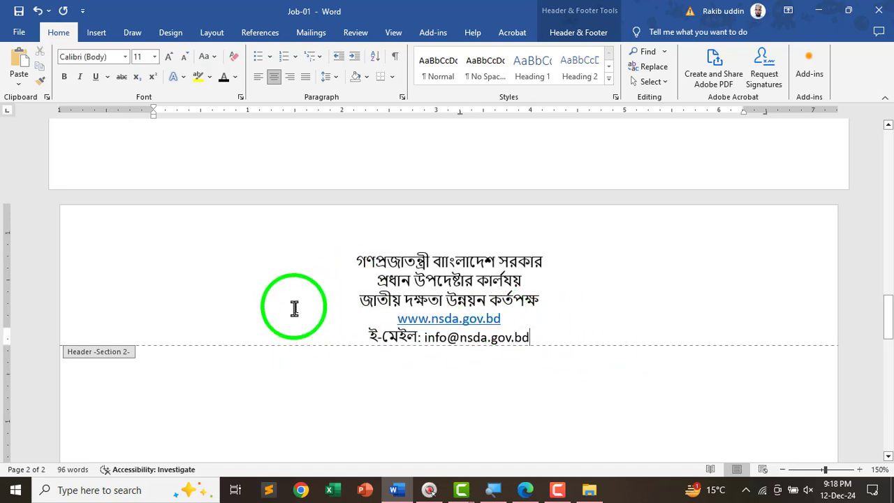
{"action": "key", "text": "alt+Tab"}
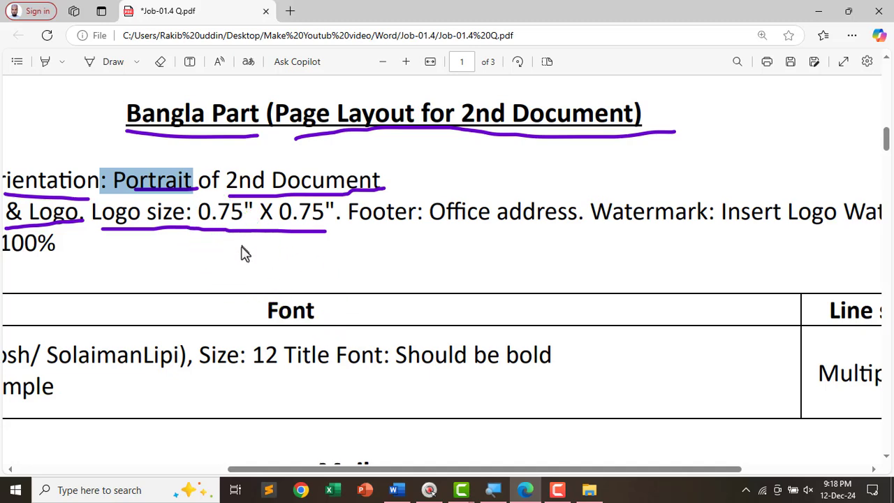
{"action": "key", "text": "alt+Tab"}
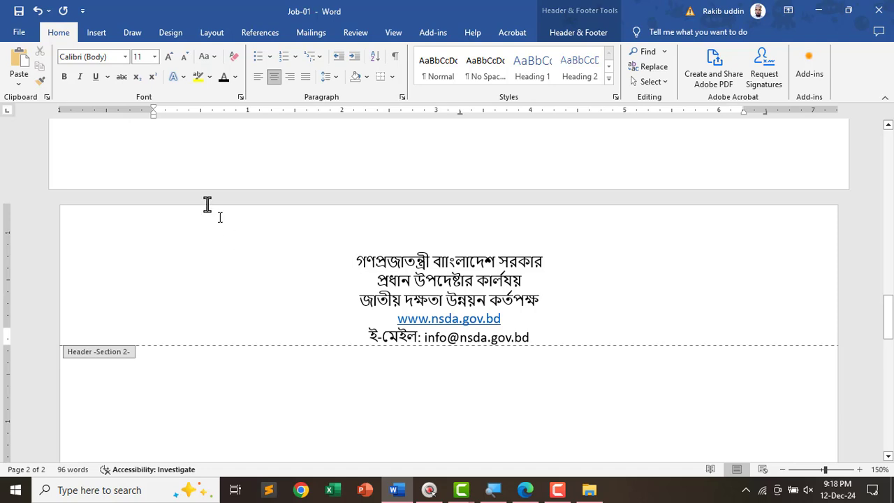
- Insert the NSDA logo image from the Pictures folder into the page 2 header
{"action": "left_click", "coordinate": [97, 32]}
{"action": "left_click", "coordinate": [133, 83]}
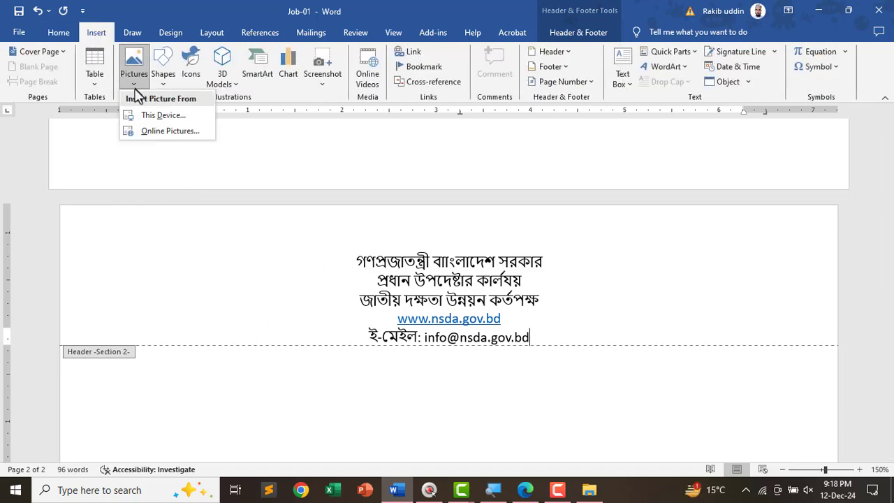
{"action": "left_click", "coordinate": [164, 124]}
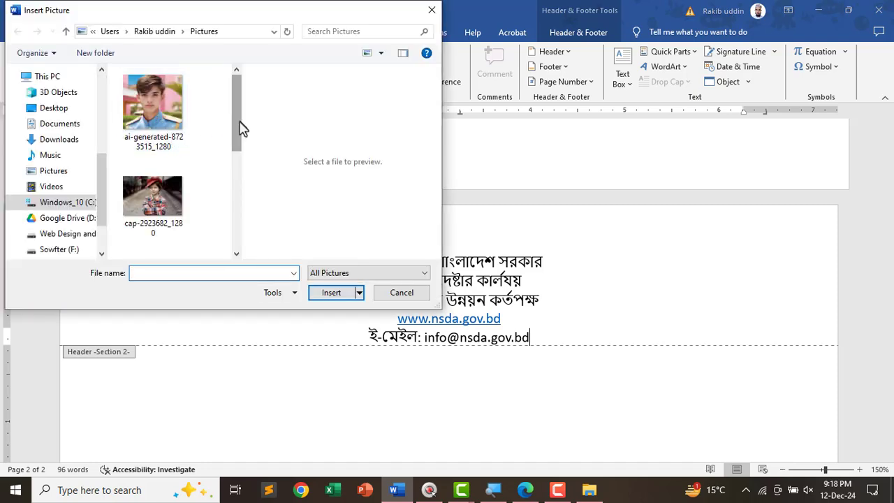
{"action": "left_click_drag", "start_coordinate": [239, 124], "coordinate": [232, 222]}
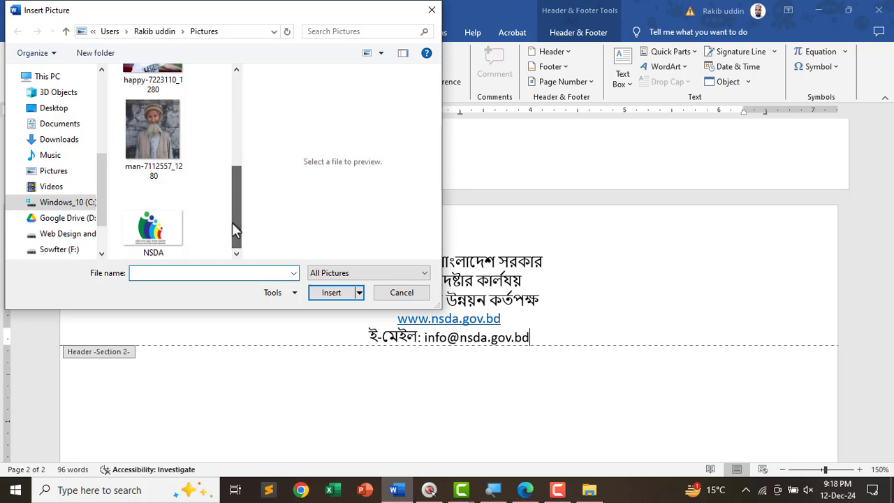
{"action": "left_click", "coordinate": [151, 222]}
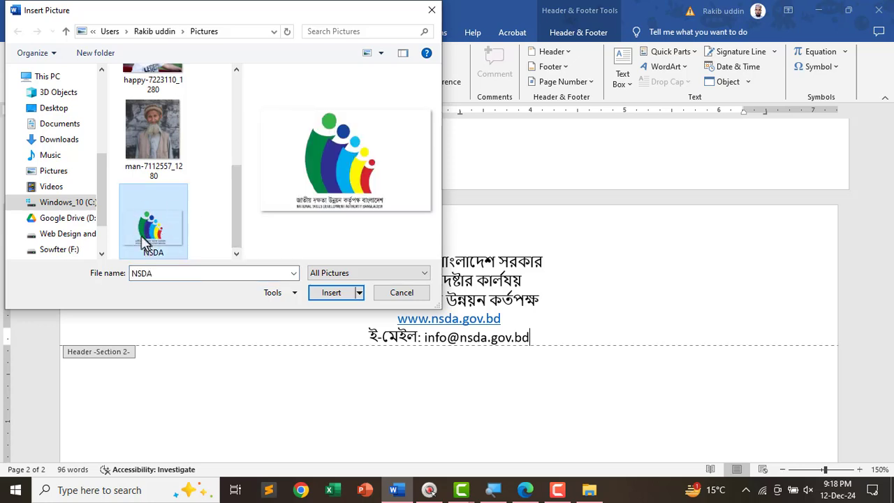
{"action": "left_click", "coordinate": [138, 240]}
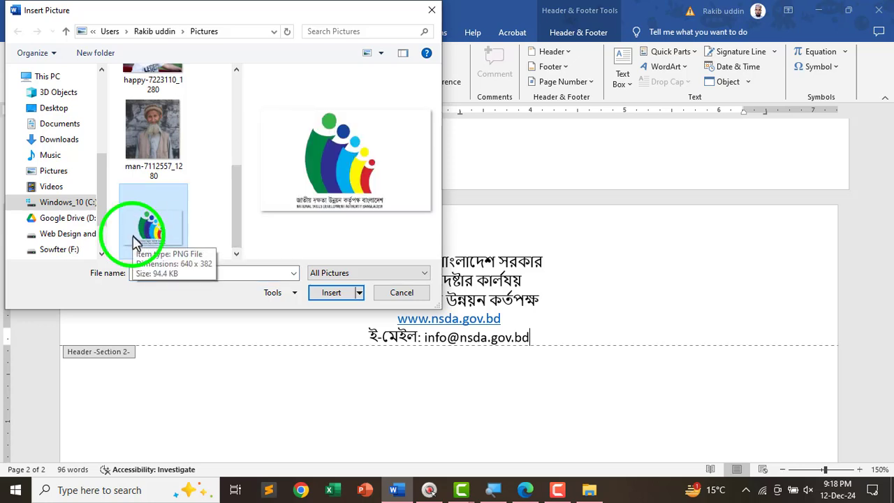
{"action": "left_click", "coordinate": [332, 292]}
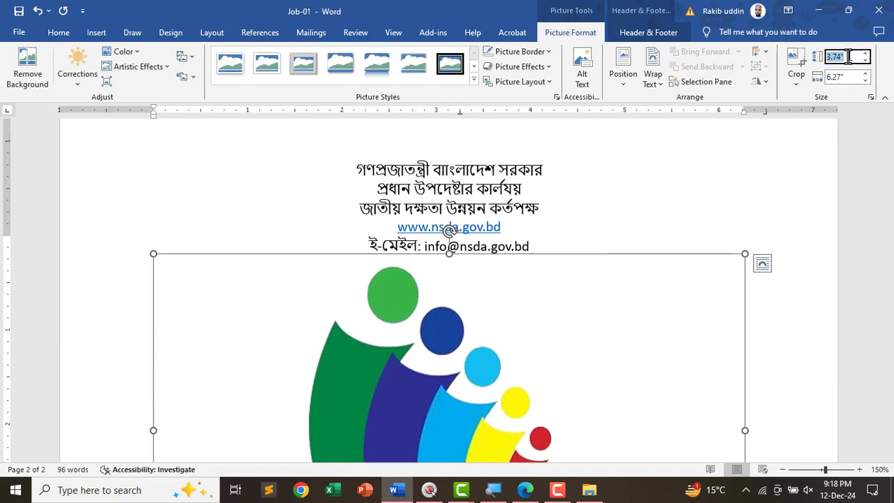
- Unlock the logo's aspect ratio and resize it to 0.75" height and 0.75" width
{"action": "scroll", "coordinate": [465, 343], "scroll_direction": "down", "scroll_amount": 2}
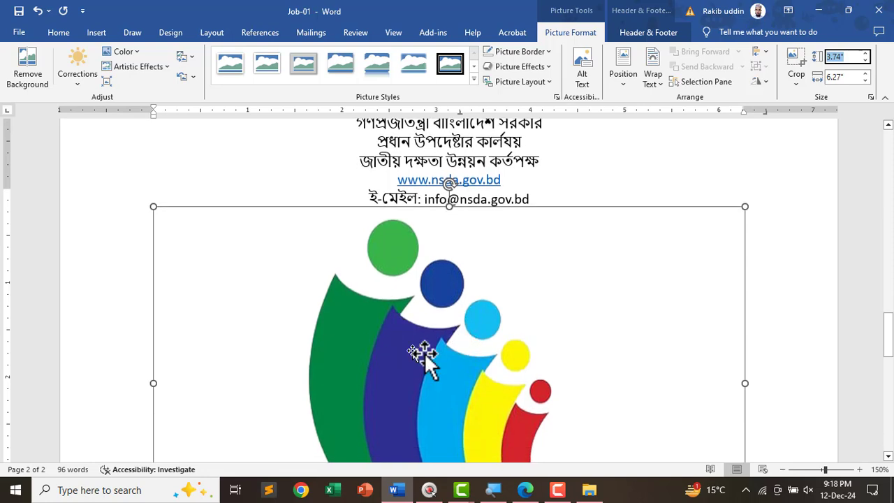
{"action": "left_click", "coordinate": [433, 349]}
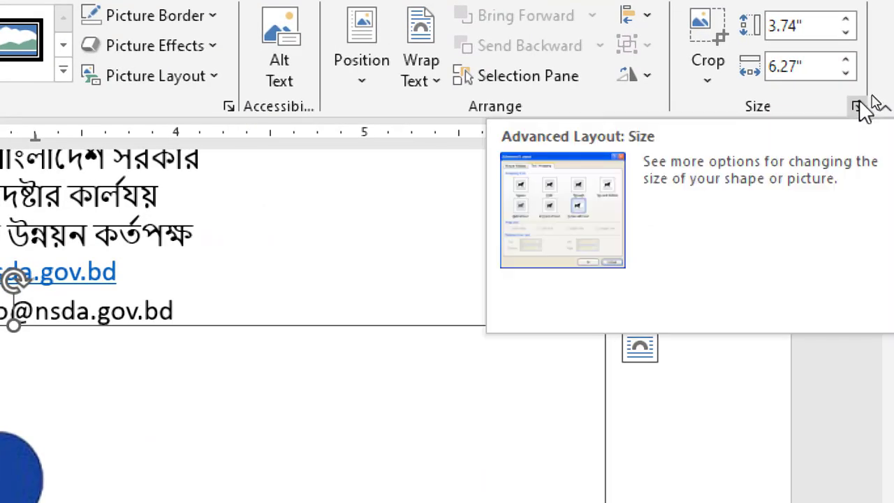
{"action": "left_click", "coordinate": [857, 106]}
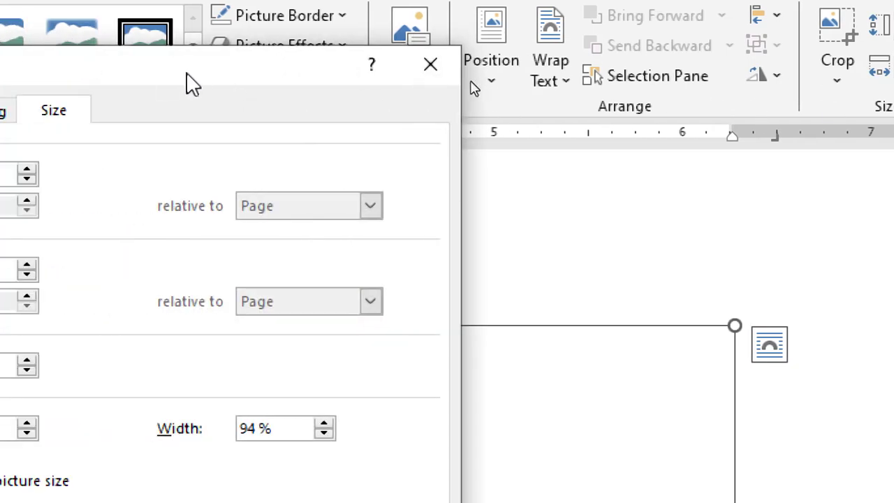
{"action": "left_click_drag", "start_coordinate": [192, 84], "coordinate": [448, 66]}
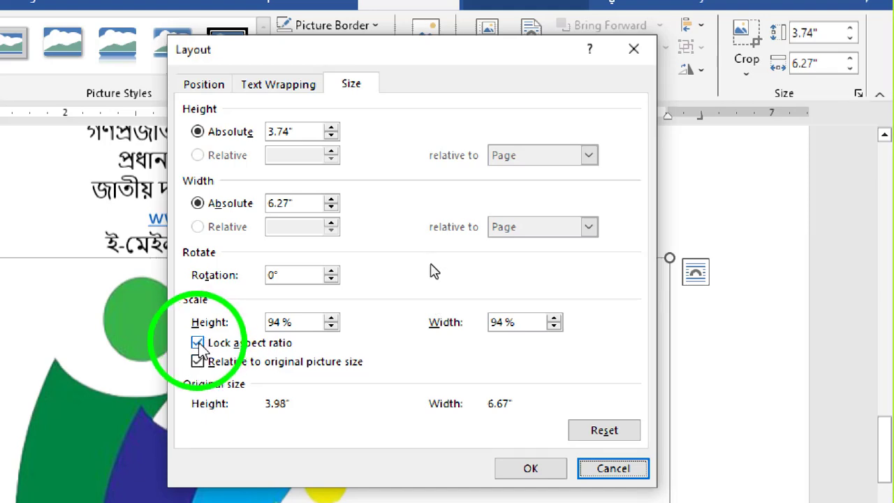
{"action": "left_click", "coordinate": [198, 342]}
{"action": "left_click", "coordinate": [537, 469]}
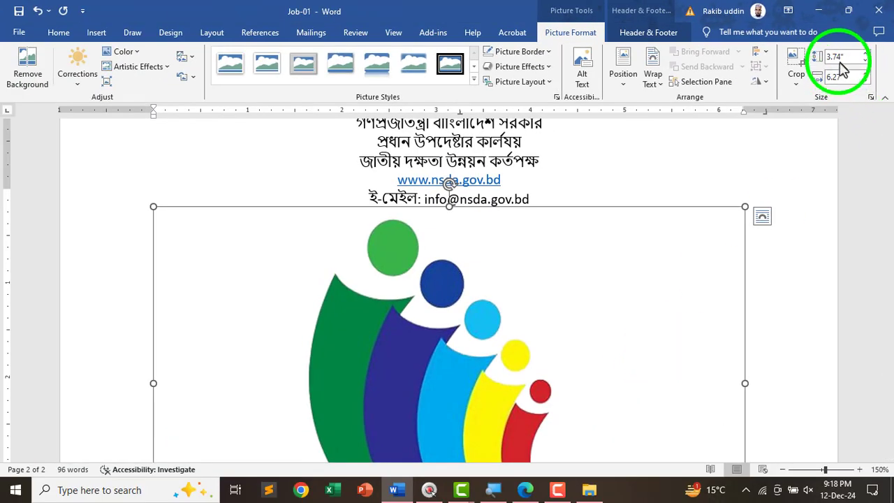
{"action": "left_click", "coordinate": [847, 59]}
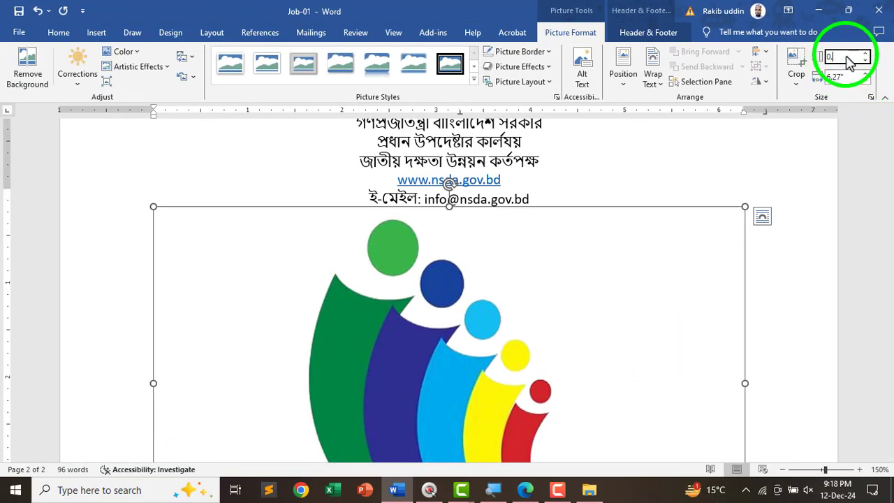
{"action": "key", "text": "Tab"}
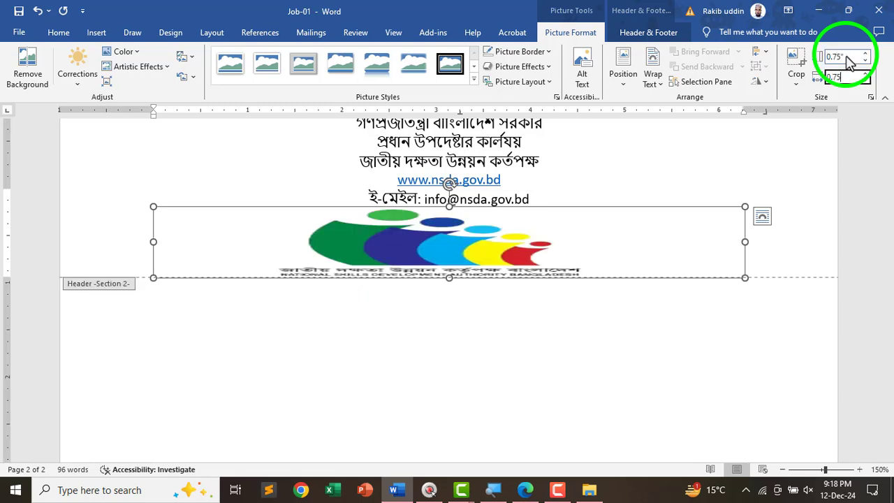
{"action": "key", "text": "Return"}
{"action": "left_click_drag", "start_coordinate": [523, 210], "coordinate": [235, 186]}
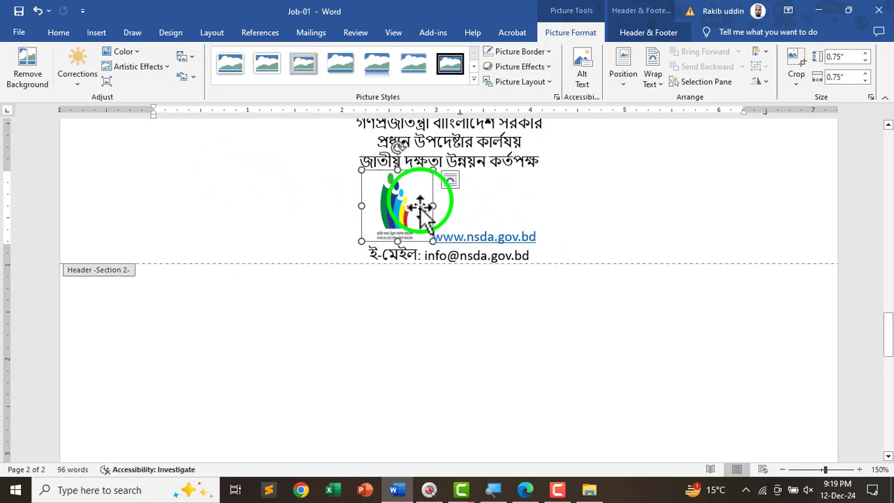
- Set the logo to In Front of Text and drag it left of the header lines
{"action": "left_click", "coordinate": [654, 89]}
{"action": "left_click", "coordinate": [667, 193]}
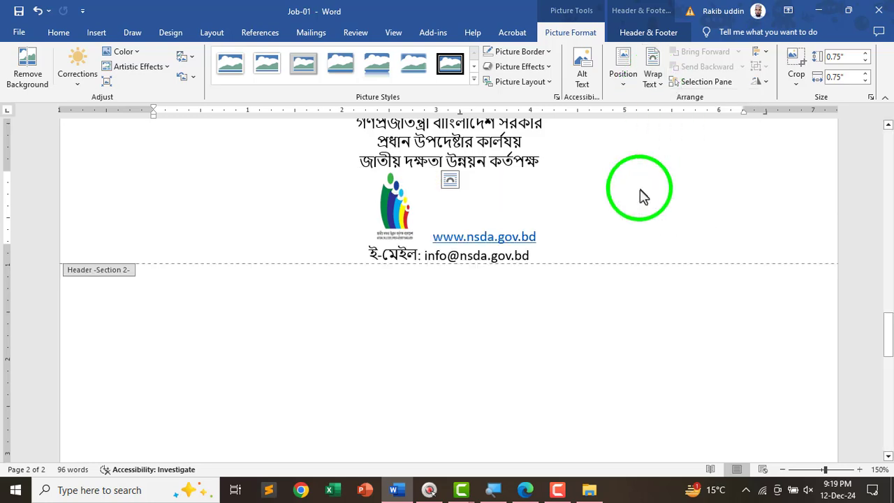
{"action": "left_click_drag", "start_coordinate": [433, 230], "coordinate": [259, 159]}
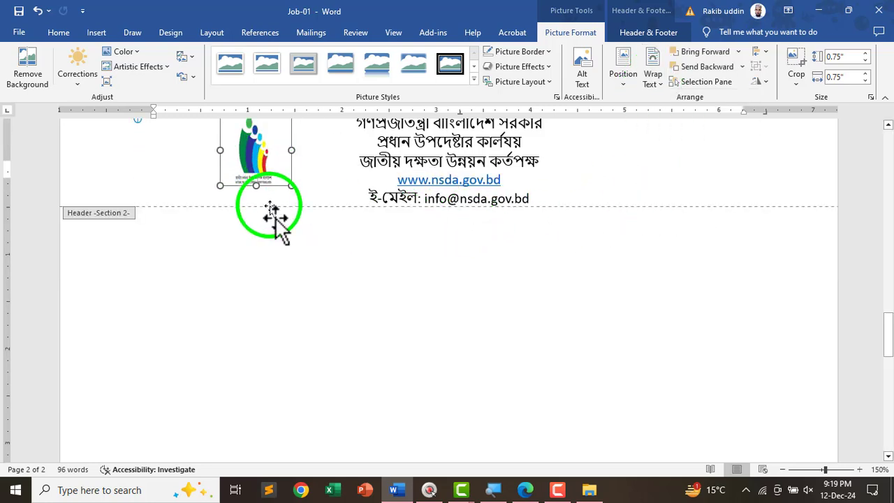
{"action": "scroll", "coordinate": [273, 215], "scroll_direction": "up", "scroll_amount": 2}
{"action": "left_click_drag", "start_coordinate": [285, 248], "coordinate": [220, 254]}
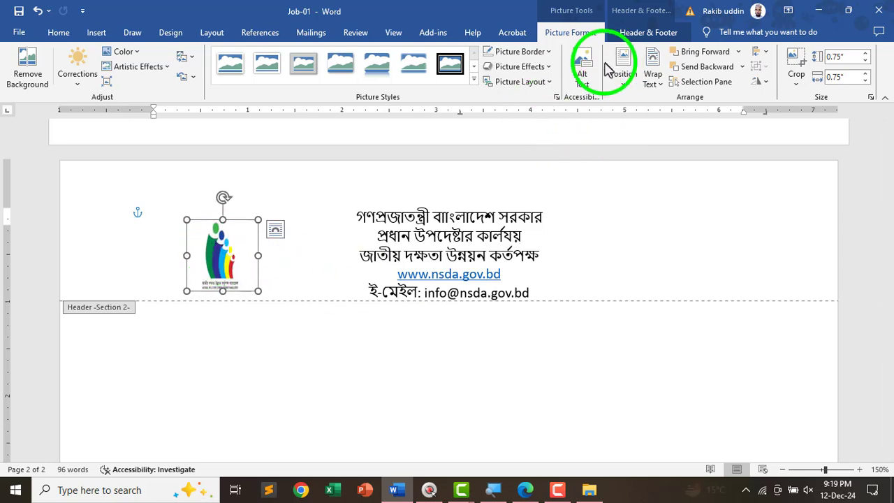
{"action": "key", "text": "alt+Tab"}
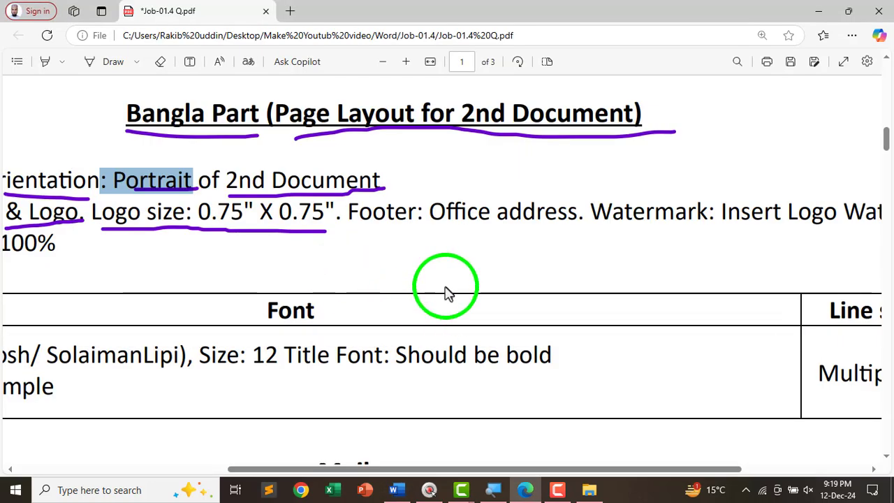
- Check the task PDF's 'Footer: Office address' requirement
{"action": "scroll", "coordinate": [524, 284], "scroll_direction": "down", "scroll_amount": 3}
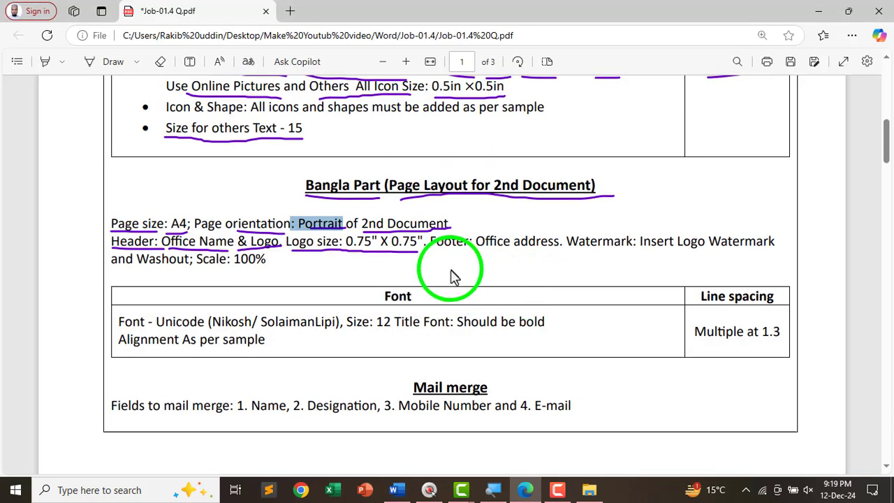
{"action": "scroll", "coordinate": [468, 285], "scroll_direction": "up", "scroll_amount": 2}
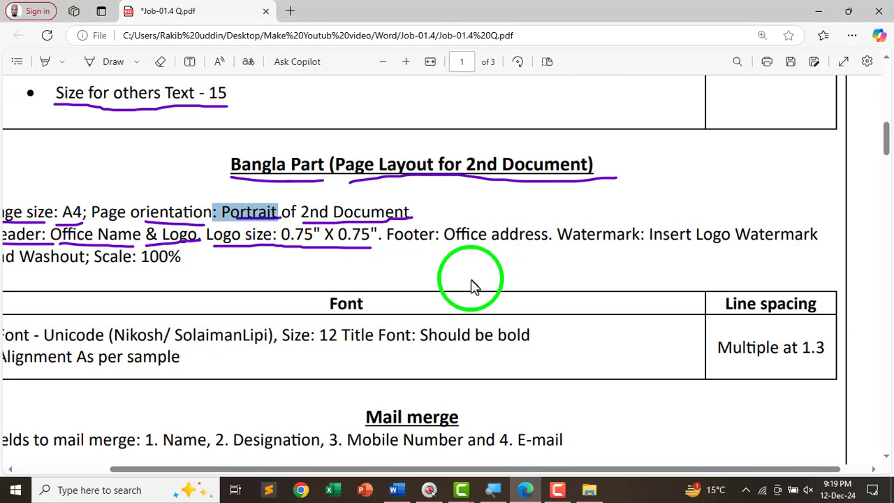
{"action": "left_click_drag", "start_coordinate": [386, 234], "coordinate": [554, 239]}
{"action": "left_click", "coordinate": [449, 239]}
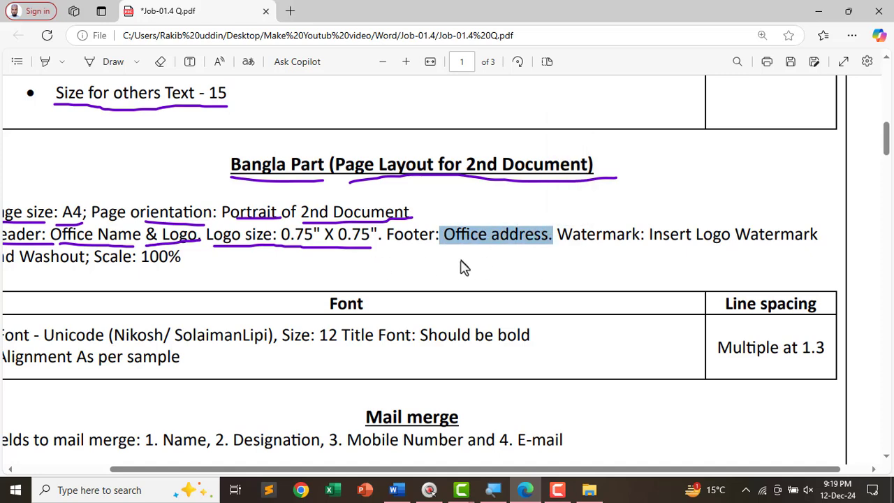
{"action": "key", "text": "alt+Tab"}
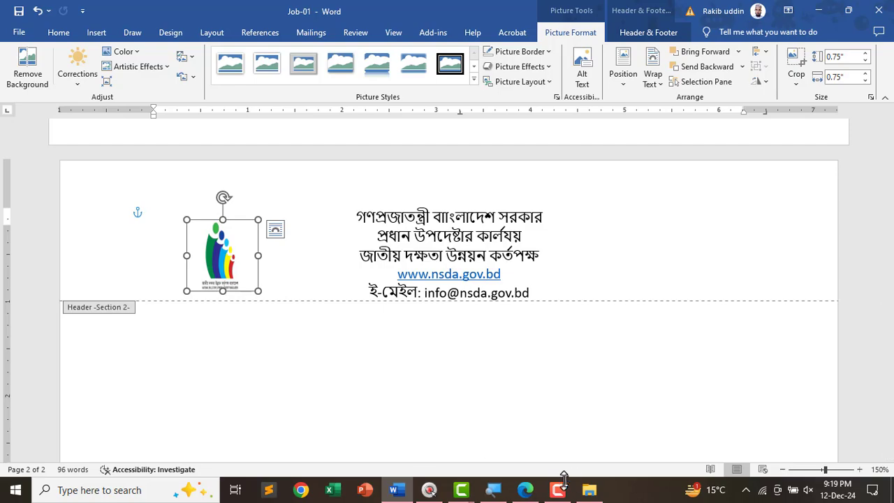
- Select the office address line in the sample letter's page 3 footer
{"action": "left_click", "coordinate": [518, 487]}
{"action": "scroll", "coordinate": [370, 283], "scroll_direction": "down", "scroll_amount": 6}
{"action": "scroll", "coordinate": [389, 306], "scroll_direction": "down", "scroll_amount": 2}
{"action": "scroll", "coordinate": [390, 307], "scroll_direction": "down", "scroll_amount": 10}
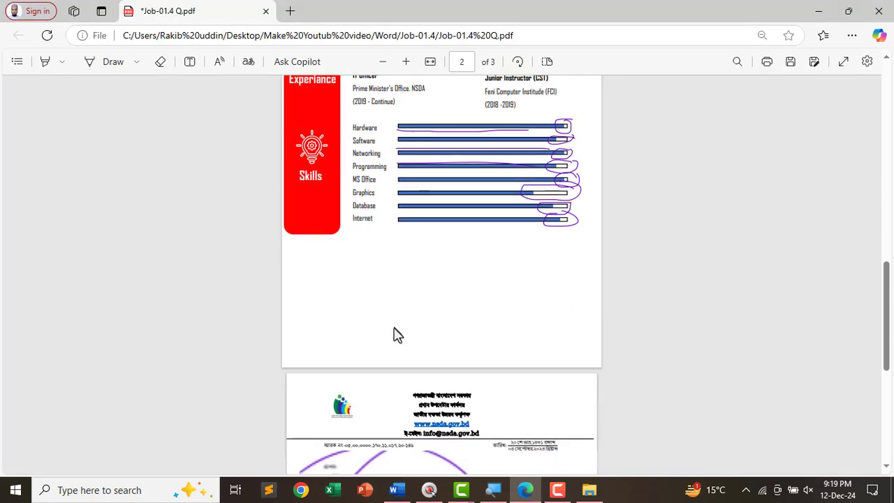
{"action": "scroll", "coordinate": [369, 384], "scroll_direction": "up", "scroll_amount": 2}
{"action": "scroll", "coordinate": [375, 384], "scroll_direction": "down", "scroll_amount": 1}
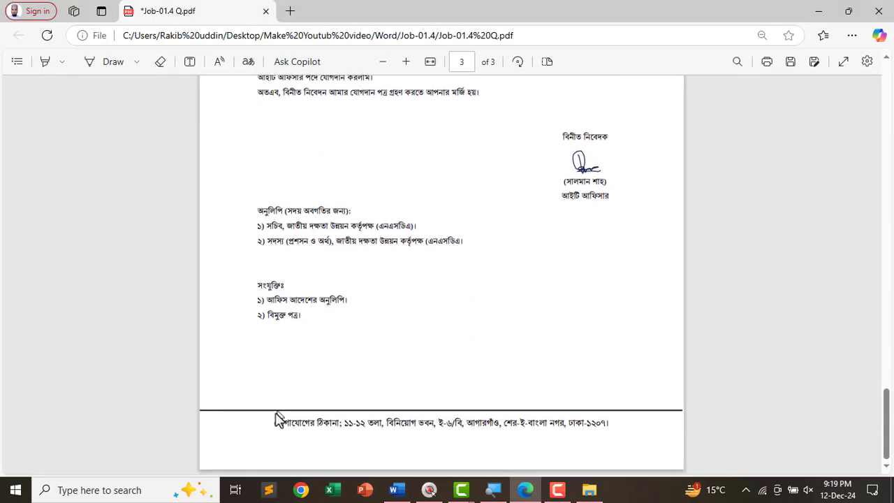
{"action": "left_click_drag", "start_coordinate": [273, 423], "coordinate": [627, 428]}
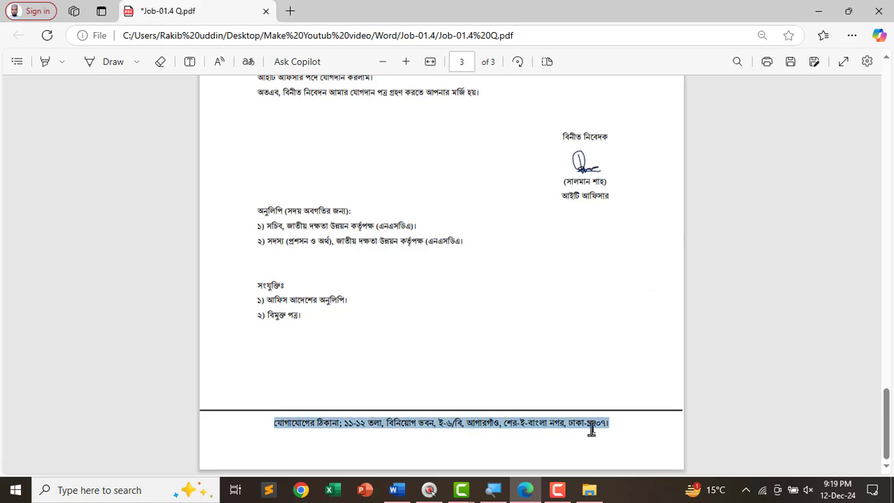
{"action": "key", "text": "alt+Tab"}
- Paste the office address line into the page 2 footer
{"action": "scroll", "coordinate": [297, 363], "scroll_direction": "down", "scroll_amount": 8}
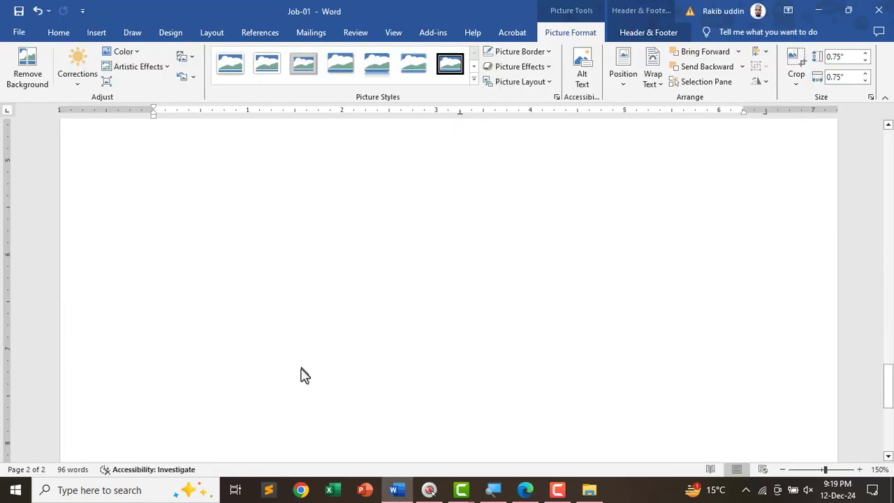
{"action": "scroll", "coordinate": [301, 385], "scroll_direction": "down", "scroll_amount": 1}
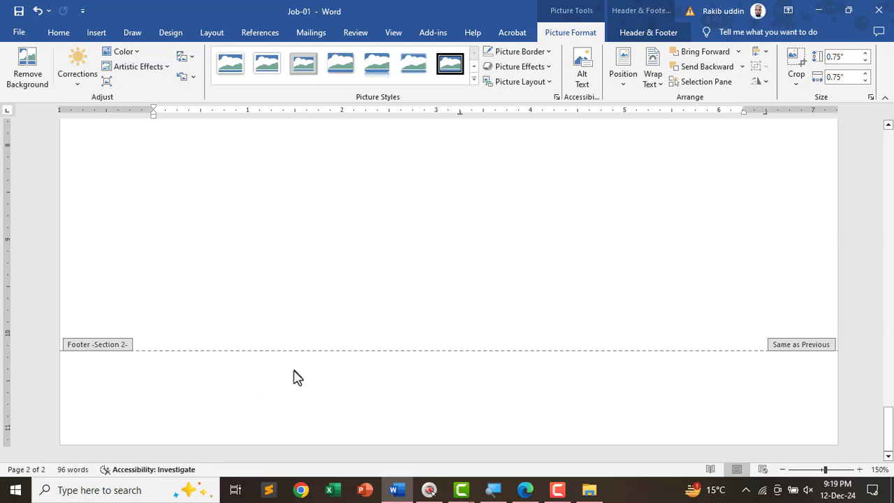
{"action": "key", "text": "Escape"}
{"action": "scroll", "coordinate": [298, 404], "scroll_direction": "up", "scroll_amount": 10}
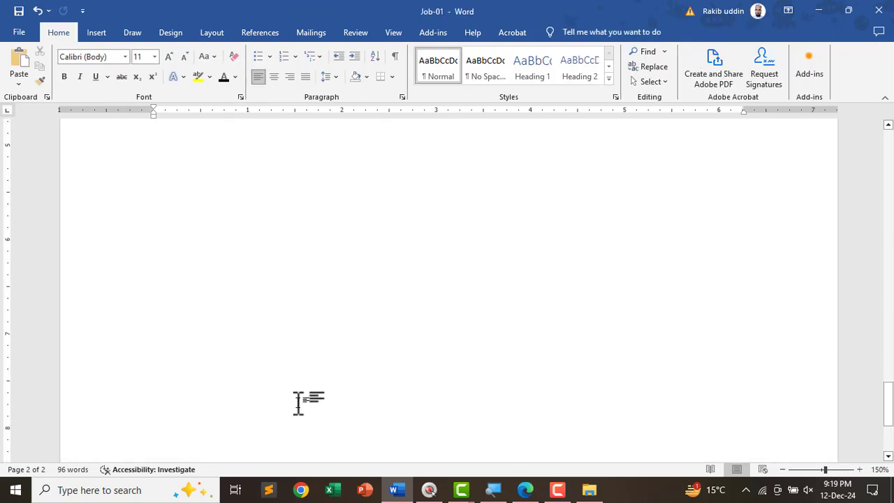
{"action": "scroll", "coordinate": [297, 403], "scroll_direction": "down", "scroll_amount": 12}
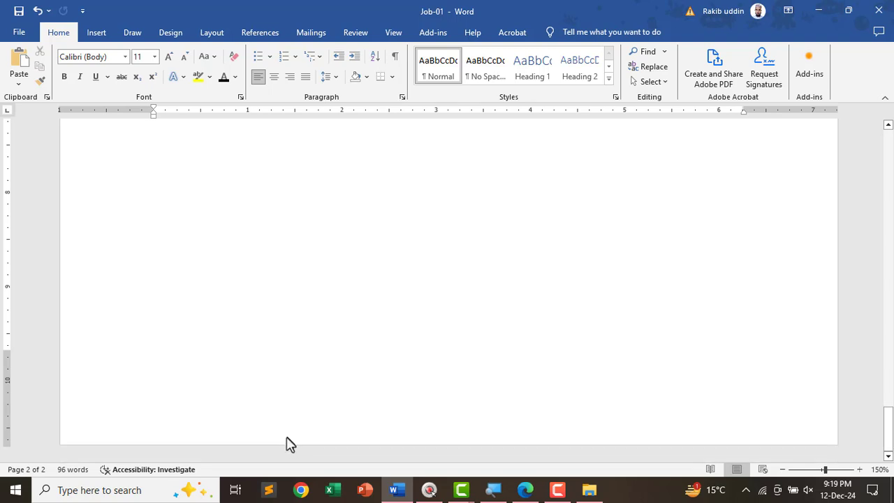
{"action": "double_click", "coordinate": [288, 442]}
{"action": "key", "text": "ctrl+v"}
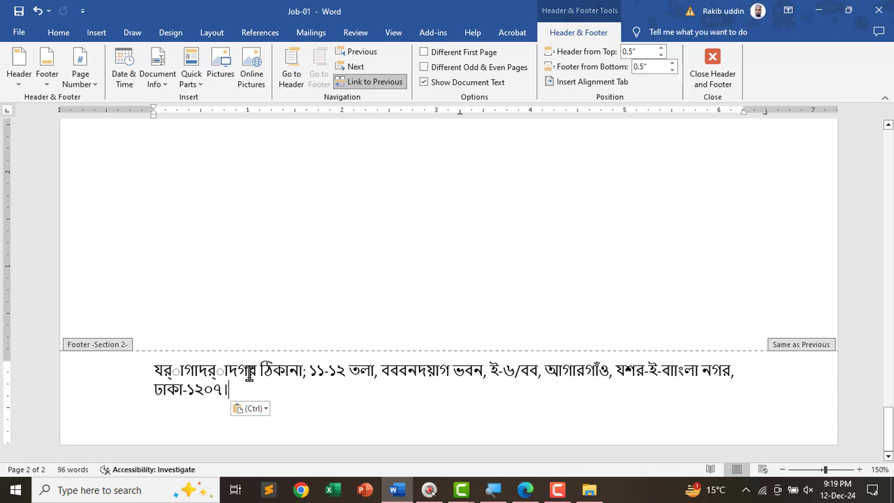
- Fix the footer's garbled words to যোগাযোগের, বিনিয়োগ ভবন, ই-৬/বি and শের-ই-বাংলা
{"action": "left_click_drag", "start_coordinate": [255, 370], "coordinate": [106, 377]}
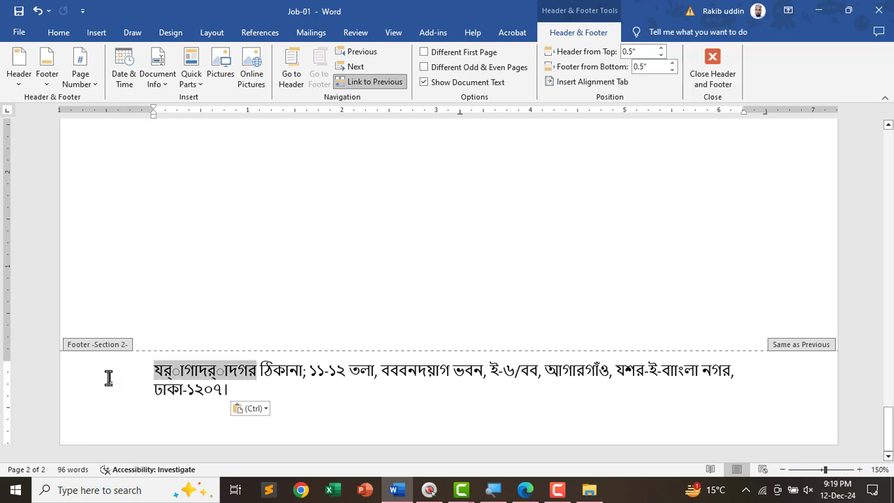
{"action": "type", "text": "xw"}
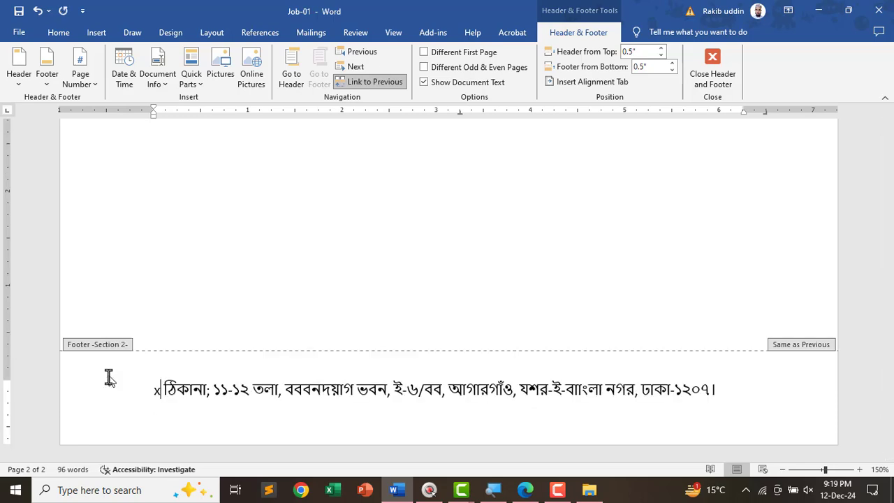
{"action": "key", "text": "BackSpace"}
{"action": "key", "text": "BackSpace"}
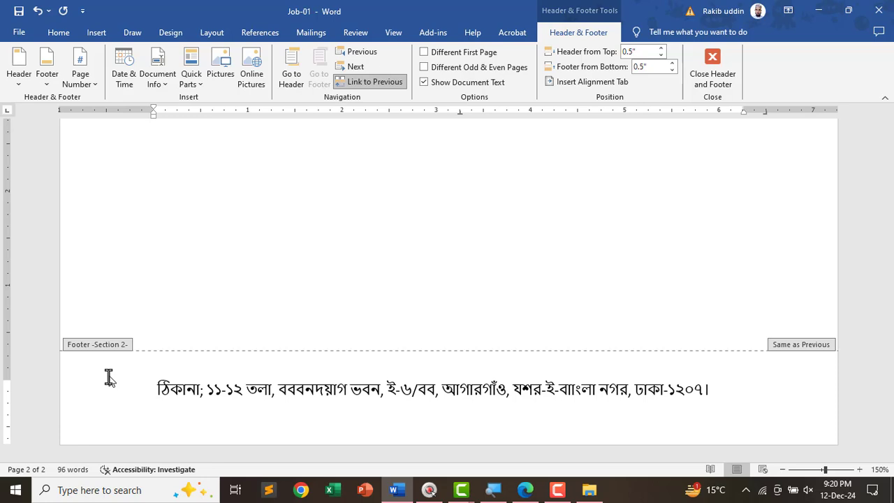
{"action": "type", "text": "যো "}
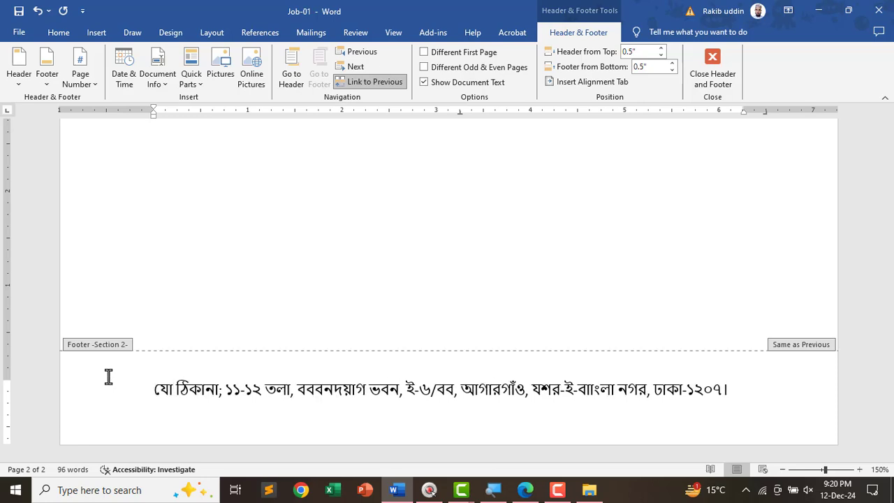
{"action": "type", "text": "গাযোগের"}
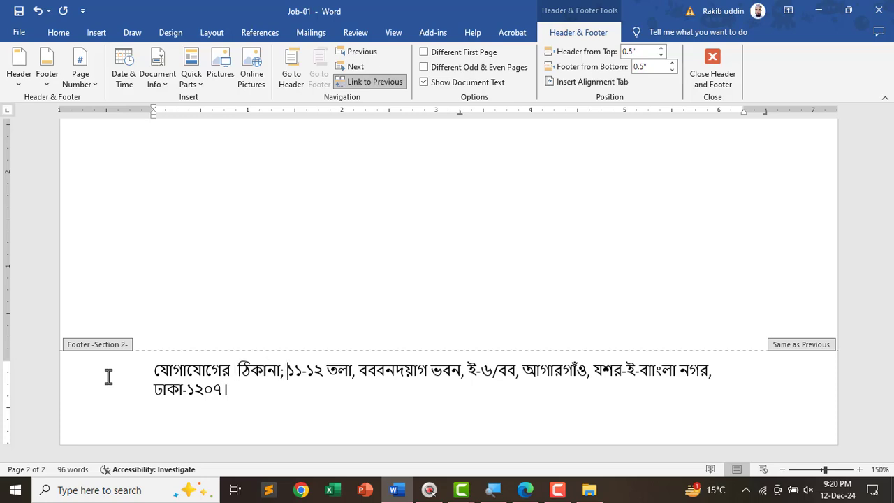
{"action": "key", "text": "Delete"}
{"action": "key", "text": "Delete"}
{"action": "key", "text": "Delete"}
{"action": "key", "text": "Delete"}
{"action": "key", "text": "Delete"}
{"action": "key", "text": "Delete"}
{"action": "key", "text": "Delete"}
{"action": "key", "text": "Delete"}
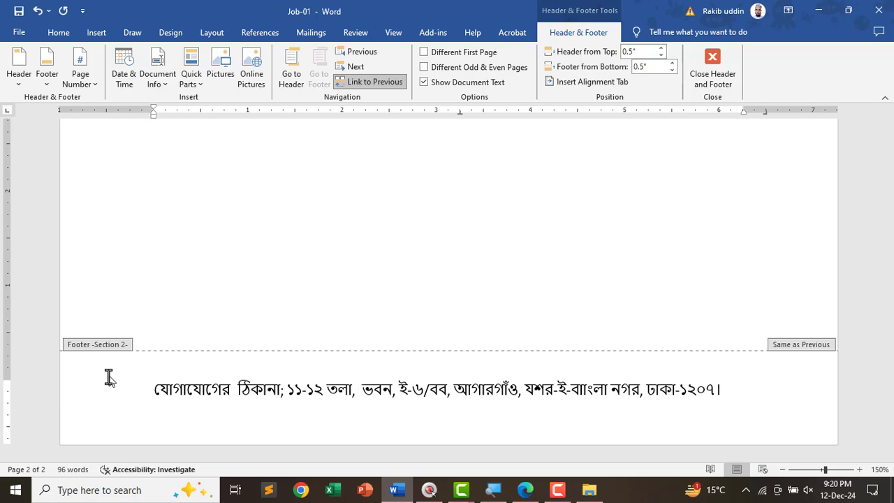
{"action": "type", "text": "বি"}
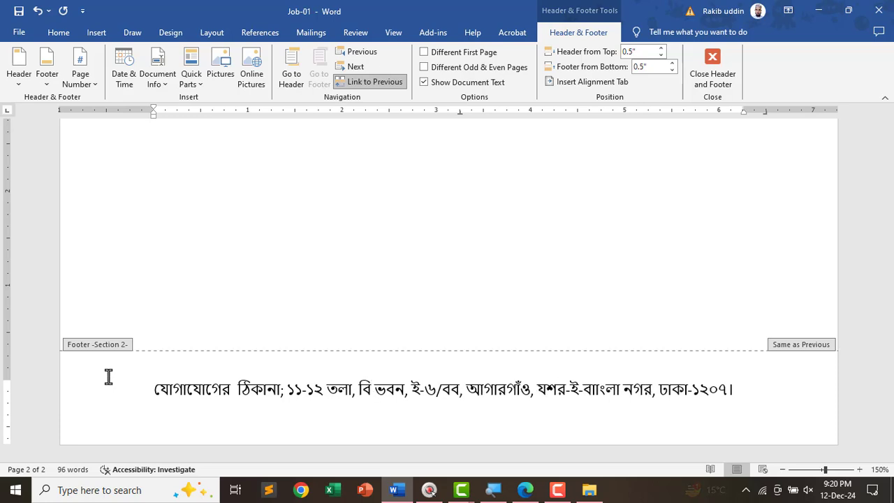
{"action": "type", "text": "নিয়োগ"}
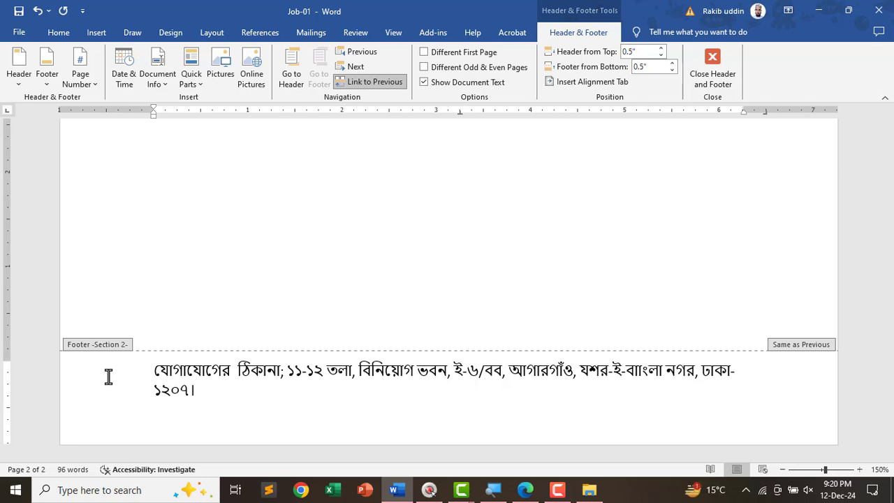
{"action": "key", "text": "Delete"}
{"action": "key", "text": "Delete"}
{"action": "type", "text": "বি"}
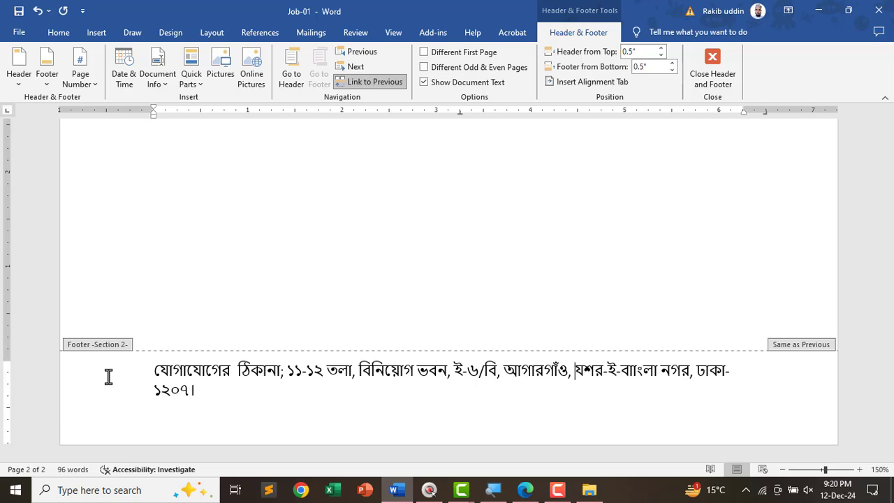
{"action": "key", "text": "Delete"}
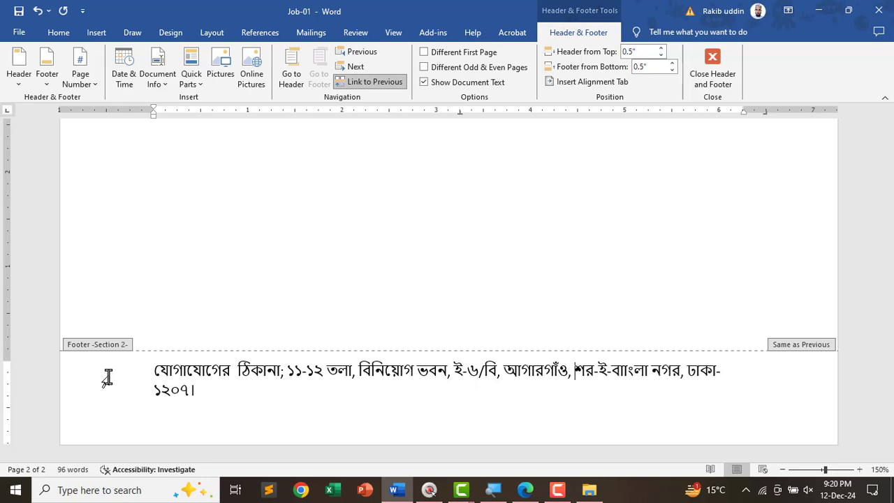
{"action": "type", "text": "শে"}
{"action": "key", "text": "Delete"}
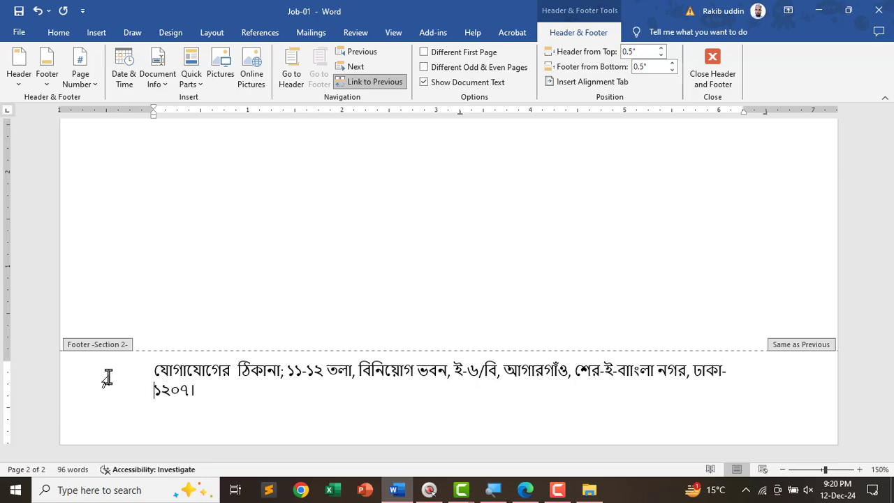
- Format the whole footer address paragraph in Nikosh at 14 pt
{"action": "triple_click", "coordinate": [129, 363]}
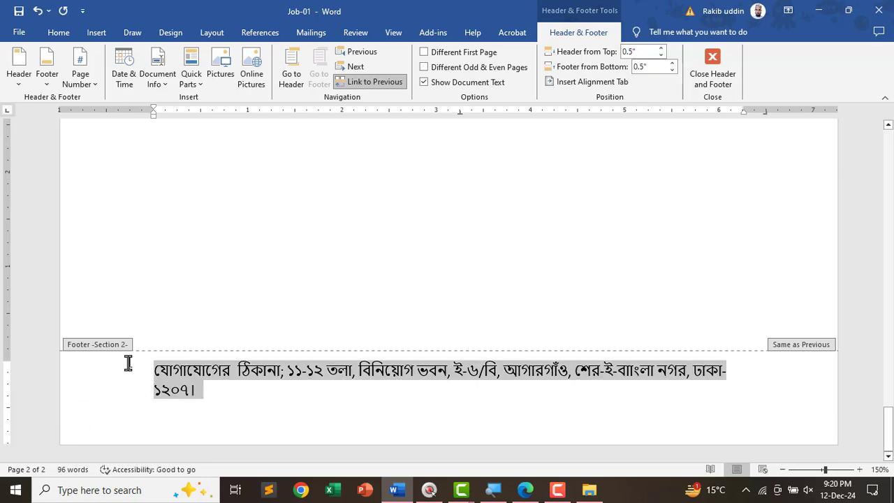
{"action": "left_click", "coordinate": [57, 32]}
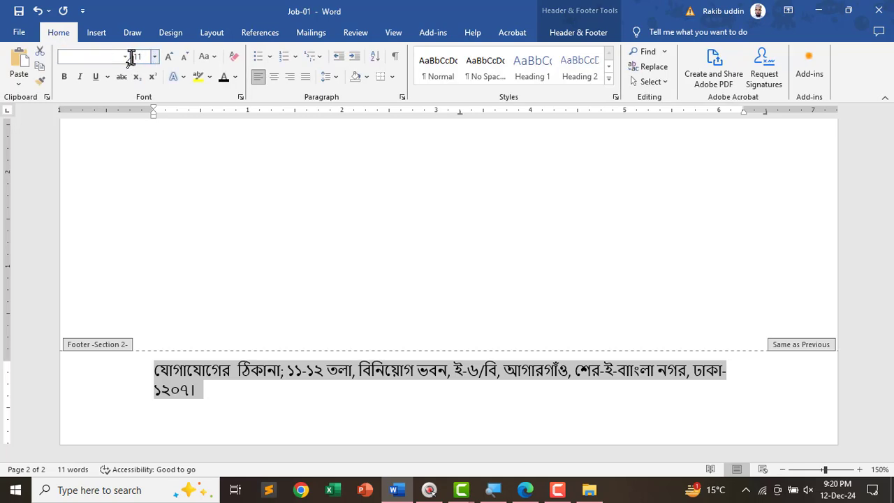
{"action": "left_click", "coordinate": [117, 57]}
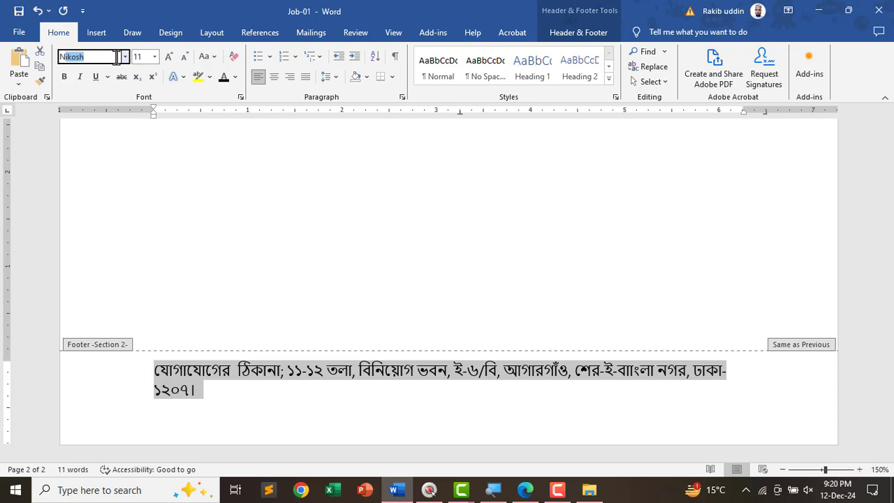
{"action": "type", "text": "Ni"}
{"action": "key", "text": "Return"}
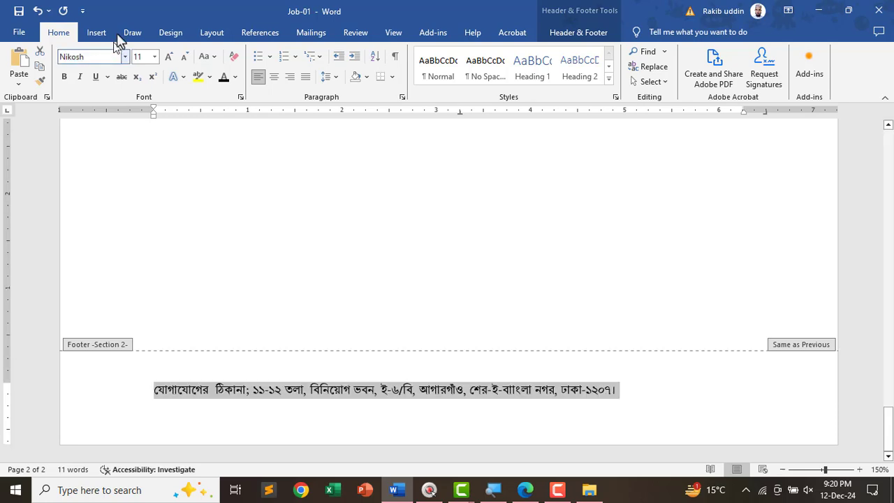
{"action": "left_click", "coordinate": [139, 57]}
{"action": "type", "text": "14"}
{"action": "key", "text": "Return"}
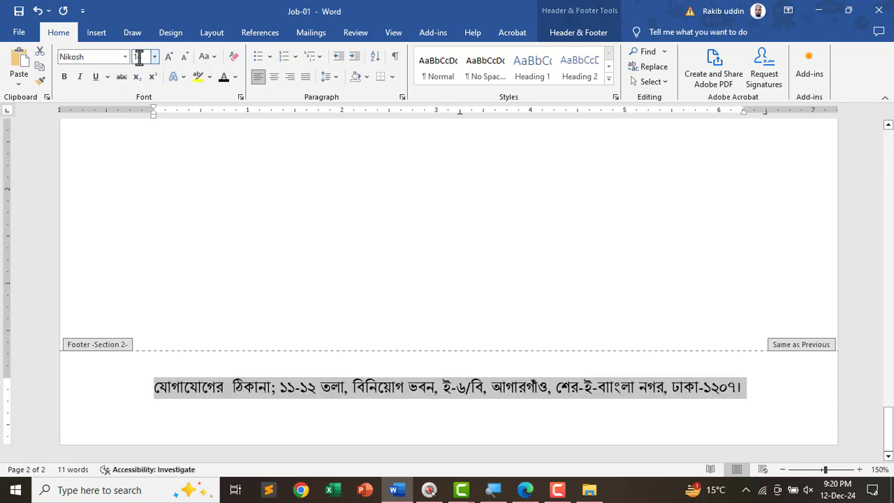
{"action": "key", "text": "alt+Tab"}
- Highlight the 'Should be bold' title note in the PDF's Bangla Part font table
{"action": "scroll", "coordinate": [328, 307], "scroll_direction": "up", "scroll_amount": 15}
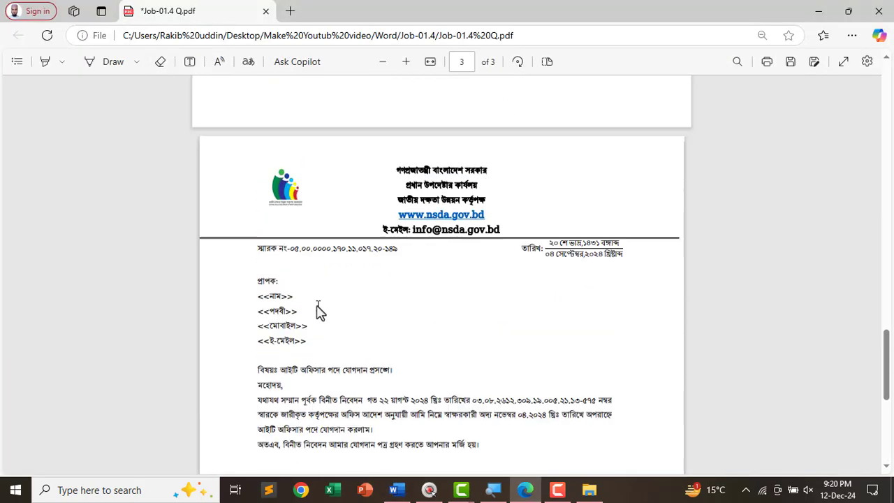
{"action": "scroll", "coordinate": [329, 279], "scroll_direction": "up", "scroll_amount": 10}
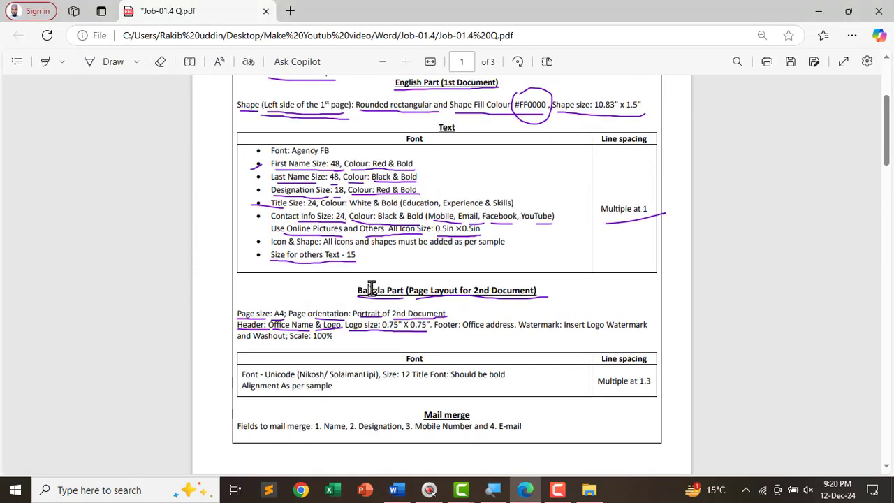
{"action": "scroll", "coordinate": [400, 330], "scroll_direction": "up", "scroll_amount": 2}
{"action": "scroll", "coordinate": [401, 332], "scroll_direction": "down", "scroll_amount": 2}
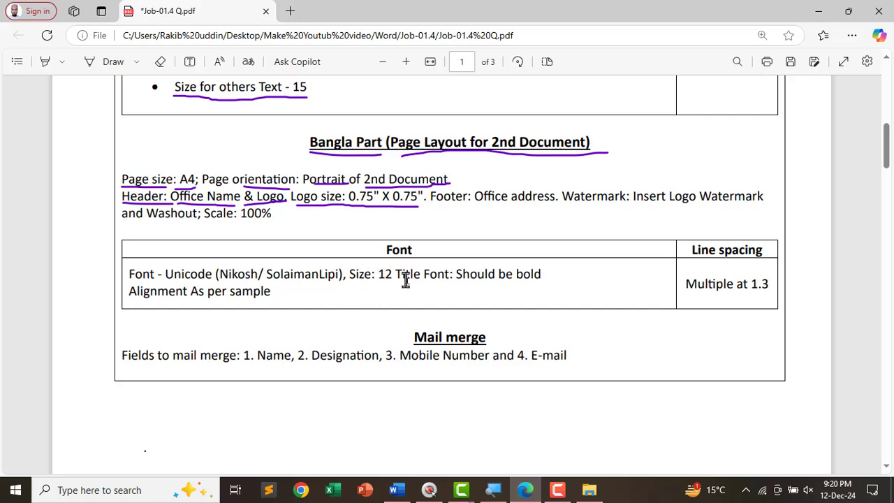
{"action": "left_click_drag", "start_coordinate": [429, 276], "coordinate": [533, 281]}
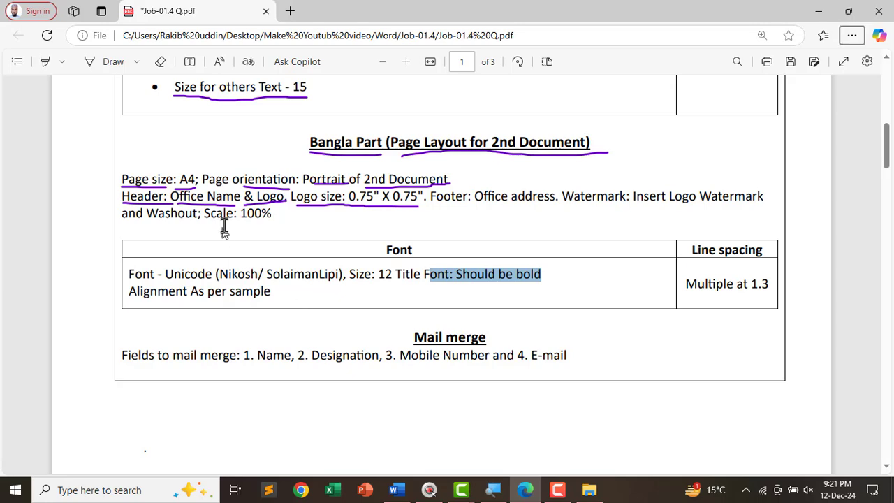
{"action": "key", "text": "alt"}
- Make the footer address 12 pt, bold and centred
{"action": "key", "text": "alt+Tab"}
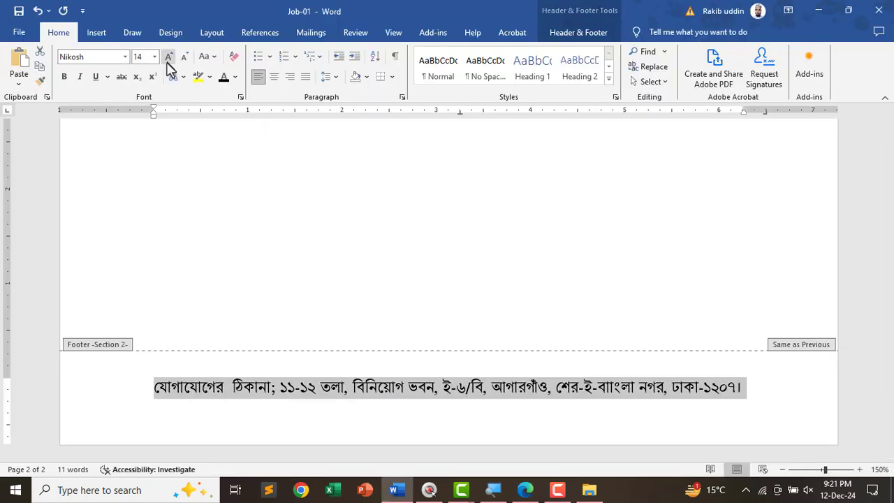
{"action": "left_click", "coordinate": [137, 59]}
{"action": "type", "text": "12"}
{"action": "key", "text": "Return"}
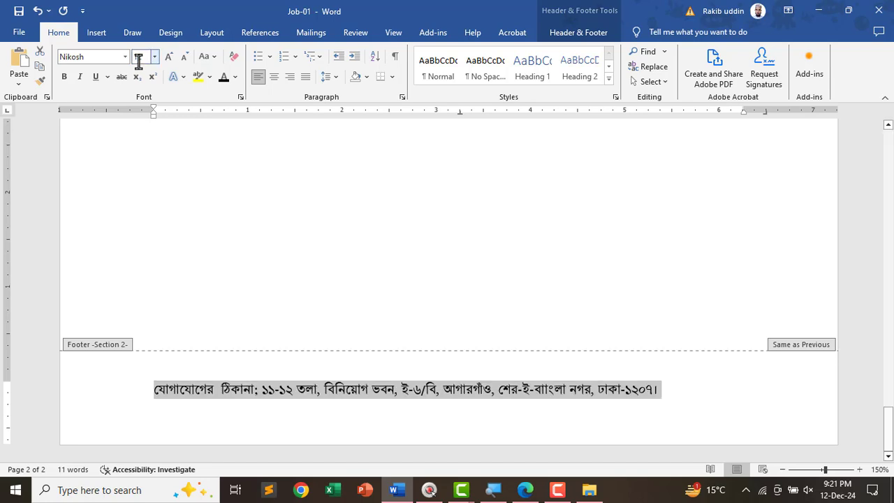
{"action": "left_click", "coordinate": [64, 77]}
{"action": "key", "text": "ctrl+e"}
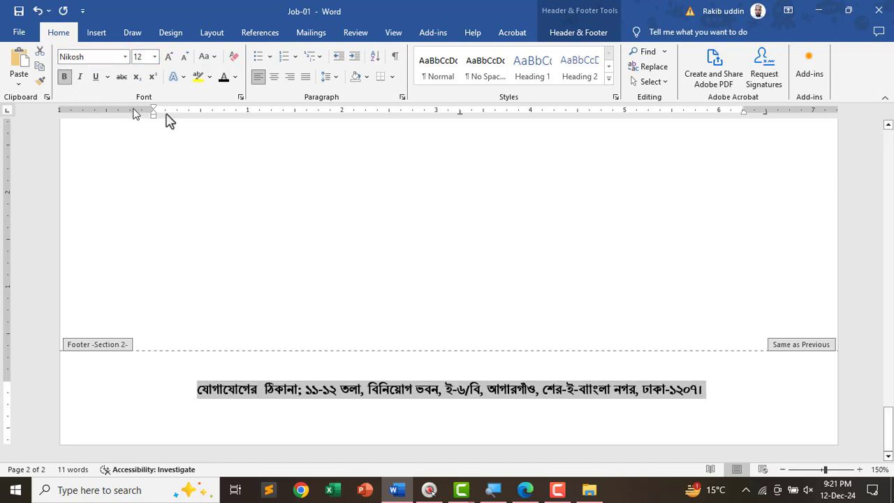
- Make the five header office lines bold
{"action": "scroll", "coordinate": [434, 222], "scroll_direction": "up", "scroll_amount": 12}
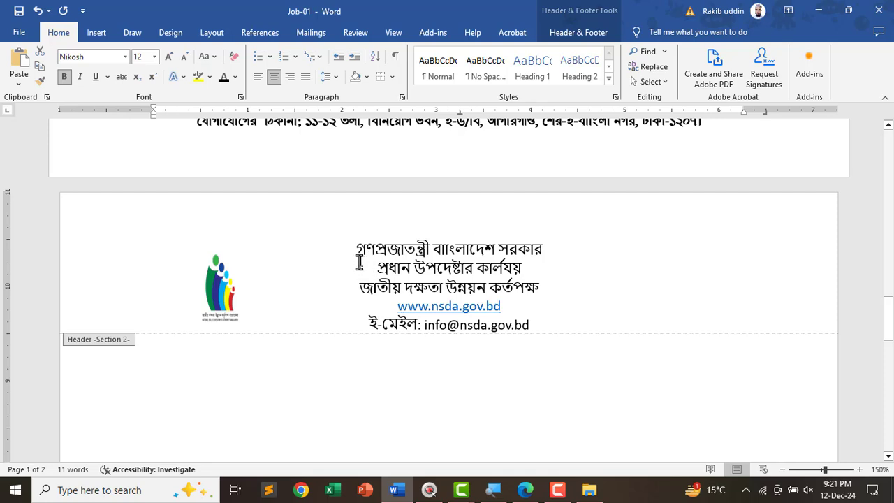
{"action": "mouse_move", "coordinate": [356, 252]}
{"action": "left_mouse_down"}
{"action": "mouse_move", "coordinate": [529, 309]}
{"action": "mouse_move", "coordinate": [530, 328]}
{"action": "mouse_move", "coordinate": [358, 245]}
{"action": "left_mouse_up"}
{"action": "left_click", "coordinate": [550, 328]}
{"action": "left_click", "coordinate": [64, 76]}
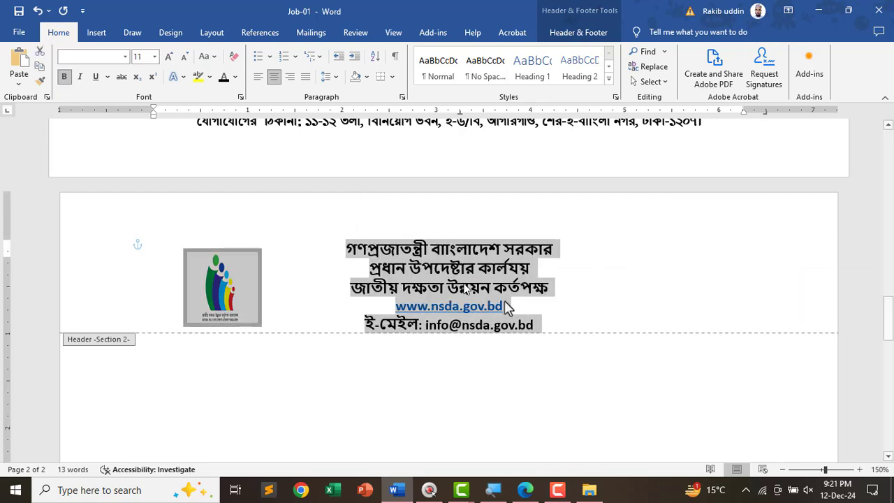
{"action": "left_click", "coordinate": [617, 325]}
- Close header and footer editing, check the page, and return to the task PDF
{"action": "double_click", "coordinate": [318, 393]}
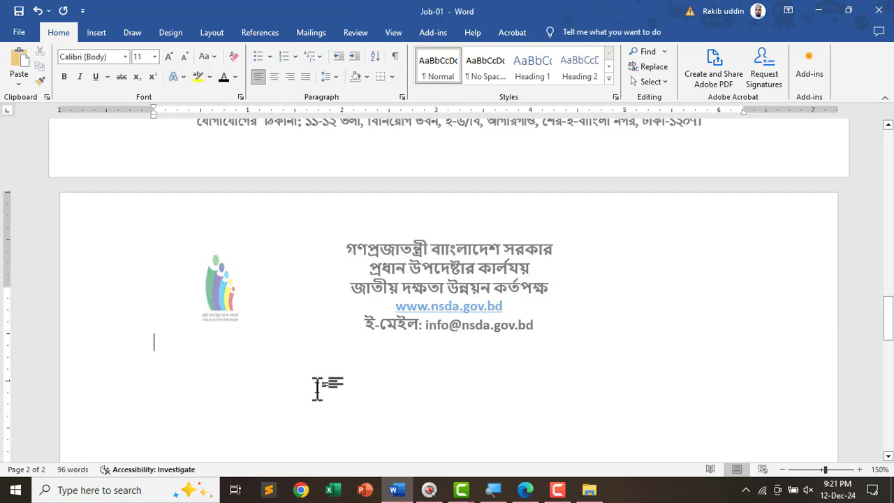
{"action": "scroll", "coordinate": [321, 385], "scroll_direction": "down", "scroll_amount": 4}
{"action": "scroll", "coordinate": [416, 401], "scroll_direction": "down", "scroll_amount": 10}
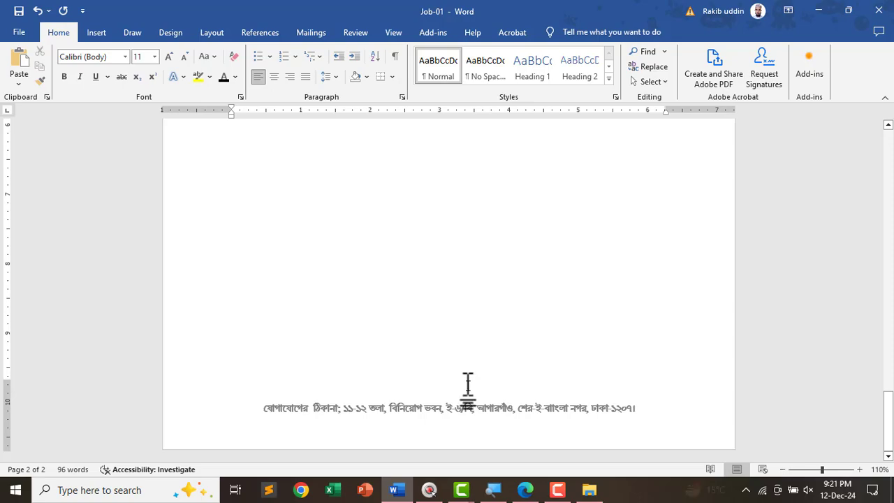
{"action": "scroll", "coordinate": [461, 384], "scroll_direction": "up", "scroll_amount": 15}
{"action": "key", "text": "alt+Tab"}
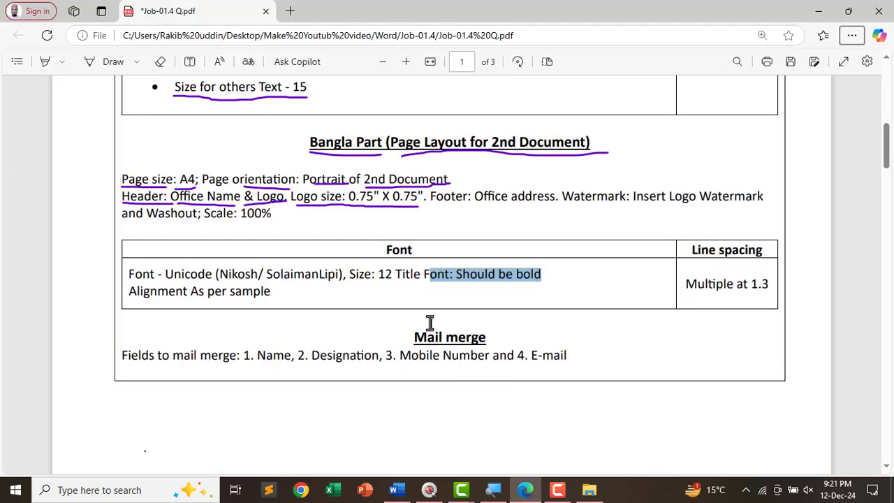
- Trace the rule under the sample letterhead in purple ink, then reopen Word's page 2 header
{"action": "scroll", "coordinate": [440, 356], "scroll_direction": "down", "scroll_amount": 15}
{"action": "scroll", "coordinate": [441, 377], "scroll_direction": "down", "scroll_amount": 15}
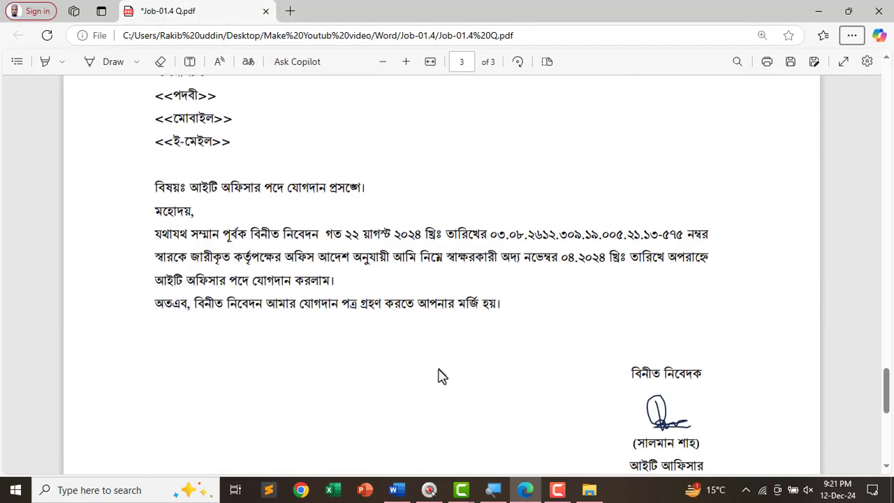
{"action": "scroll", "coordinate": [407, 339], "scroll_direction": "up", "scroll_amount": 8}
{"action": "left_click", "coordinate": [109, 65]}
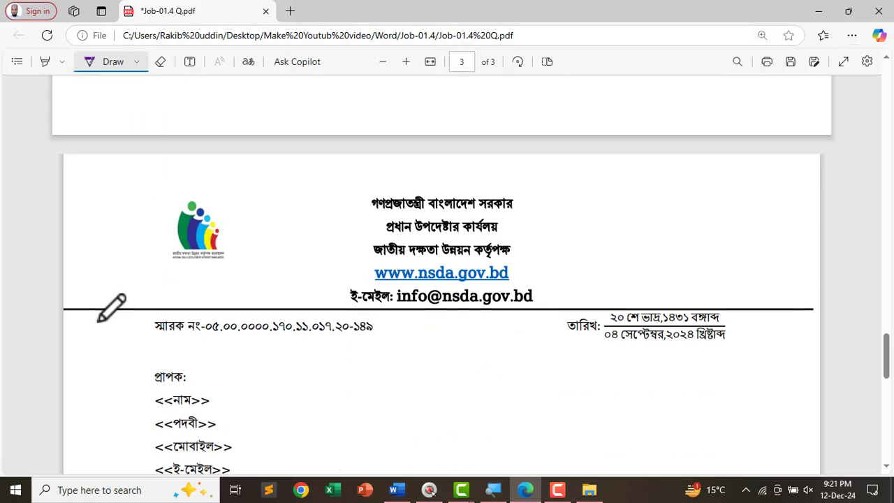
{"action": "left_click_drag", "start_coordinate": [82, 310], "coordinate": [257, 308]}
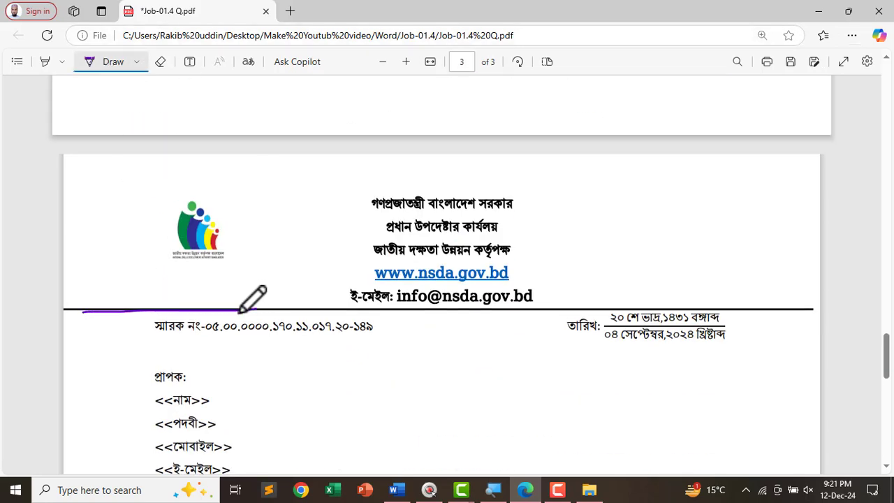
{"action": "key", "text": "alt+Tab"}
{"action": "double_click", "coordinate": [427, 370]}
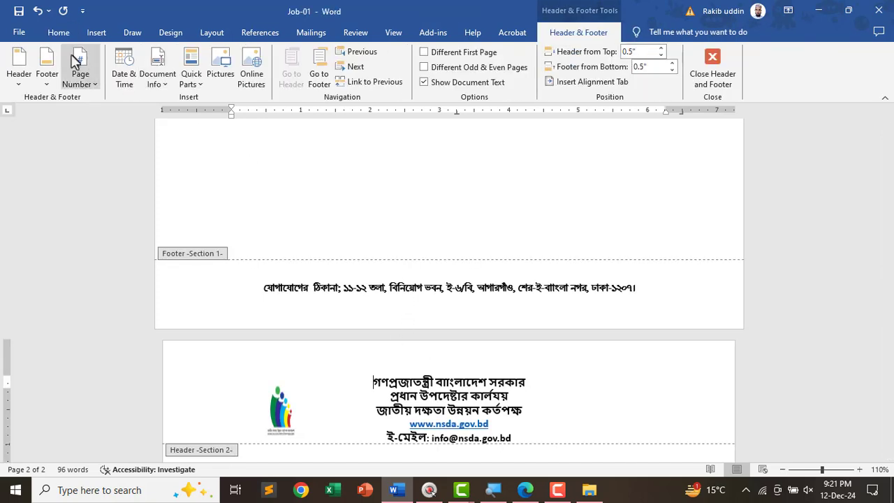
- Draw a straight horizontal line across page 2's header
{"action": "left_click", "coordinate": [96, 33]}
{"action": "left_click", "coordinate": [162, 82]}
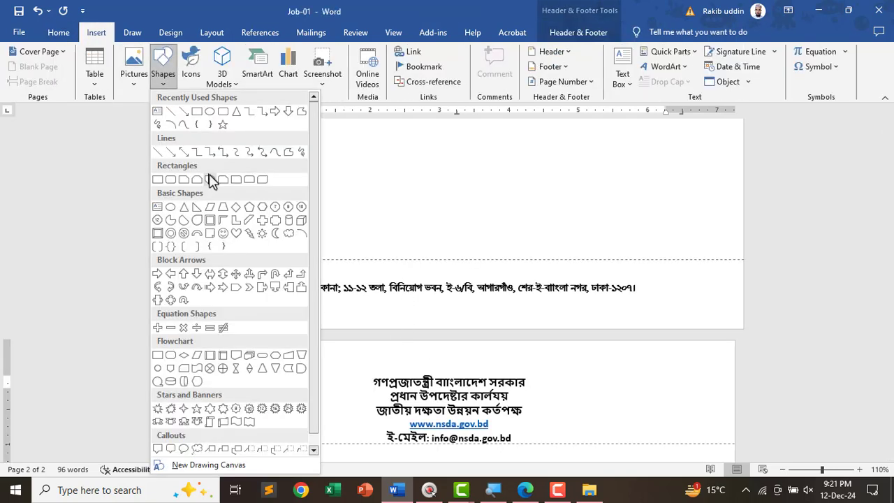
{"action": "left_click", "coordinate": [170, 113]}
{"action": "scroll", "coordinate": [256, 320], "scroll_direction": "down", "scroll_amount": 5}
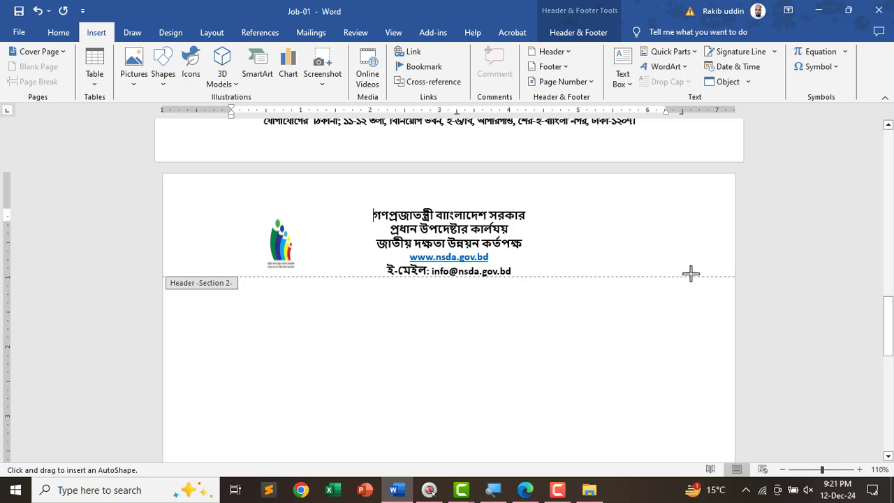
{"action": "left_click_drag", "start_coordinate": [719, 273], "coordinate": [168, 266]}
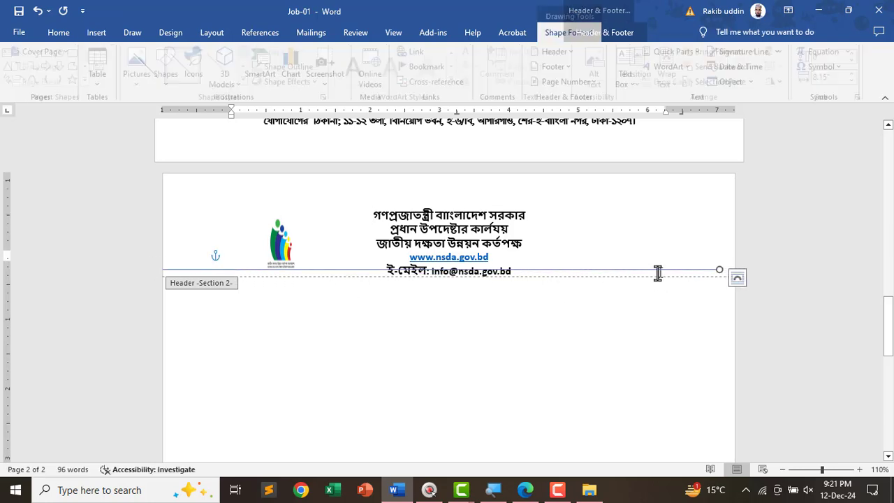
- Make the header line black with a 2¼ pt weight
{"action": "left_click", "coordinate": [293, 66]}
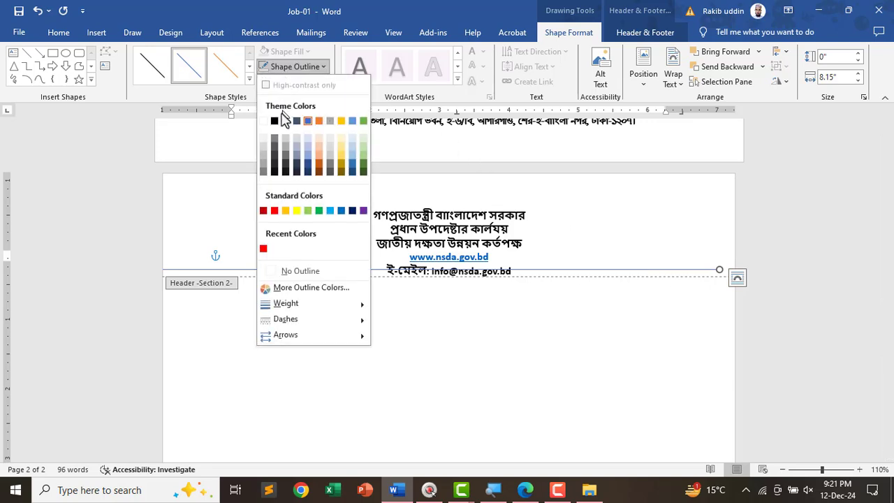
{"action": "left_click", "coordinate": [276, 120]}
{"action": "left_click", "coordinate": [293, 67]}
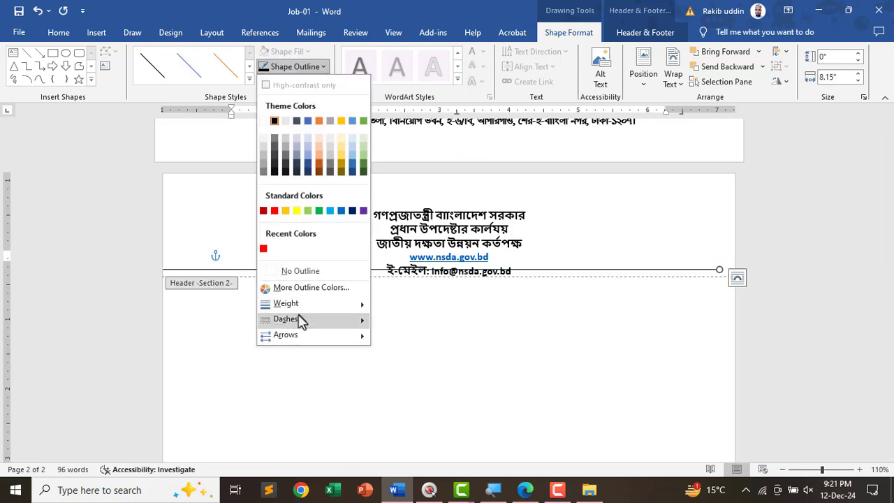
{"action": "mouse_move", "coordinate": [297, 303]}
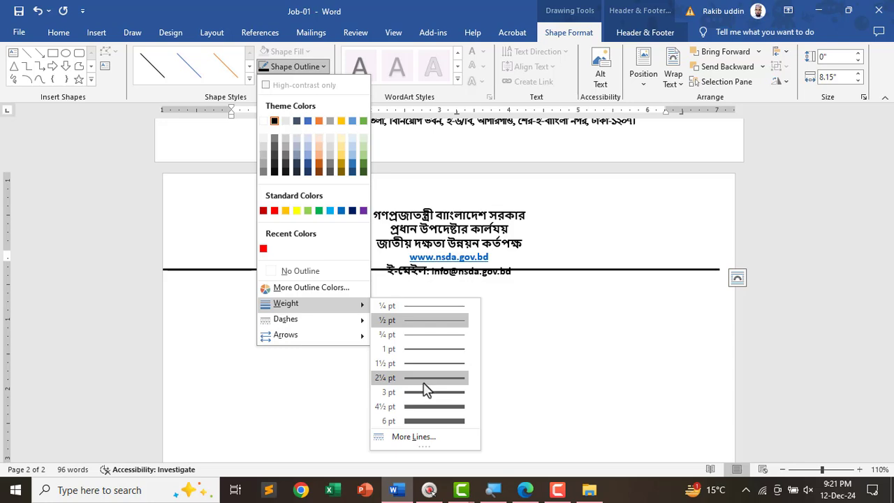
{"action": "left_click", "coordinate": [428, 378]}
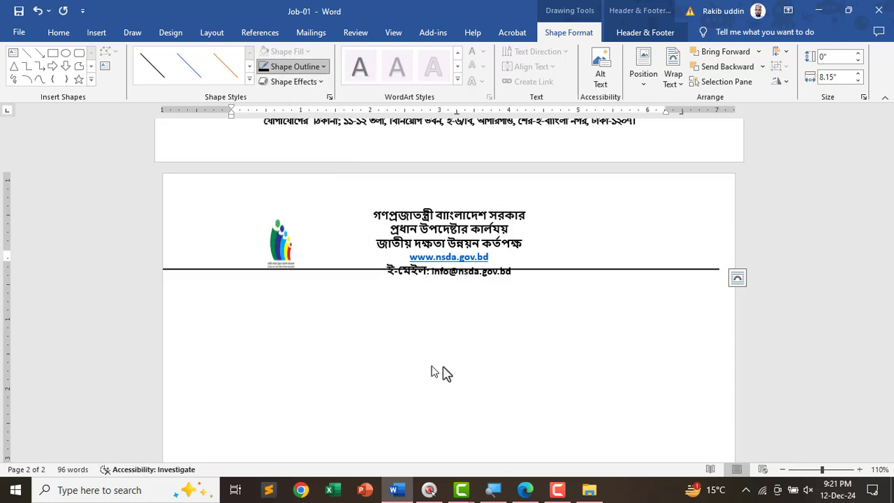
- Add an empty line under the email and move the rule down beneath it
{"action": "left_click", "coordinate": [597, 271]}
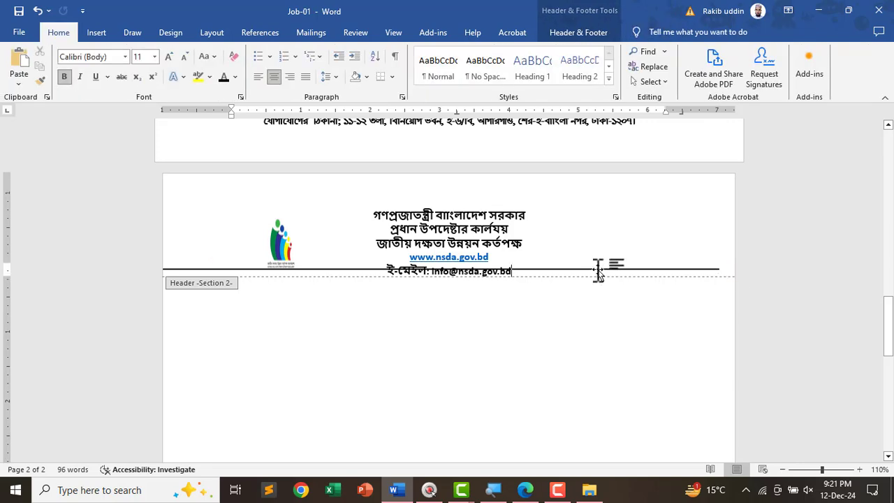
{"action": "key", "text": "Return"}
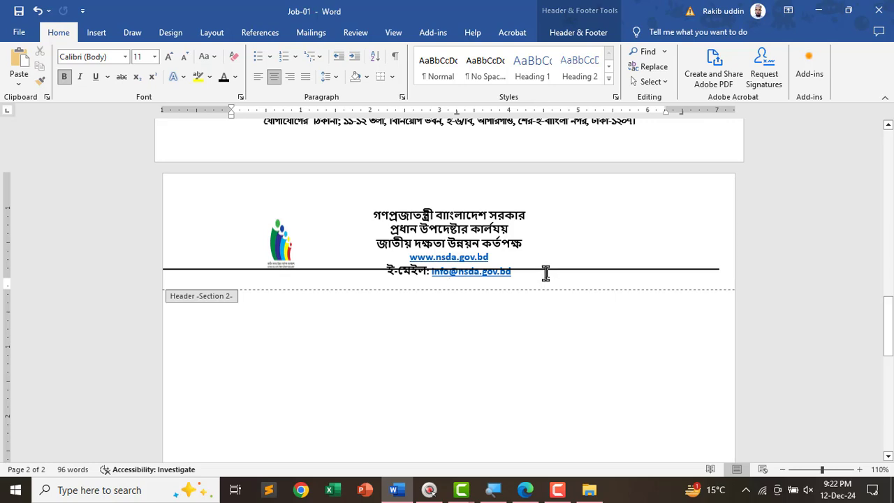
{"action": "scroll", "coordinate": [545, 274], "scroll_direction": "up", "scroll_amount": 5}
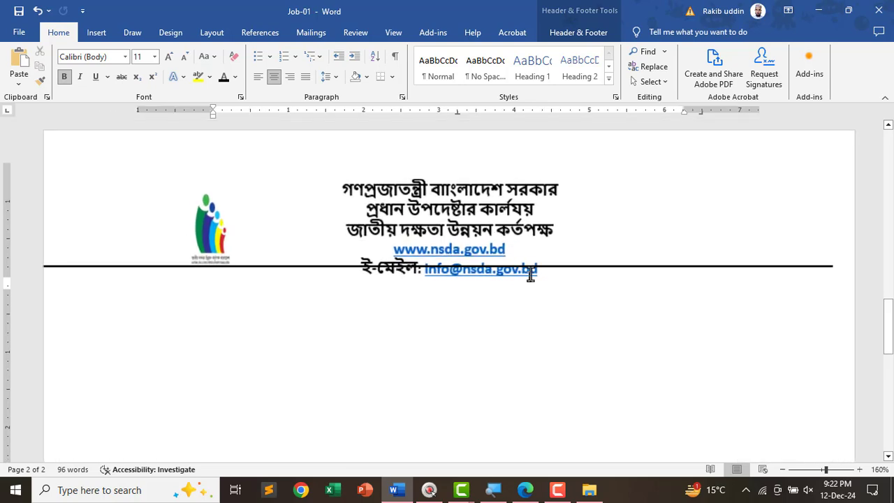
{"action": "left_click", "coordinate": [567, 265]}
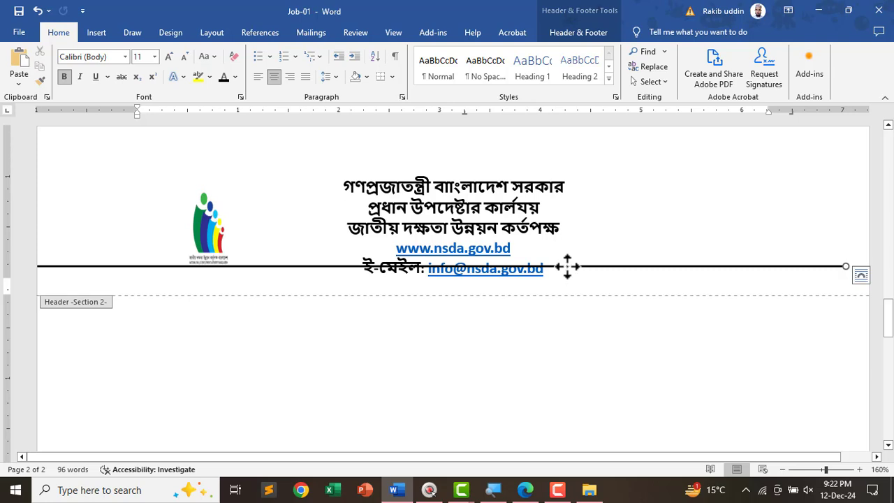
{"action": "left_click_drag", "start_coordinate": [568, 266], "coordinate": [570, 283]}
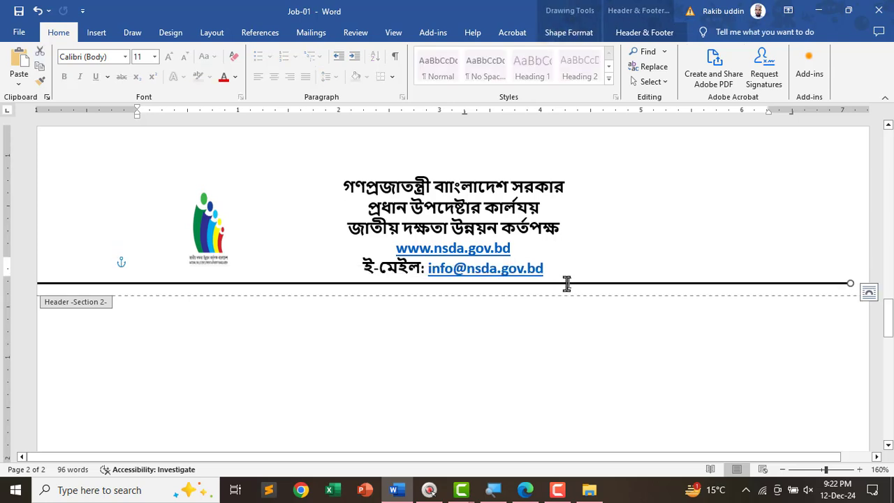
- Paste a copy of the black rule into page 2's footer, above the address
{"action": "scroll", "coordinate": [484, 329], "scroll_direction": "down", "scroll_amount": 4}
{"action": "scroll", "coordinate": [405, 401], "scroll_direction": "down", "scroll_amount": 3}
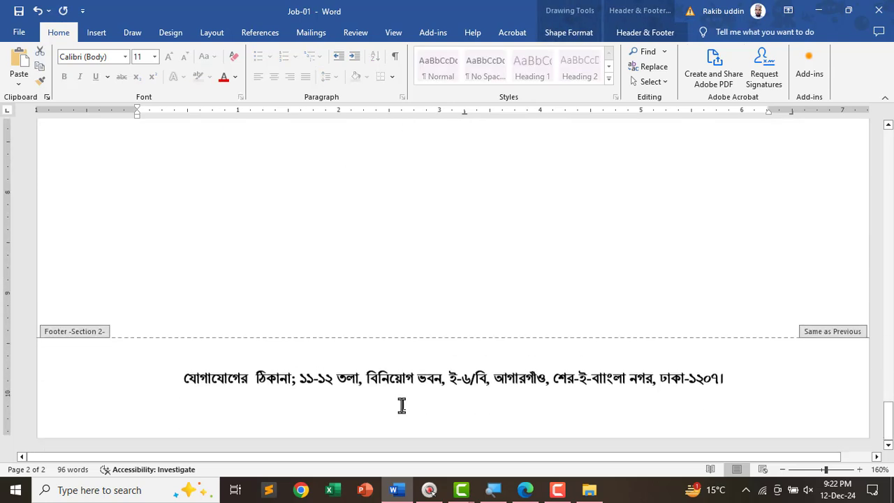
{"action": "key", "text": "Escape"}
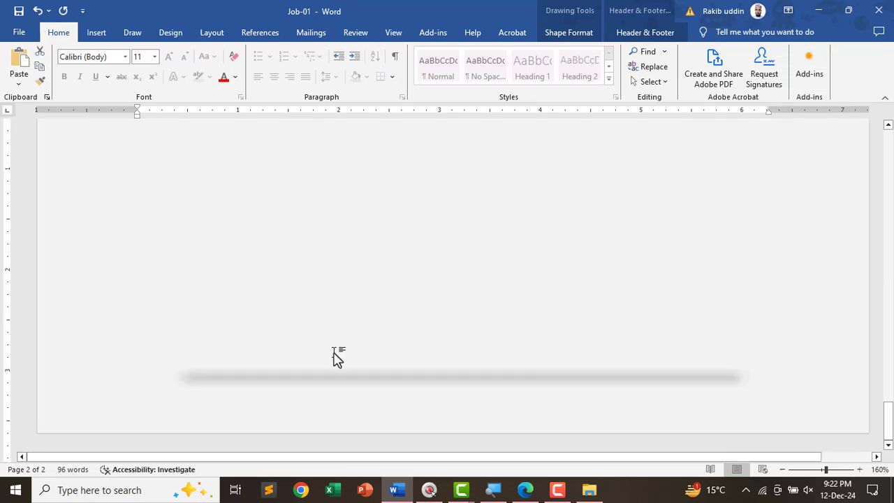
{"action": "scroll", "coordinate": [319, 395], "scroll_direction": "down", "scroll_amount": 2}
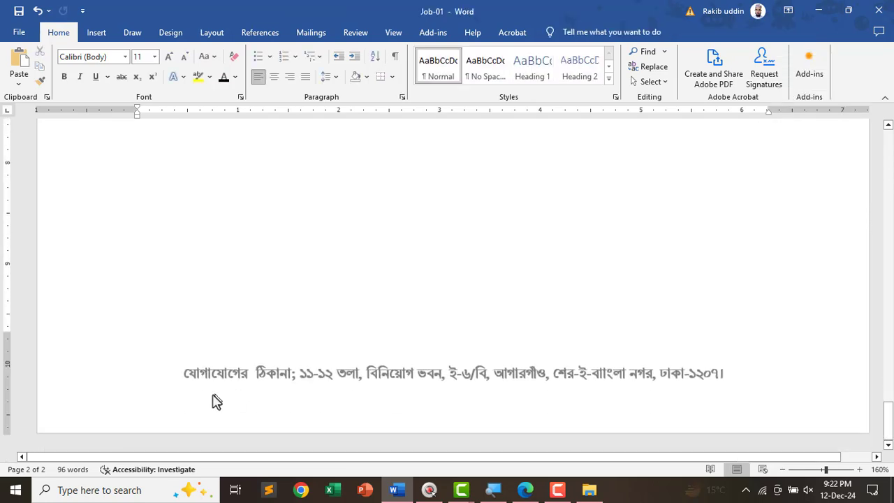
{"action": "double_click", "coordinate": [188, 371]}
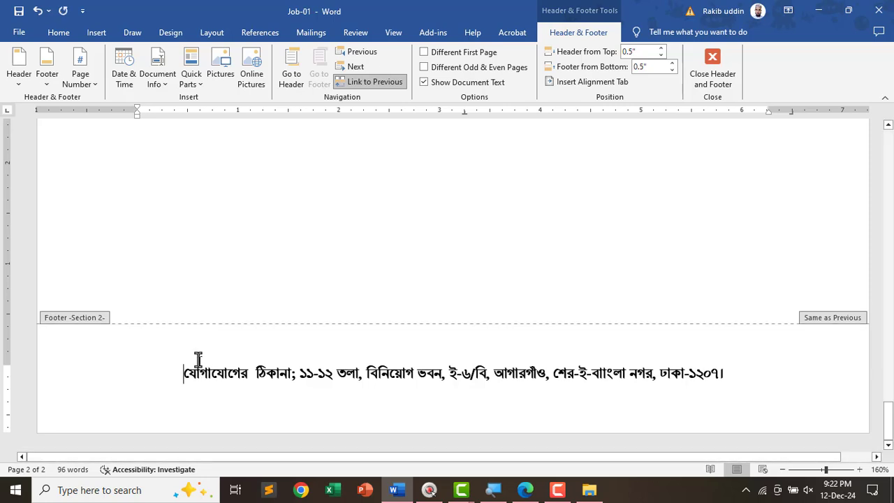
{"action": "key", "text": "ctrl+v"}
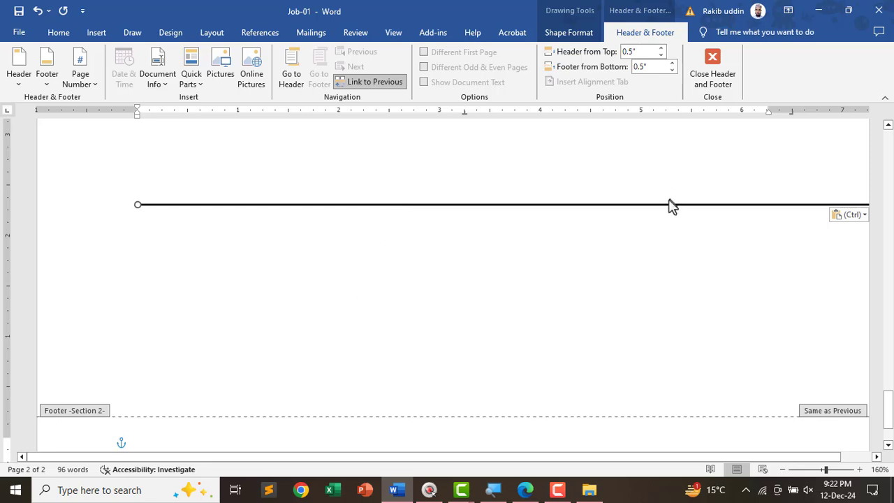
{"action": "left_click_drag", "start_coordinate": [668, 205], "coordinate": [570, 423]}
- Keep the Bengali footer address centred beneath the rule
{"action": "scroll", "coordinate": [571, 425], "scroll_direction": "down", "scroll_amount": 2}
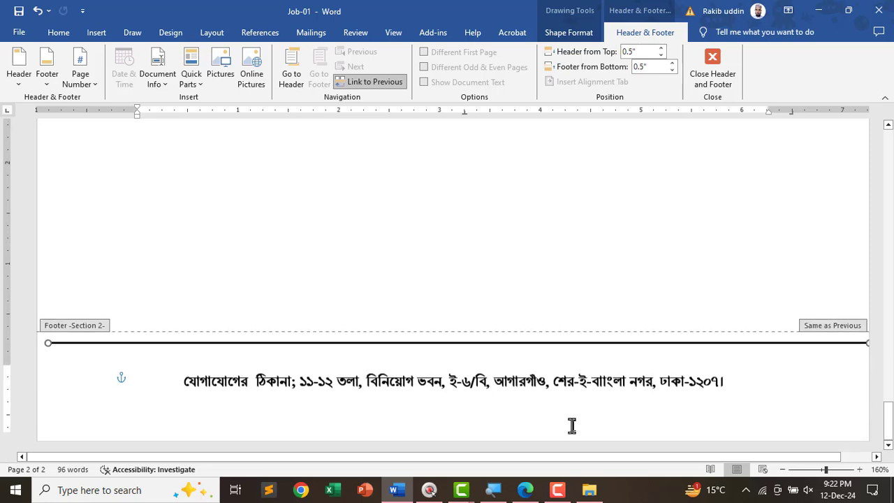
{"action": "left_click", "coordinate": [273, 363]}
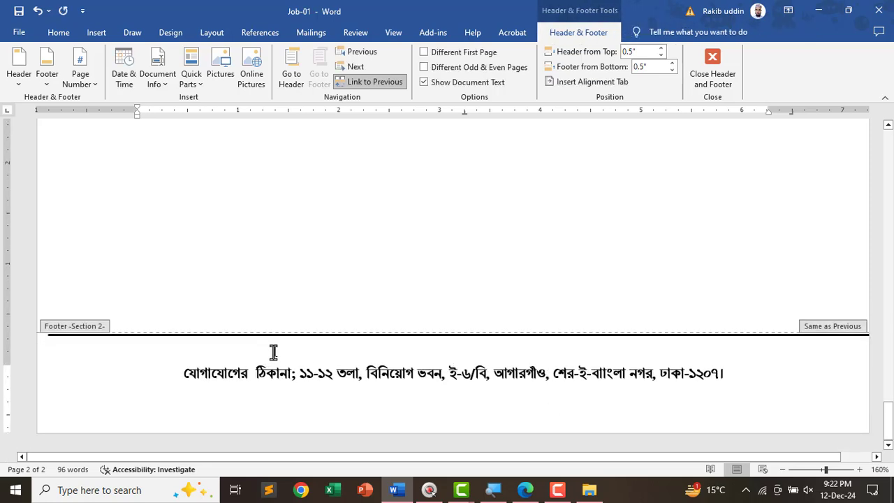
{"action": "key", "text": "ctrl+l"}
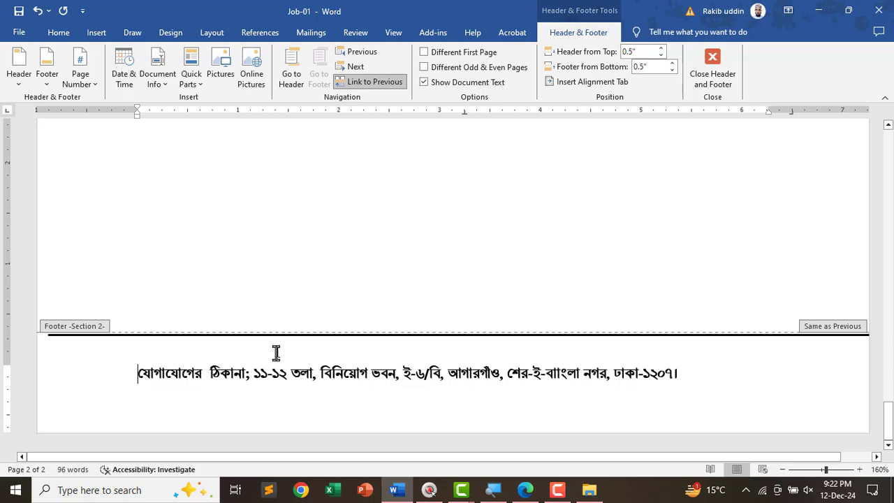
{"action": "key", "text": "ctrl+e"}
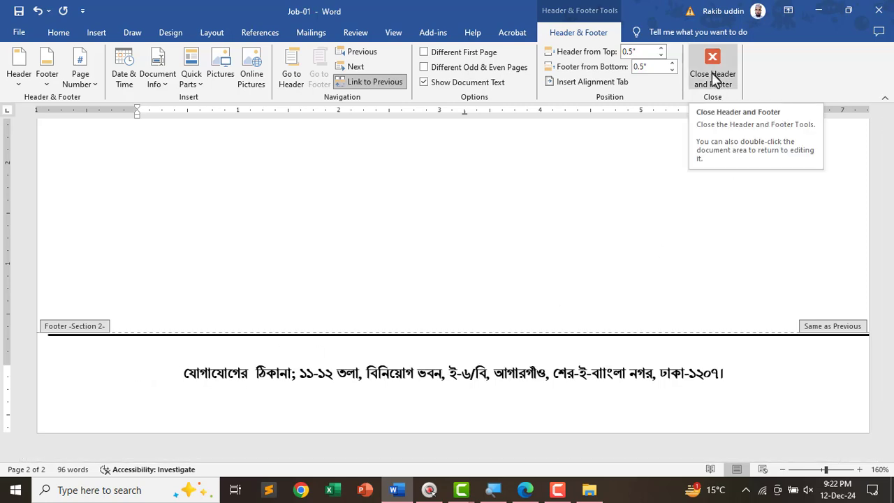
- Turn off Link to Previous so page 2's footer no longer mirrors page 1's
{"action": "left_click", "coordinate": [713, 78]}
{"action": "scroll", "coordinate": [419, 347], "scroll_direction": "down", "scroll_amount": 4, "text": "ctrl"}
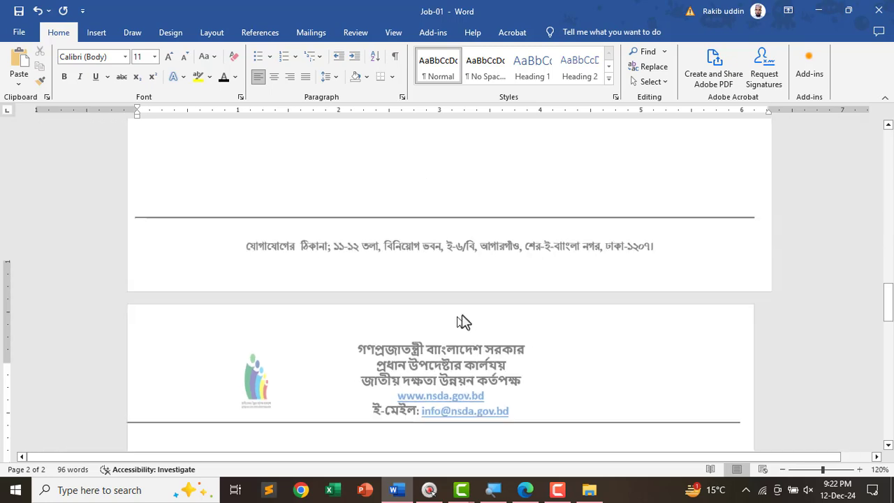
{"action": "scroll", "coordinate": [454, 302], "scroll_direction": "up", "scroll_amount": 3}
{"action": "scroll", "coordinate": [484, 307], "scroll_direction": "down", "scroll_amount": 5}
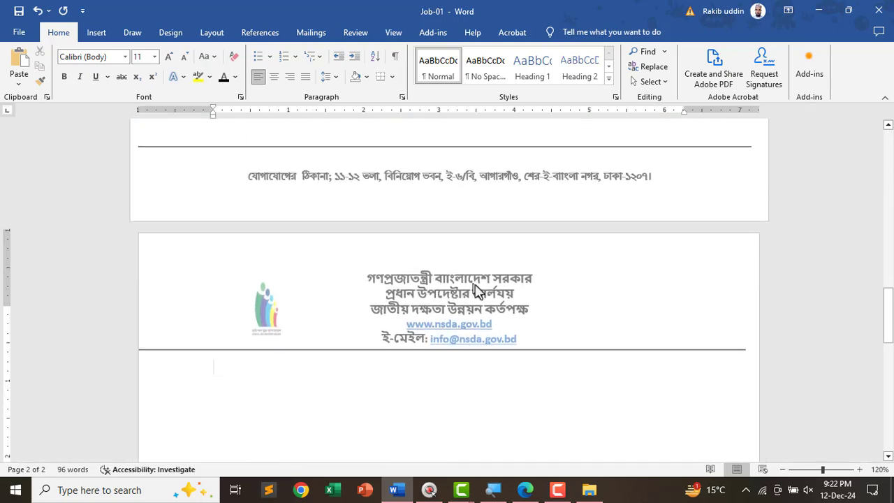
{"action": "scroll", "coordinate": [482, 293], "scroll_direction": "up", "scroll_amount": 3}
{"action": "double_click", "coordinate": [622, 287]}
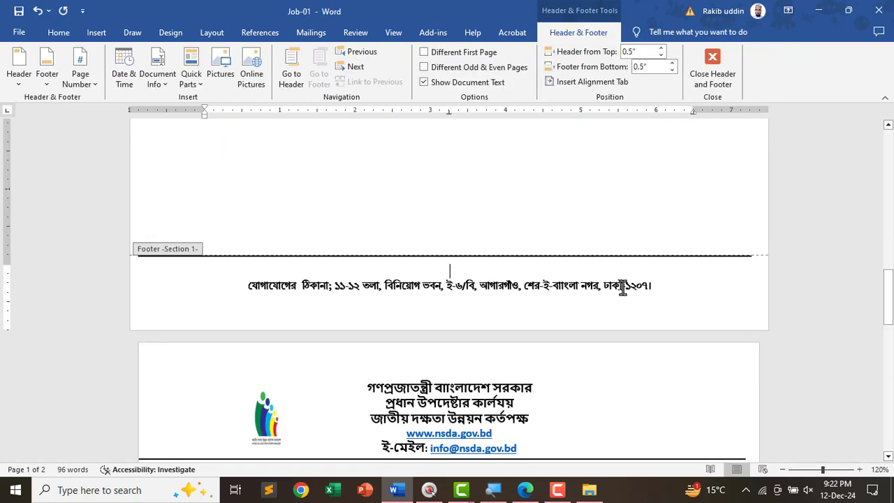
{"action": "triple_click", "coordinate": [665, 292]}
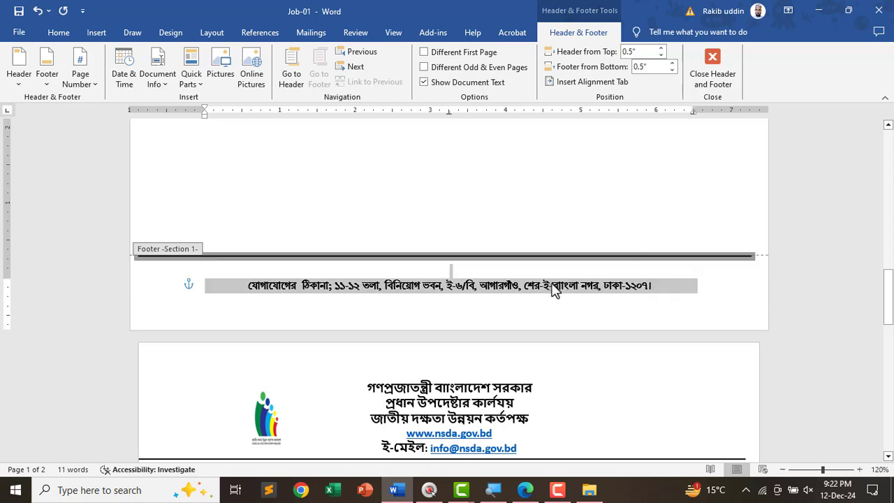
{"action": "scroll", "coordinate": [429, 393], "scroll_direction": "down", "scroll_amount": 10}
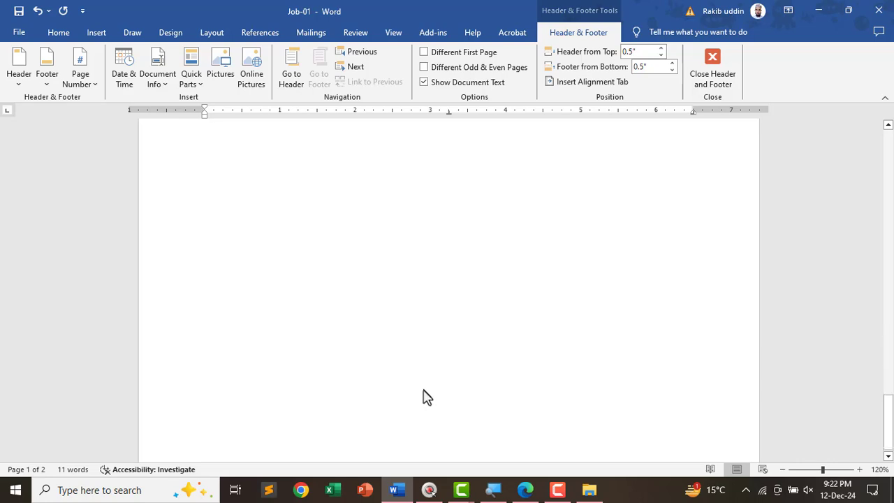
{"action": "double_click", "coordinate": [439, 408]}
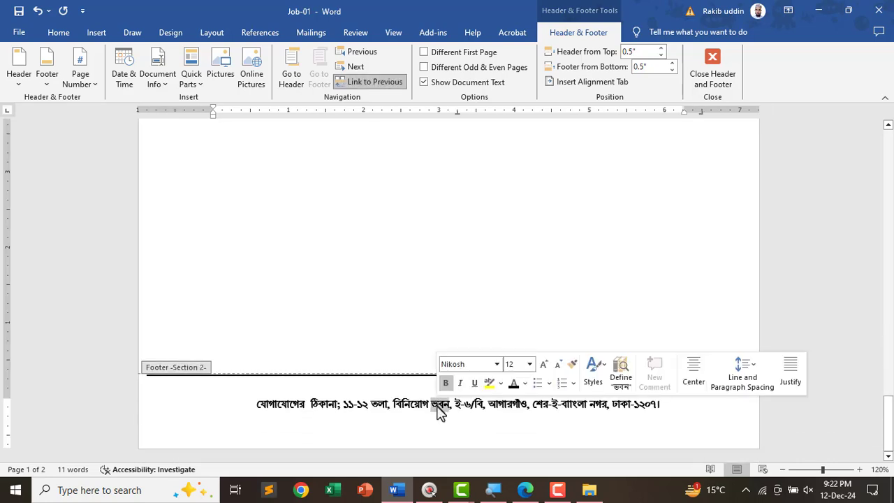
{"action": "triple_click", "coordinate": [624, 418]}
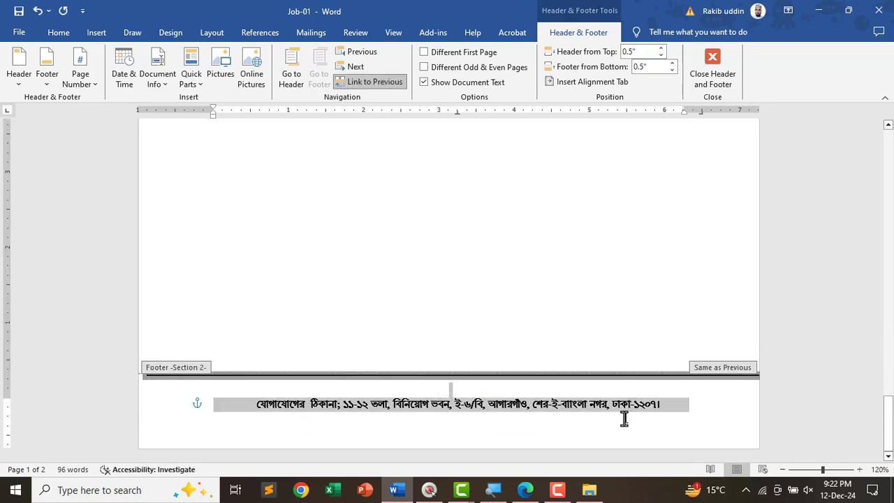
{"action": "left_click", "coordinate": [363, 82]}
- Delete the address line from page 1's footer and close header and footer editing
{"action": "scroll", "coordinate": [453, 321], "scroll_direction": "up", "scroll_amount": 15}
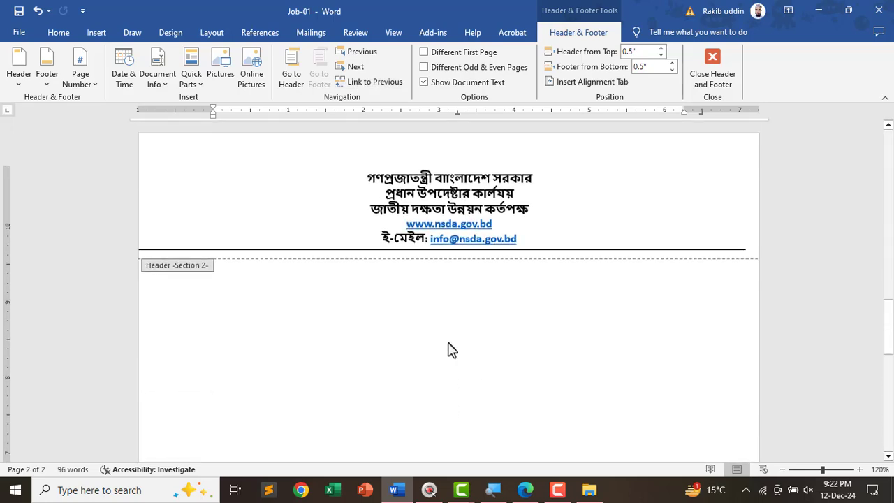
{"action": "left_click_drag", "start_coordinate": [660, 419], "coordinate": [206, 396]}
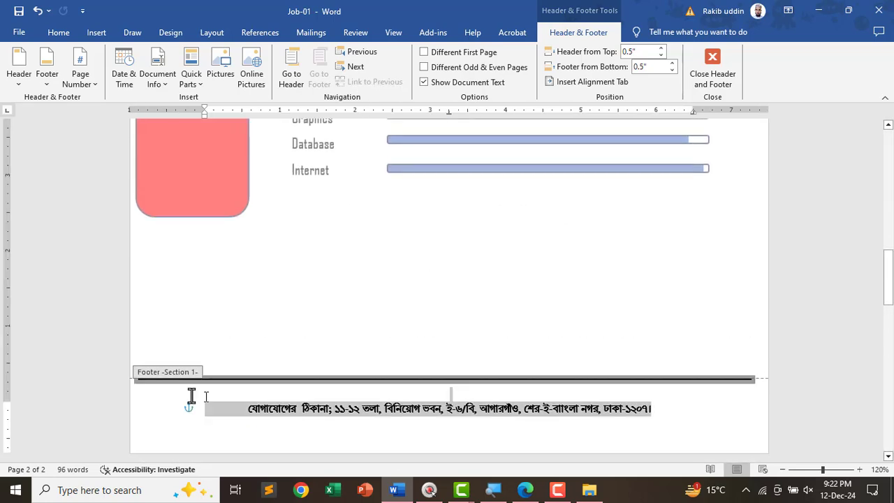
{"action": "key", "text": "Delete"}
{"action": "scroll", "coordinate": [296, 383], "scroll_direction": "down", "scroll_amount": 10}
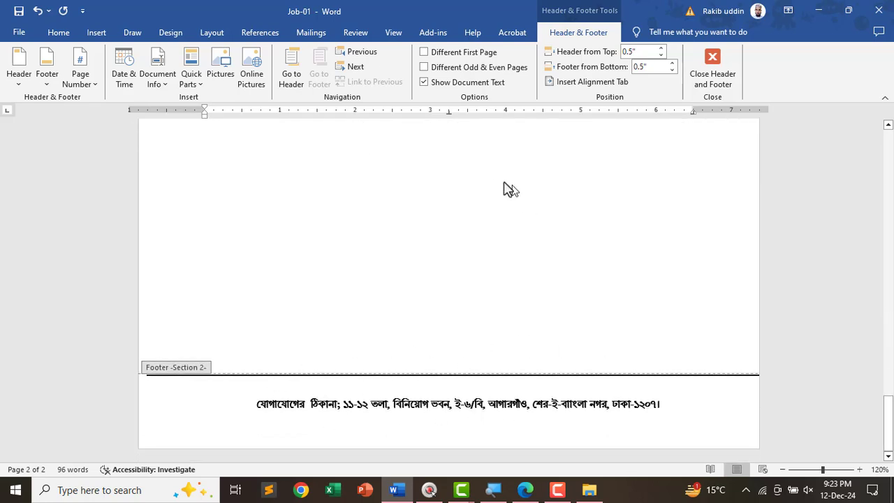
{"action": "left_click", "coordinate": [379, 149]}
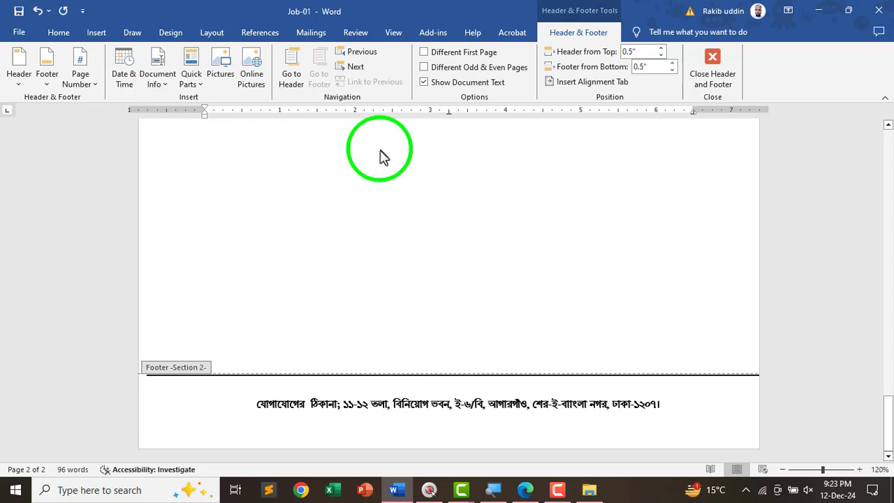
{"action": "left_click", "coordinate": [712, 93]}
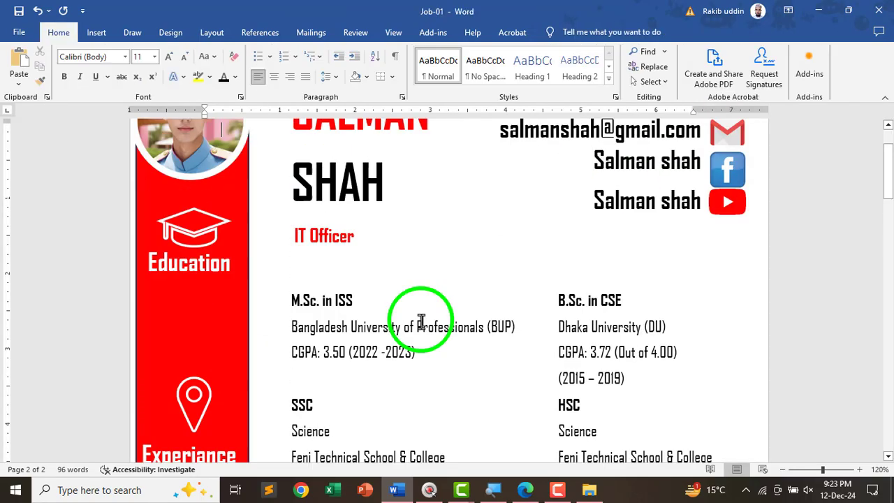
- Scroll to page 2's blank letterhead, then view the sample letter's recipient and subject lines in Edge
{"action": "scroll", "coordinate": [419, 324], "scroll_direction": "down", "scroll_amount": 6, "text": "ctrl"}
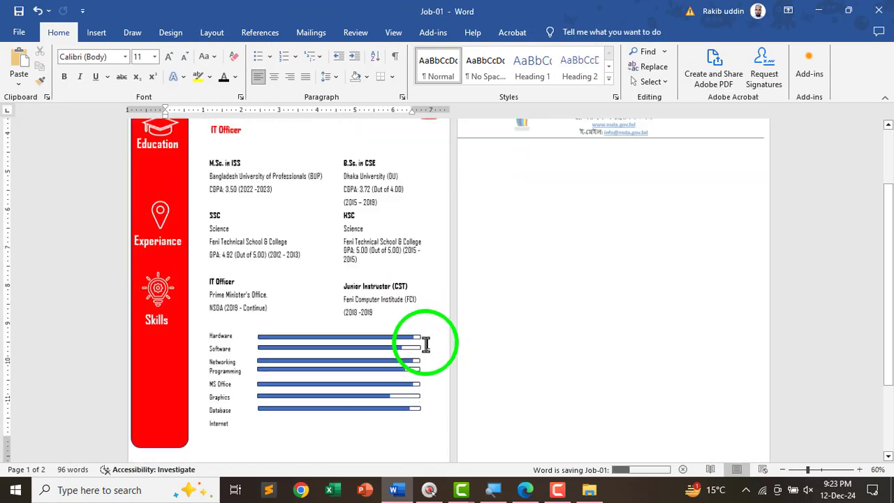
{"action": "scroll", "coordinate": [602, 309], "scroll_direction": "down", "scroll_amount": 2}
{"action": "scroll", "coordinate": [590, 249], "scroll_direction": "up", "scroll_amount": 5}
{"action": "scroll", "coordinate": [607, 314], "scroll_direction": "down", "scroll_amount": 5}
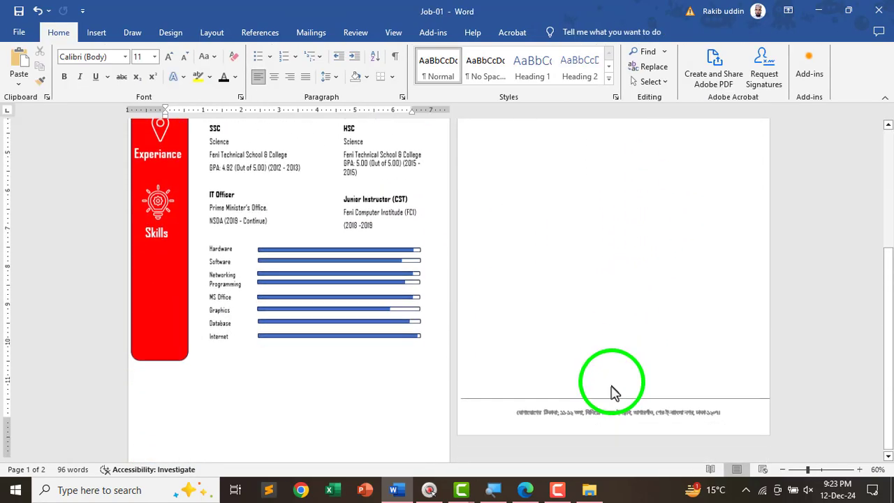
{"action": "scroll", "coordinate": [612, 392], "scroll_direction": "down", "scroll_amount": 1}
{"action": "scroll", "coordinate": [650, 272], "scroll_direction": "down", "scroll_amount": 1}
{"action": "scroll", "coordinate": [755, 272], "scroll_direction": "up", "scroll_amount": 4, "text": "ctrl"}
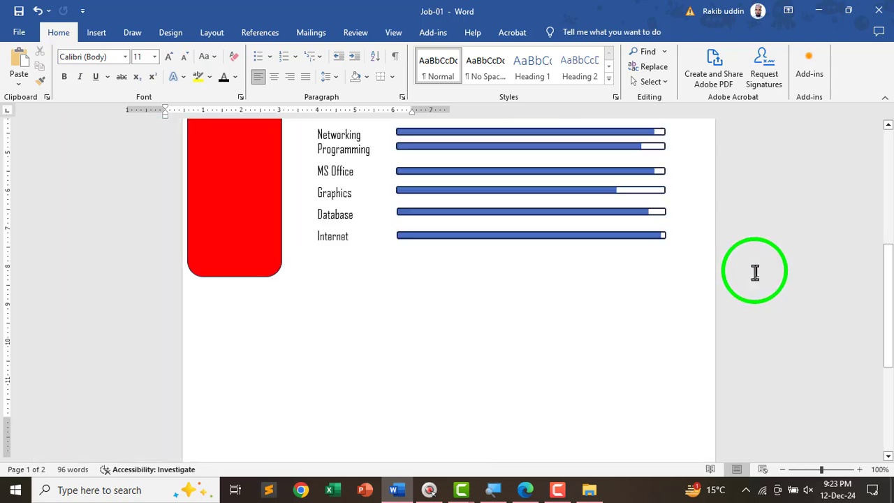
{"action": "scroll", "coordinate": [530, 351], "scroll_direction": "up", "scroll_amount": 3}
{"action": "scroll", "coordinate": [361, 365], "scroll_direction": "down", "scroll_amount": 10}
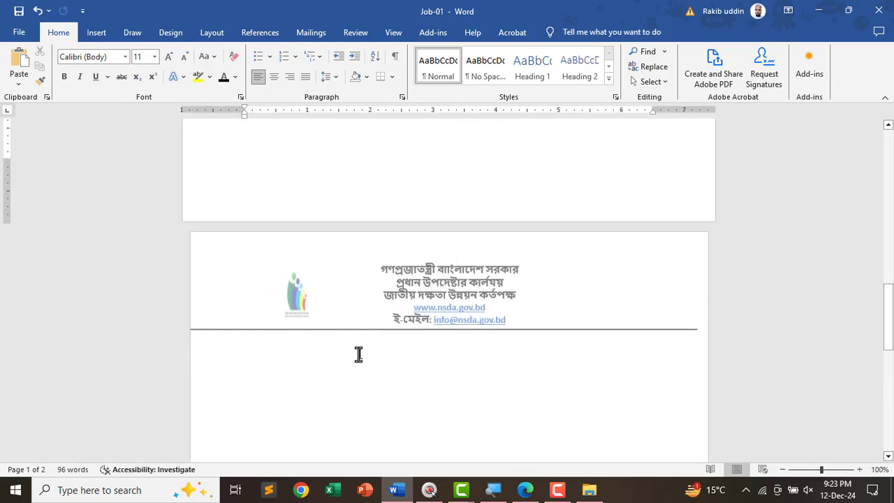
{"action": "scroll", "coordinate": [352, 350], "scroll_direction": "down", "scroll_amount": 3}
{"action": "key", "text": "alt+Tab"}
{"action": "scroll", "coordinate": [363, 300], "scroll_direction": "down", "scroll_amount": 2}
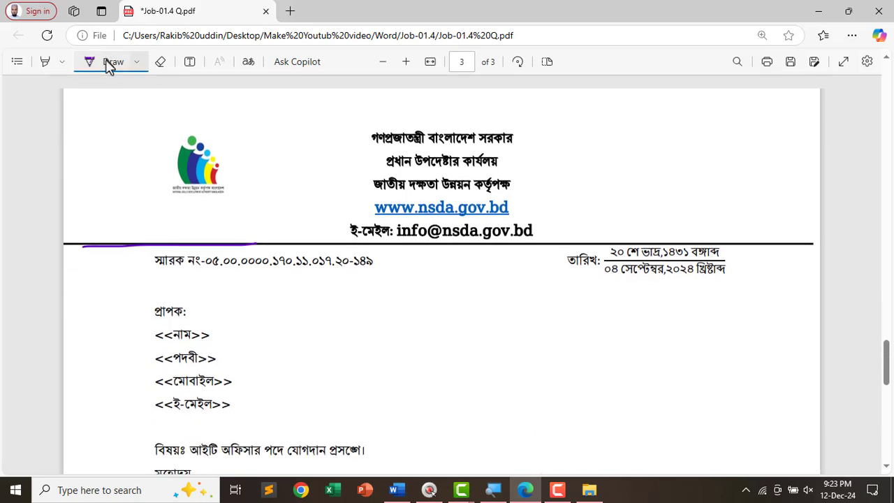
- Paste the PDF's memo-number line below Word's letterhead, followed by a tab
{"action": "left_click", "coordinate": [111, 63]}
{"action": "left_click_drag", "start_coordinate": [152, 260], "coordinate": [372, 260]}
{"action": "key", "text": "ctrl+c"}
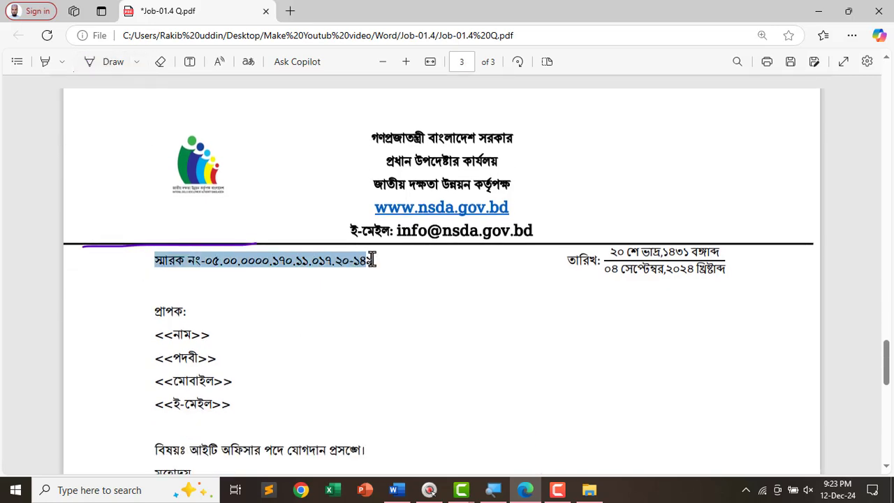
{"action": "key", "text": "alt+Tab"}
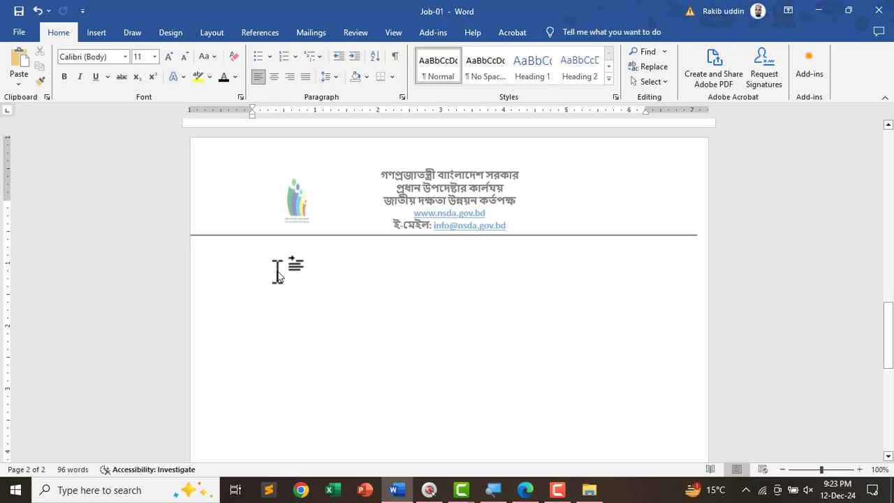
{"action": "key", "text": "ctrl+v"}
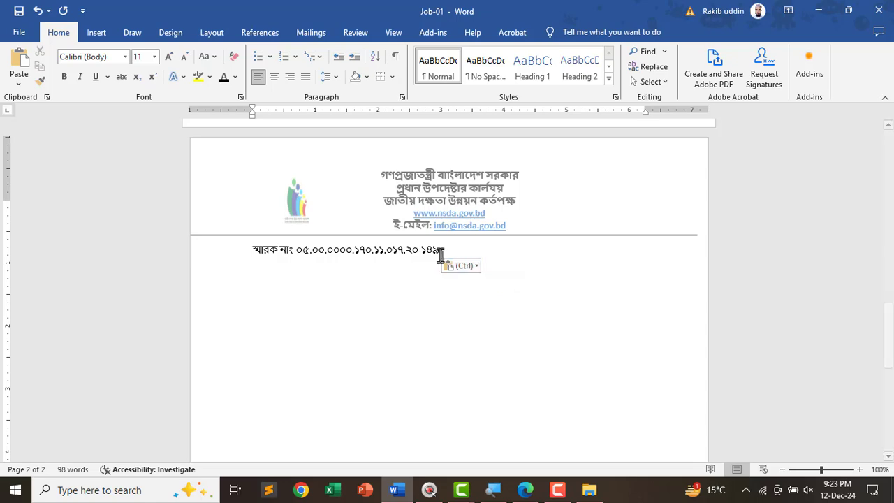
{"action": "key", "text": "Tab"}
- Circle the PDF's date block in purple and copy the তারিখ: label
{"action": "key", "text": "alt+Tab"}
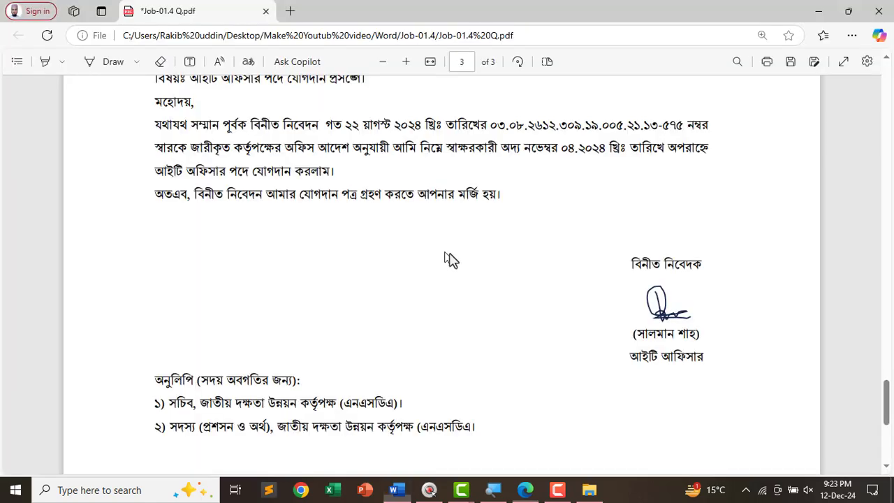
{"action": "scroll", "coordinate": [624, 300], "scroll_direction": "up", "scroll_amount": 5}
{"action": "scroll", "coordinate": [670, 247], "scroll_direction": "up", "scroll_amount": 3}
{"action": "scroll", "coordinate": [670, 248], "scroll_direction": "up", "scroll_amount": 2}
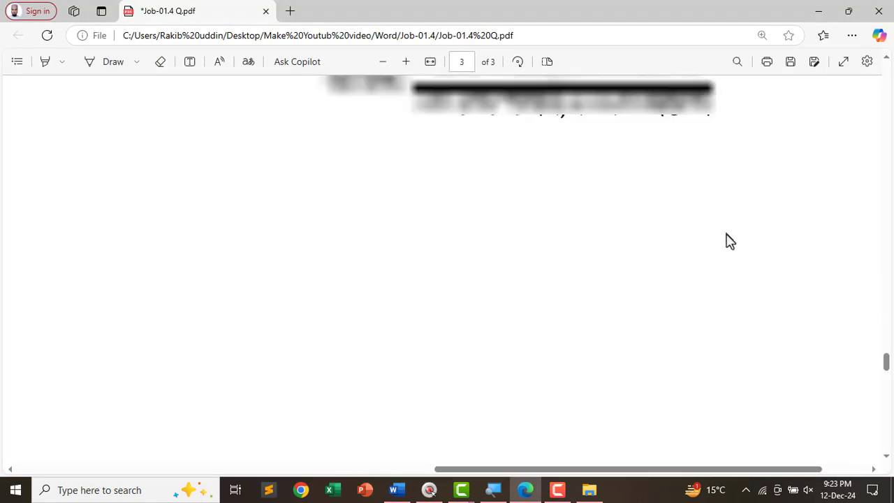
{"action": "scroll", "coordinate": [728, 239], "scroll_direction": "up", "scroll_amount": 3}
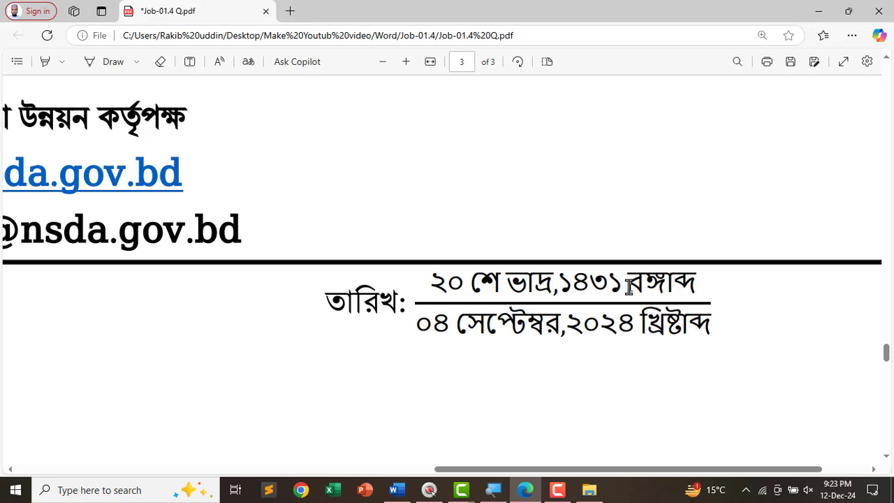
{"action": "mouse_move", "coordinate": [793, 239]}
{"action": "left_mouse_down"}
{"action": "mouse_move", "coordinate": [728, 193]}
{"action": "mouse_move", "coordinate": [268, 351]}
{"action": "mouse_move", "coordinate": [807, 309]}
{"action": "mouse_move", "coordinate": [752, 214]}
{"action": "left_mouse_up"}
{"action": "left_click", "coordinate": [104, 62]}
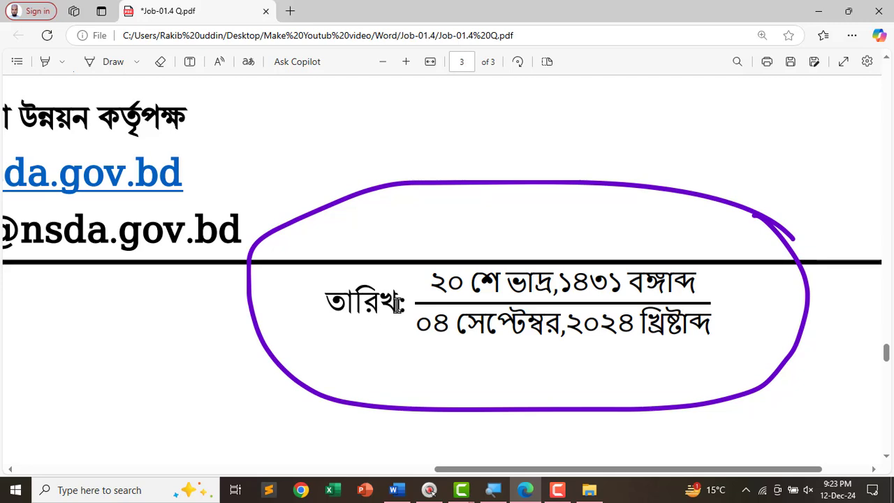
{"action": "mouse_move", "coordinate": [404, 302]}
{"action": "left_mouse_down"}
{"action": "mouse_move", "coordinate": [323, 308]}
{"action": "mouse_move", "coordinate": [405, 307]}
{"action": "left_mouse_up"}
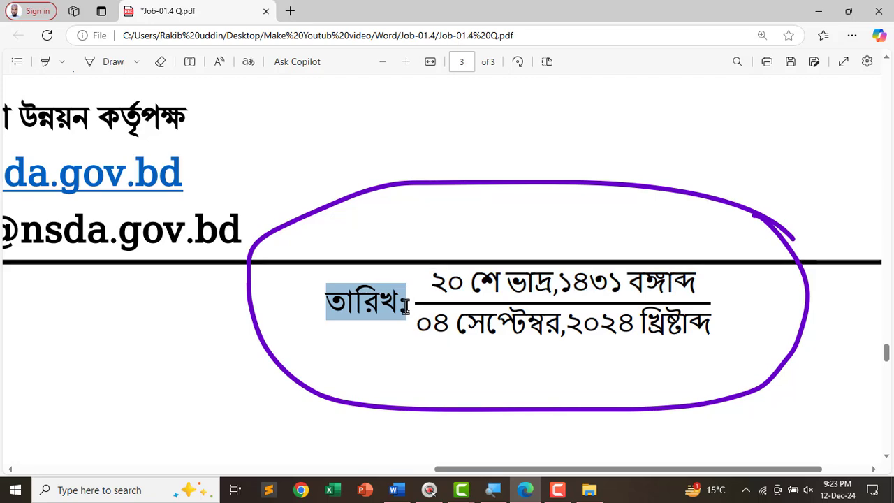
{"action": "key", "text": "alt+Tab"}
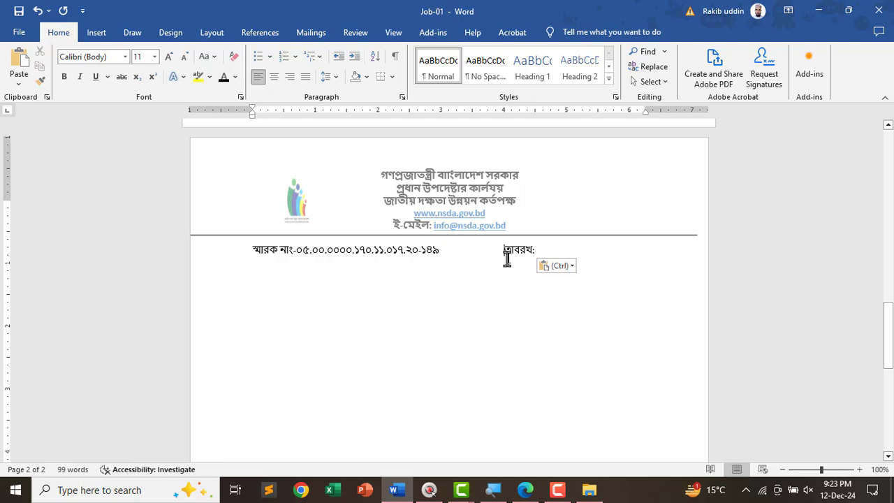
- Pull তারিখ: up beside the memo number and fix its garbled letter by retyping র
{"action": "key", "text": "BackSpace"}
{"action": "key", "text": "BackSpace"}
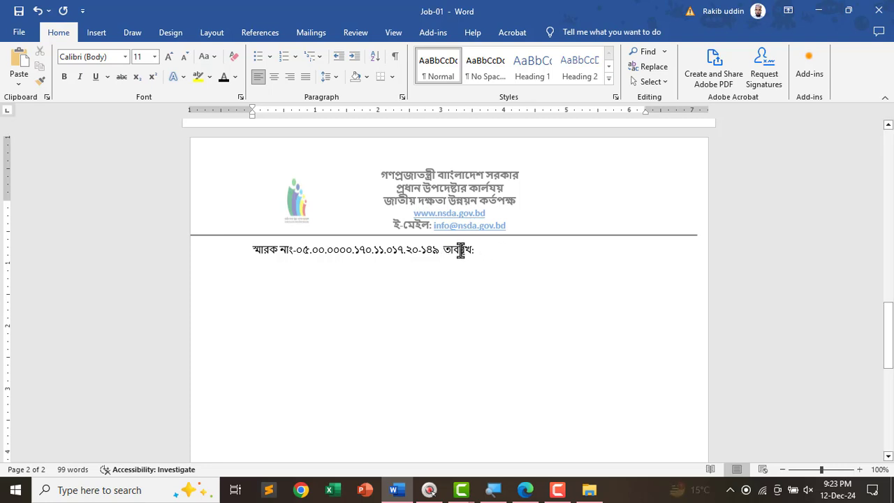
{"action": "left_click", "coordinate": [461, 250]}
{"action": "key", "text": "BackSpace"}
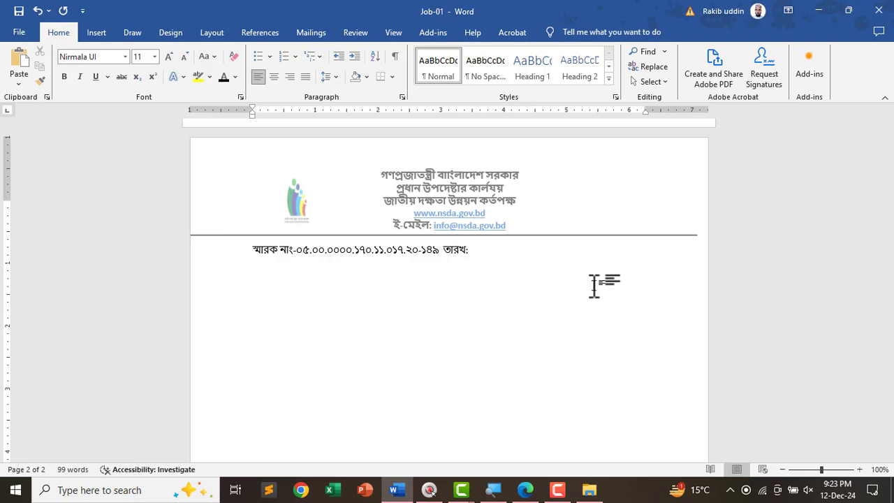
{"action": "type", "text": "র"}
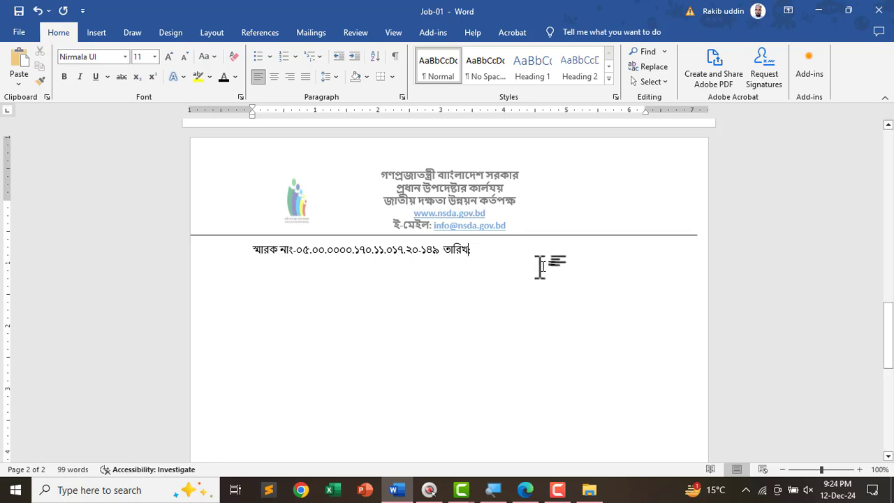
{"action": "scroll", "coordinate": [539, 270], "scroll_direction": "up", "scroll_amount": 6}
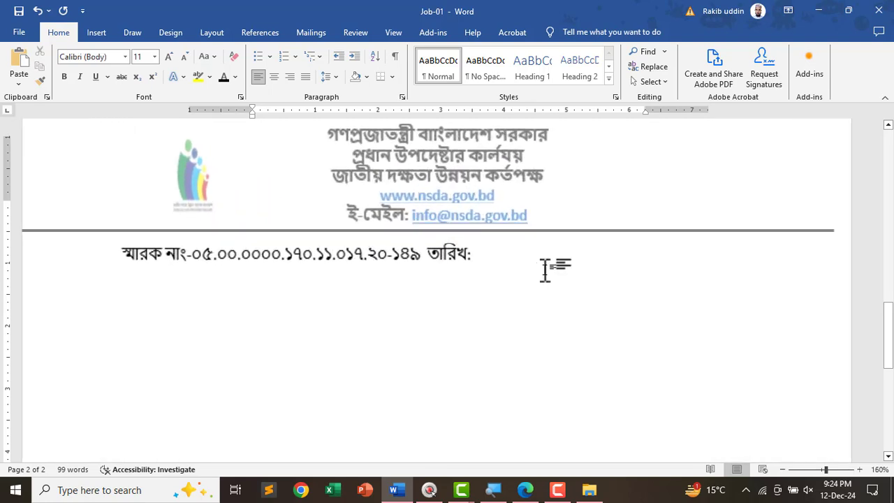
{"action": "left_click", "coordinate": [96, 32]}
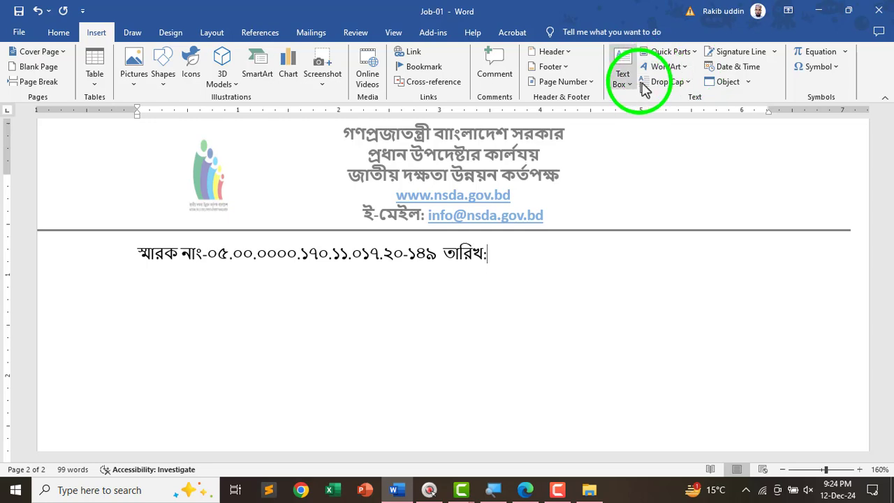
- Insert a stacked-fraction equation with ২০ শে ভাদ্র,১৪৩১ বঙ্গাব্দ as the numerator
{"action": "left_click", "coordinate": [819, 52]}
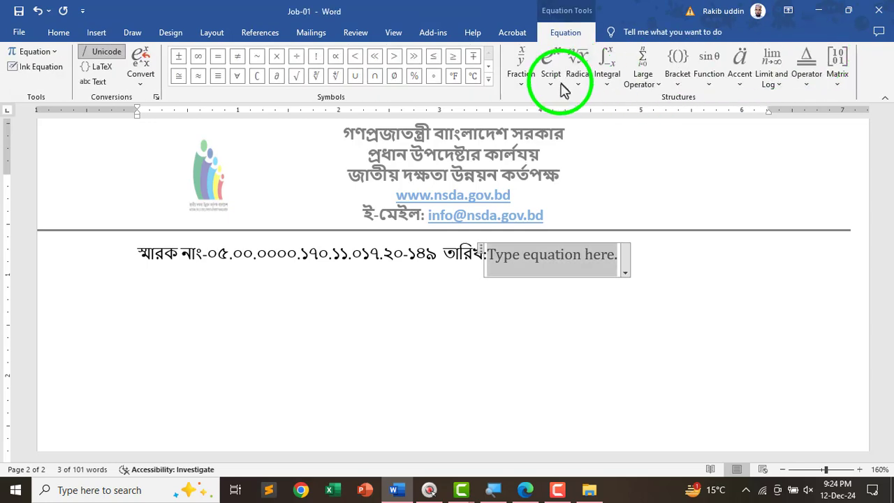
{"action": "left_click", "coordinate": [525, 88]}
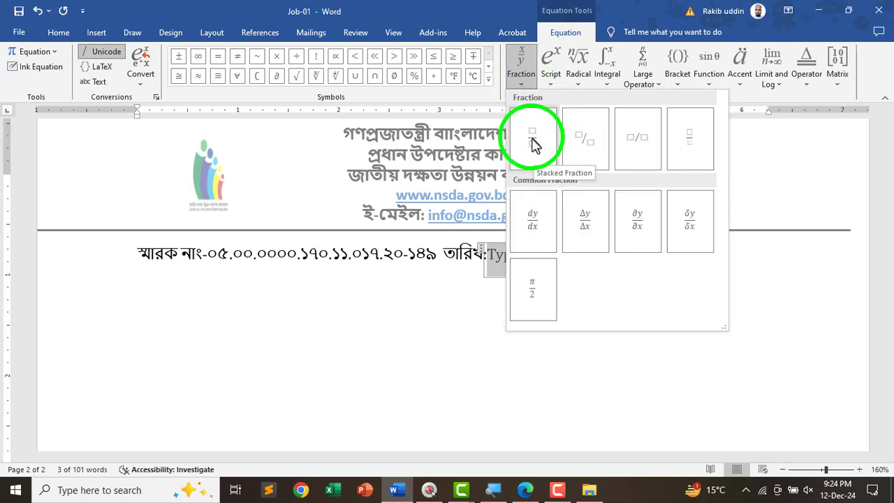
{"action": "left_click", "coordinate": [532, 143]}
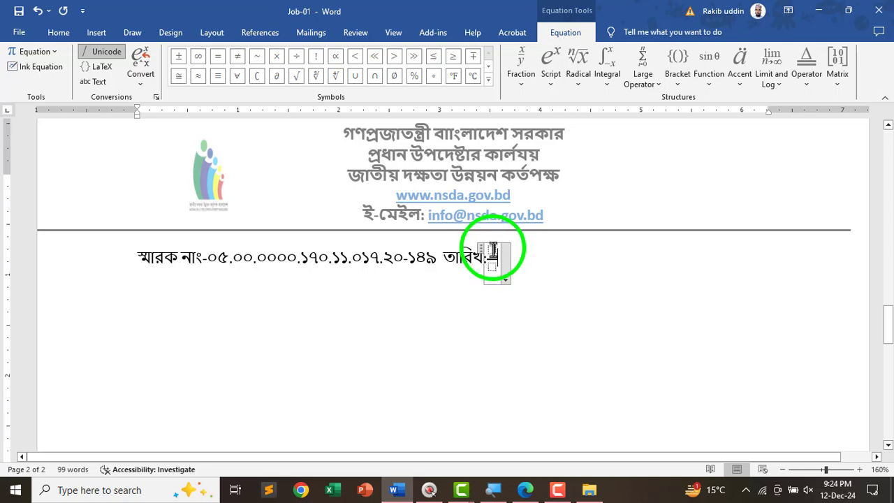
{"action": "left_click", "coordinate": [491, 250]}
{"action": "key", "text": "alt+Tab"}
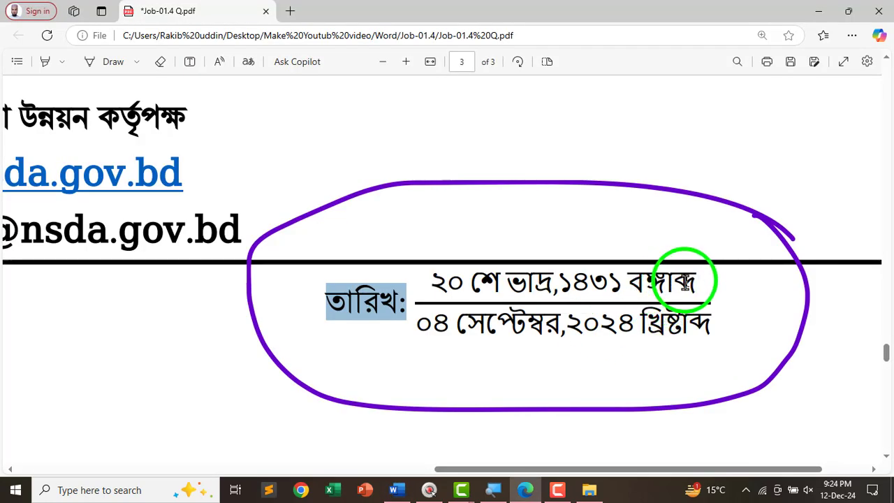
{"action": "left_click_drag", "start_coordinate": [648, 289], "coordinate": [699, 282]}
{"action": "key", "text": "ctrl+c"}
{"action": "key", "text": "alt+Tab"}
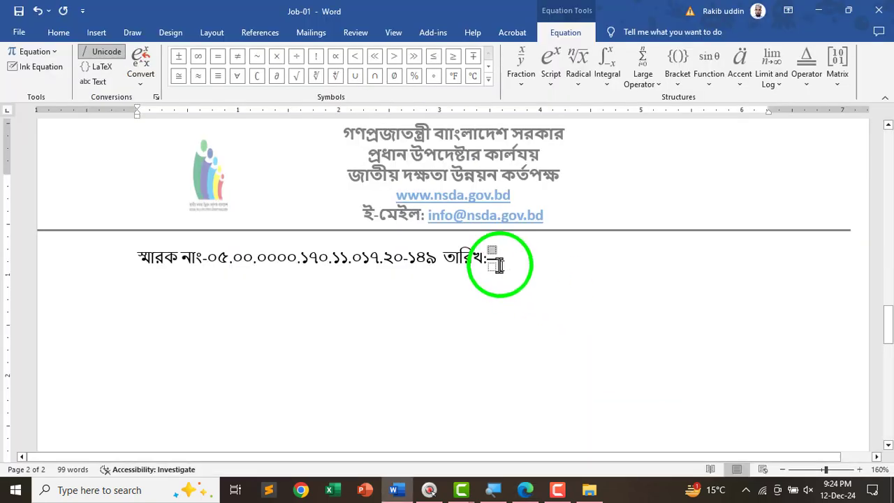
{"action": "key", "text": "ctrl+v"}
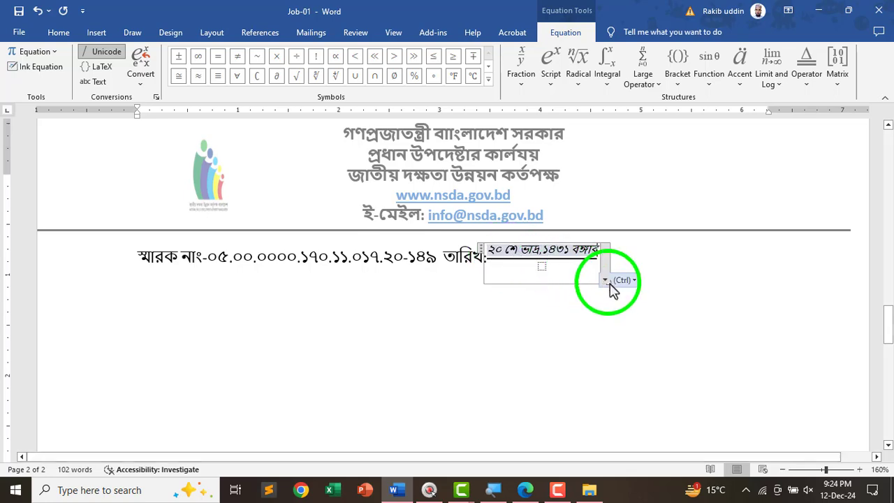
- Fill the denominator with ০৪ সেপ্টেম্বর,২০২৪ খ্রিষ্টাব্দ from the PDF
{"action": "key", "text": "alt+Tab"}
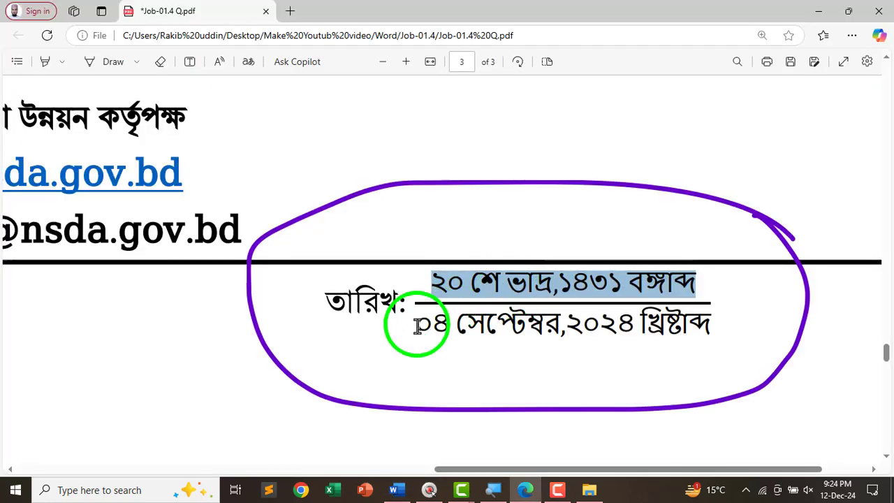
{"action": "left_click_drag", "start_coordinate": [416, 324], "coordinate": [703, 319]}
{"action": "key", "text": "ctrl+c"}
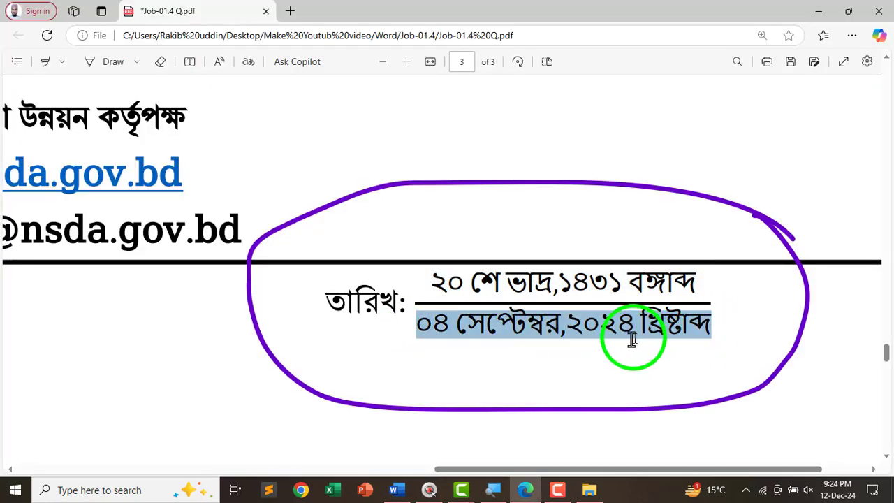
{"action": "key", "text": "alt+Tab"}
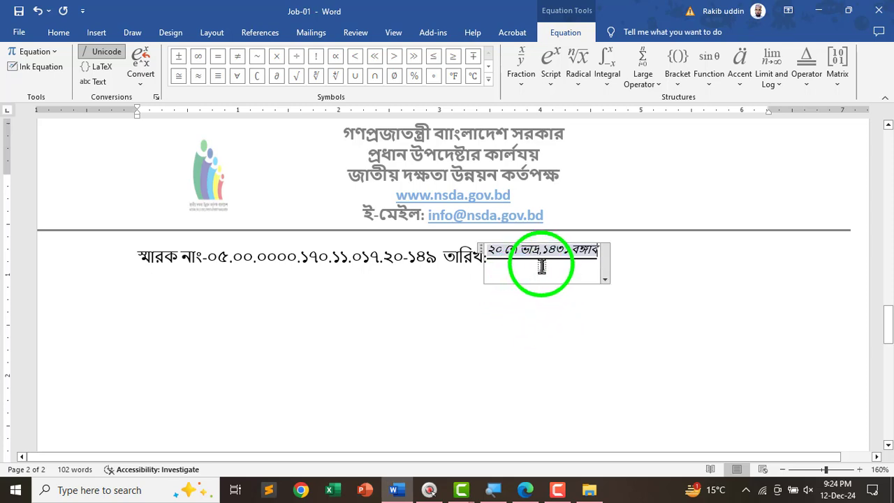
{"action": "key", "text": "ctrl+v"}
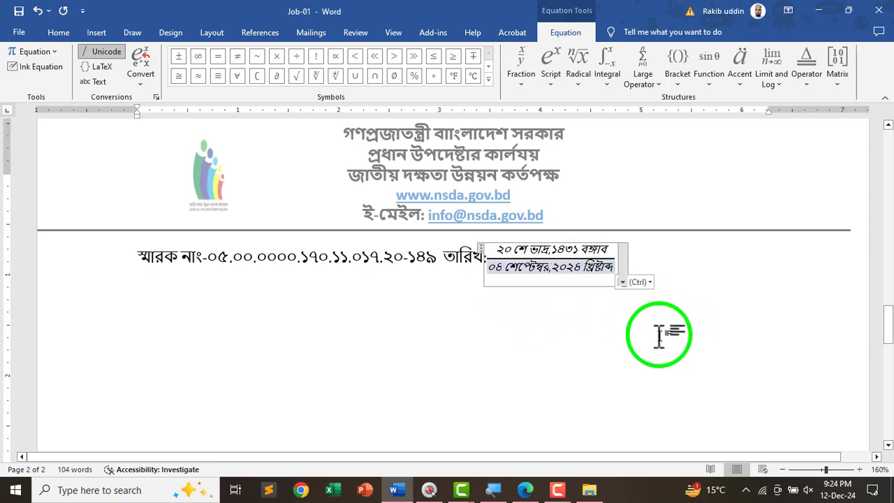
{"action": "left_click", "coordinate": [657, 333]}
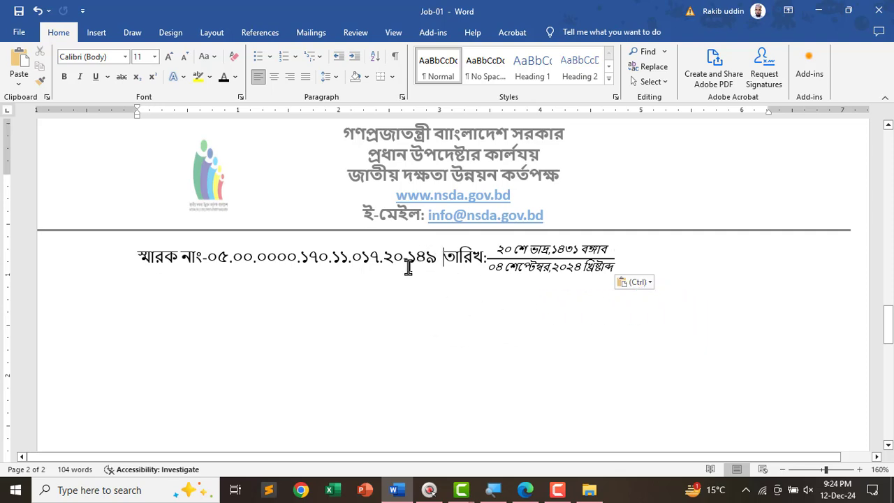
- Tab the তারিখ date block rightward, then pull it back onto the memo line
{"action": "key", "text": "Tab"}
{"action": "key", "text": "Tab"}
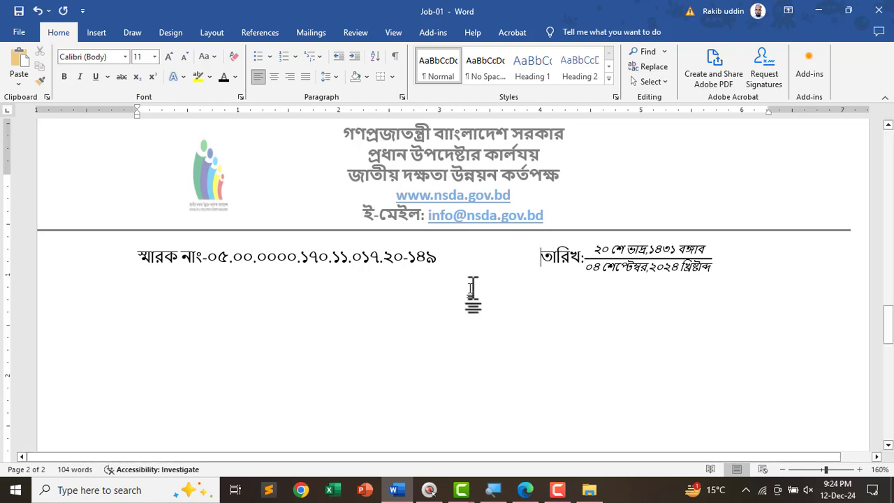
{"action": "scroll", "coordinate": [482, 299], "scroll_direction": "down", "scroll_amount": 2}
{"action": "key", "text": "Tab"}
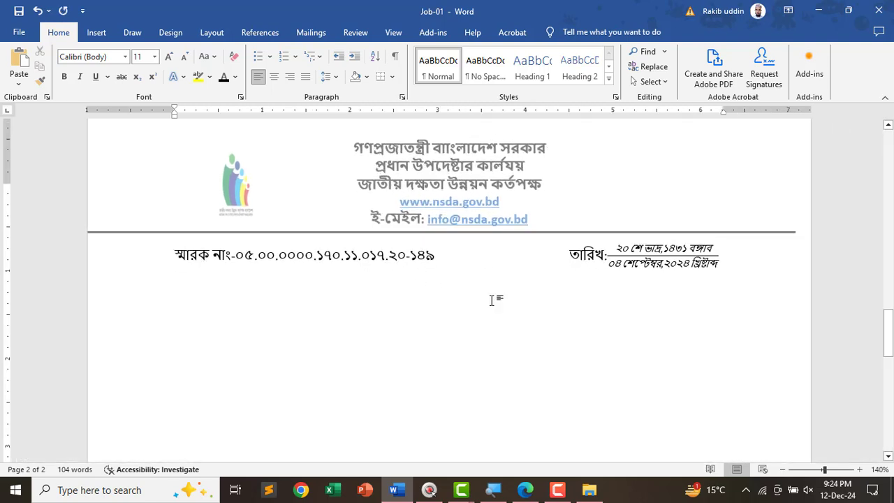
{"action": "key", "text": "Tab"}
{"action": "key", "text": "BackSpace"}
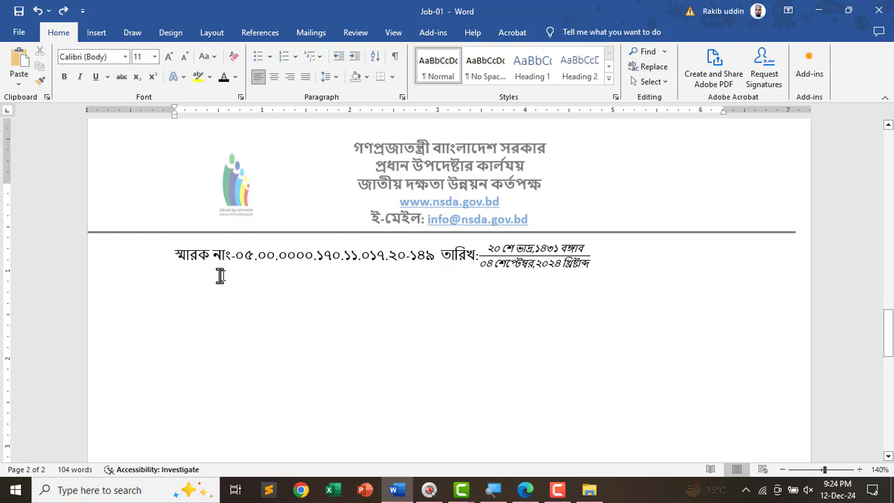
- Set the memo-number line in Nikosh at 12 pt
{"action": "left_click_drag", "start_coordinate": [169, 258], "coordinate": [621, 256]}
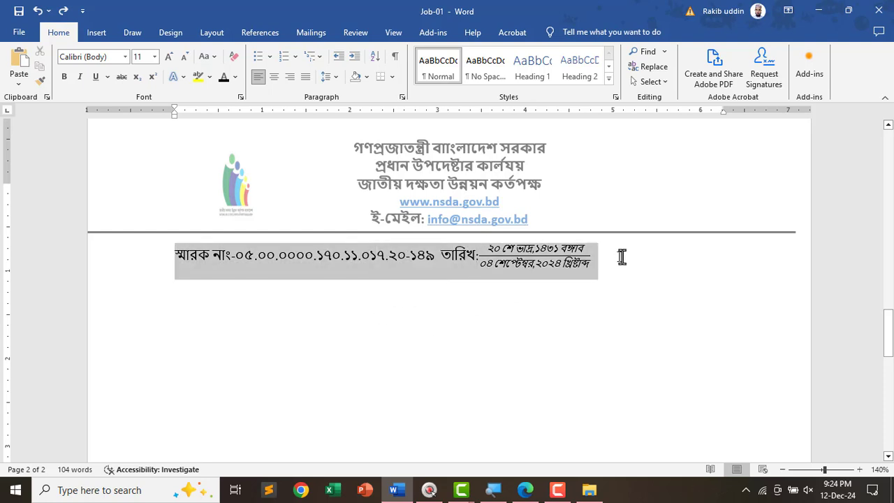
{"action": "left_click", "coordinate": [102, 56]}
{"action": "type", "text": "Nikosh"}
{"action": "key", "text": "Return"}
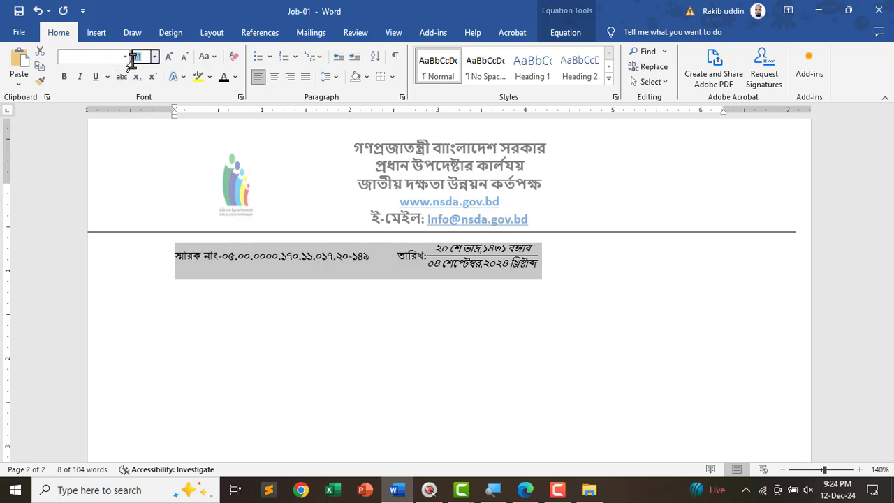
{"action": "key", "text": "Return"}
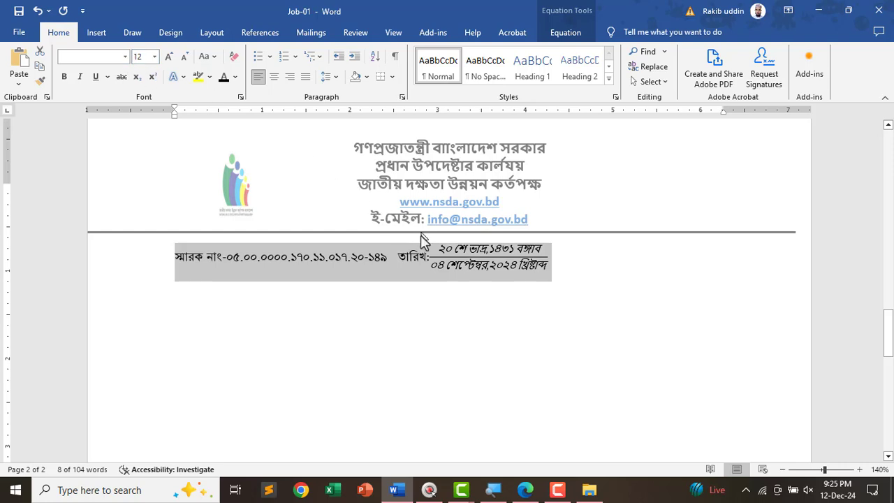
- Line the তারিখ date block up at the memo line's right margin
{"action": "left_click", "coordinate": [400, 261]}
{"action": "key", "text": "Tab"}
{"action": "key", "text": "Tab"}
{"action": "key", "text": "Tab"}
{"action": "key", "text": "Tab"}
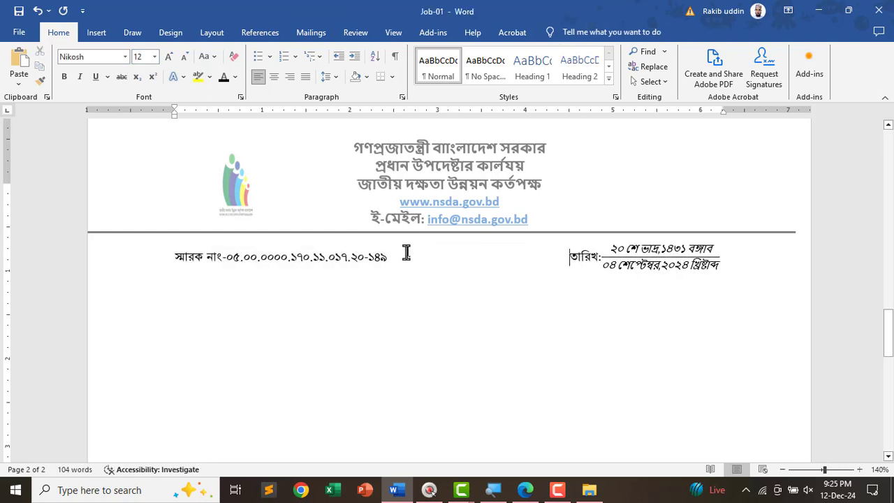
{"action": "key", "text": "Return"}
{"action": "key", "text": "BackSpace"}
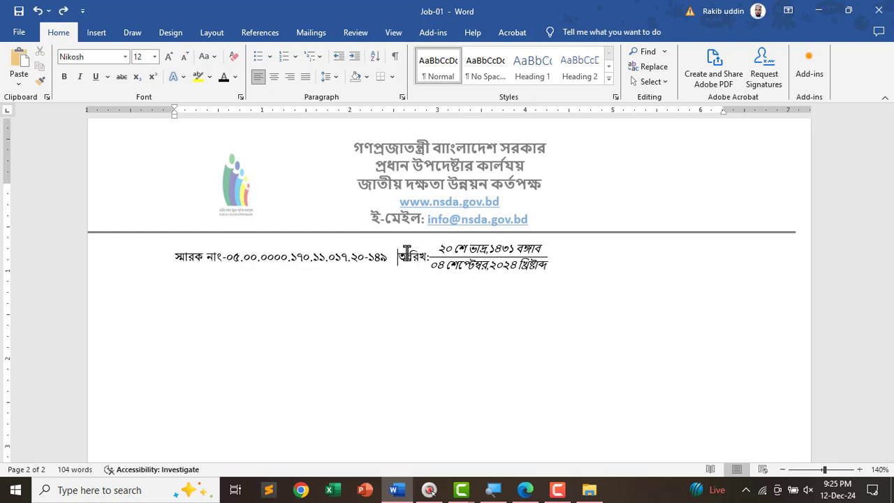
{"action": "key", "text": "Tab"}
{"action": "key", "text": "Tab"}
{"action": "key", "text": "Tab"}
{"action": "key", "text": "Tab"}
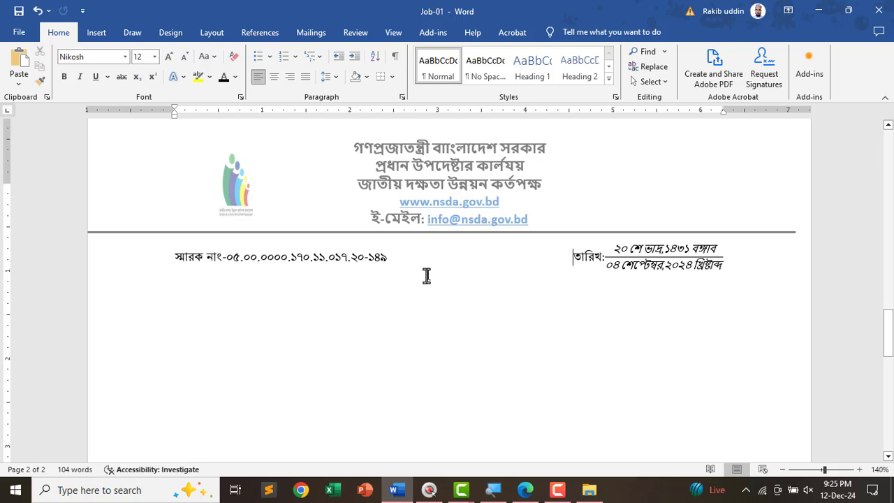
{"action": "key", "text": "alt+Tab"}
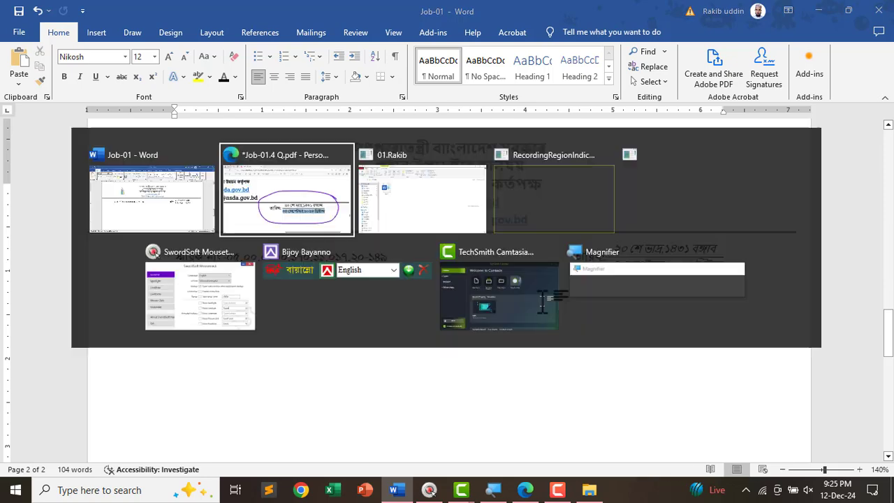
{"action": "scroll", "coordinate": [312, 314], "scroll_direction": "down", "scroll_amount": 5}
{"action": "scroll", "coordinate": [212, 251], "scroll_direction": "up", "scroll_amount": 2}
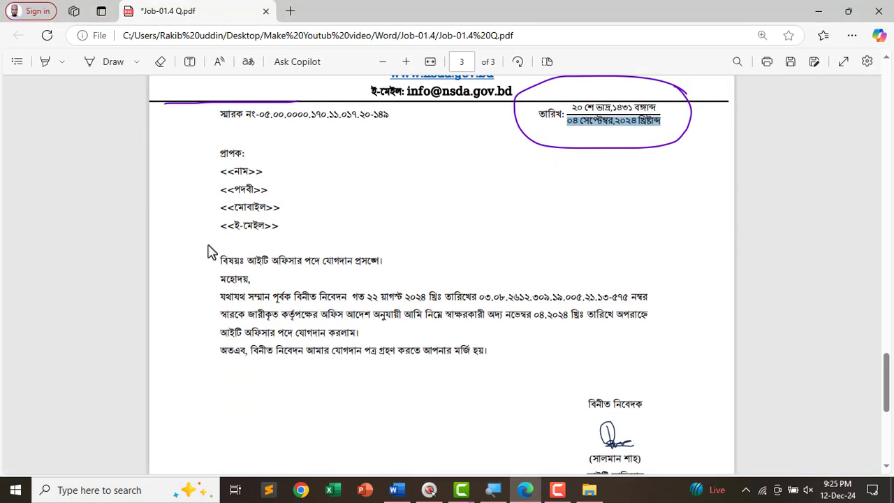
{"action": "left_click_drag", "start_coordinate": [216, 150], "coordinate": [525, 379]}
{"action": "key", "text": "ctrl+c"}
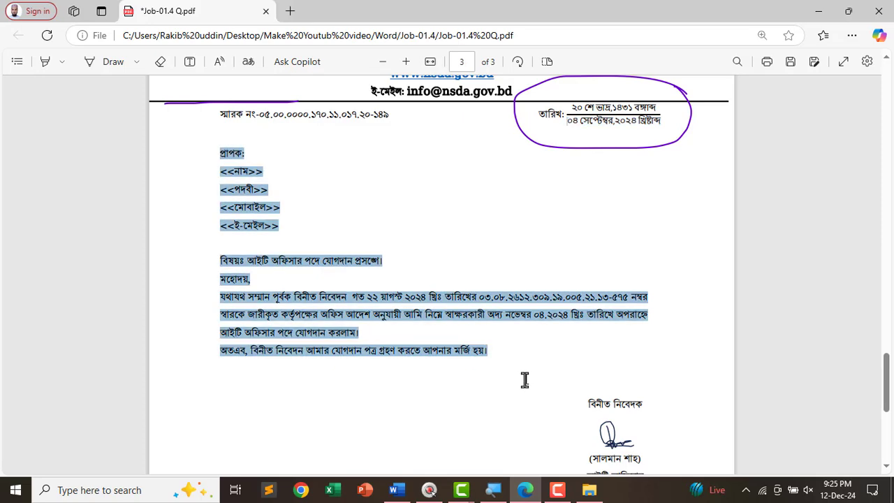
{"action": "scroll", "coordinate": [544, 387], "scroll_direction": "down", "scroll_amount": 5}
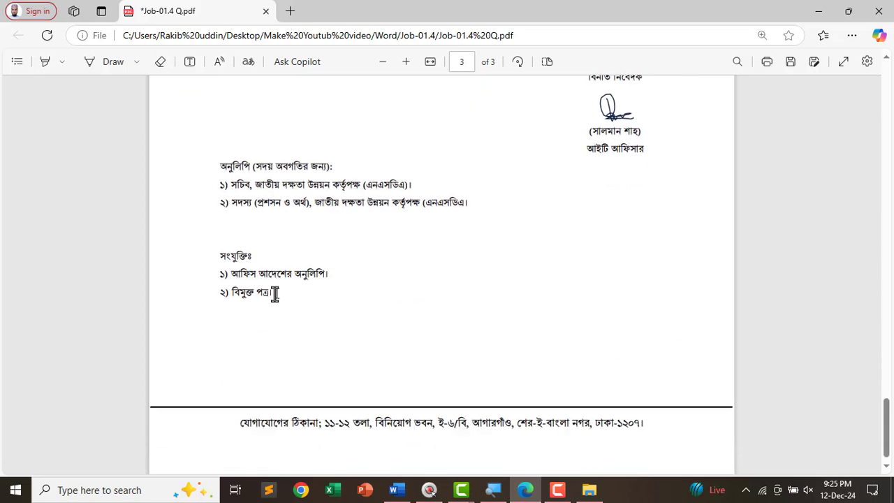
{"action": "left_click", "coordinate": [275, 293], "text": "shift"}
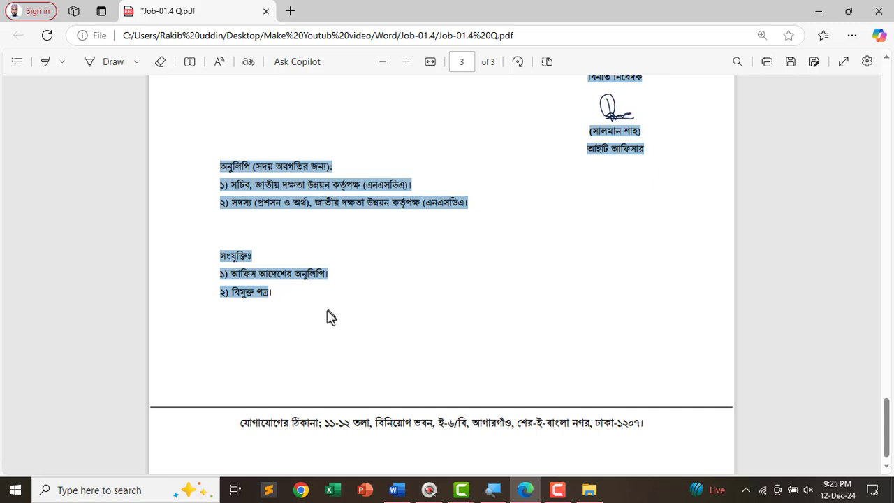
{"action": "key", "text": "alt+Tab"}
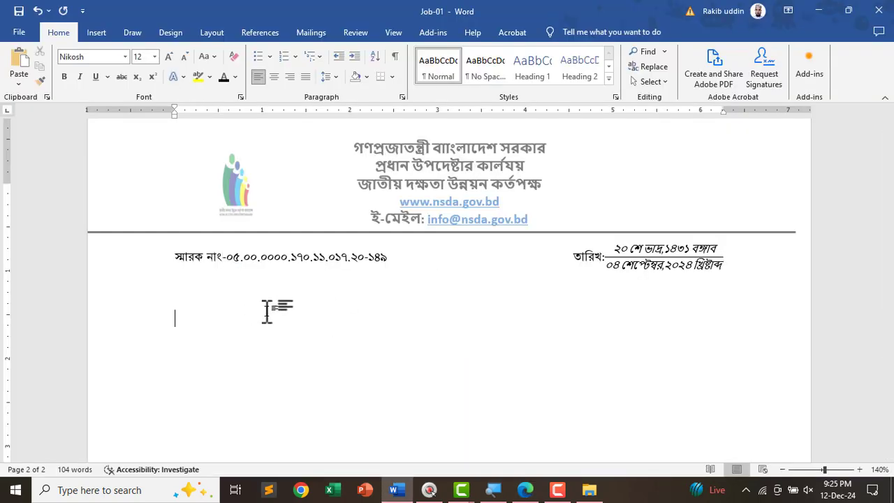
{"action": "key", "text": "ctrl+v"}
{"action": "scroll", "coordinate": [266, 312], "scroll_direction": "down", "scroll_amount": 5}
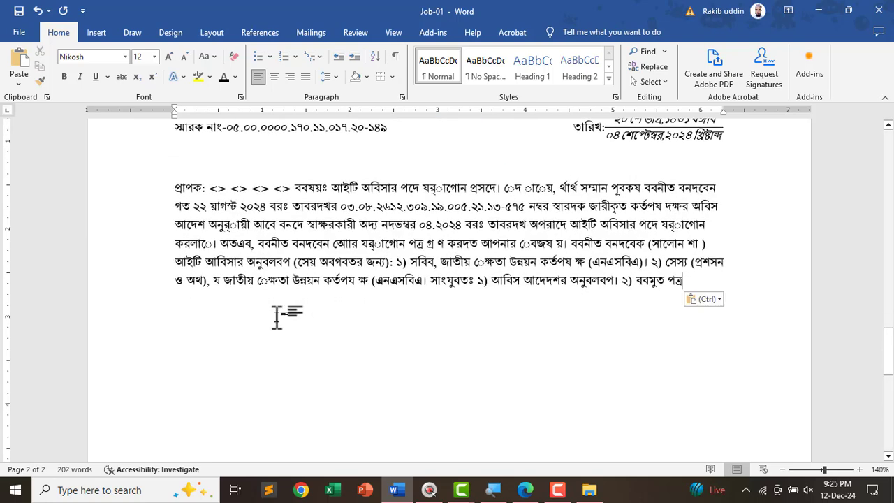
{"action": "key", "text": "ctrl+z"}
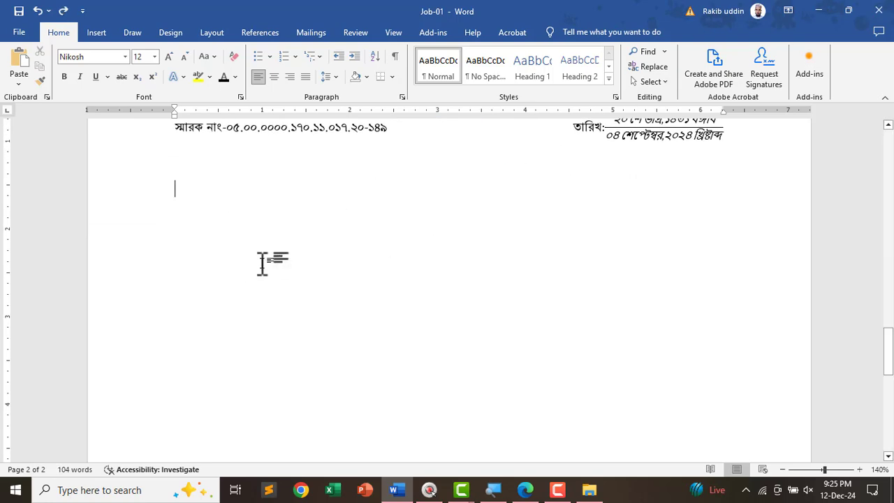
- Open the Job-01.4 document from the Make Youtub video › Word › Job-01.4 folder
{"action": "left_click", "coordinate": [818, 11]}
{"action": "left_click", "coordinate": [819, 12]}
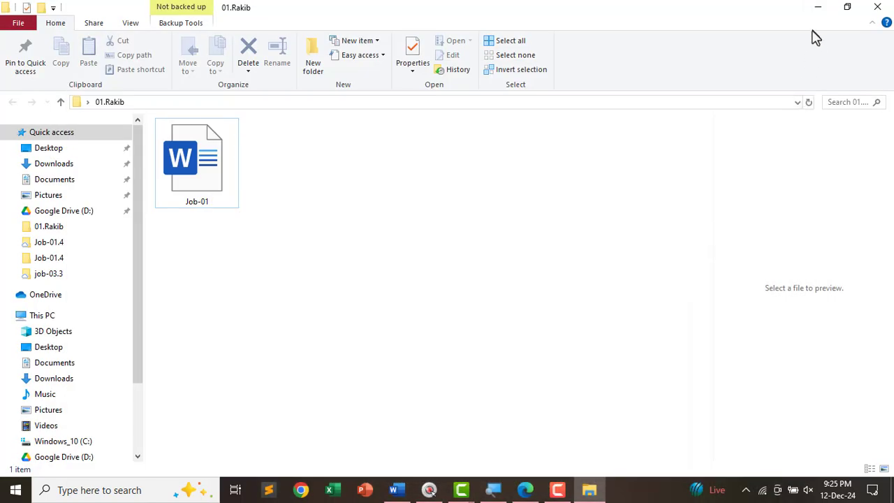
{"action": "left_click", "coordinate": [813, 7]}
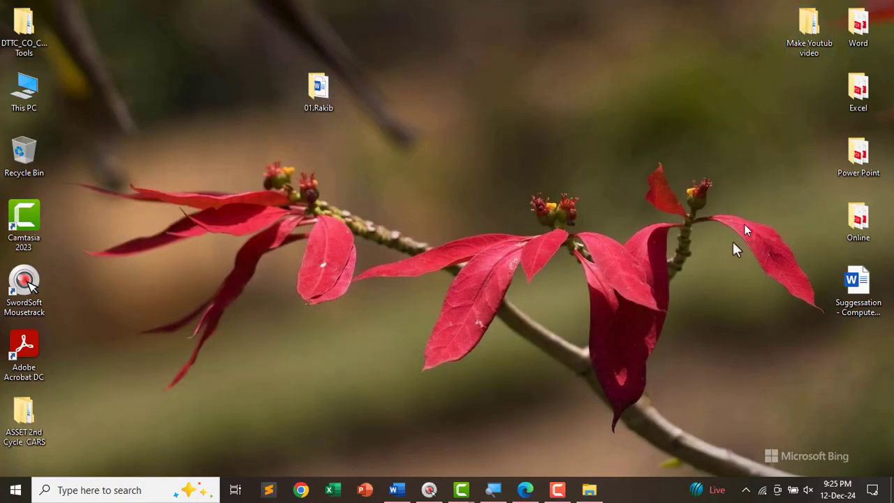
{"action": "left_click", "coordinate": [588, 489]}
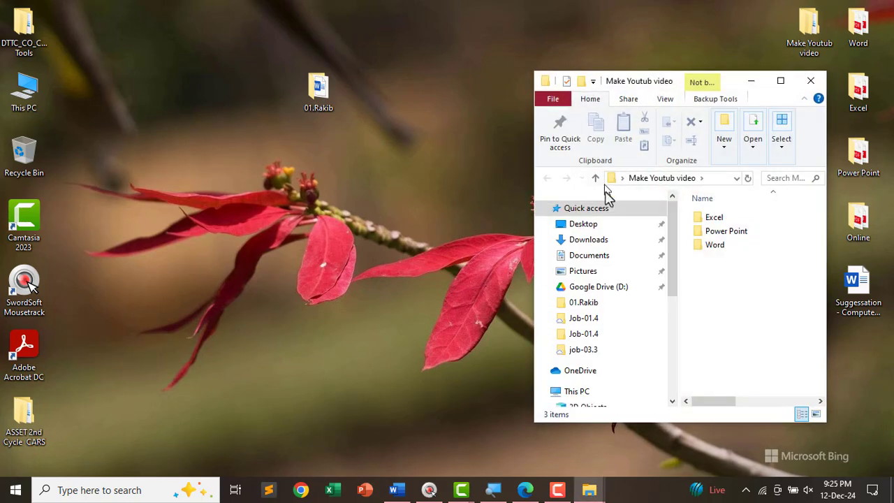
{"action": "double_click", "coordinate": [716, 244]}
{"action": "double_click", "coordinate": [718, 258]}
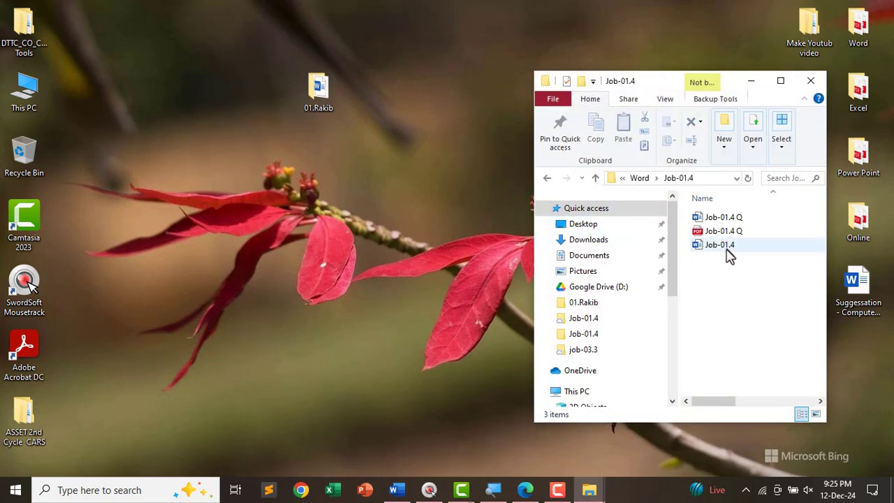
{"action": "left_click", "coordinate": [722, 246]}
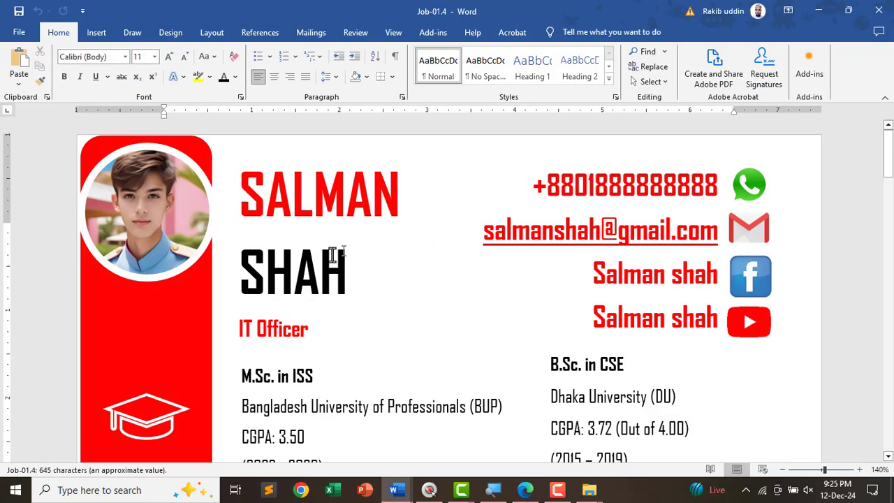
- Copy the letter text from প্রাপক through the attachments list into the Job-01 letter
{"action": "scroll", "coordinate": [251, 335], "scroll_direction": "down", "scroll_amount": 20}
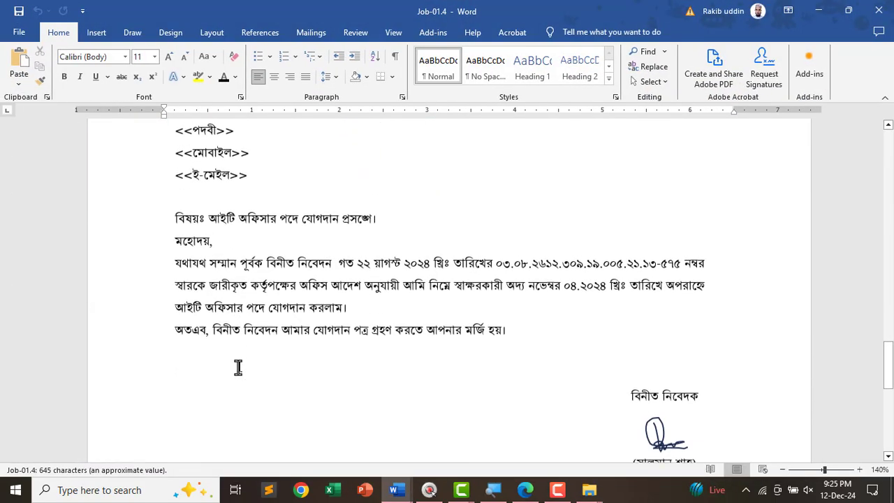
{"action": "left_click", "coordinate": [174, 204]}
{"action": "scroll", "coordinate": [372, 373], "scroll_direction": "down", "scroll_amount": 6}
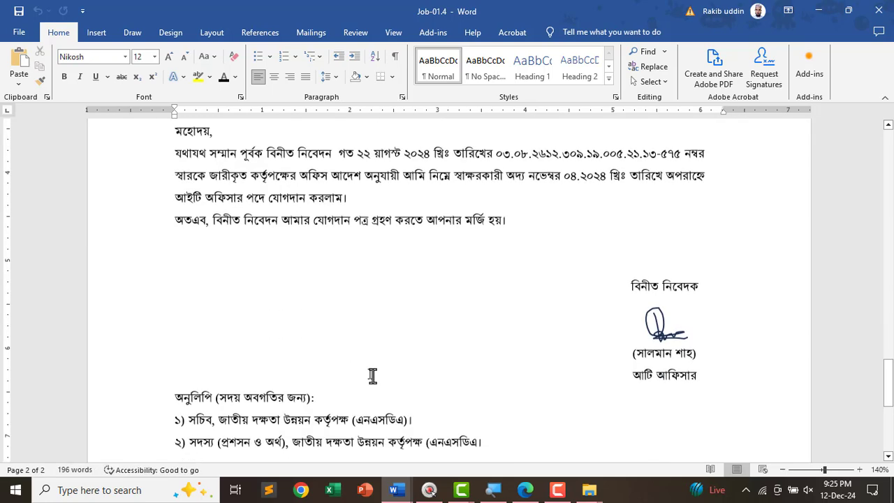
{"action": "left_click", "coordinate": [270, 345], "text": "shift"}
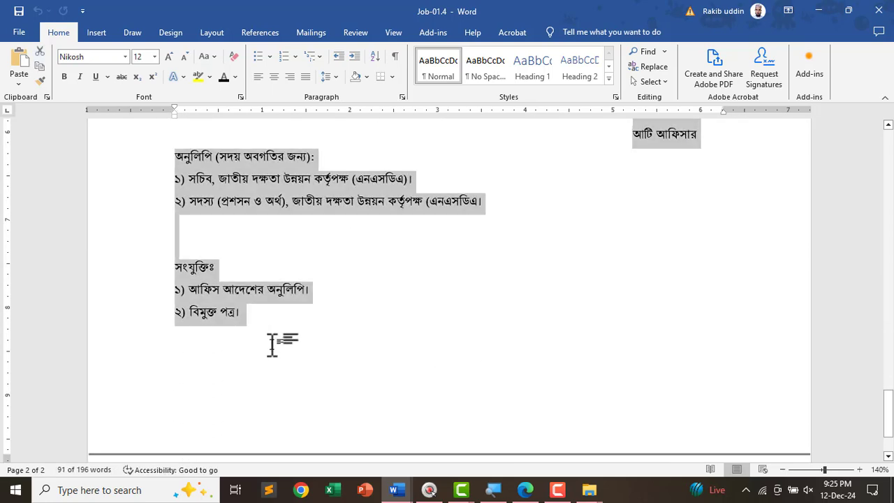
{"action": "key", "text": "alt+Tab"}
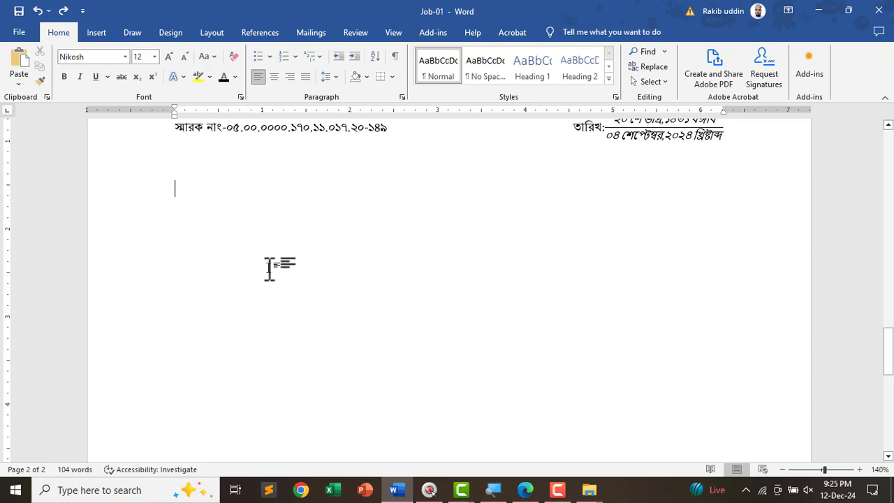
{"action": "key", "text": "ctrl+v"}
- Delete the old signature image from the pasted letter
{"action": "scroll", "coordinate": [341, 315], "scroll_direction": "up", "scroll_amount": 5}
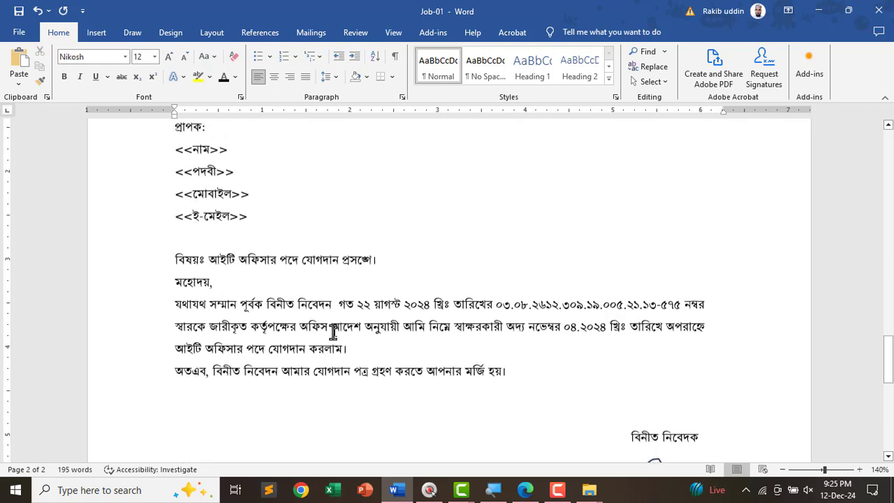
{"action": "scroll", "coordinate": [656, 322], "scroll_direction": "down", "scroll_amount": 3}
{"action": "left_click", "coordinate": [655, 339]}
{"action": "key", "text": "Delete"}
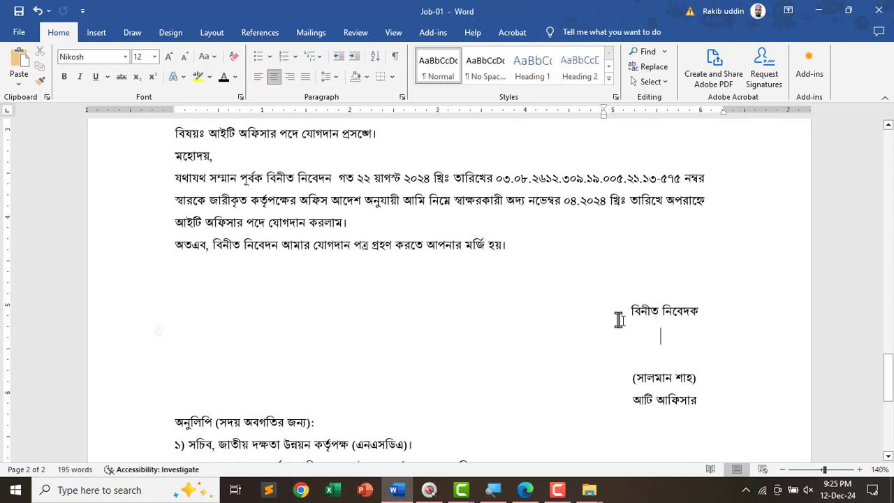
- Reset the signature lines to a 0 left indent and left alignment
{"action": "left_click", "coordinate": [697, 399], "text": "shift"}
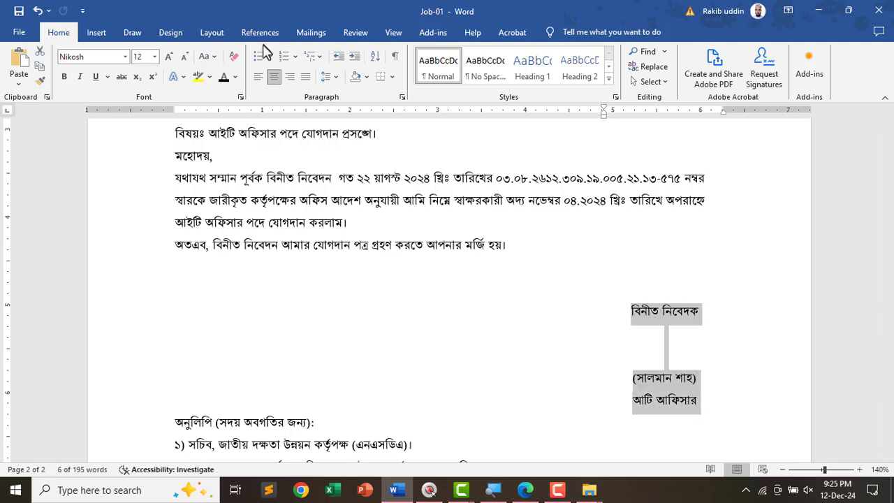
{"action": "left_click", "coordinate": [213, 32]}
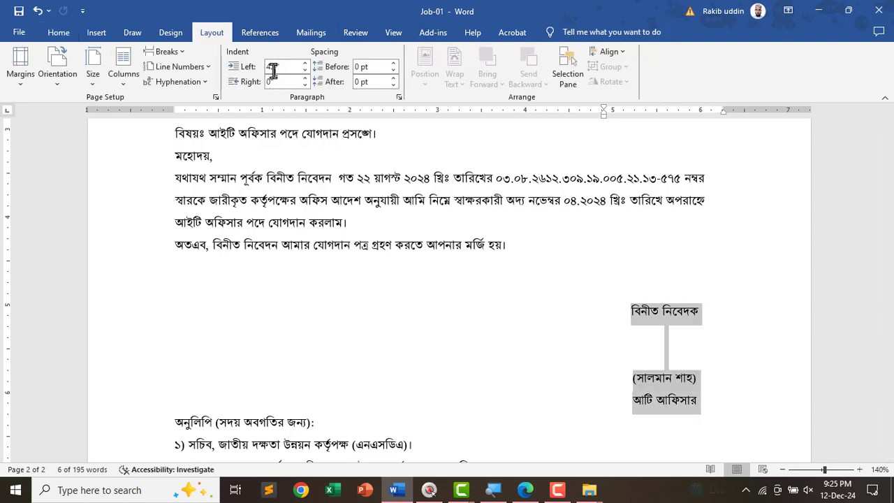
{"action": "left_click", "coordinate": [279, 66]}
{"action": "type", "text": "0"}
{"action": "key", "text": "Return"}
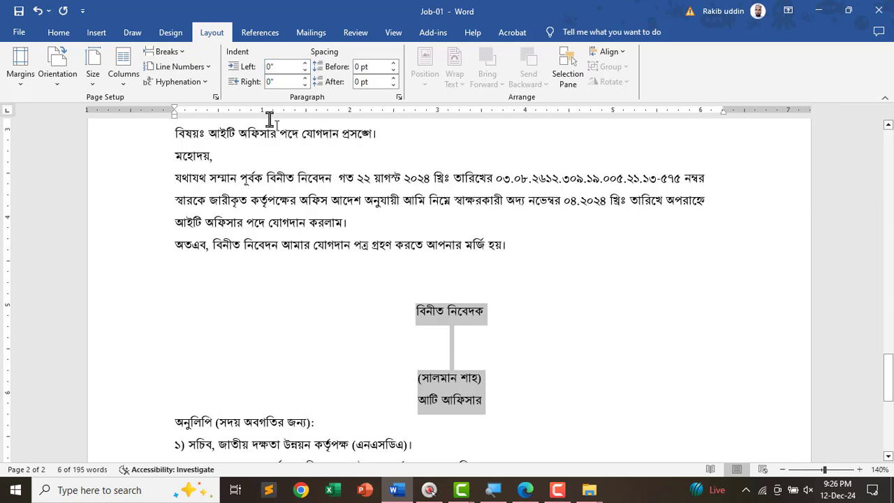
{"action": "left_click", "coordinate": [58, 32]}
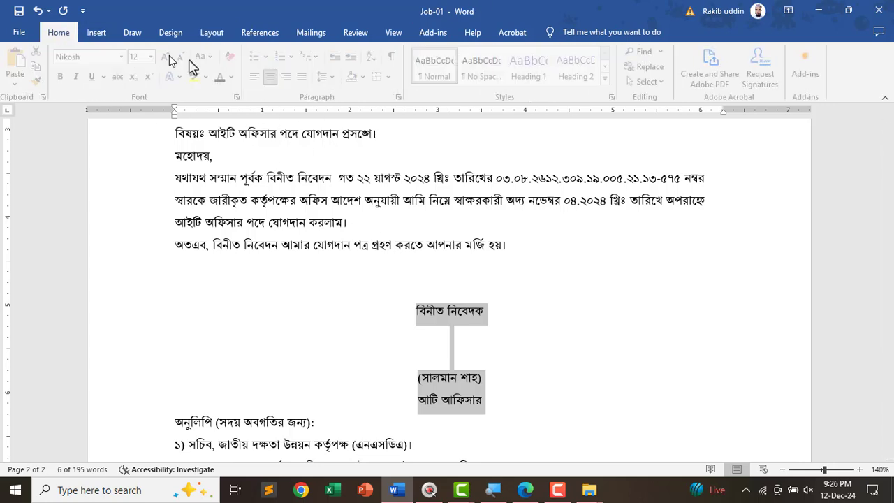
{"action": "left_click", "coordinate": [258, 77]}
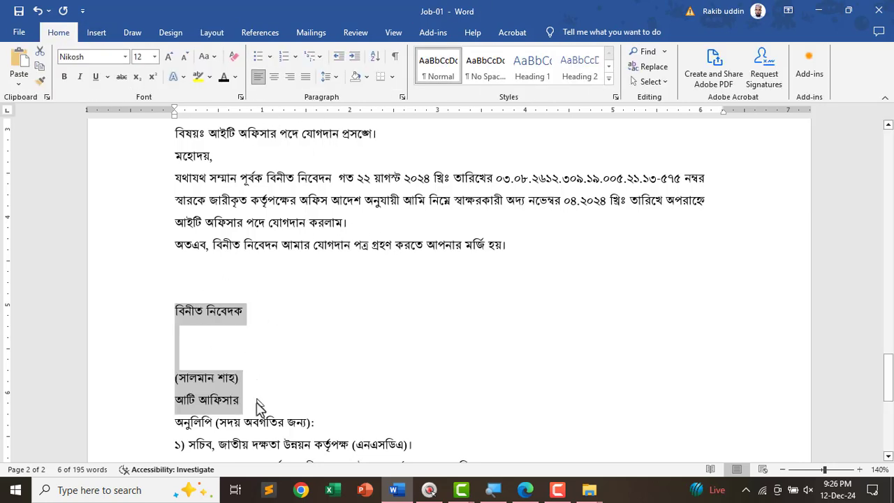
- Center the whole signature block and give it a 5-inch left indent
{"action": "mouse_move", "coordinate": [250, 404]}
{"action": "left_mouse_down"}
{"action": "mouse_move", "coordinate": [172, 372]}
{"action": "mouse_move", "coordinate": [154, 301]}
{"action": "left_mouse_up"}
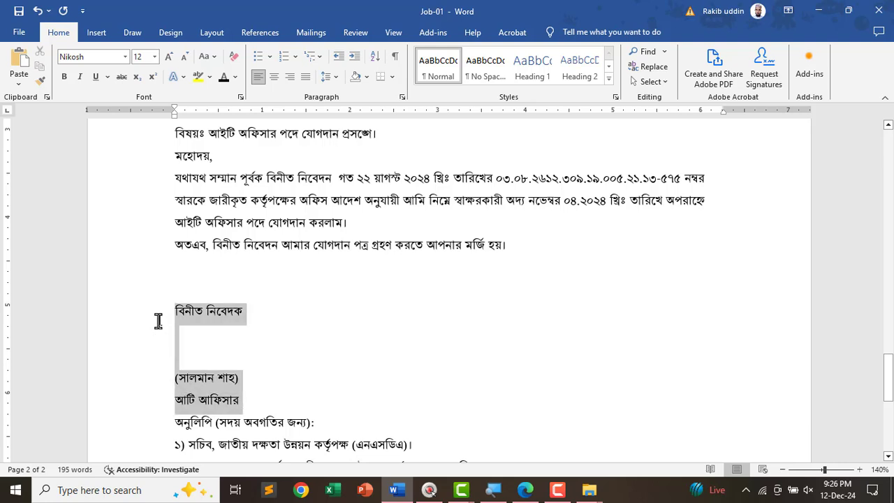
{"action": "left_click", "coordinate": [273, 76]}
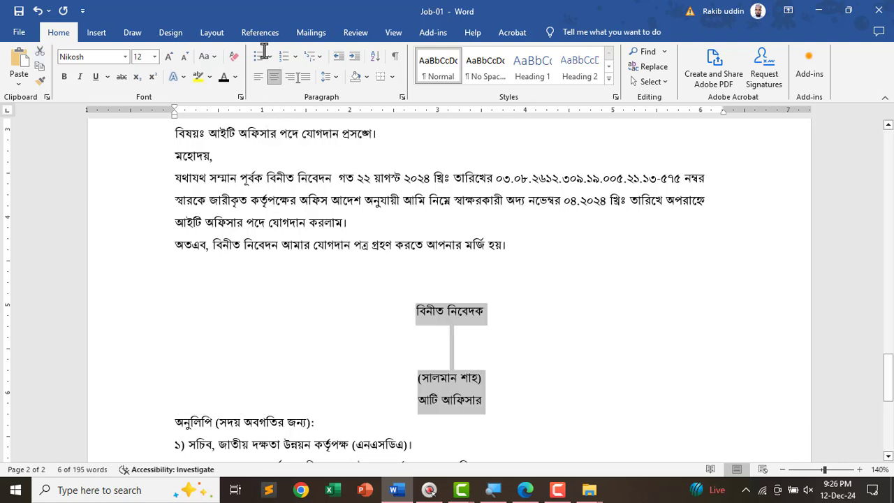
{"action": "left_click", "coordinate": [211, 33]}
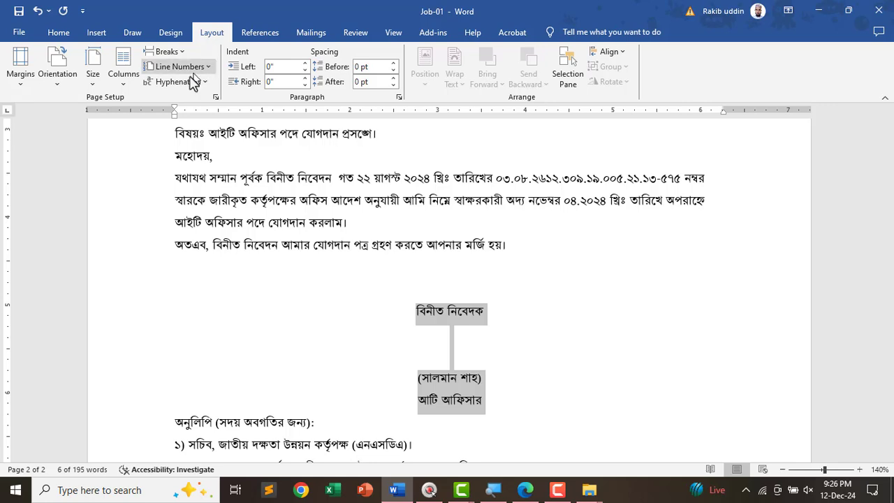
{"action": "left_click", "coordinate": [277, 66]}
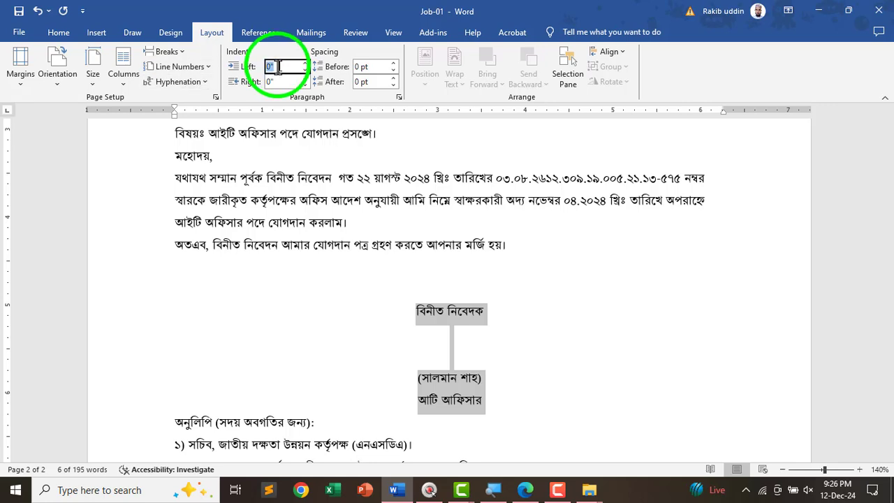
{"action": "scroll", "coordinate": [277, 66], "scroll_direction": "up", "scroll_amount": 20}
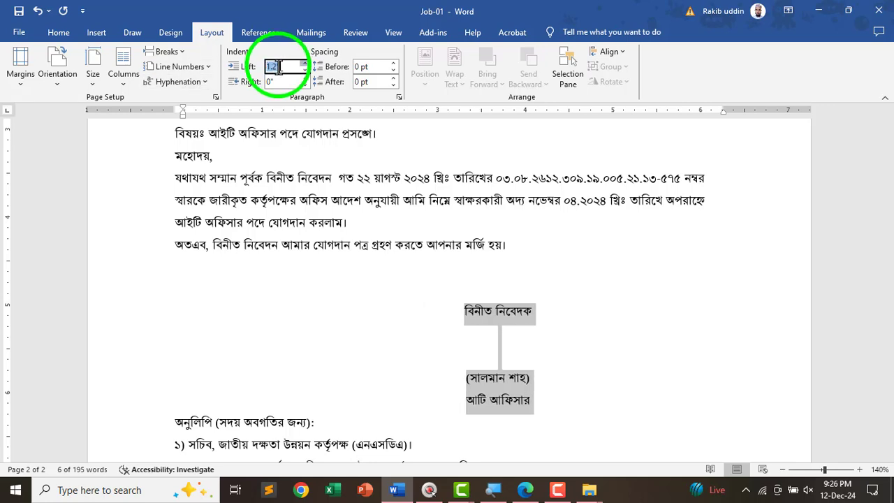
{"action": "scroll", "coordinate": [277, 66], "scroll_direction": "up", "scroll_amount": 15}
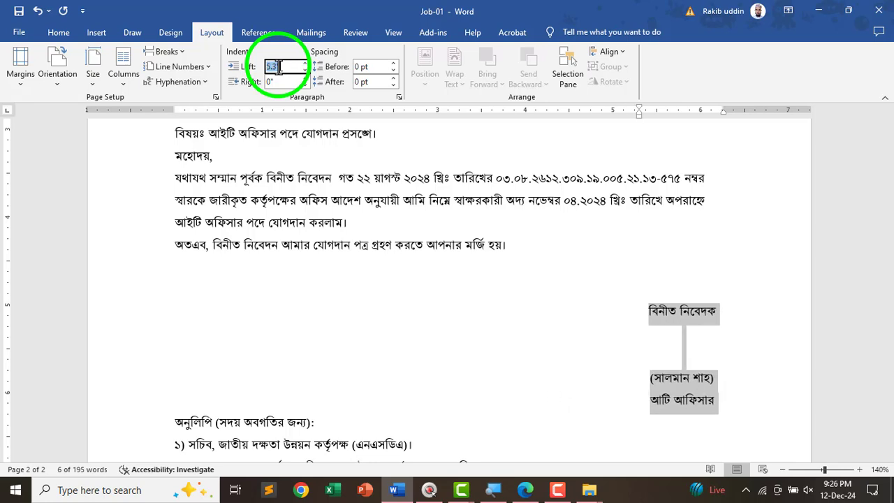
{"action": "scroll", "coordinate": [277, 67], "scroll_direction": "down", "scroll_amount": 3}
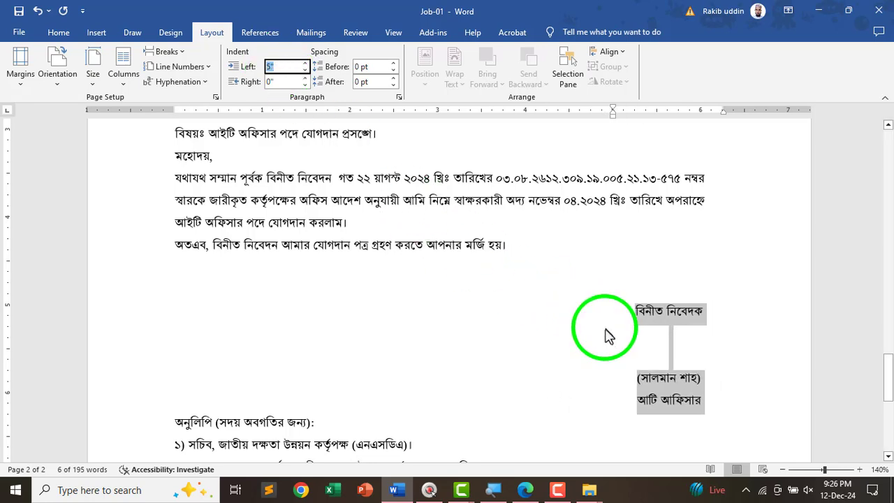
{"action": "left_click", "coordinate": [696, 354]}
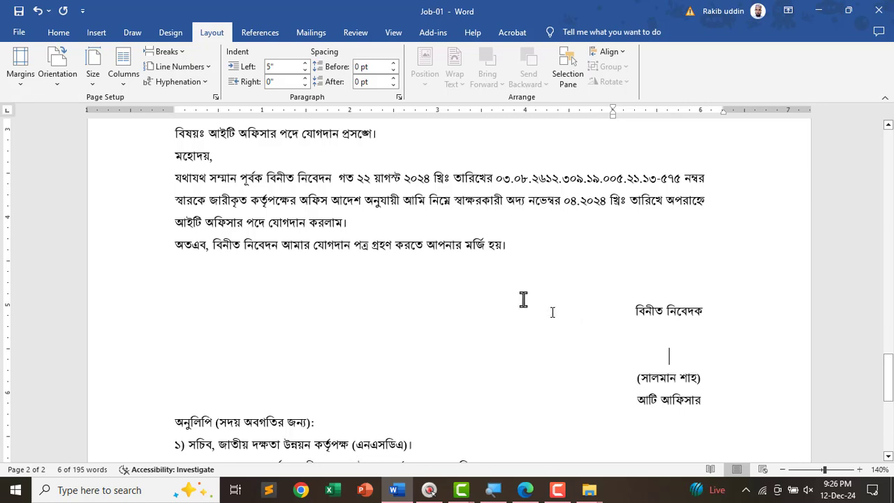
- Draw a Freeform: Scribble signature just below বিনীত নিবেদক, above the name line
{"action": "left_click", "coordinate": [96, 33]}
{"action": "left_click", "coordinate": [164, 77]}
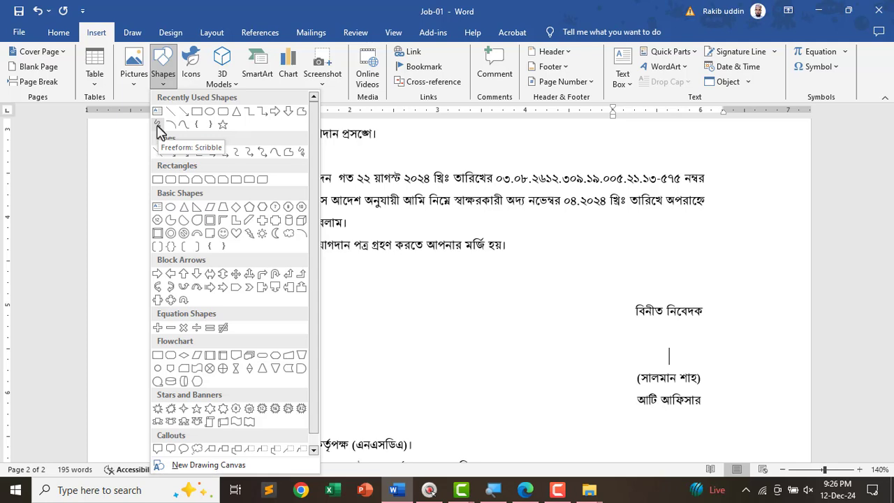
{"action": "left_click", "coordinate": [160, 125]}
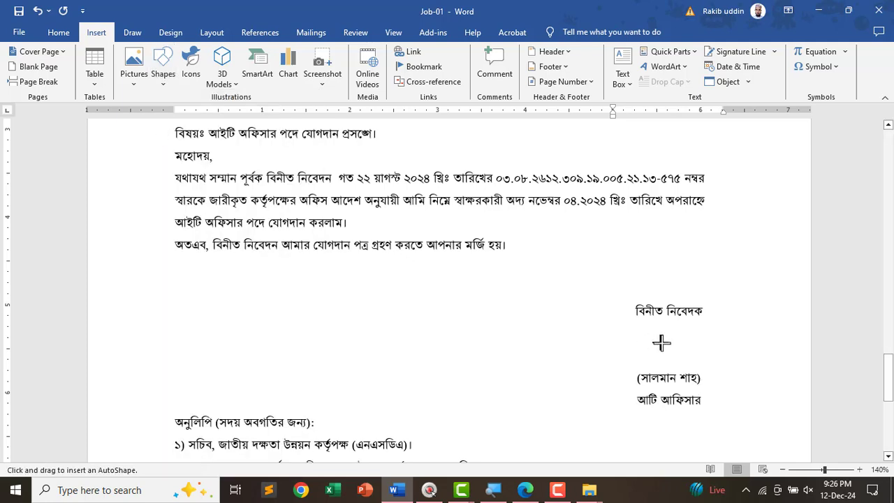
{"action": "left_click_drag", "start_coordinate": [666, 337], "coordinate": [669, 357]}
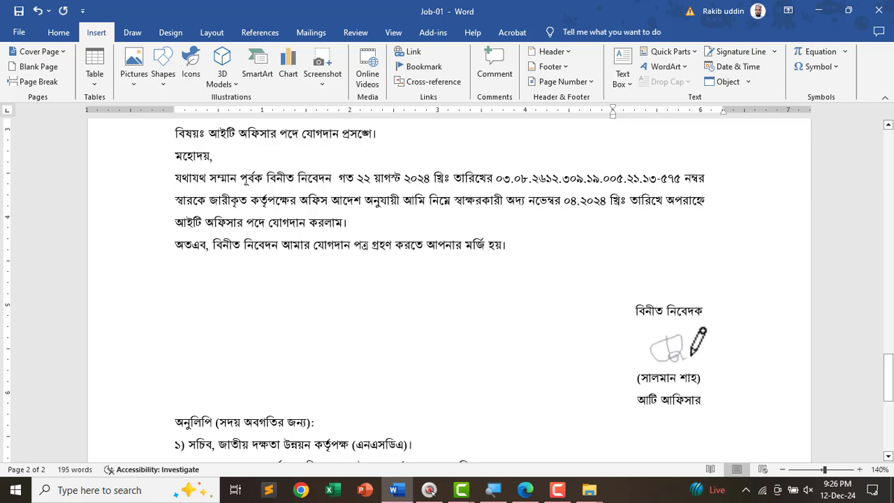
{"action": "mouse_move", "coordinate": [669, 358]}
{"action": "left_mouse_down"}
{"action": "mouse_move", "coordinate": [708, 358]}
{"action": "mouse_move", "coordinate": [676, 359]}
{"action": "left_mouse_up"}
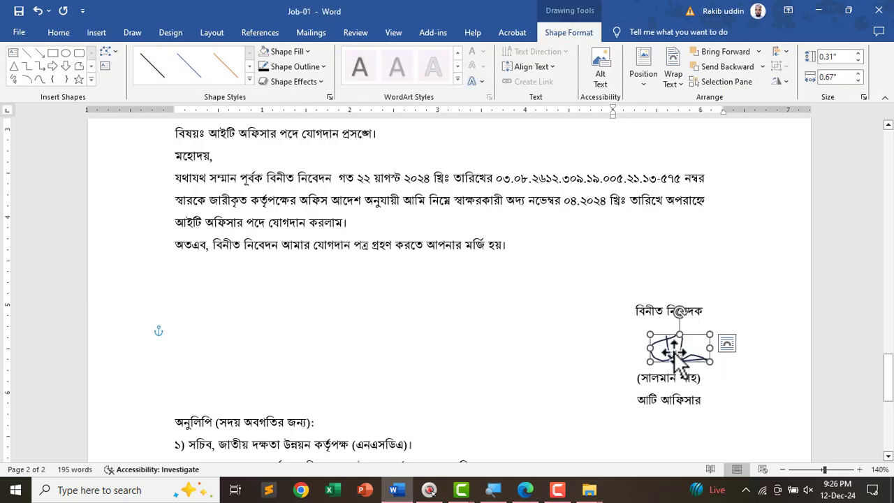
{"action": "scroll", "coordinate": [502, 384], "scroll_direction": "down", "scroll_amount": 3}
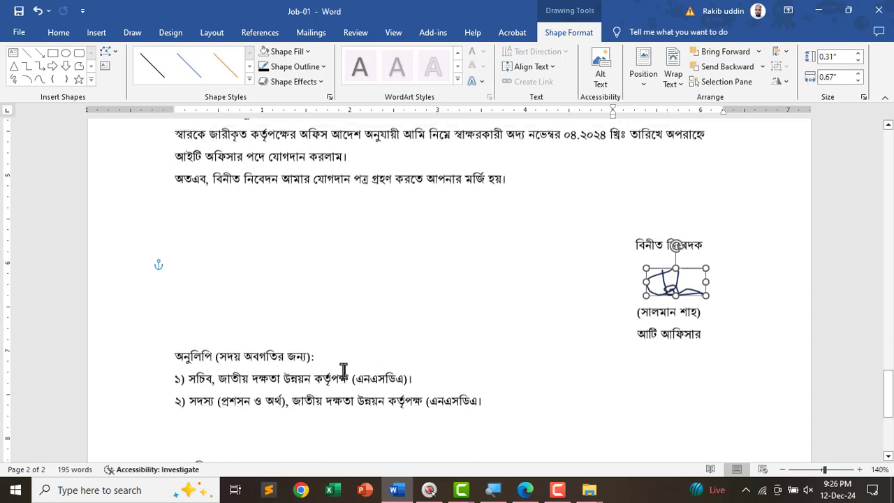
{"action": "scroll", "coordinate": [196, 317], "scroll_direction": "down", "scroll_amount": 2}
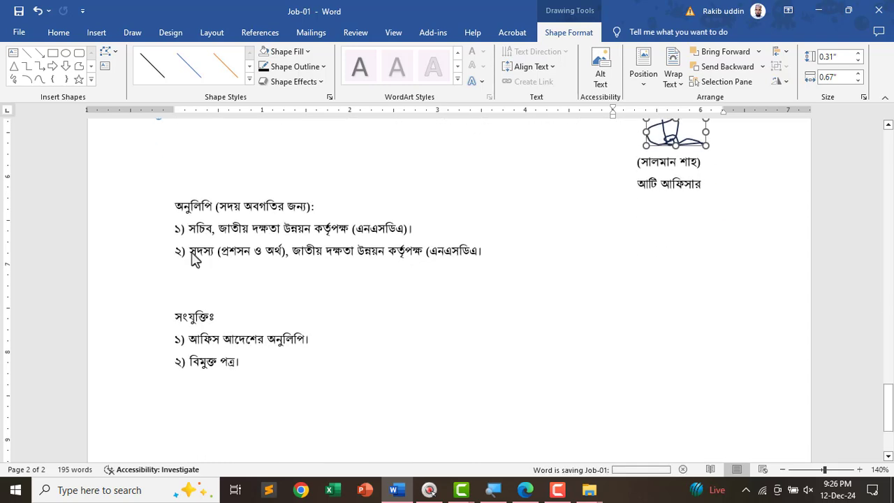
{"action": "left_click_drag", "start_coordinate": [174, 204], "coordinate": [405, 379]}
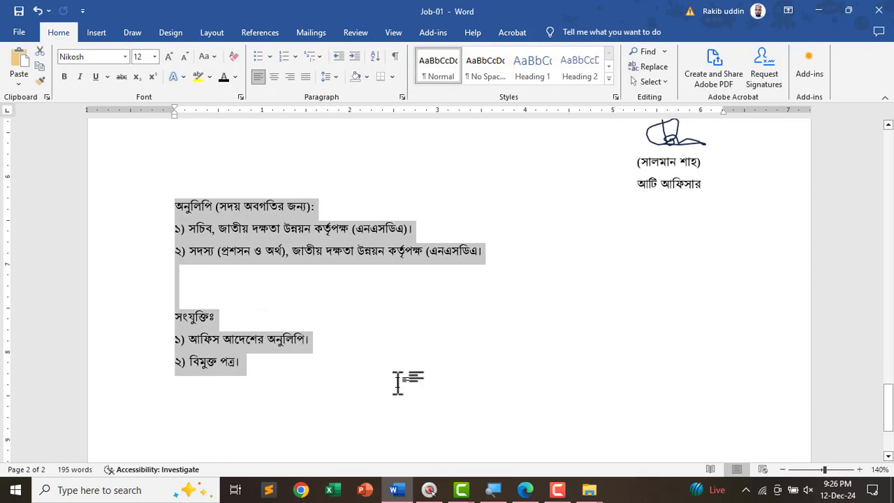
- Review the CV and letter pages, then close the Job-01.4 folder window
{"action": "left_click", "coordinate": [384, 370]}
{"action": "scroll", "coordinate": [380, 349], "scroll_direction": "down", "scroll_amount": 10, "text": "ctrl"}
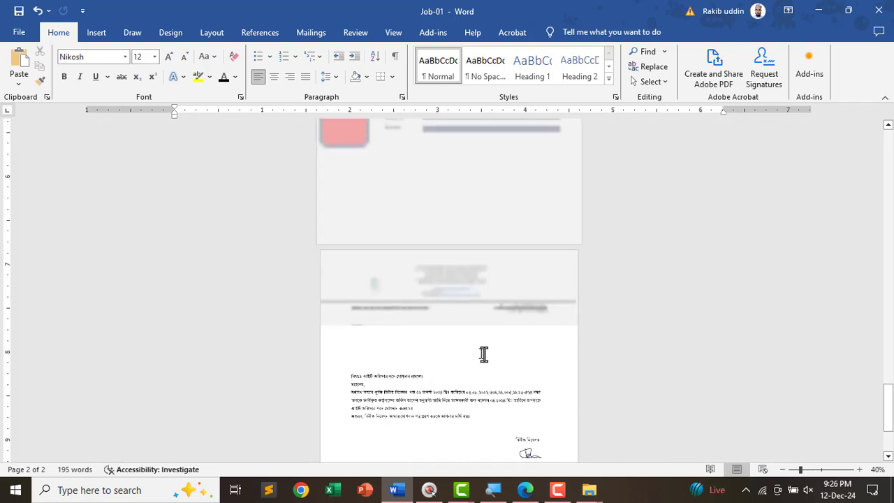
{"action": "scroll", "coordinate": [515, 319], "scroll_direction": "down", "scroll_amount": 1}
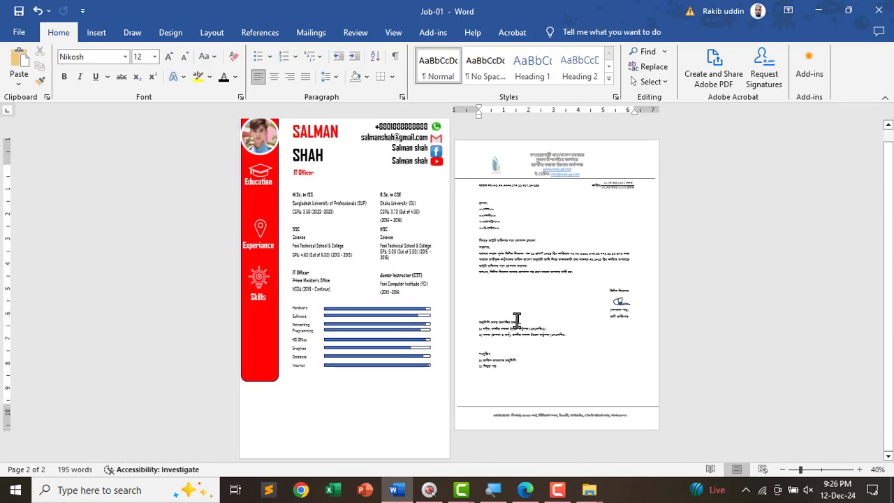
{"action": "key", "text": "alt+Tab"}
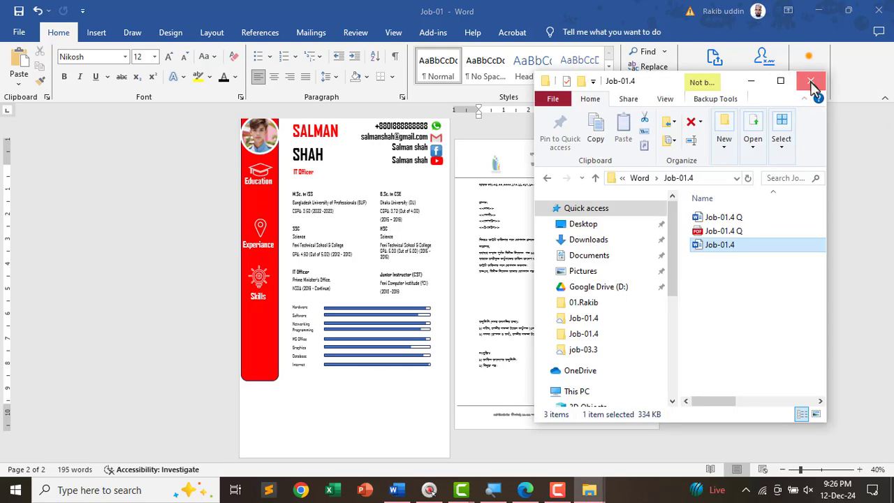
{"action": "left_click", "coordinate": [810, 80]}
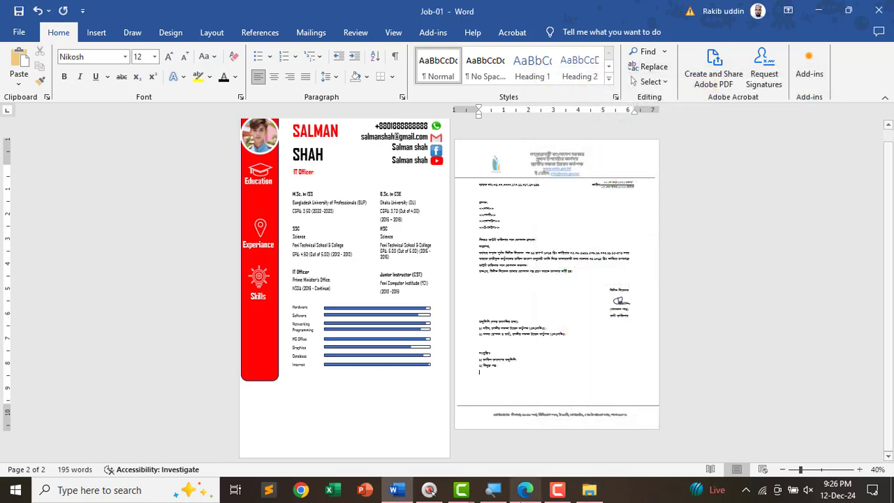
- Underline the Insert Logo Watermark and Washout requirements in the task PDF with the pen
{"action": "left_click", "coordinate": [525, 490]}
{"action": "scroll", "coordinate": [397, 363], "scroll_direction": "up", "scroll_amount": 1}
{"action": "scroll", "coordinate": [391, 352], "scroll_direction": "up", "scroll_amount": 20}
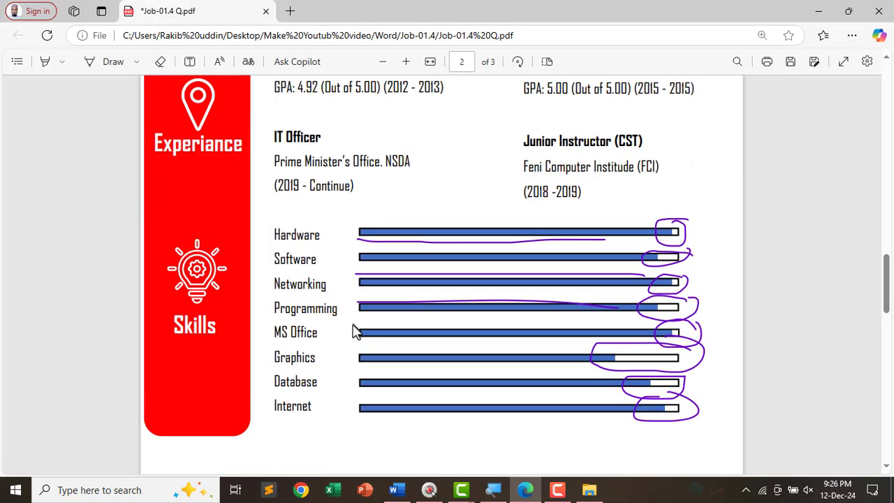
{"action": "scroll", "coordinate": [374, 309], "scroll_direction": "up", "scroll_amount": 4}
{"action": "scroll", "coordinate": [463, 353], "scroll_direction": "up", "scroll_amount": 2}
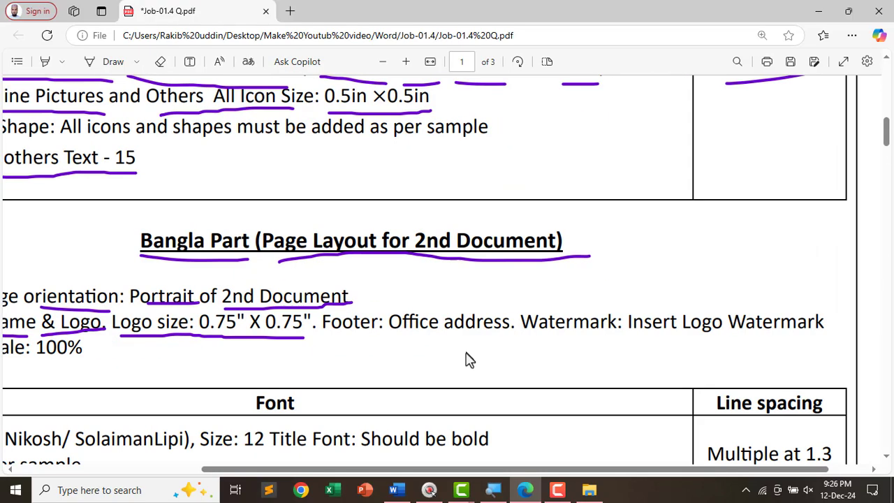
{"action": "scroll", "coordinate": [466, 353], "scroll_direction": "down", "scroll_amount": 1}
{"action": "scroll", "coordinate": [298, 283], "scroll_direction": "down", "scroll_amount": 2}
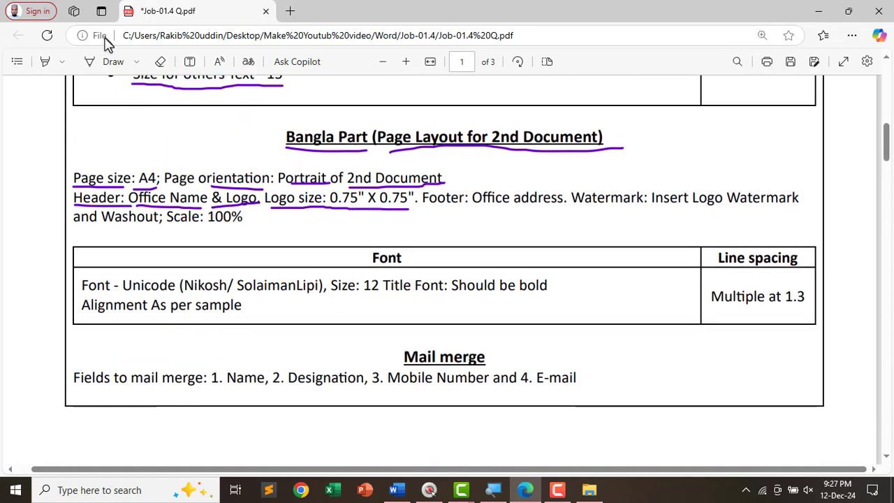
{"action": "left_click", "coordinate": [108, 61]}
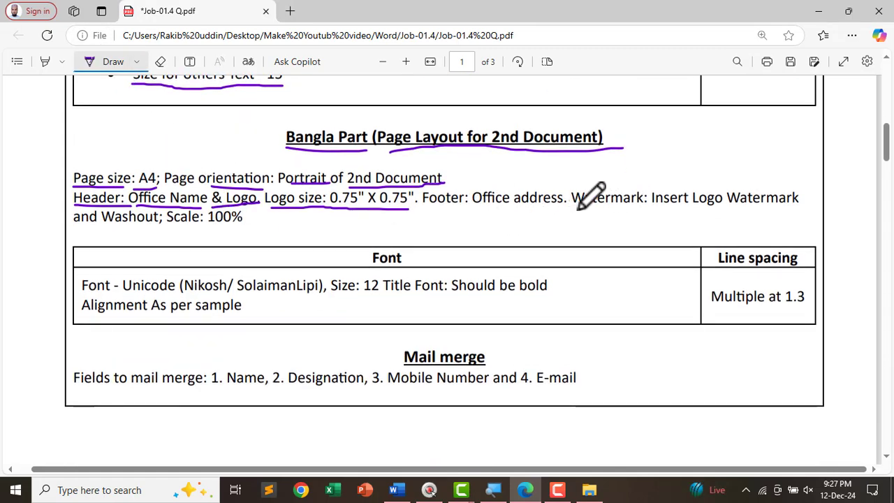
{"action": "left_click_drag", "start_coordinate": [578, 208], "coordinate": [789, 215]}
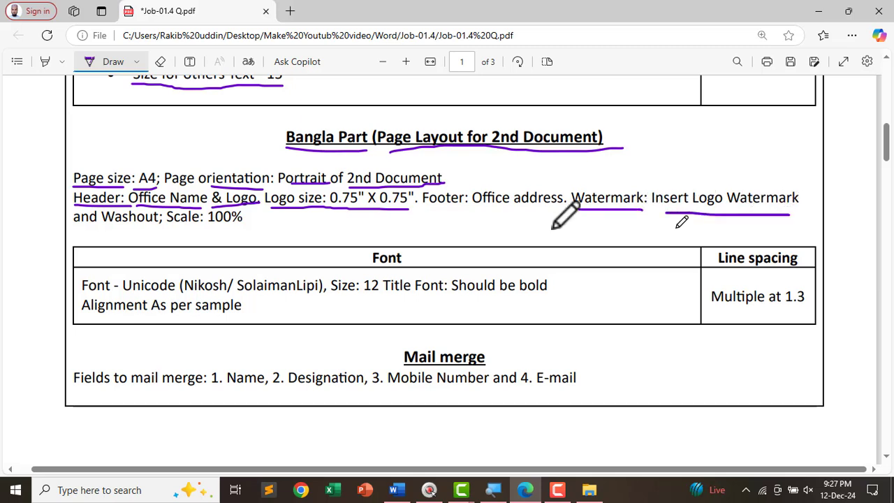
{"action": "left_click_drag", "start_coordinate": [75, 233], "coordinate": [231, 229]}
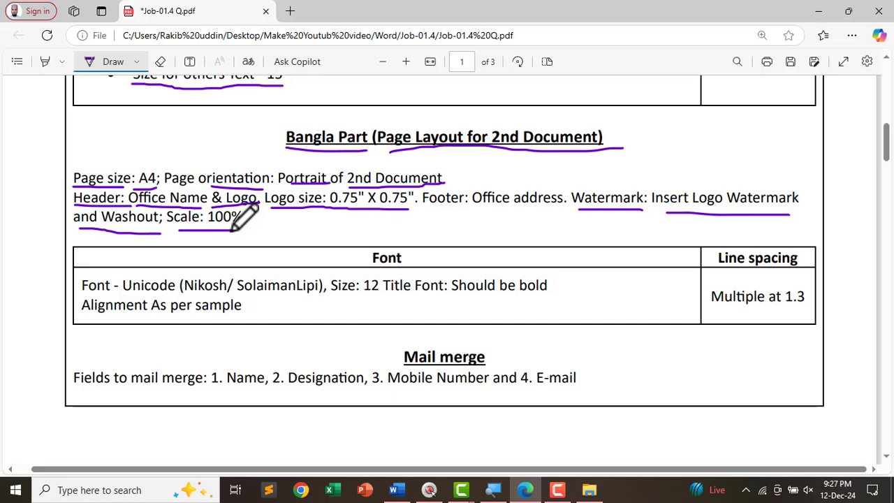
{"action": "key", "text": "alt+Tab"}
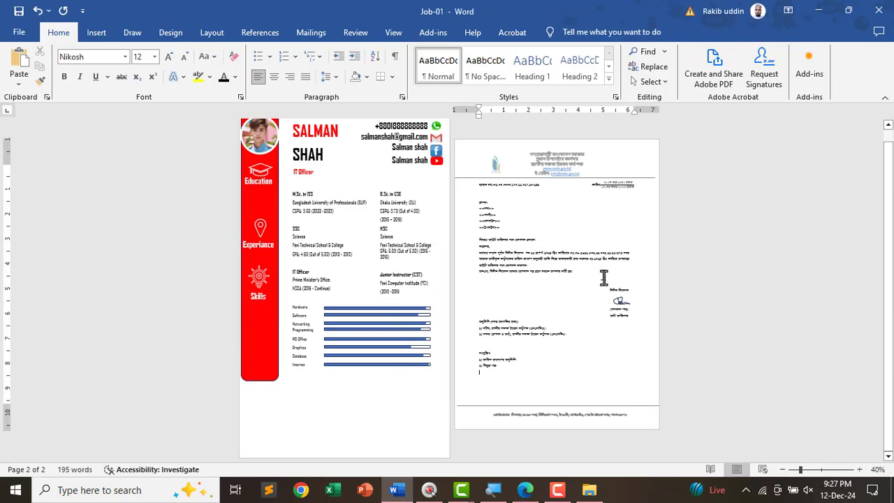
- Start a custom picture watermark using the NSDA logo image file
{"action": "scroll", "coordinate": [603, 277], "scroll_direction": "up", "scroll_amount": 4}
{"action": "left_click", "coordinate": [478, 250]}
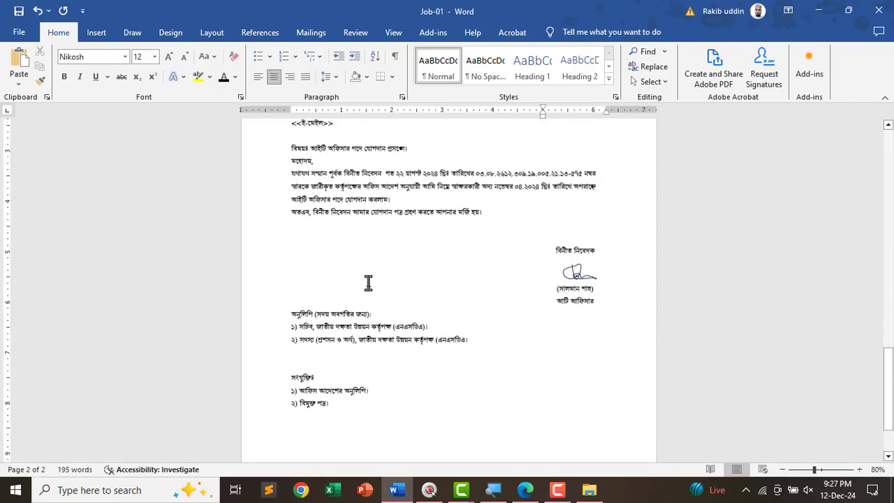
{"action": "left_click", "coordinate": [178, 35]}
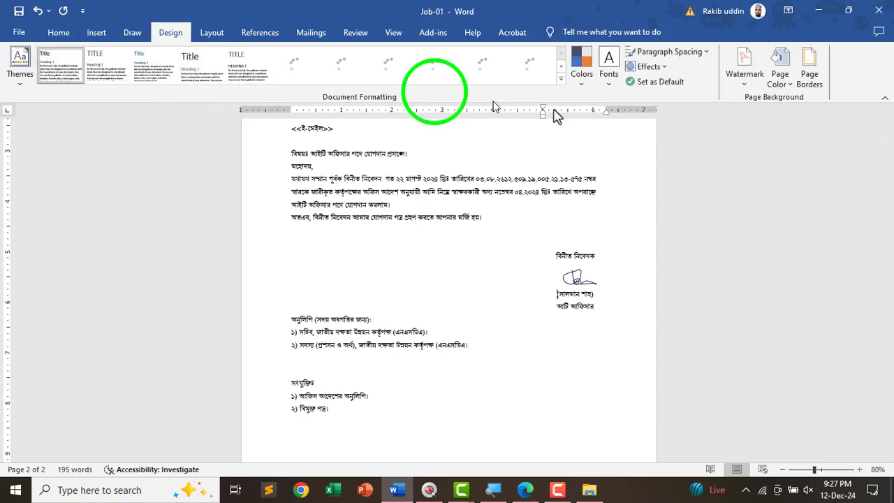
{"action": "left_click", "coordinate": [744, 91]}
{"action": "left_click", "coordinate": [661, 364]}
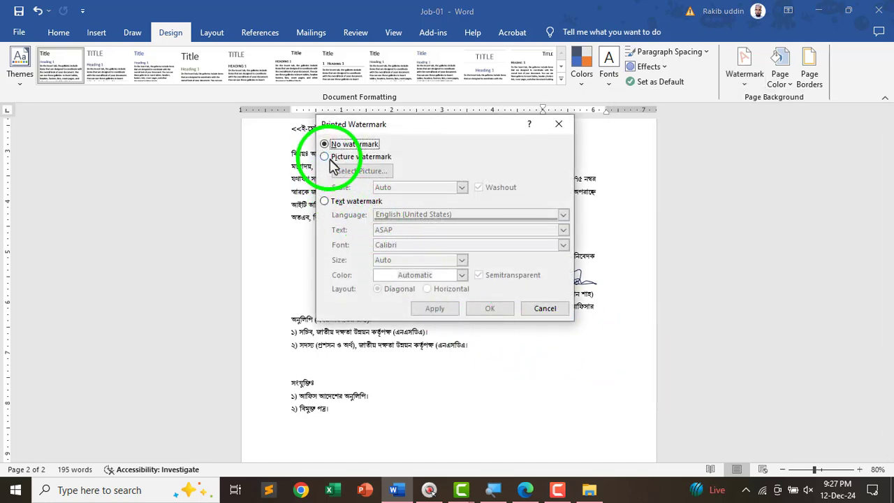
{"action": "left_click", "coordinate": [328, 157]}
{"action": "left_click", "coordinate": [362, 171]}
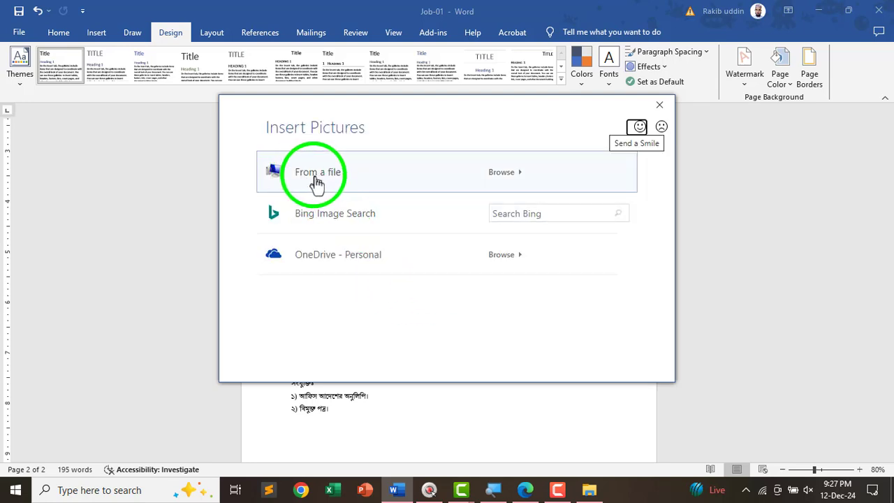
{"action": "left_click", "coordinate": [333, 180]}
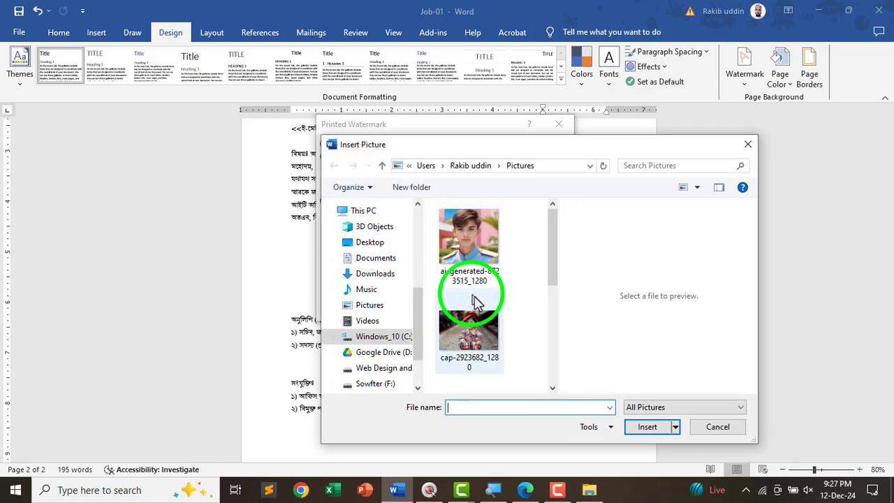
{"action": "left_click_drag", "start_coordinate": [552, 251], "coordinate": [552, 377]}
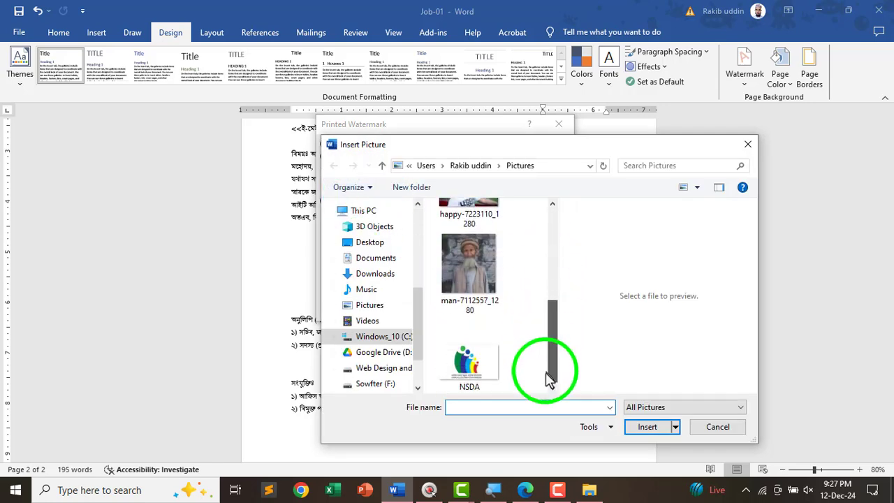
{"action": "left_click", "coordinate": [489, 374]}
{"action": "left_click", "coordinate": [666, 427]}
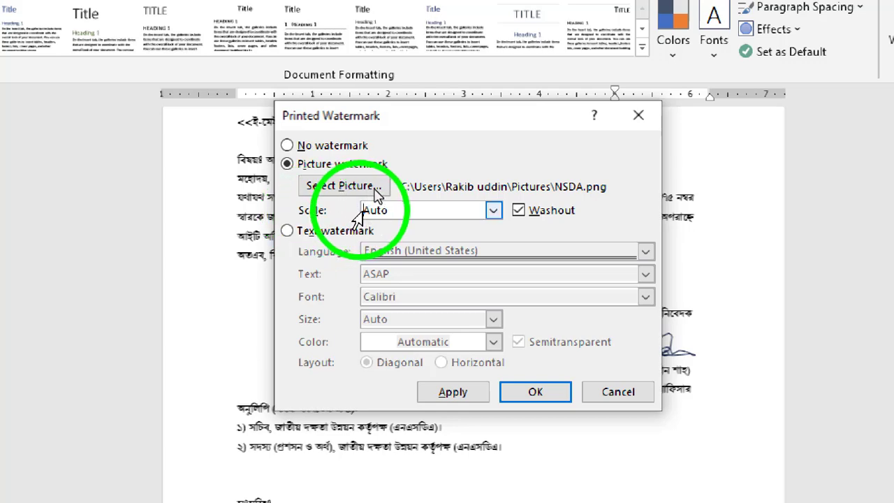
- Set the watermark scale to 100%, turn off Washout, and apply it
{"action": "left_click", "coordinate": [494, 209]}
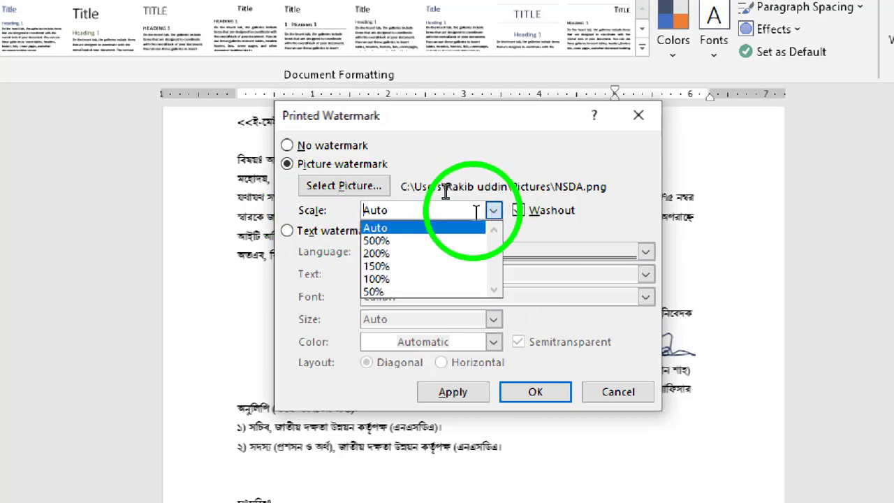
{"action": "left_click", "coordinate": [377, 279]}
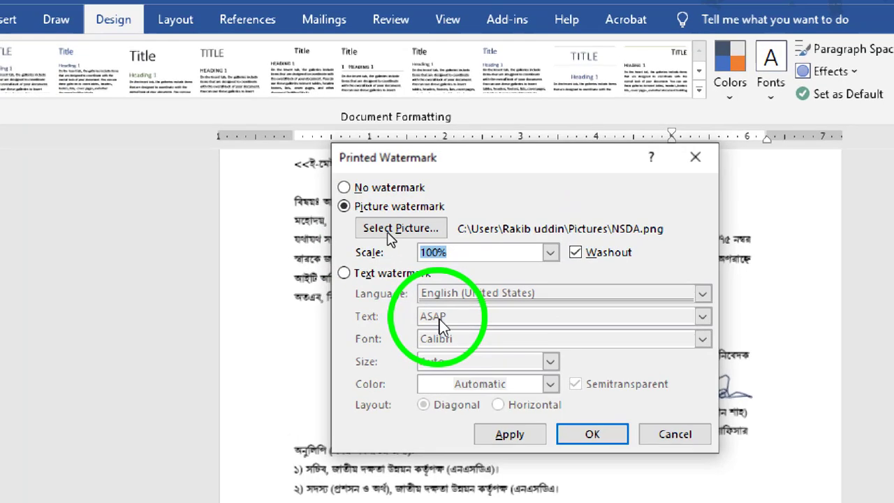
{"action": "left_click", "coordinate": [575, 253]}
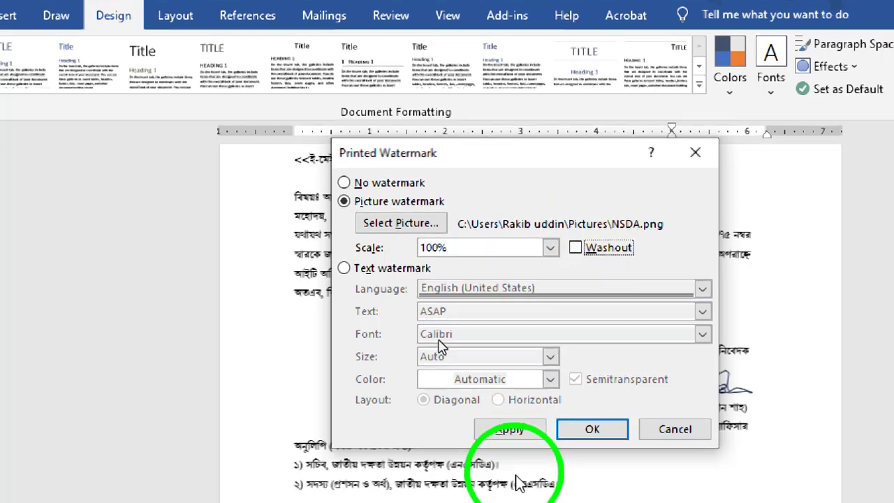
{"action": "left_click", "coordinate": [519, 438]}
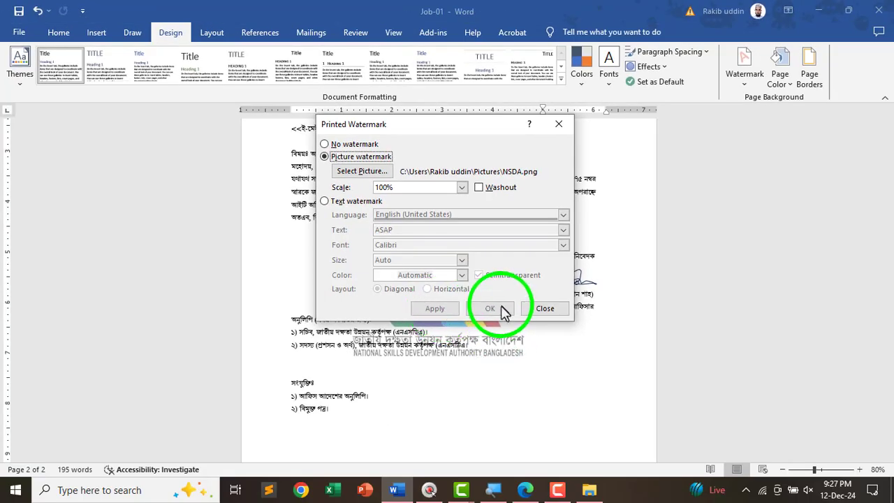
- Close the Printed Watermark dialog, check the watermark, and save the letter with Ctrl+S
{"action": "left_click", "coordinate": [544, 308]}
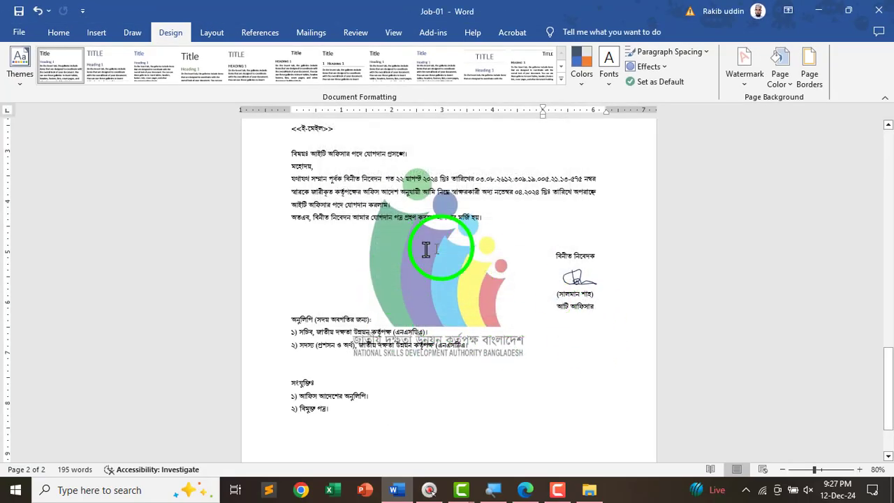
{"action": "scroll", "coordinate": [482, 351], "scroll_direction": "up", "scroll_amount": 2}
{"action": "scroll", "coordinate": [481, 351], "scroll_direction": "down", "scroll_amount": 3}
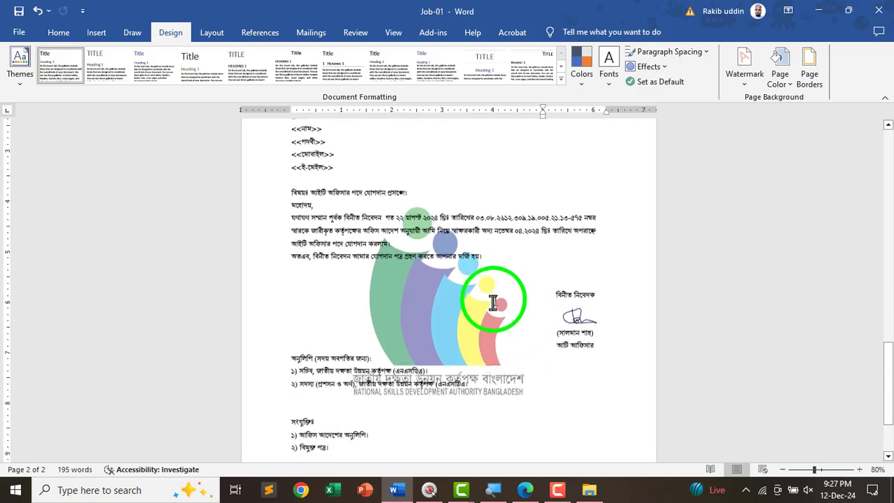
{"action": "scroll", "coordinate": [557, 330], "scroll_direction": "up", "scroll_amount": 4}
{"action": "scroll", "coordinate": [433, 323], "scroll_direction": "down", "scroll_amount": 4}
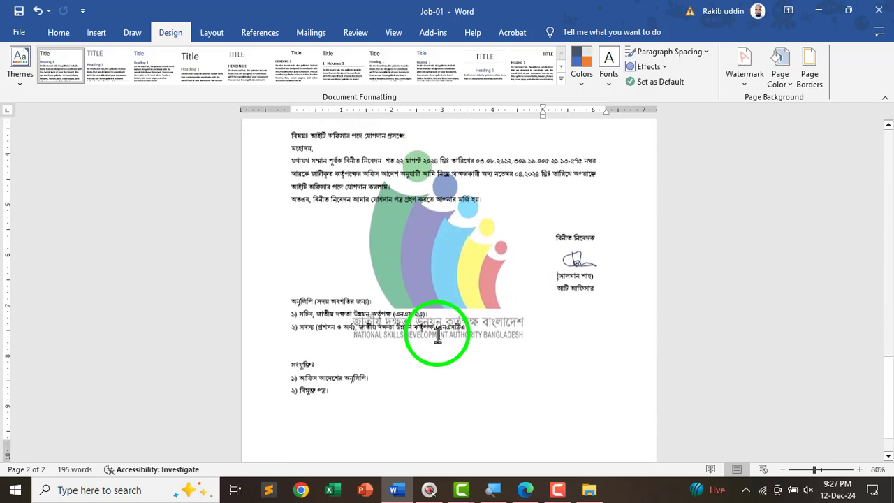
{"action": "scroll", "coordinate": [448, 390], "scroll_direction": "up", "scroll_amount": 2}
{"action": "key", "text": "ctrl+s"}
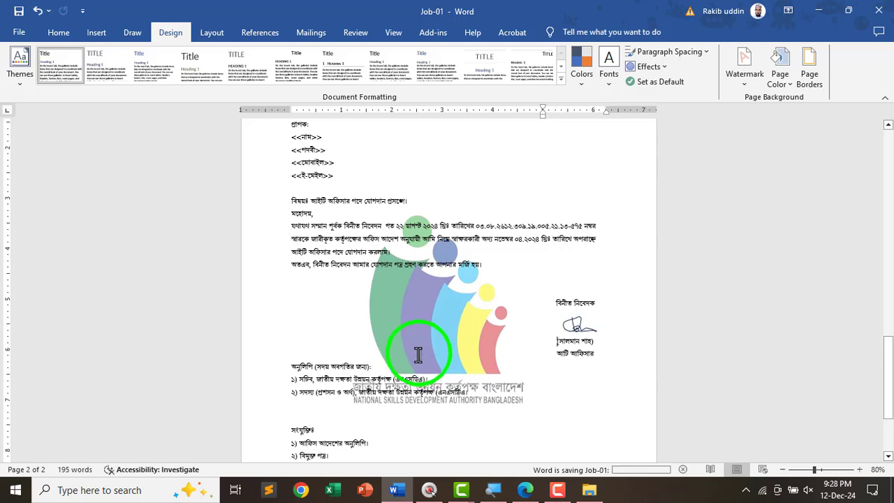
{"action": "key", "text": "alt+Tab"}
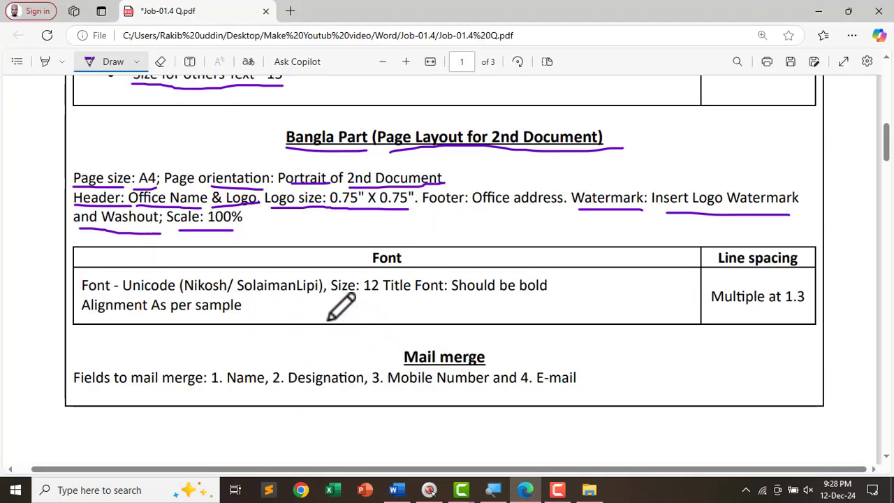
- Underline Should be bold, Alignment, the Mail merge heading and its field list through E-mail
{"action": "scroll", "coordinate": [366, 309], "scroll_direction": "down", "scroll_amount": 1}
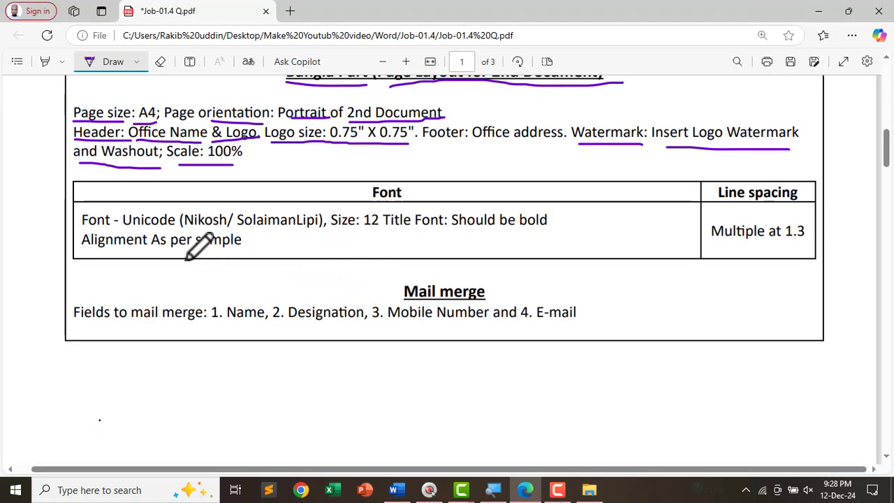
{"action": "scroll", "coordinate": [197, 241], "scroll_direction": "up", "scroll_amount": 1}
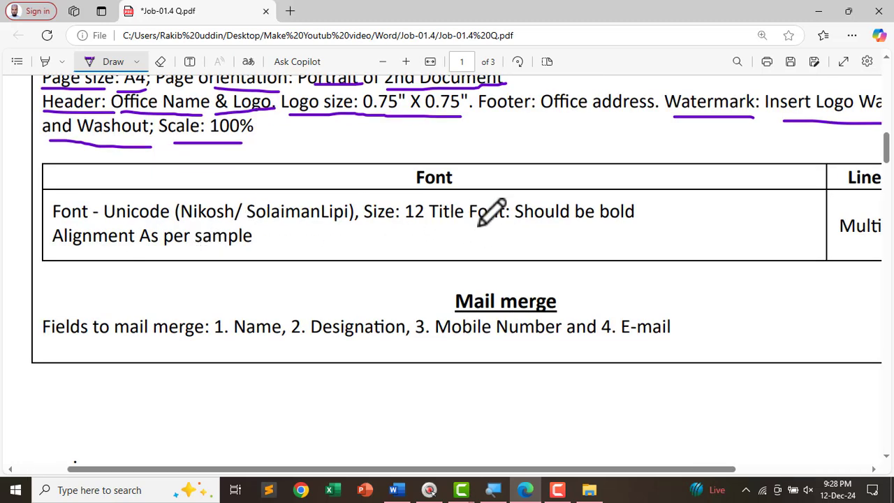
{"action": "left_click_drag", "start_coordinate": [530, 227], "coordinate": [641, 230]}
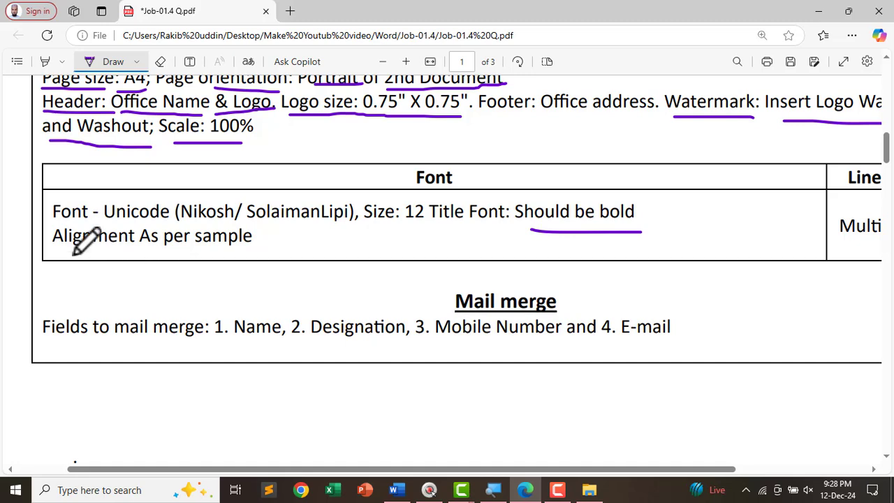
{"action": "left_click_drag", "start_coordinate": [66, 255], "coordinate": [235, 256]}
{"action": "scroll", "coordinate": [446, 226], "scroll_direction": "down", "scroll_amount": 2}
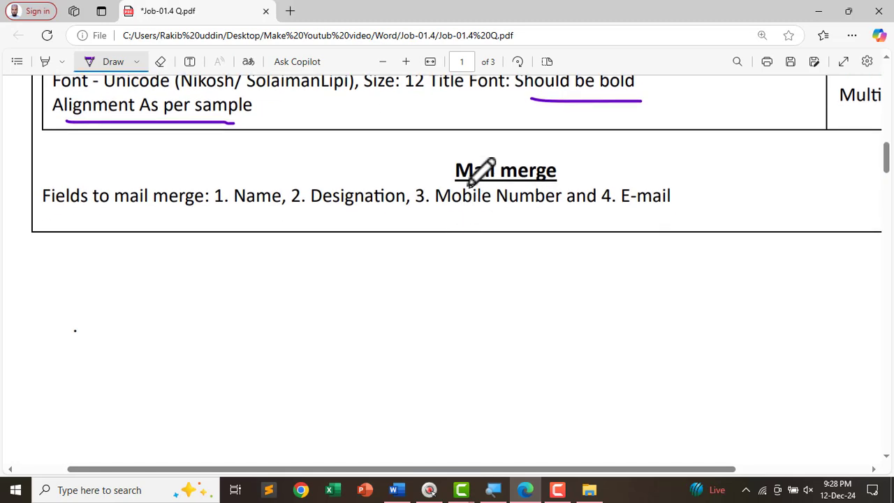
{"action": "left_click_drag", "start_coordinate": [448, 185], "coordinate": [576, 181]}
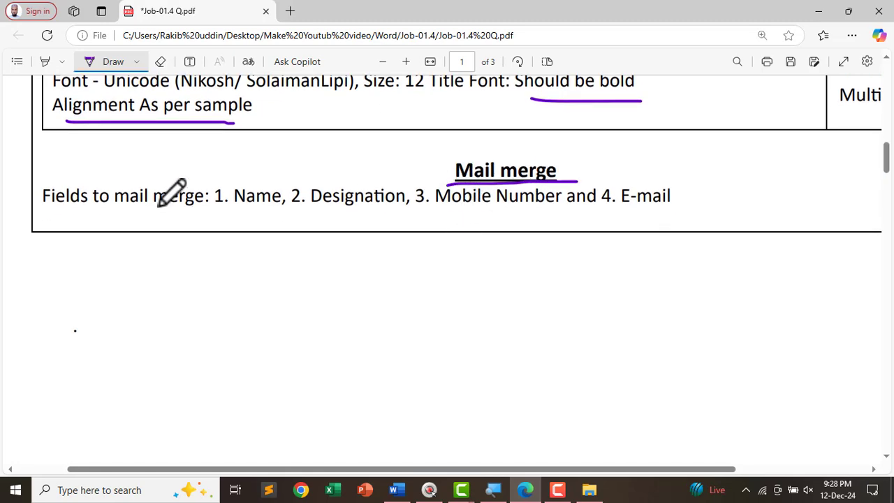
{"action": "scroll", "coordinate": [136, 241], "scroll_direction": "down", "scroll_amount": 1}
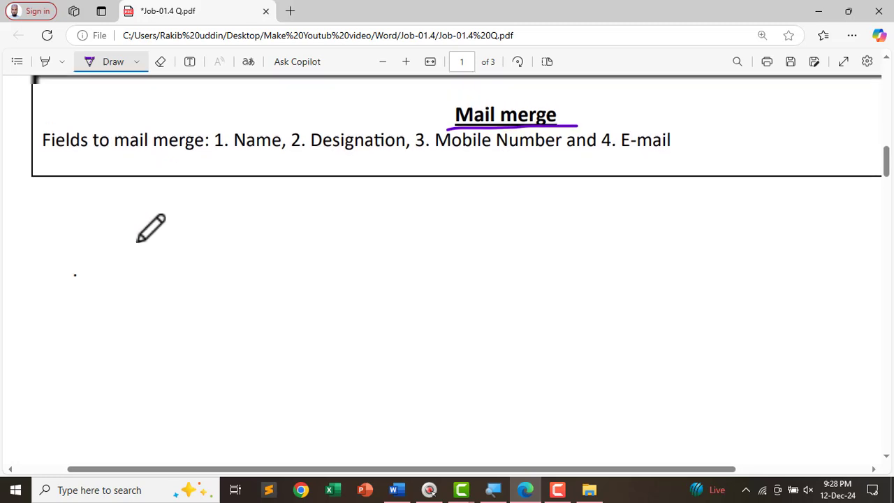
{"action": "scroll", "coordinate": [135, 241], "scroll_direction": "up", "scroll_amount": 1}
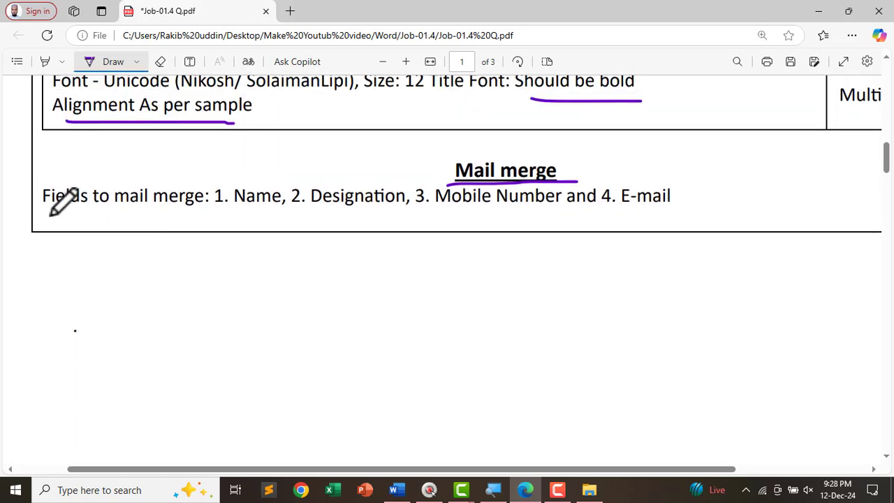
{"action": "left_click_drag", "start_coordinate": [47, 215], "coordinate": [546, 216]}
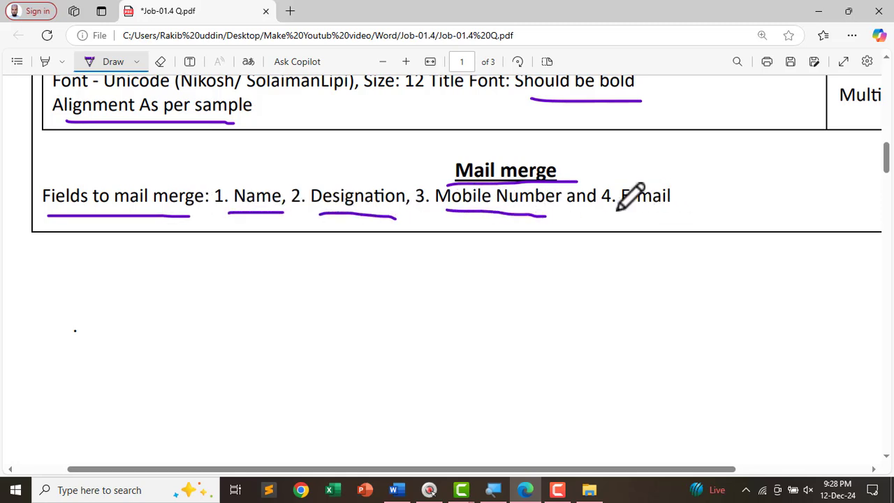
{"action": "left_click_drag", "start_coordinate": [617, 208], "coordinate": [676, 209]}
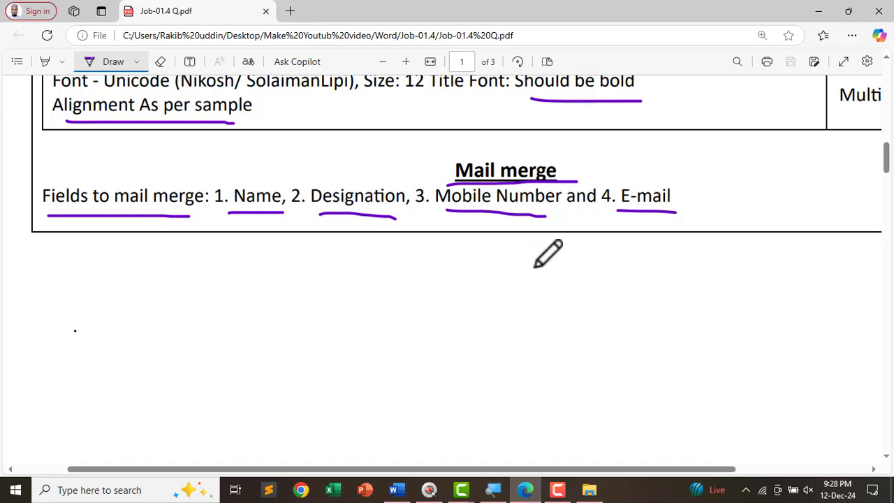
{"action": "key", "text": "alt+Tab"}
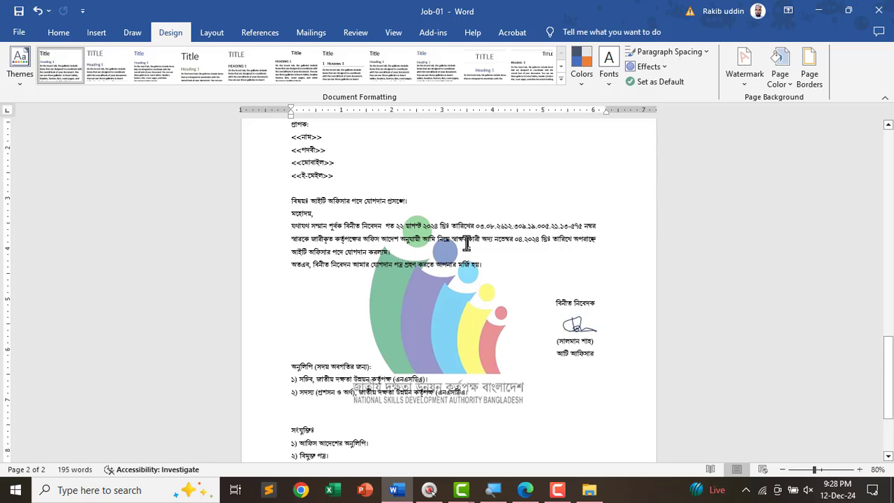
- Open the 01.Rakib folder from the desktop and maximize its window
{"action": "left_click", "coordinate": [819, 18]}
{"action": "left_click", "coordinate": [811, 17]}
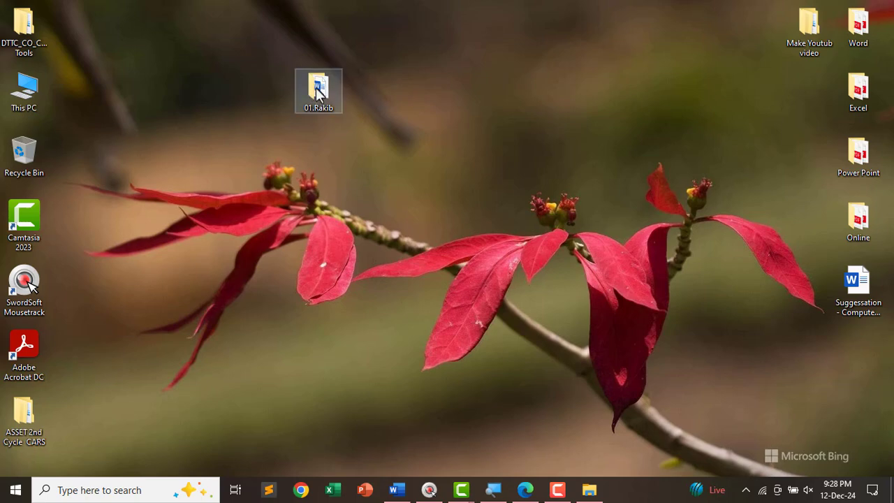
{"action": "double_click", "coordinate": [318, 92]}
{"action": "left_click", "coordinate": [763, 63]}
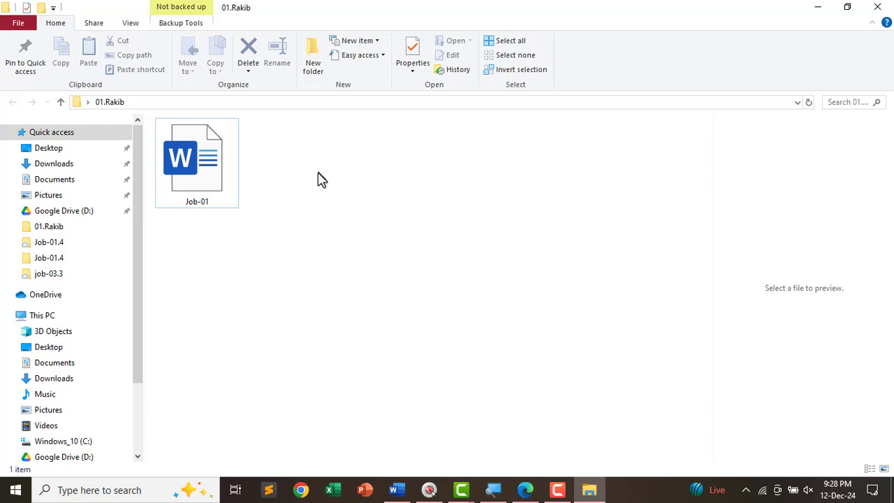
- Create a new Word document named Data there and open it in Word
{"action": "right_click", "coordinate": [318, 180]}
{"action": "mouse_move", "coordinate": [368, 339]}
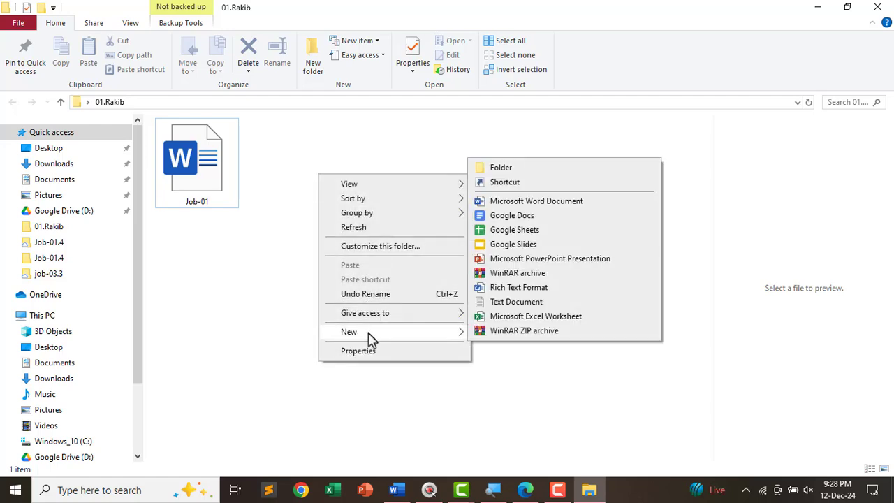
{"action": "left_click", "coordinate": [502, 201]}
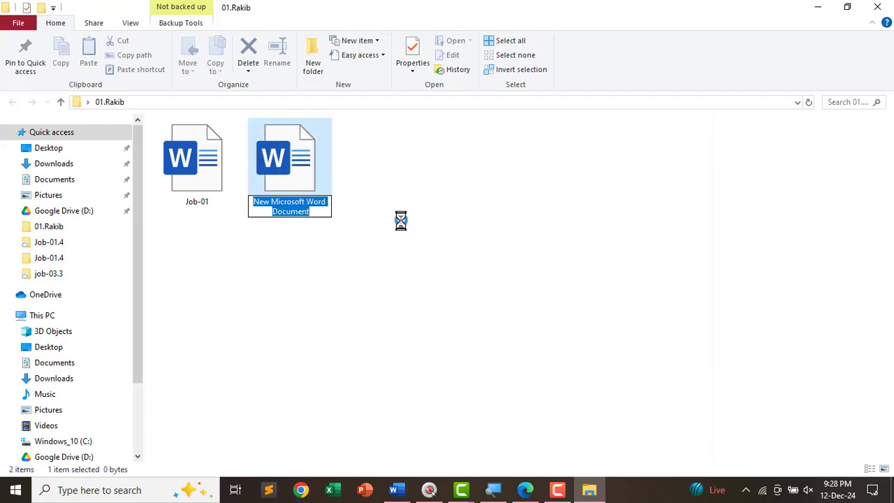
{"action": "type", "text": "Data"}
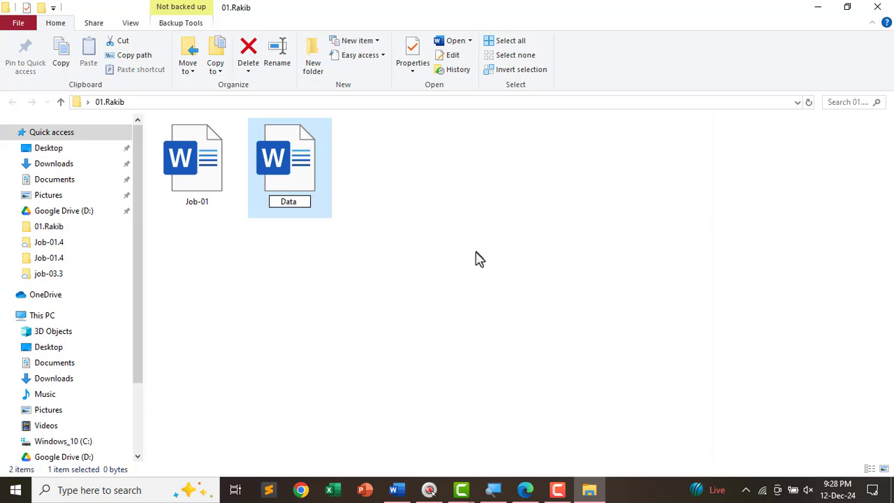
{"action": "key", "text": "Return"}
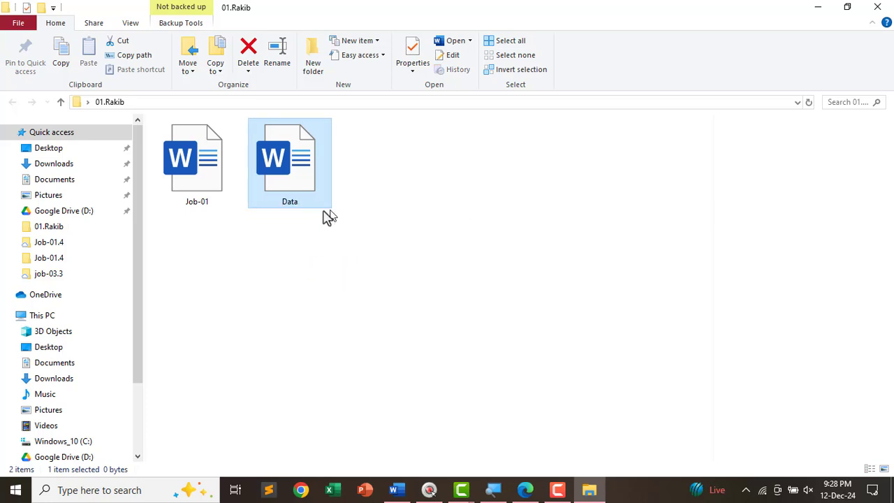
{"action": "left_click_drag", "start_coordinate": [465, 250], "coordinate": [284, 160]}
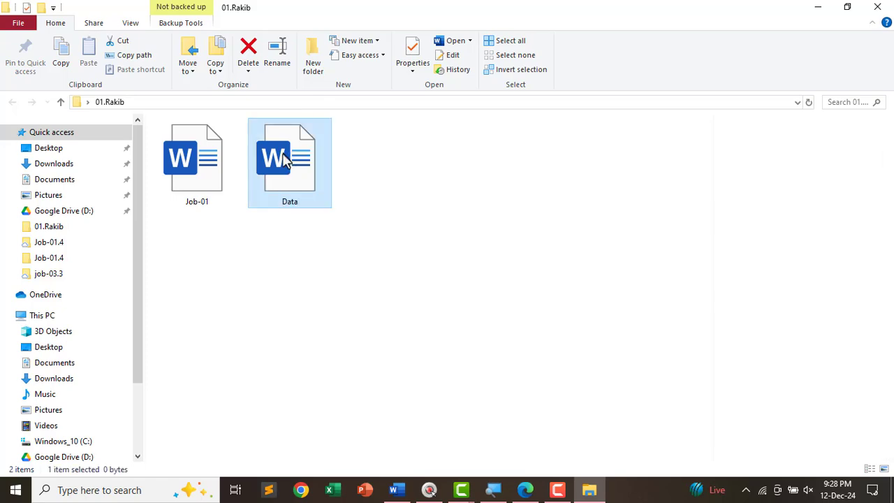
{"action": "double_click", "coordinate": [290, 162]}
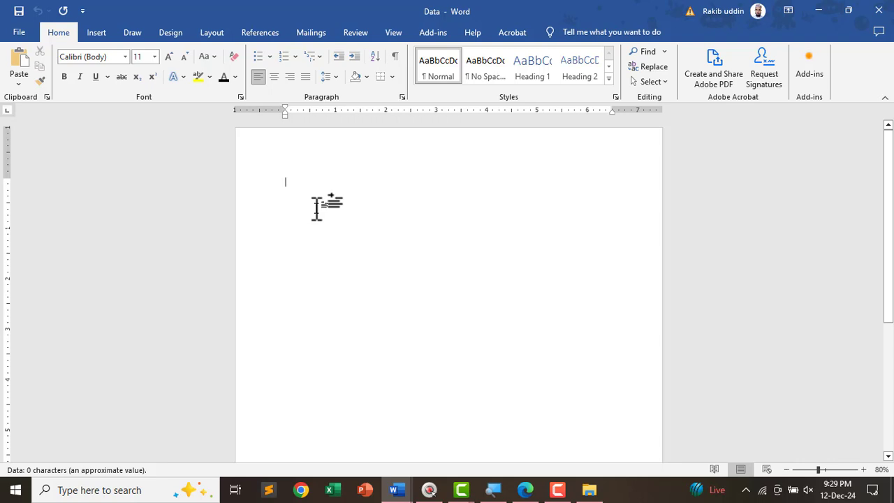
- Insert a 4-column, 6-row table through Insert Table on the blank page
{"action": "left_click", "coordinate": [97, 33]}
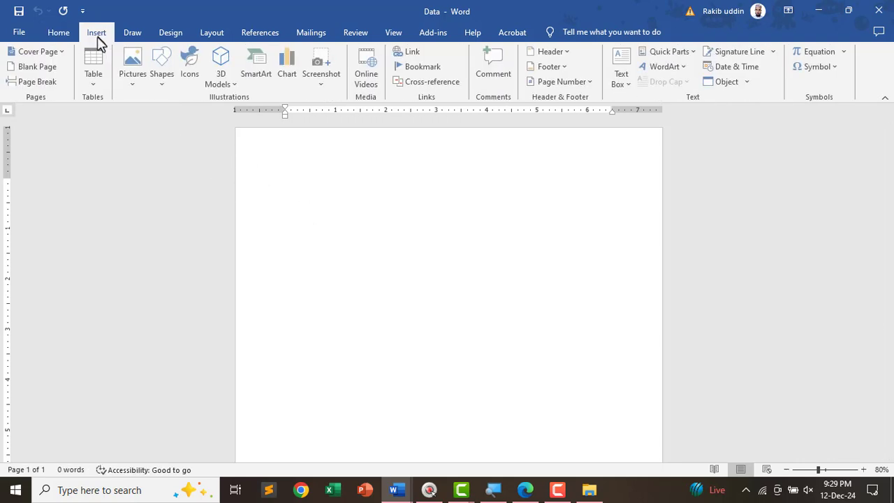
{"action": "left_click", "coordinate": [98, 69]}
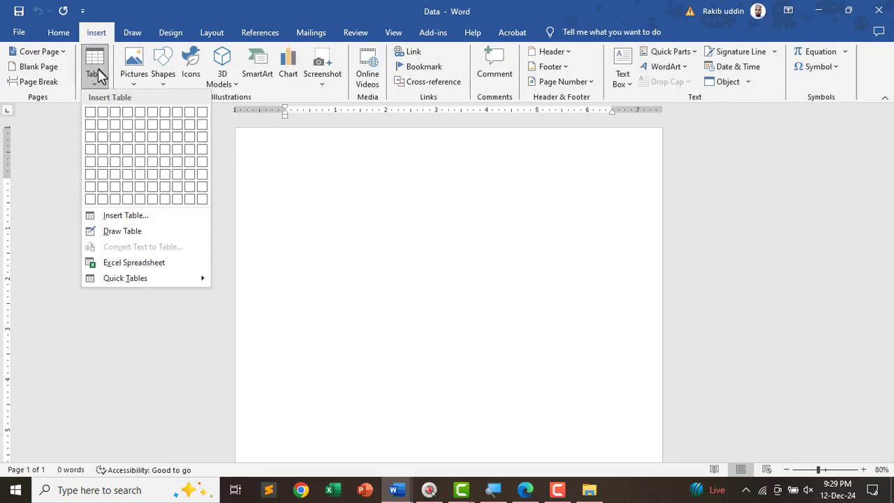
{"action": "left_click", "coordinate": [126, 217]}
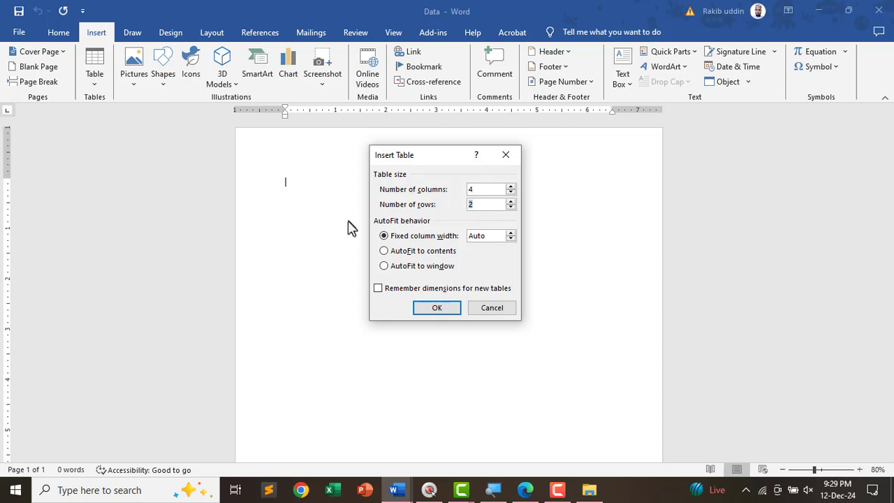
{"action": "left_click", "coordinate": [438, 309]}
- Select the whole Data table and set its font to Nikosh
{"action": "scroll", "coordinate": [579, 169], "scroll_direction": "up", "scroll_amount": 5}
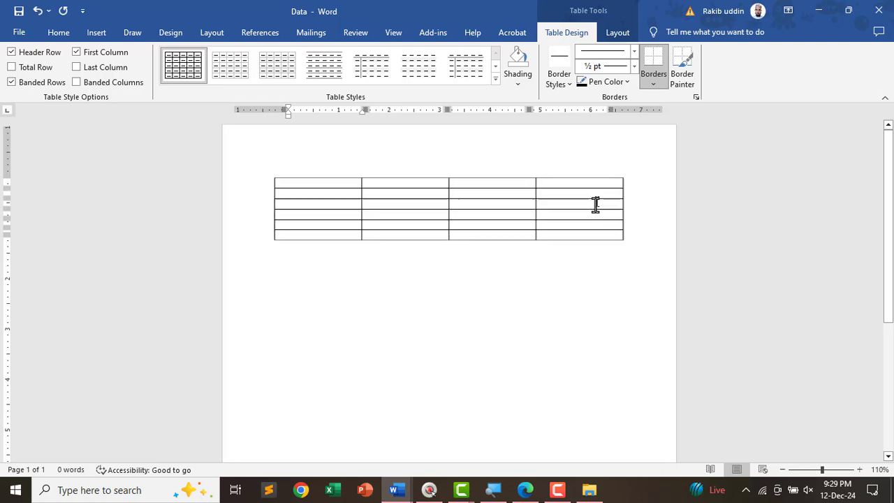
{"action": "left_click", "coordinate": [178, 171]}
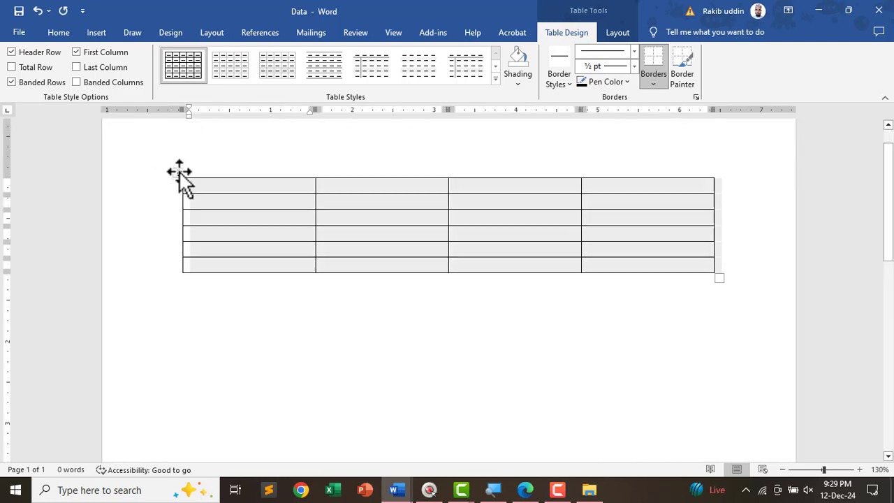
{"action": "left_click", "coordinate": [59, 33]}
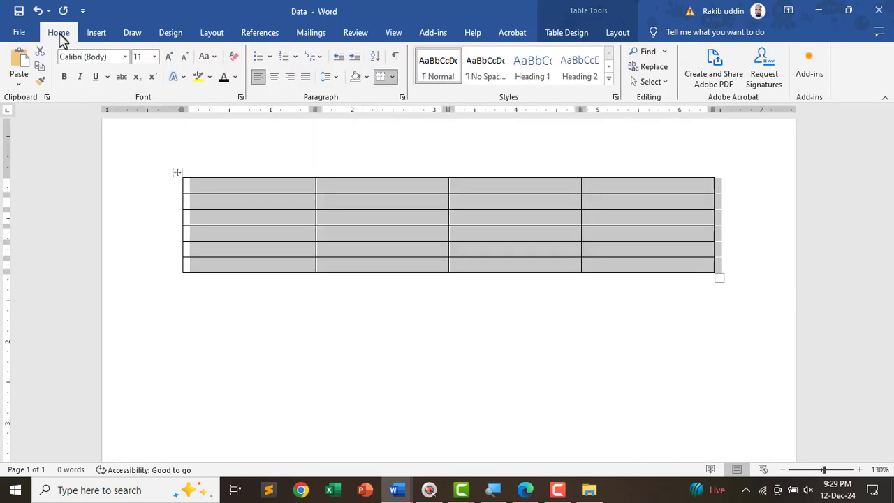
{"action": "left_click", "coordinate": [99, 58]}
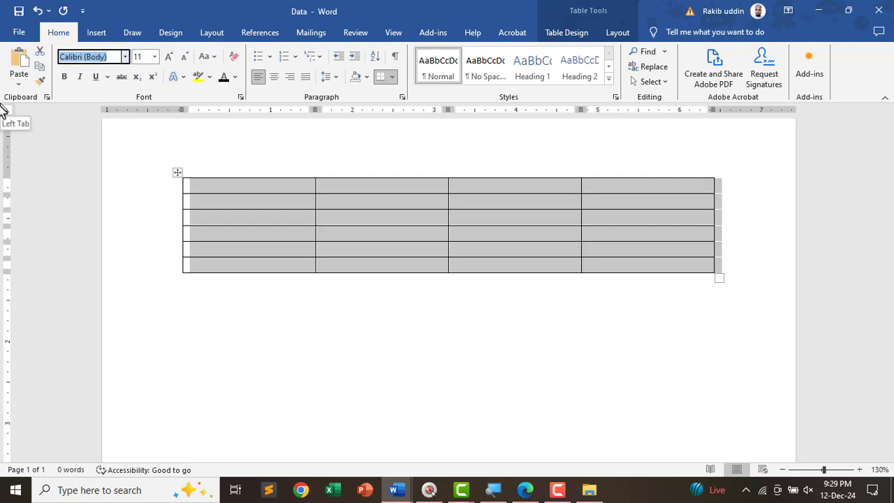
{"action": "type", "text": "Nikosh"}
{"action": "key", "text": "Return"}
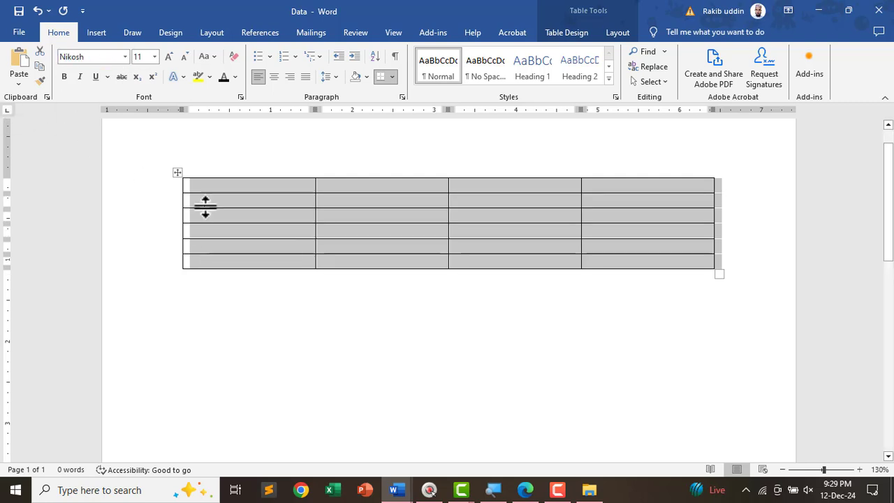
- Type the header row: নামঃ, পদবি, মোবাইল নং and ই-মেইল
{"action": "left_click", "coordinate": [221, 193]}
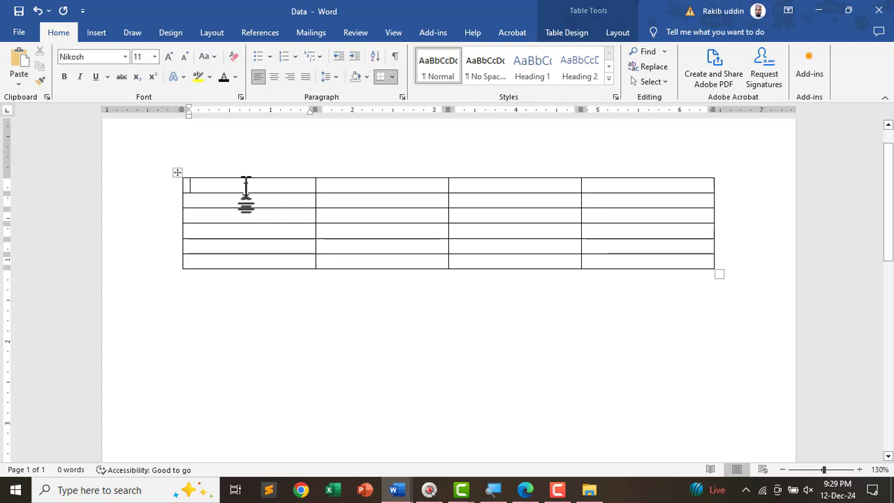
{"action": "type", "text": "bf"}
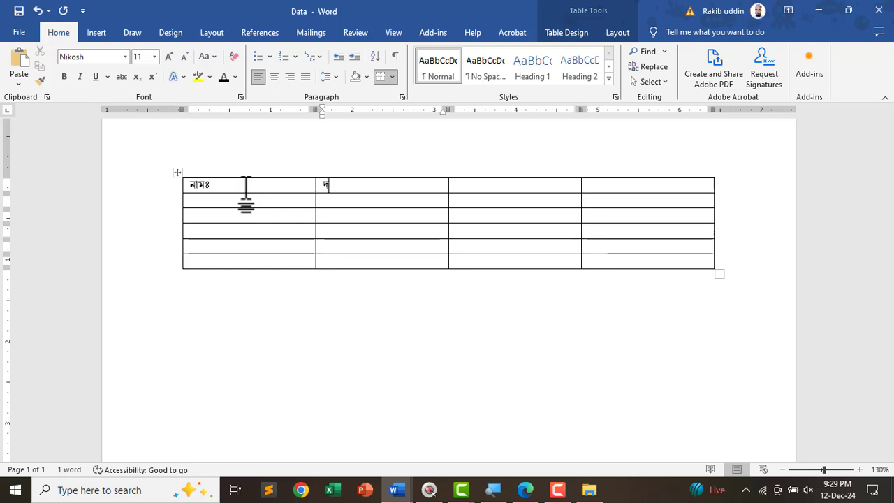
{"action": "key", "text": "BackSpace"}
{"action": "type", "text": "পদবি"}
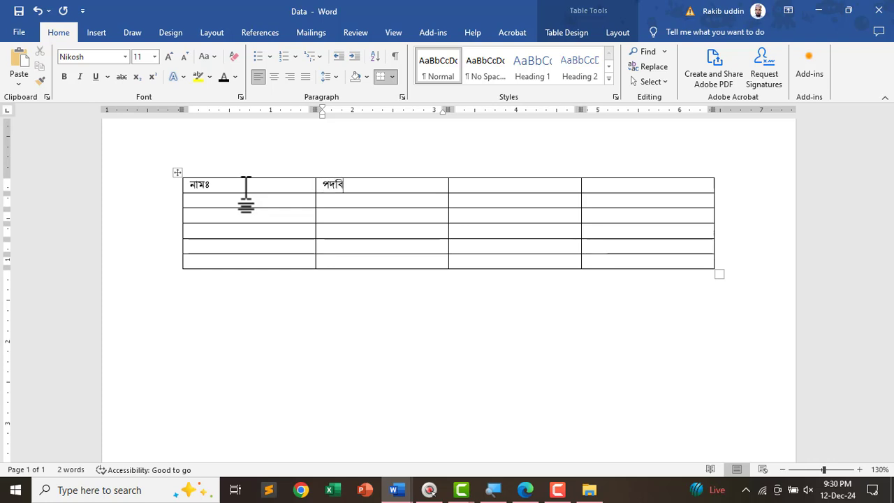
{"action": "key", "text": "Tab"}
{"action": "type", "text": "মোবাইল নং"}
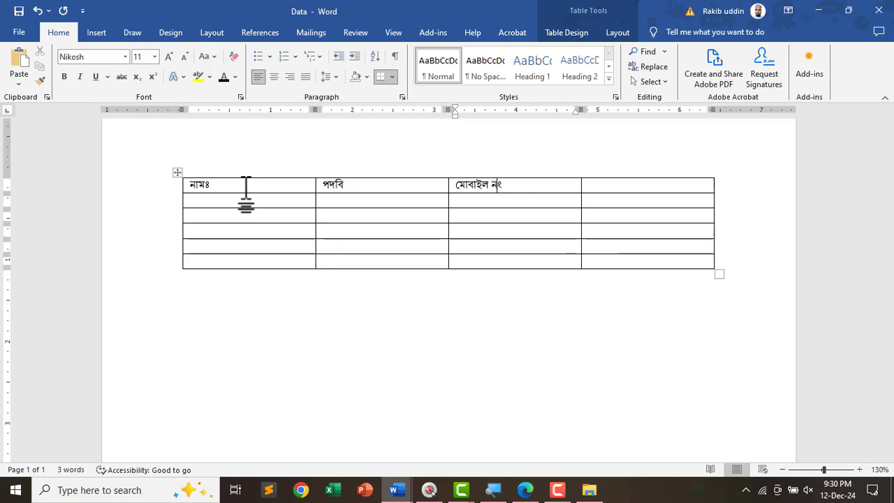
{"action": "key", "text": "Tab"}
{"action": "type", "text": "ই-মেই"}
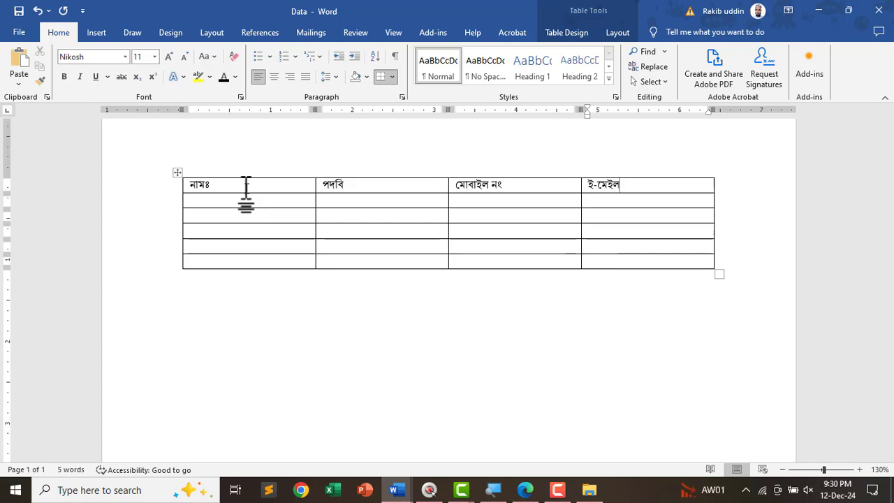
{"action": "scroll", "coordinate": [252, 204], "scroll_direction": "up", "scroll_amount": 1}
- Enter five people's names down the first column of the table
{"action": "left_click", "coordinate": [201, 204]}
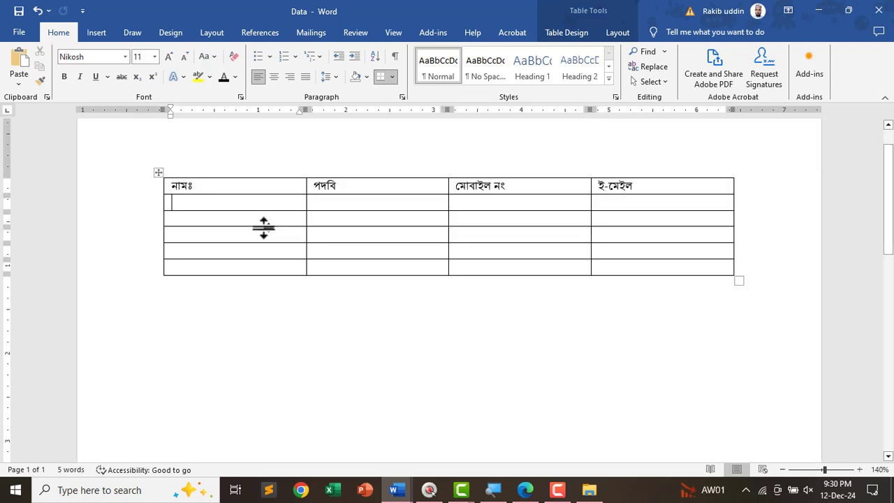
{"action": "scroll", "coordinate": [263, 227], "scroll_direction": "up", "scroll_amount": 2}
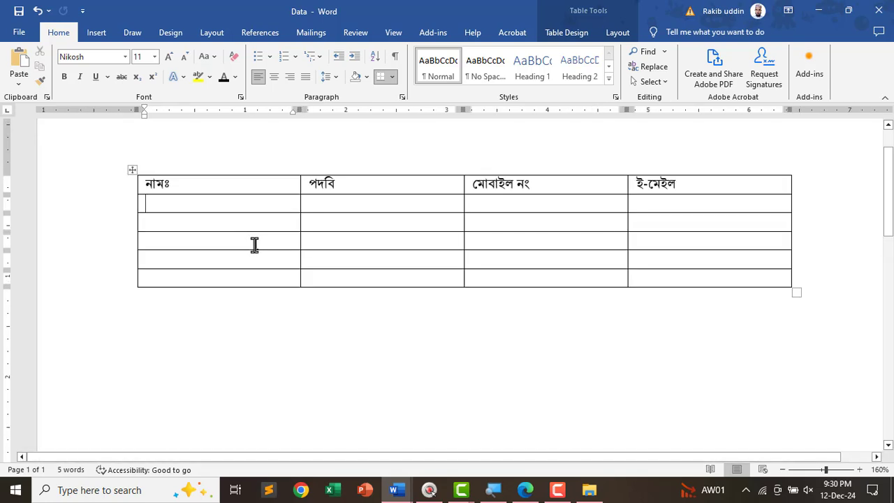
{"action": "type", "text": "সাইমুন"}
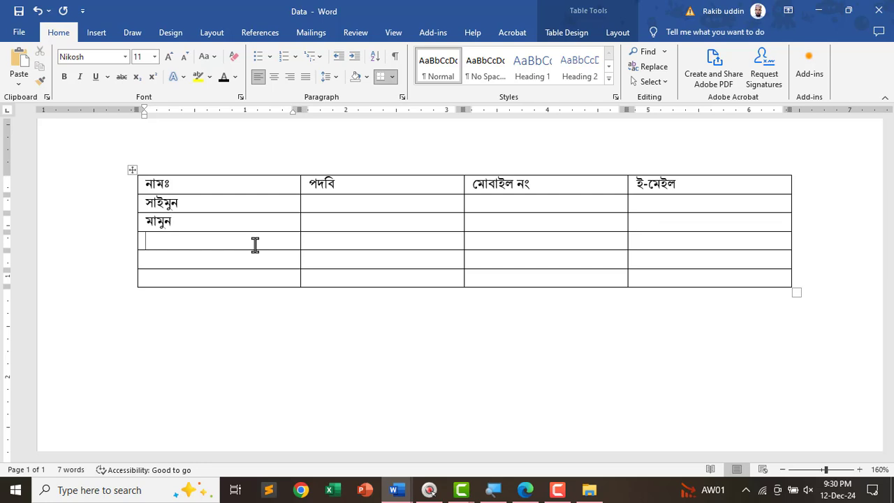
{"action": "type", "text": "ক"}
{"action": "key", "text": "Return"}
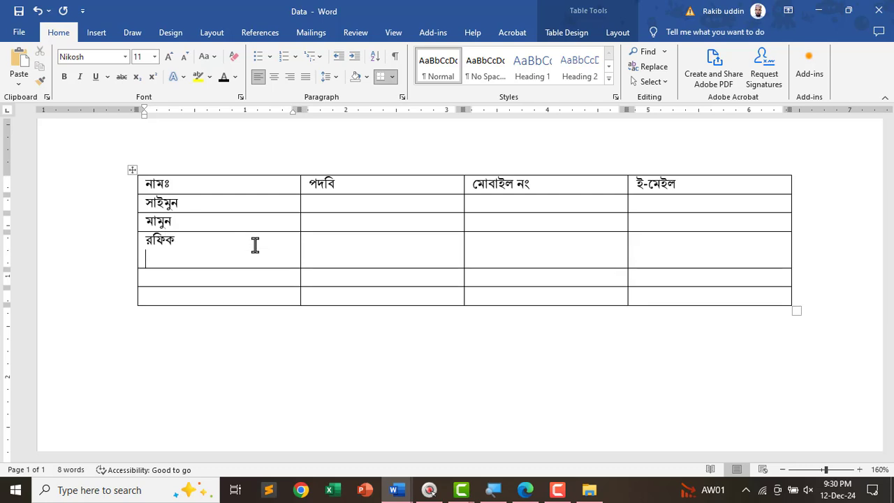
{"action": "key", "text": "BackSpace"}
{"action": "key", "text": "Down"}
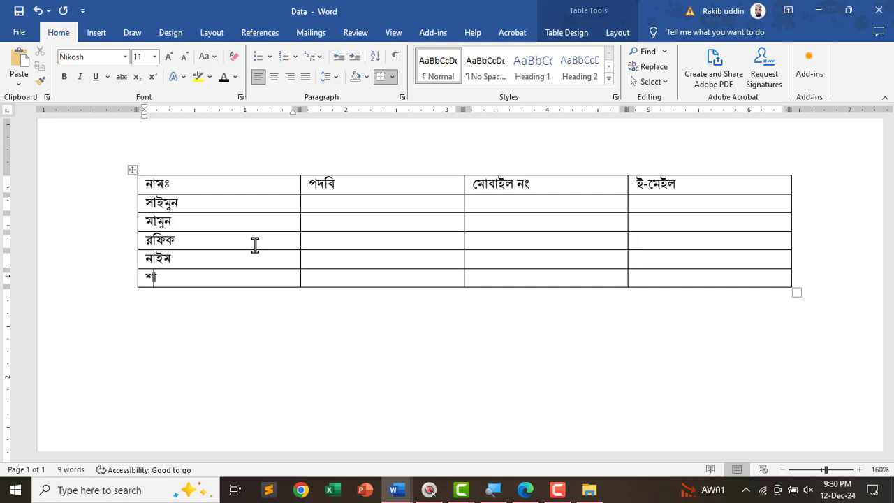
{"action": "type", "text": "া"}
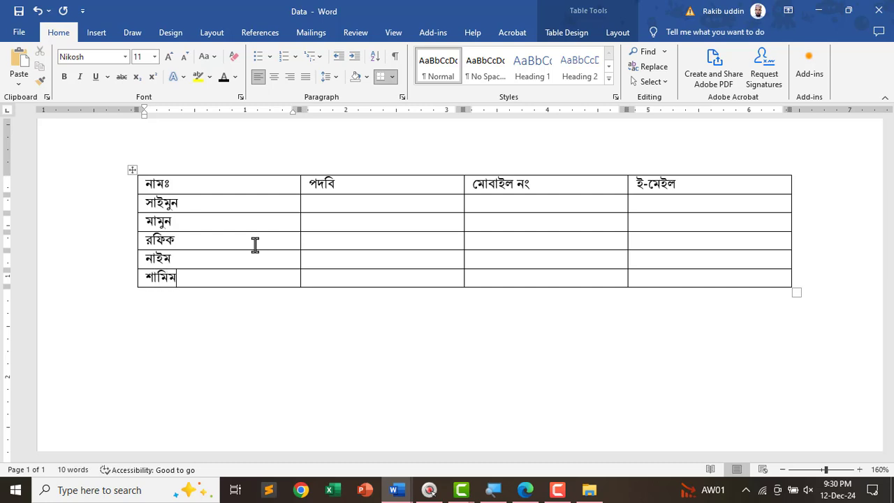
{"action": "key", "text": "Tab"}
- Type টেইনার as the first designation and paste it into the other four rows
{"action": "left_click", "coordinate": [359, 202]}
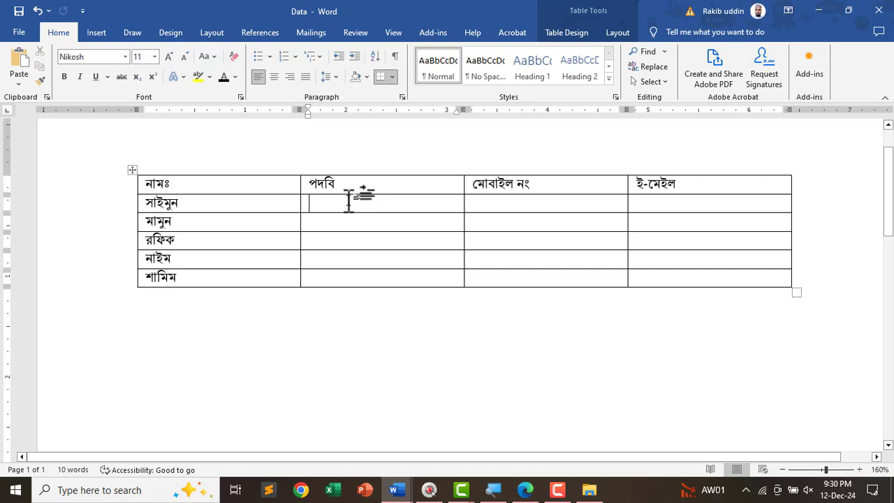
{"action": "type", "text": "টেইনার"}
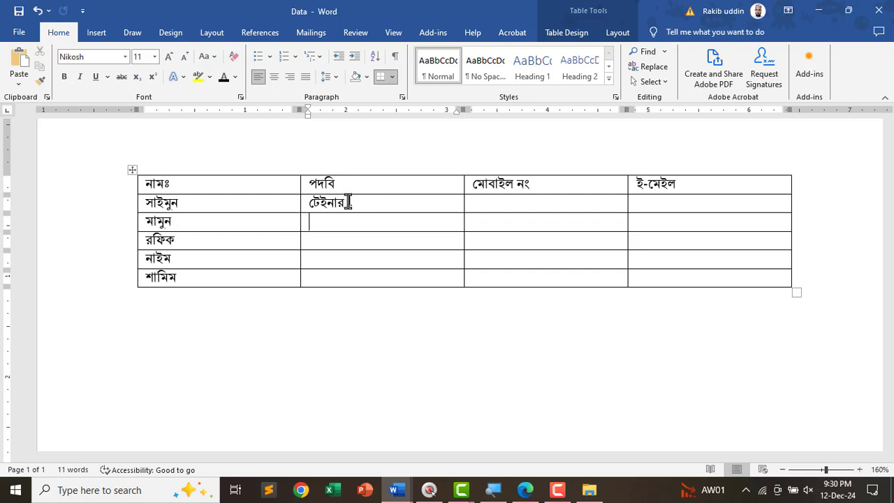
{"action": "left_click_drag", "start_coordinate": [348, 203], "coordinate": [331, 280]}
{"action": "type", "text": "টেইনার টেইনার টেইনার টেইনার"}
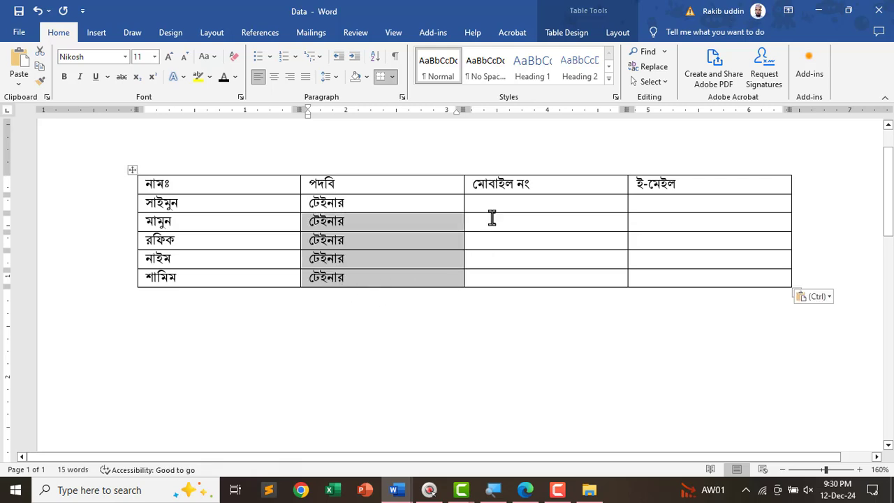
{"action": "left_click", "coordinate": [495, 203]}
{"action": "type", "text": "01"}
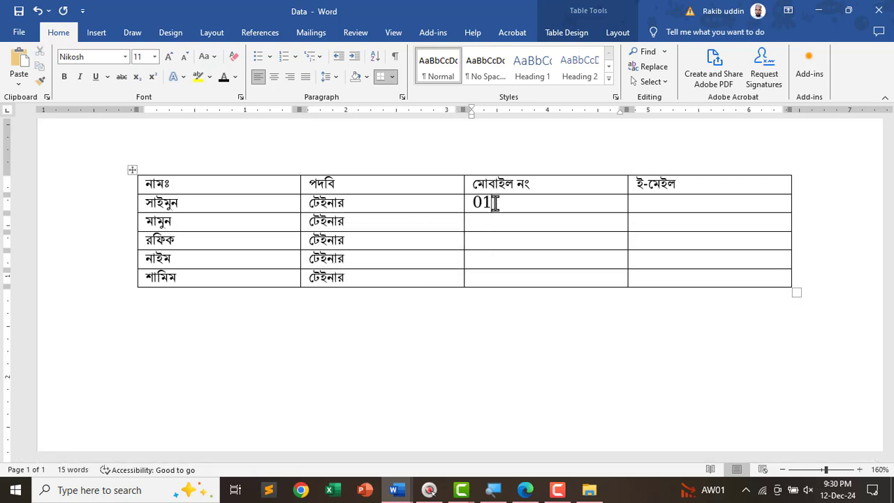
{"action": "key", "text": "BackSpace"}
{"action": "key", "text": "BackSpace"}
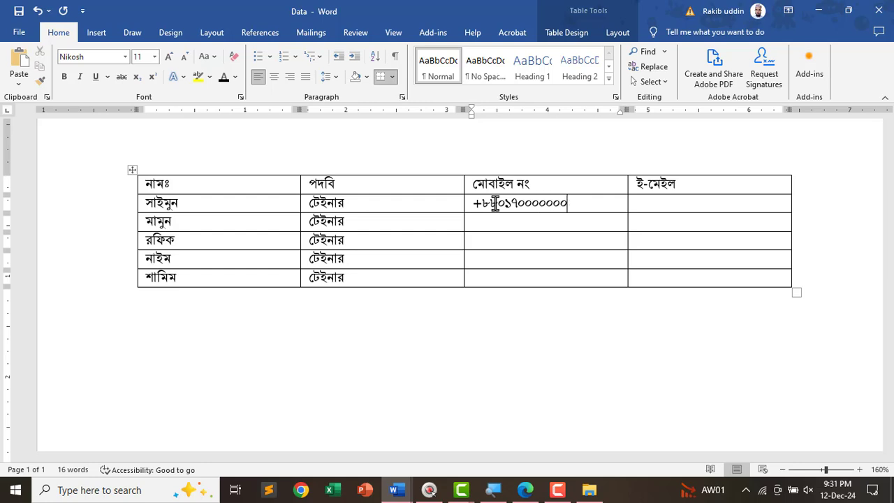
{"action": "type", "text": "২"}
{"action": "left_click_drag", "start_coordinate": [588, 204], "coordinate": [490, 282]}
{"action": "key", "text": "ctrl+v"}
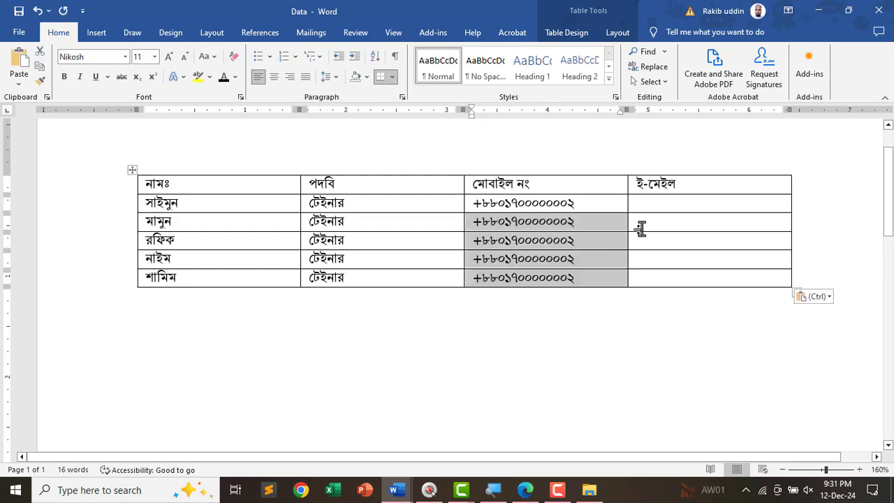
{"action": "left_click", "coordinate": [671, 201]}
{"action": "left_click", "coordinate": [674, 273], "text": "shift"}
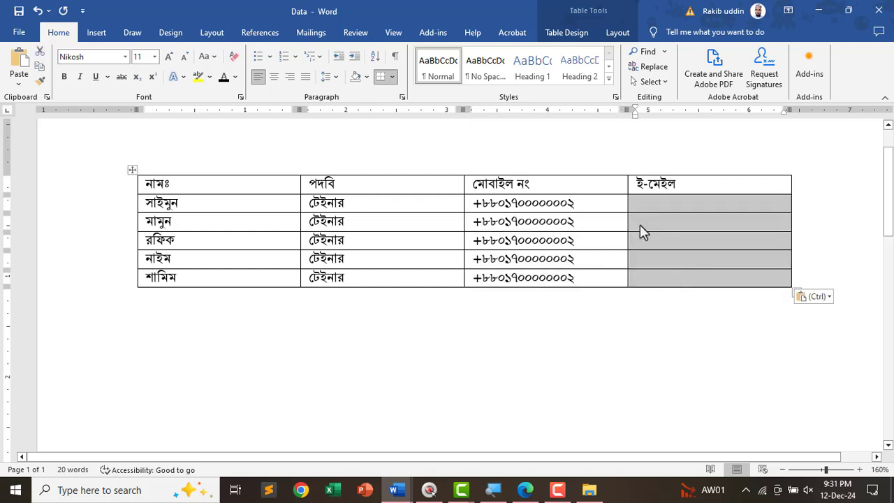
{"action": "left_click", "coordinate": [657, 203]}
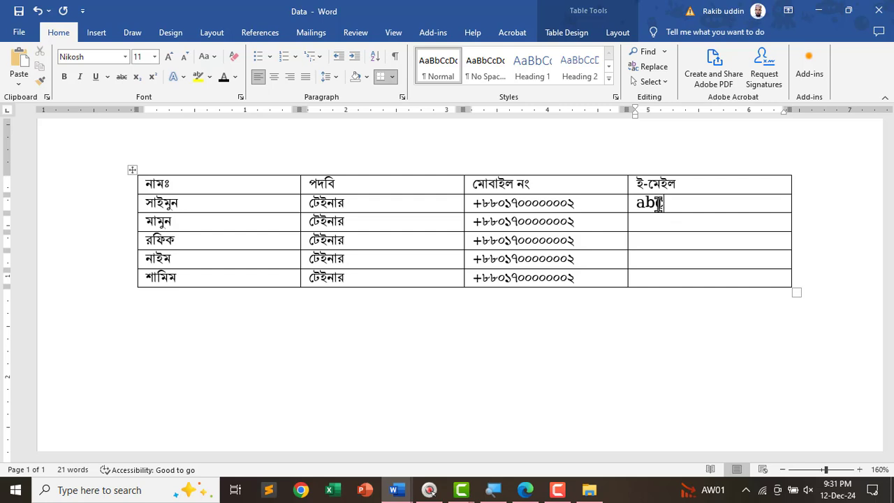
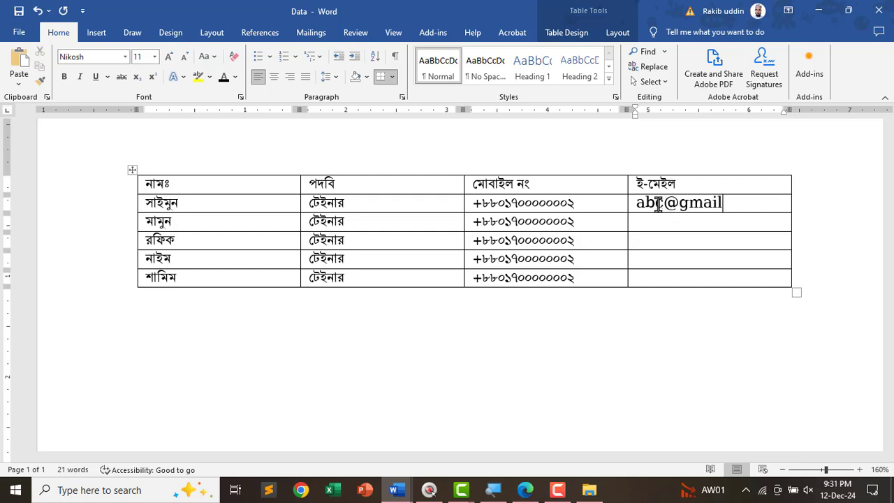
{"action": "key", "text": "Down"}
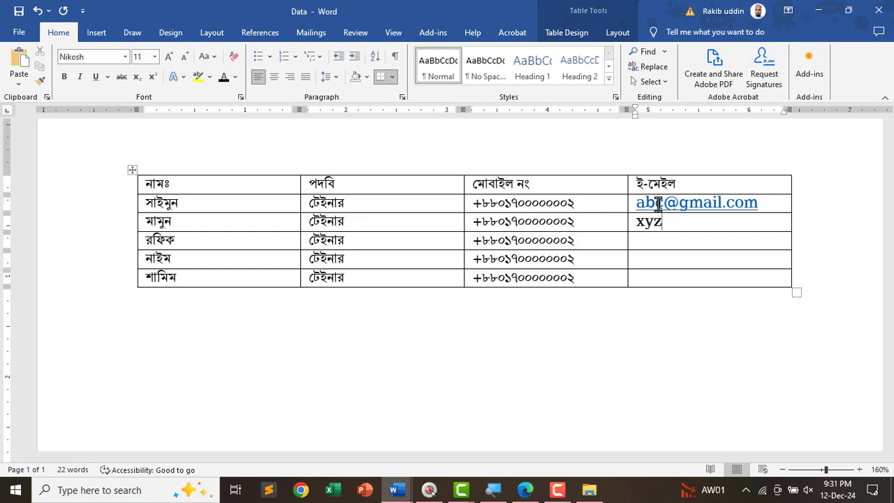
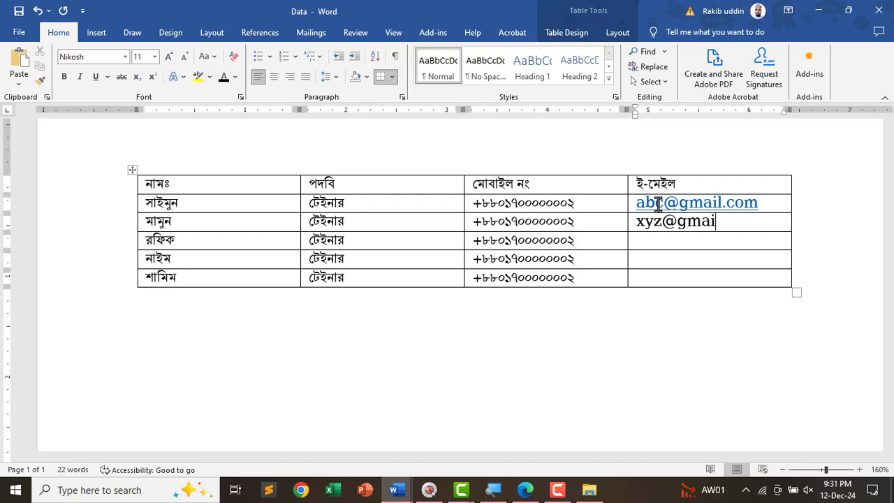
{"action": "key", "text": "Down"}
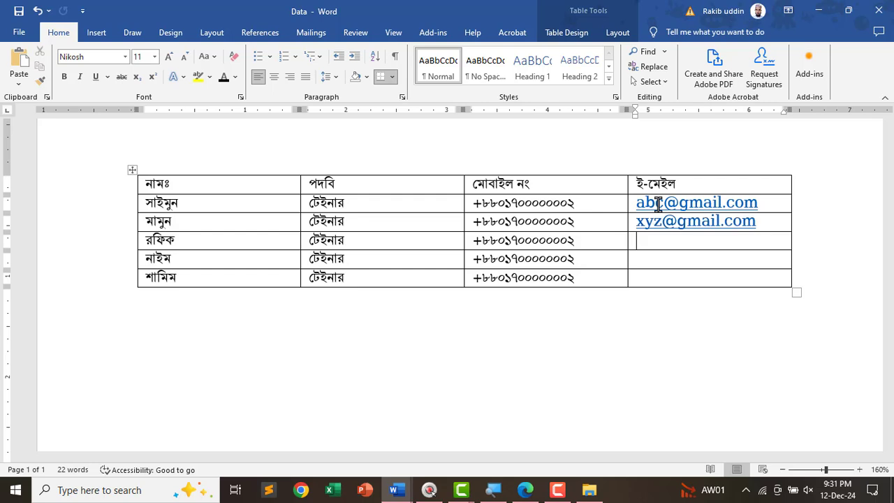
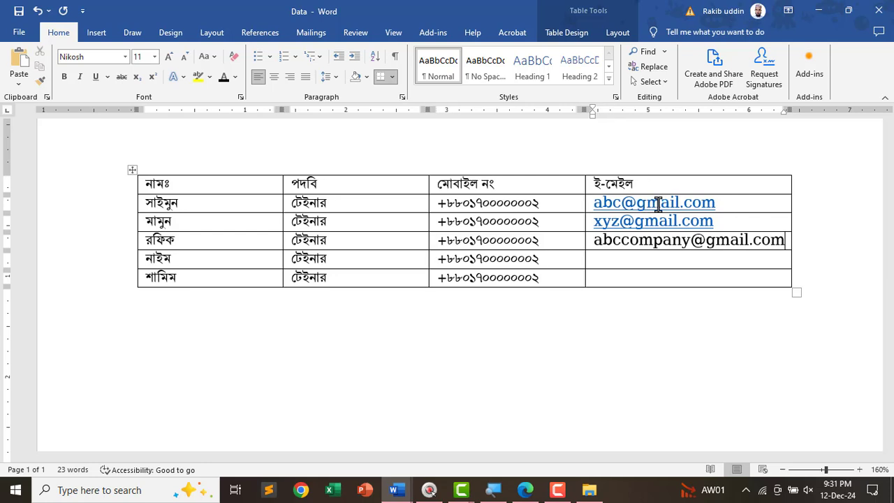
{"action": "key", "text": "Down"}
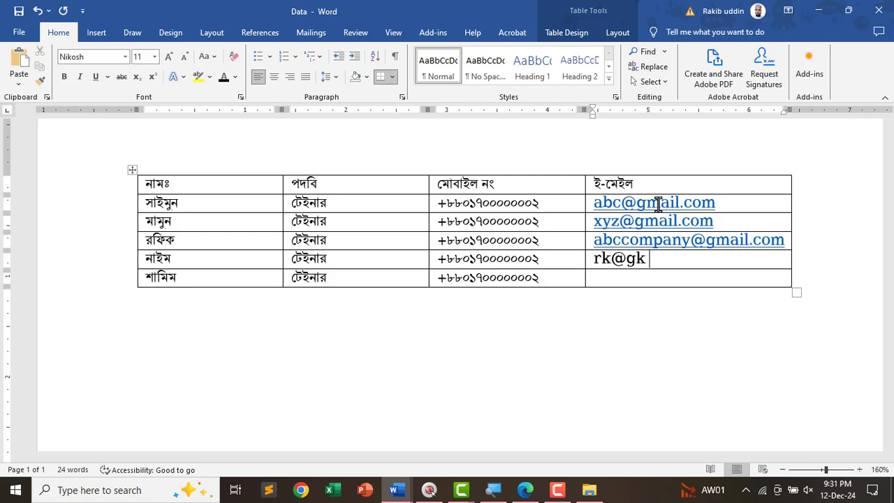
{"action": "key", "text": "Down"}
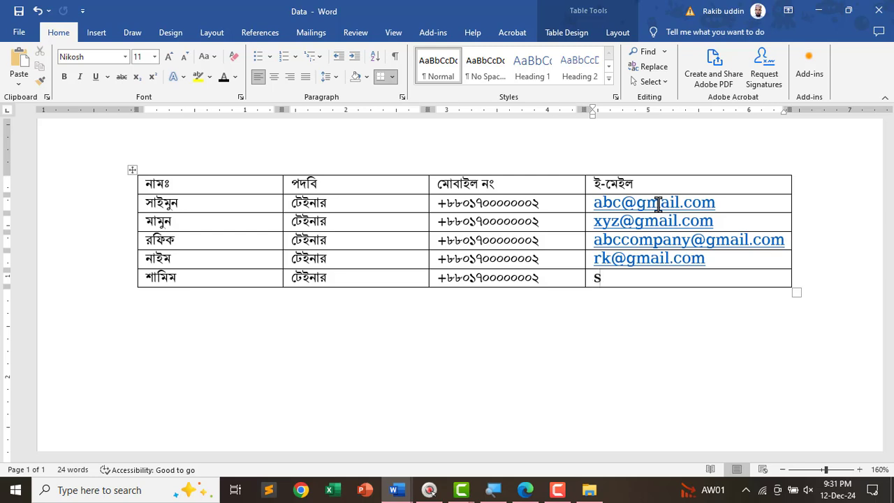
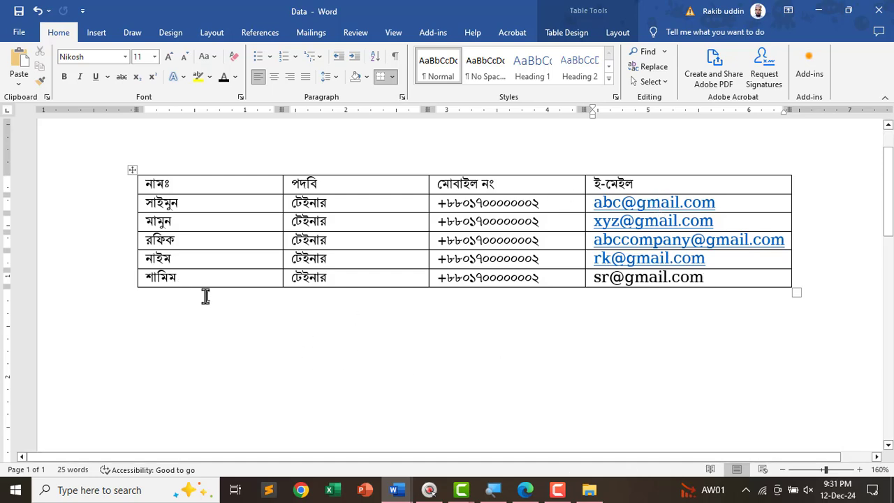
{"action": "left_click", "coordinate": [19, 34]}
{"action": "left_click", "coordinate": [38, 203]}
- Close the data document and delete the four placeholder lines under প্রাপক: in Job-01
{"action": "left_click", "coordinate": [891, 19]}
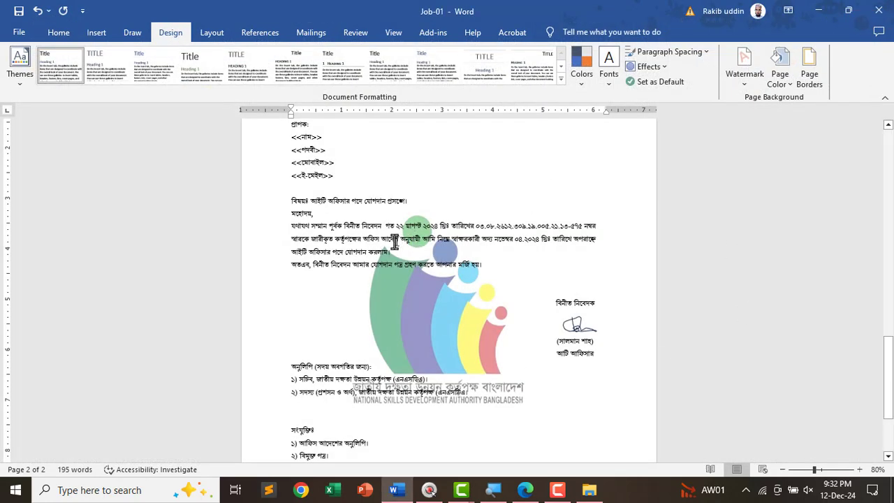
{"action": "scroll", "coordinate": [354, 217], "scroll_direction": "up", "scroll_amount": 6, "text": "ctrl"}
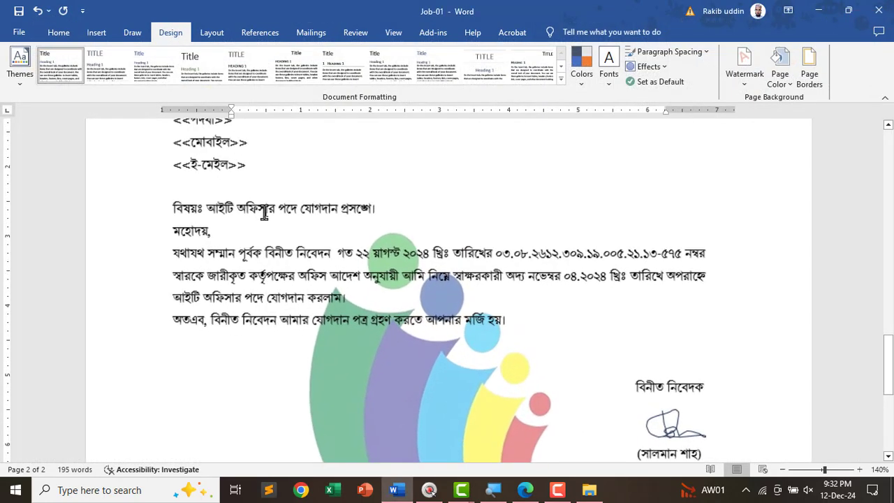
{"action": "scroll", "coordinate": [240, 265], "scroll_direction": "up", "scroll_amount": 1, "text": "ctrl"}
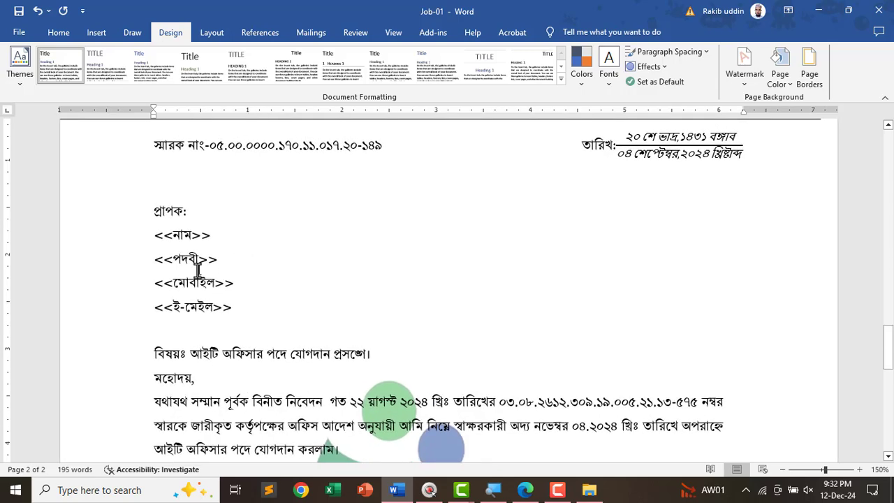
{"action": "left_click_drag", "start_coordinate": [240, 309], "coordinate": [150, 239]}
{"action": "left_click_drag", "start_coordinate": [235, 307], "coordinate": [152, 239]}
{"action": "key", "text": "BackSpace"}
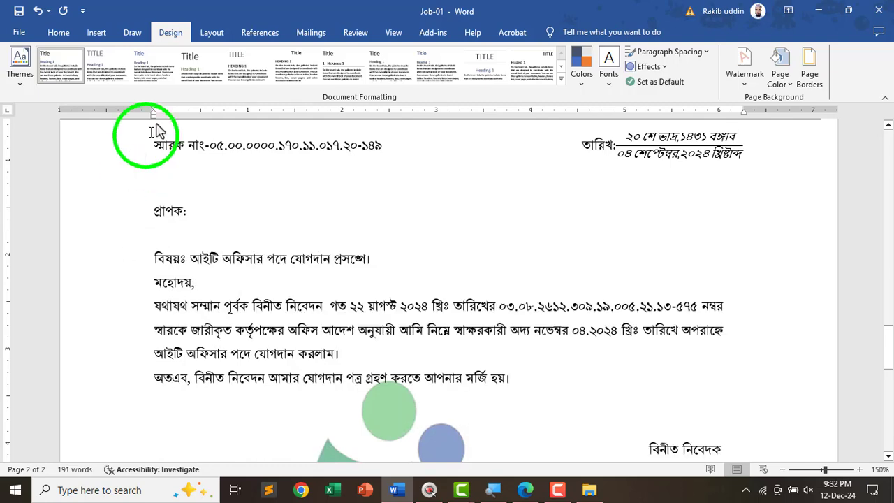
{"action": "left_click", "coordinate": [313, 36]}
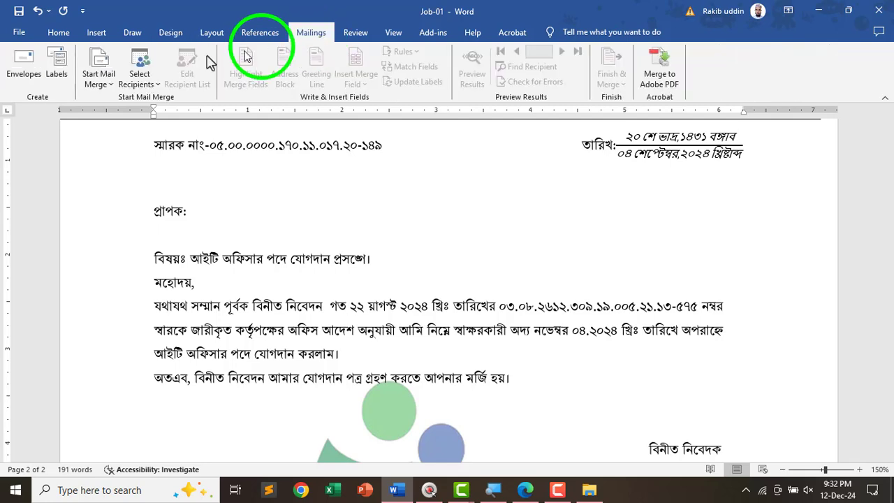
- Use an existing list and choose the Data file in Desktop > 01.Rakib as recipients
{"action": "left_click", "coordinate": [143, 90]}
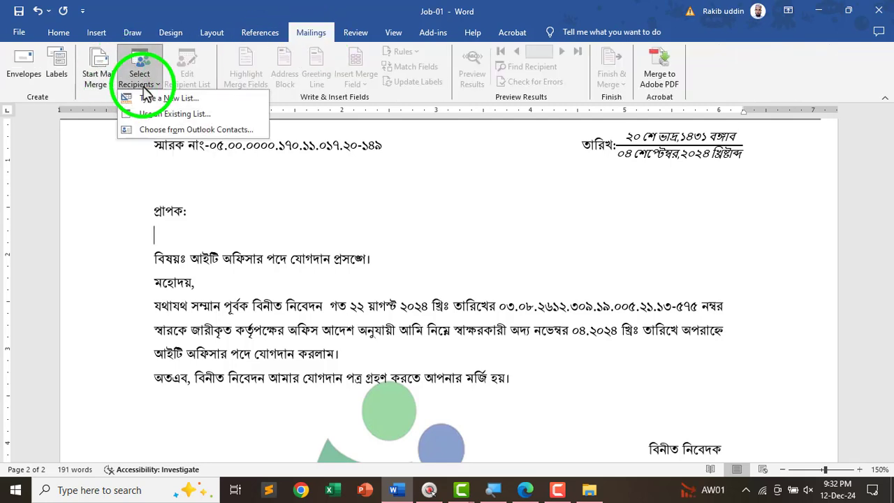
{"action": "left_click", "coordinate": [162, 119]}
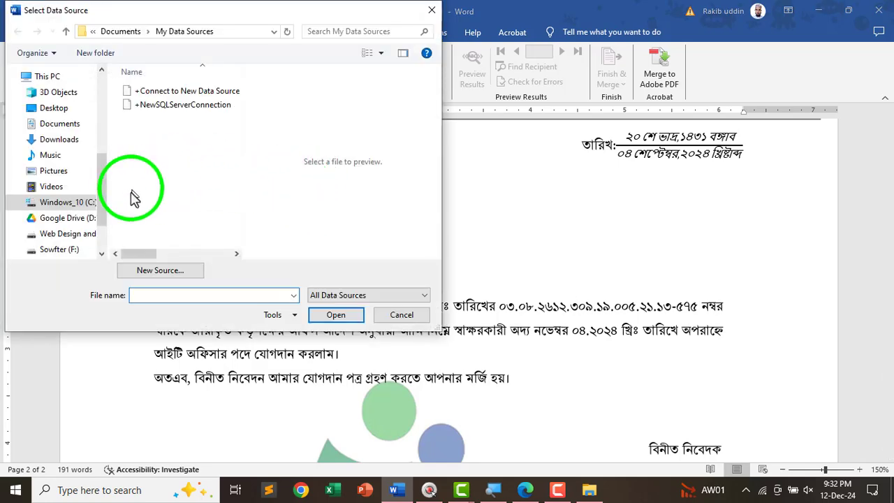
{"action": "left_click_drag", "start_coordinate": [105, 194], "coordinate": [104, 162]}
{"action": "left_click", "coordinate": [50, 183]}
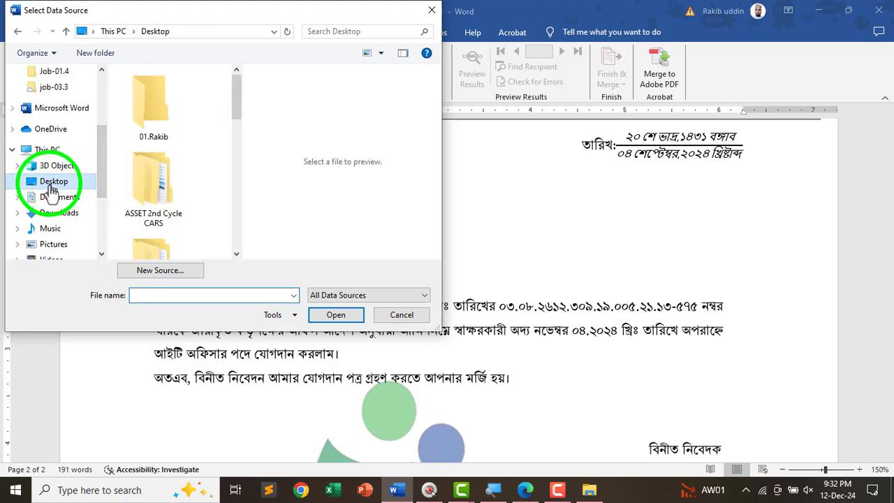
{"action": "left_click", "coordinate": [157, 128]}
{"action": "double_click", "coordinate": [157, 128]}
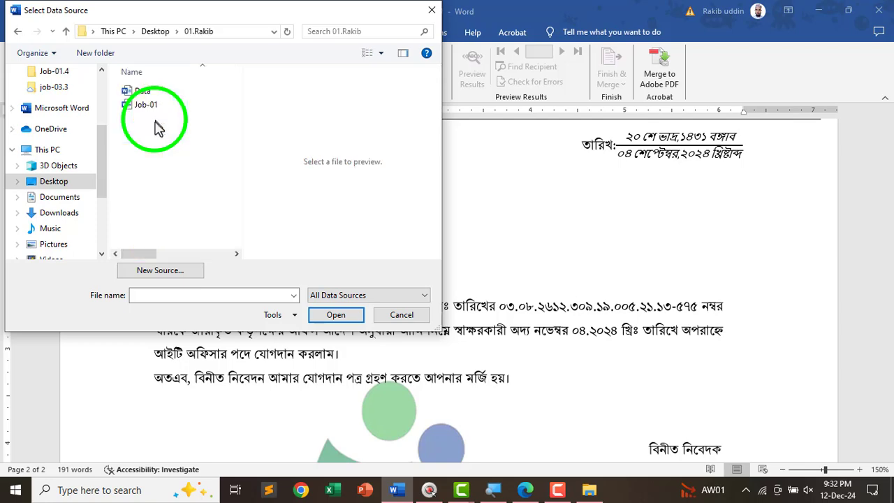
{"action": "left_click", "coordinate": [143, 93]}
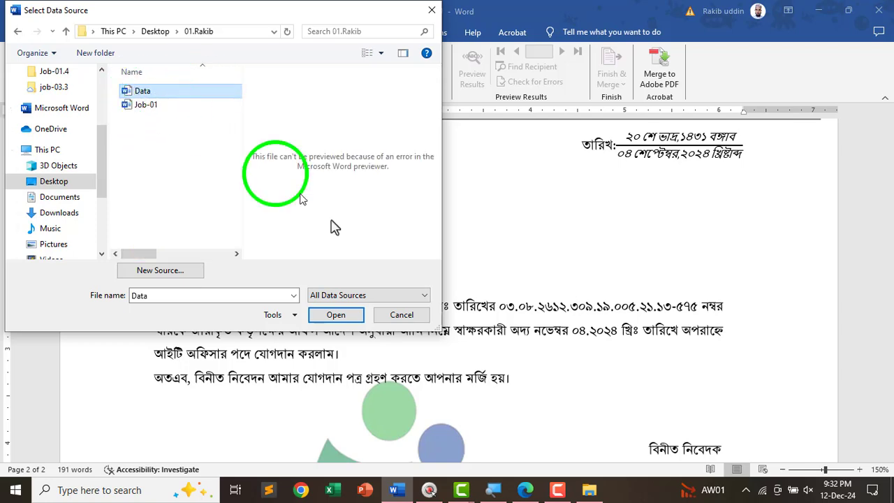
{"action": "left_click", "coordinate": [335, 315]}
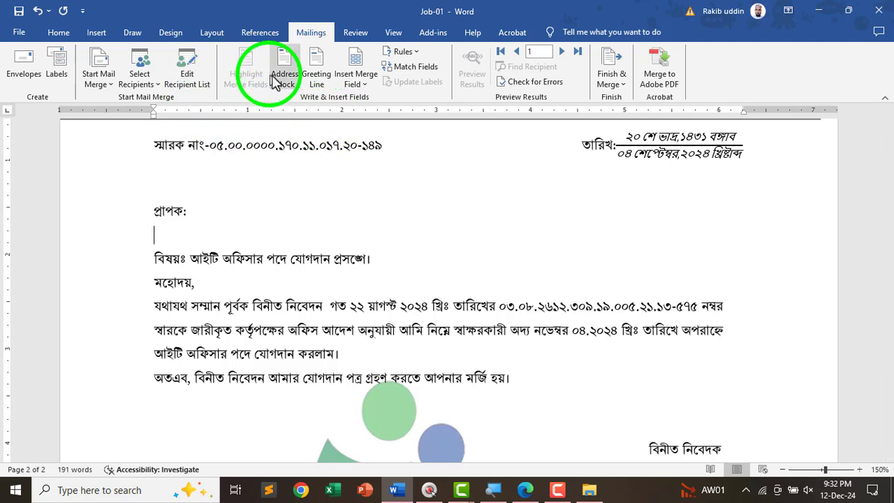
- Insert the নাম, পদবি, মোবাইল_নং and ইমেইল merge fields, each followed by a new line
{"action": "left_click", "coordinate": [363, 89]}
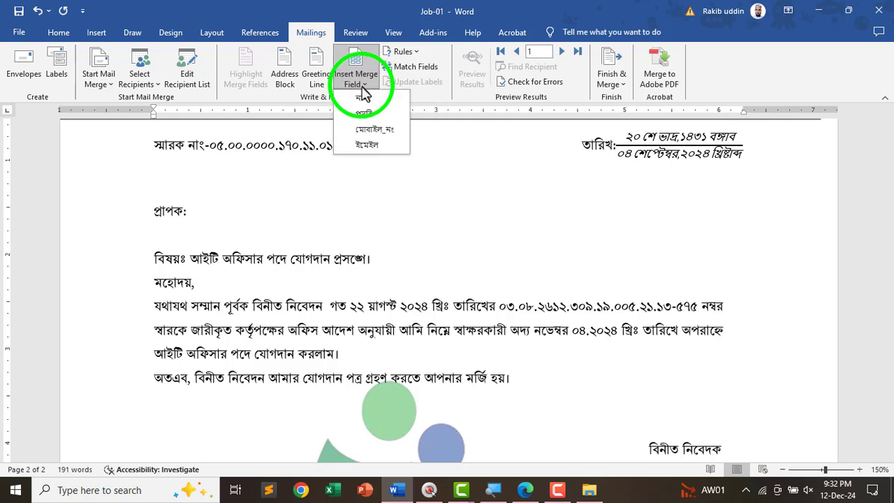
{"action": "left_click", "coordinate": [363, 98]}
{"action": "key", "text": "Return"}
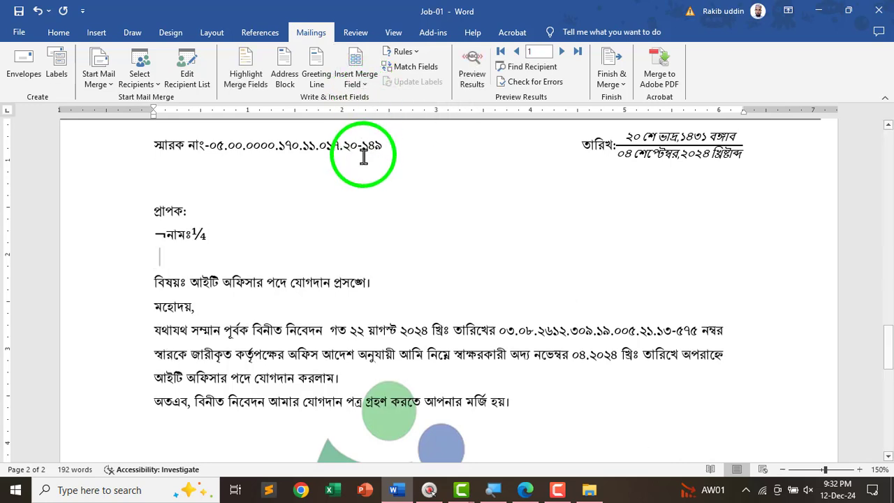
{"action": "left_click", "coordinate": [358, 80]}
{"action": "left_click", "coordinate": [368, 123]}
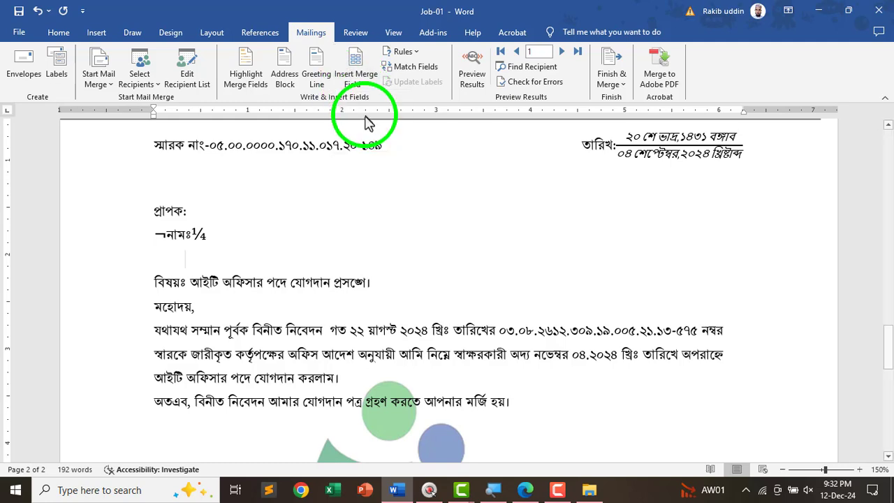
{"action": "key", "text": "Return"}
{"action": "left_click", "coordinate": [363, 90]}
{"action": "left_click", "coordinate": [372, 134]}
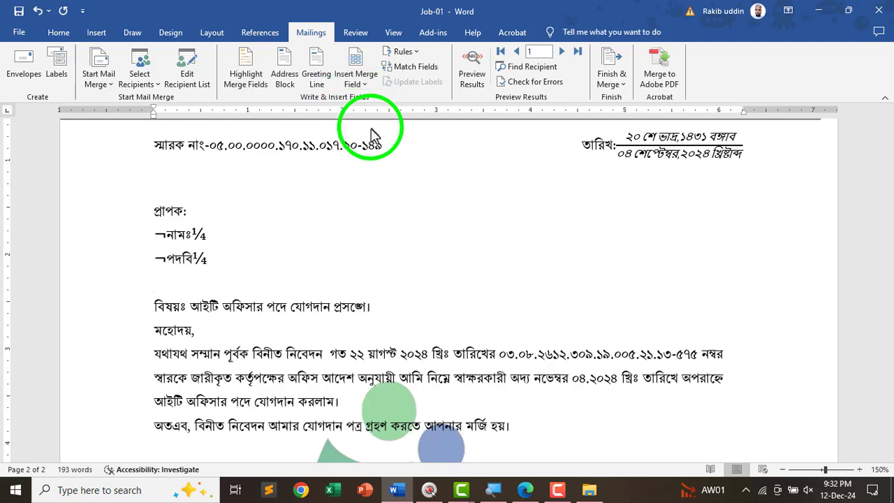
{"action": "key", "text": "Return"}
{"action": "left_click", "coordinate": [358, 80]}
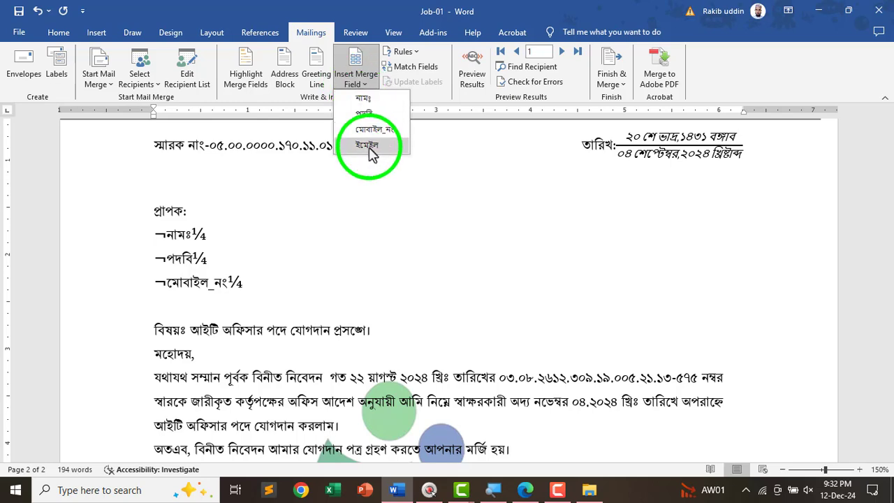
{"action": "left_click", "coordinate": [368, 147]}
{"action": "key", "text": "Return"}
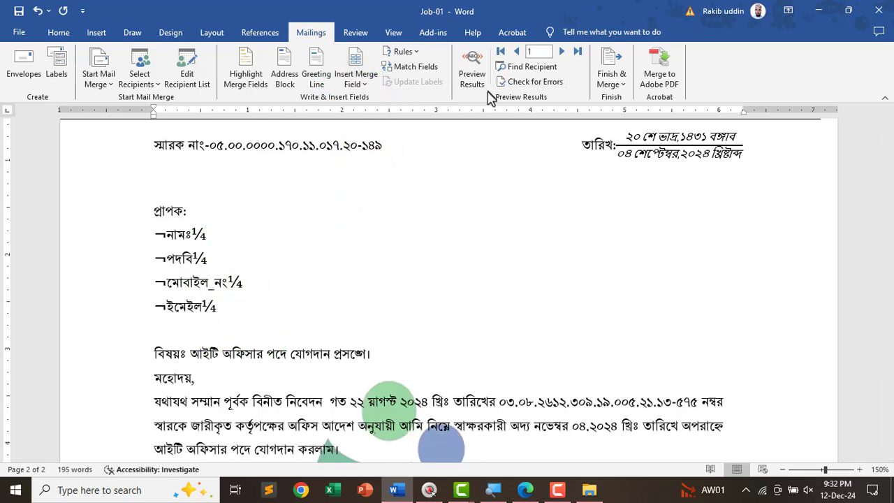
- Preview the merged results and advance two records to the next recipient
{"action": "left_click", "coordinate": [471, 68]}
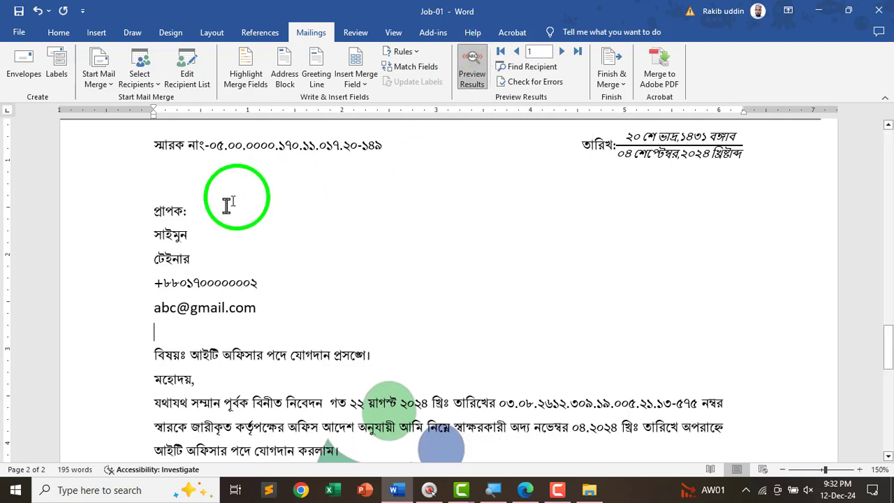
{"action": "left_click_drag", "start_coordinate": [132, 233], "coordinate": [239, 296]}
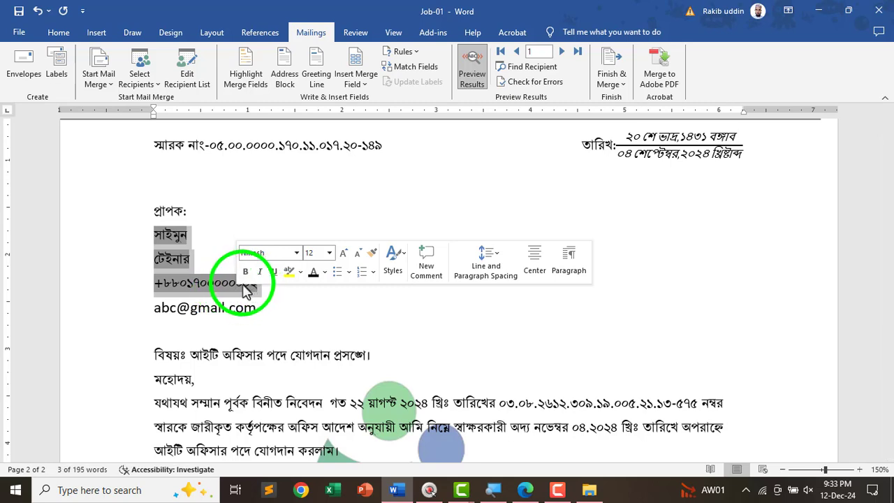
{"action": "left_click", "coordinate": [265, 289]}
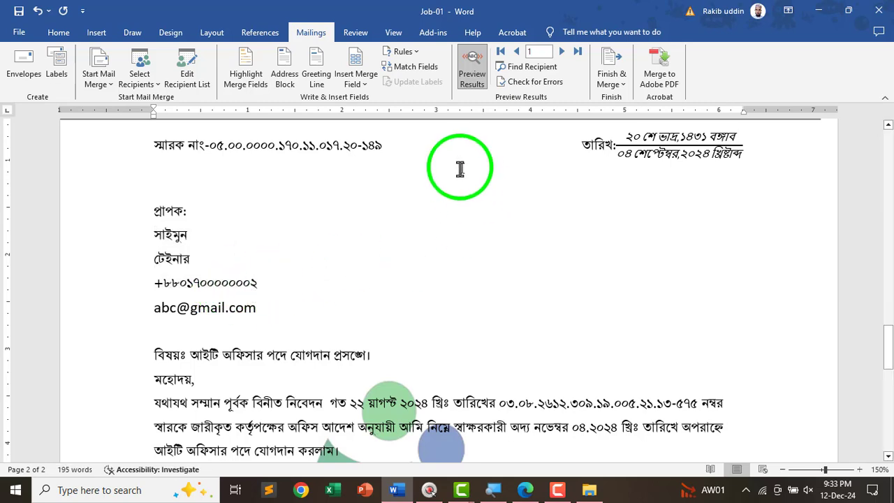
{"action": "left_click", "coordinate": [561, 51]}
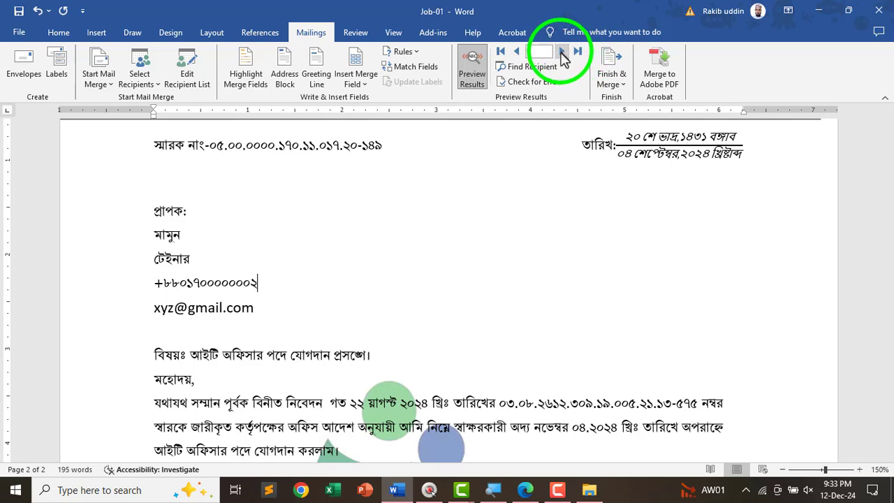
{"action": "left_click", "coordinate": [562, 51]}
- Turn off the preview and send all records to print via Finish & Merge > Print Documents
{"action": "left_click", "coordinate": [561, 52]}
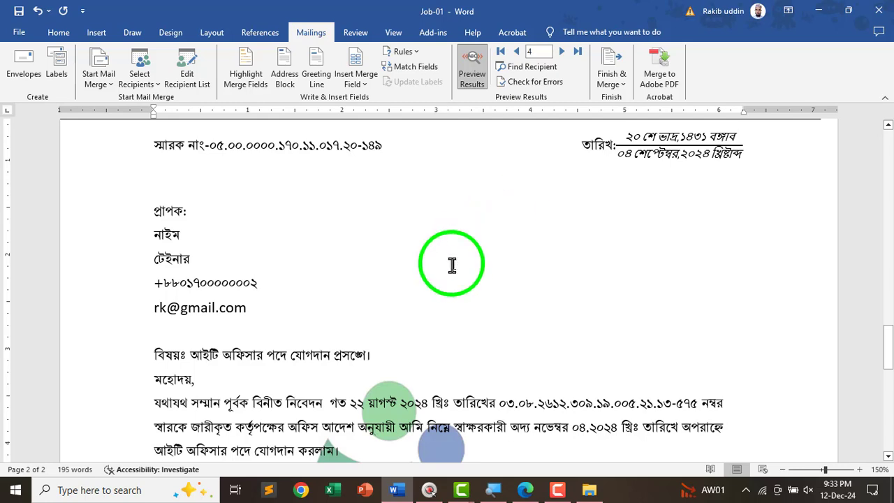
{"action": "left_click", "coordinate": [472, 70]}
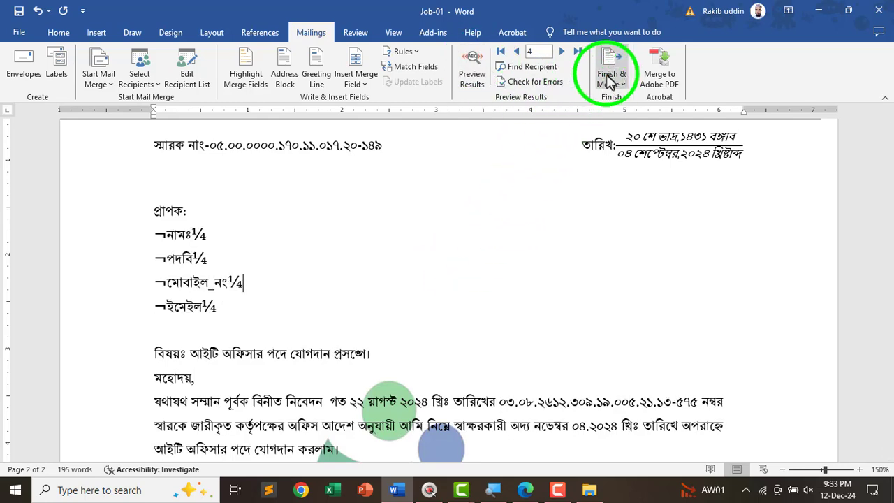
{"action": "left_click", "coordinate": [609, 78]}
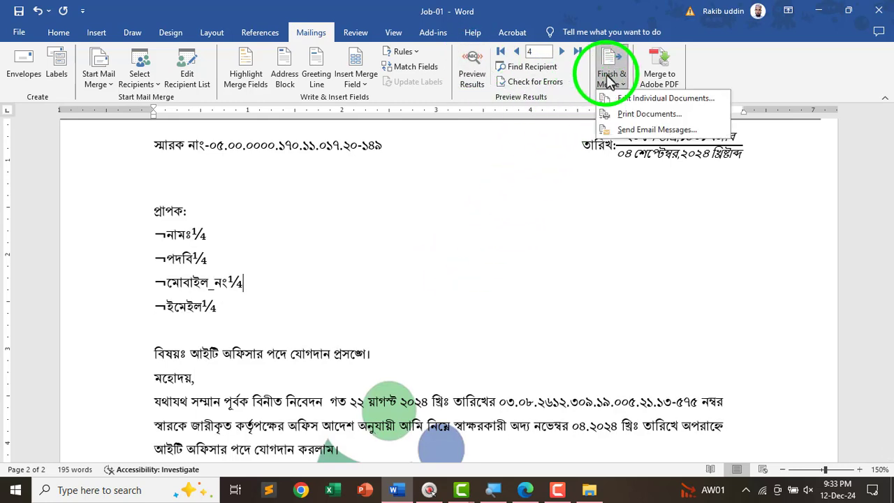
{"action": "left_click", "coordinate": [627, 115]}
{"action": "left_click", "coordinate": [429, 273]}
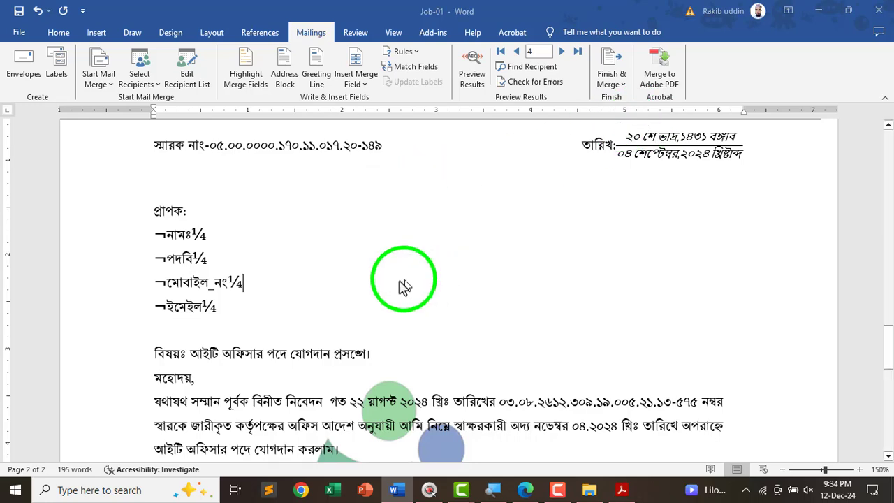
- Print page 2 of the merged letters to Microsoft Print to PDF
{"action": "left_click", "coordinate": [277, 235]}
{"action": "left_click", "coordinate": [341, 235]}
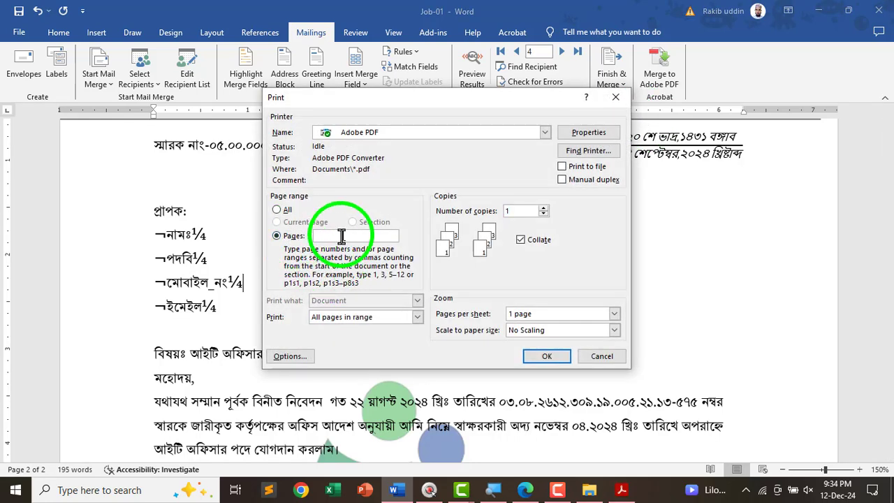
{"action": "left_click", "coordinate": [426, 132]}
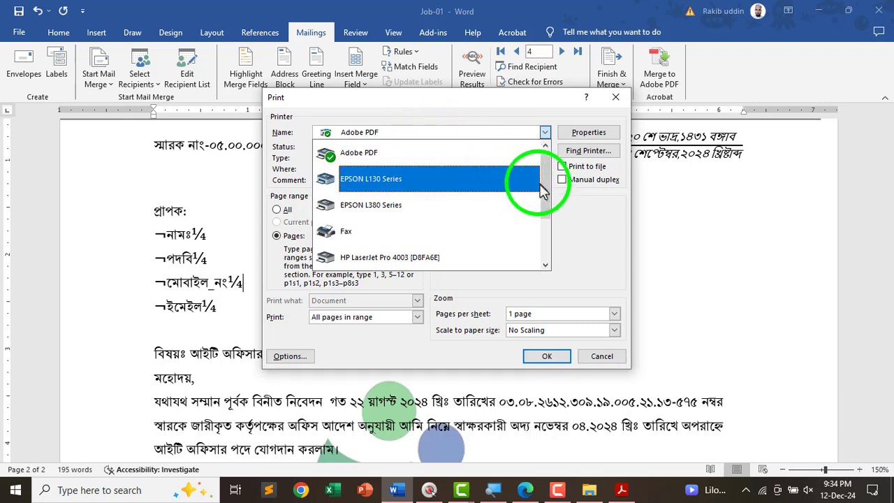
{"action": "left_click_drag", "start_coordinate": [544, 185], "coordinate": [546, 220]}
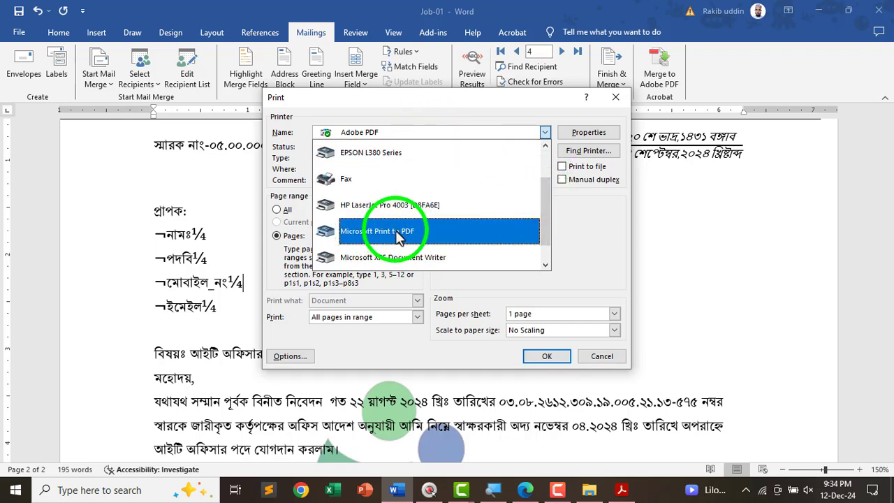
{"action": "left_click", "coordinate": [375, 237]}
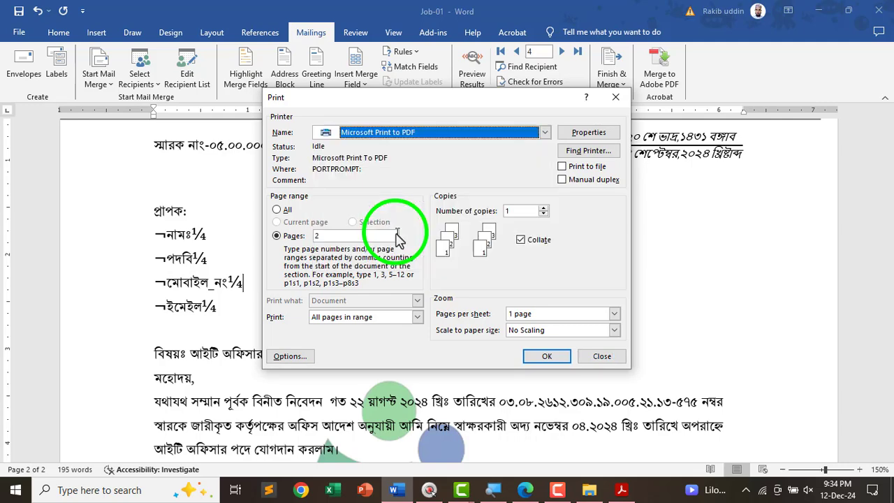
{"action": "left_click", "coordinate": [544, 356]}
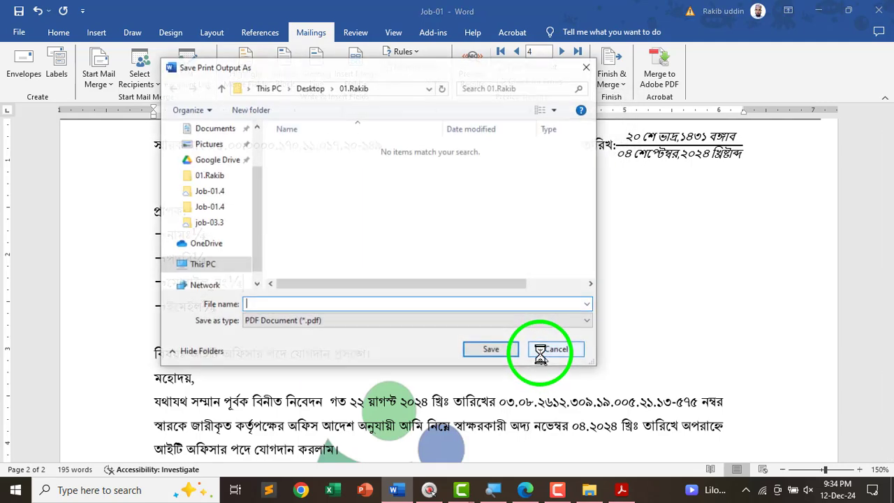
- Save the merged output as Print Pdf in the Desktop's 01.Rakib folder
{"action": "left_click", "coordinate": [217, 172]}
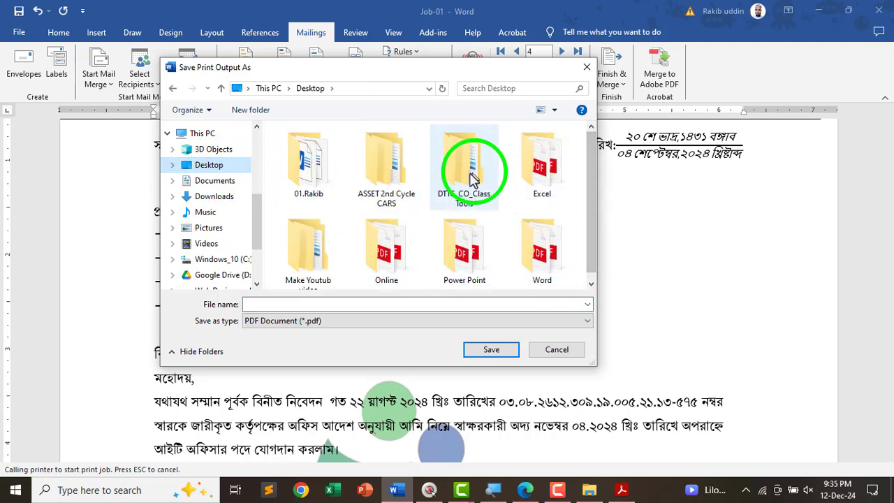
{"action": "scroll", "coordinate": [590, 247], "scroll_direction": "down", "scroll_amount": 1}
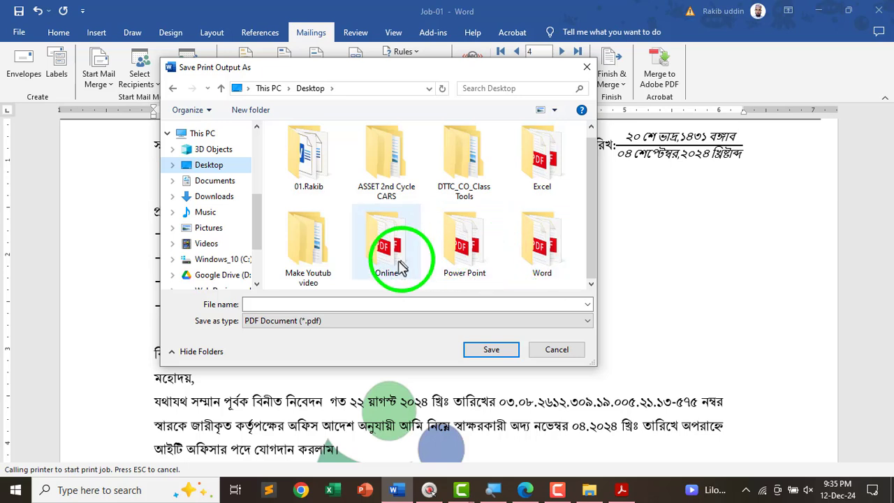
{"action": "double_click", "coordinate": [306, 157]}
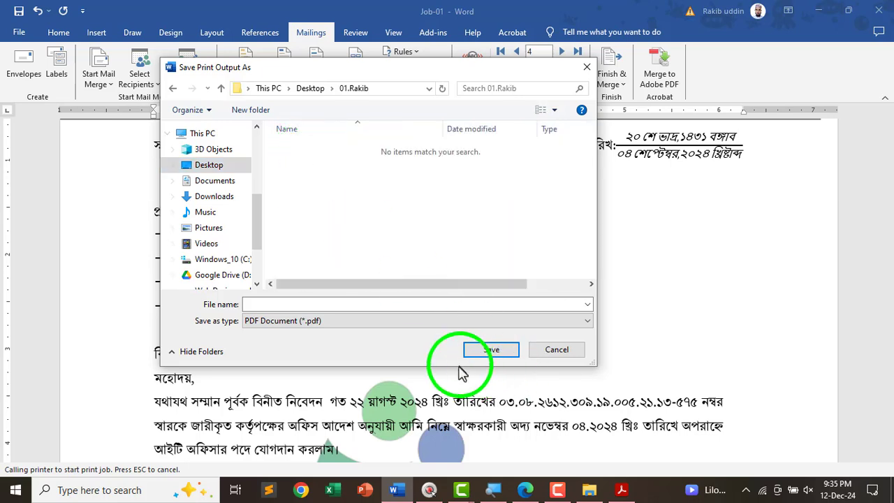
{"action": "left_click", "coordinate": [395, 305]}
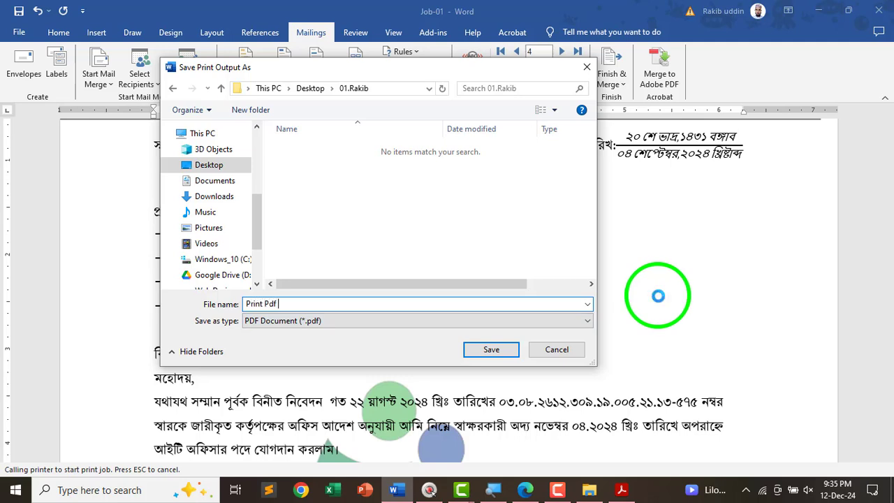
{"action": "left_click", "coordinate": [489, 349]}
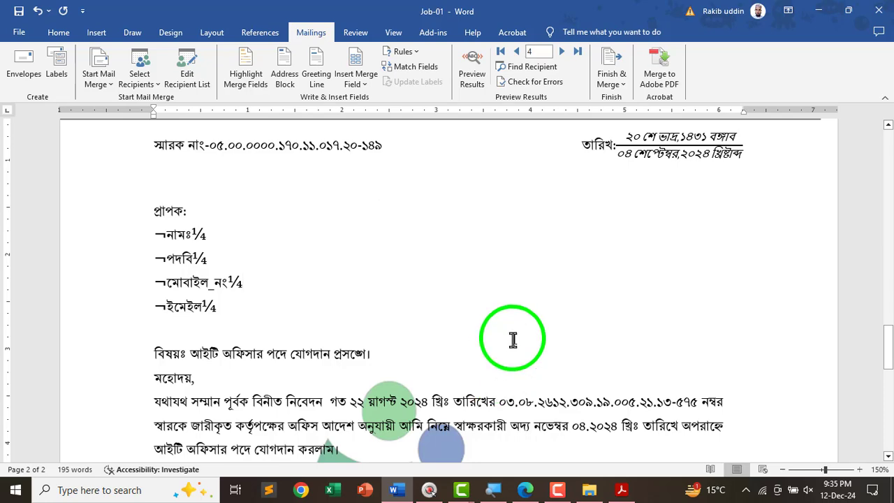
- Minimize Word and open Print Pdf from File Explorer in the browser
{"action": "left_click", "coordinate": [817, 11]}
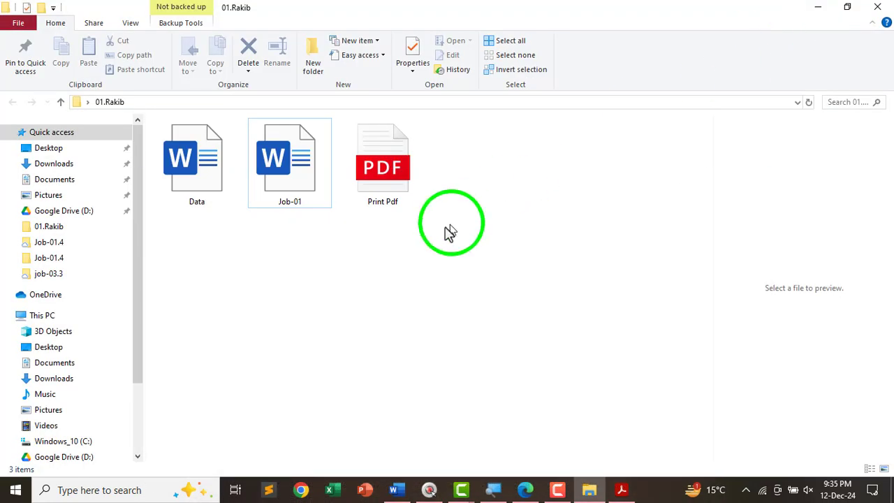
{"action": "left_click", "coordinate": [380, 162]}
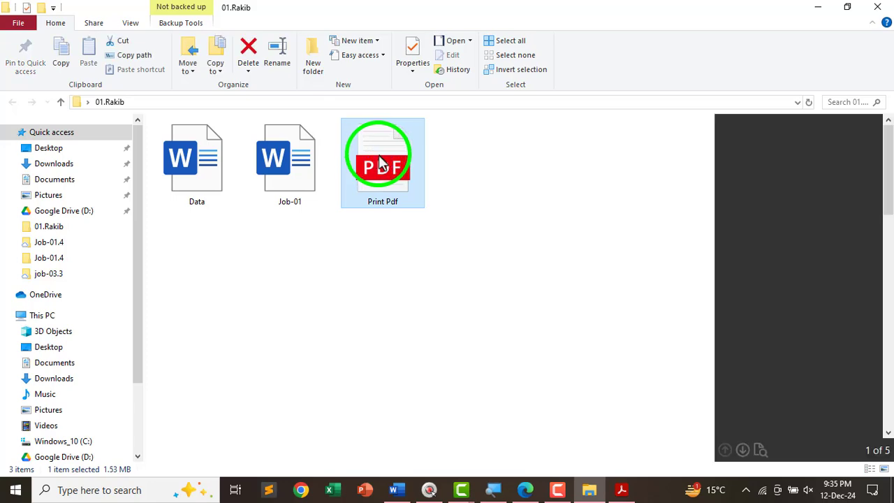
{"action": "double_click", "coordinate": [416, 195]}
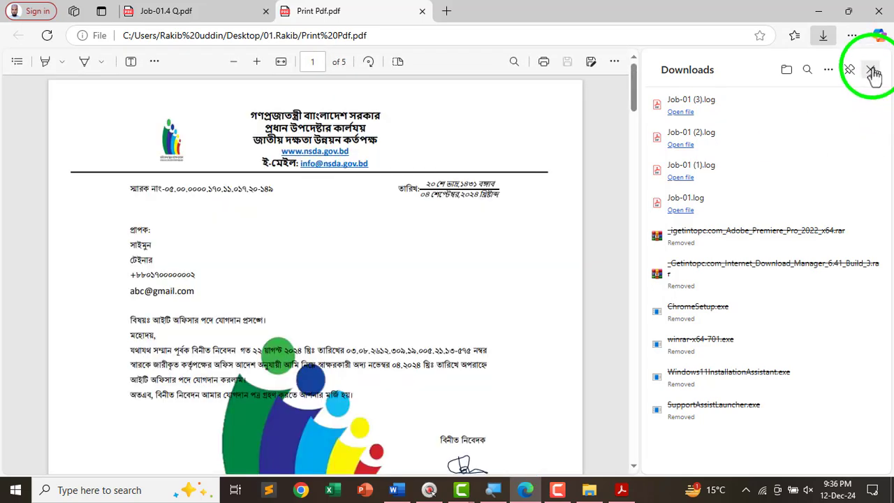
- Close the Downloads panel and circle the recipient blocks on pages 1 and 2
{"action": "left_click", "coordinate": [870, 69]}
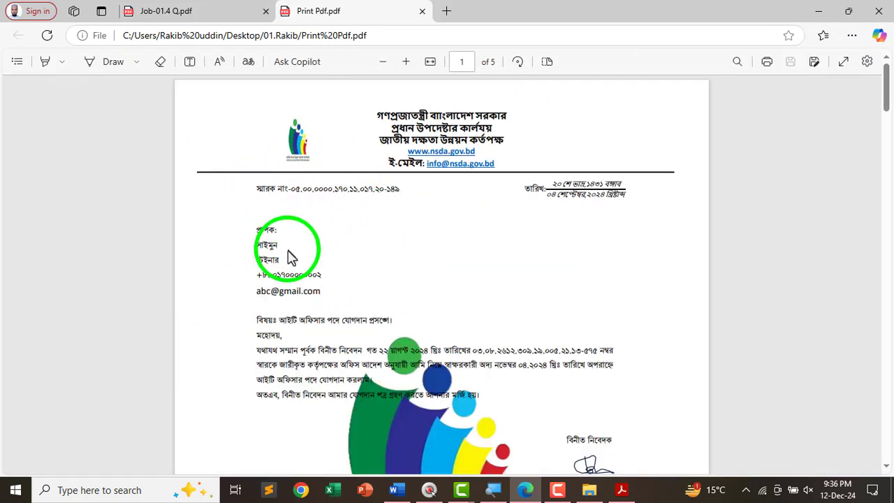
{"action": "scroll", "coordinate": [289, 257], "scroll_direction": "up", "scroll_amount": 3, "text": "ctrl"}
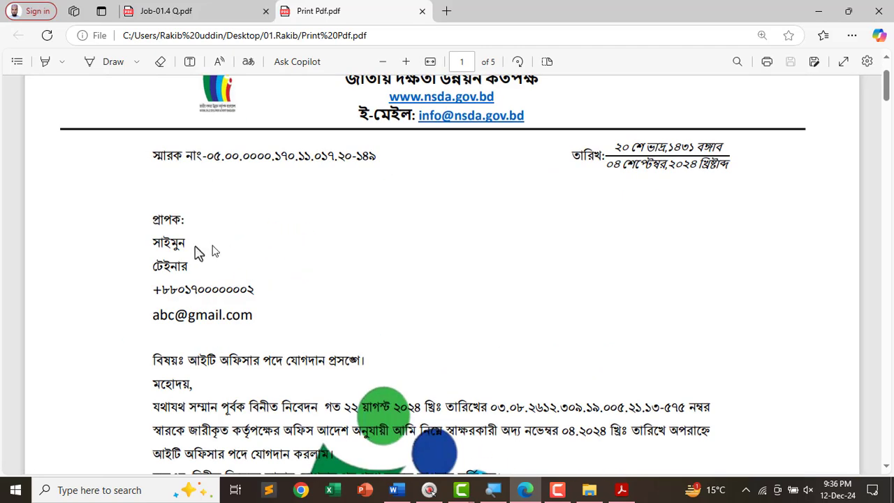
{"action": "mouse_move", "coordinate": [207, 205]}
{"action": "left_mouse_down"}
{"action": "mouse_move", "coordinate": [64, 301]}
{"action": "mouse_move", "coordinate": [234, 179]}
{"action": "left_mouse_up"}
{"action": "scroll", "coordinate": [253, 224], "scroll_direction": "down", "scroll_amount": 10}
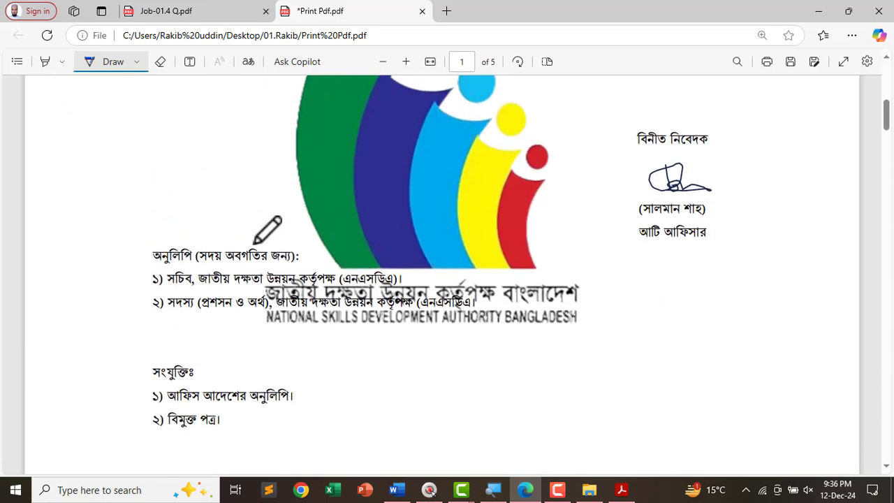
{"action": "scroll", "coordinate": [256, 244], "scroll_direction": "down", "scroll_amount": 5}
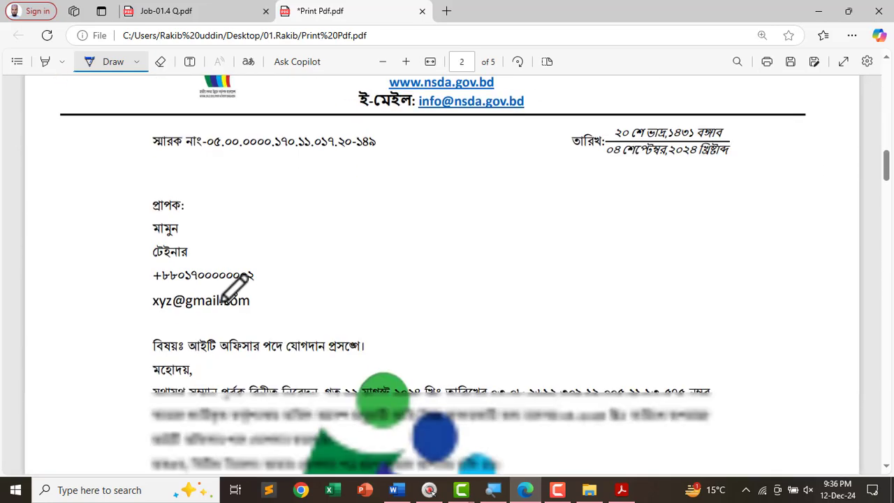
{"action": "left_click_drag", "start_coordinate": [105, 274], "coordinate": [289, 267]}
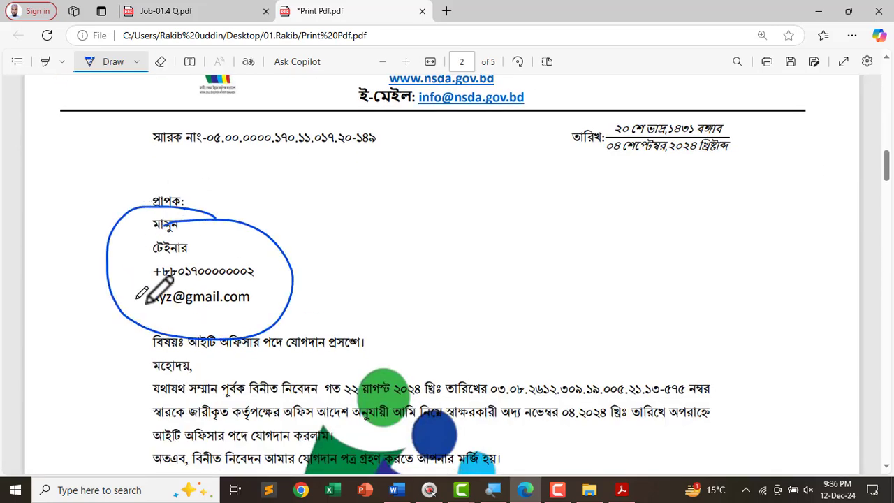
- Circle the recipient blocks on pages 3, 4 and 5
{"action": "scroll", "coordinate": [160, 295], "scroll_direction": "down", "scroll_amount": 15}
{"action": "left_click_drag", "start_coordinate": [204, 229], "coordinate": [174, 214]}
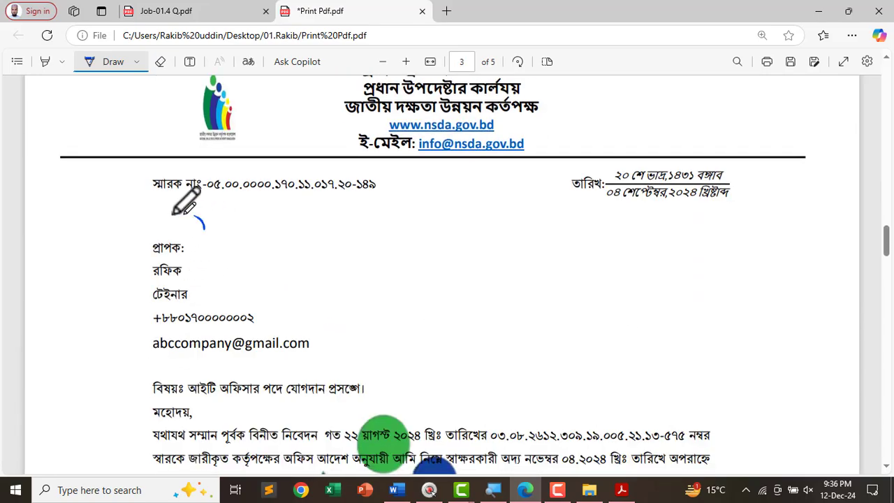
{"action": "left_click_drag", "start_coordinate": [175, 380], "coordinate": [279, 200]}
{"action": "scroll", "coordinate": [279, 303], "scroll_direction": "down", "scroll_amount": 10}
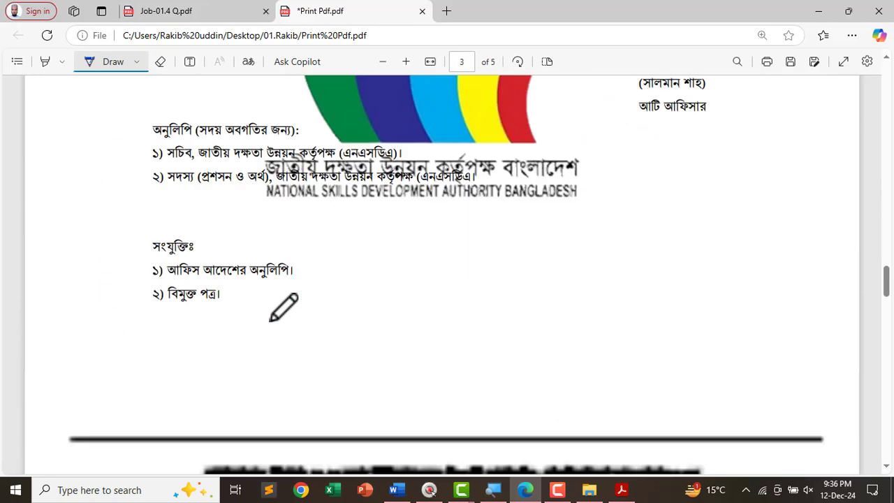
{"action": "scroll", "coordinate": [276, 318], "scroll_direction": "down", "scroll_amount": 6}
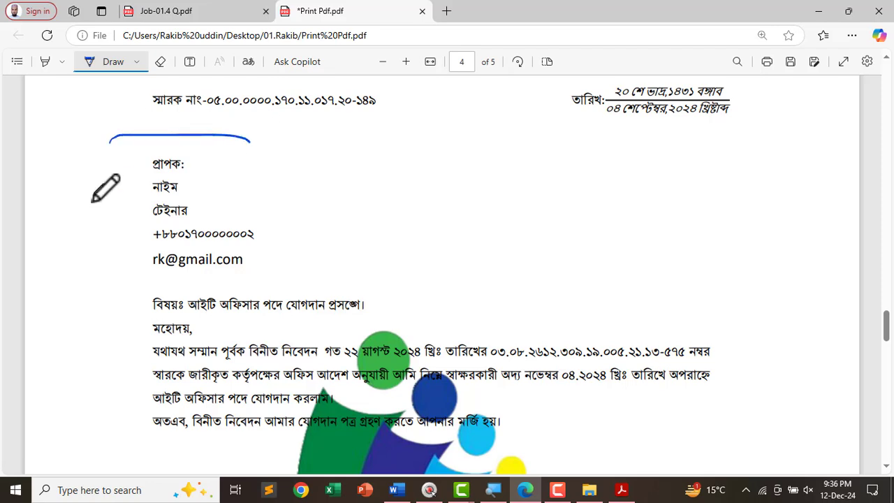
{"action": "mouse_move", "coordinate": [105, 187]}
{"action": "left_mouse_down"}
{"action": "mouse_move", "coordinate": [326, 230]}
{"action": "mouse_move", "coordinate": [194, 201]}
{"action": "left_mouse_up"}
{"action": "scroll", "coordinate": [265, 279], "scroll_direction": "down", "scroll_amount": 12}
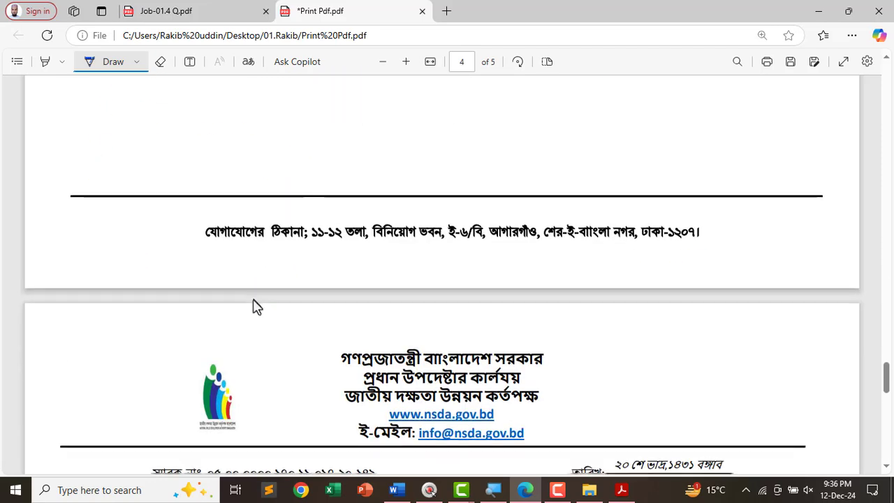
{"action": "scroll", "coordinate": [253, 305], "scroll_direction": "down", "scroll_amount": 6}
{"action": "mouse_move", "coordinate": [76, 176]}
{"action": "left_mouse_down"}
{"action": "mouse_move", "coordinate": [313, 210]}
{"action": "mouse_move", "coordinate": [273, 233]}
{"action": "left_mouse_up"}
{"action": "scroll", "coordinate": [514, 287], "scroll_direction": "down", "scroll_amount": 10}
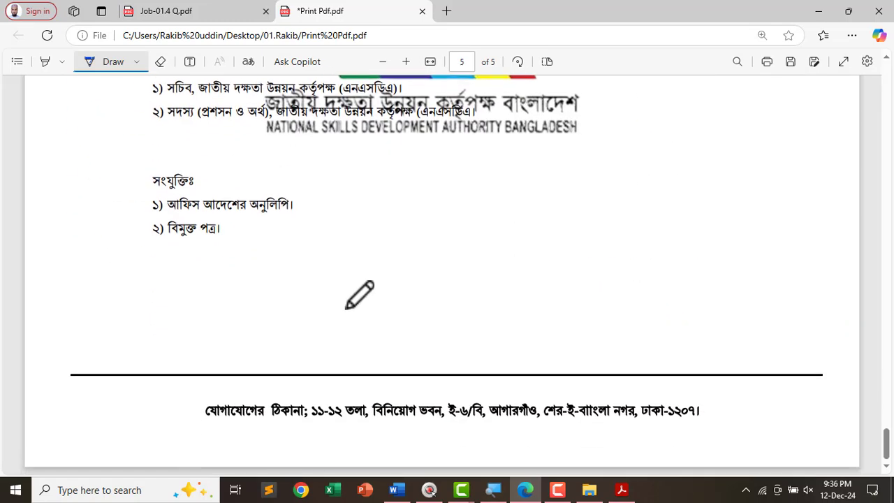
{"action": "scroll", "coordinate": [359, 294], "scroll_direction": "up", "scroll_amount": 10}
- Close Print Pdf without saving the ink marks
{"action": "left_click", "coordinate": [878, 11]}
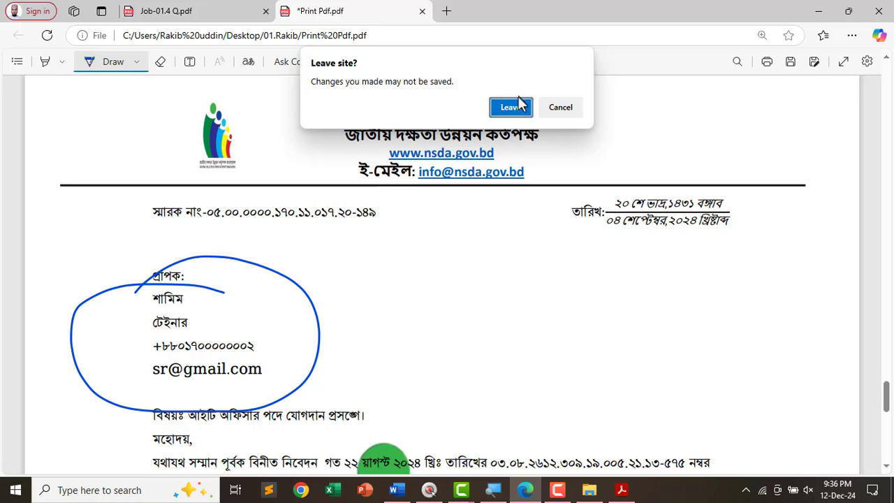
{"action": "left_click", "coordinate": [555, 108]}
{"action": "left_click", "coordinate": [422, 11]}
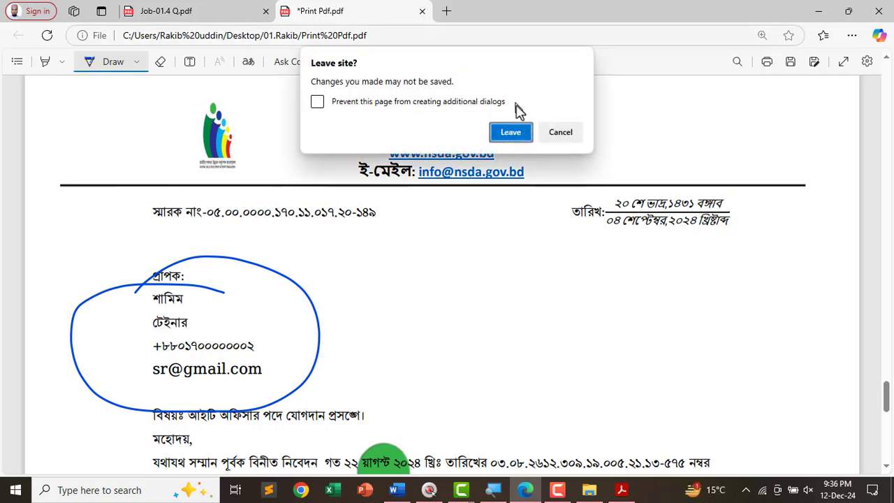
{"action": "left_click", "coordinate": [518, 134]}
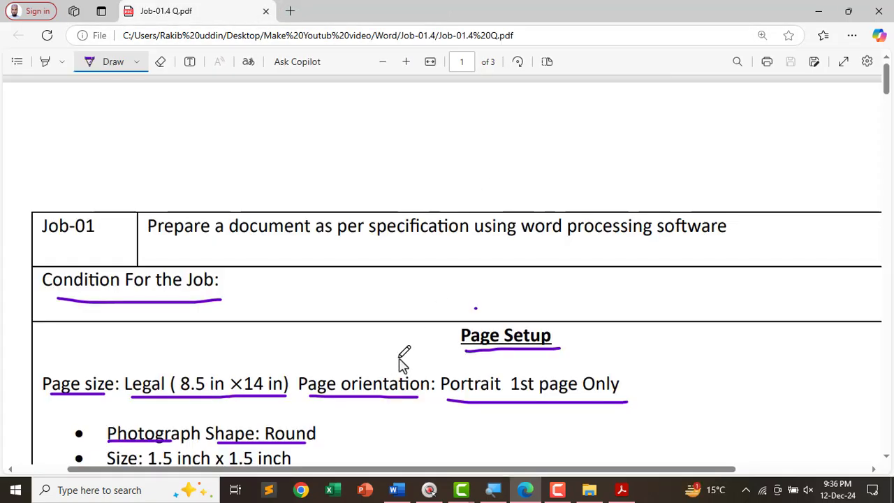
{"action": "scroll", "coordinate": [404, 361], "scroll_direction": "down", "scroll_amount": 3, "text": "ctrl"}
{"action": "scroll", "coordinate": [440, 347], "scroll_direction": "down", "scroll_amount": 5}
{"action": "scroll", "coordinate": [482, 341], "scroll_direction": "up", "scroll_amount": 1, "text": "ctrl"}
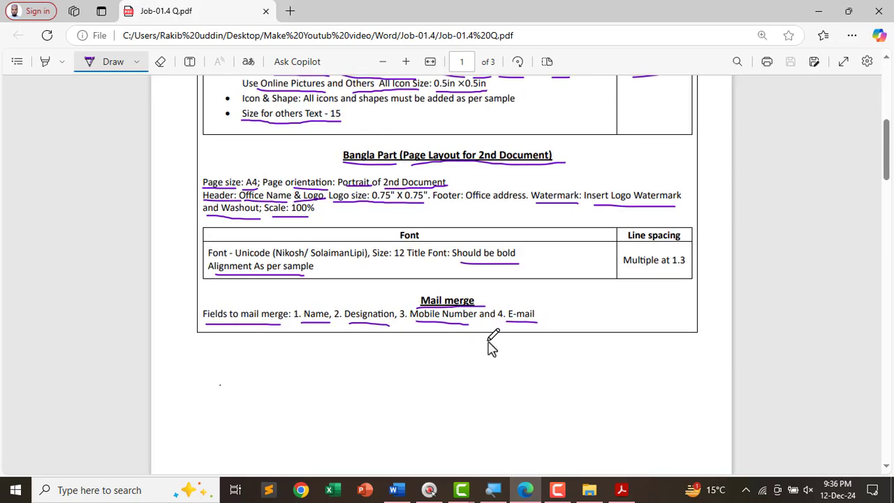
{"action": "scroll", "coordinate": [512, 289], "scroll_direction": "up", "scroll_amount": 1, "text": "ctrl"}
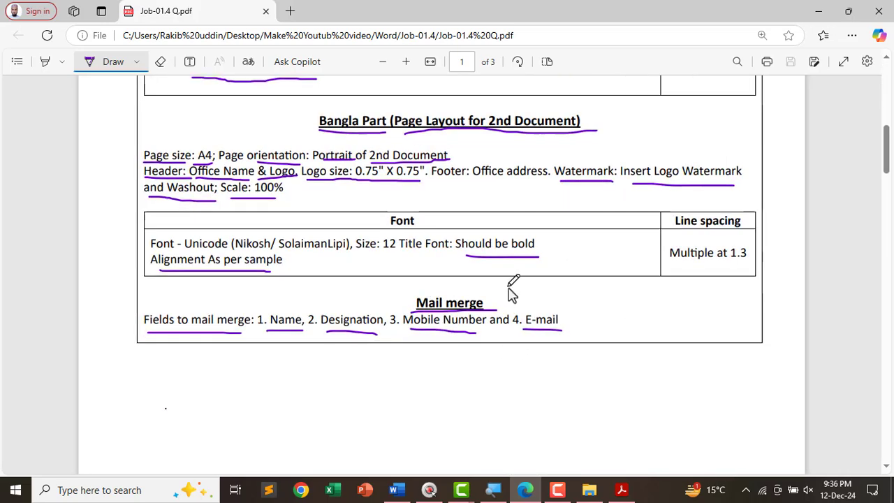
{"action": "scroll", "coordinate": [513, 349], "scroll_direction": "up", "scroll_amount": 3}
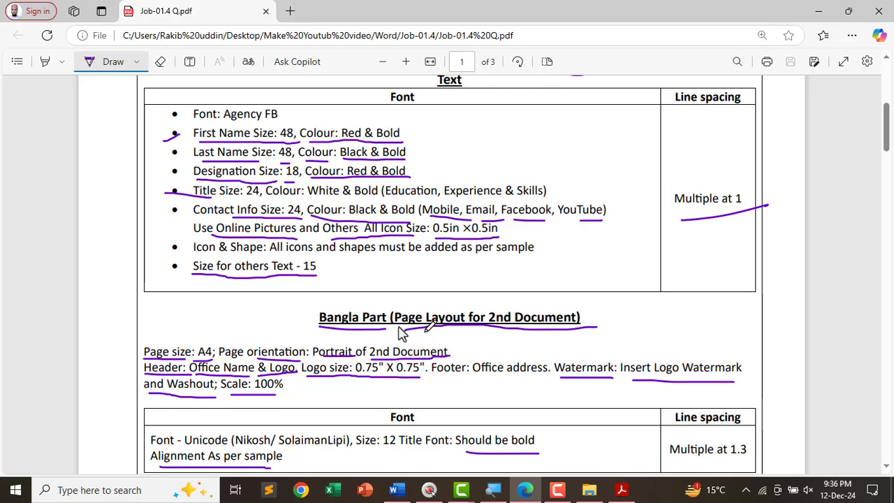
{"action": "scroll", "coordinate": [401, 333], "scroll_direction": "up", "scroll_amount": 5}
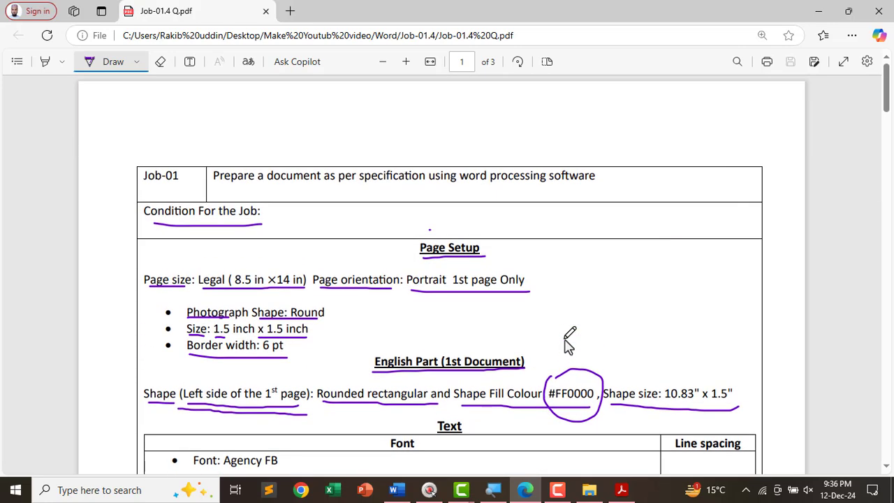
{"action": "scroll", "coordinate": [569, 342], "scroll_direction": "down", "scroll_amount": 15}
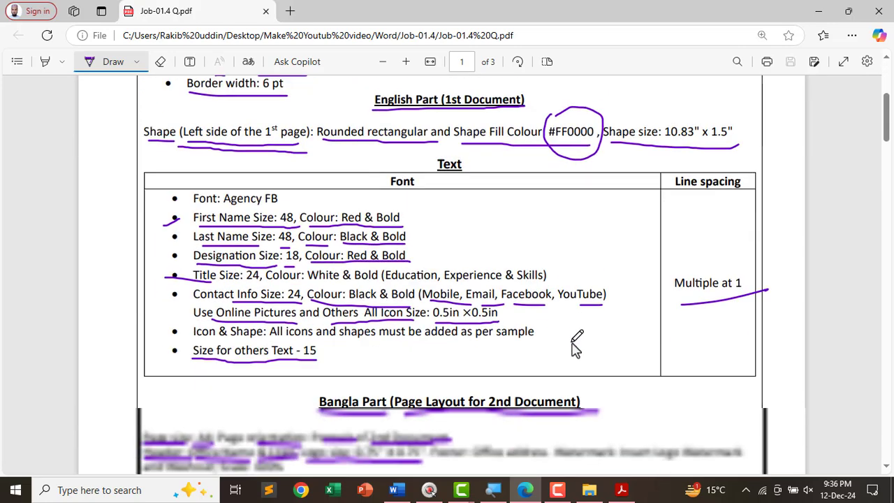
{"action": "scroll", "coordinate": [577, 349], "scroll_direction": "down", "scroll_amount": 4}
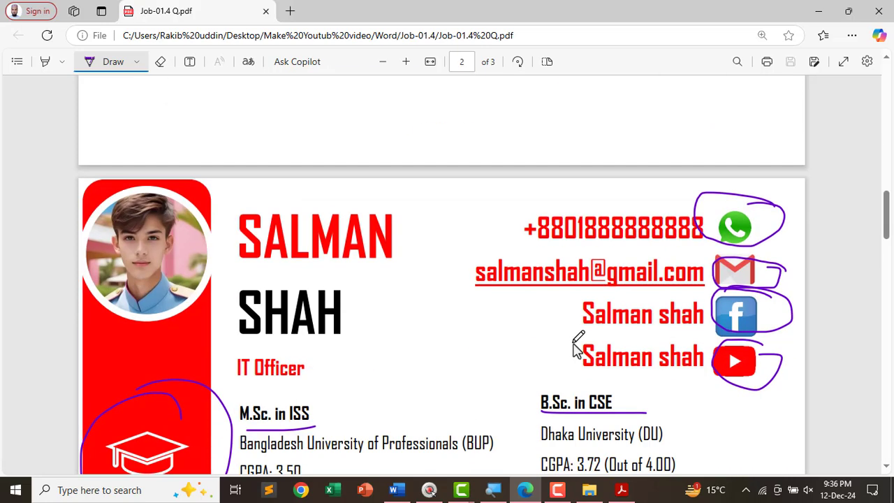